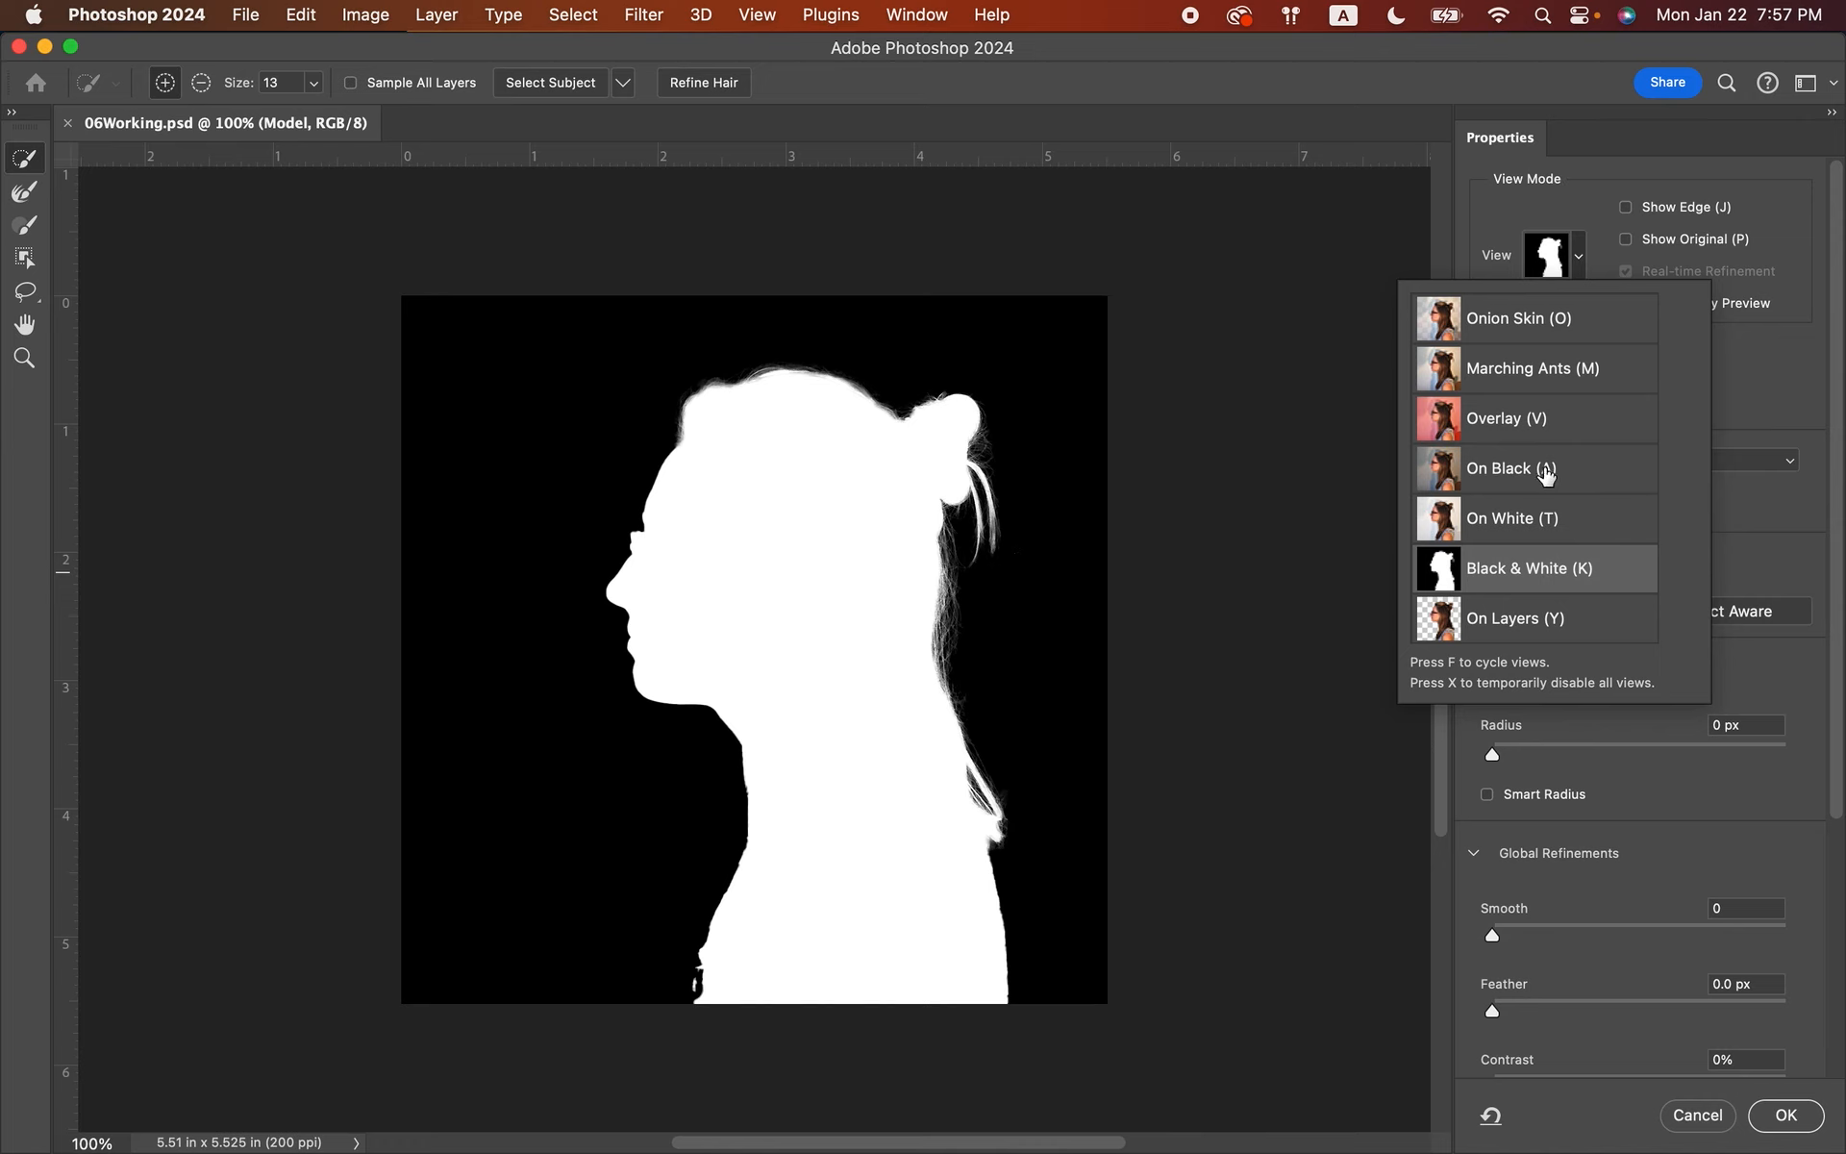
- Preview the mask as Overlay and add the missing shirt edge beside the hair tips in front with the Quick Selection tool
{"action": "left_click", "coordinate": [1526, 435]}
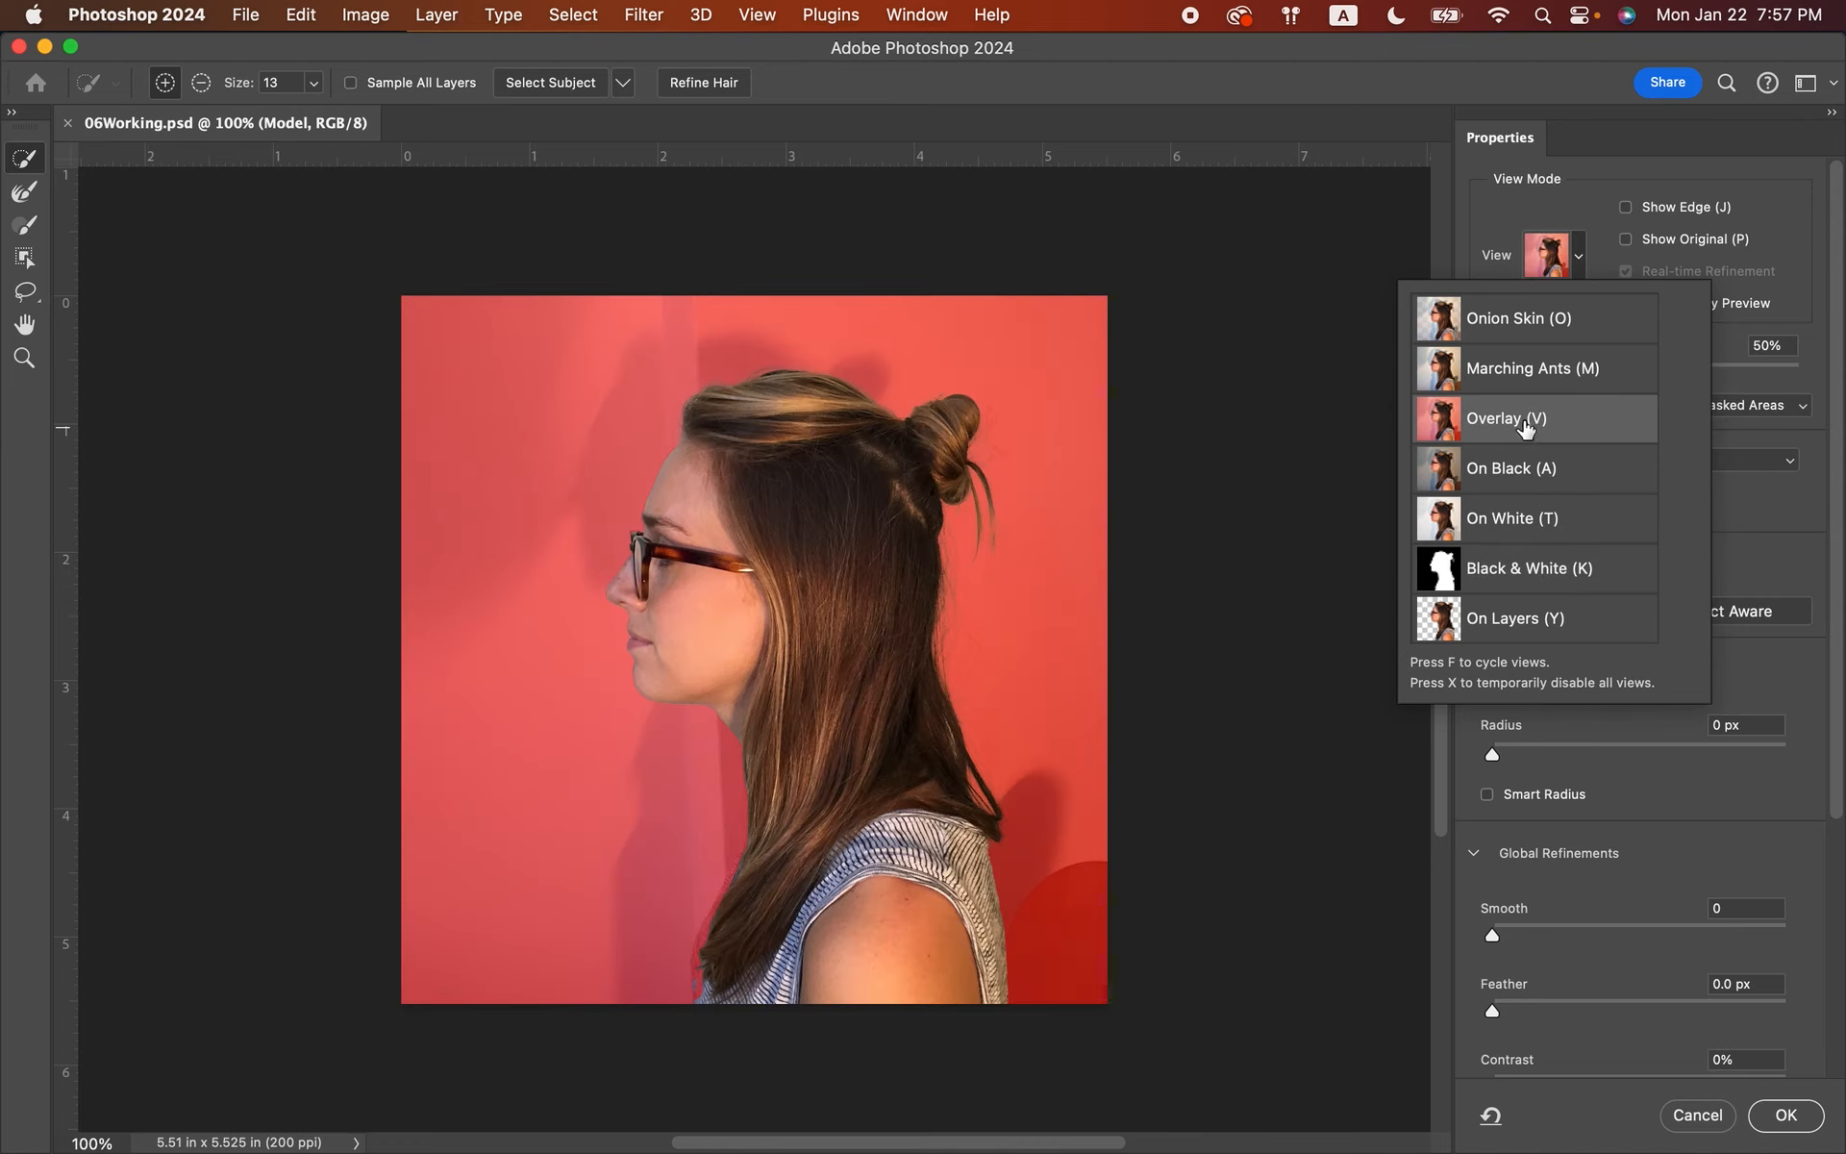
{"action": "left_click", "coordinate": [1583, 258]}
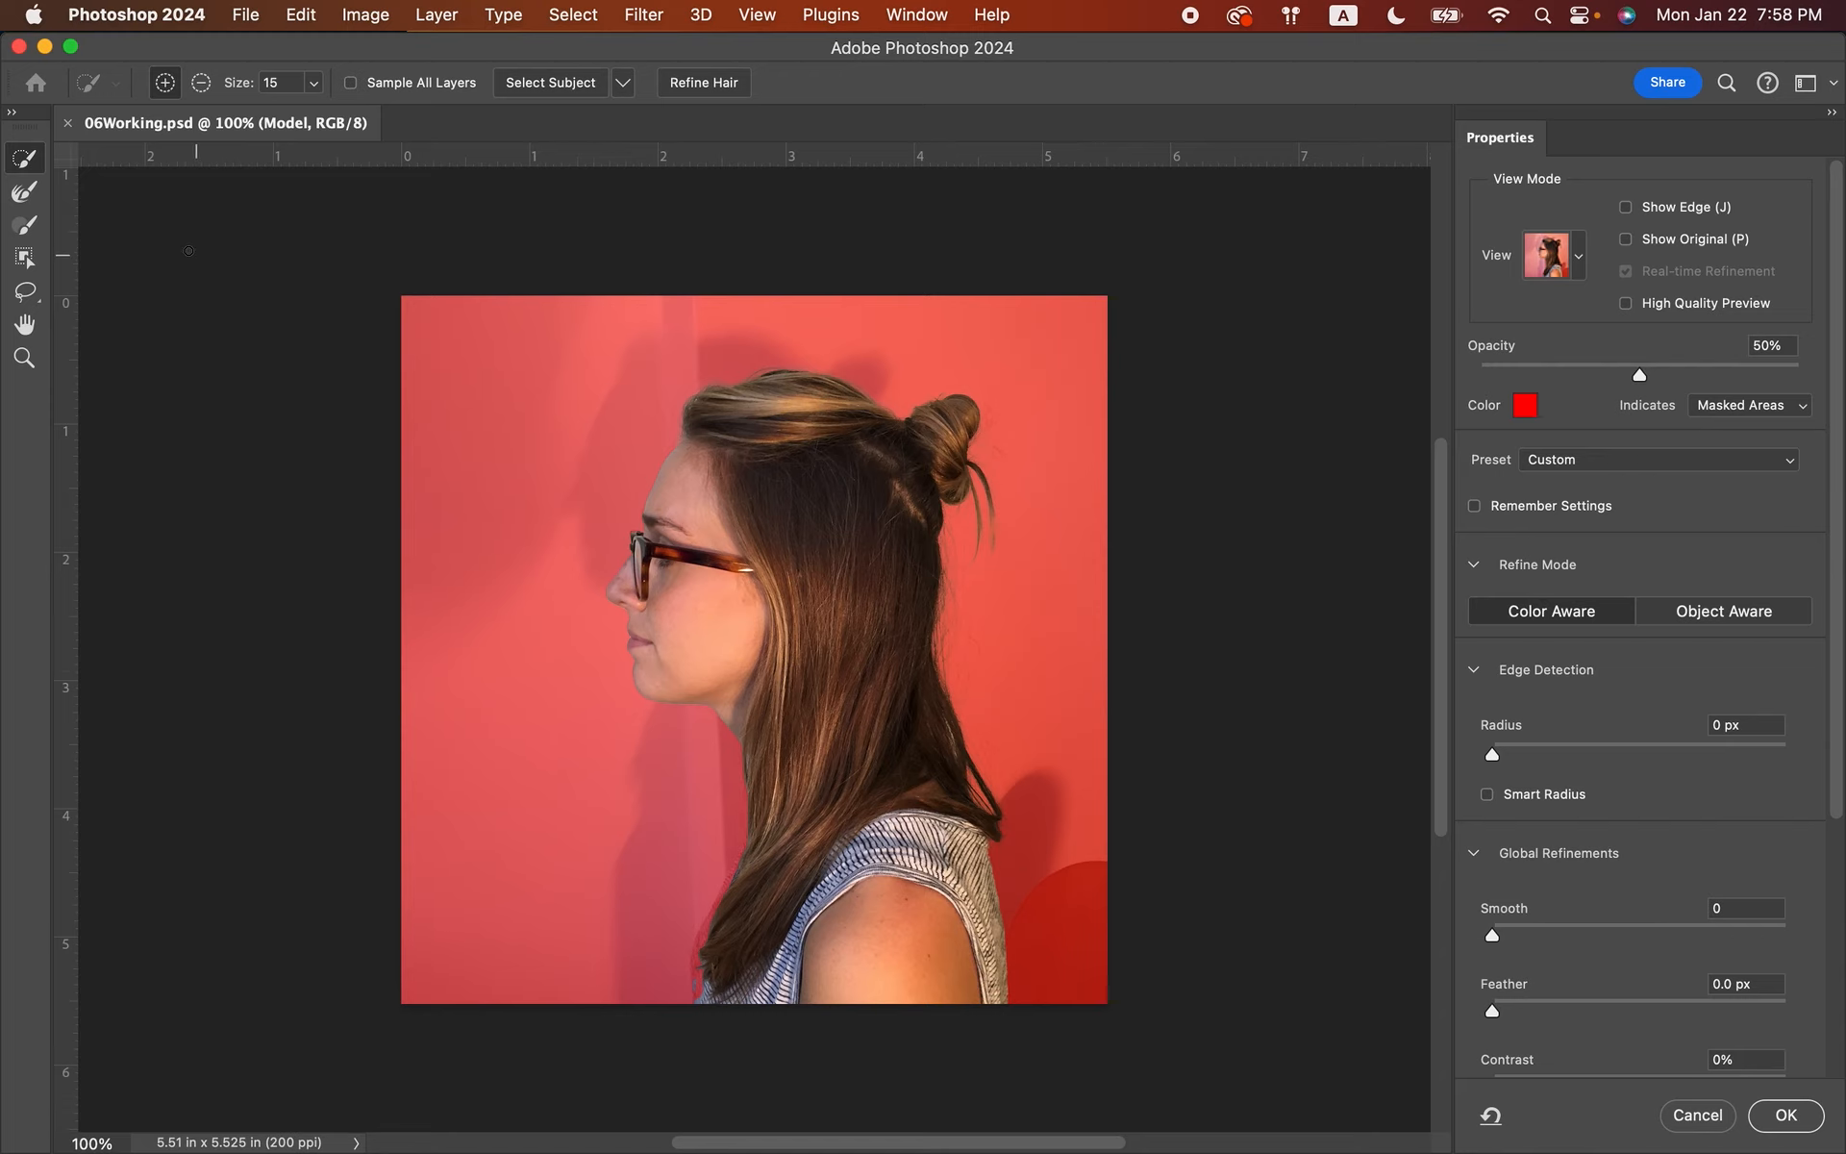
{"action": "left_click", "coordinate": [24, 359]}
{"action": "left_click", "coordinate": [716, 993]}
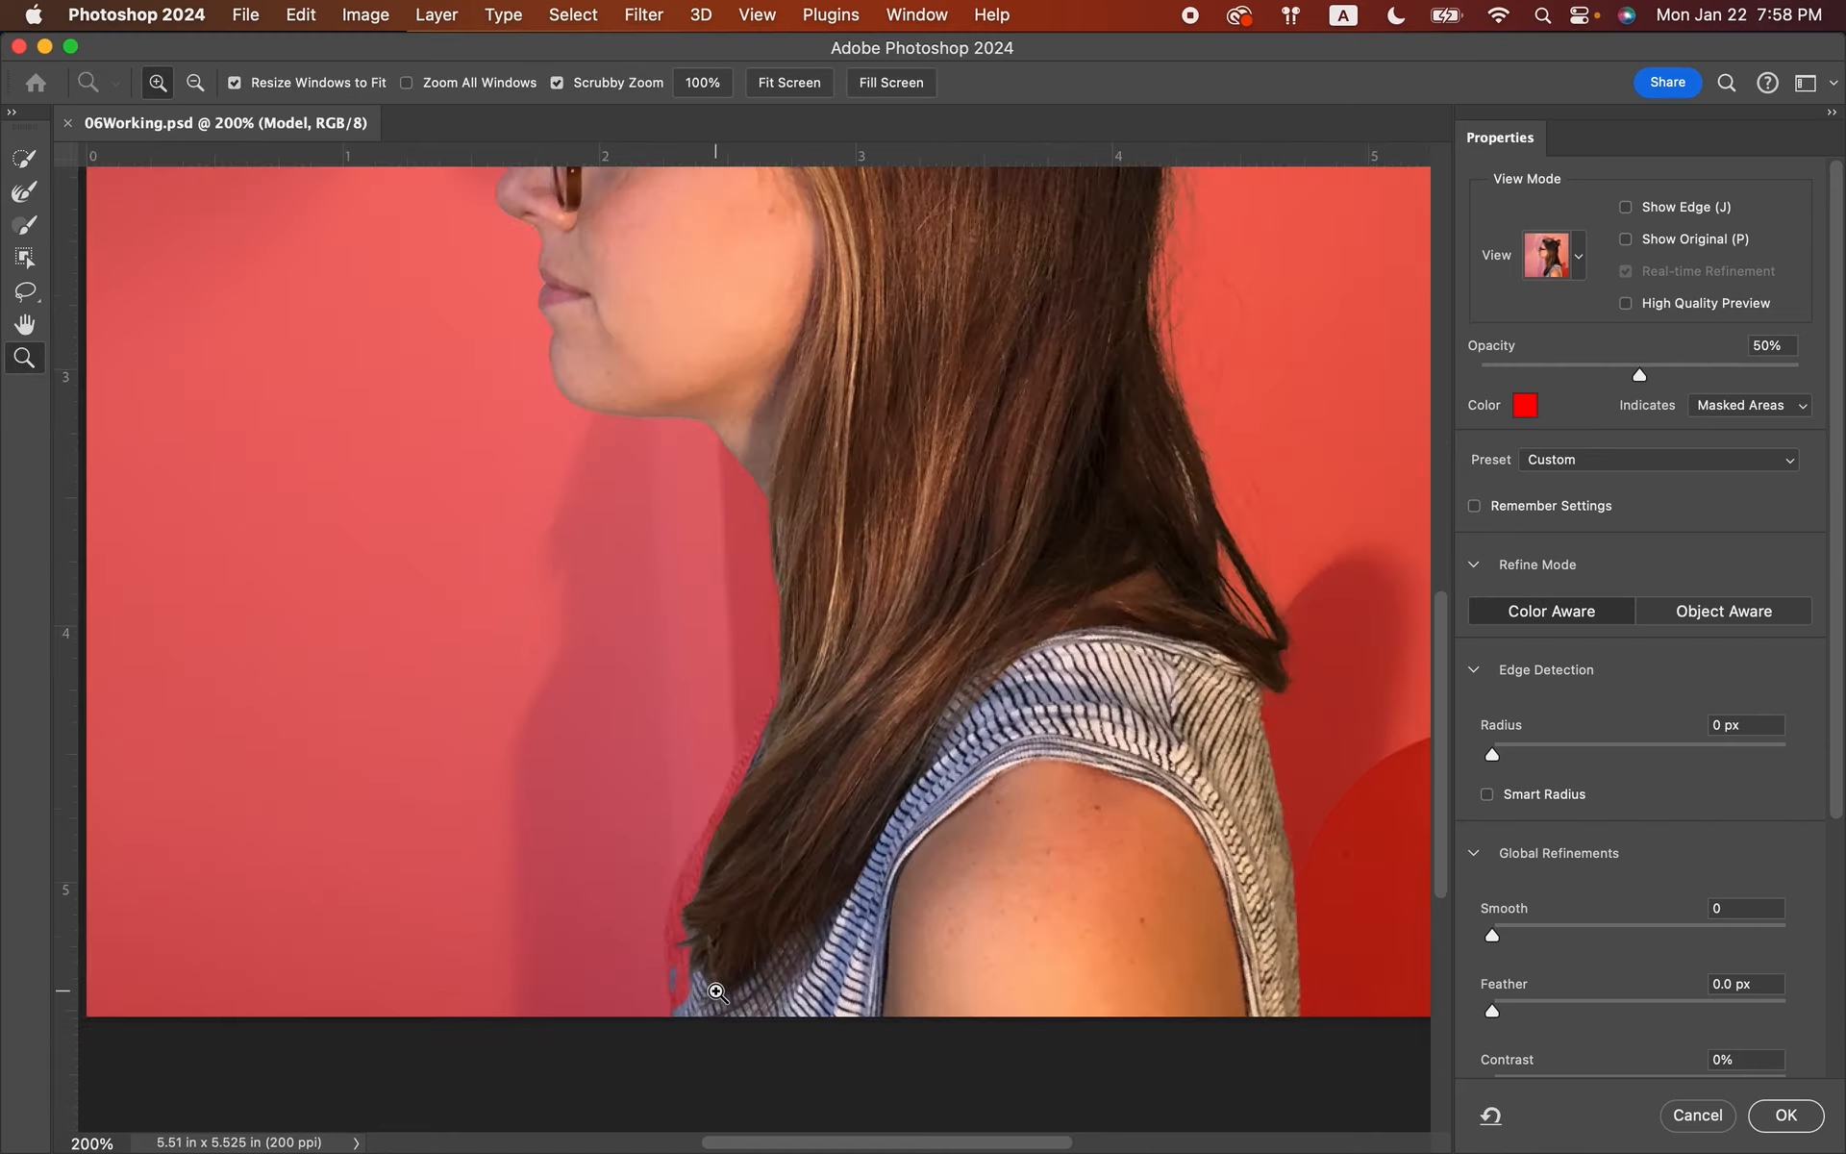
{"action": "left_click", "coordinate": [717, 992]}
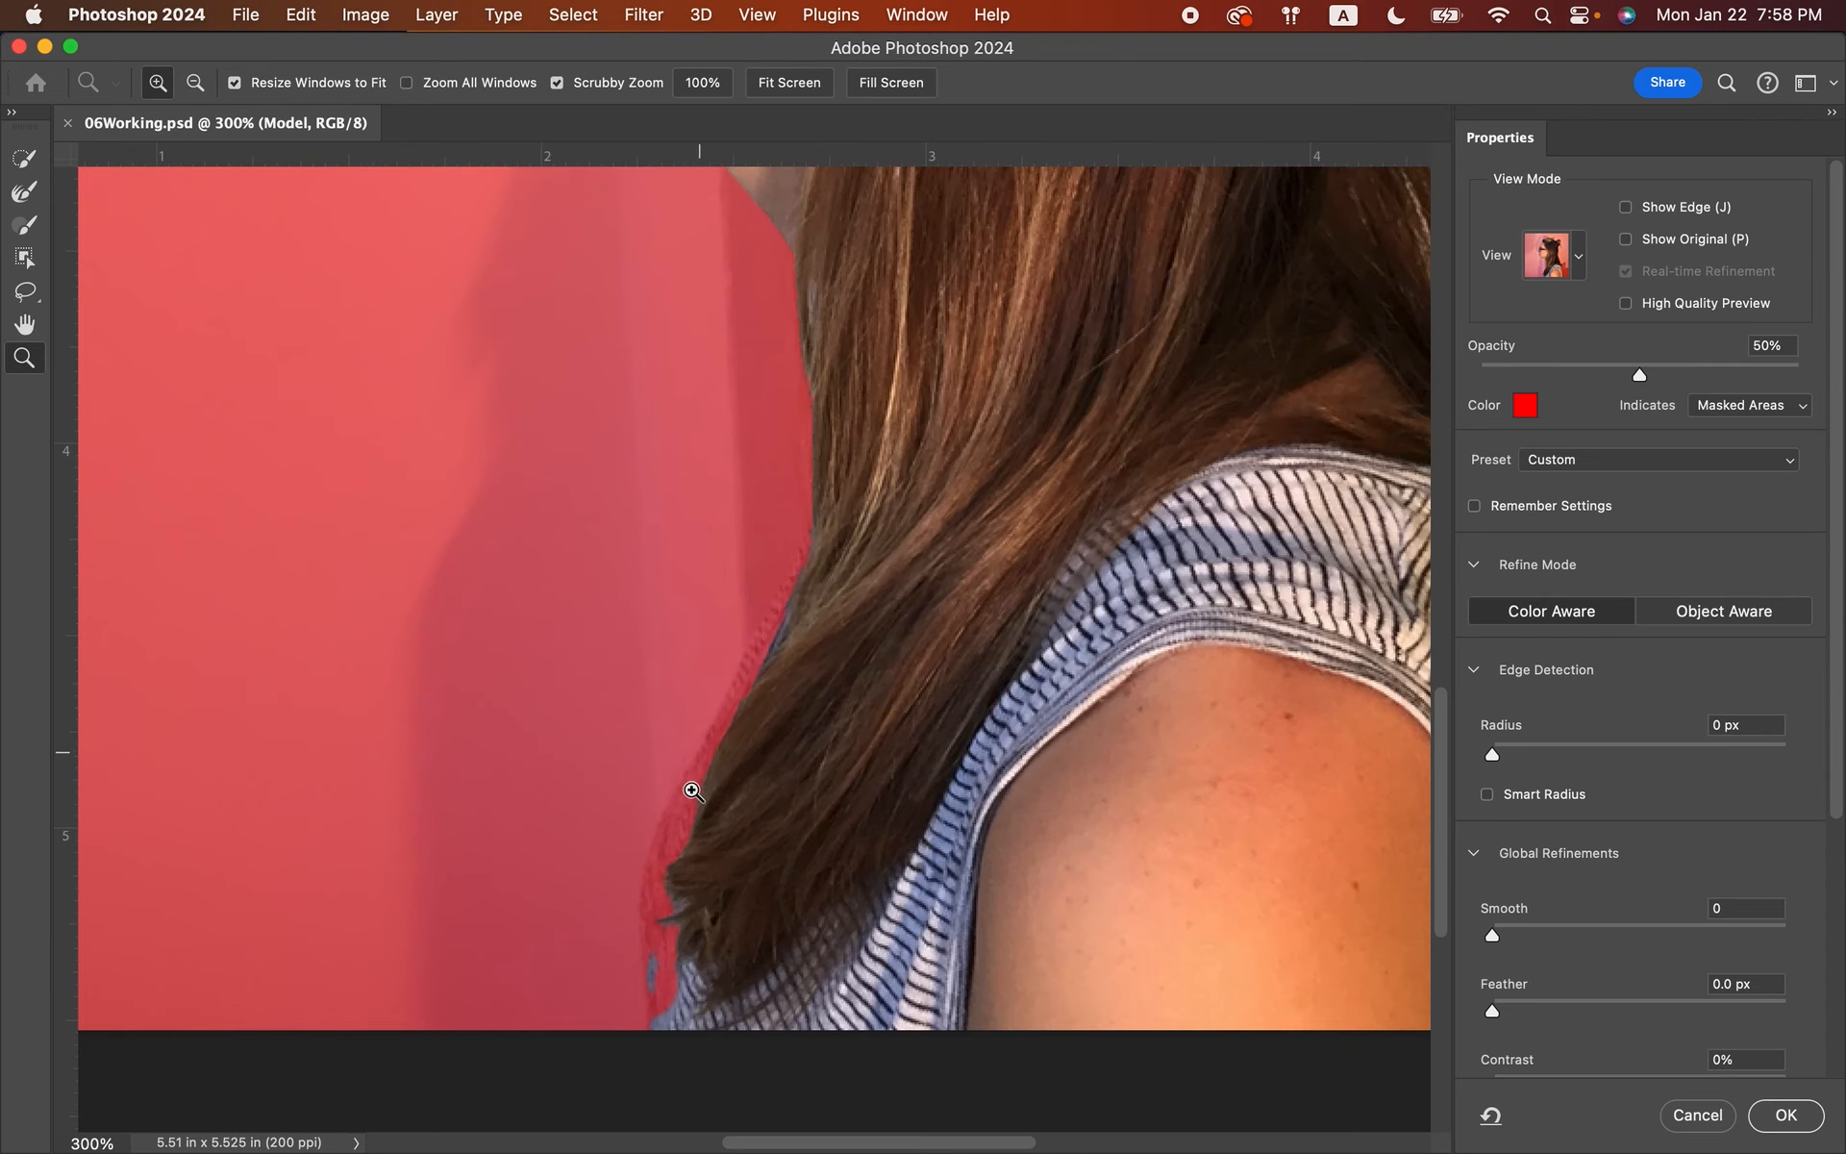
{"action": "left_click", "coordinate": [23, 160]}
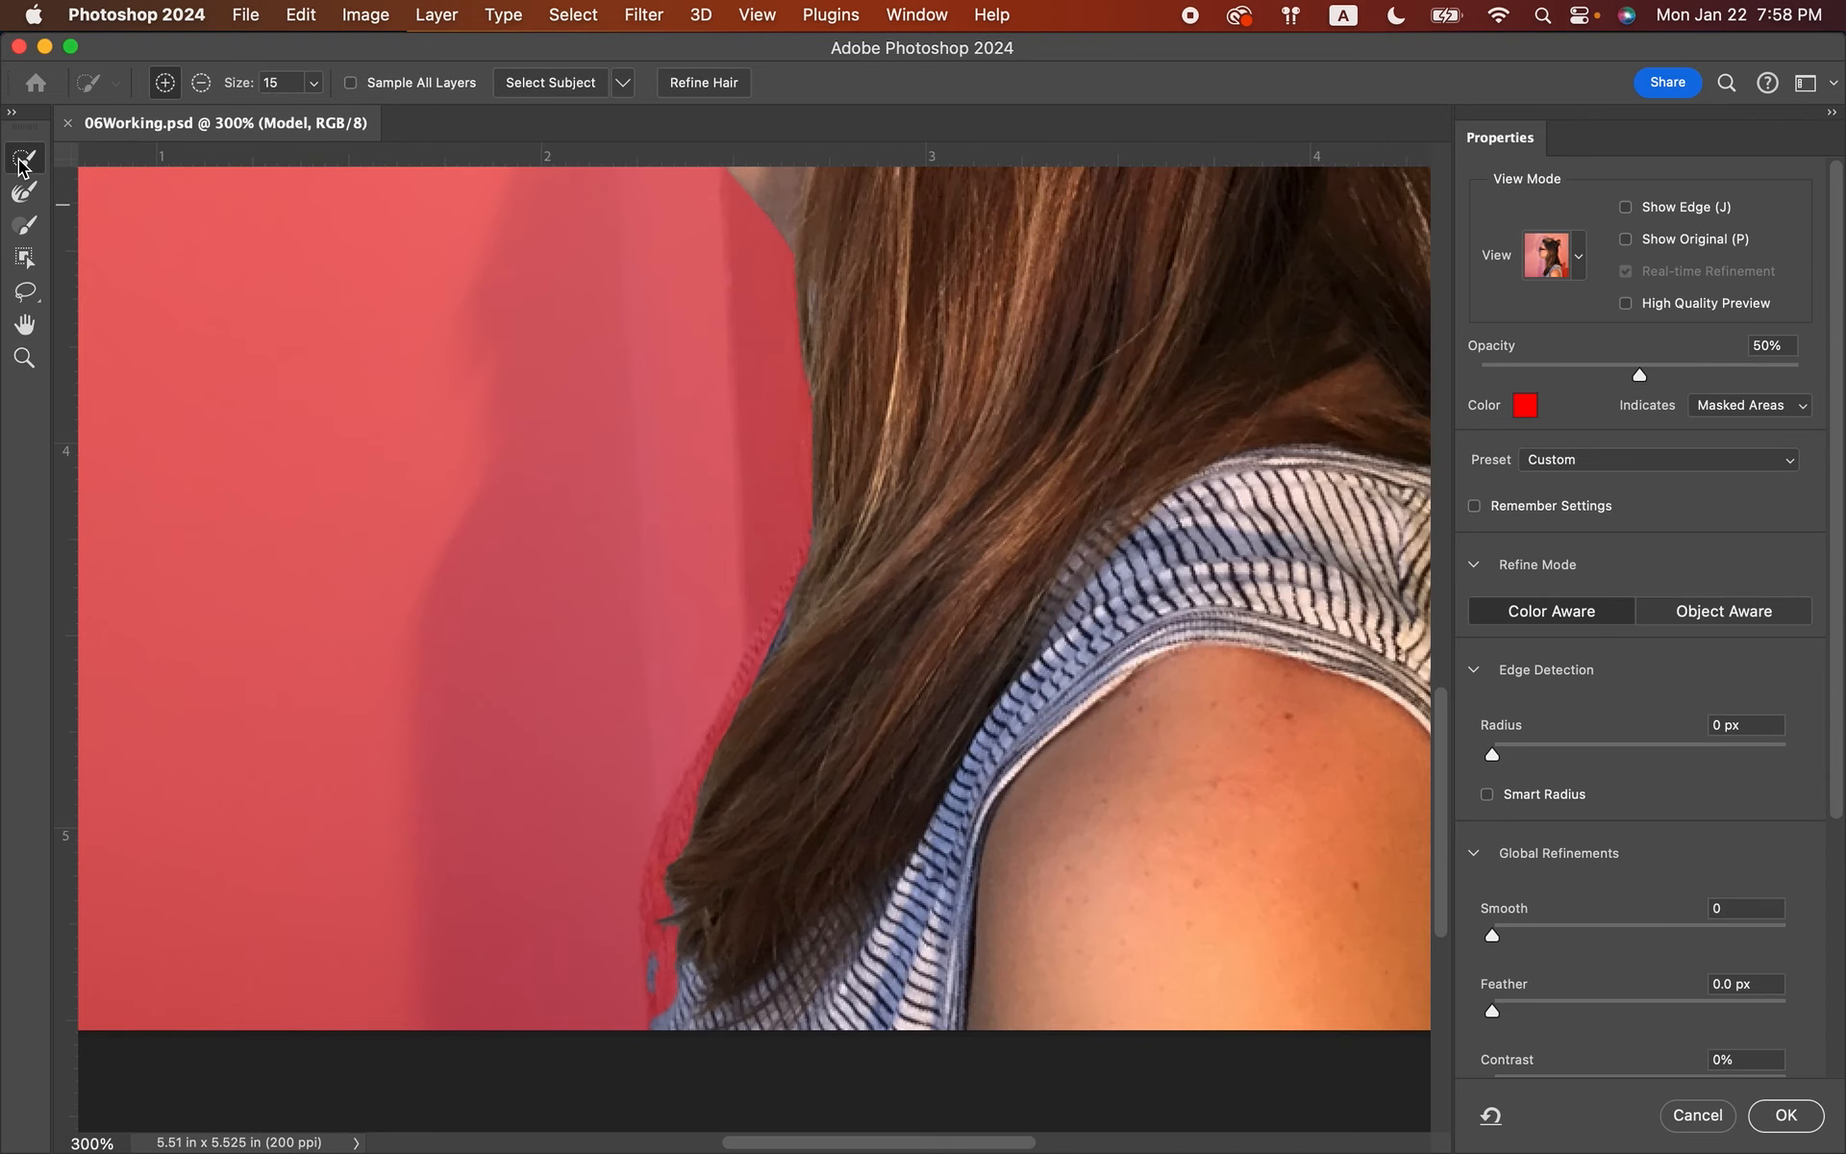
{"action": "mouse_move", "coordinate": [775, 630]}
{"action": "left_mouse_down"}
{"action": "mouse_move", "coordinate": [689, 783]}
{"action": "mouse_move", "coordinate": [664, 911]}
{"action": "mouse_move", "coordinate": [672, 1006]}
{"action": "left_mouse_up"}
{"action": "left_click_drag", "start_coordinate": [816, 552], "coordinate": [745, 693]}
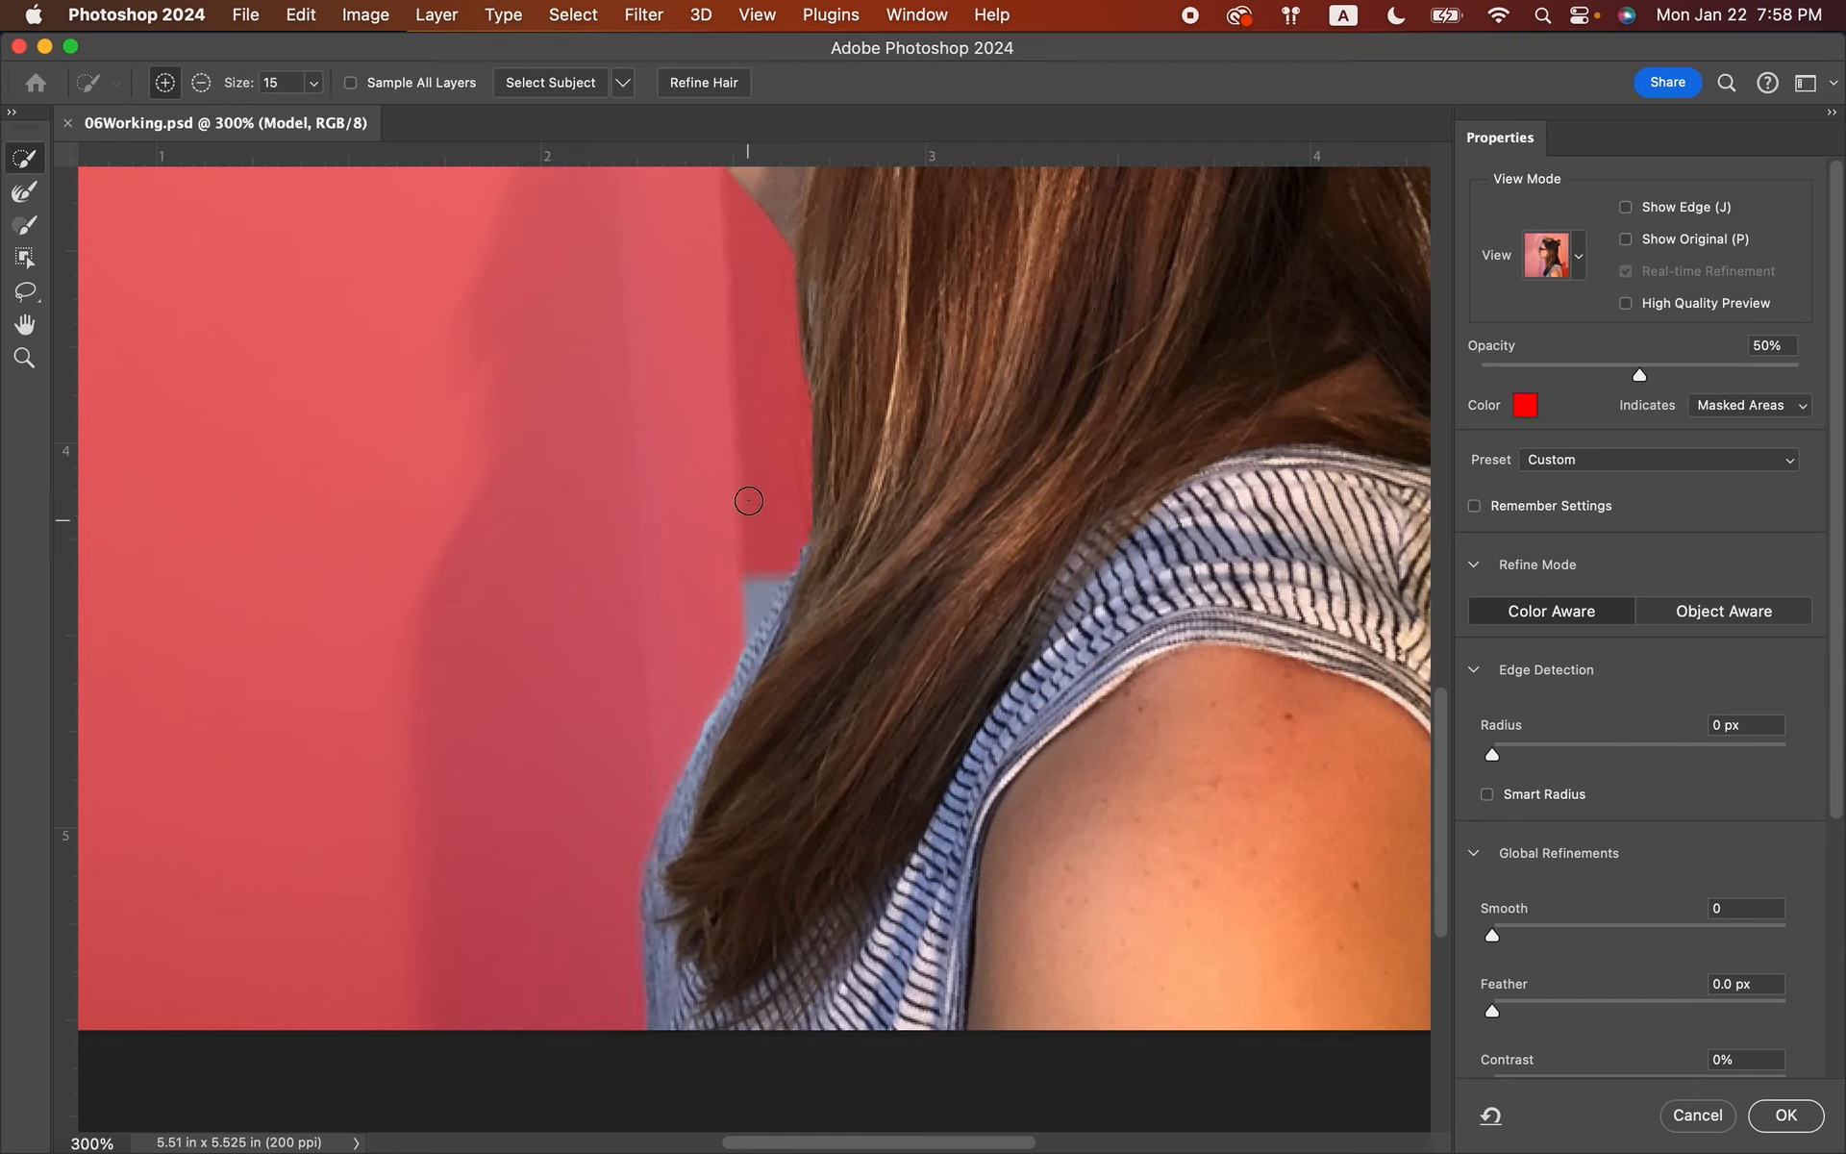
{"action": "left_click_drag", "start_coordinate": [747, 578], "coordinate": [750, 585]}
- Subtract the spilled background area beside the shirt's front edge from the selection with the Quick Selection tool
{"action": "left_click", "coordinate": [200, 82]}
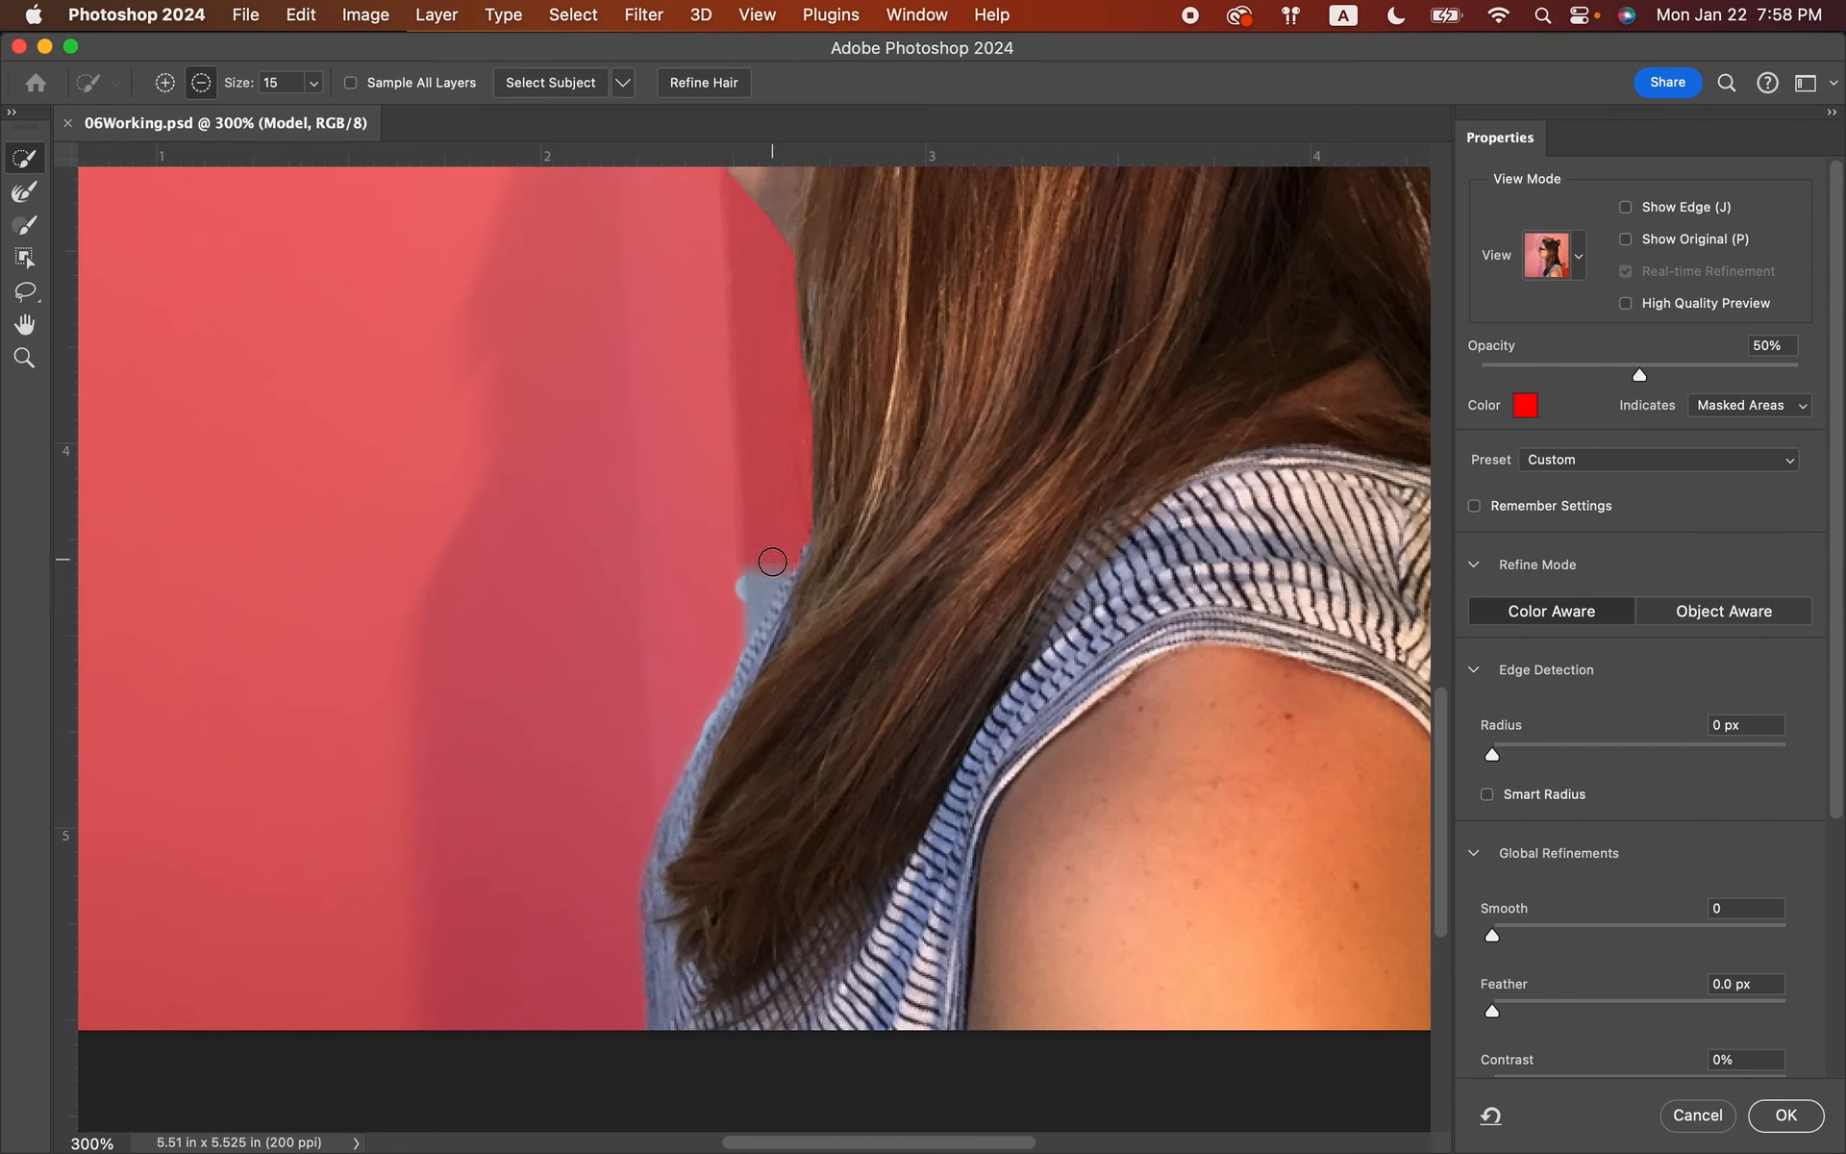
{"action": "mouse_move", "coordinate": [738, 580]}
{"action": "left_mouse_down"}
{"action": "mouse_move", "coordinate": [762, 585]}
{"action": "mouse_move", "coordinate": [774, 558]}
{"action": "mouse_move", "coordinate": [718, 660]}
{"action": "left_mouse_up"}
{"action": "left_click", "coordinate": [756, 600]}
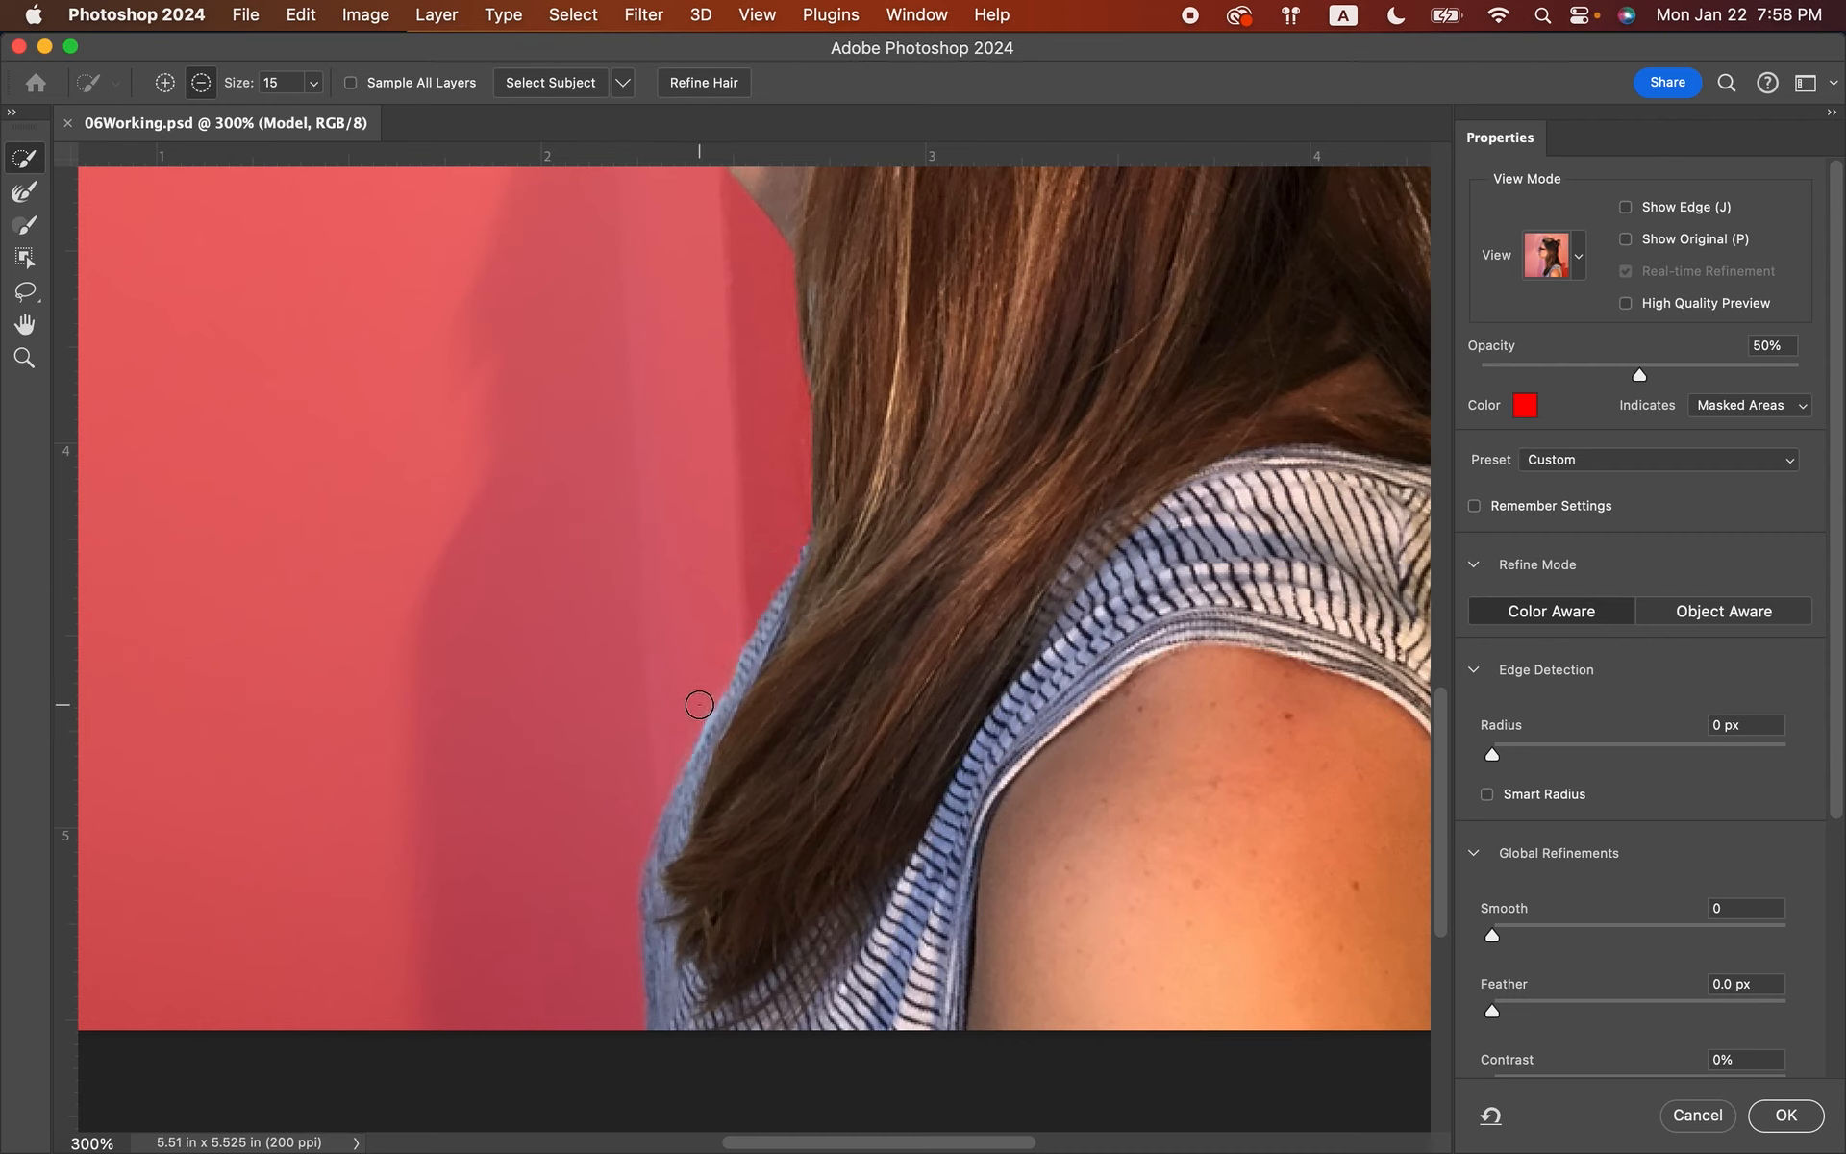
{"action": "left_click", "coordinate": [699, 711]}
{"action": "left_click_drag", "start_coordinate": [714, 687], "coordinate": [672, 759]}
- Examine the overlay mask along the shoulder, back hair, bun, top of the head and front of the shirt
{"action": "scroll", "coordinate": [673, 758], "scroll_direction": "down", "scroll_amount": 5}
{"action": "scroll", "coordinate": [676, 762], "scroll_direction": "right", "scroll_amount": 10}
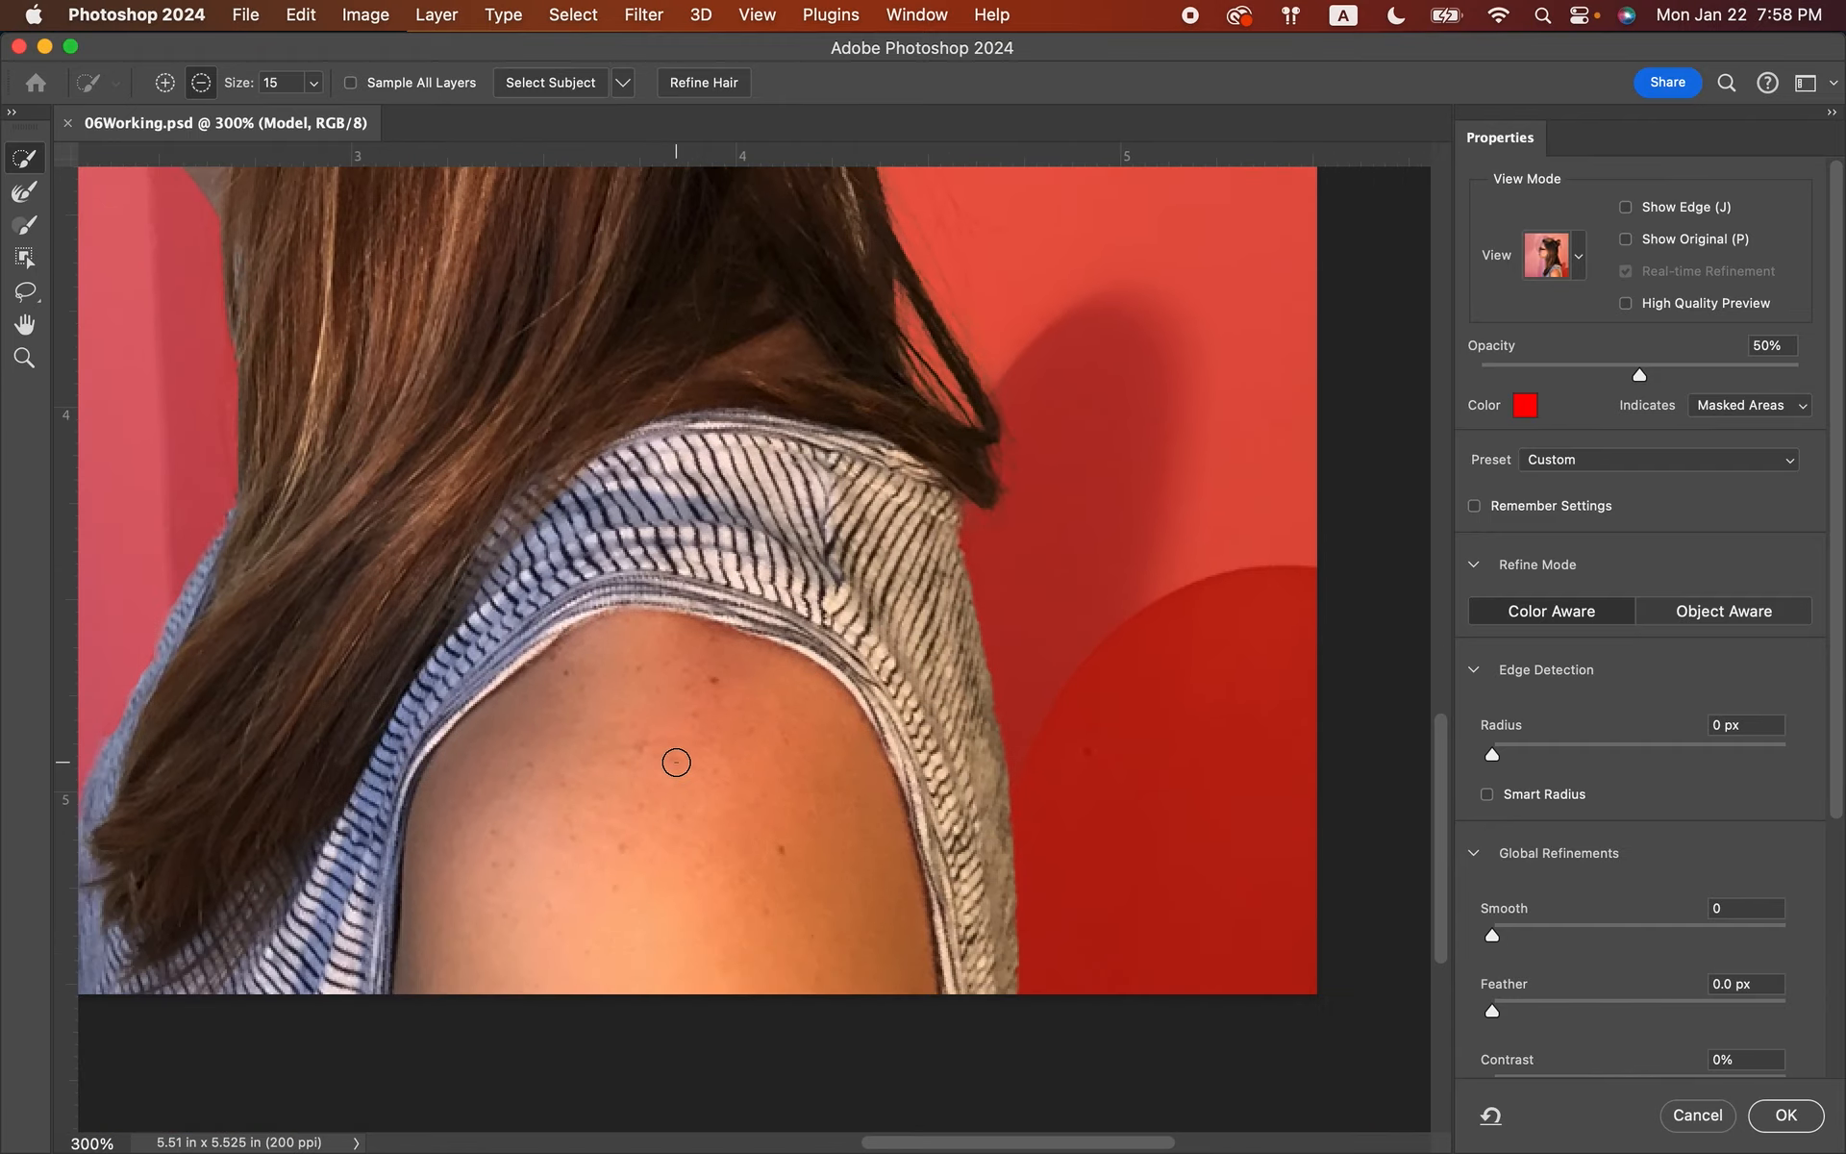
{"action": "scroll", "coordinate": [808, 414], "scroll_direction": "up", "scroll_amount": 9}
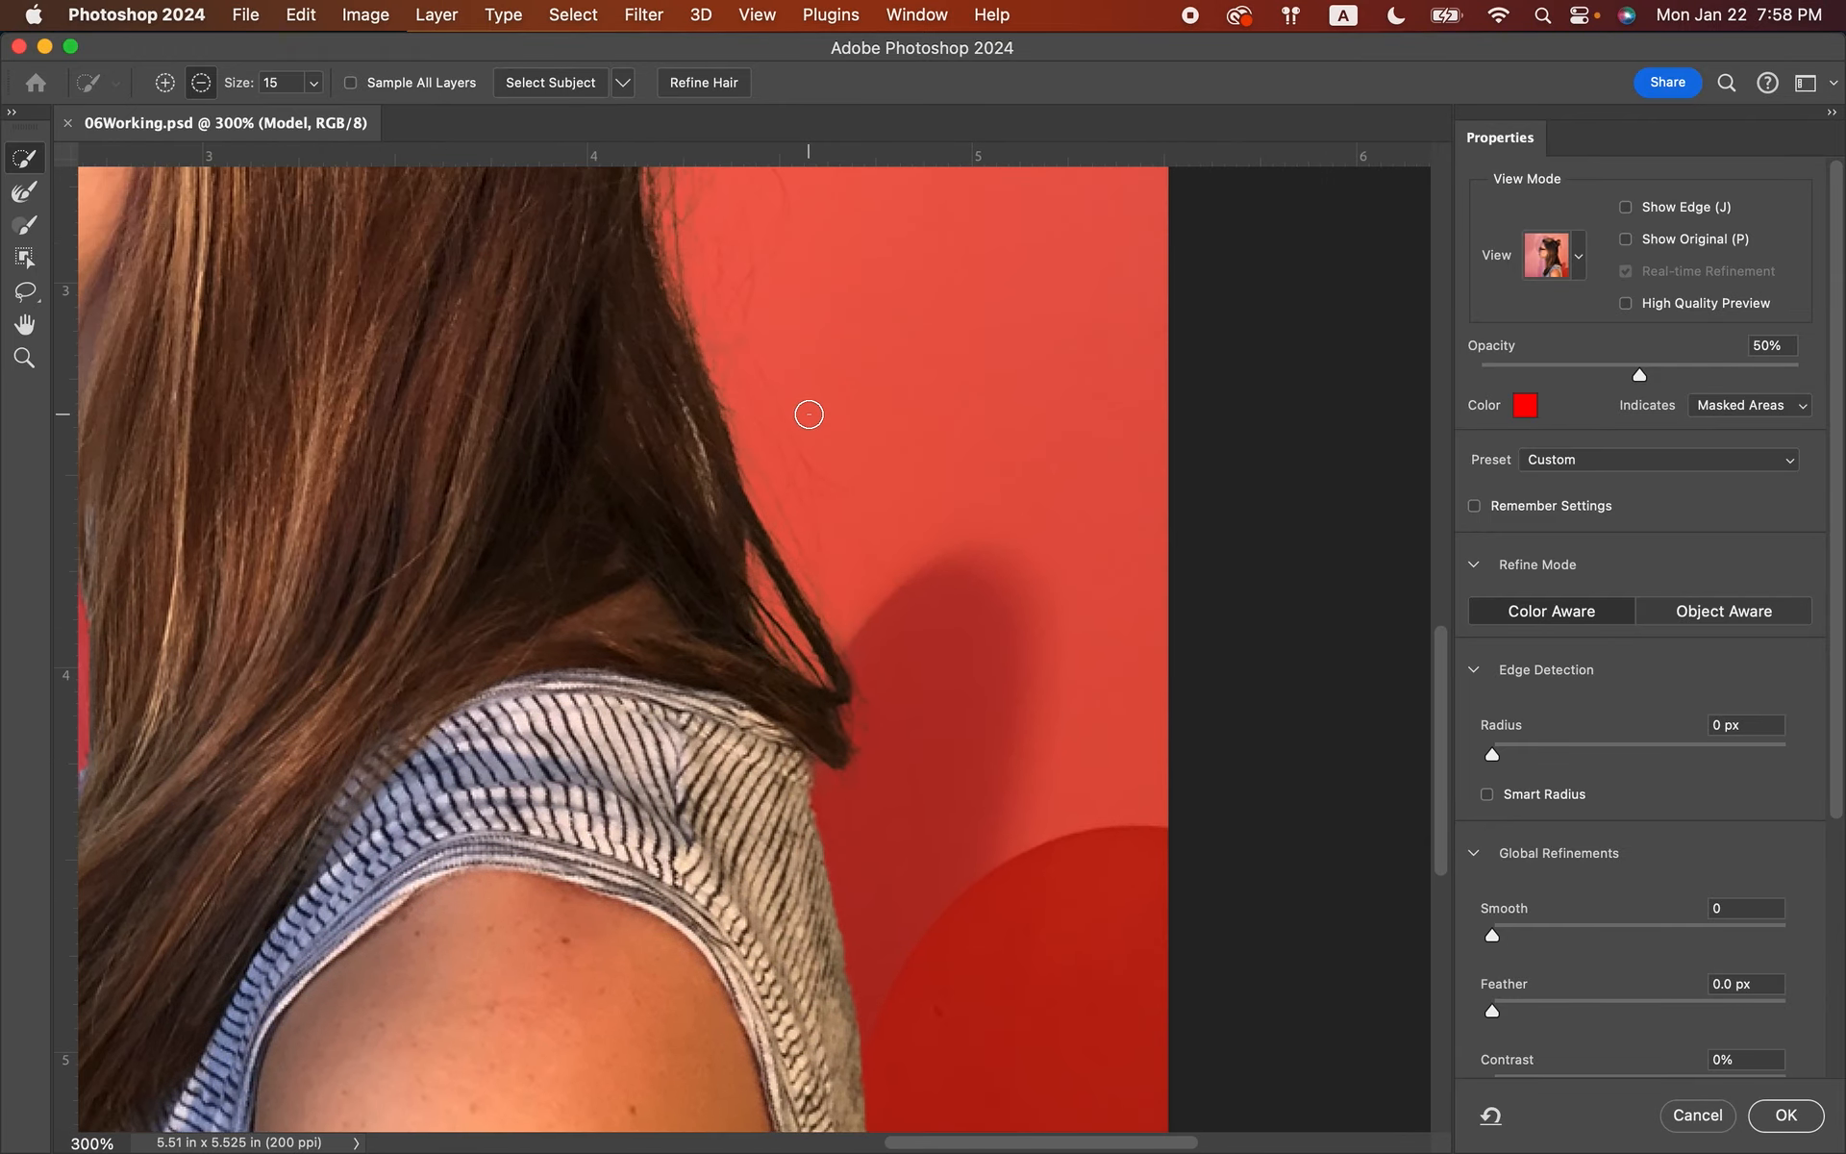
{"action": "scroll", "coordinate": [809, 414], "scroll_direction": "up", "scroll_amount": 1}
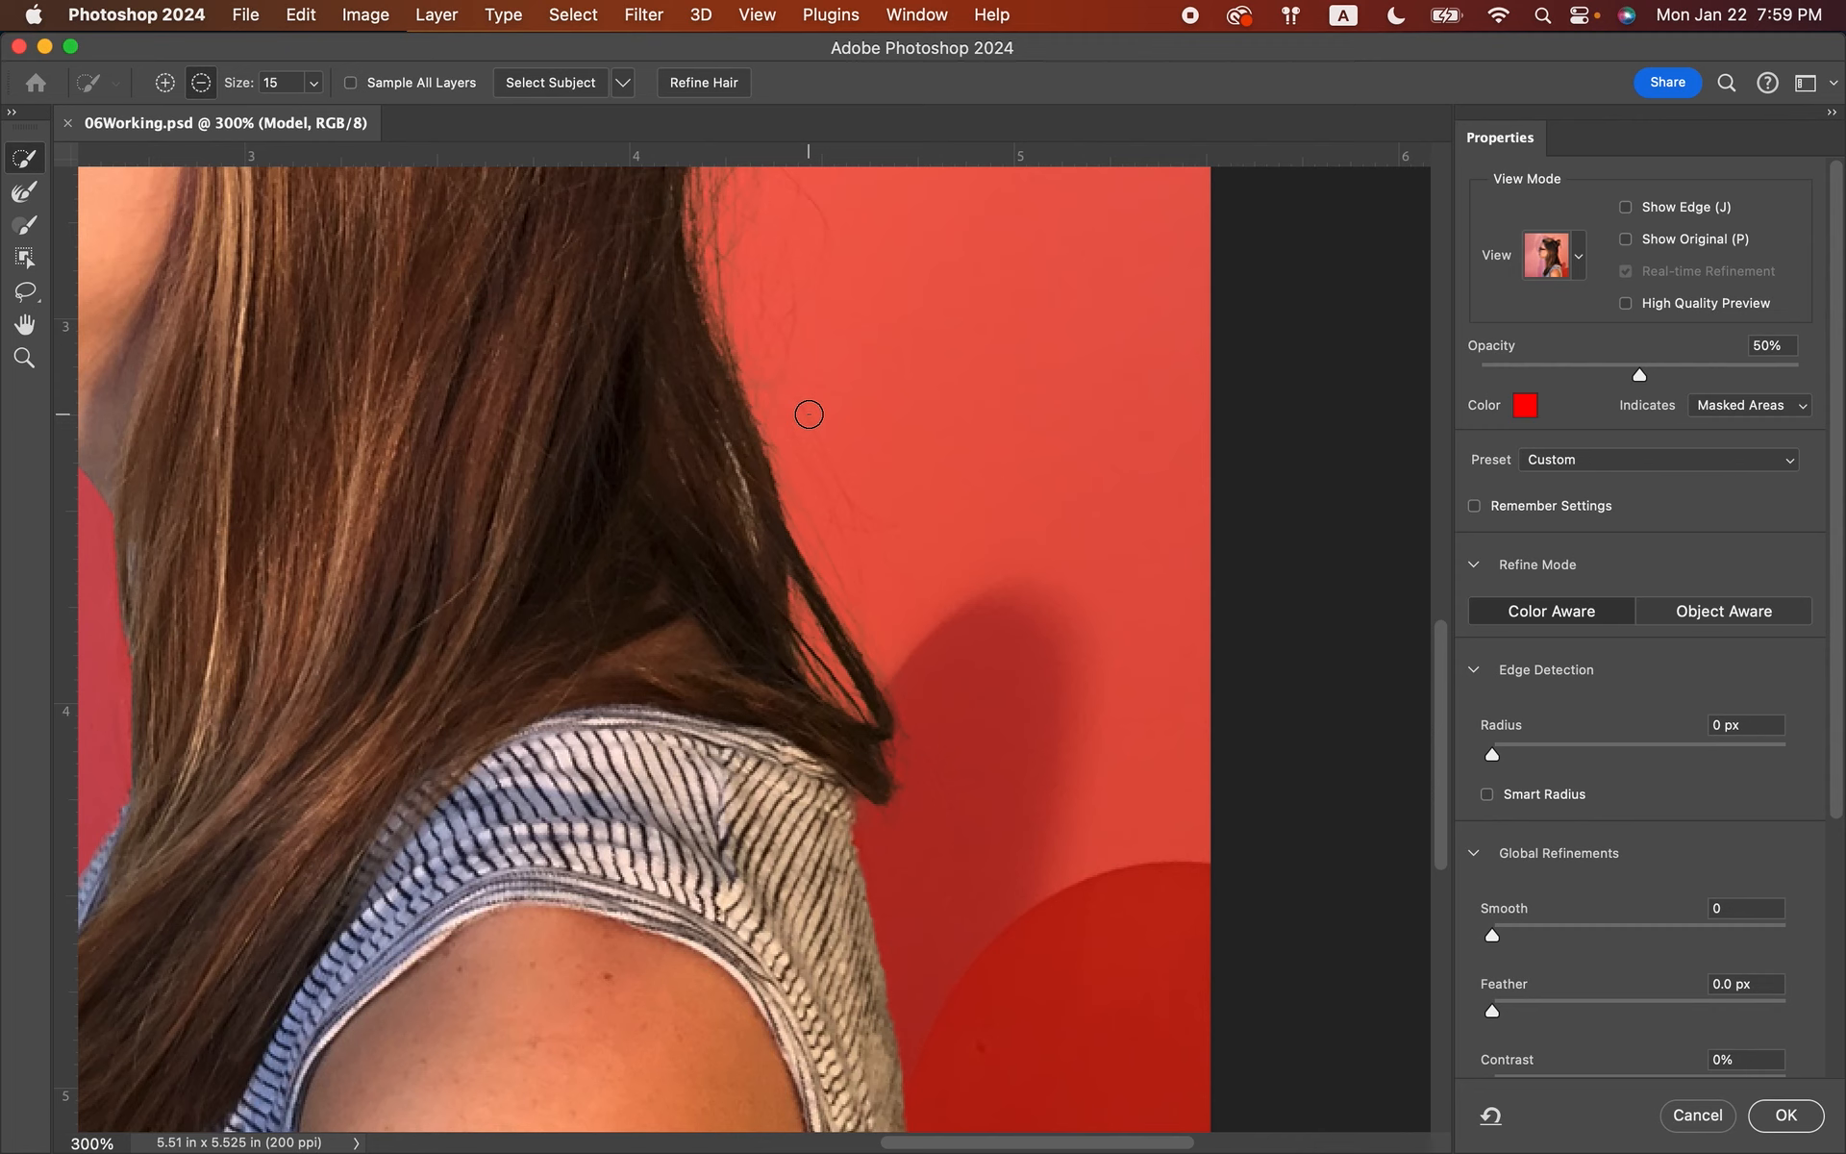
{"action": "scroll", "coordinate": [808, 415], "scroll_direction": "up", "scroll_amount": 5}
{"action": "scroll", "coordinate": [809, 414], "scroll_direction": "left", "scroll_amount": 4}
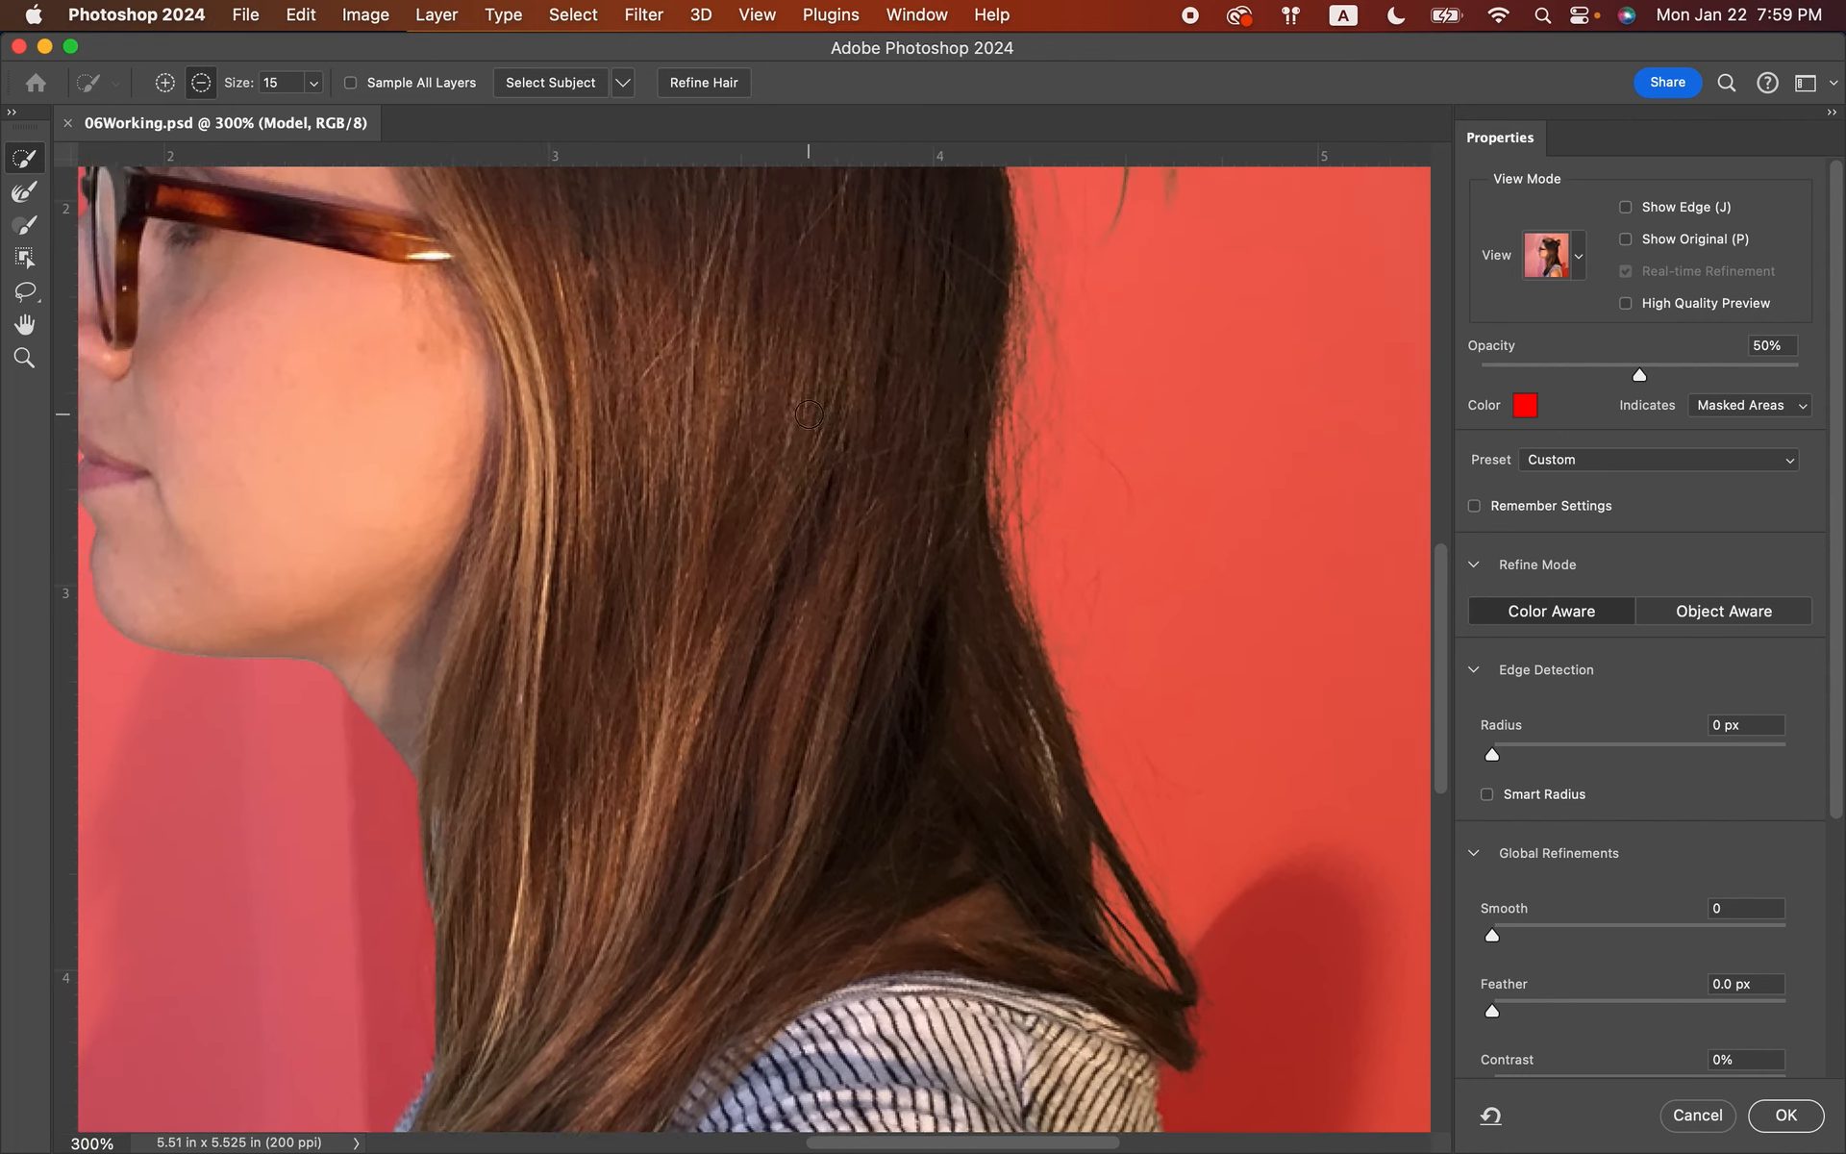
{"action": "scroll", "coordinate": [808, 415], "scroll_direction": "left", "scroll_amount": 4}
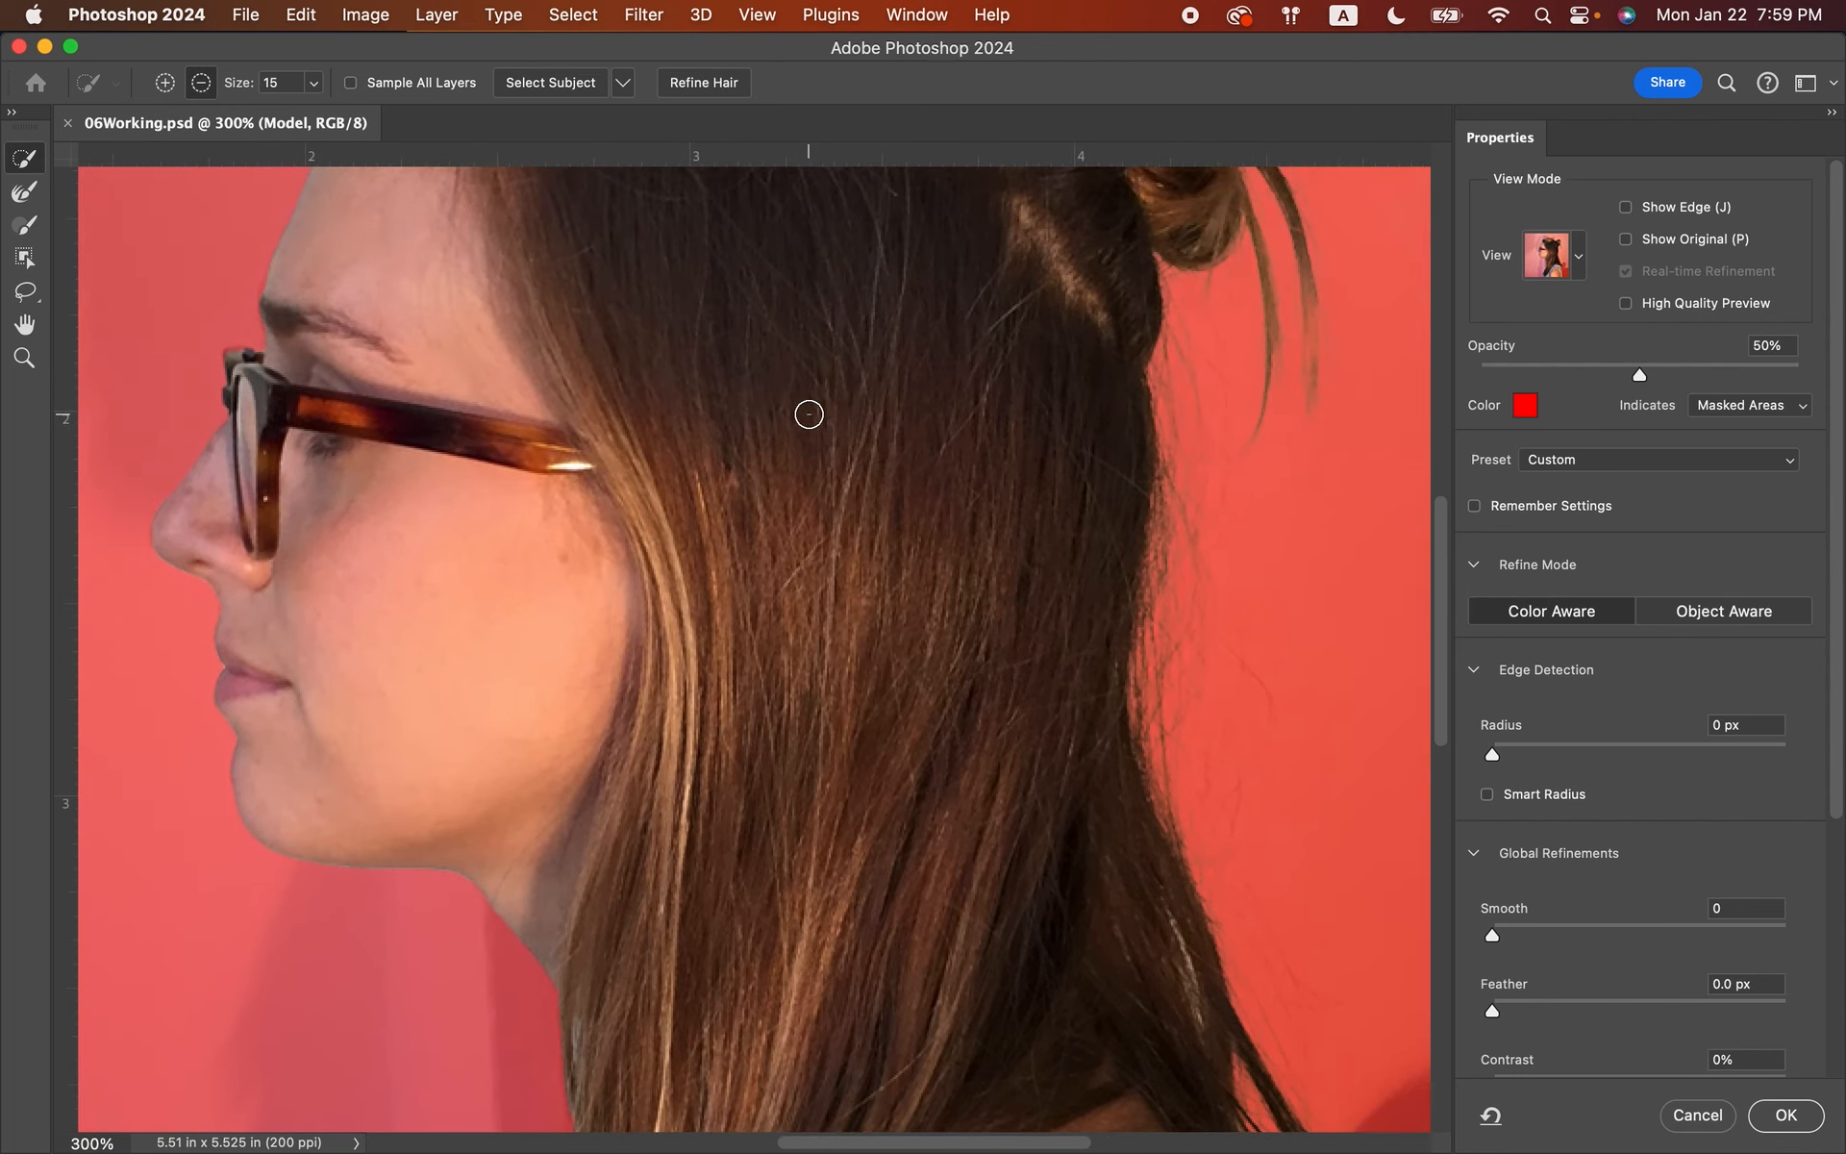
{"action": "scroll", "coordinate": [809, 415], "scroll_direction": "up", "scroll_amount": 8}
{"action": "scroll", "coordinate": [809, 415], "scroll_direction": "right", "scroll_amount": 4}
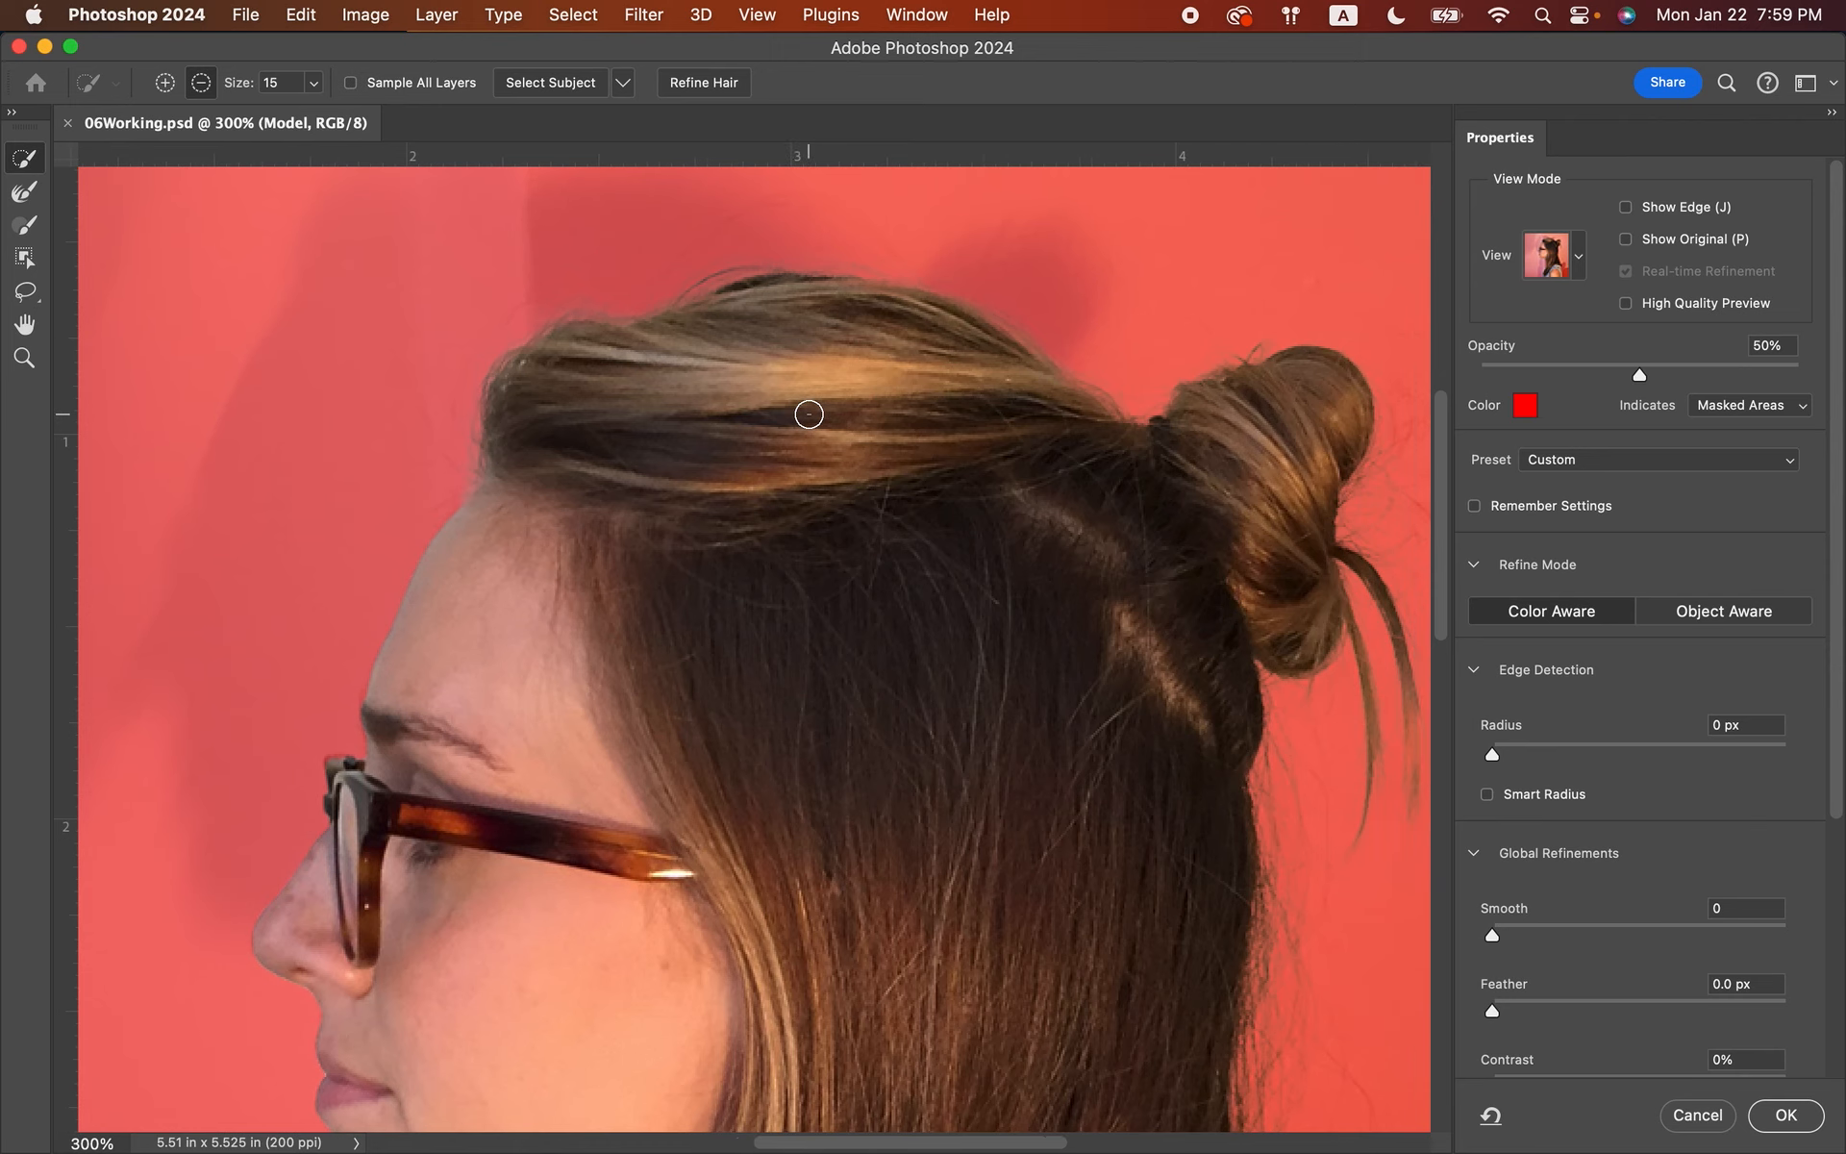
{"action": "scroll", "coordinate": [809, 415], "scroll_direction": "down", "scroll_amount": 15}
{"action": "scroll", "coordinate": [808, 414], "scroll_direction": "left", "scroll_amount": 4}
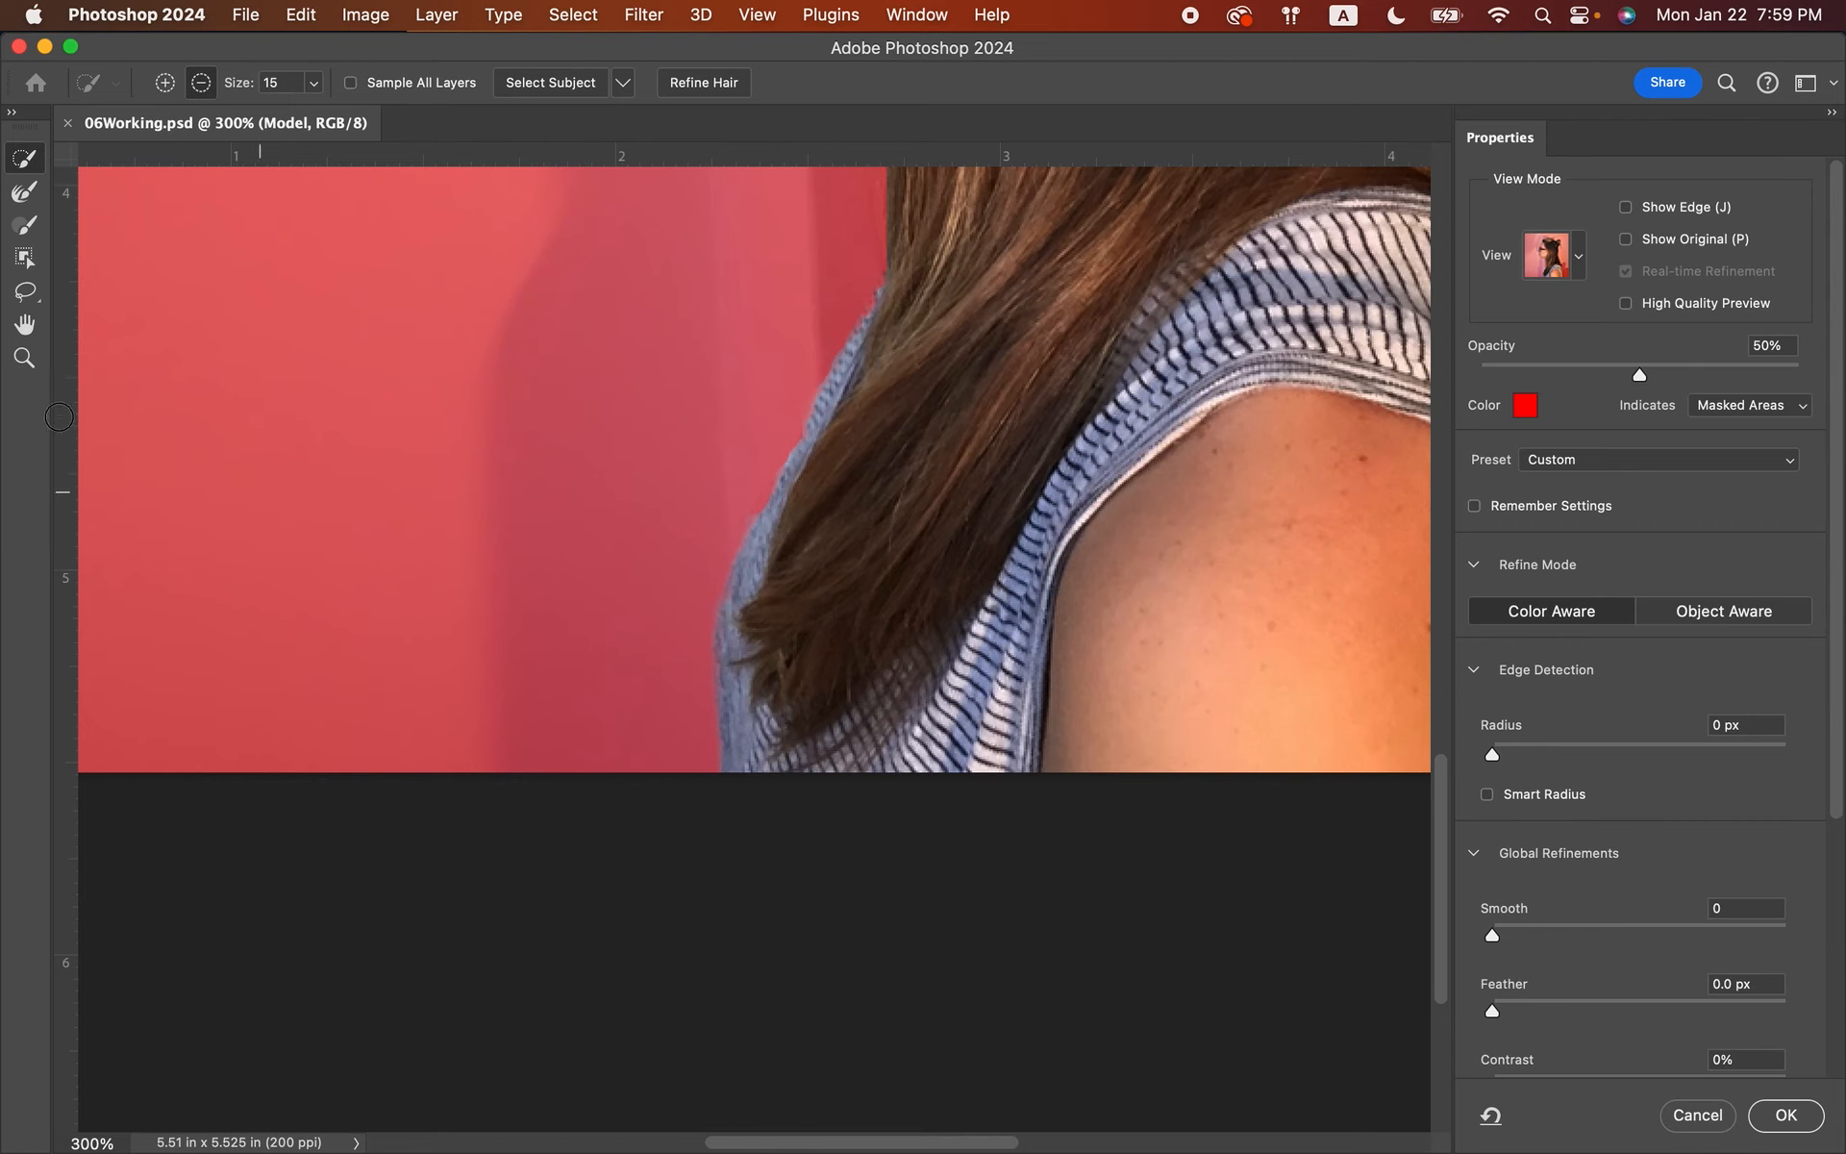
- Fit the whole image on screen and set the mask preview to On Layers
{"action": "left_click", "coordinate": [26, 362]}
{"action": "left_click", "coordinate": [782, 85]}
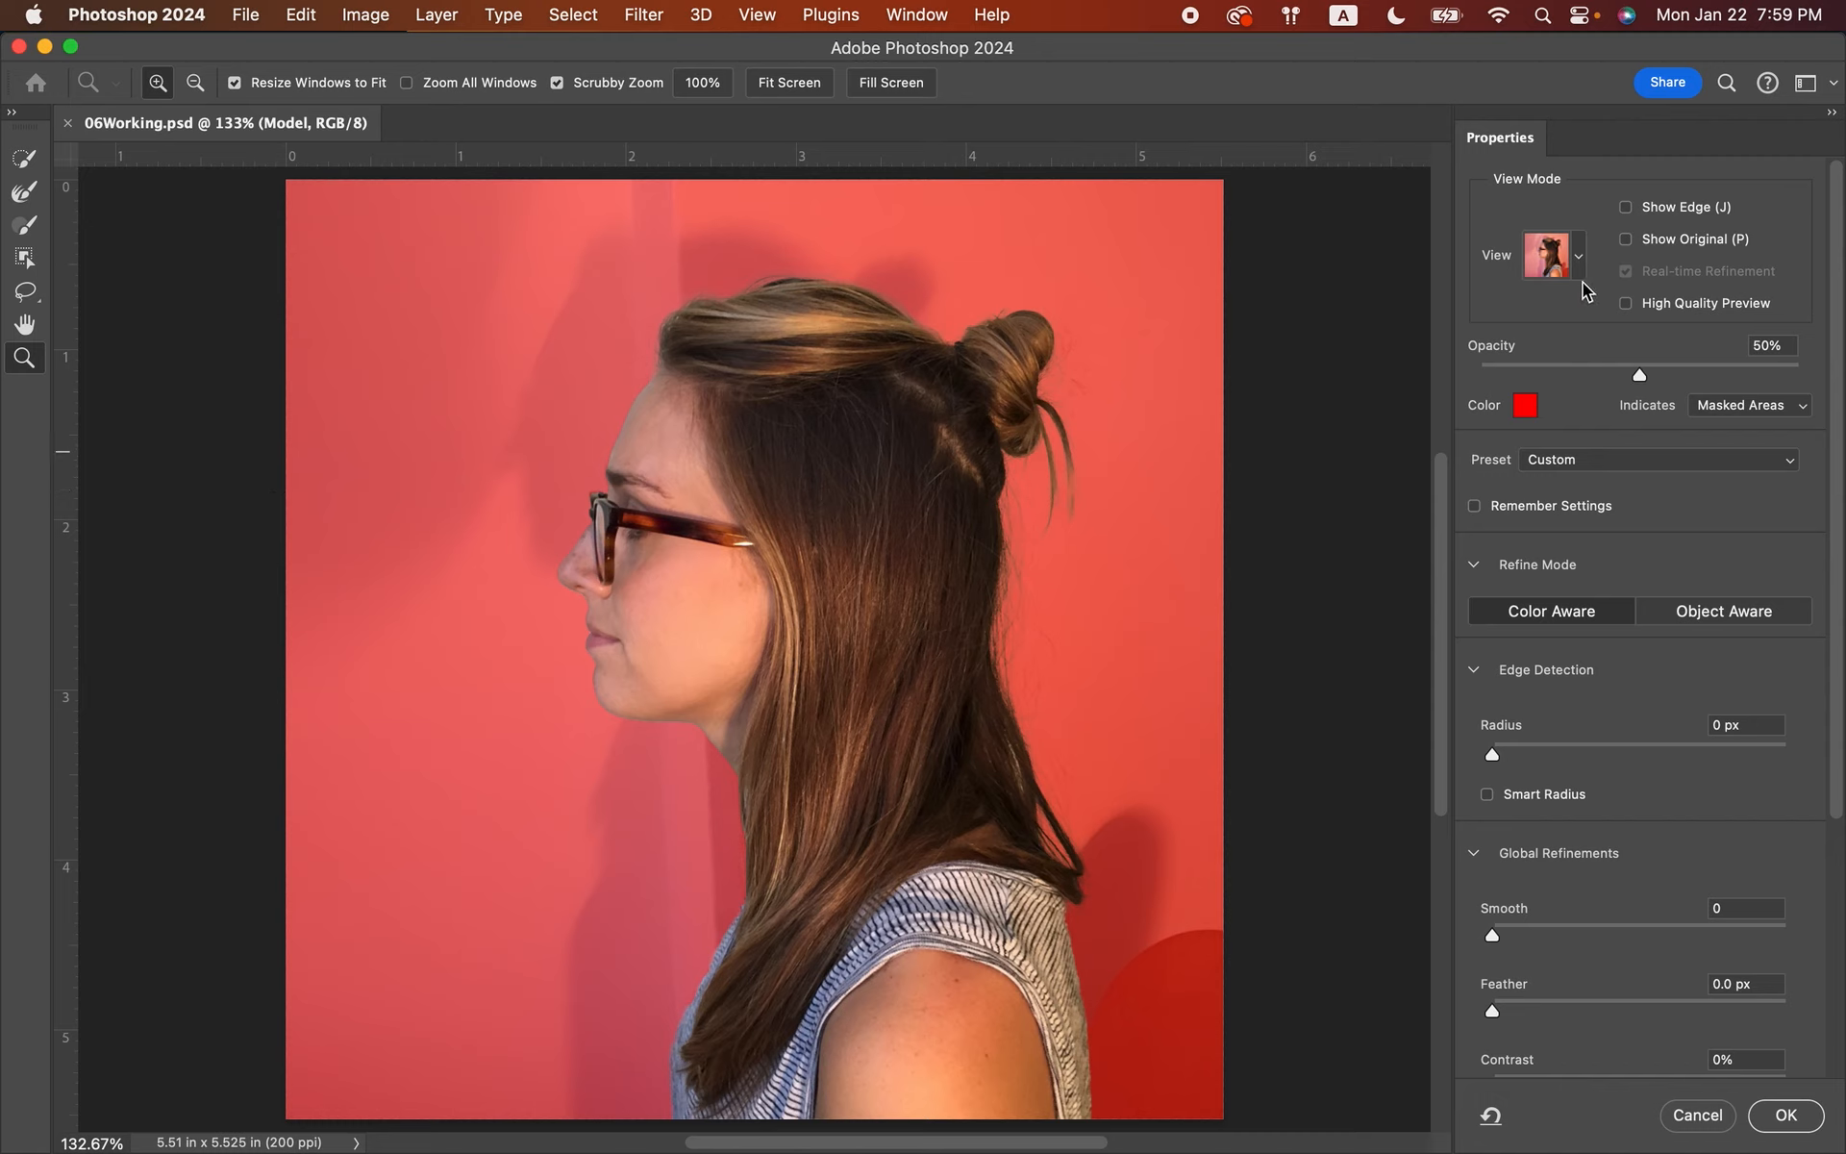
{"action": "left_click", "coordinate": [1580, 257]}
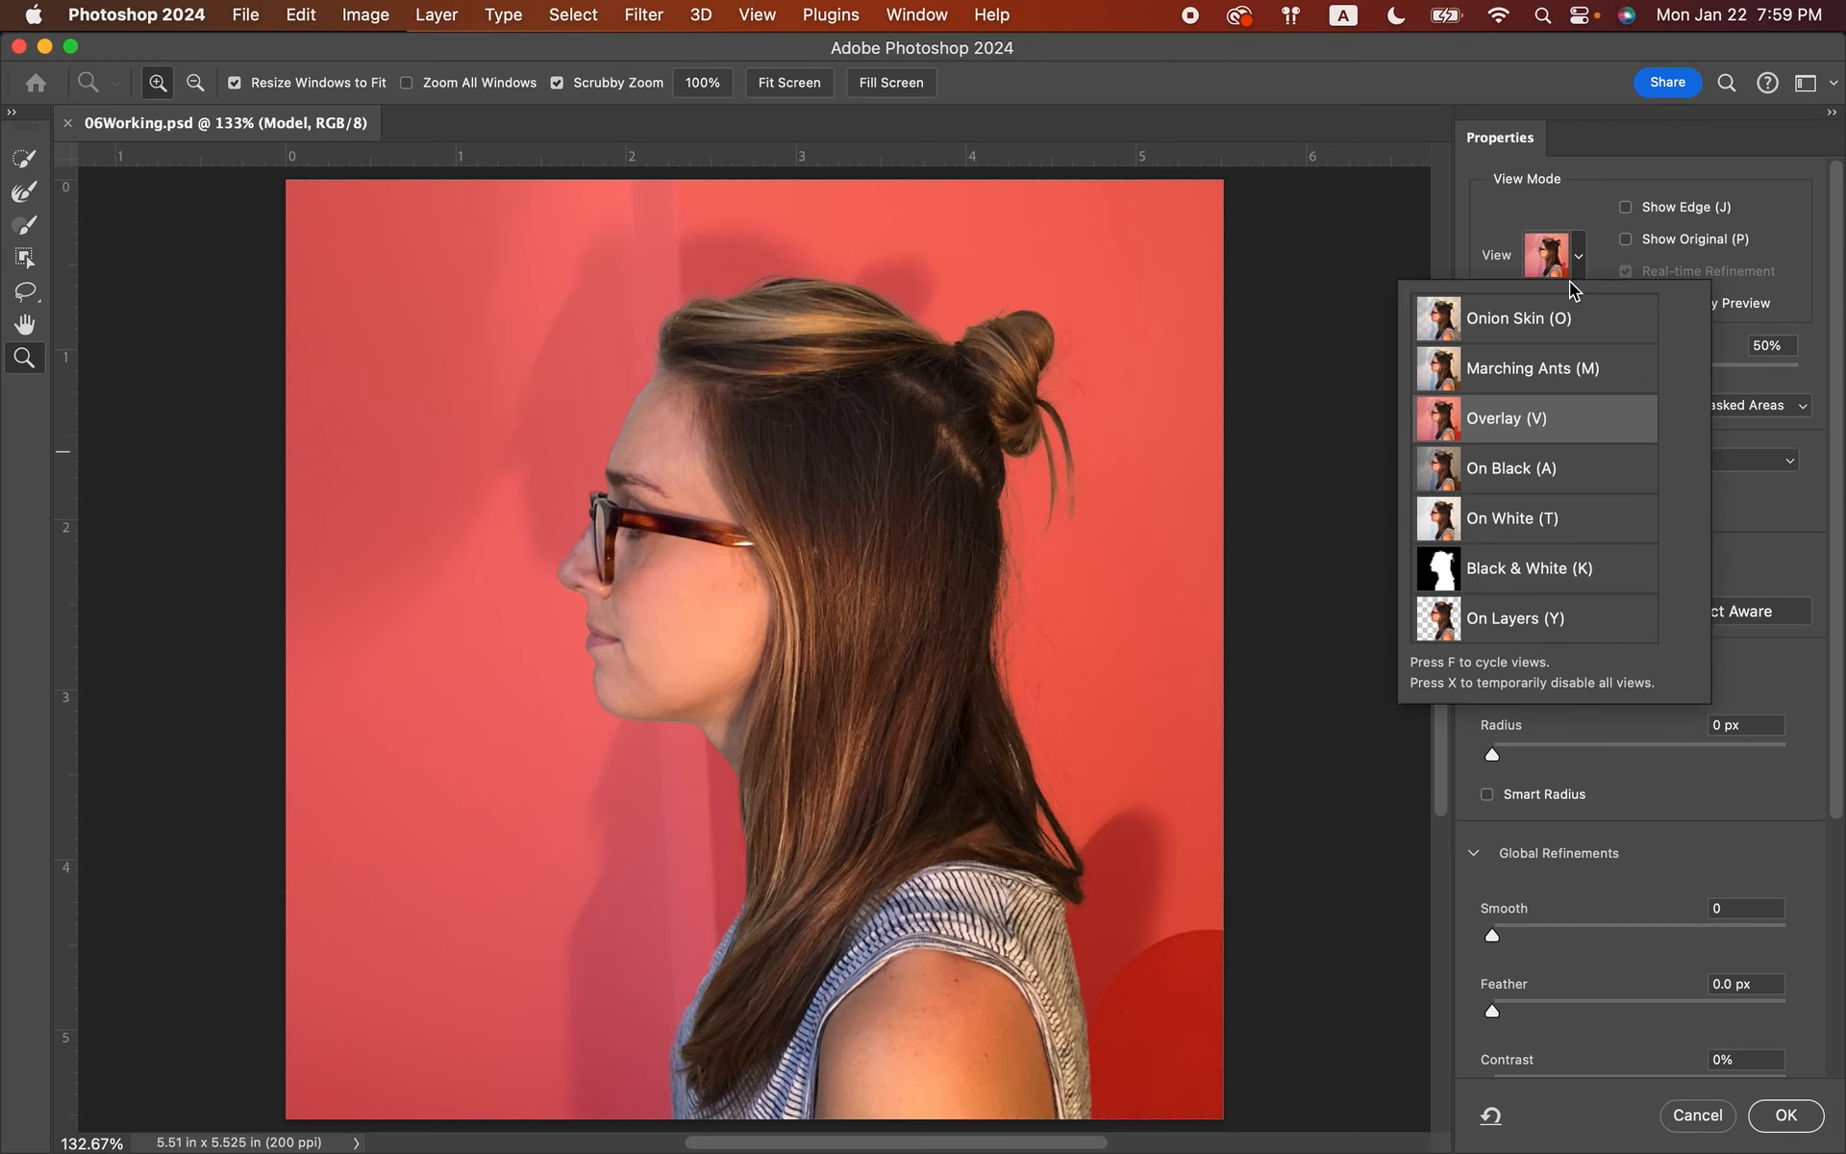
{"action": "left_click", "coordinate": [1503, 621]}
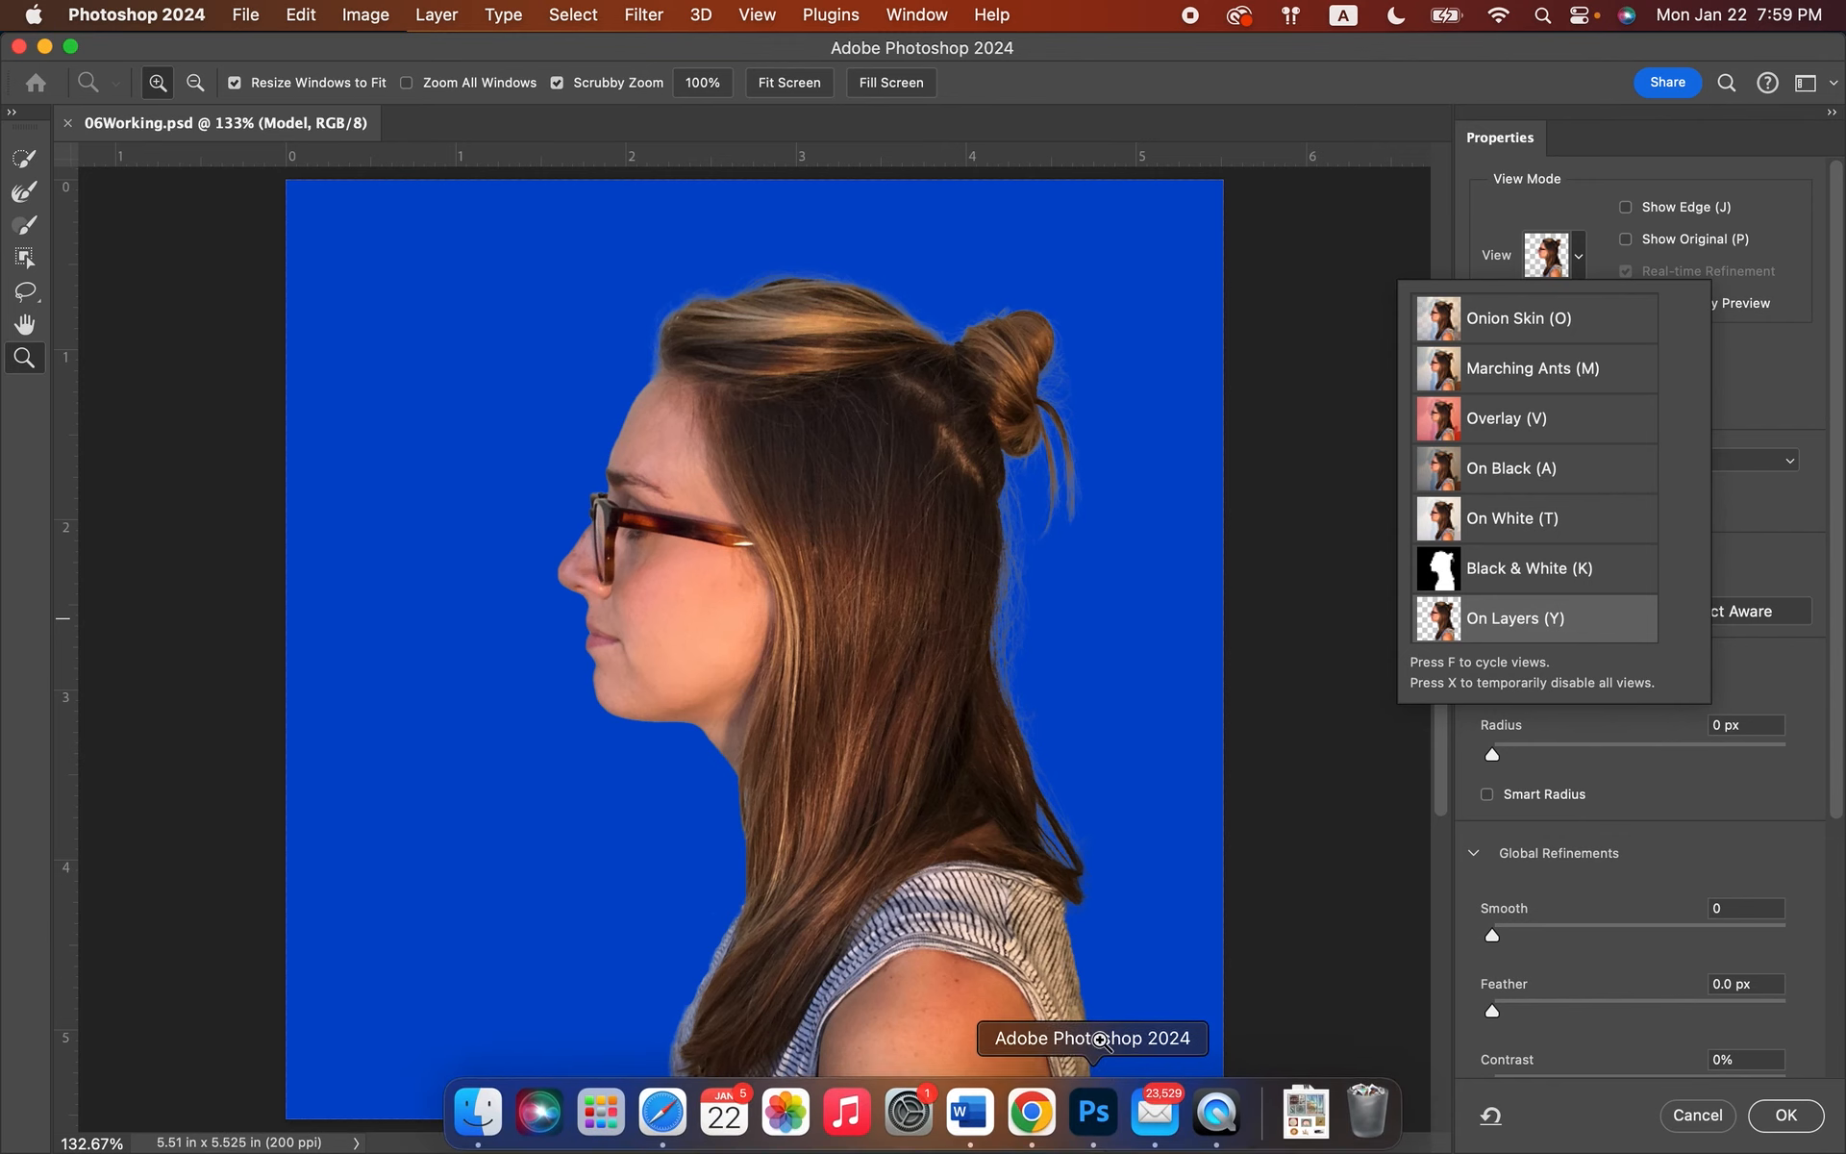
- Examine the cutout's edges against the blue background at 400%, around the shirt, hair, bun and face profile
{"action": "left_click", "coordinate": [1094, 1116]}
{"action": "left_click", "coordinate": [1094, 1115]}
{"action": "left_click", "coordinate": [1094, 1097]}
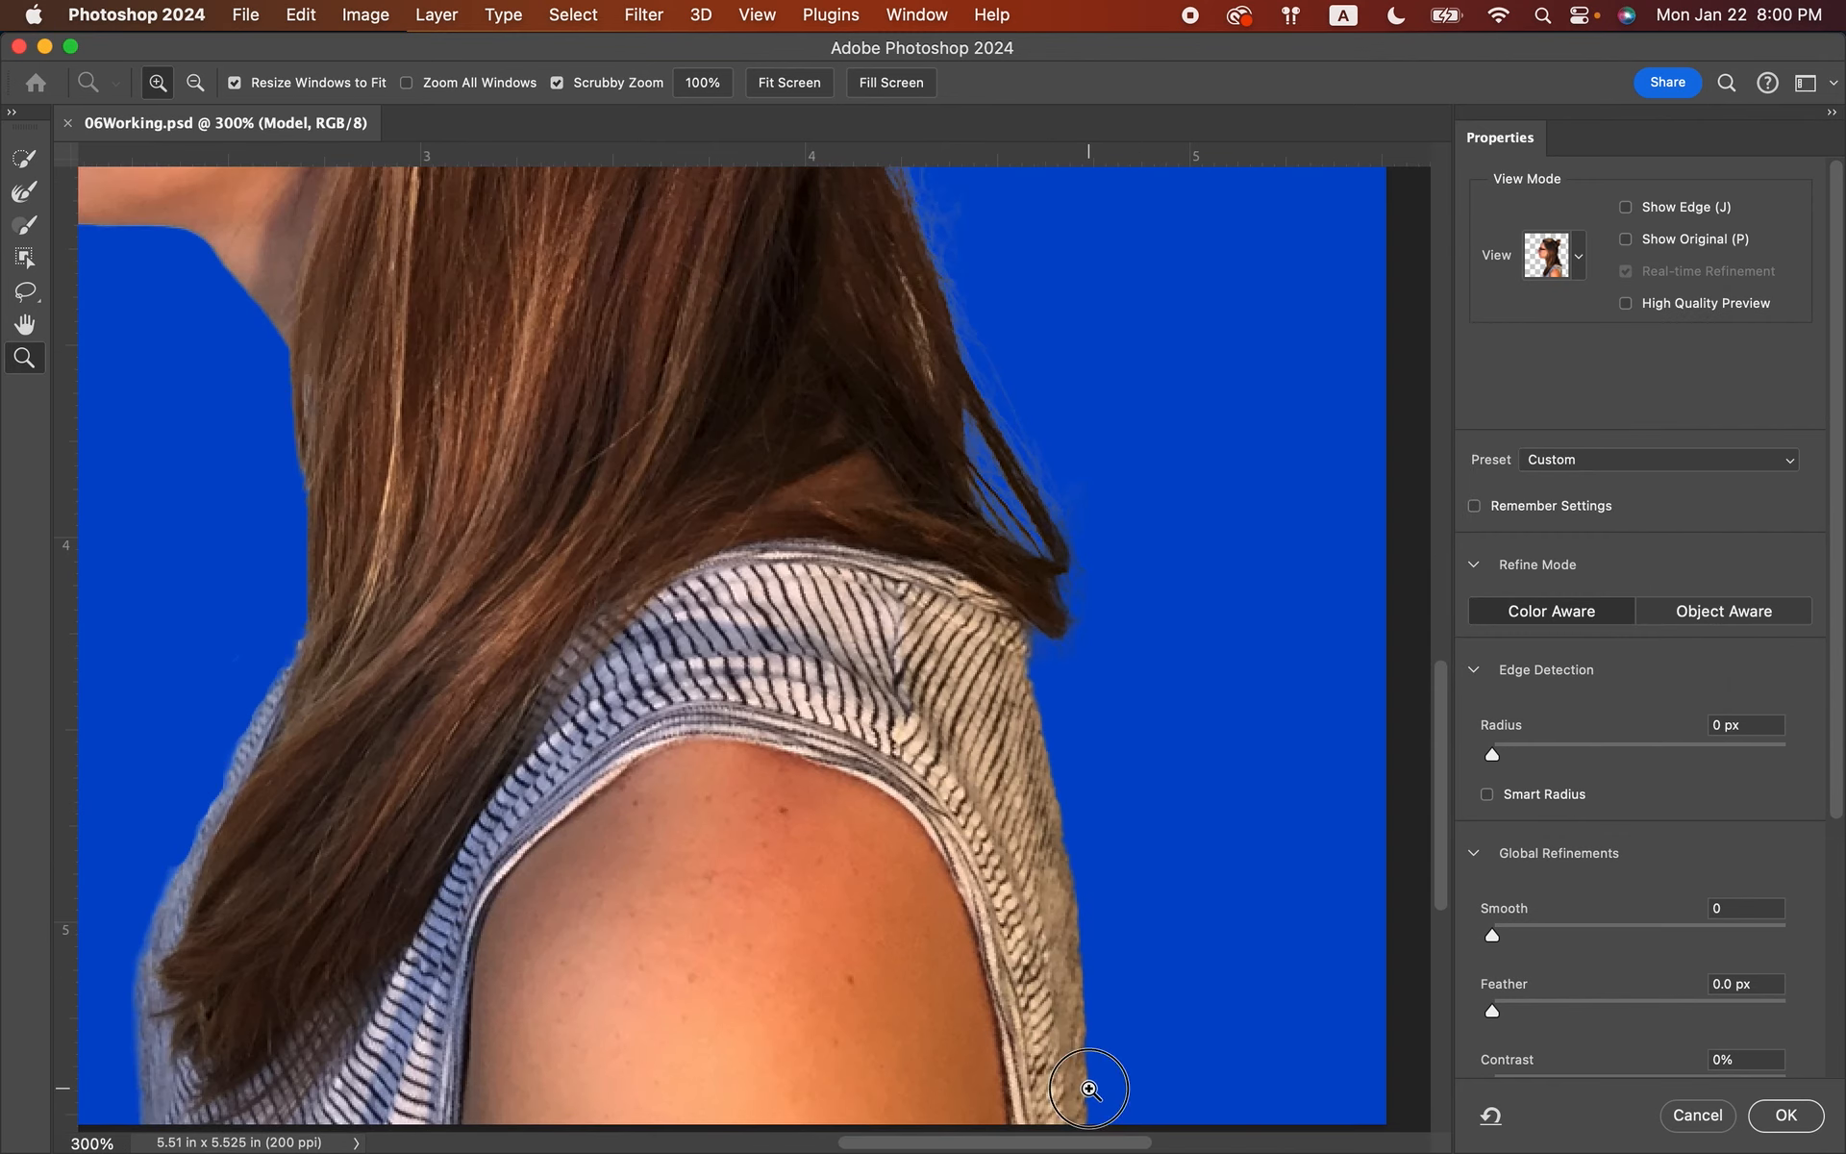
{"action": "left_click", "coordinate": [1081, 1049]}
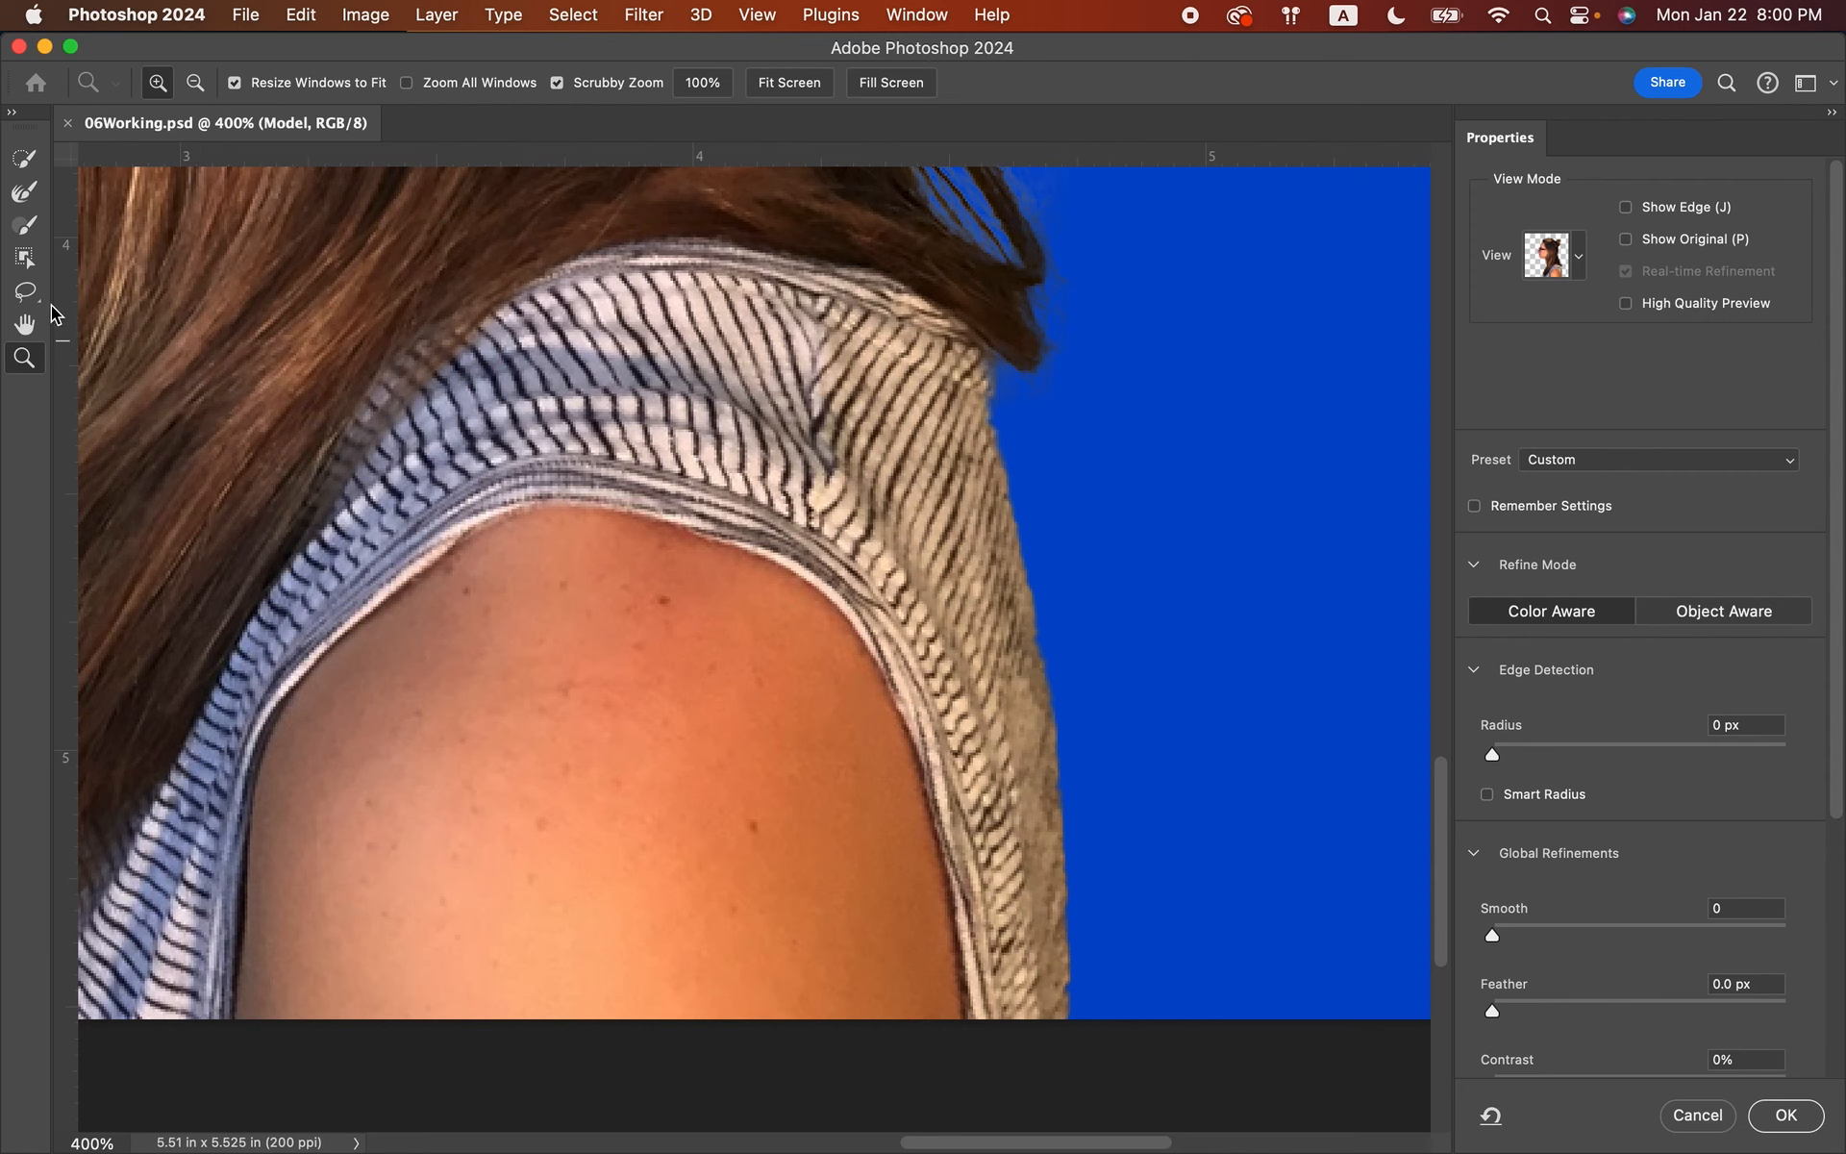
{"action": "scroll", "coordinate": [990, 333], "scroll_direction": "up", "scroll_amount": 10}
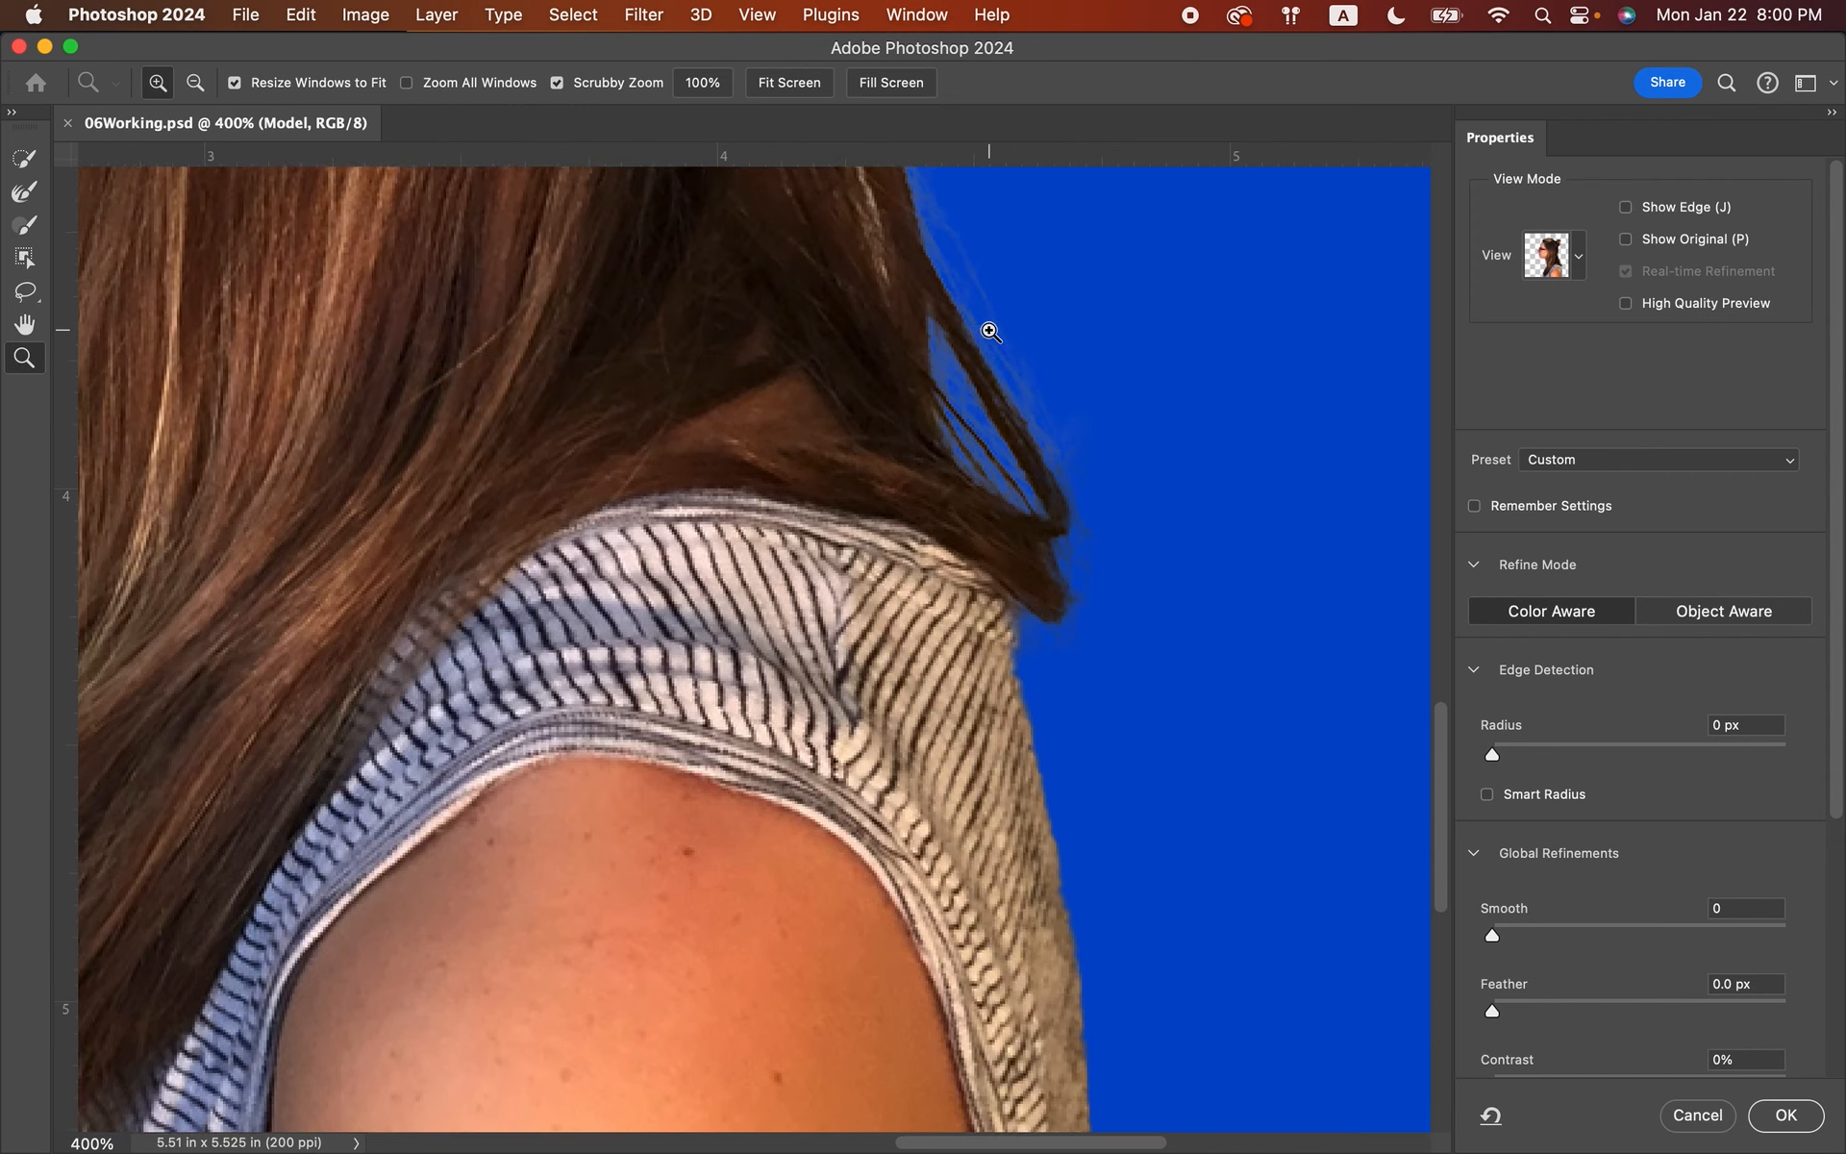
{"action": "scroll", "coordinate": [991, 332], "scroll_direction": "up", "scroll_amount": 15}
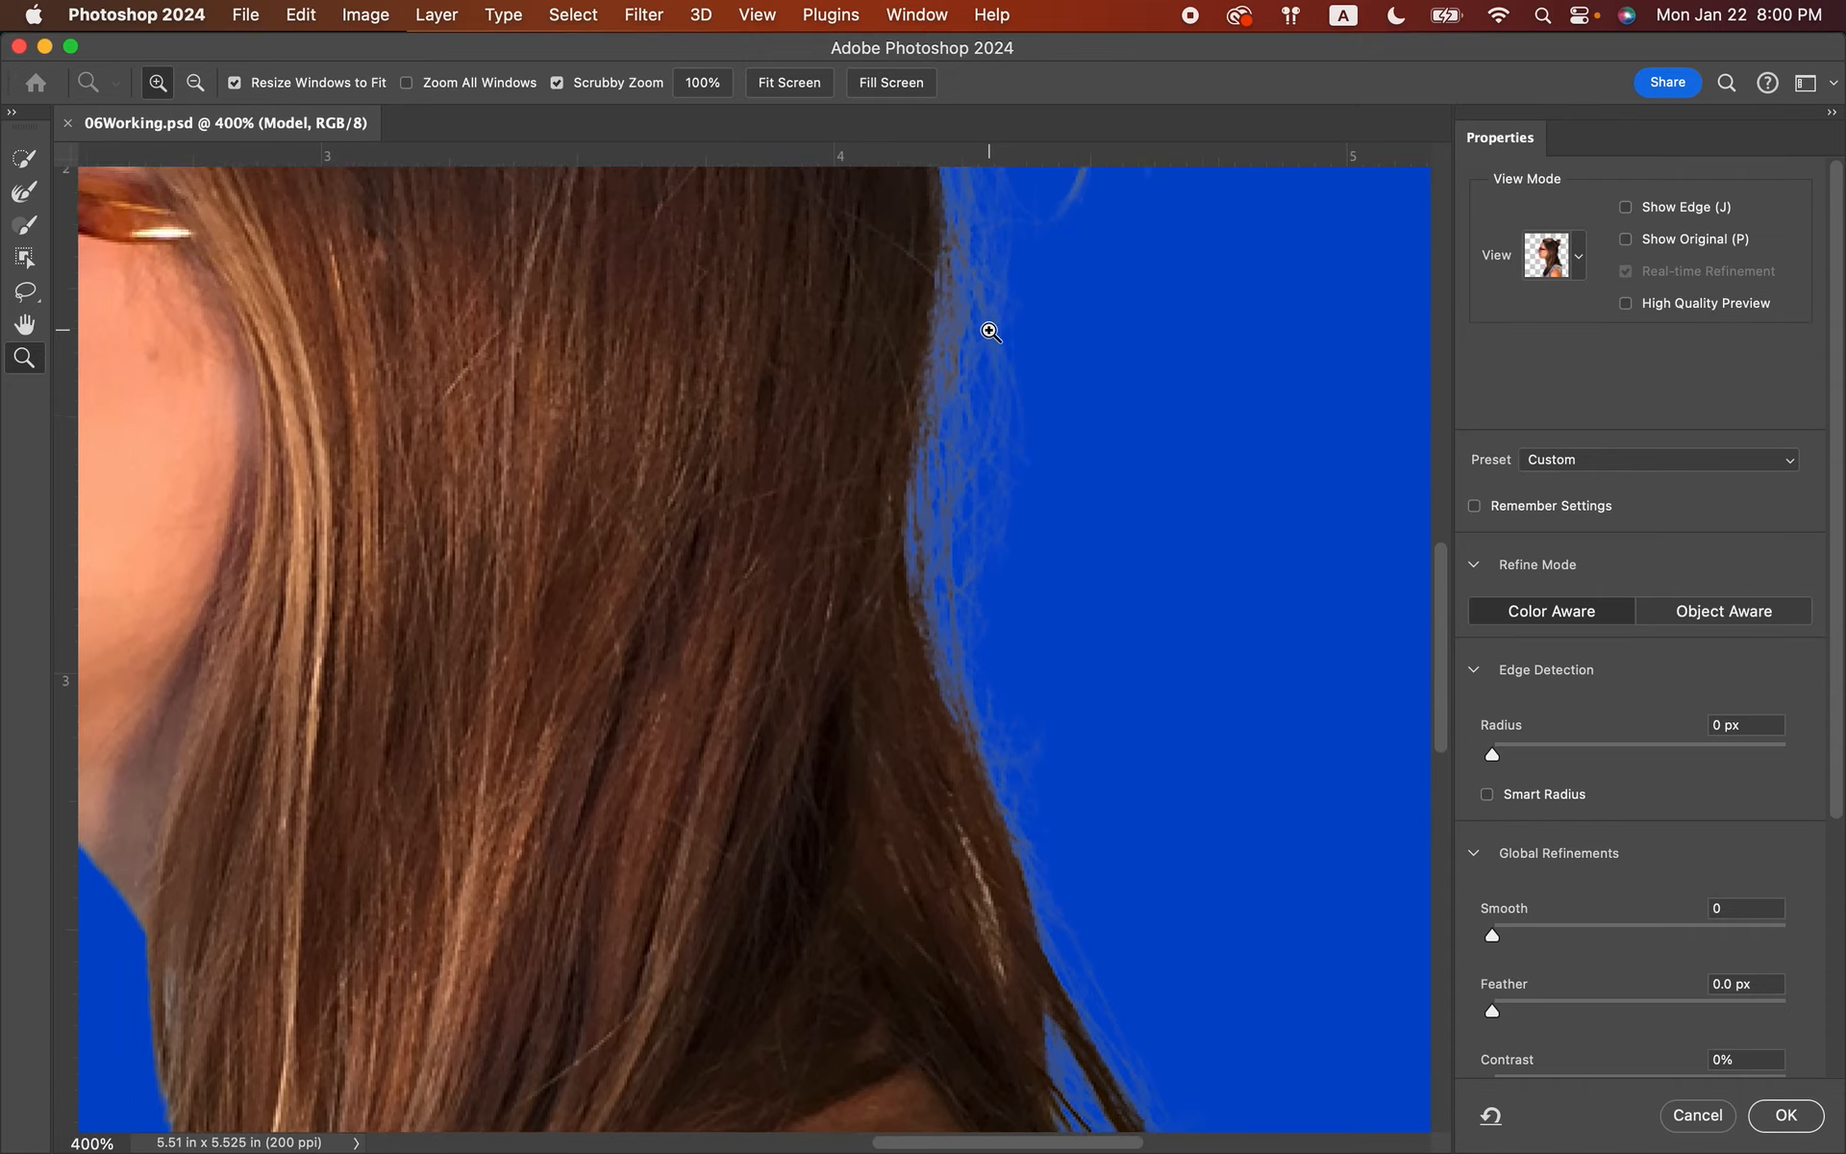
{"action": "scroll", "coordinate": [990, 333], "scroll_direction": "up", "scroll_amount": 6}
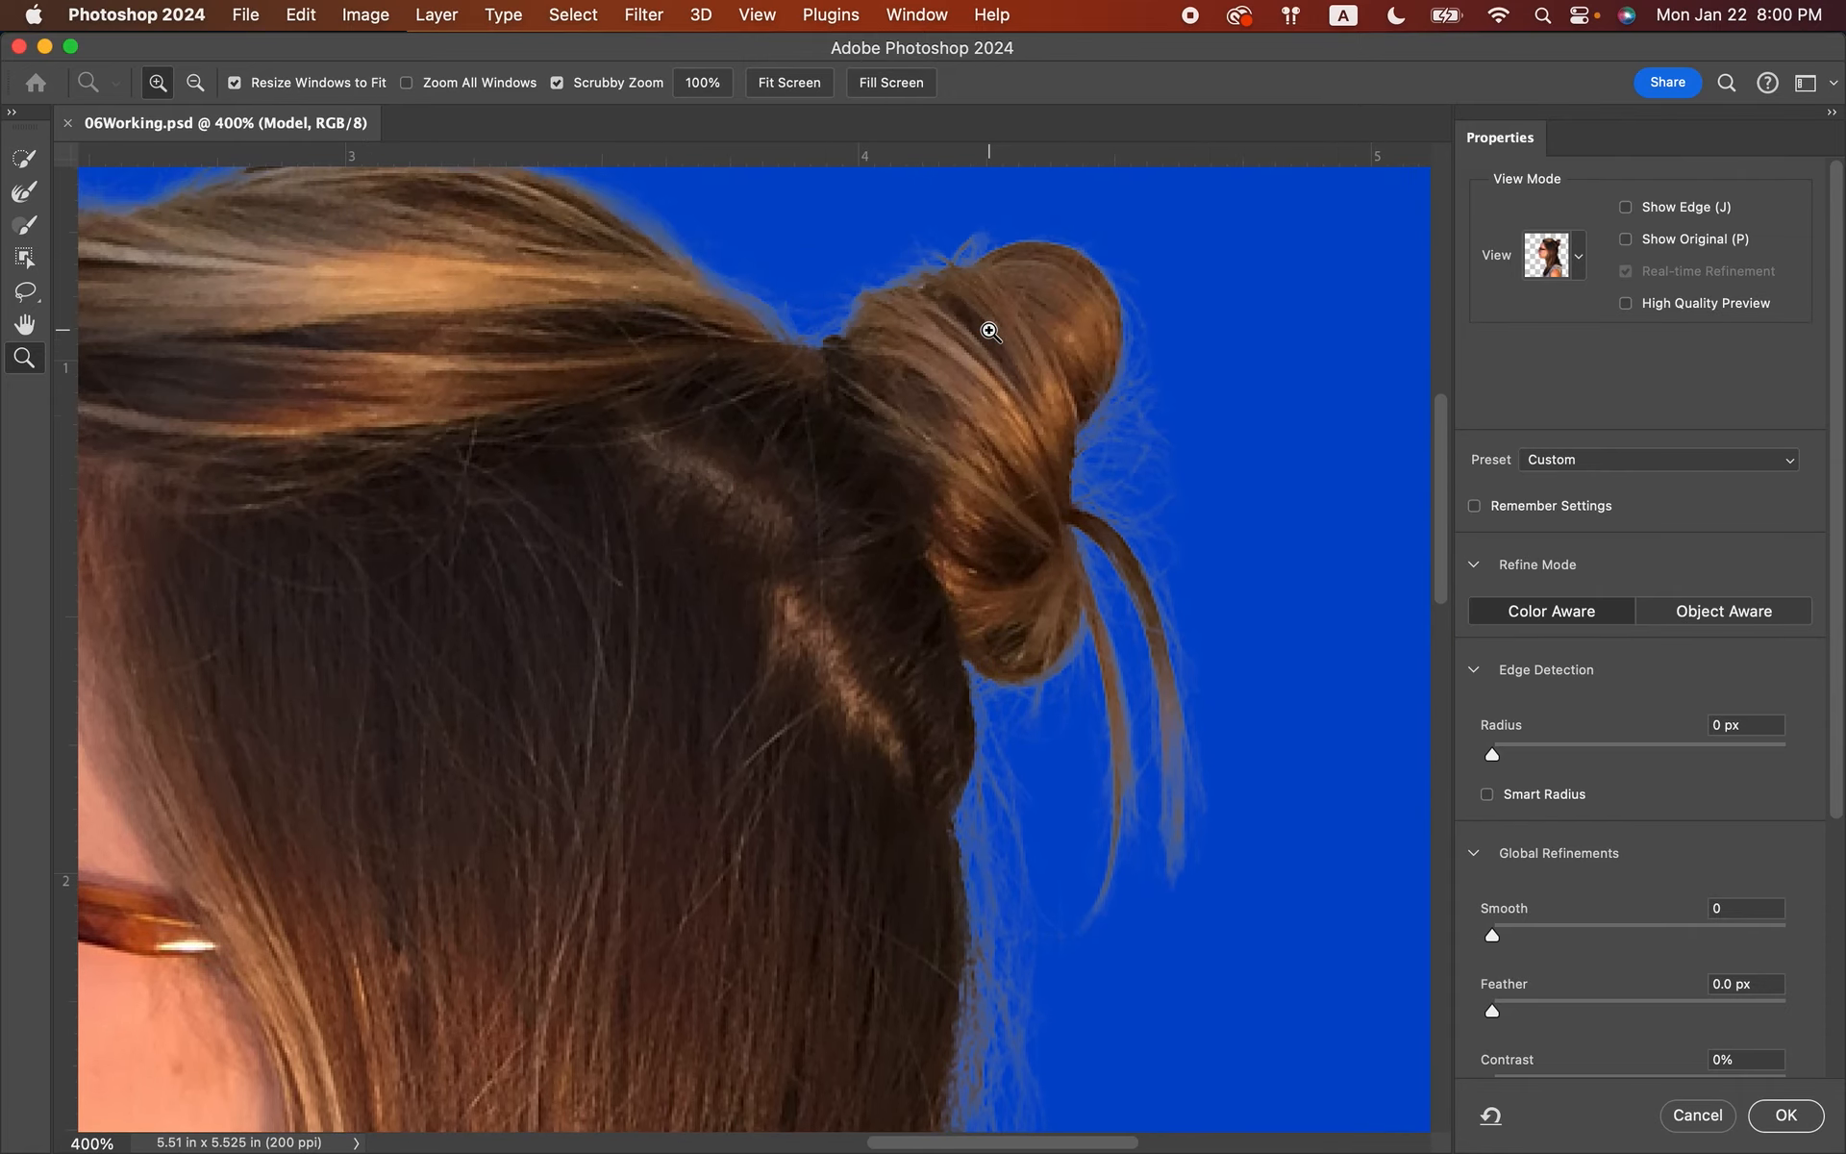
{"action": "scroll", "coordinate": [991, 333], "scroll_direction": "left", "scroll_amount": 8}
{"action": "scroll", "coordinate": [991, 332], "scroll_direction": "up", "scroll_amount": 3}
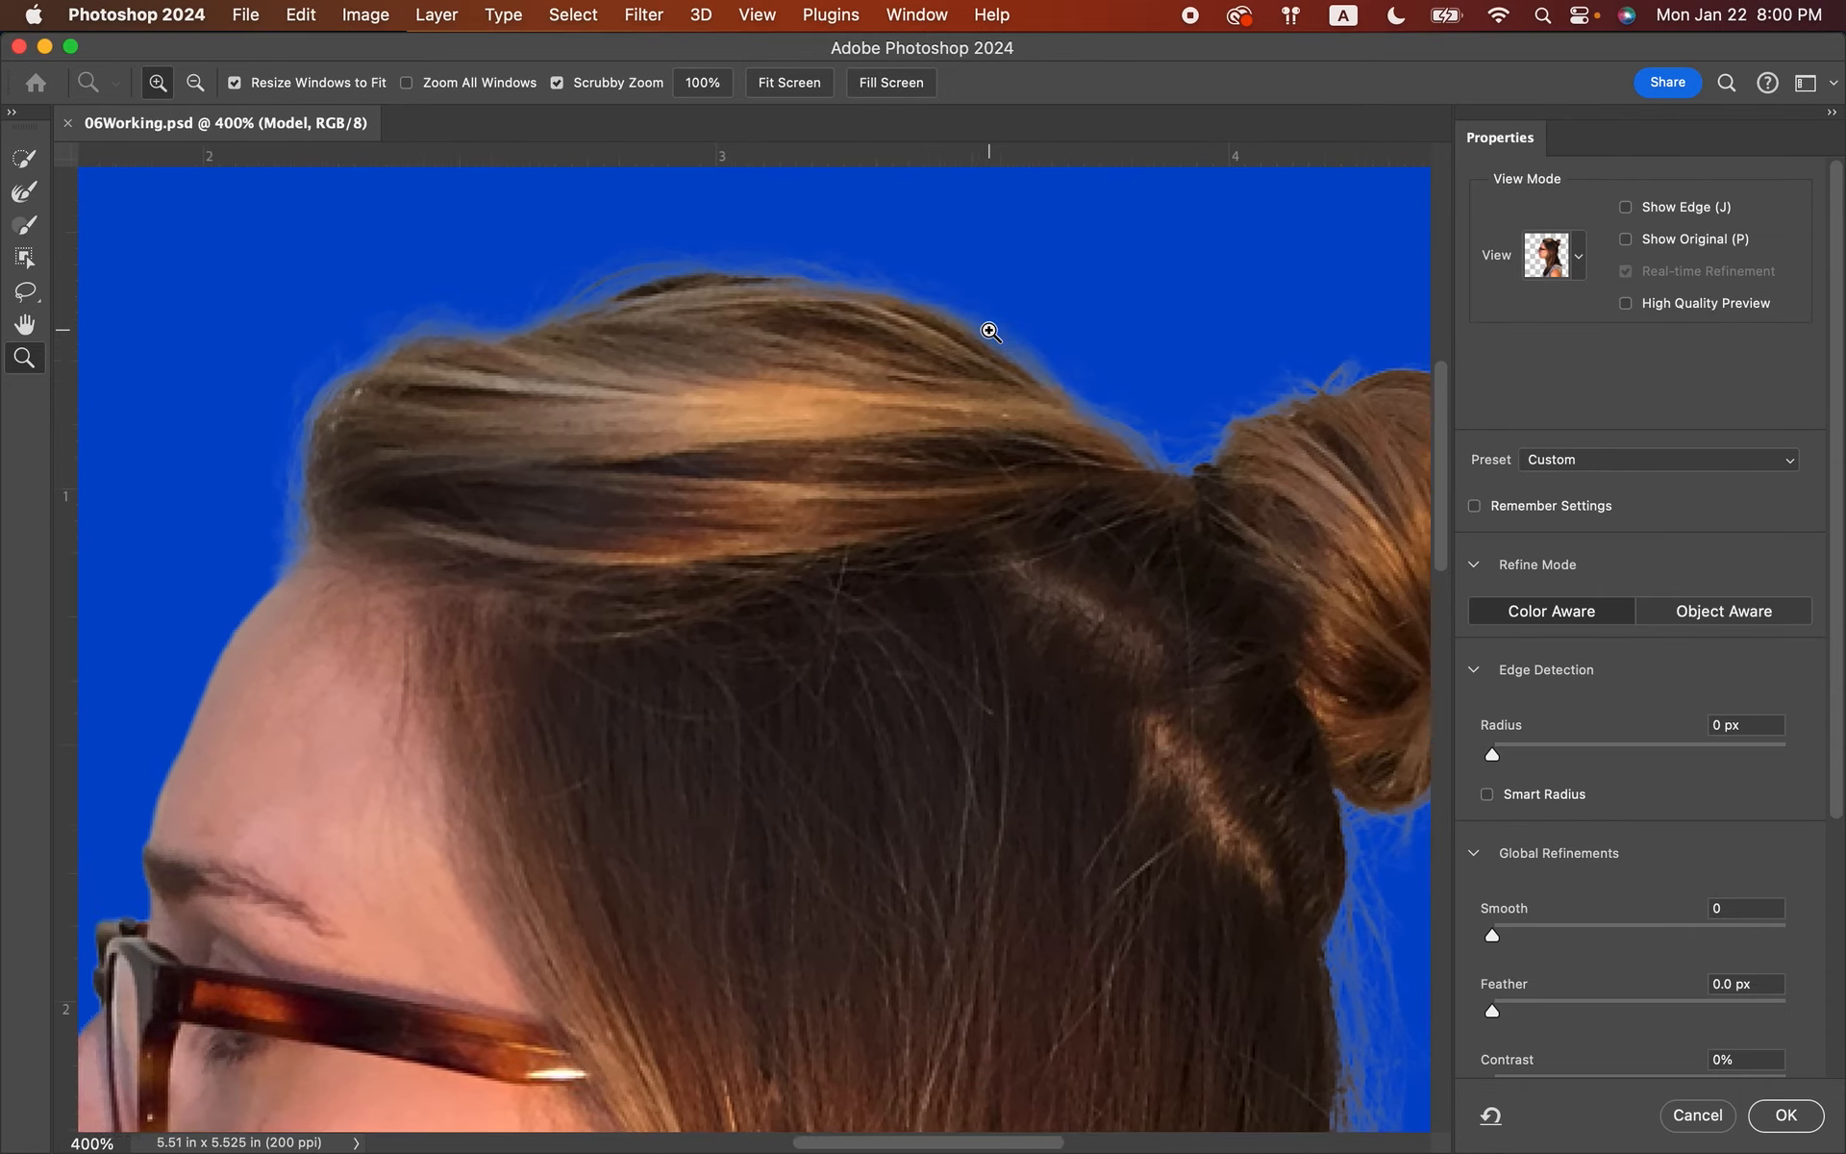
{"action": "scroll", "coordinate": [991, 333], "scroll_direction": "left", "scroll_amount": 11}
{"action": "scroll", "coordinate": [991, 333], "scroll_direction": "down", "scroll_amount": 6}
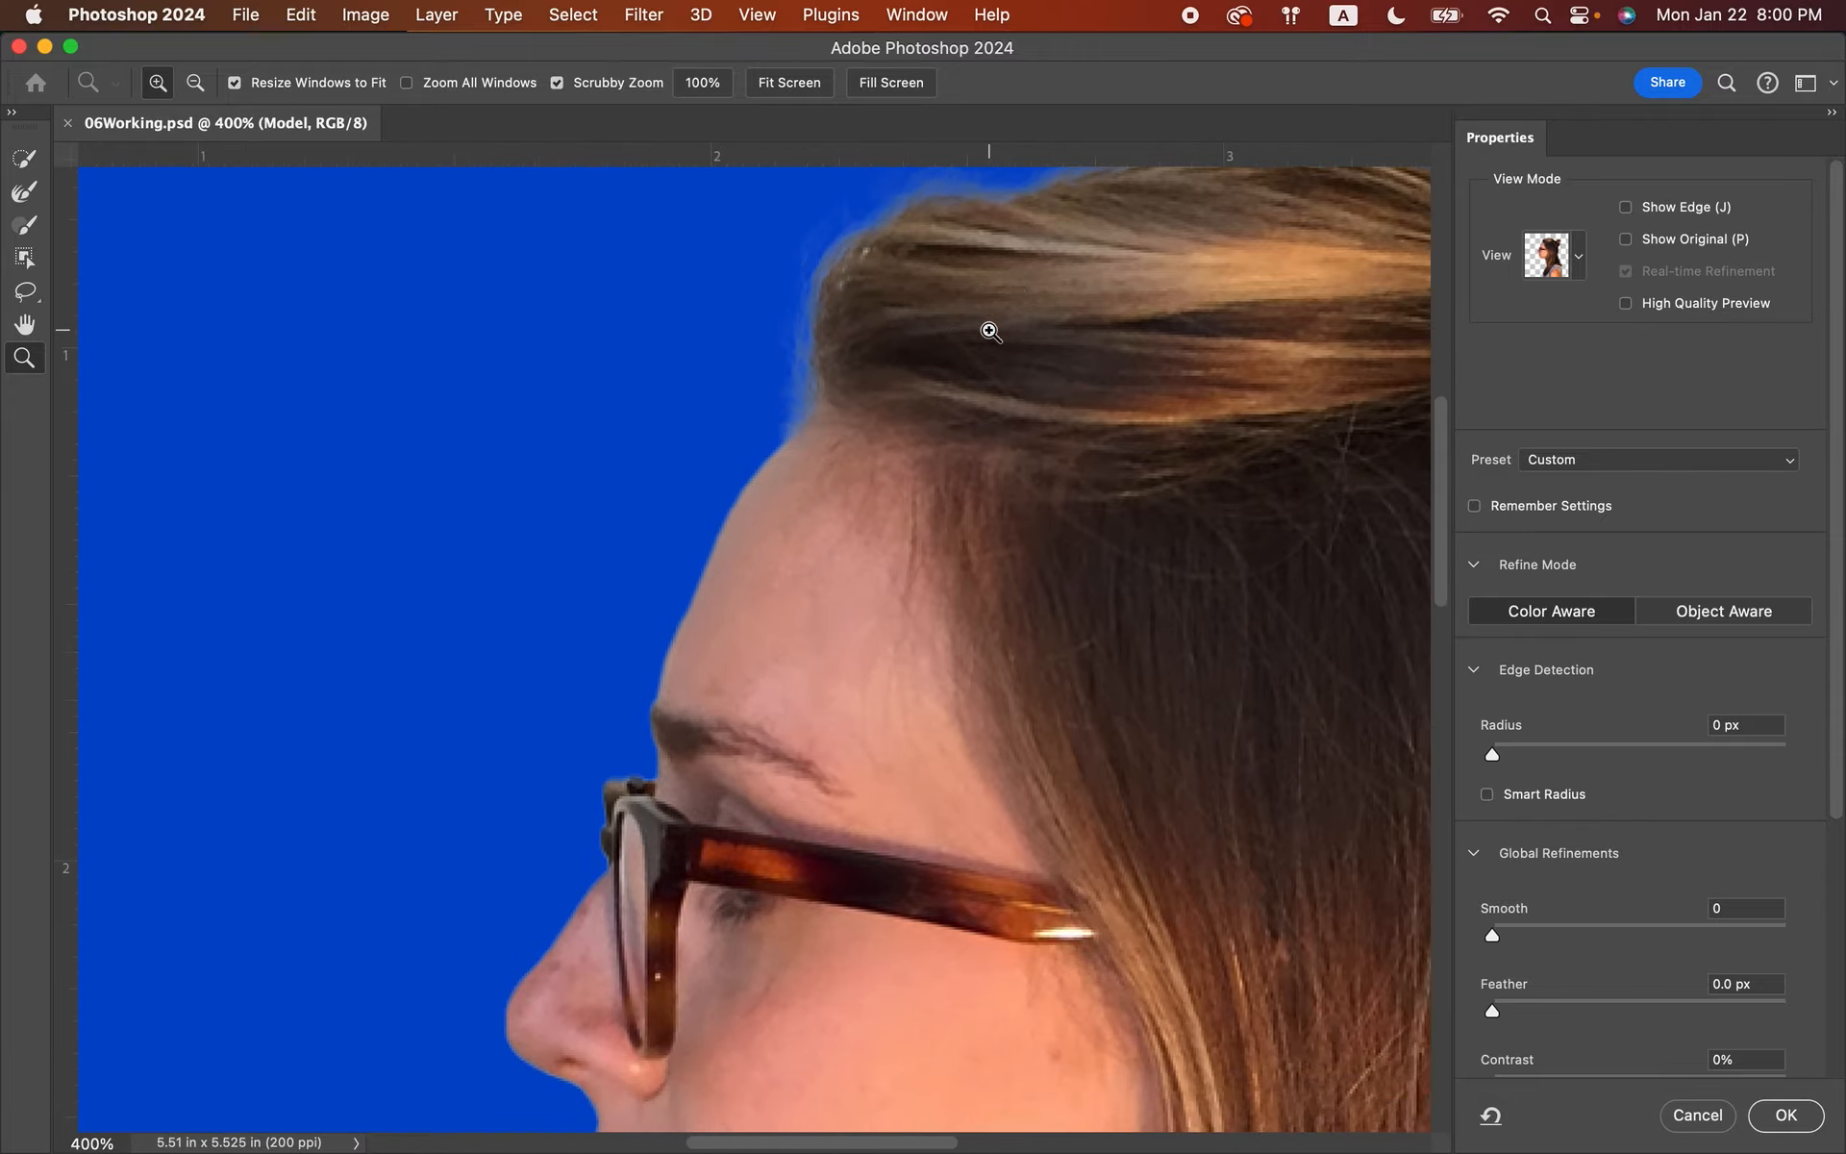
{"action": "scroll", "coordinate": [991, 333], "scroll_direction": "down", "scroll_amount": 12}
{"action": "scroll", "coordinate": [991, 333], "scroll_direction": "right", "scroll_amount": 4}
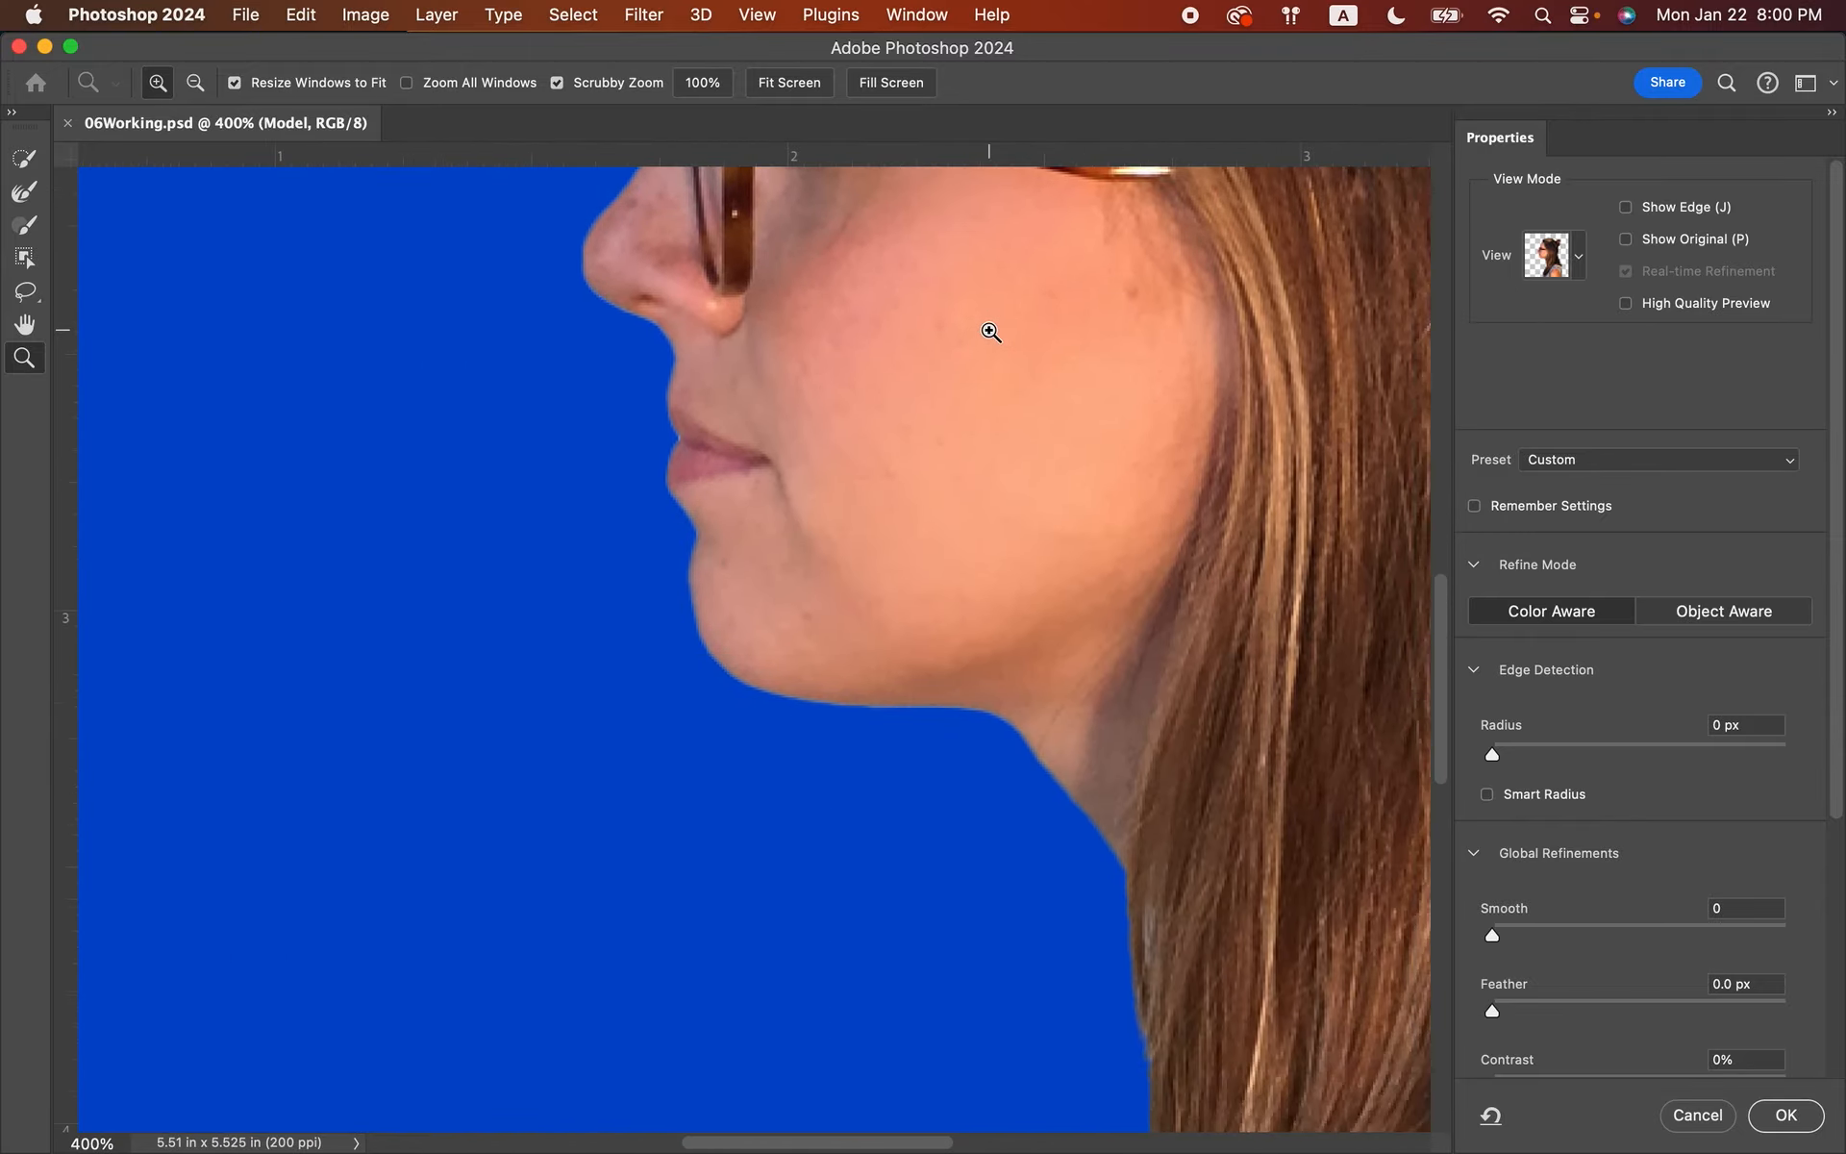
{"action": "scroll", "coordinate": [991, 332], "scroll_direction": "down", "scroll_amount": 12}
{"action": "scroll", "coordinate": [990, 332], "scroll_direction": "left", "scroll_amount": 4}
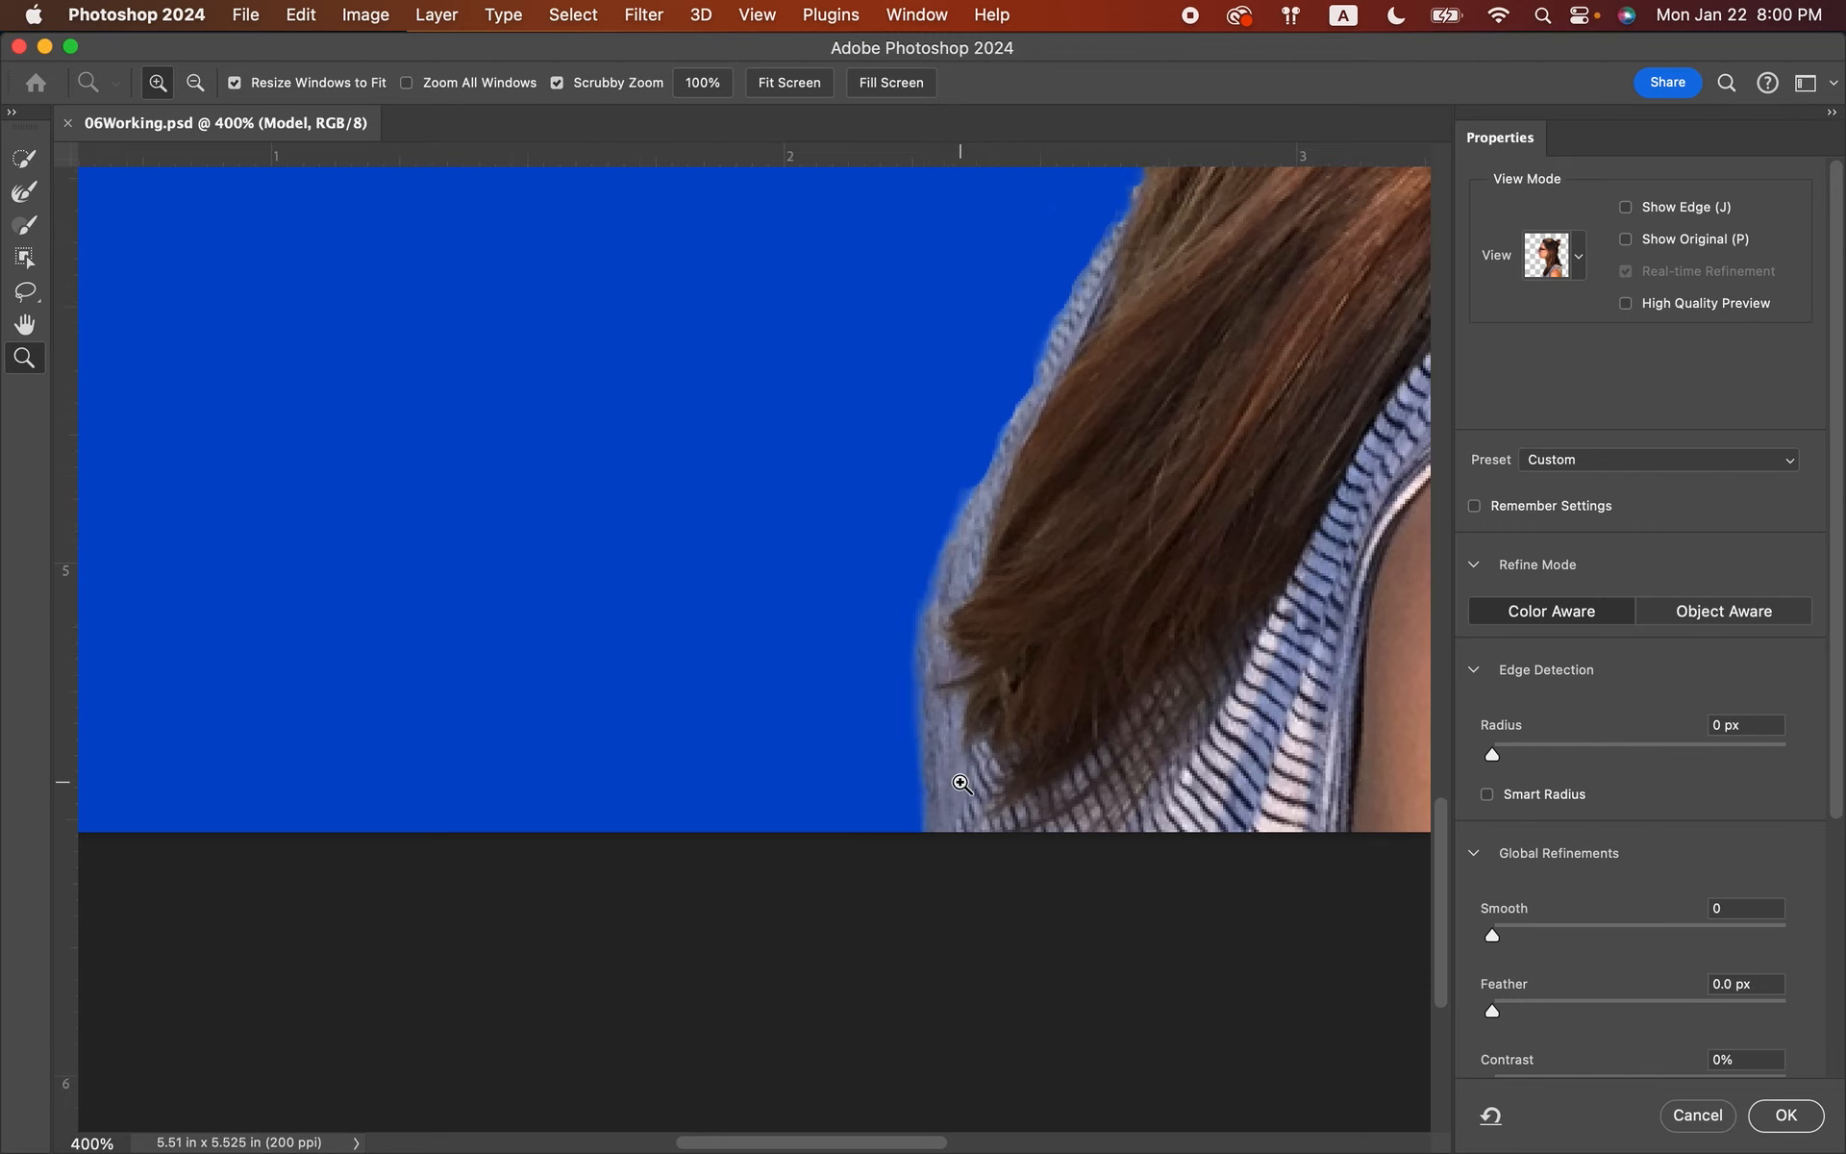
{"action": "scroll", "coordinate": [959, 779], "scroll_direction": "down", "scroll_amount": 2}
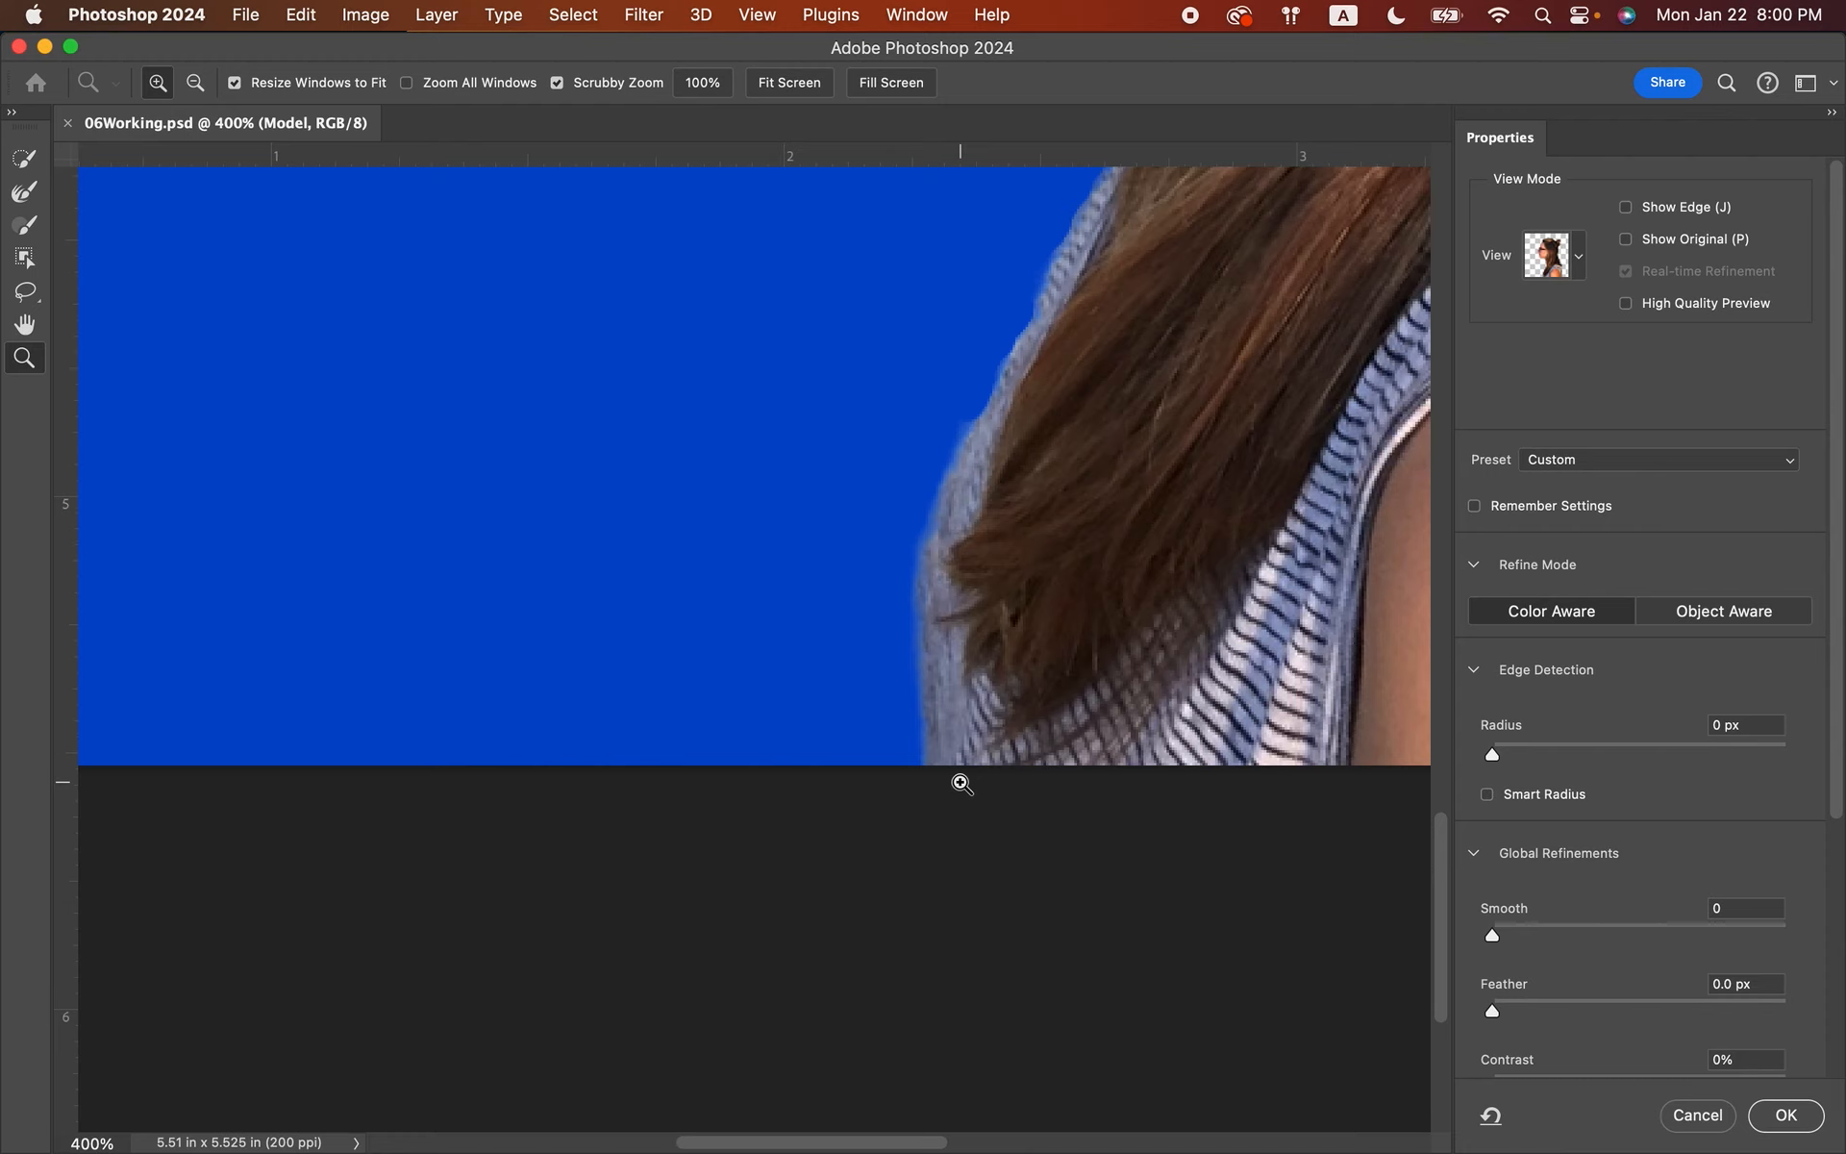
{"action": "scroll", "coordinate": [962, 784], "scroll_direction": "right", "scroll_amount": 4}
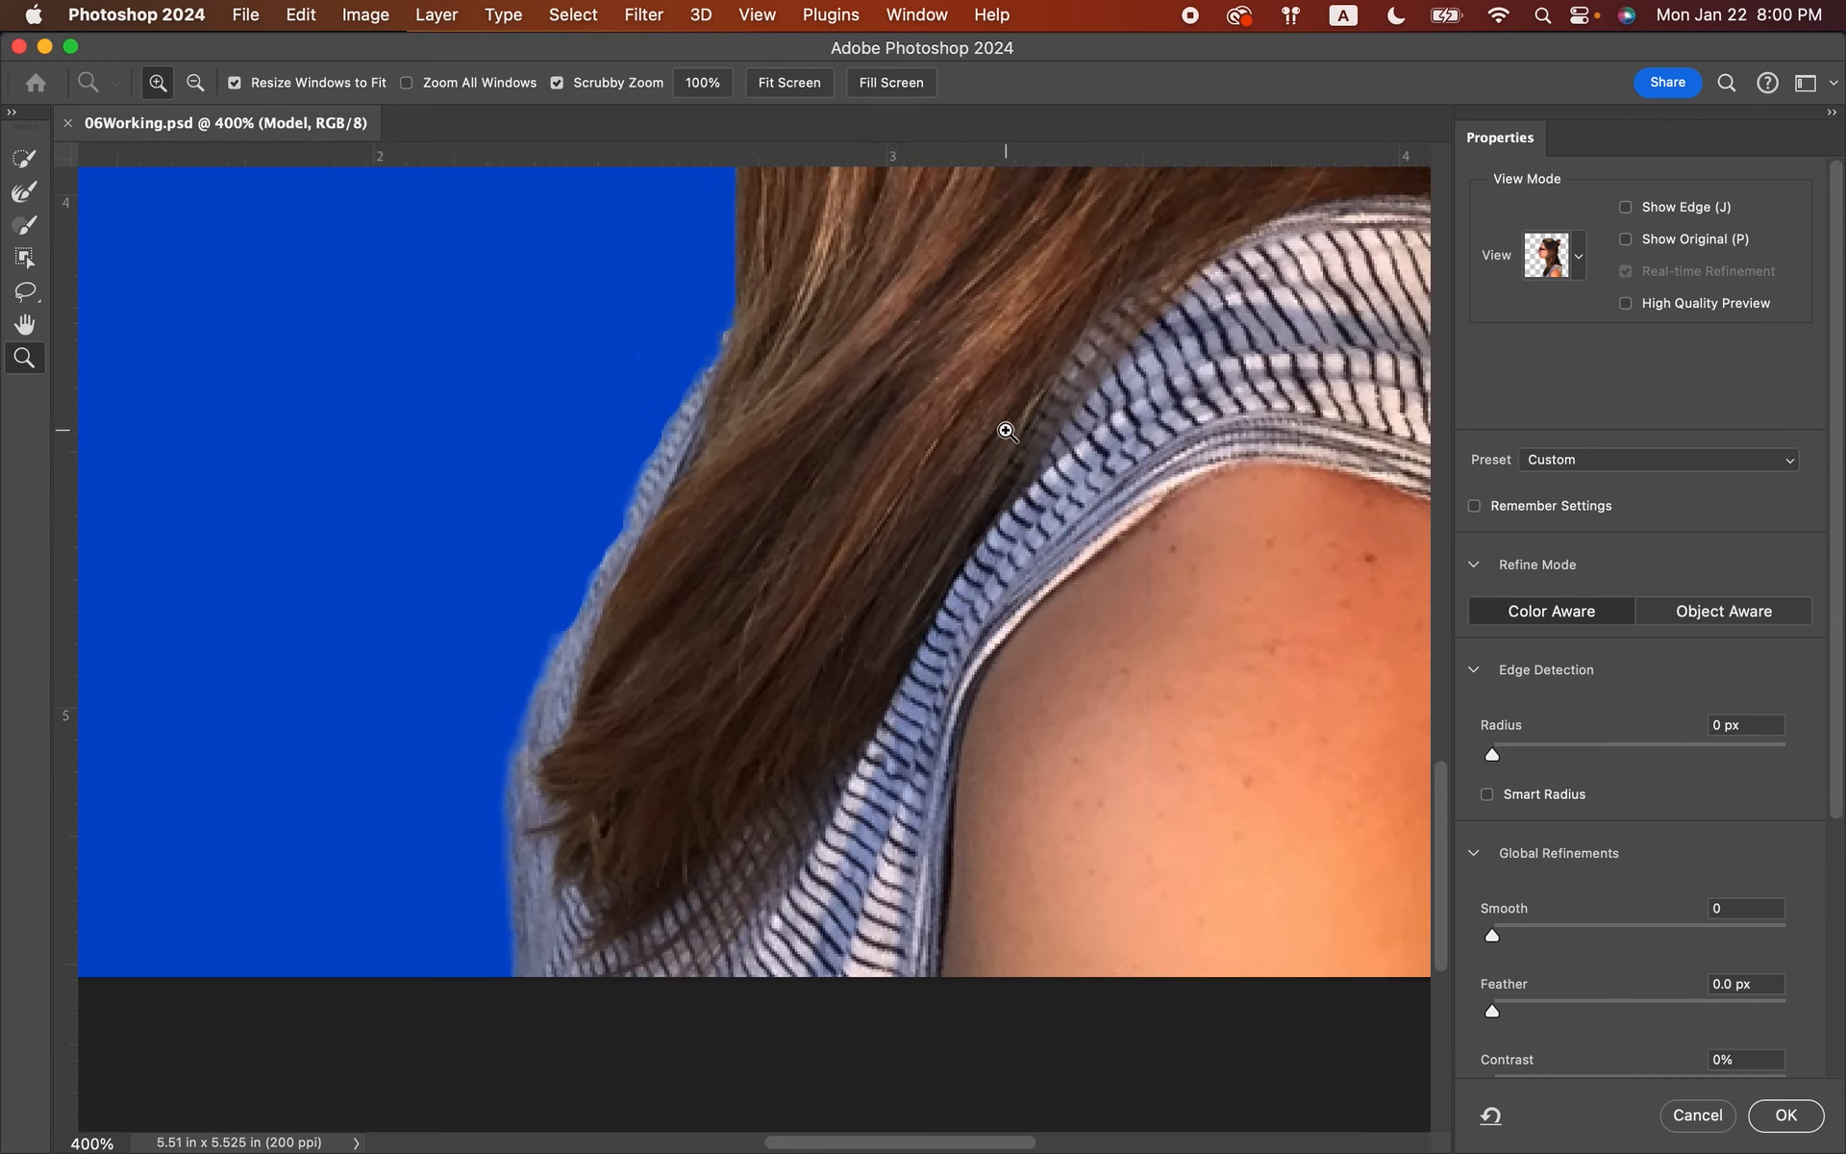
{"action": "scroll", "coordinate": [1001, 429], "scroll_direction": "up", "scroll_amount": 20}
{"action": "scroll", "coordinate": [1001, 429], "scroll_direction": "right", "scroll_amount": 20}
{"action": "scroll", "coordinate": [1007, 432], "scroll_direction": "up", "scroll_amount": 20}
{"action": "scroll", "coordinate": [1007, 432], "scroll_direction": "left", "scroll_amount": 3}
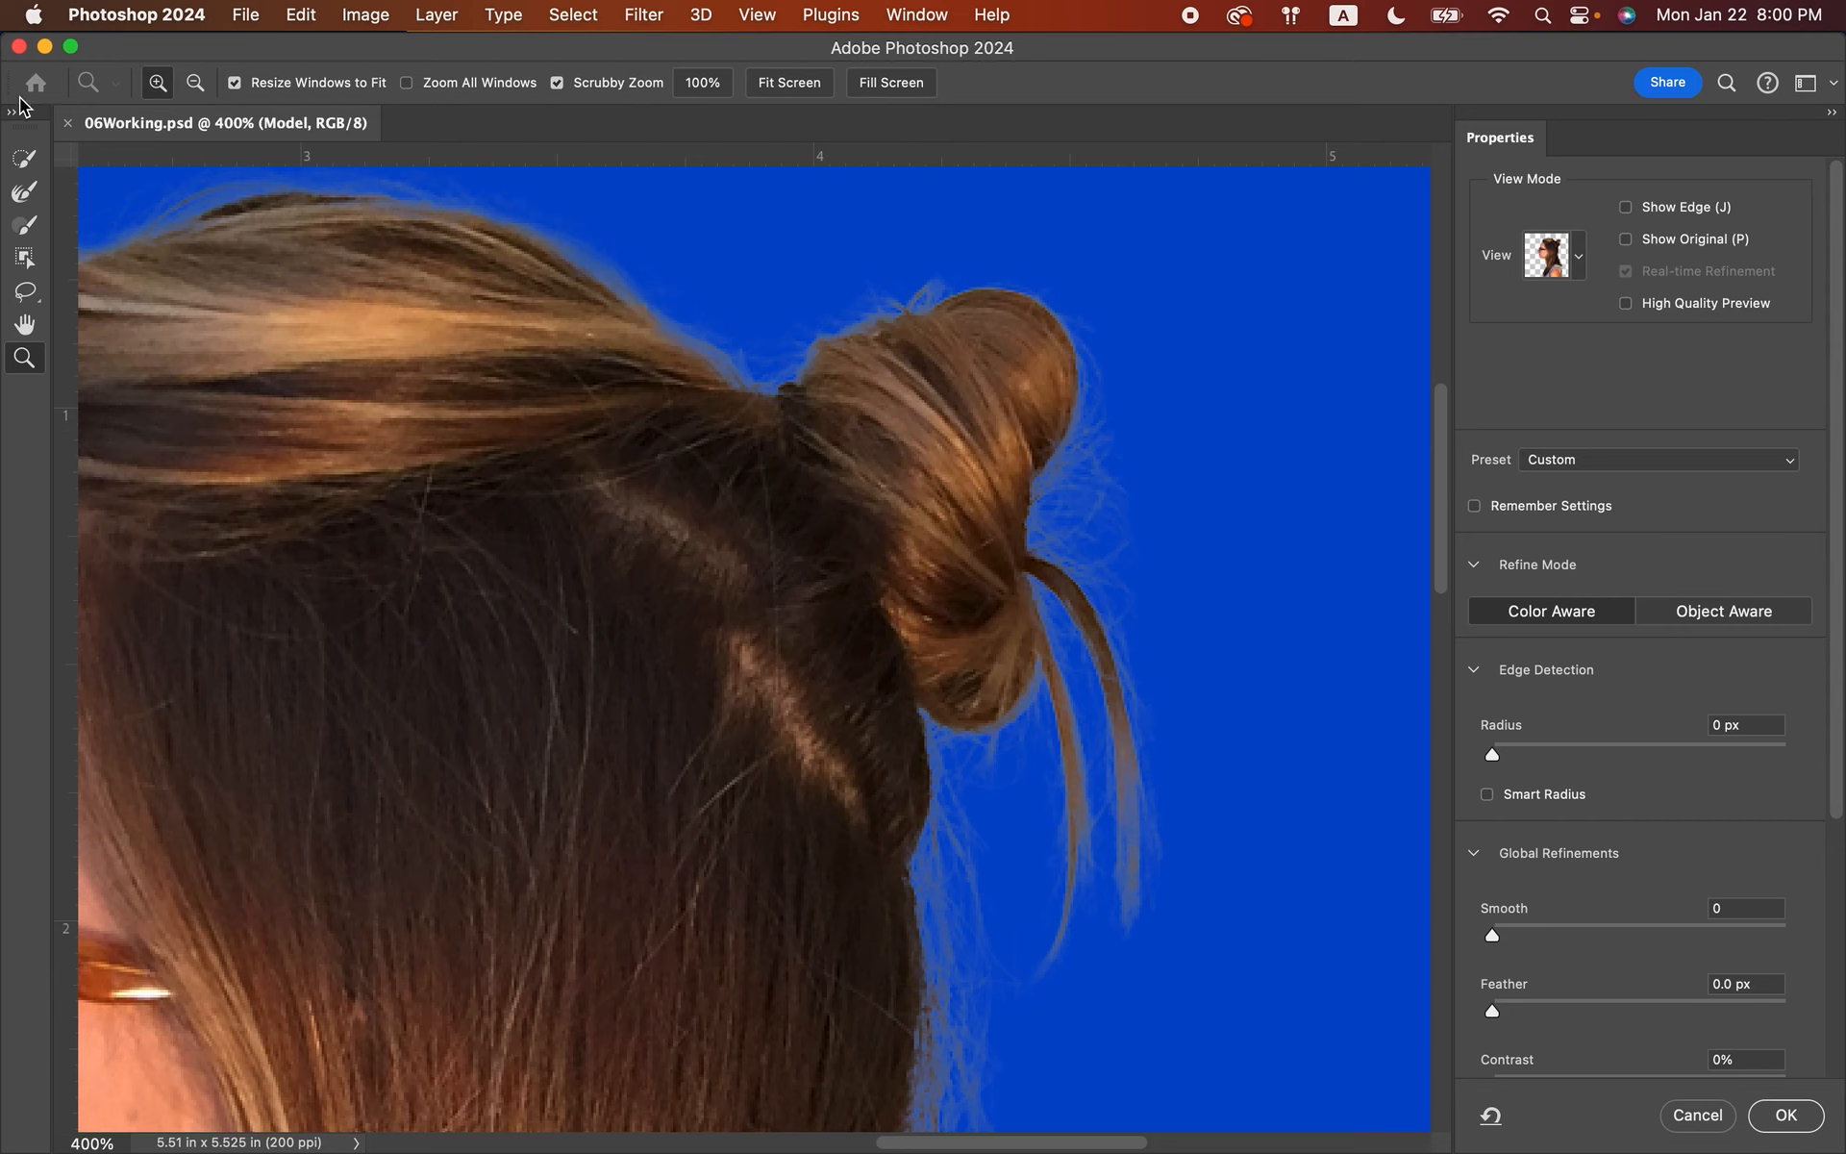
- Refine the loose hair strands hanging from the bun with the Refine Edge Brush at size 20
{"action": "left_click", "coordinate": [25, 196]}
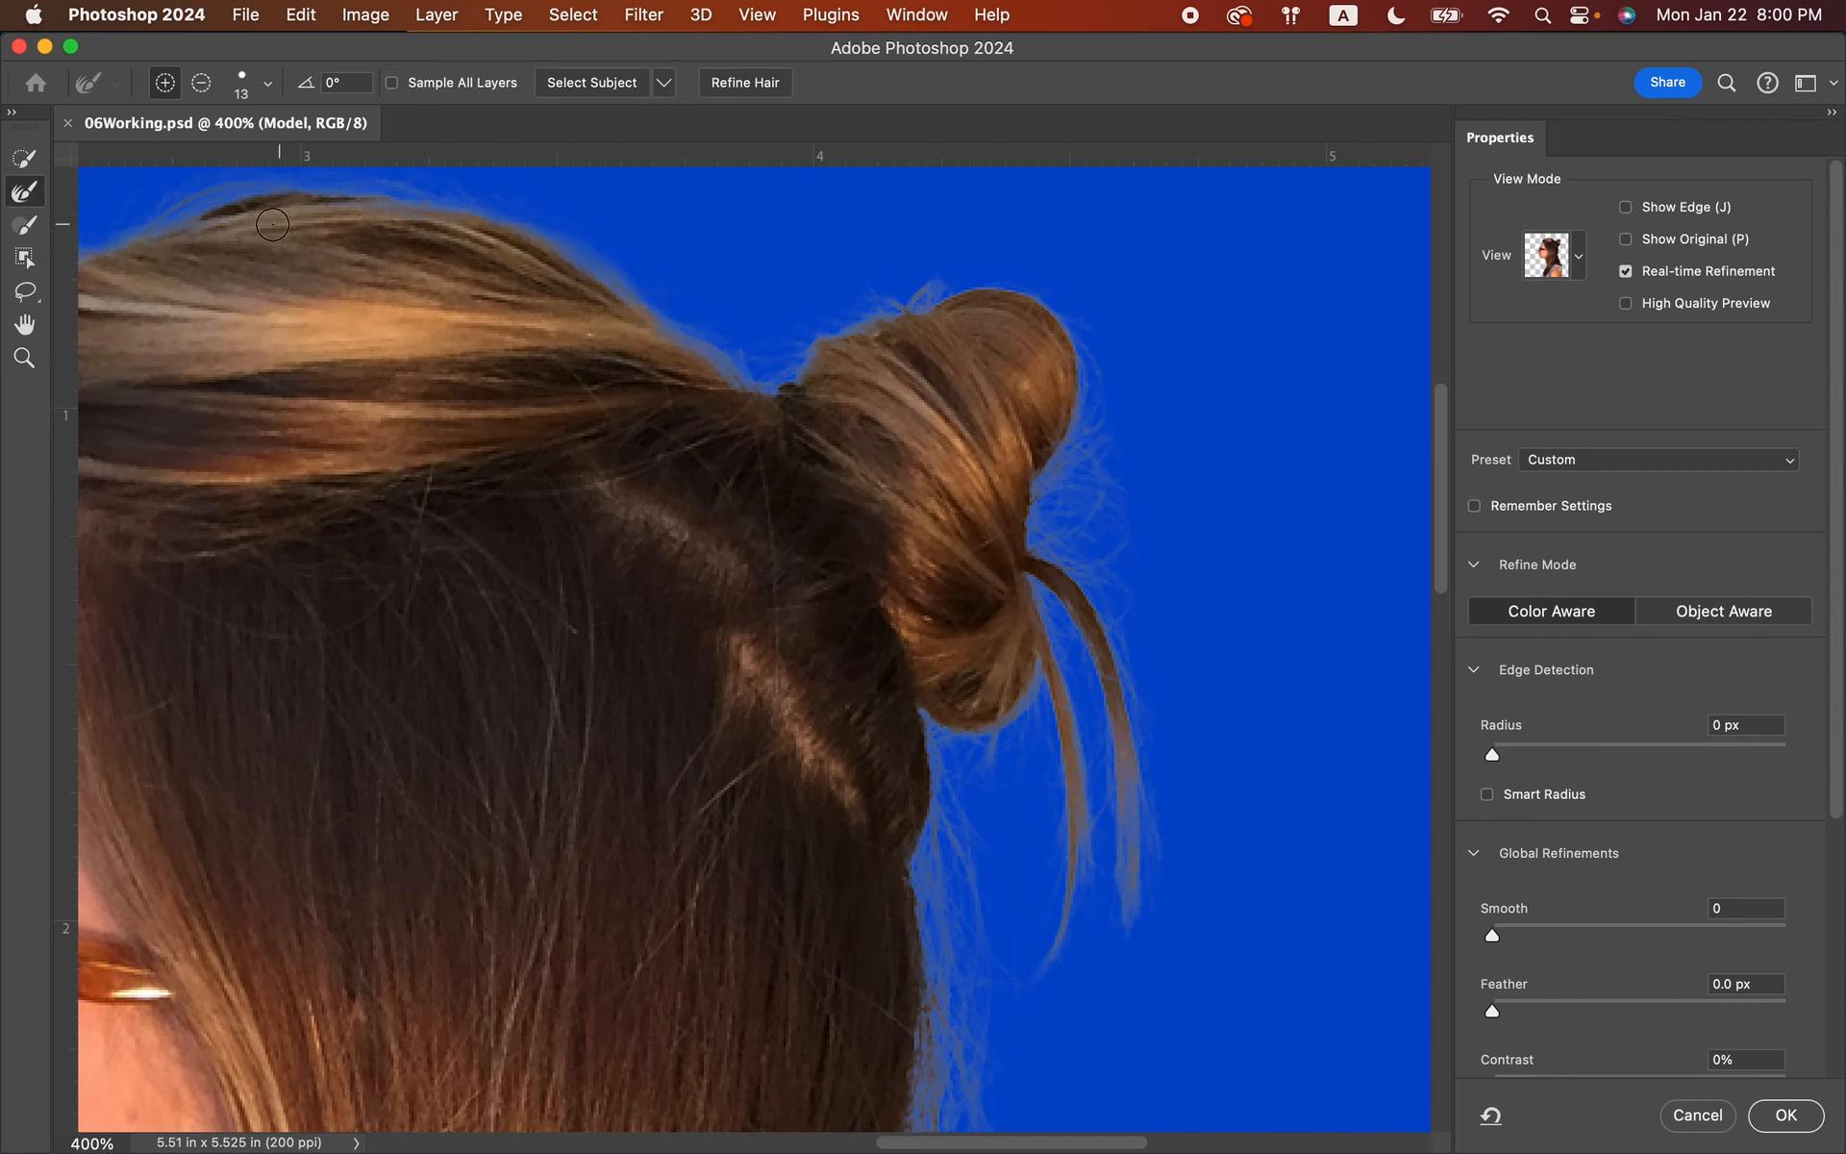
{"action": "key", "text": "bracketright"}
{"action": "left_click", "coordinate": [269, 86]}
{"action": "left_click", "coordinate": [270, 86]}
{"action": "left_click_drag", "start_coordinate": [1109, 678], "coordinate": [1142, 915]}
{"action": "mouse_move", "coordinate": [1042, 560]}
{"action": "left_mouse_down"}
{"action": "mouse_move", "coordinate": [1118, 656]}
{"action": "mouse_move", "coordinate": [1047, 620]}
{"action": "mouse_move", "coordinate": [1064, 663]}
{"action": "mouse_move", "coordinate": [1039, 641]}
{"action": "mouse_move", "coordinate": [1068, 762]}
{"action": "mouse_move", "coordinate": [1044, 971]}
{"action": "left_mouse_up"}
{"action": "left_click_drag", "start_coordinate": [1044, 532], "coordinate": [1118, 605]}
{"action": "mouse_move", "coordinate": [1118, 605]}
{"action": "left_mouse_down"}
{"action": "mouse_move", "coordinate": [1140, 917]}
{"action": "mouse_move", "coordinate": [1130, 775]}
{"action": "left_mouse_up"}
- Refine the mask edge where the hair tips meet the back of the shirt and in the gap between the lower back strands
{"action": "scroll", "coordinate": [1131, 766], "scroll_direction": "down", "scroll_amount": 15}
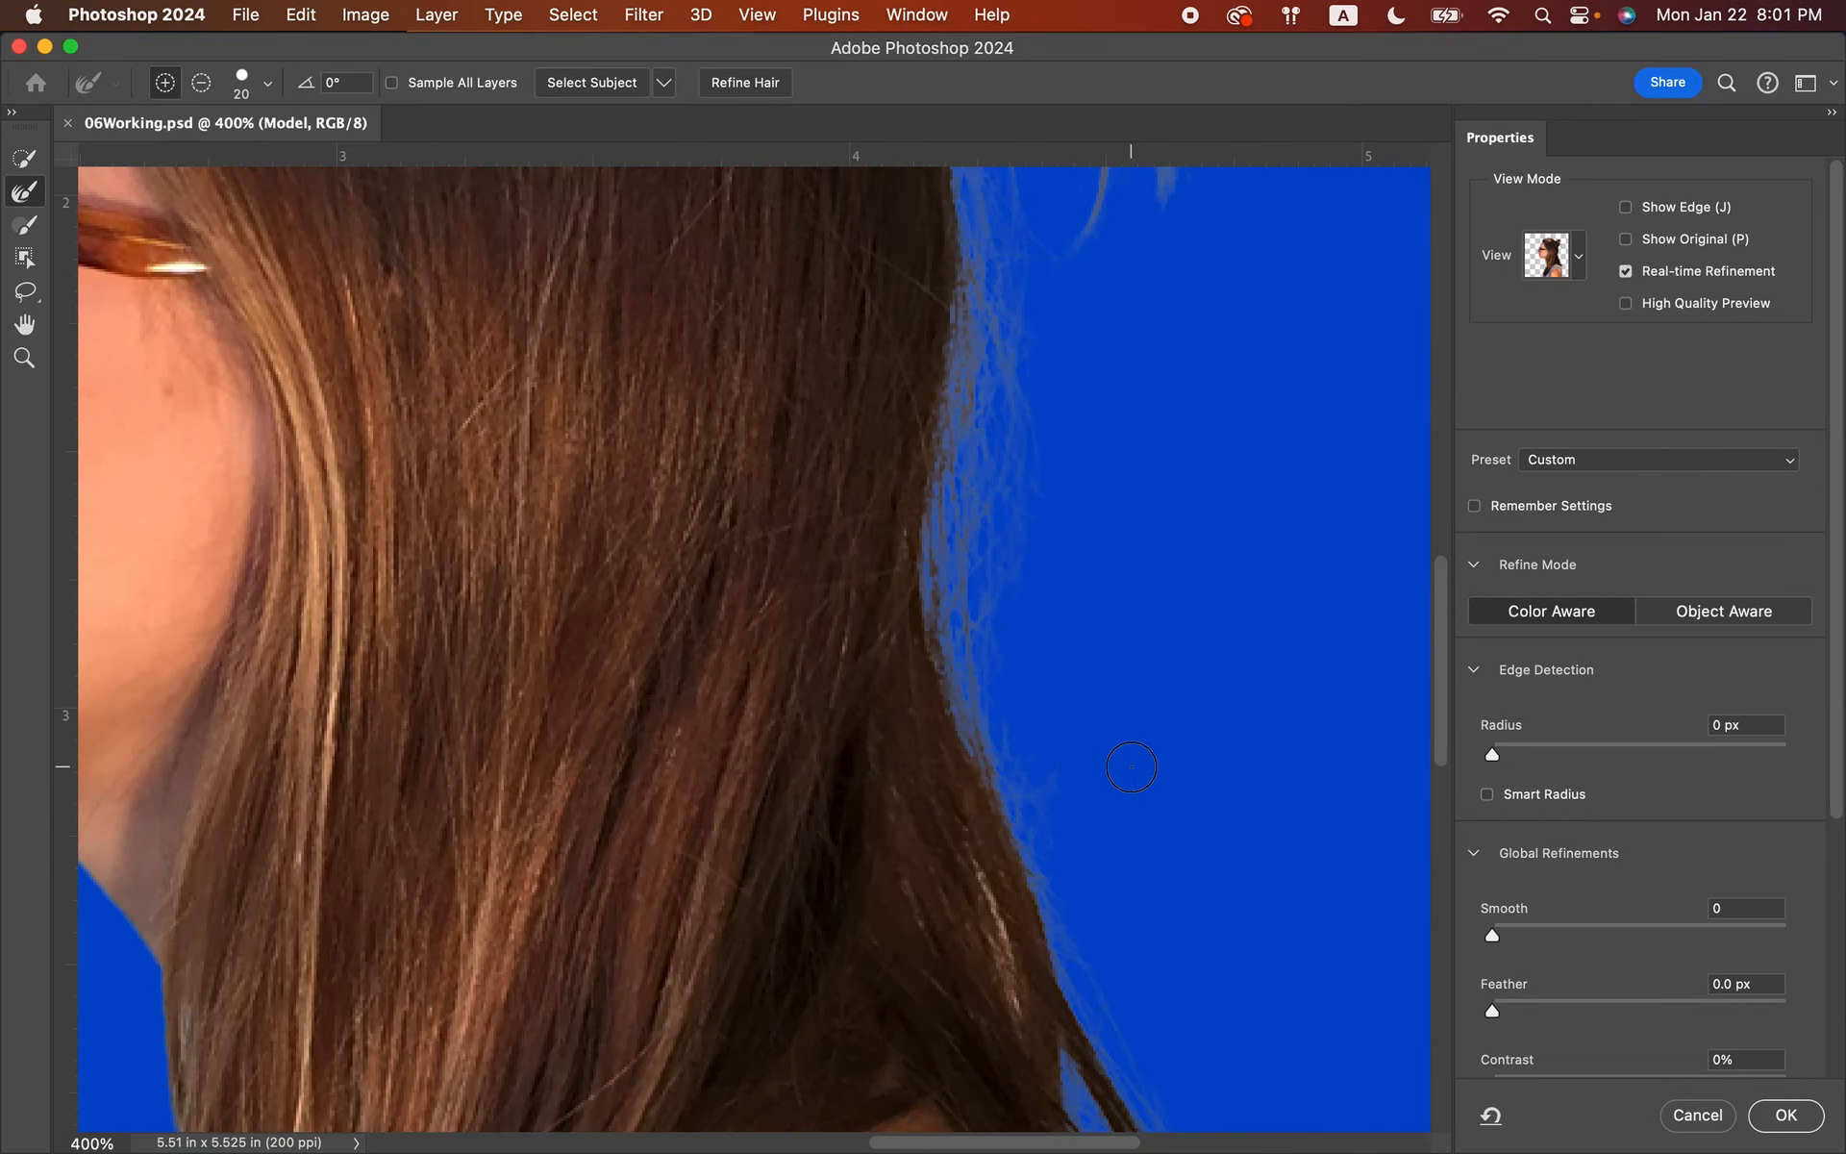
{"action": "scroll", "coordinate": [1131, 766], "scroll_direction": "down", "scroll_amount": 3}
{"action": "scroll", "coordinate": [1131, 766], "scroll_direction": "right", "scroll_amount": 2}
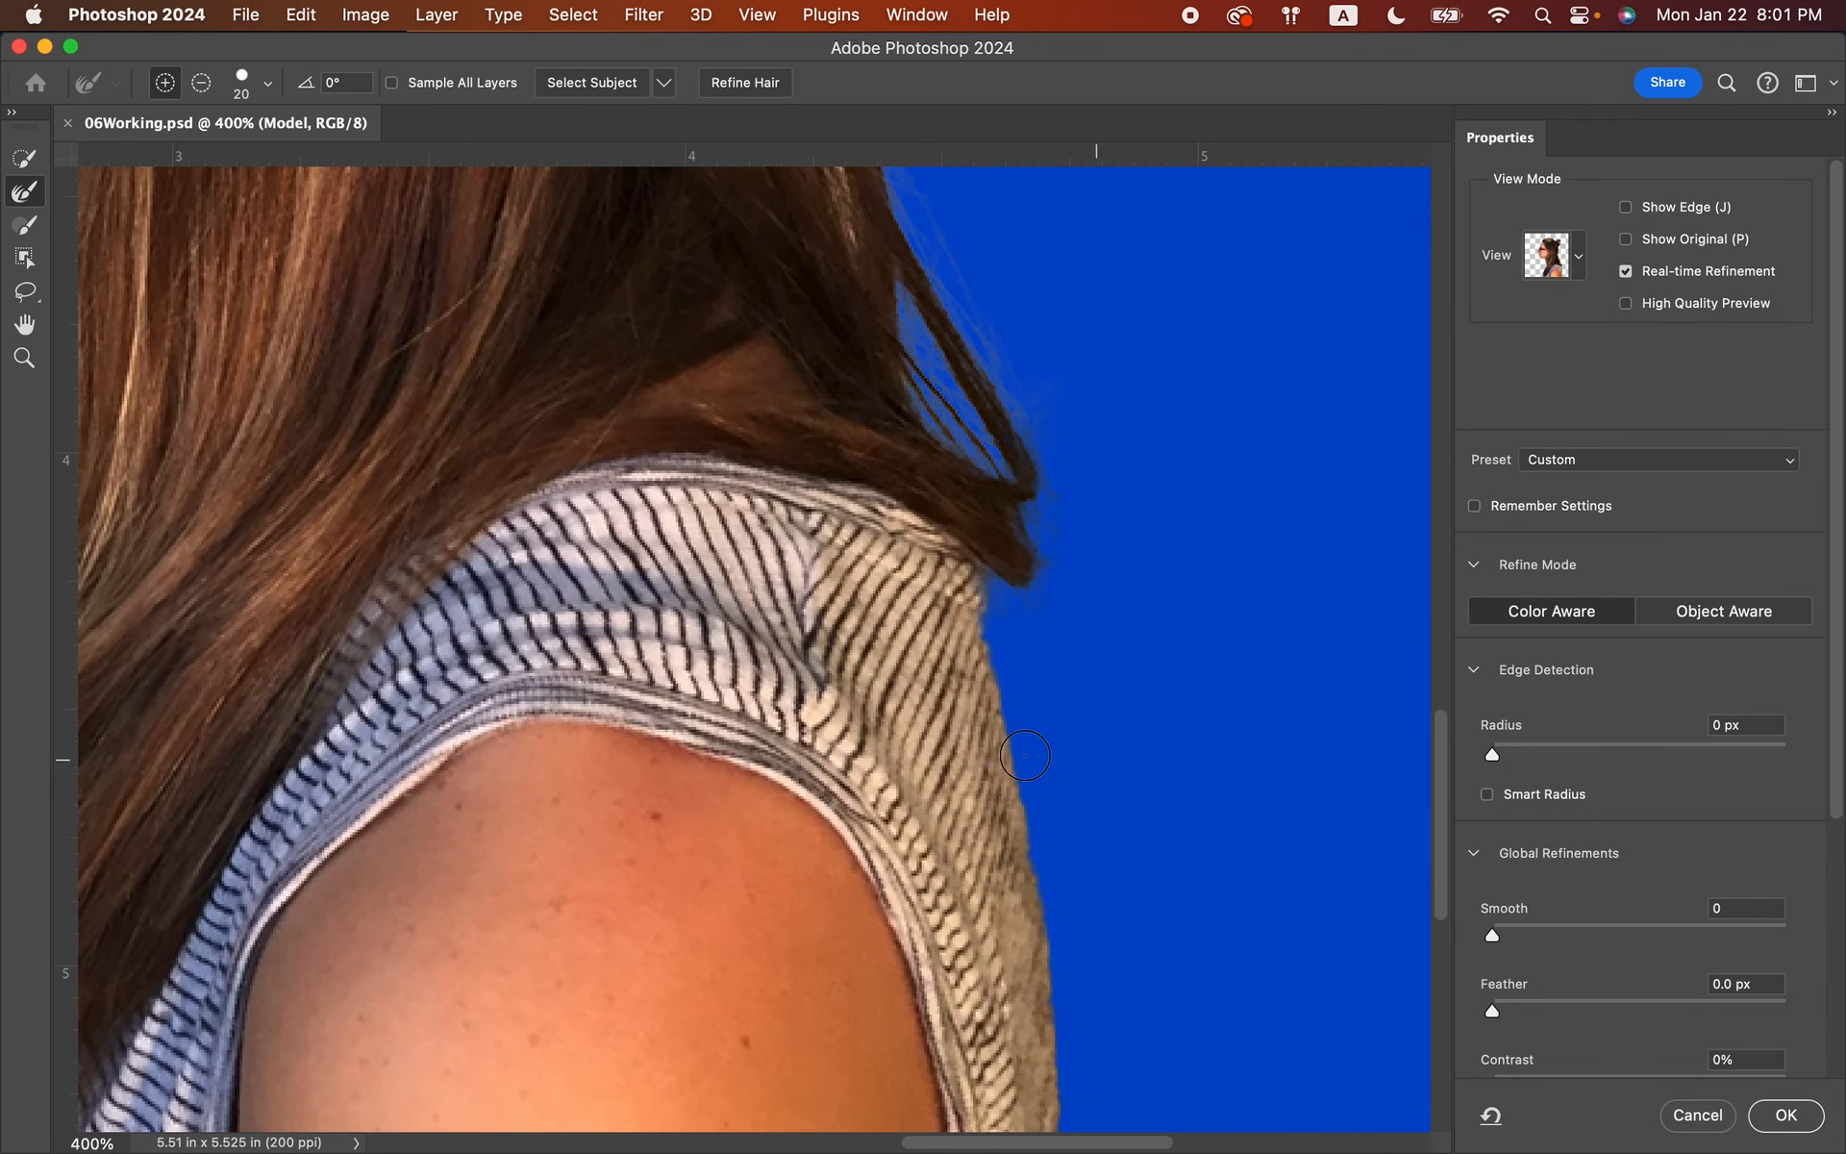
{"action": "mouse_move", "coordinate": [999, 606]}
{"action": "left_mouse_down"}
{"action": "mouse_move", "coordinate": [1032, 577]}
{"action": "mouse_move", "coordinate": [989, 558]}
{"action": "mouse_move", "coordinate": [1015, 453]}
{"action": "mouse_move", "coordinate": [1001, 565]}
{"action": "left_mouse_up"}
{"action": "scroll", "coordinate": [980, 577], "scroll_direction": "up", "scroll_amount": 5}
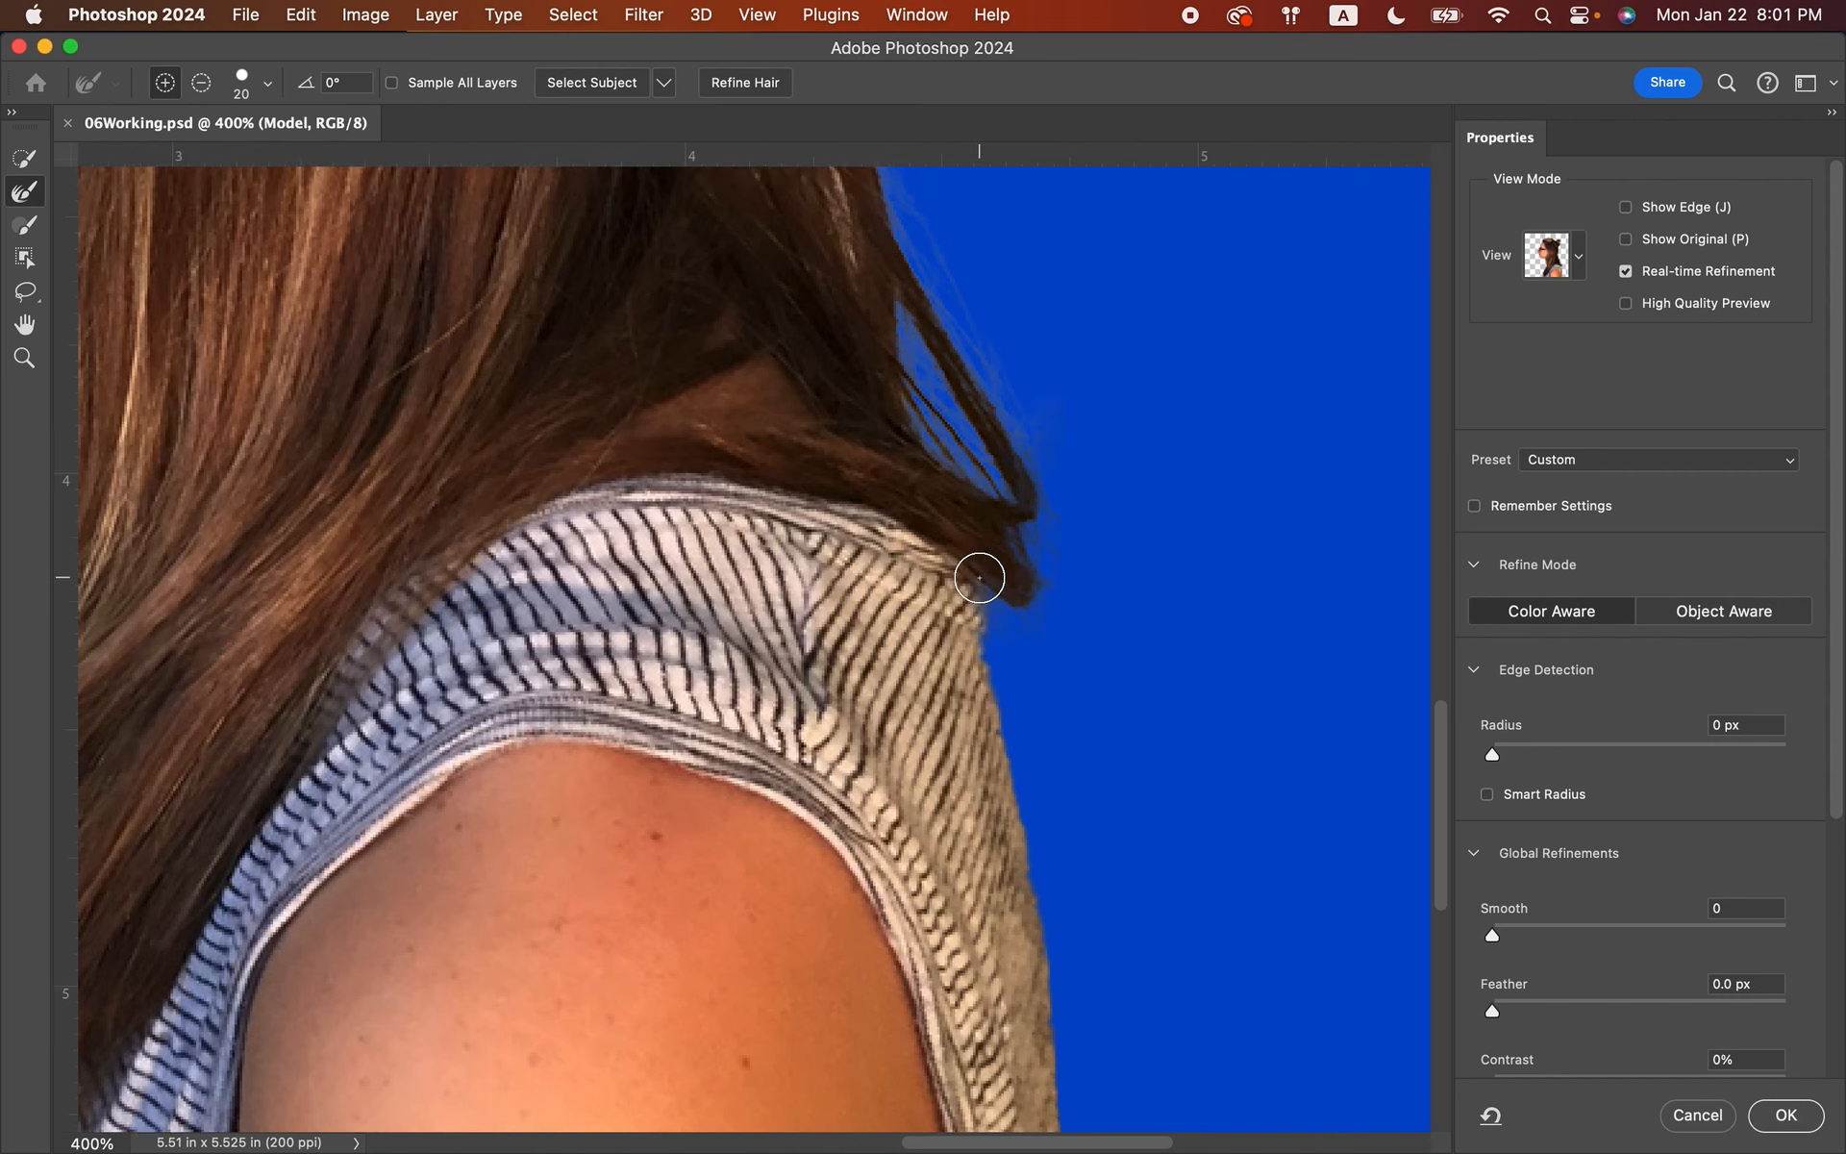
{"action": "mouse_move", "coordinate": [823, 377]}
{"action": "left_mouse_down"}
{"action": "mouse_move", "coordinate": [824, 350]}
{"action": "mouse_move", "coordinate": [857, 424]}
{"action": "left_mouse_up"}
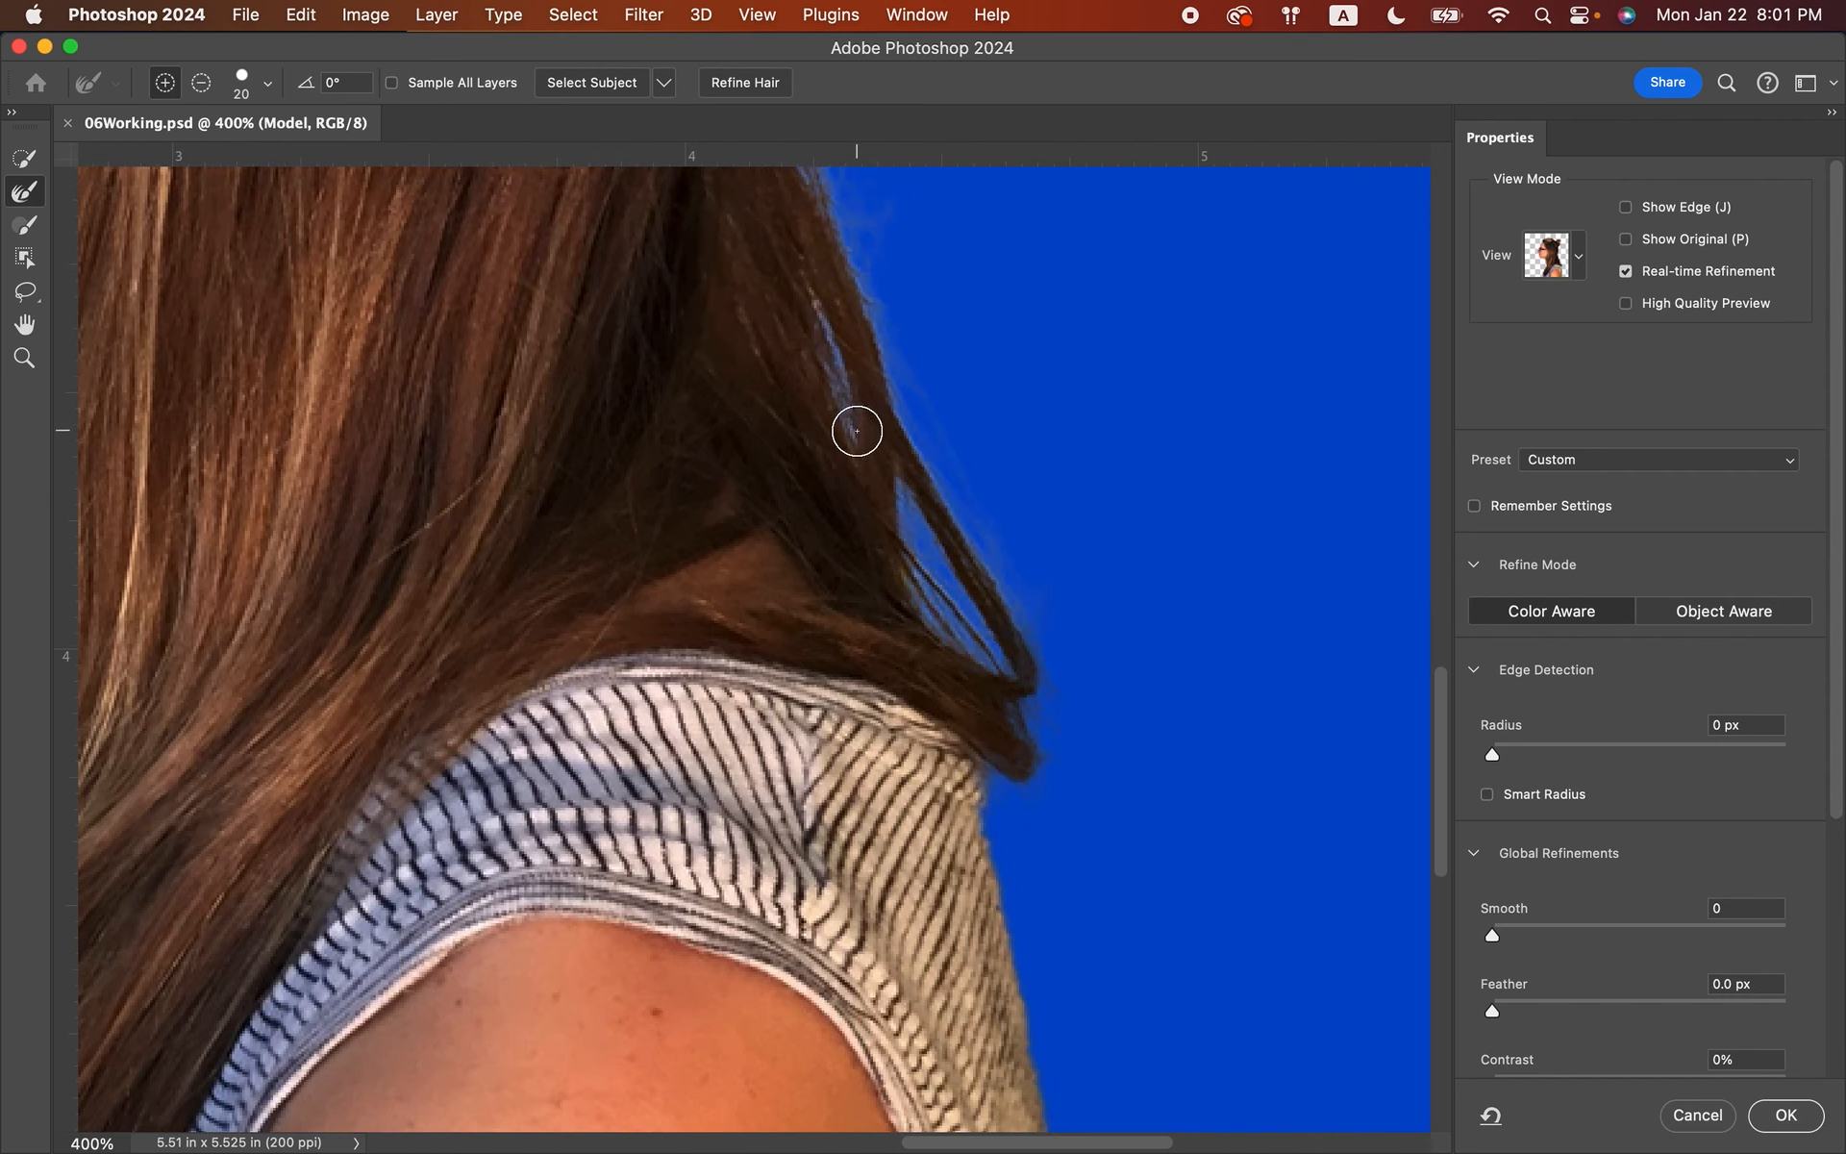
- Brush the Refine Edge Brush down the inner gap between the back hair strands above the shoulder
{"action": "left_click_drag", "start_coordinate": [804, 293], "coordinate": [853, 440]}
{"action": "left_click_drag", "start_coordinate": [812, 297], "coordinate": [857, 430]}
{"action": "mouse_move", "coordinate": [796, 256]}
{"action": "left_mouse_down"}
{"action": "mouse_move", "coordinate": [851, 403]}
{"action": "mouse_move", "coordinate": [853, 487]}
{"action": "left_mouse_up"}
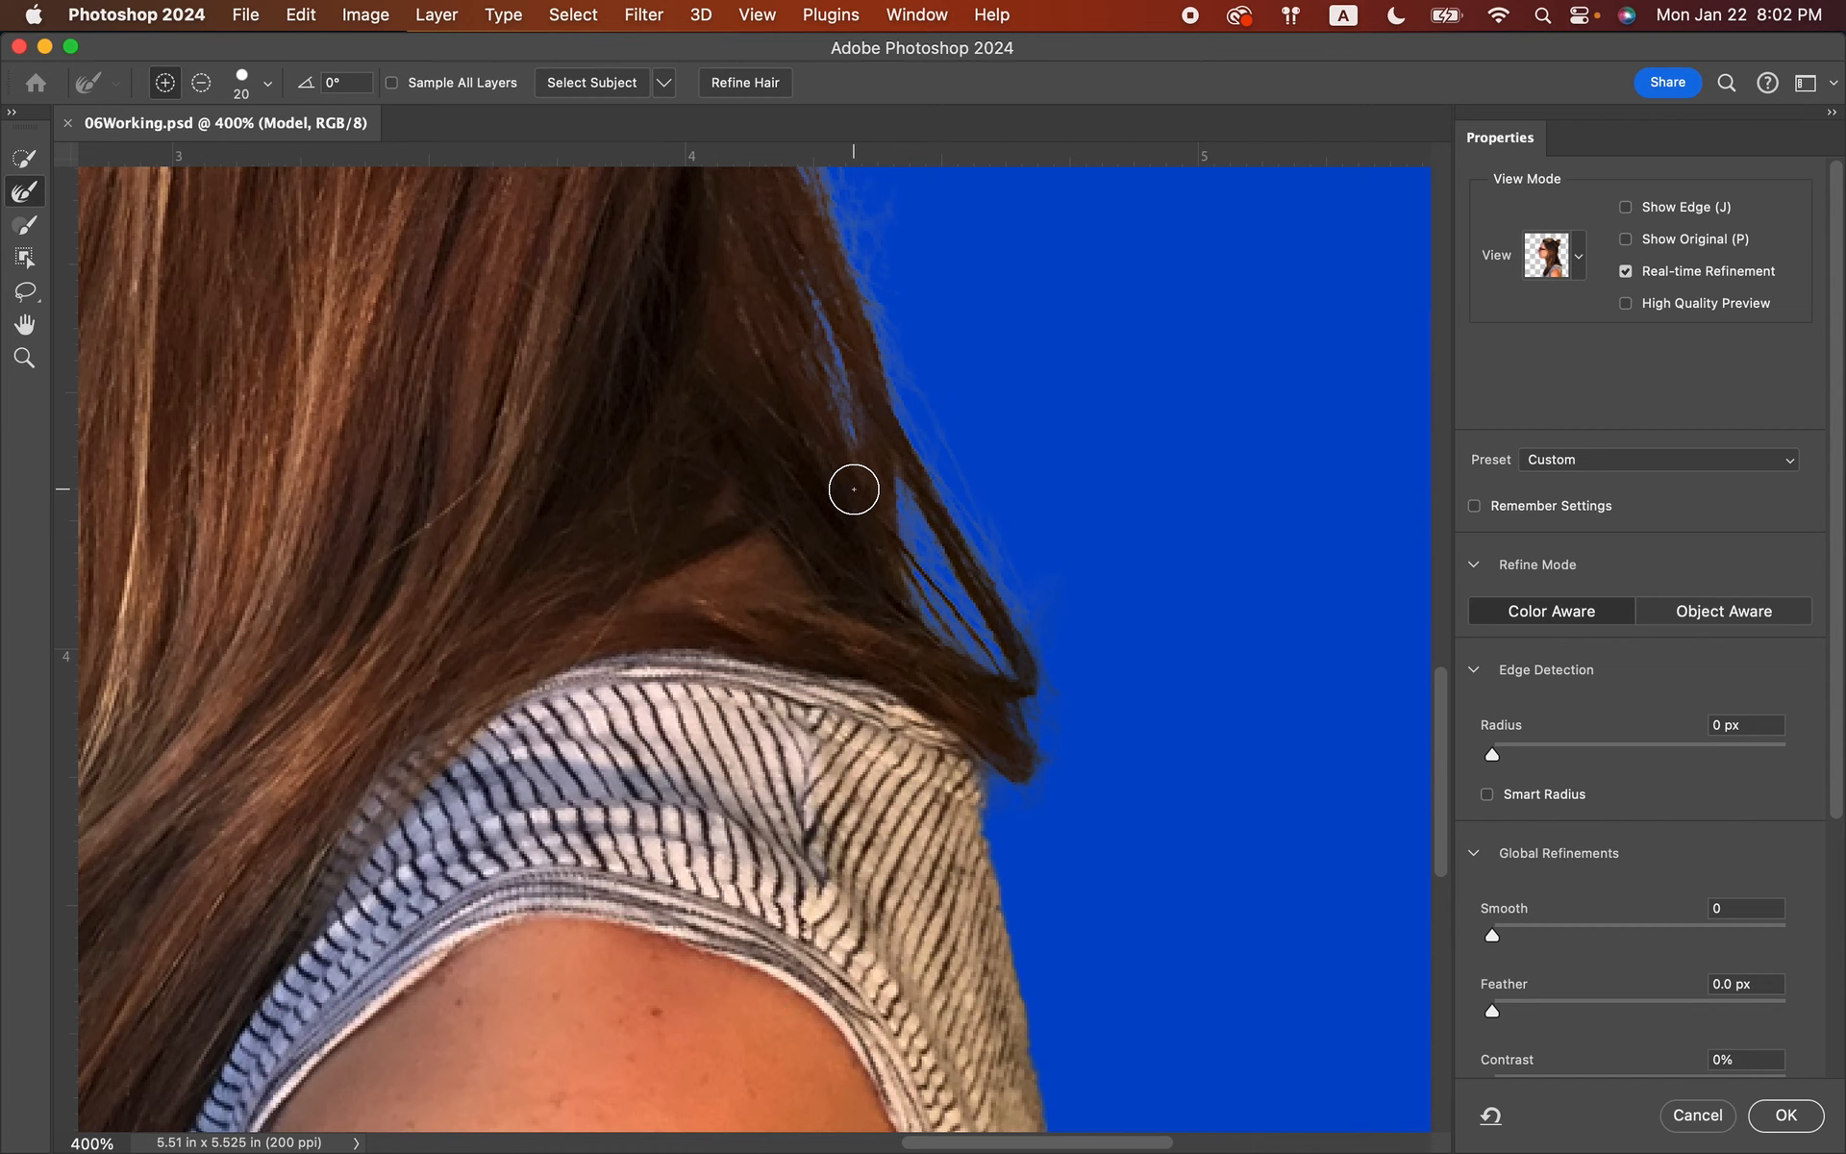
- Inspect the whole mask in the Black & White view at 100% and return the preview to On Layers
{"action": "scroll", "coordinate": [1124, 692], "scroll_direction": "left", "scroll_amount": 5}
{"action": "scroll", "coordinate": [1124, 692], "scroll_direction": "up", "scroll_amount": 3}
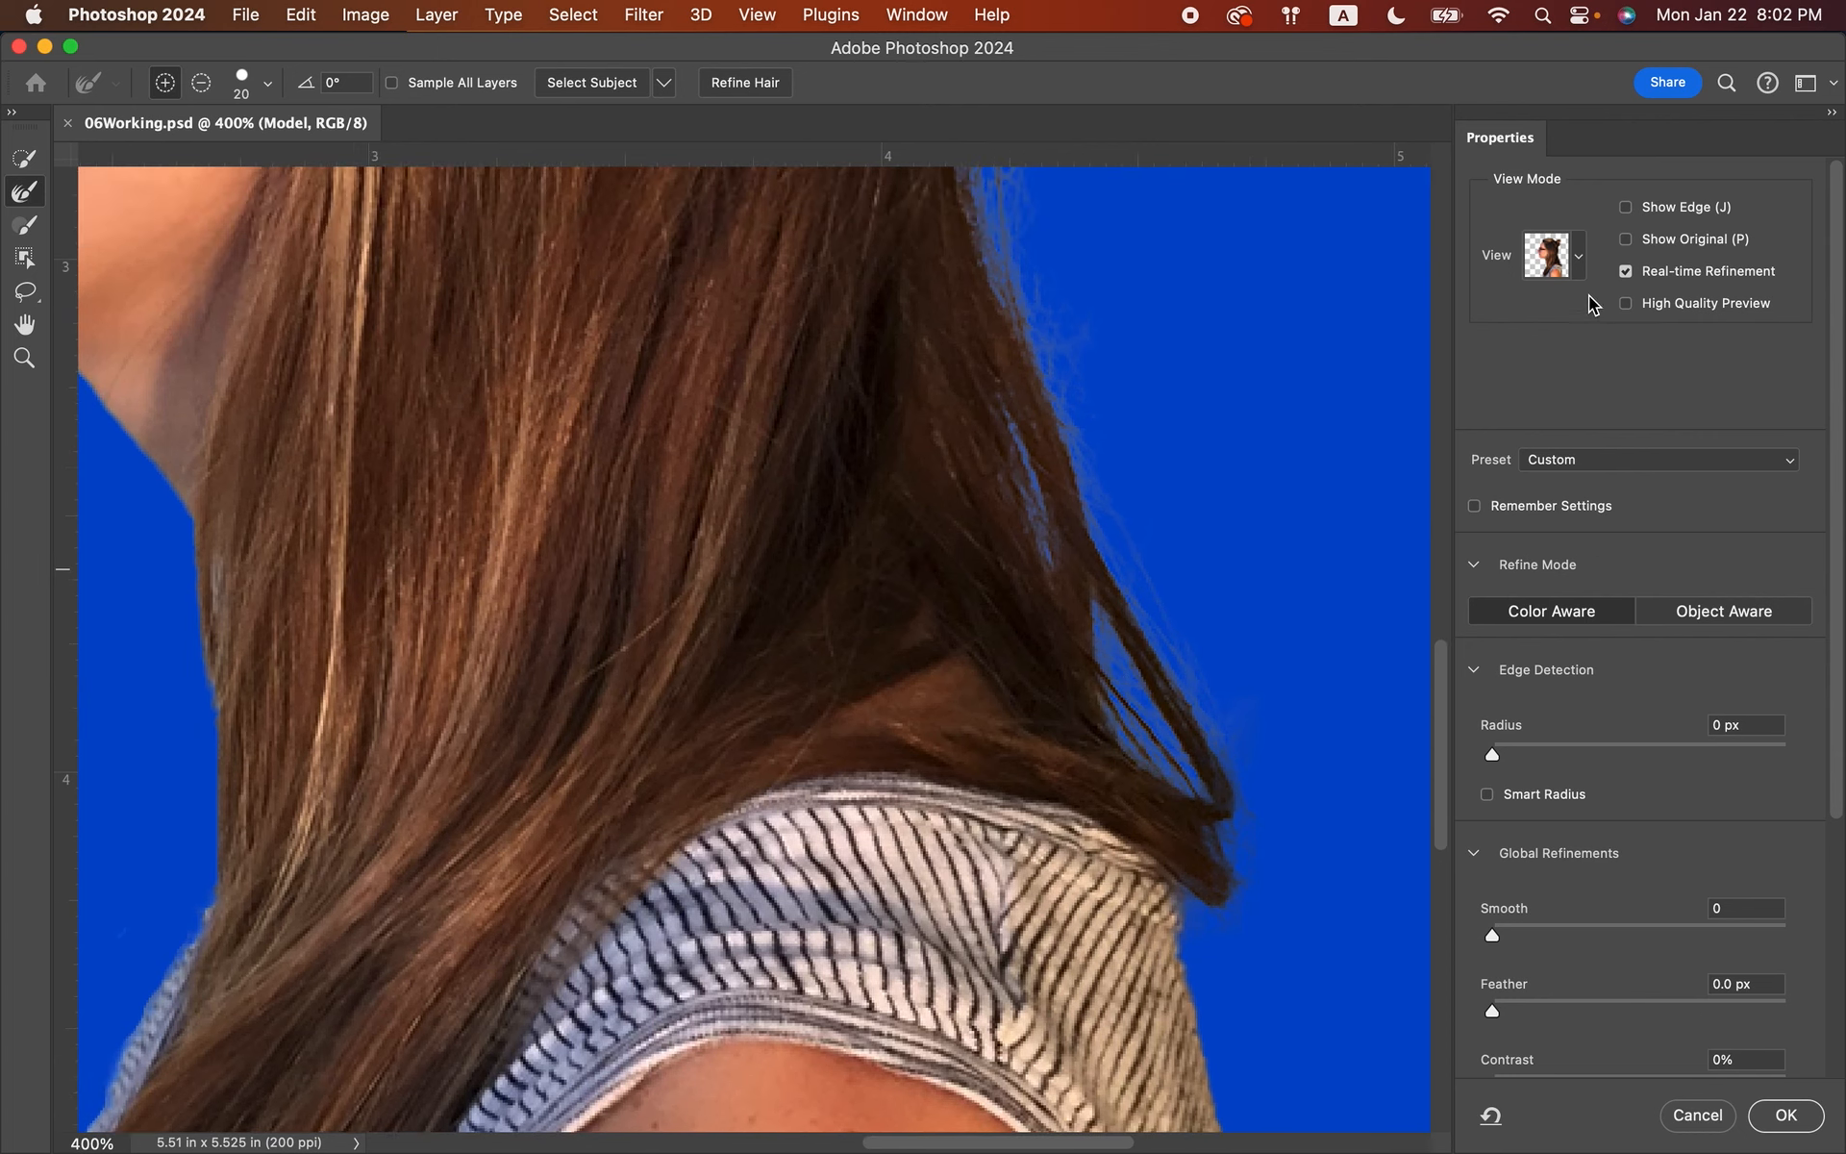
{"action": "left_click", "coordinate": [1580, 257]}
{"action": "left_click", "coordinate": [1541, 583]}
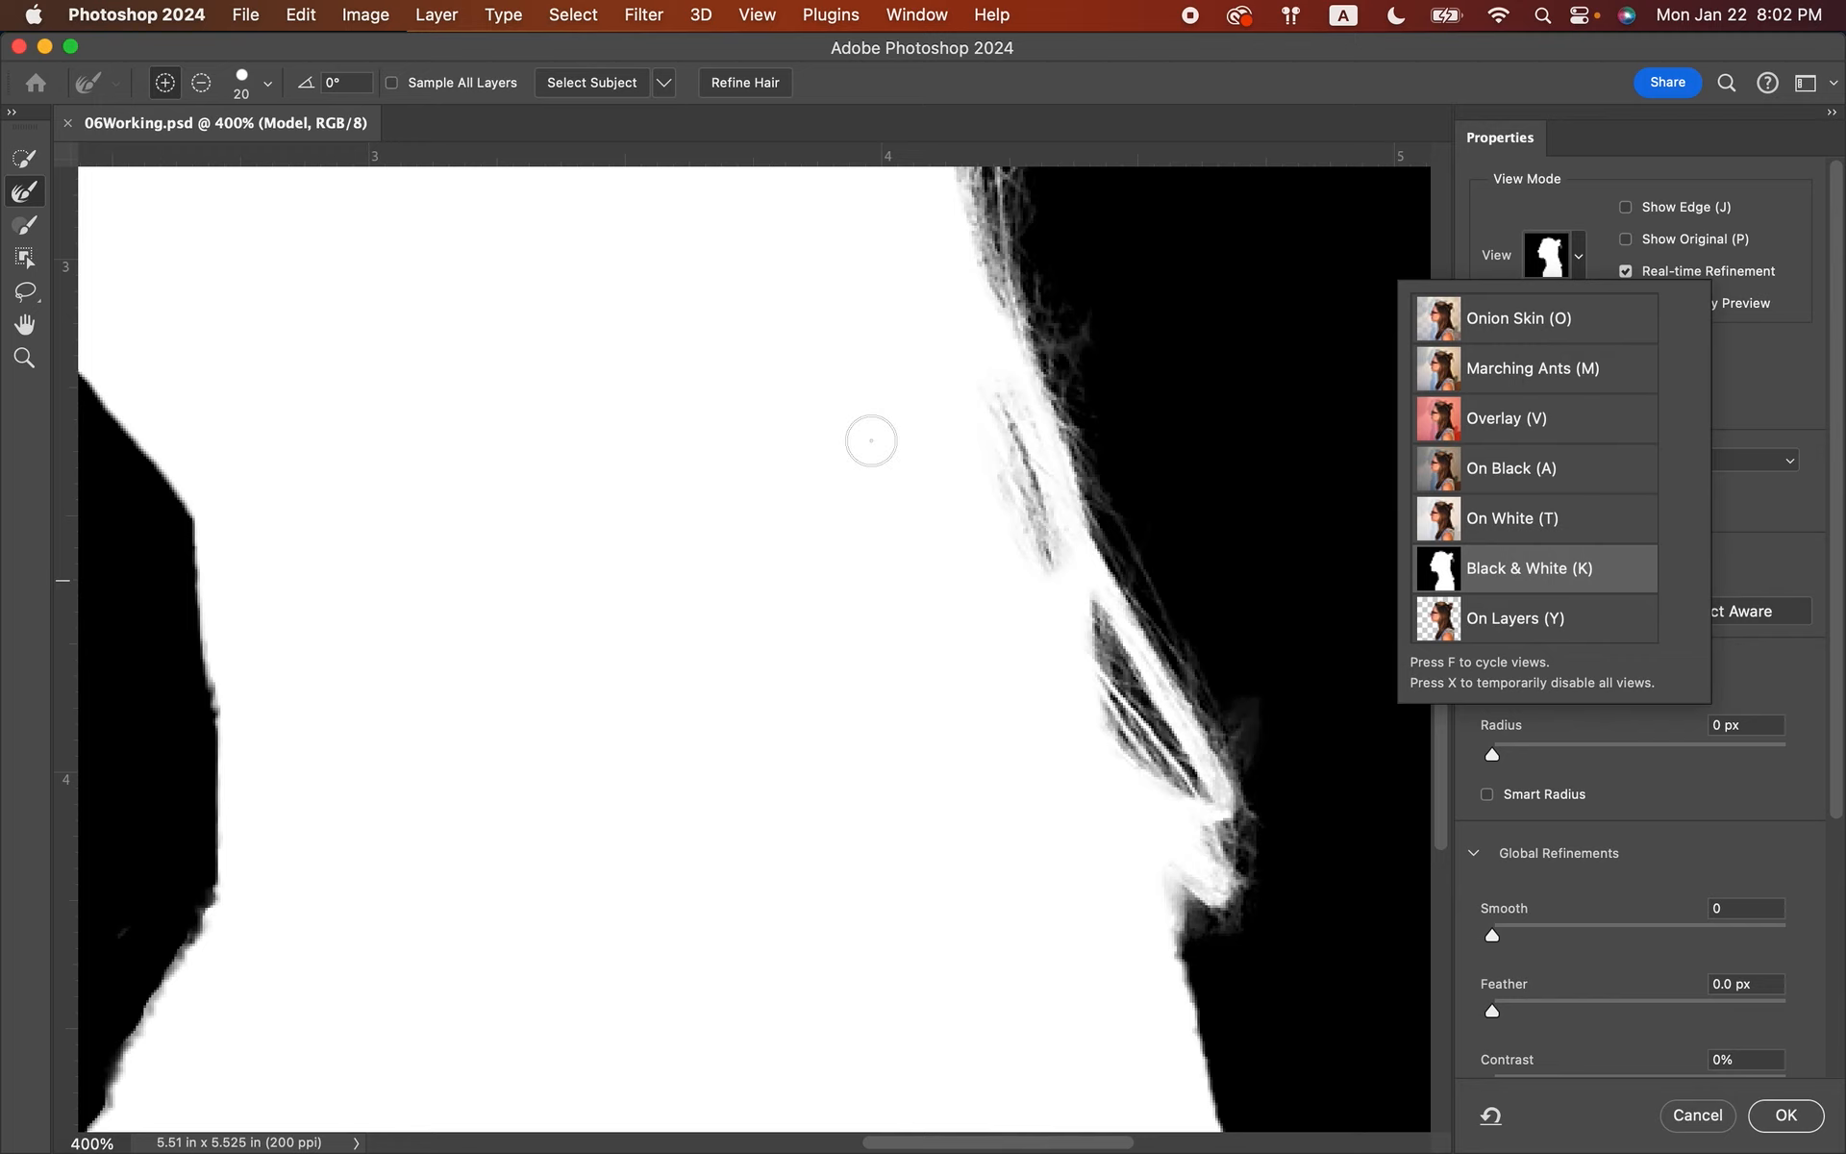
{"action": "key", "text": "super+minus"}
{"action": "key", "text": "super+minus"}
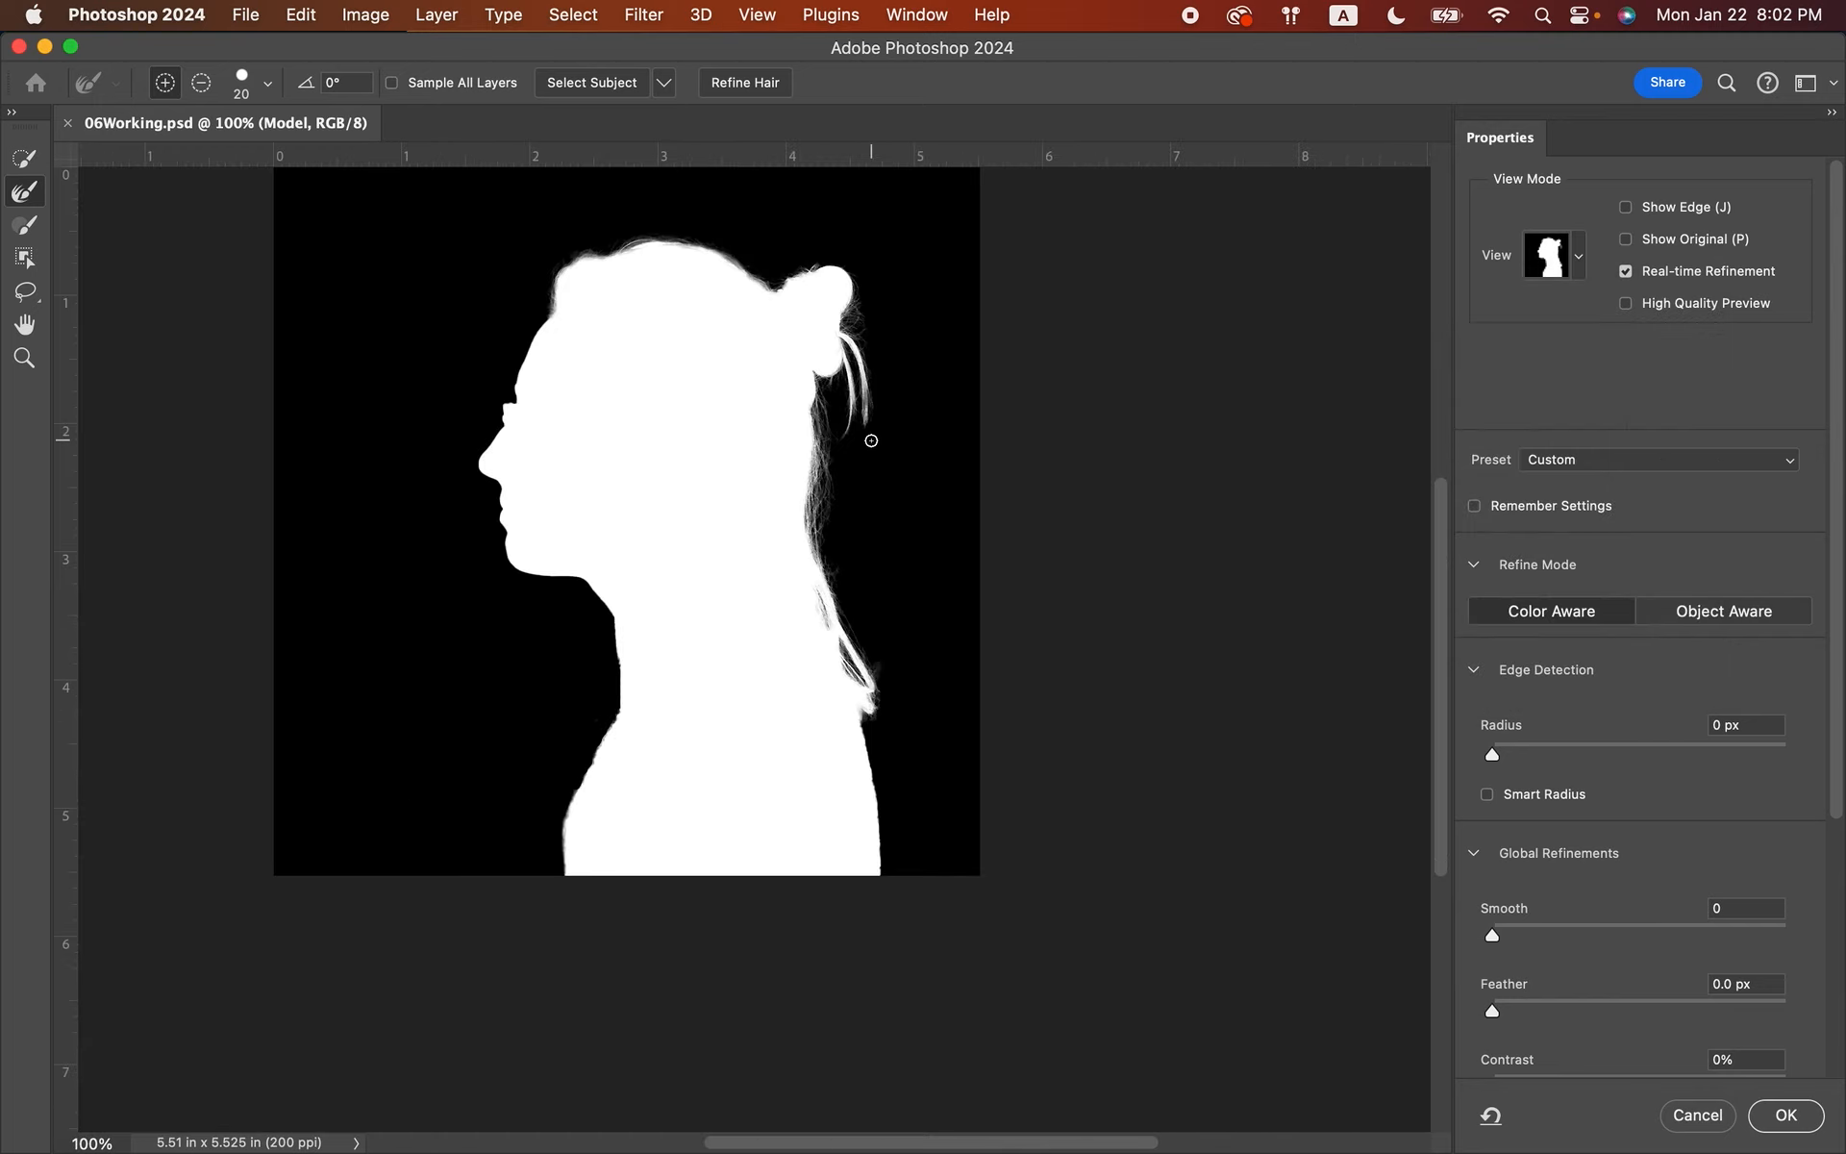
{"action": "scroll", "coordinate": [871, 440], "scroll_direction": "up", "scroll_amount": 4}
{"action": "scroll", "coordinate": [871, 441], "scroll_direction": "left", "scroll_amount": 3}
{"action": "scroll", "coordinate": [872, 440], "scroll_direction": "down", "scroll_amount": 2}
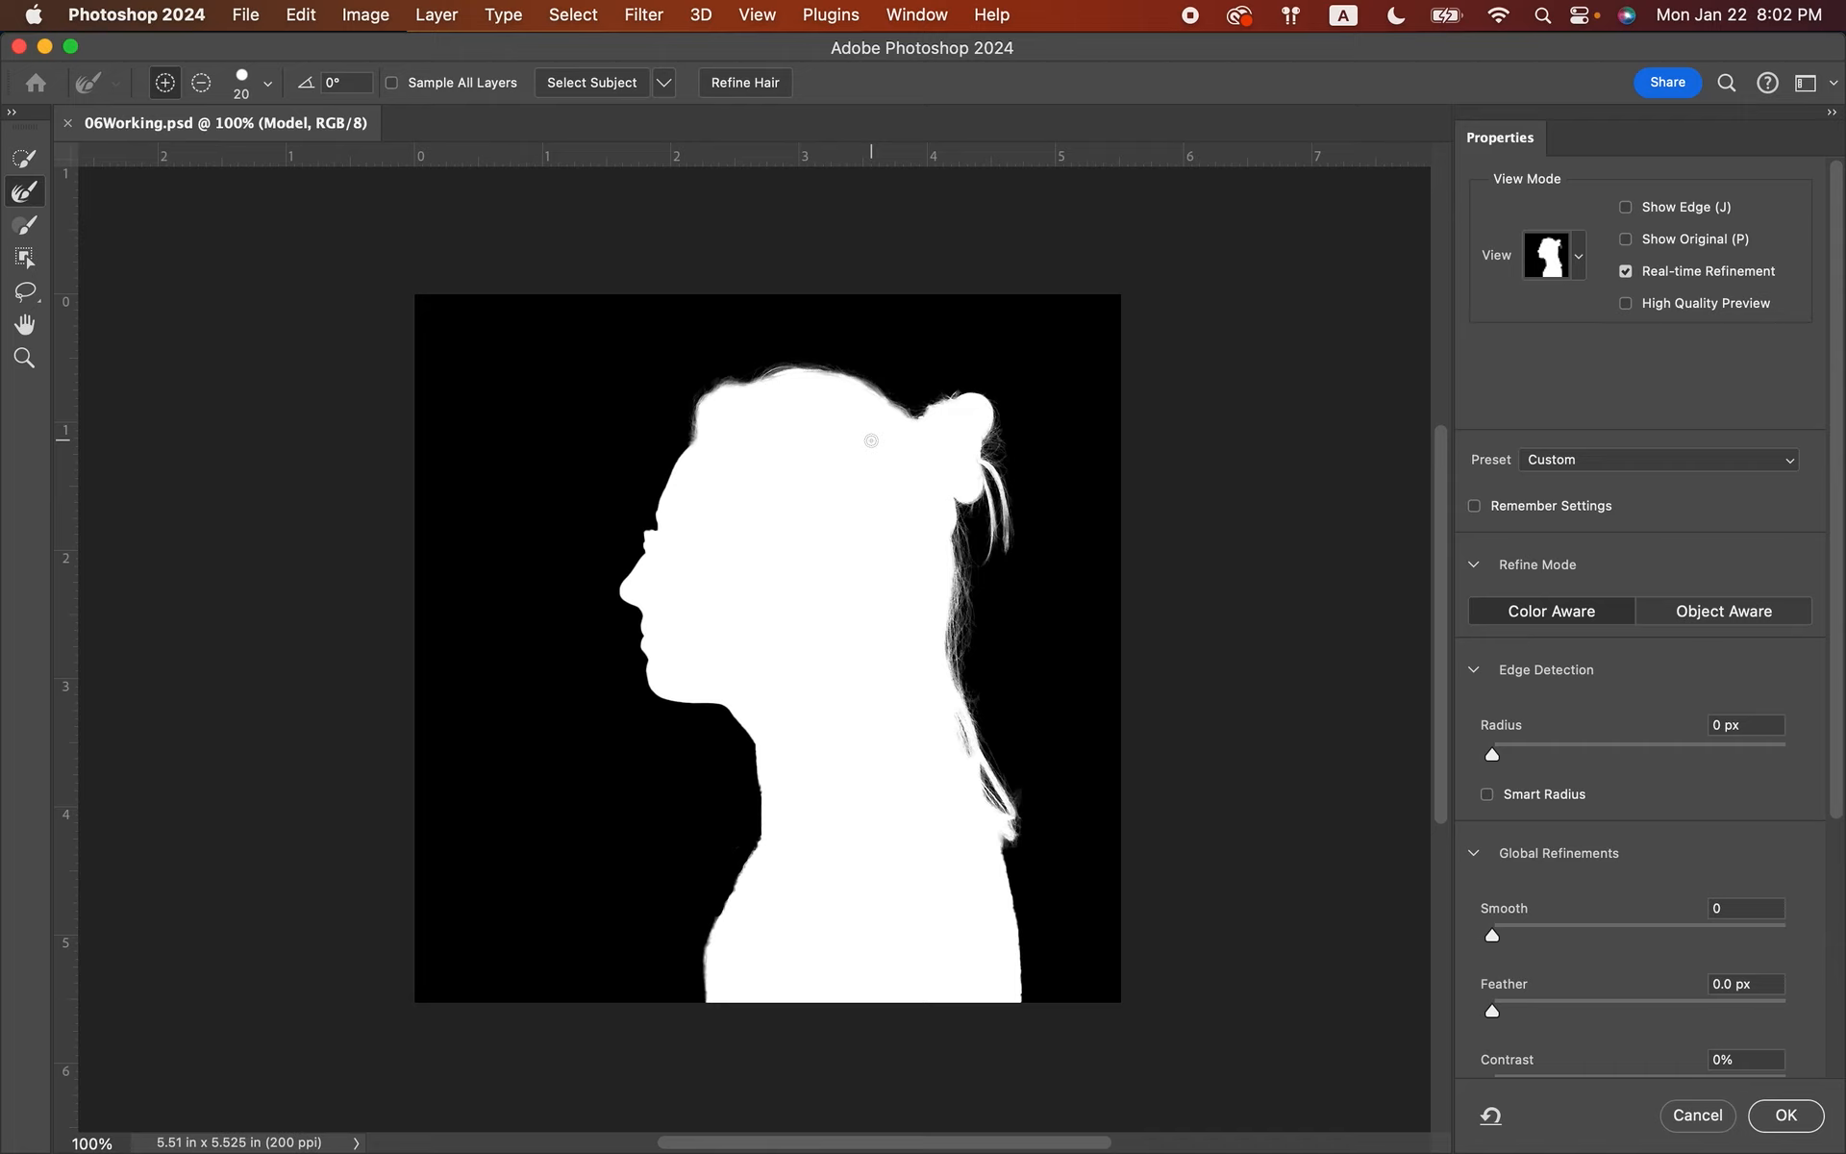
{"action": "left_click", "coordinate": [1581, 254]}
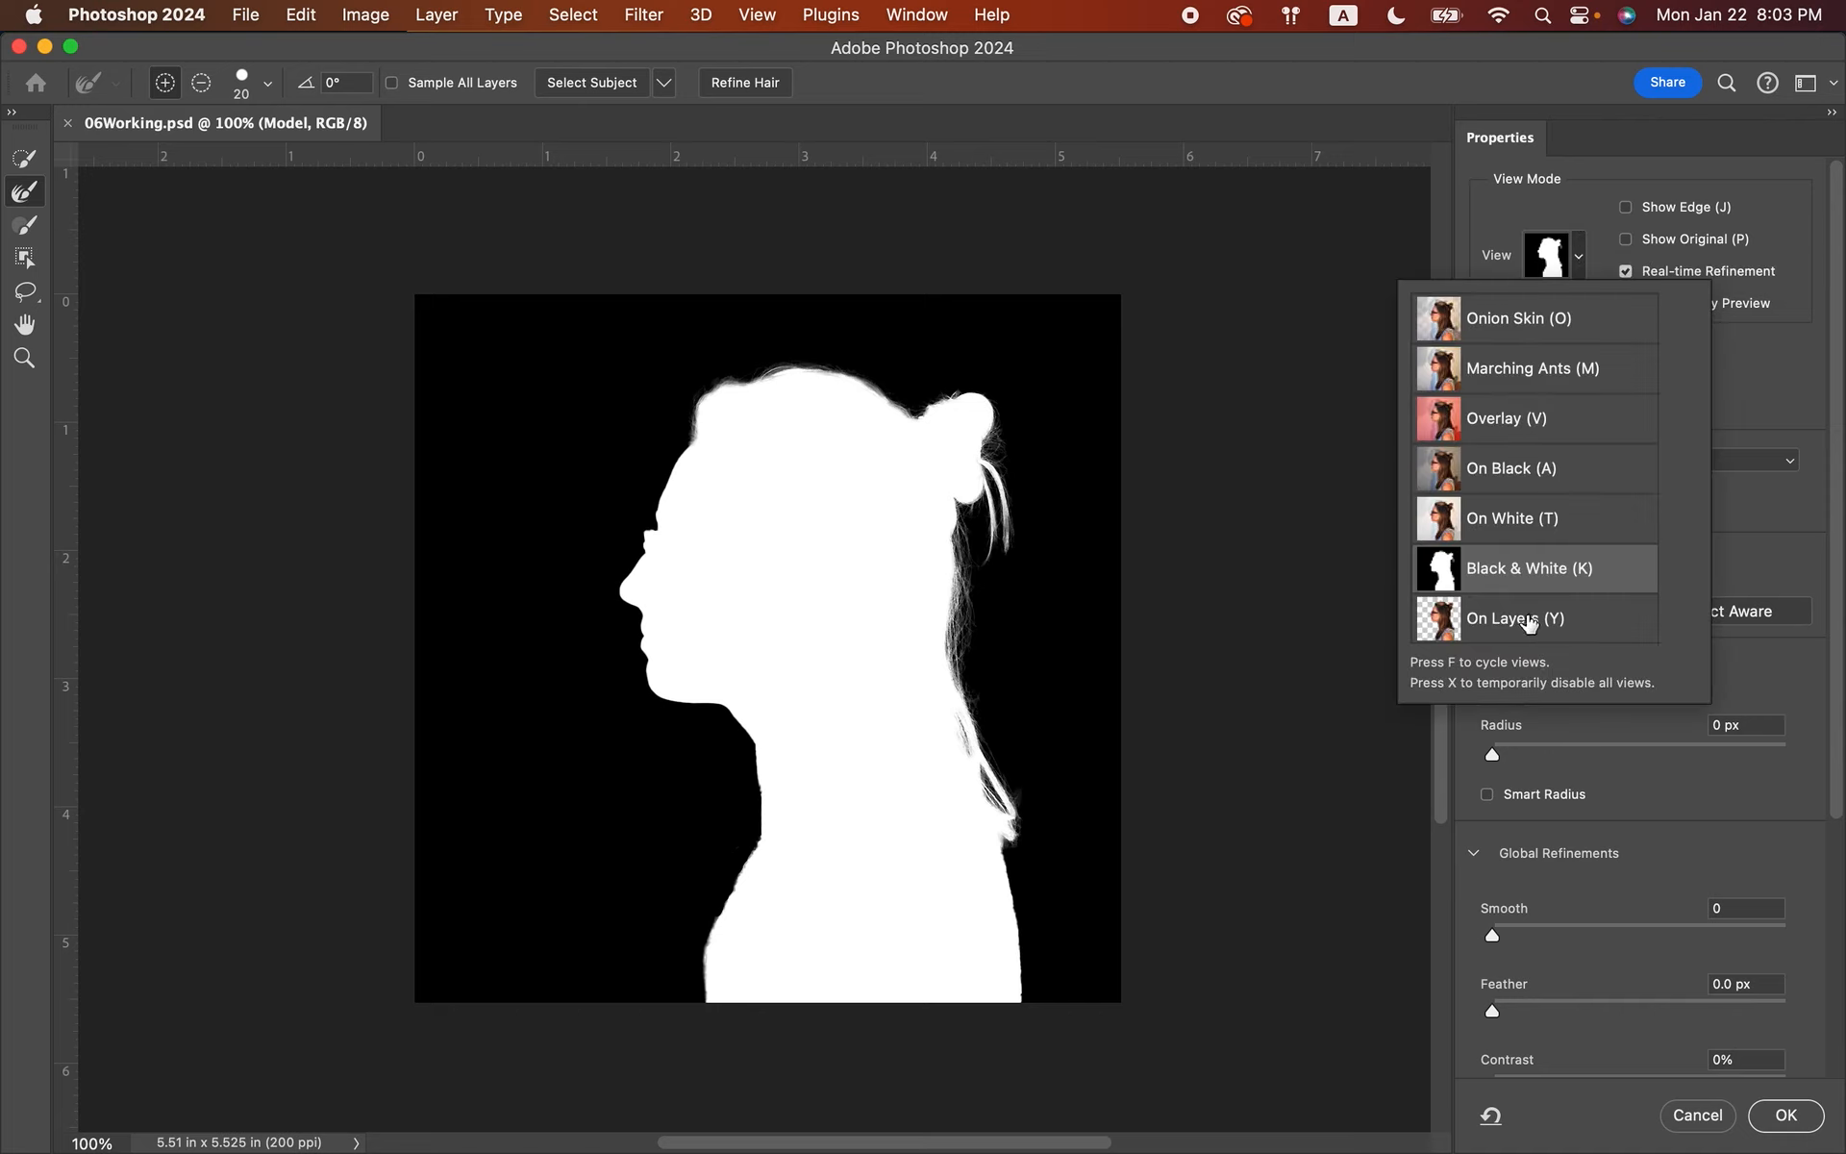
{"action": "left_click", "coordinate": [1530, 623]}
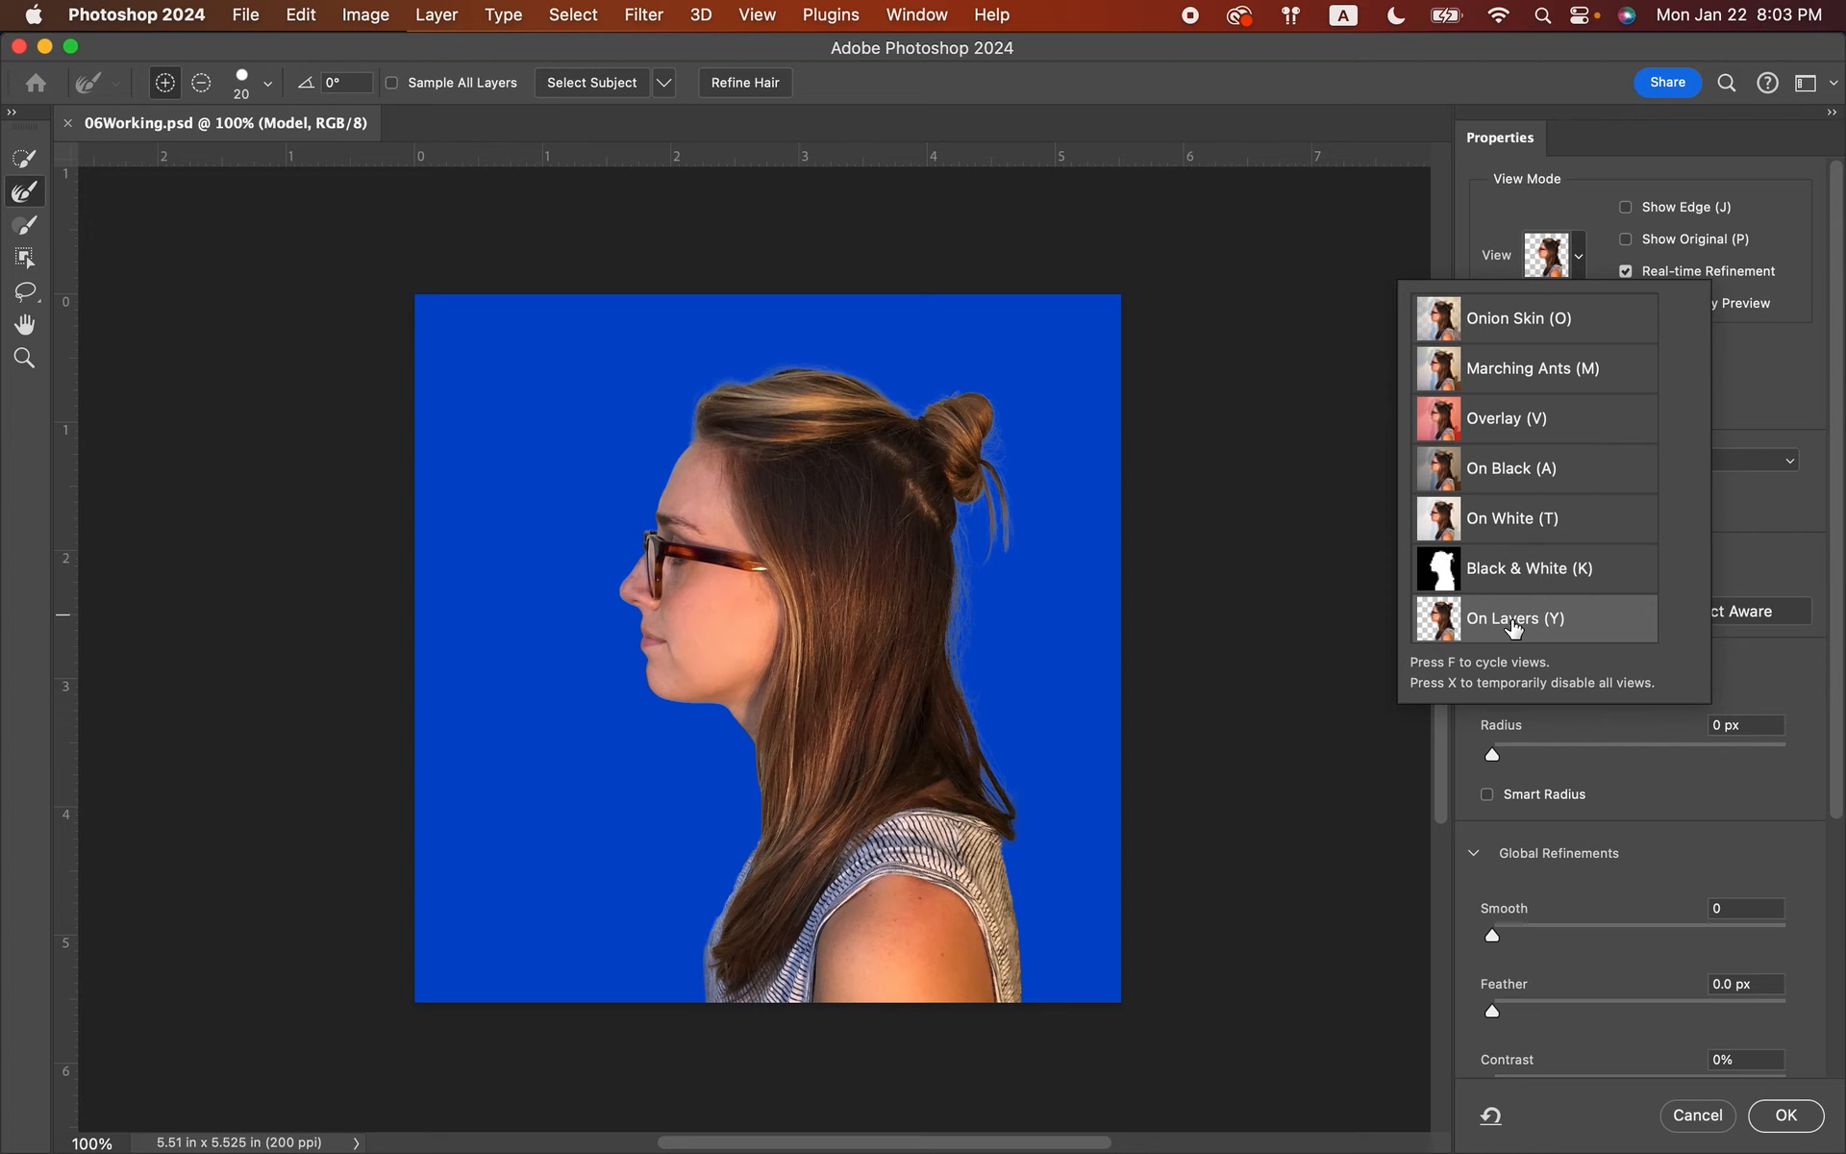
{"action": "left_click", "coordinate": [1587, 269]}
- Set the global refinements to Smooth 1, Contrast 20% and Shift Edge -15%, checking the face profile at 400%
{"action": "scroll", "coordinate": [1615, 621], "scroll_direction": "down", "scroll_amount": 5}
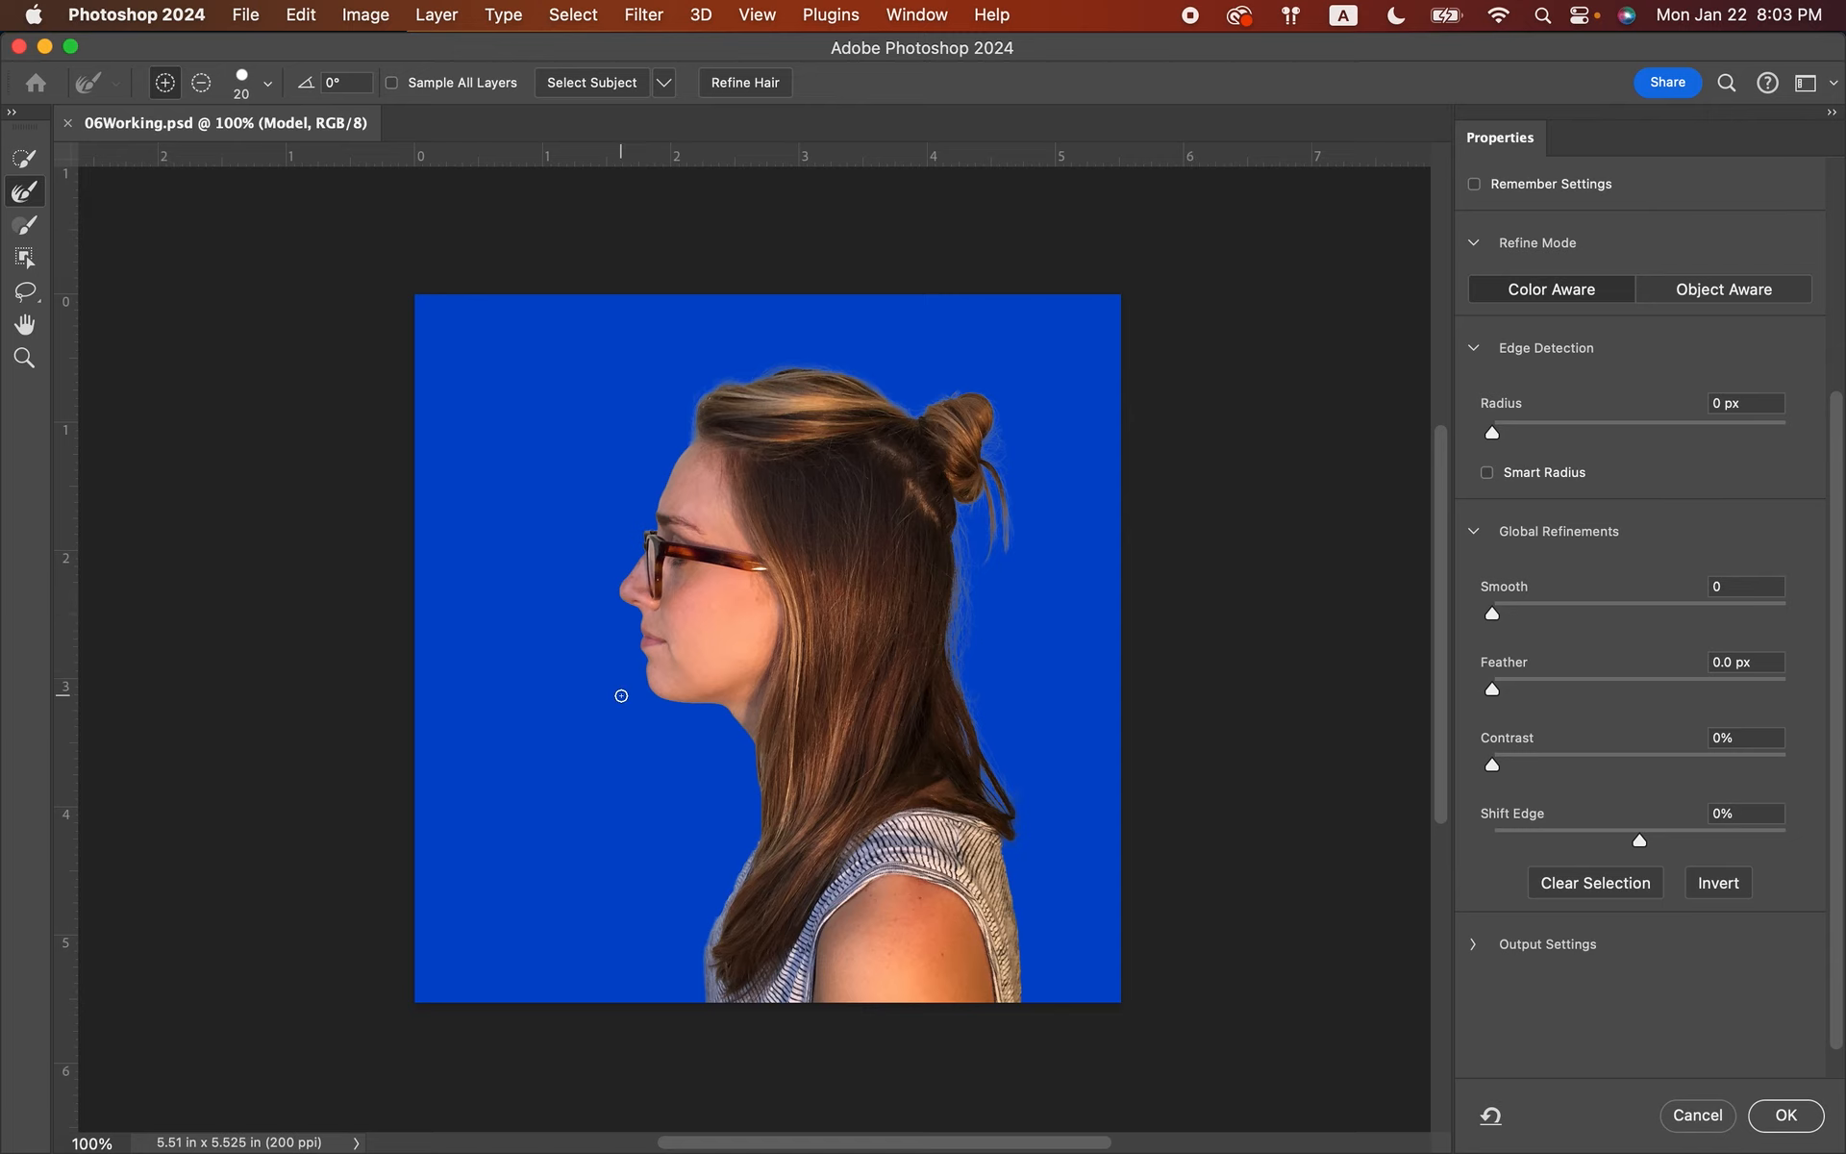
{"action": "scroll", "coordinate": [621, 695], "scroll_direction": "up", "scroll_amount": 5}
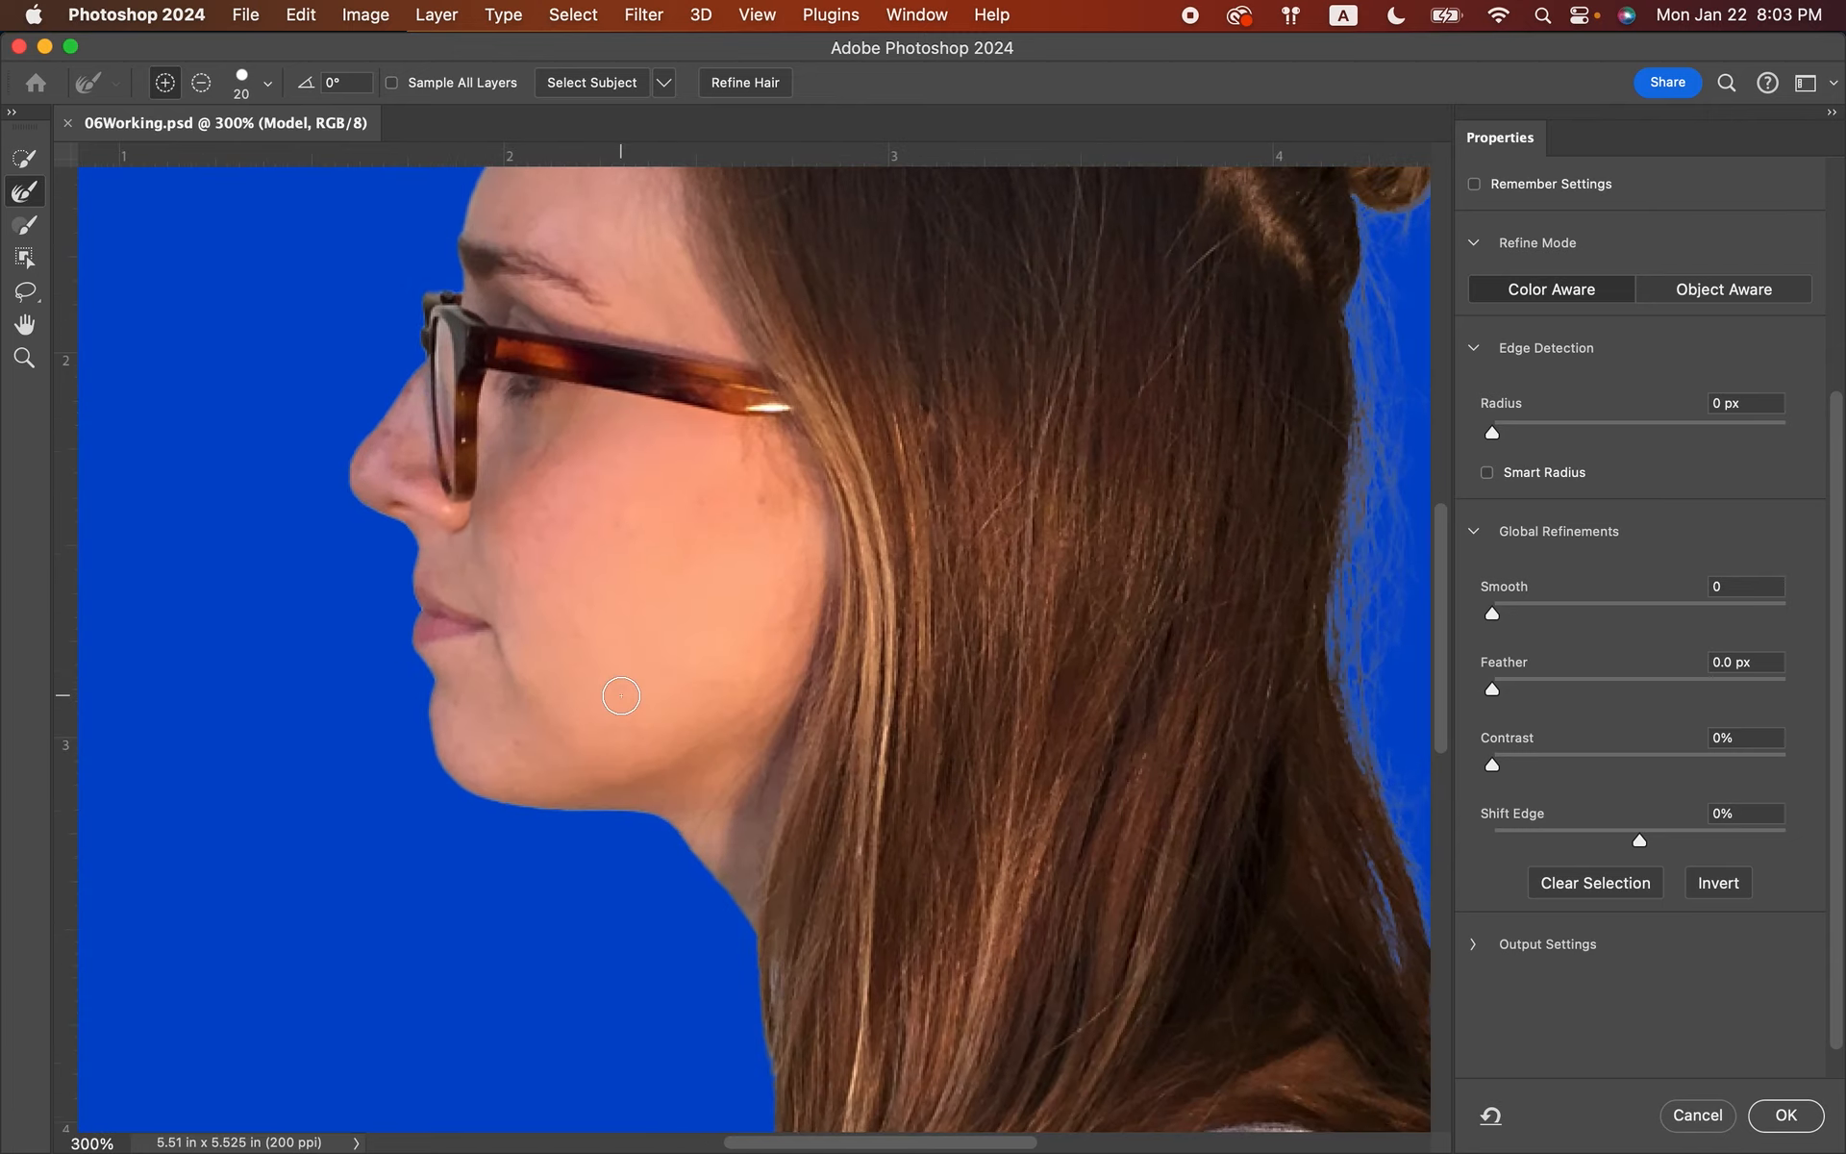
{"action": "scroll", "coordinate": [621, 696], "scroll_direction": "left", "scroll_amount": 5}
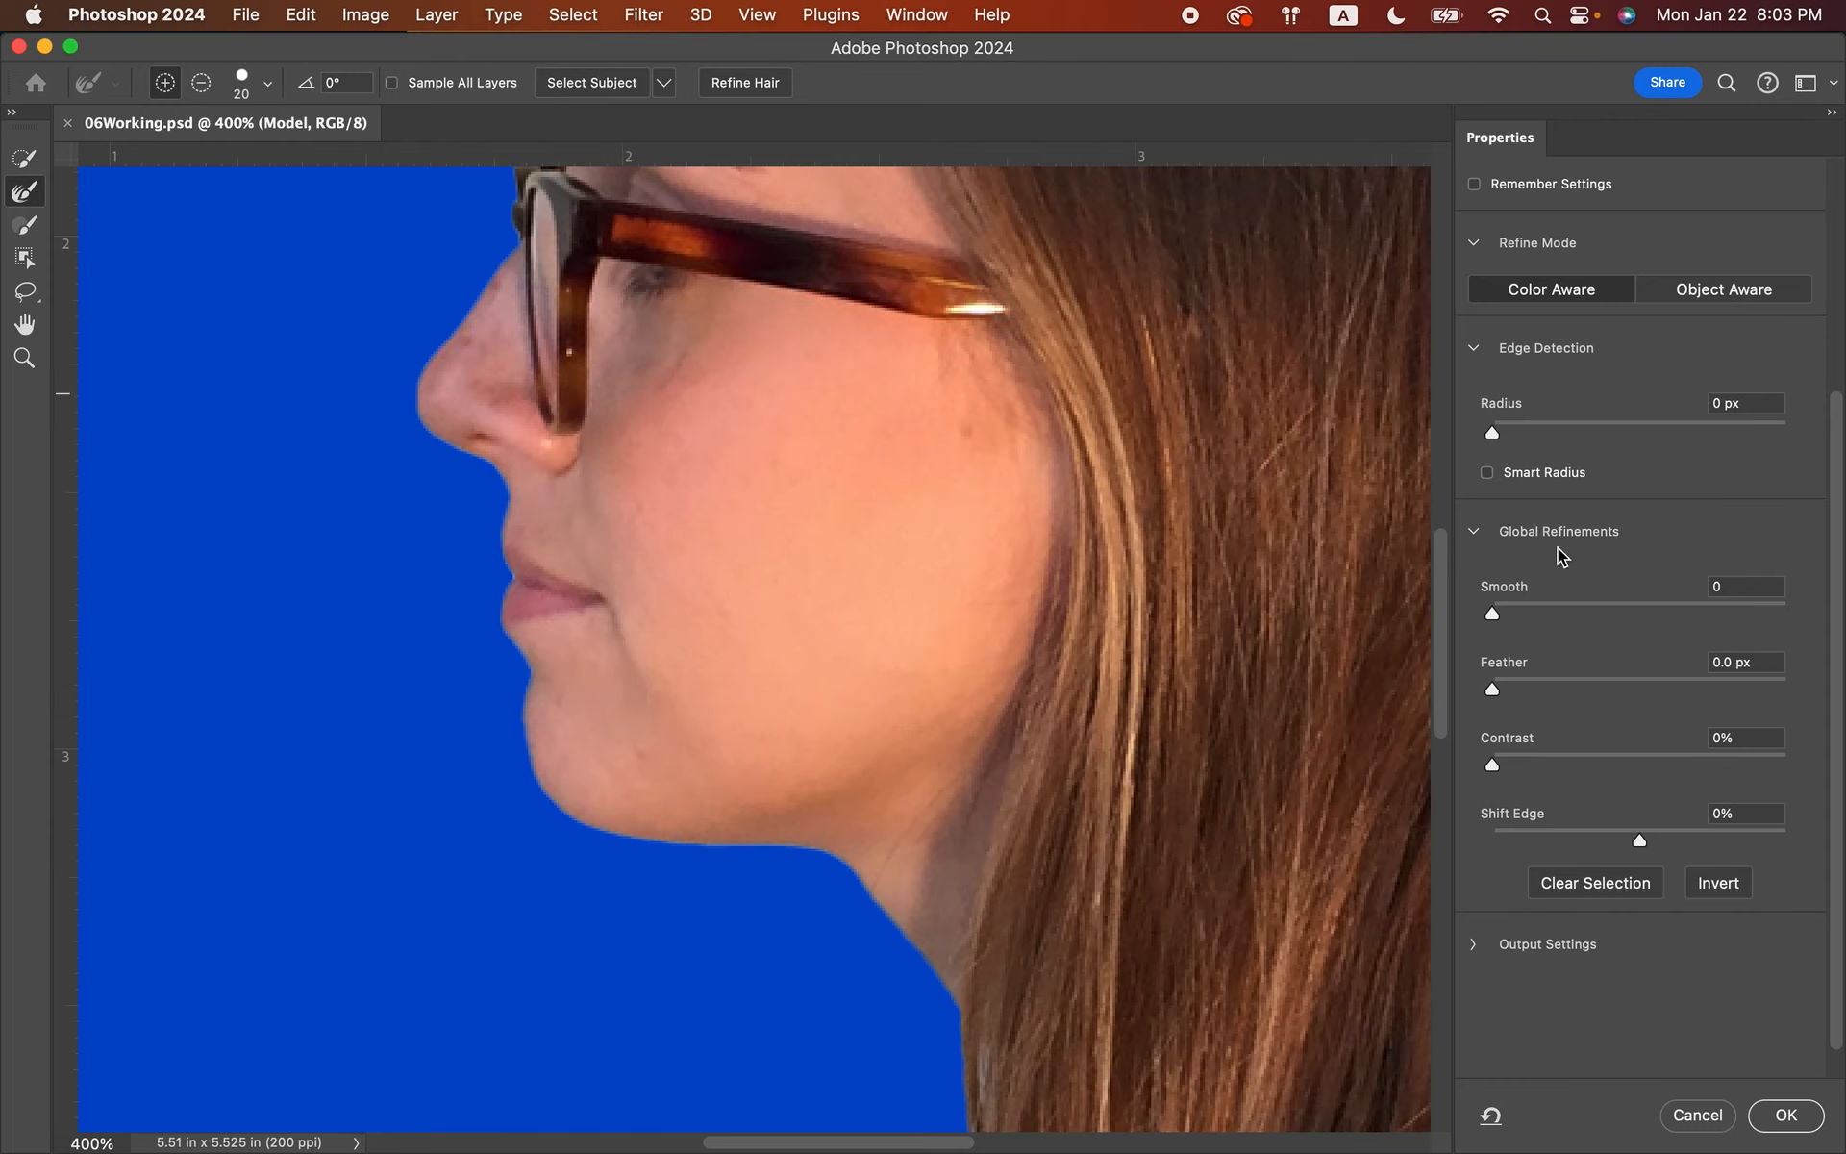
{"action": "left_click_drag", "start_coordinate": [1495, 615], "coordinate": [1496, 615]}
{"action": "left_click", "coordinate": [1492, 761]}
{"action": "left_click_drag", "start_coordinate": [1494, 765], "coordinate": [1554, 764]}
{"action": "left_click_drag", "start_coordinate": [1639, 843], "coordinate": [1619, 843]}
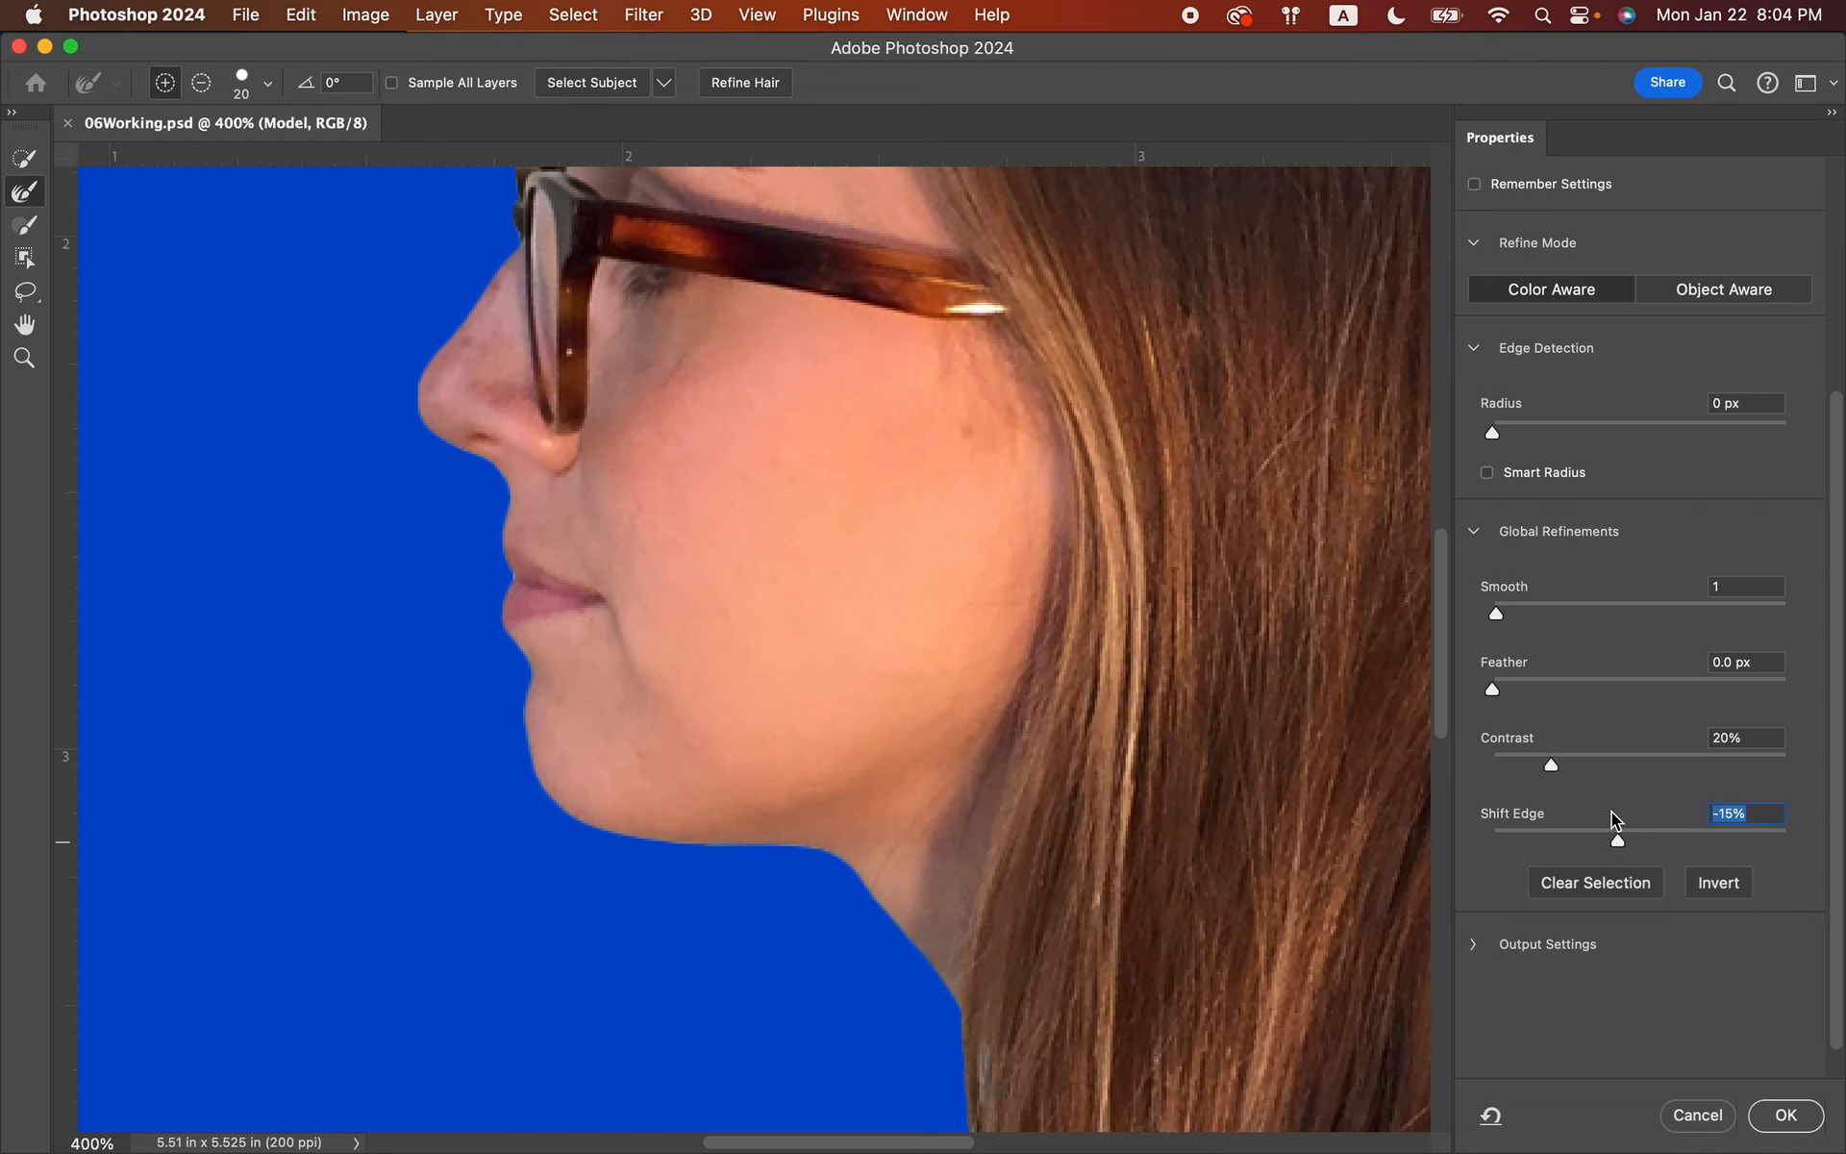
- Decontaminate the edge colors by 25% and output the refined cutout to a new layer with layer mask
{"action": "left_click", "coordinate": [1473, 946]}
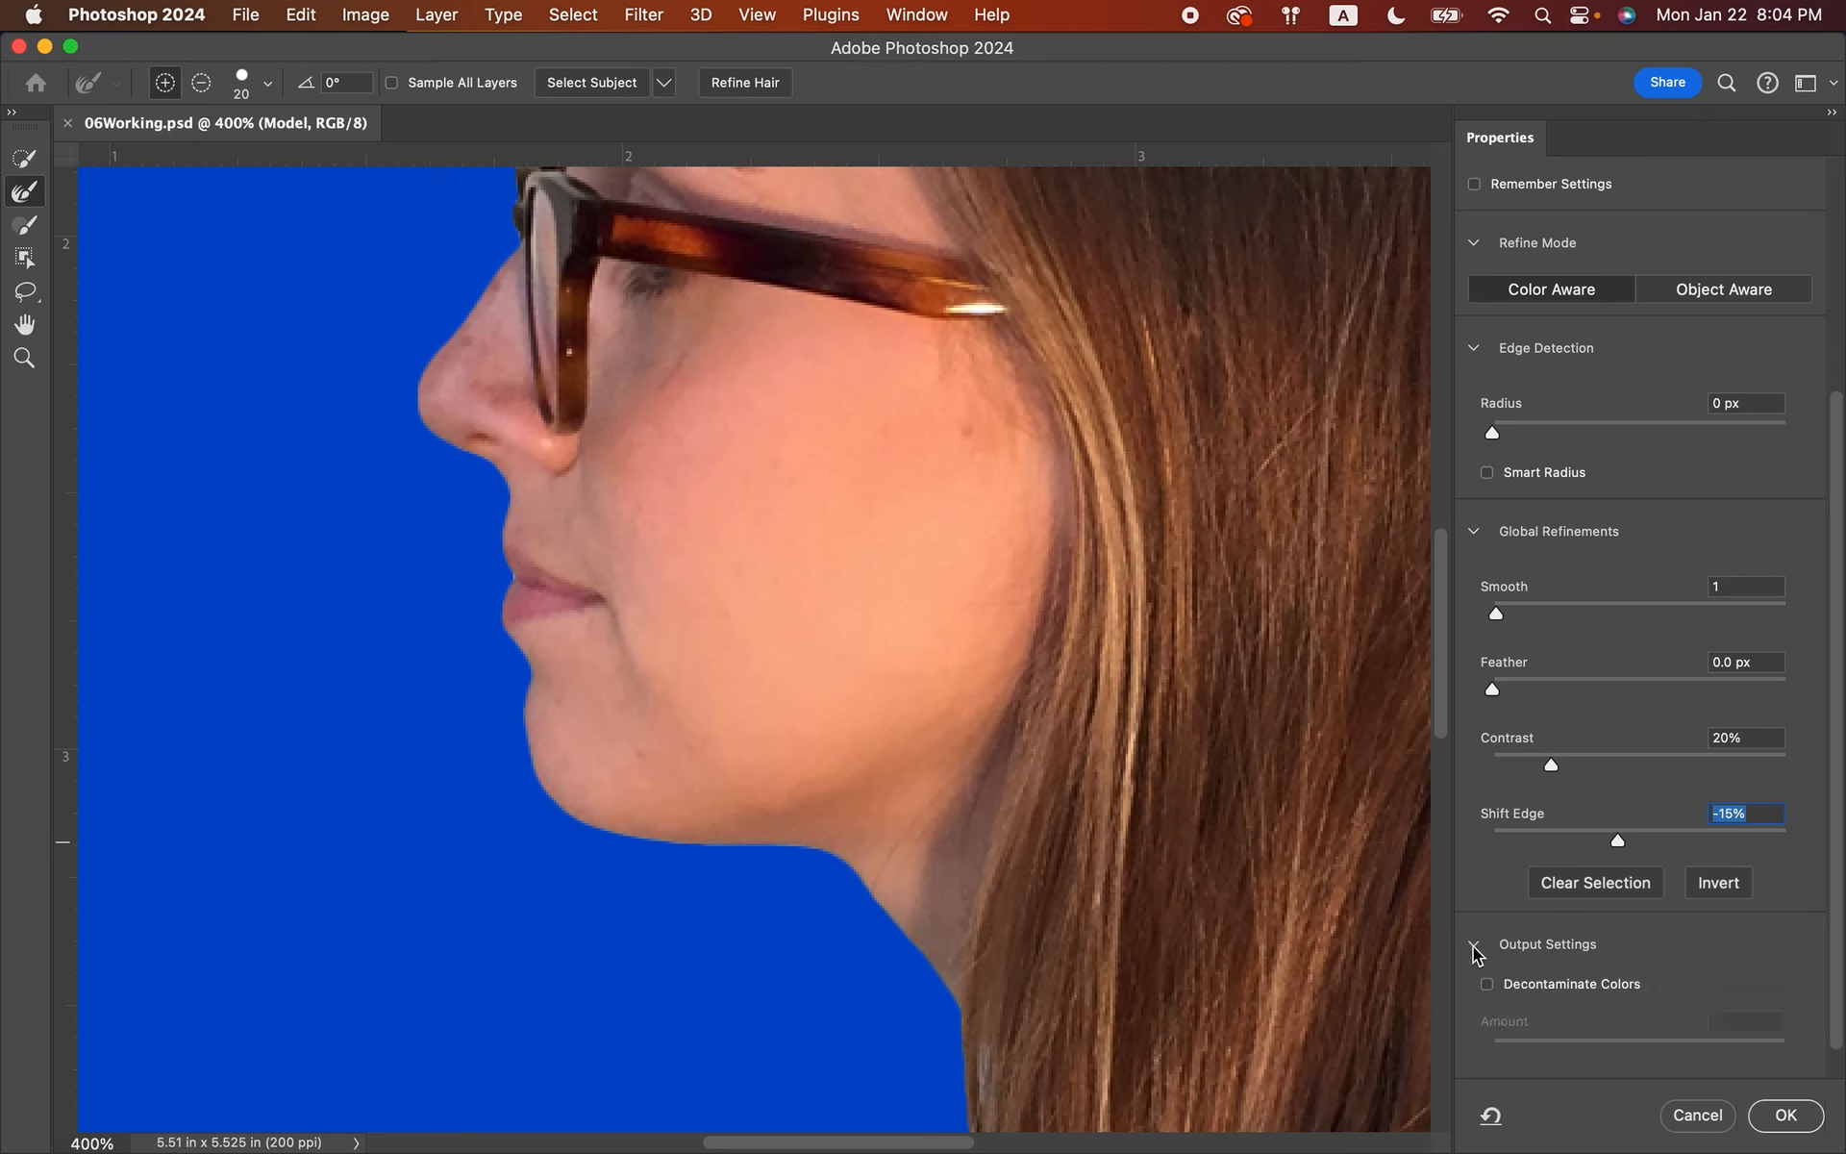
{"action": "left_click", "coordinate": [1476, 946]}
{"action": "left_click", "coordinate": [1475, 946]}
{"action": "scroll", "coordinate": [1475, 945], "scroll_direction": "down", "scroll_amount": 2}
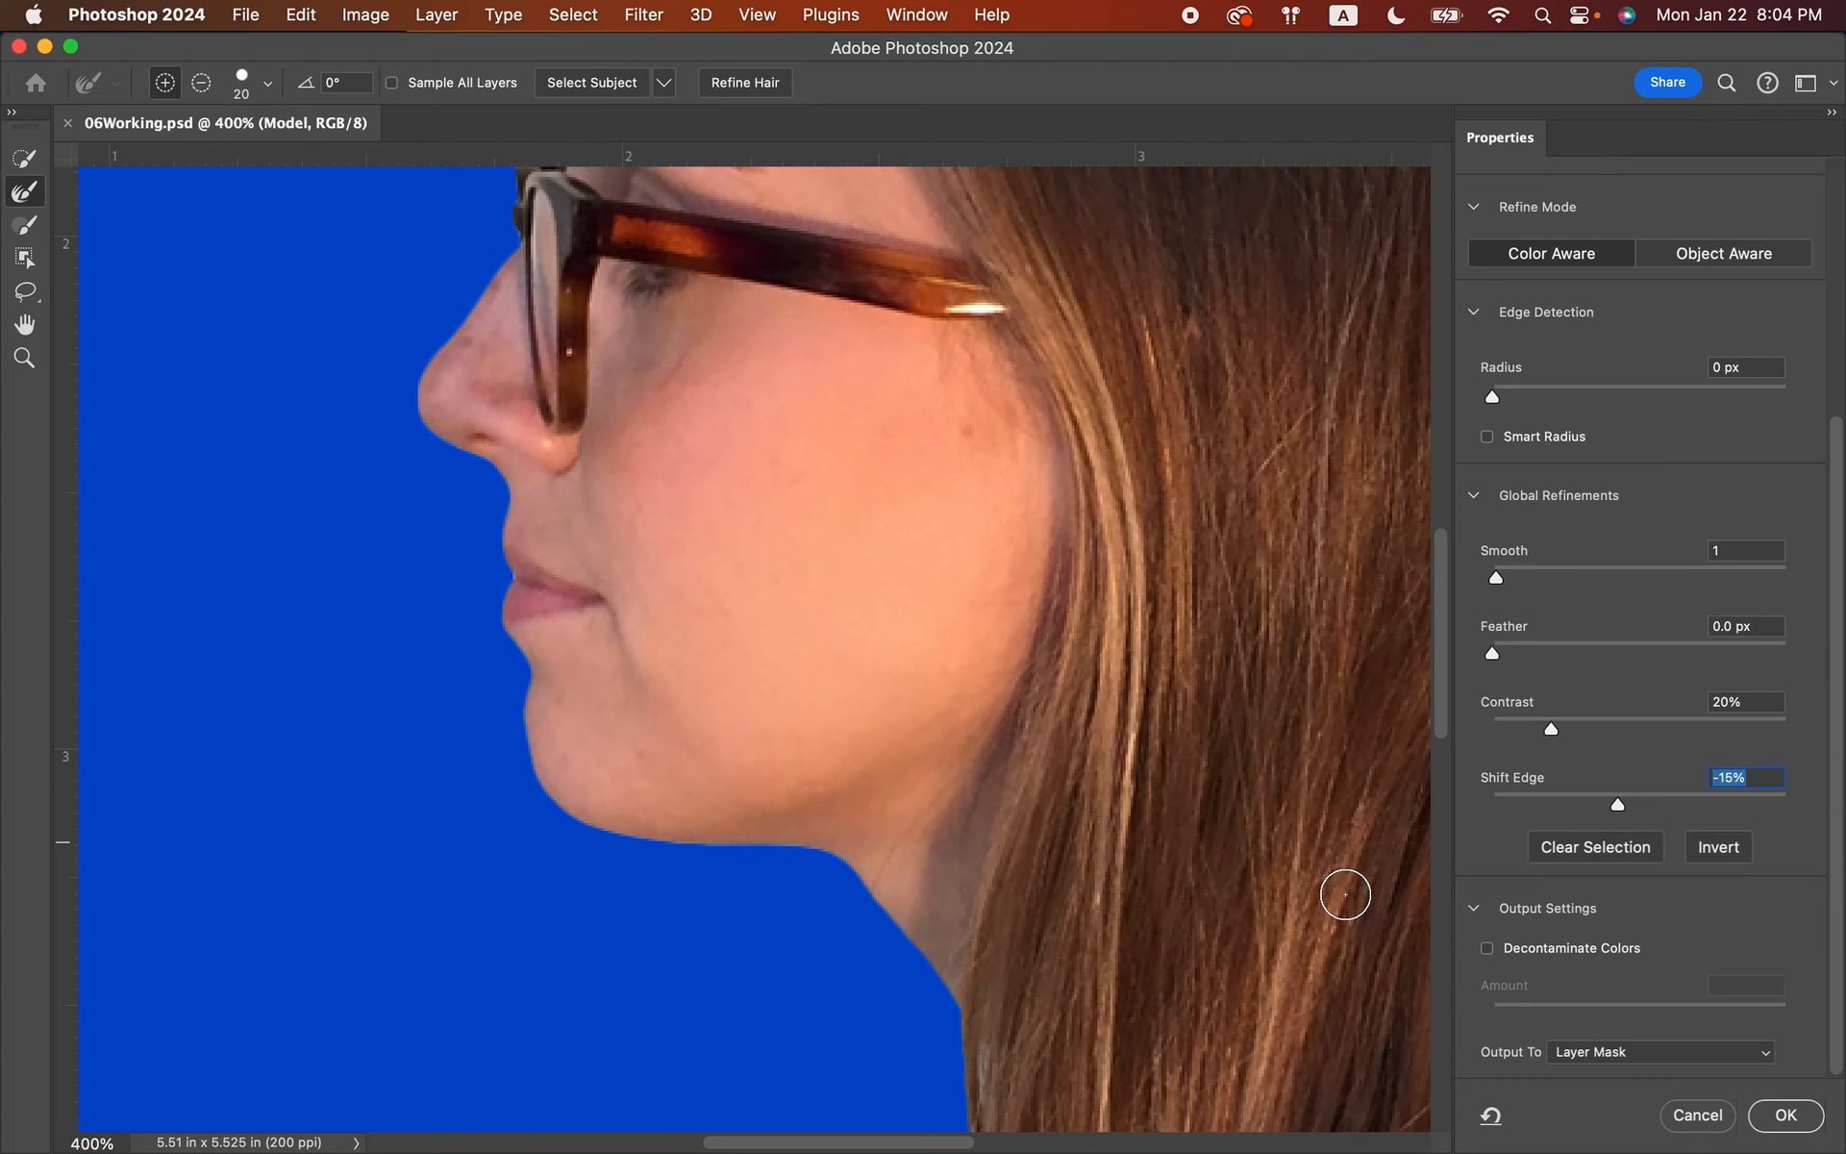
{"action": "scroll", "coordinate": [1150, 697], "scroll_direction": "up", "scroll_amount": 3}
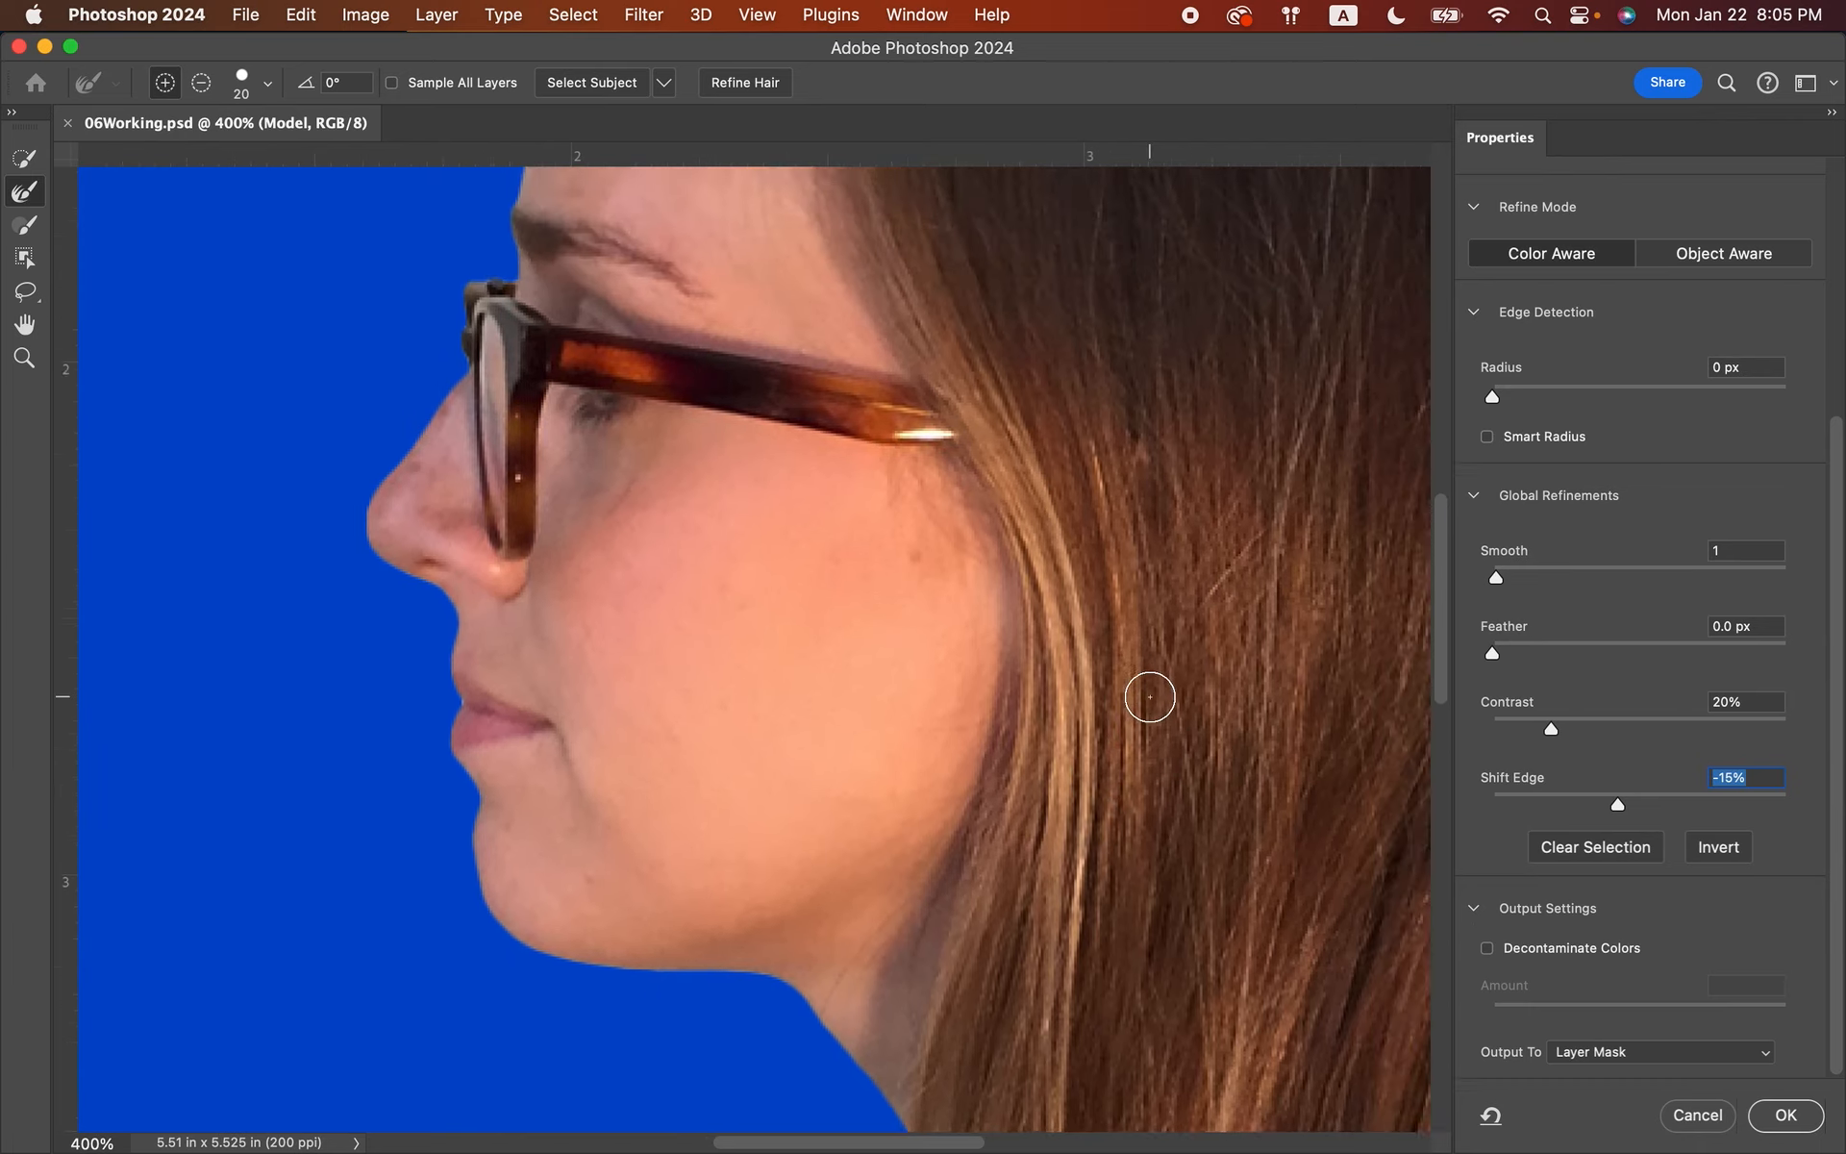
{"action": "scroll", "coordinate": [1150, 697], "scroll_direction": "up", "scroll_amount": 5}
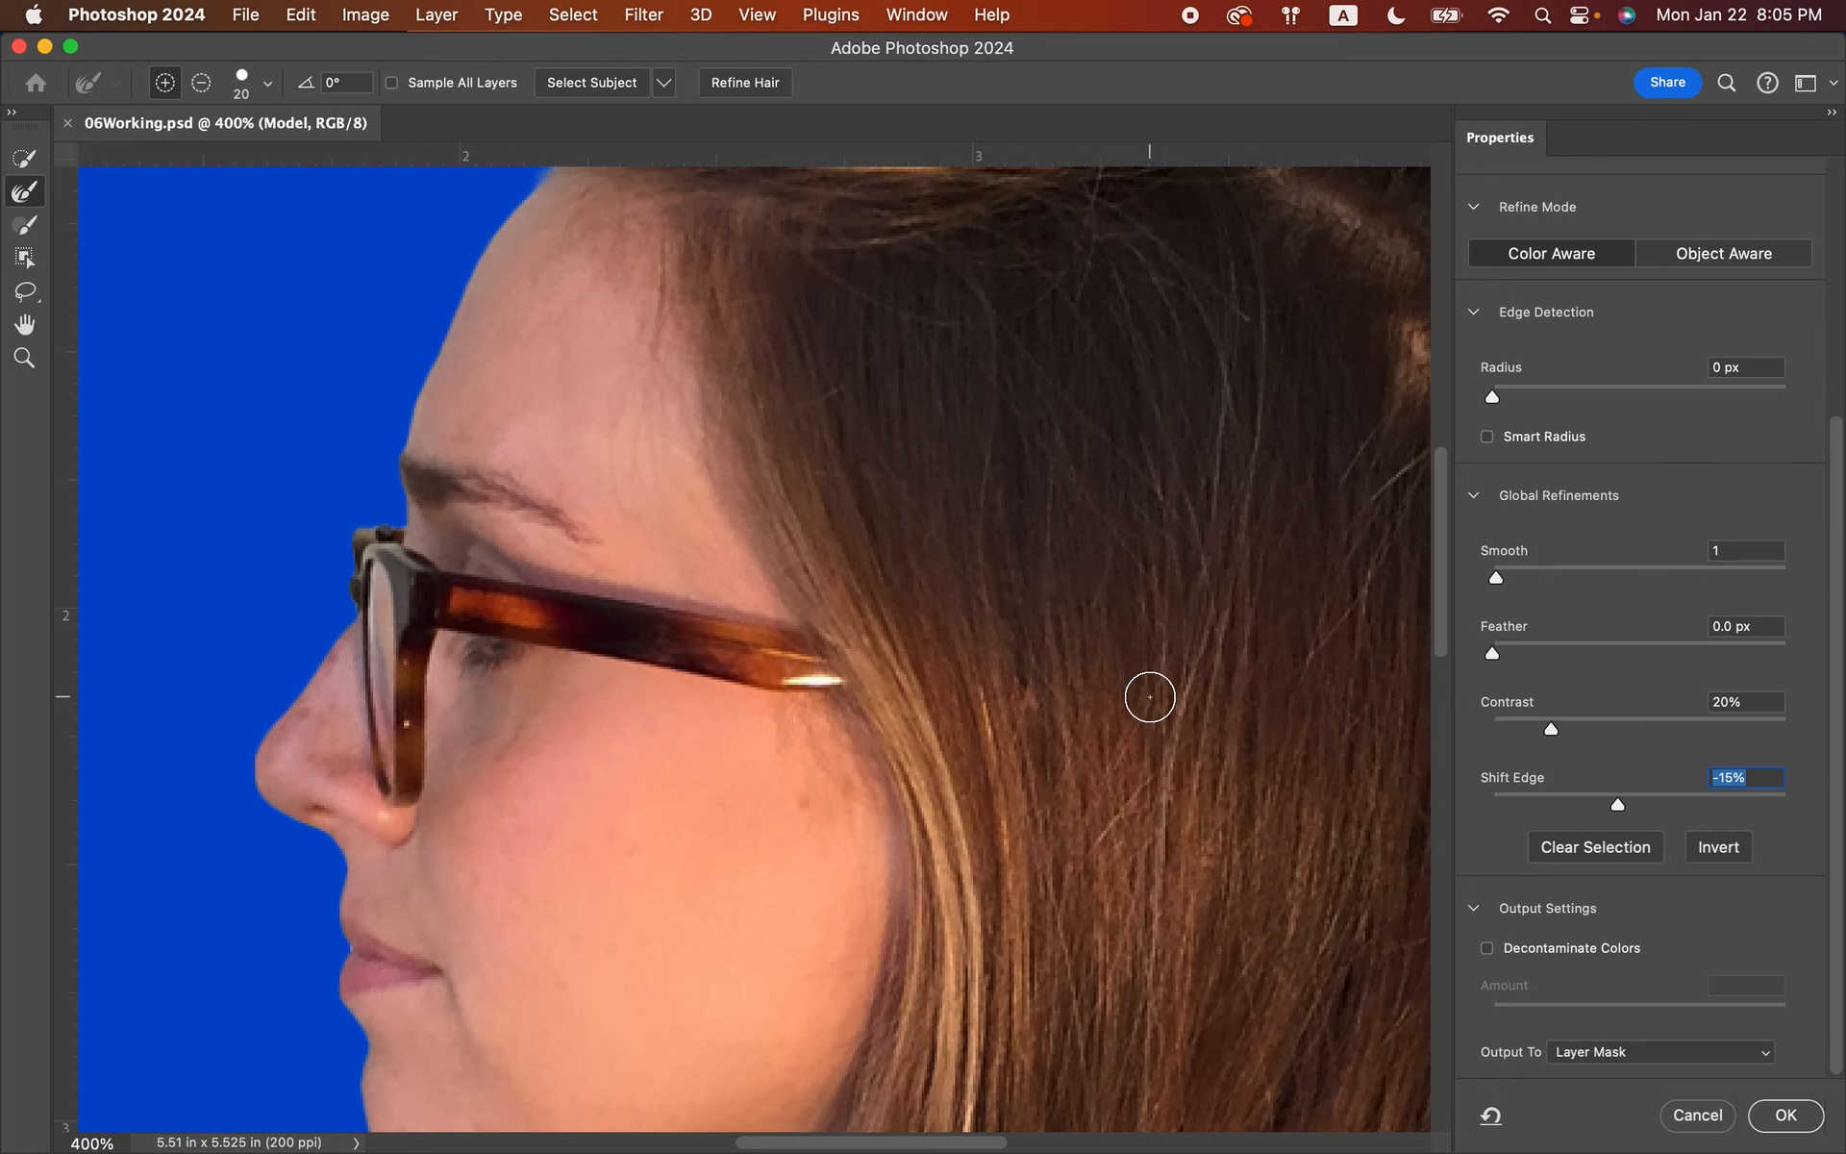
{"action": "scroll", "coordinate": [1150, 696], "scroll_direction": "down", "scroll_amount": 4}
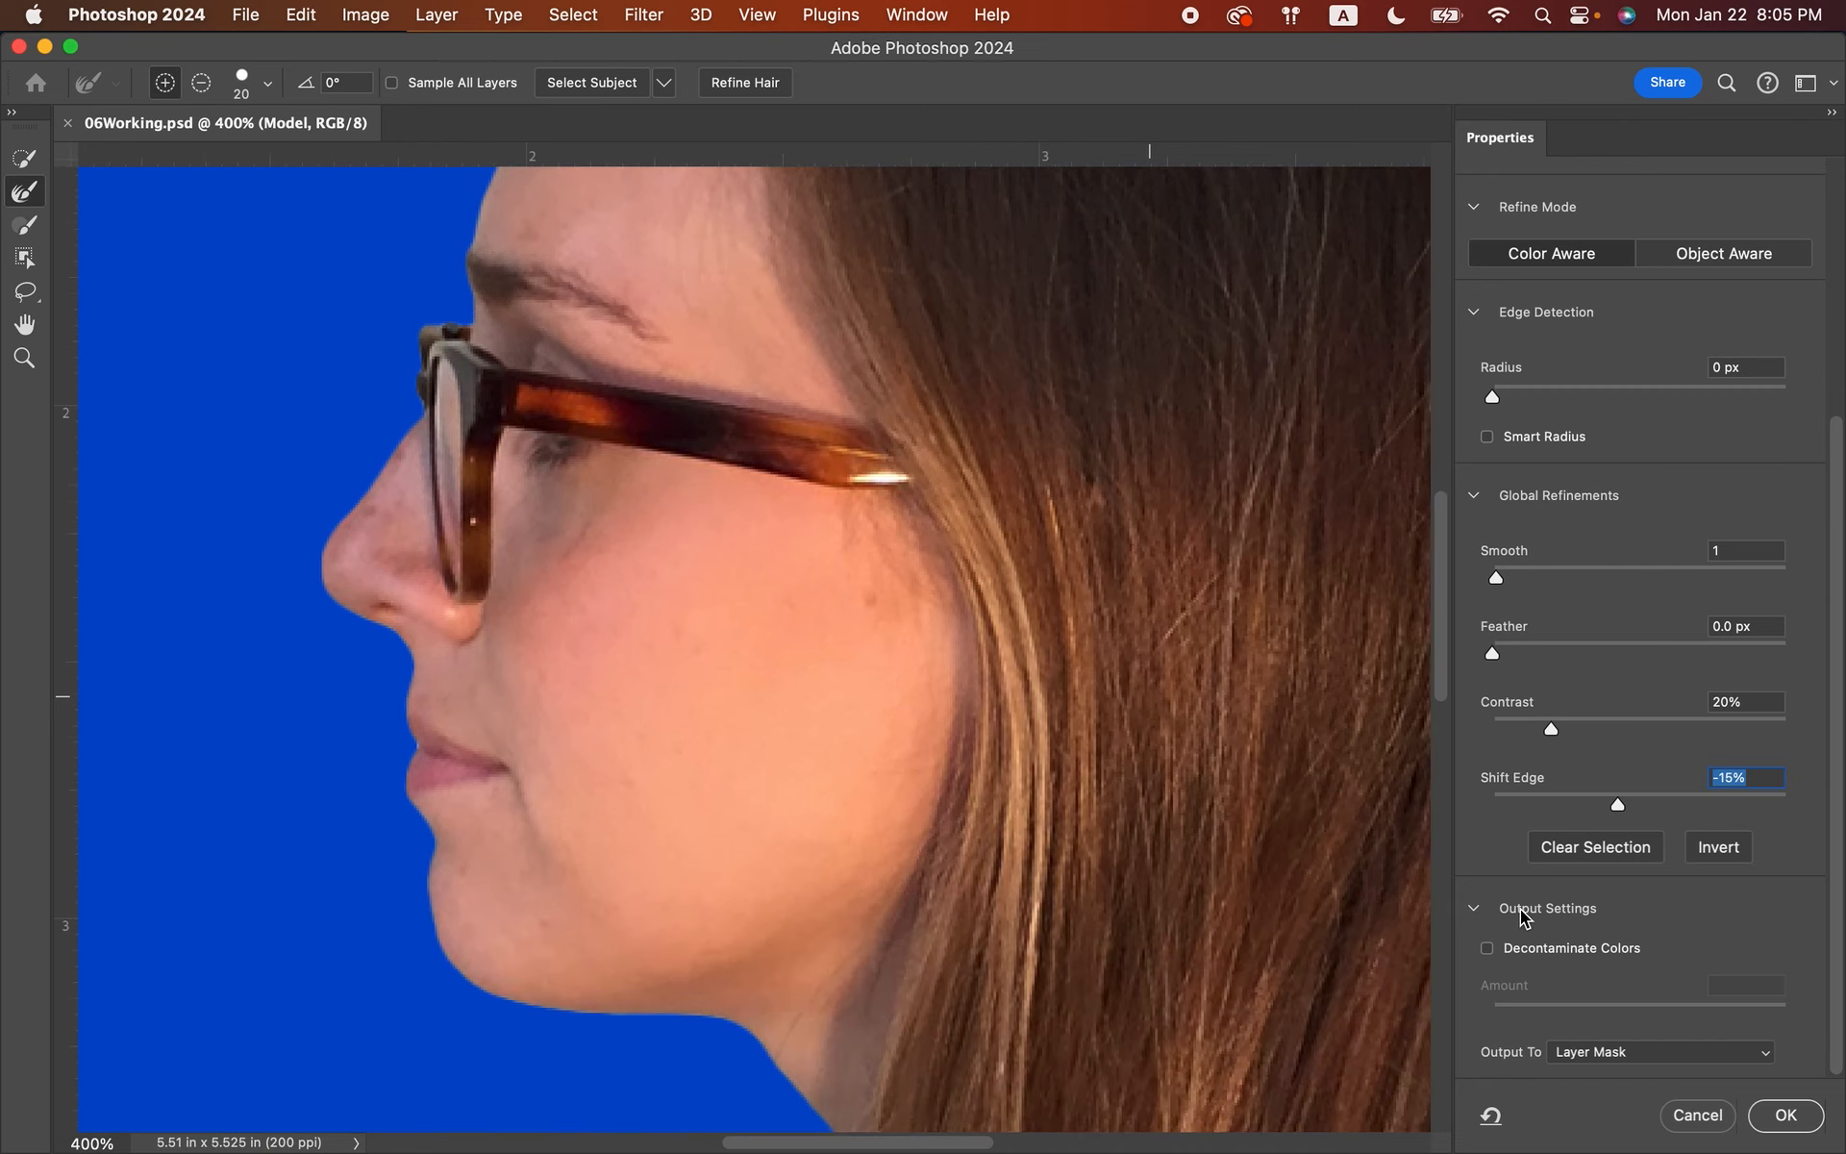
{"action": "left_click", "coordinate": [1486, 949]}
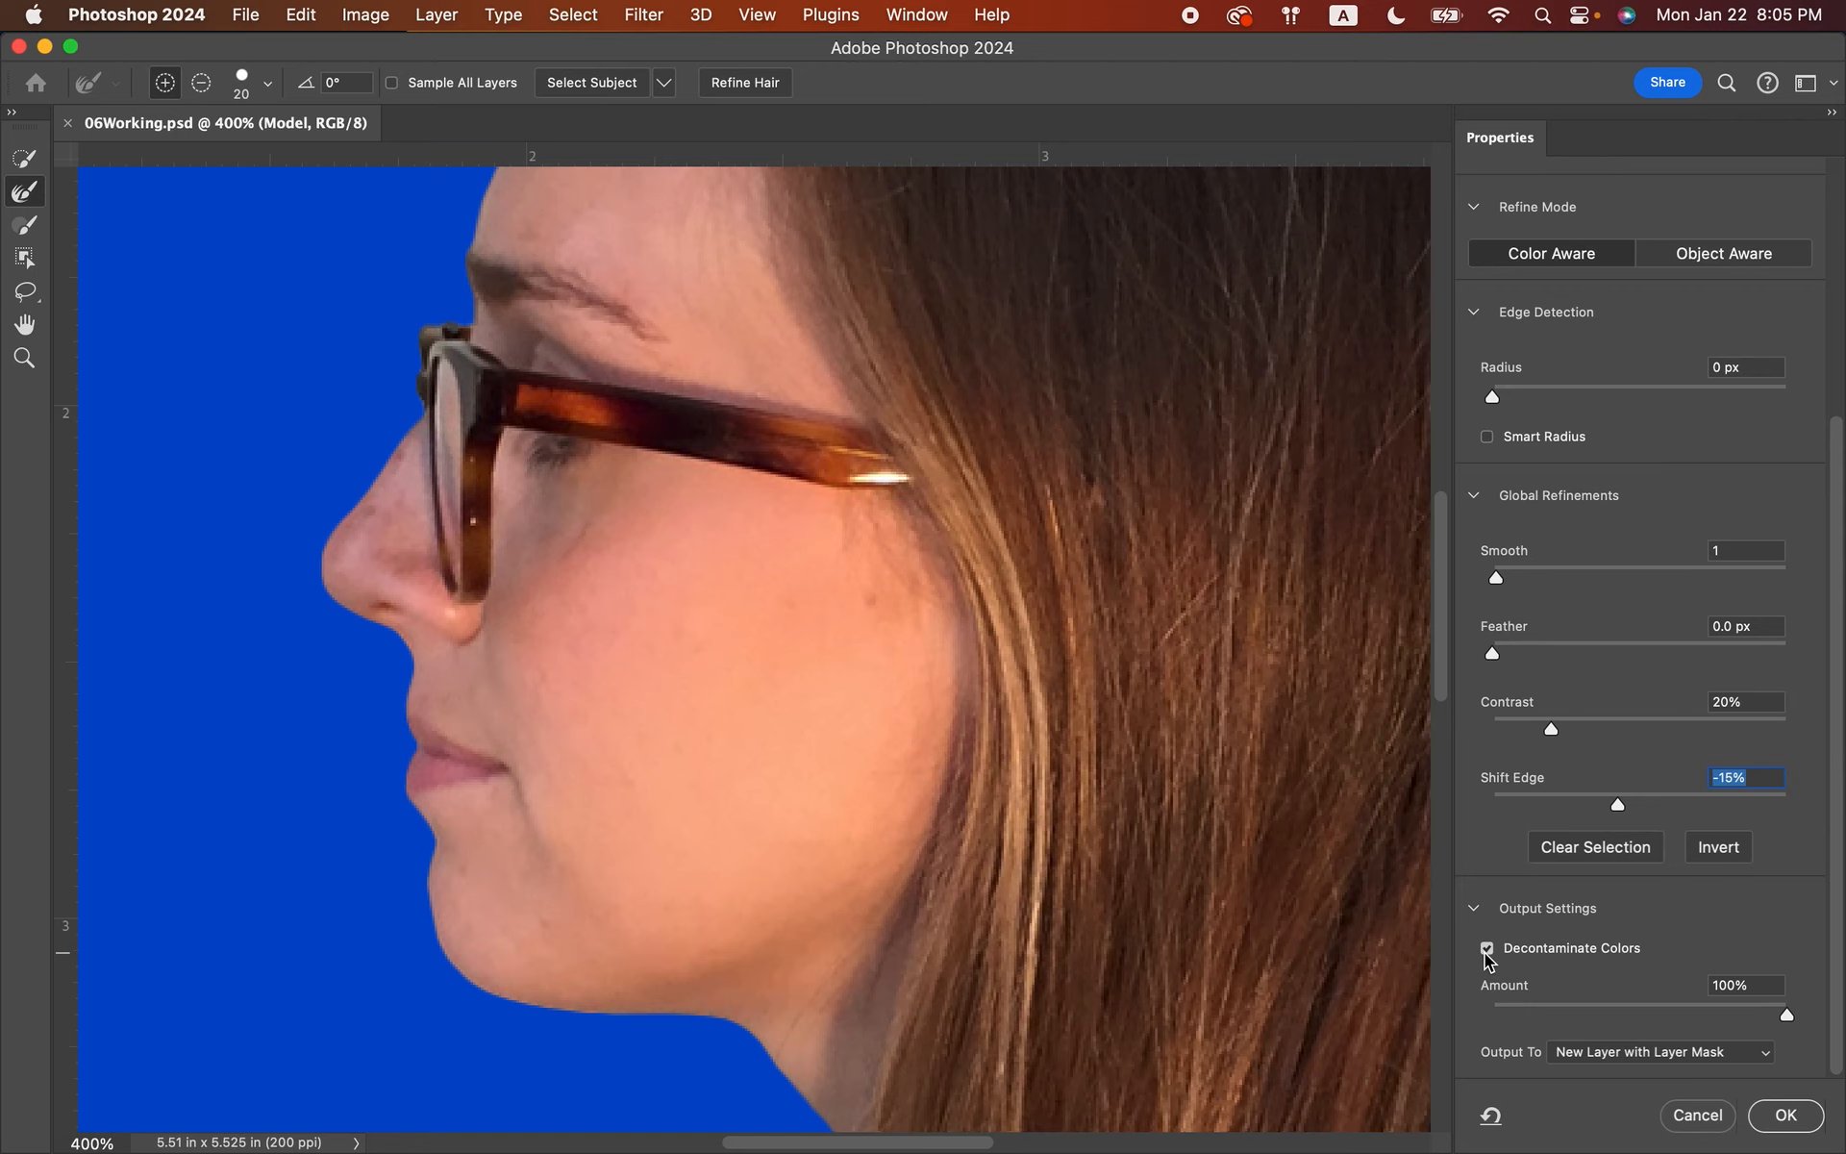
{"action": "left_click", "coordinate": [1487, 951]}
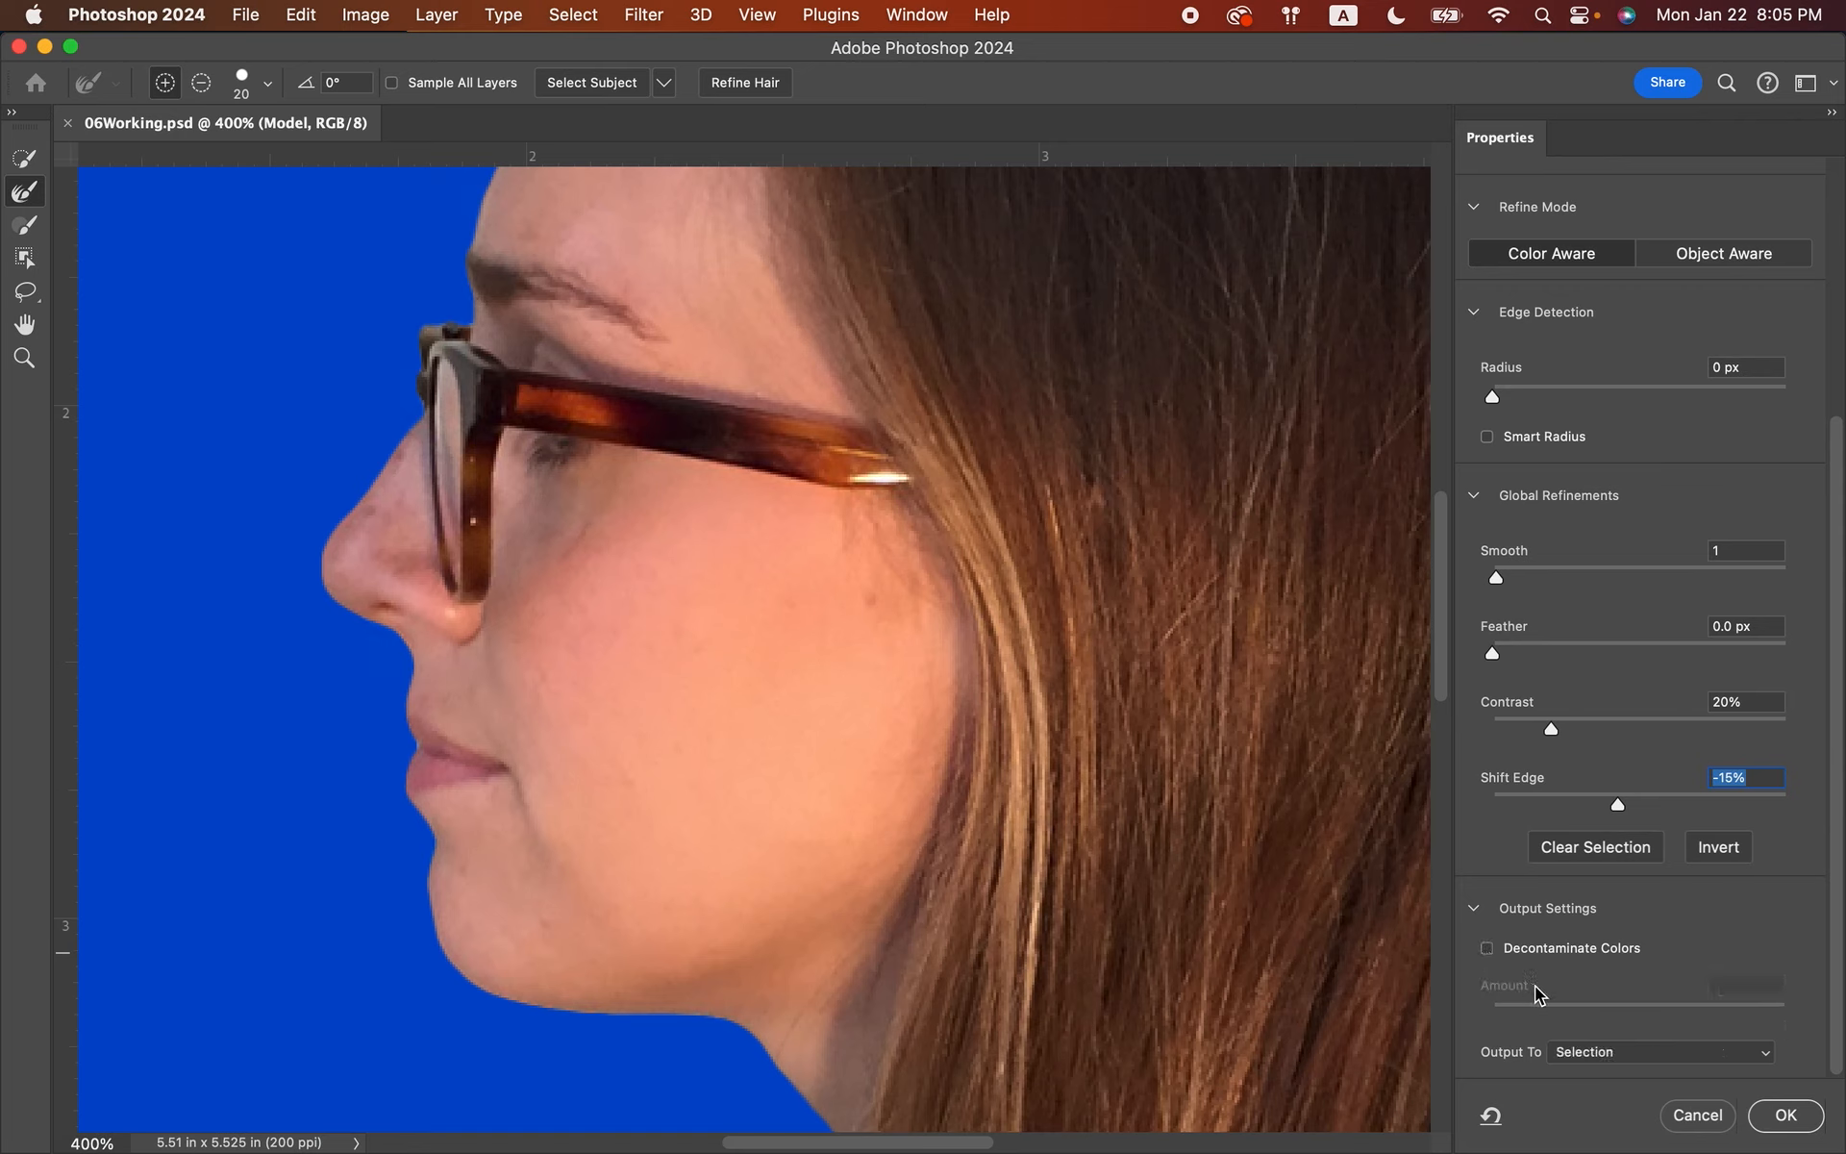
{"action": "left_click", "coordinate": [1487, 950]}
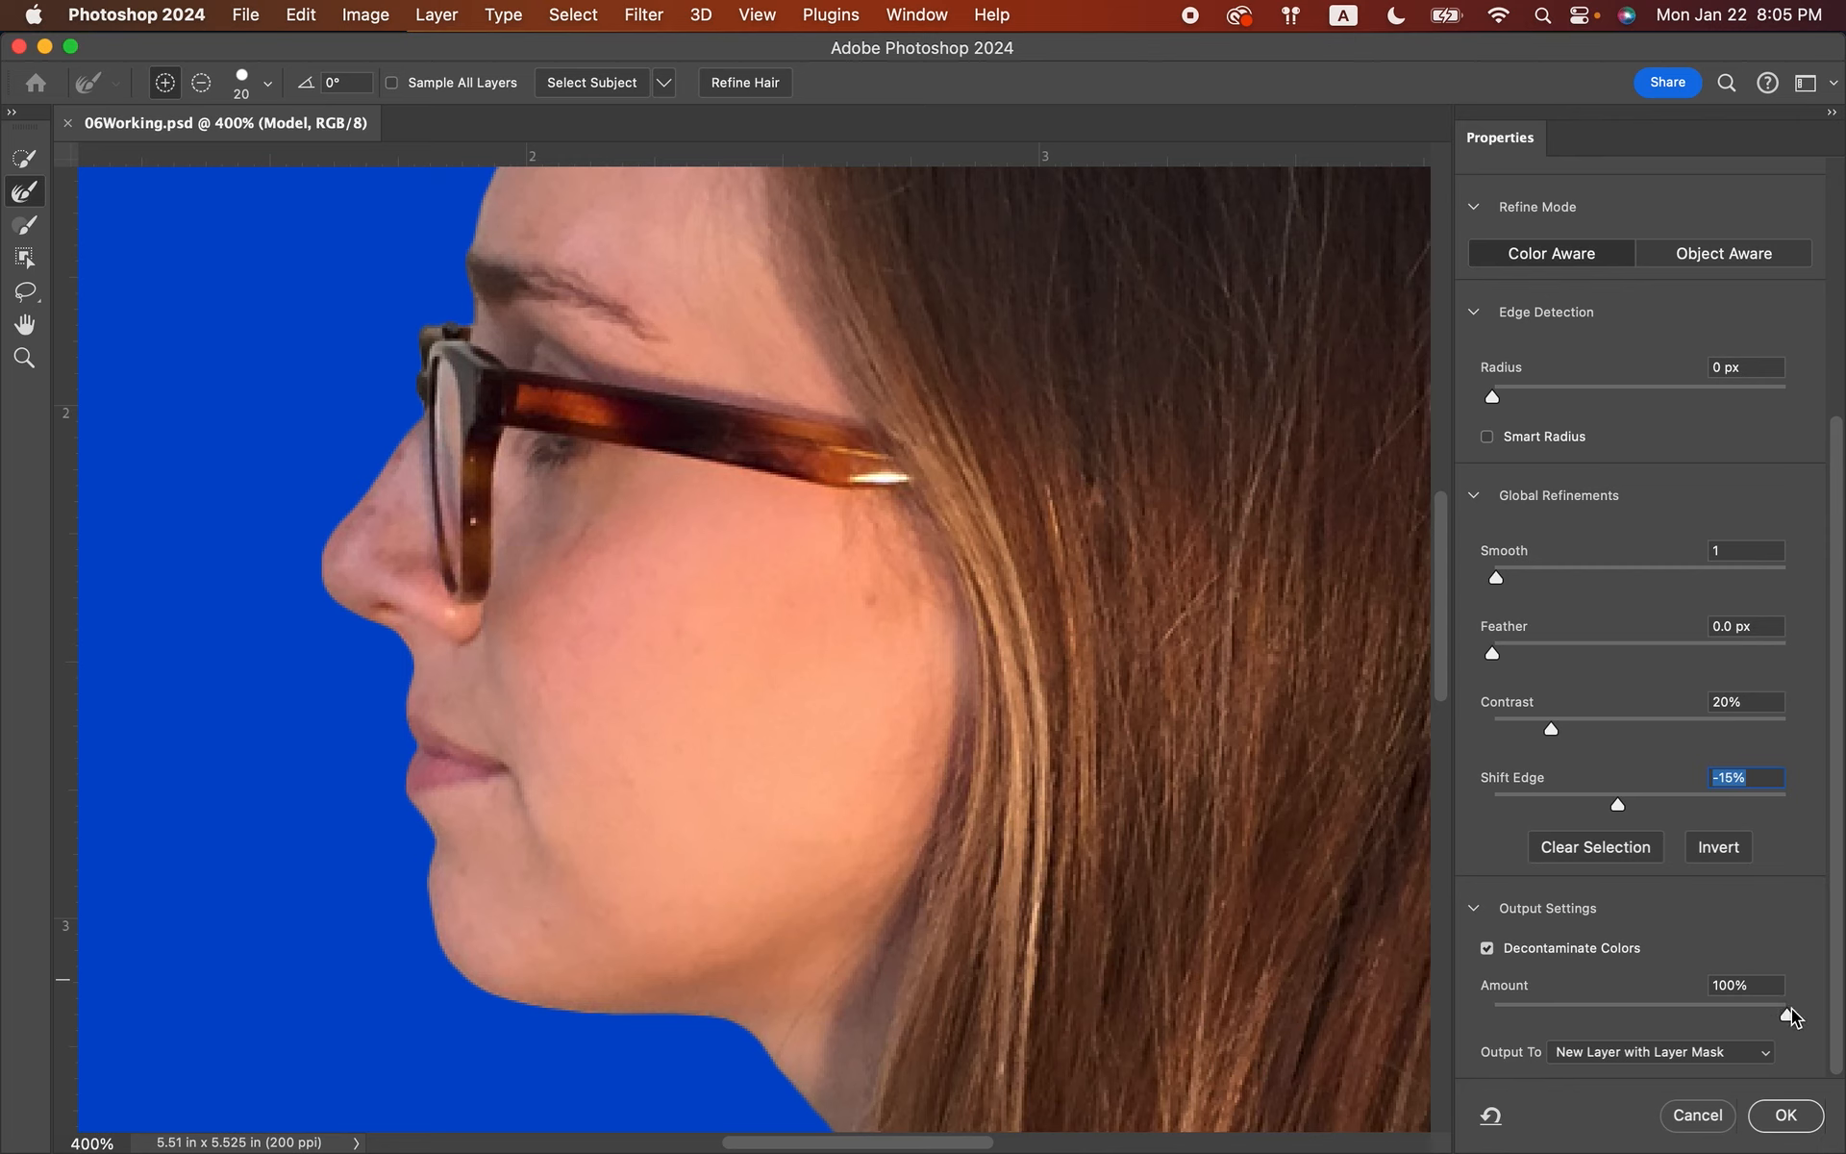
{"action": "left_click_drag", "start_coordinate": [1781, 1010], "coordinate": [1570, 1016]}
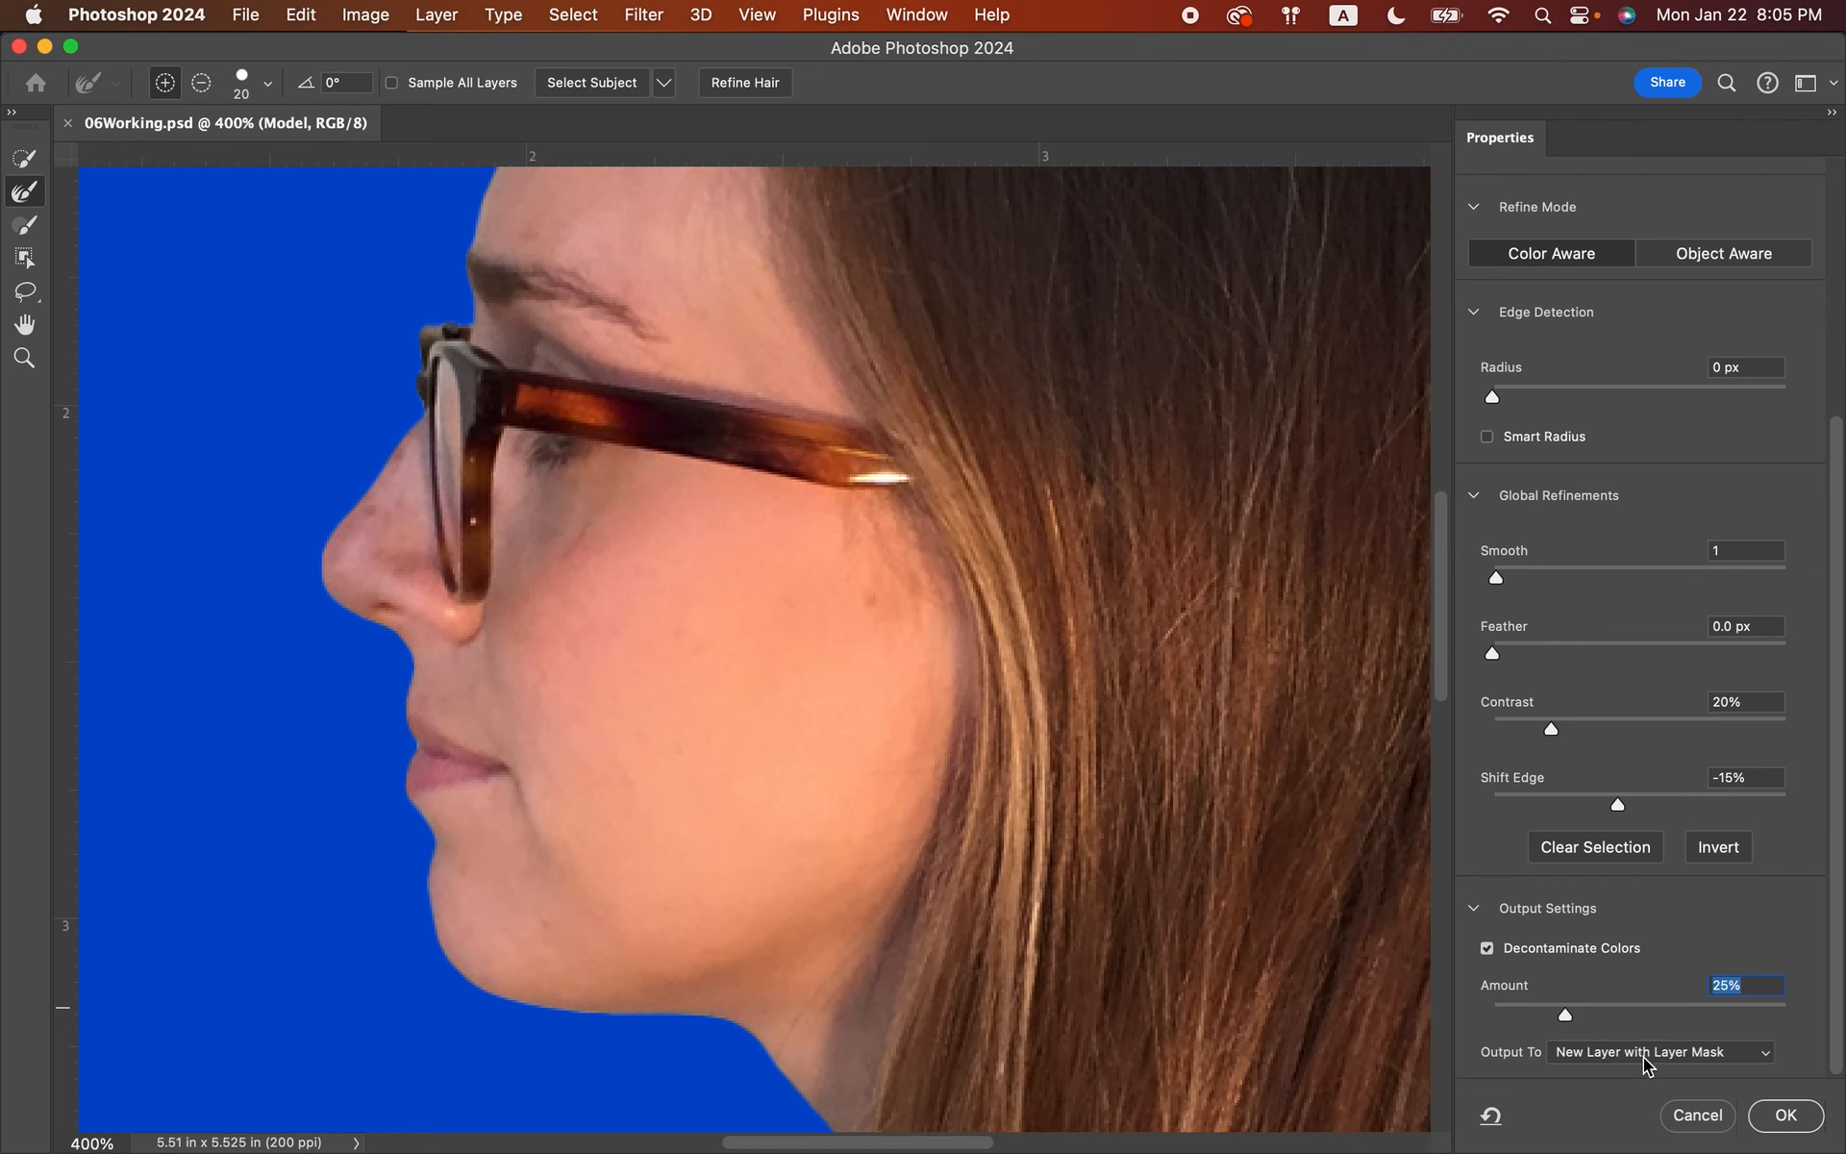
{"action": "left_click", "coordinate": [1791, 1116]}
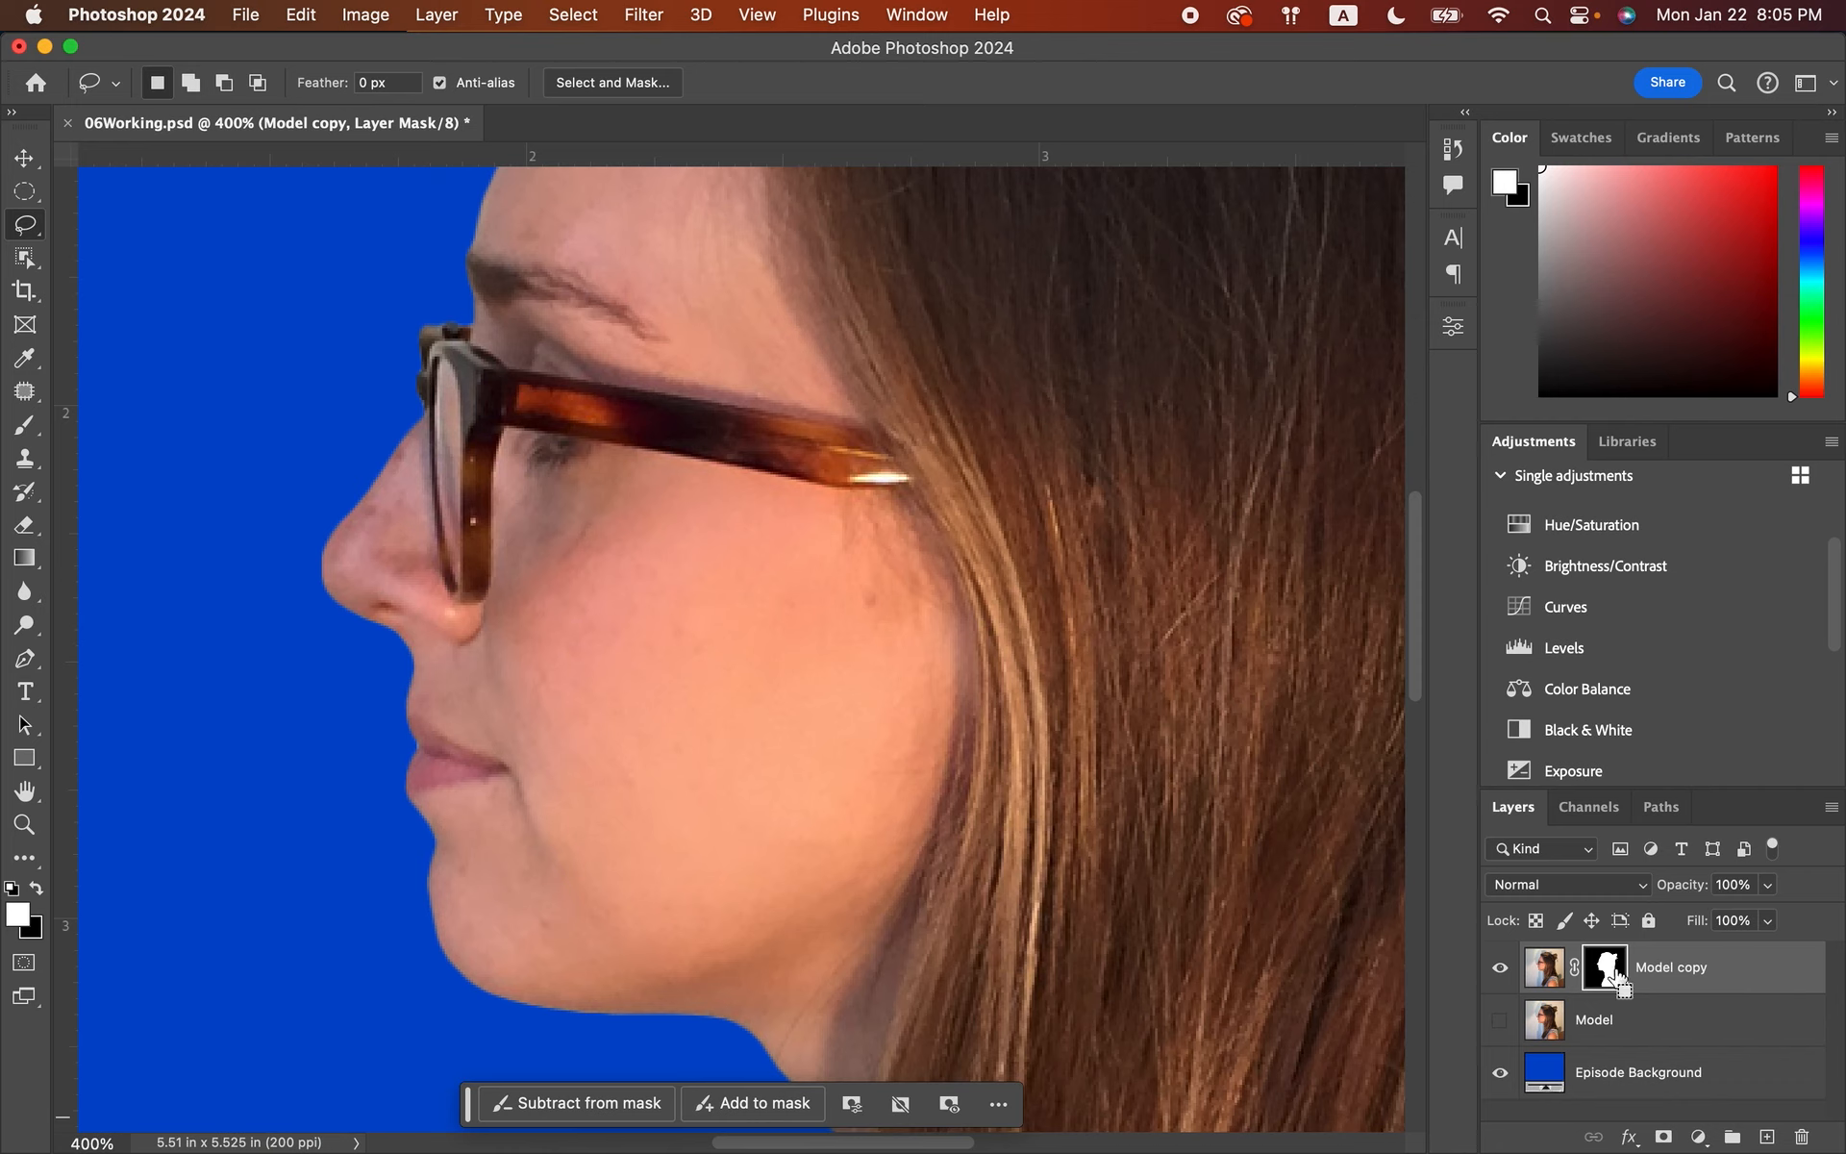
- Save the document and hide the Episode Background layer
{"action": "key", "text": "super+s"}
{"action": "left_click", "coordinate": [1500, 1075]}
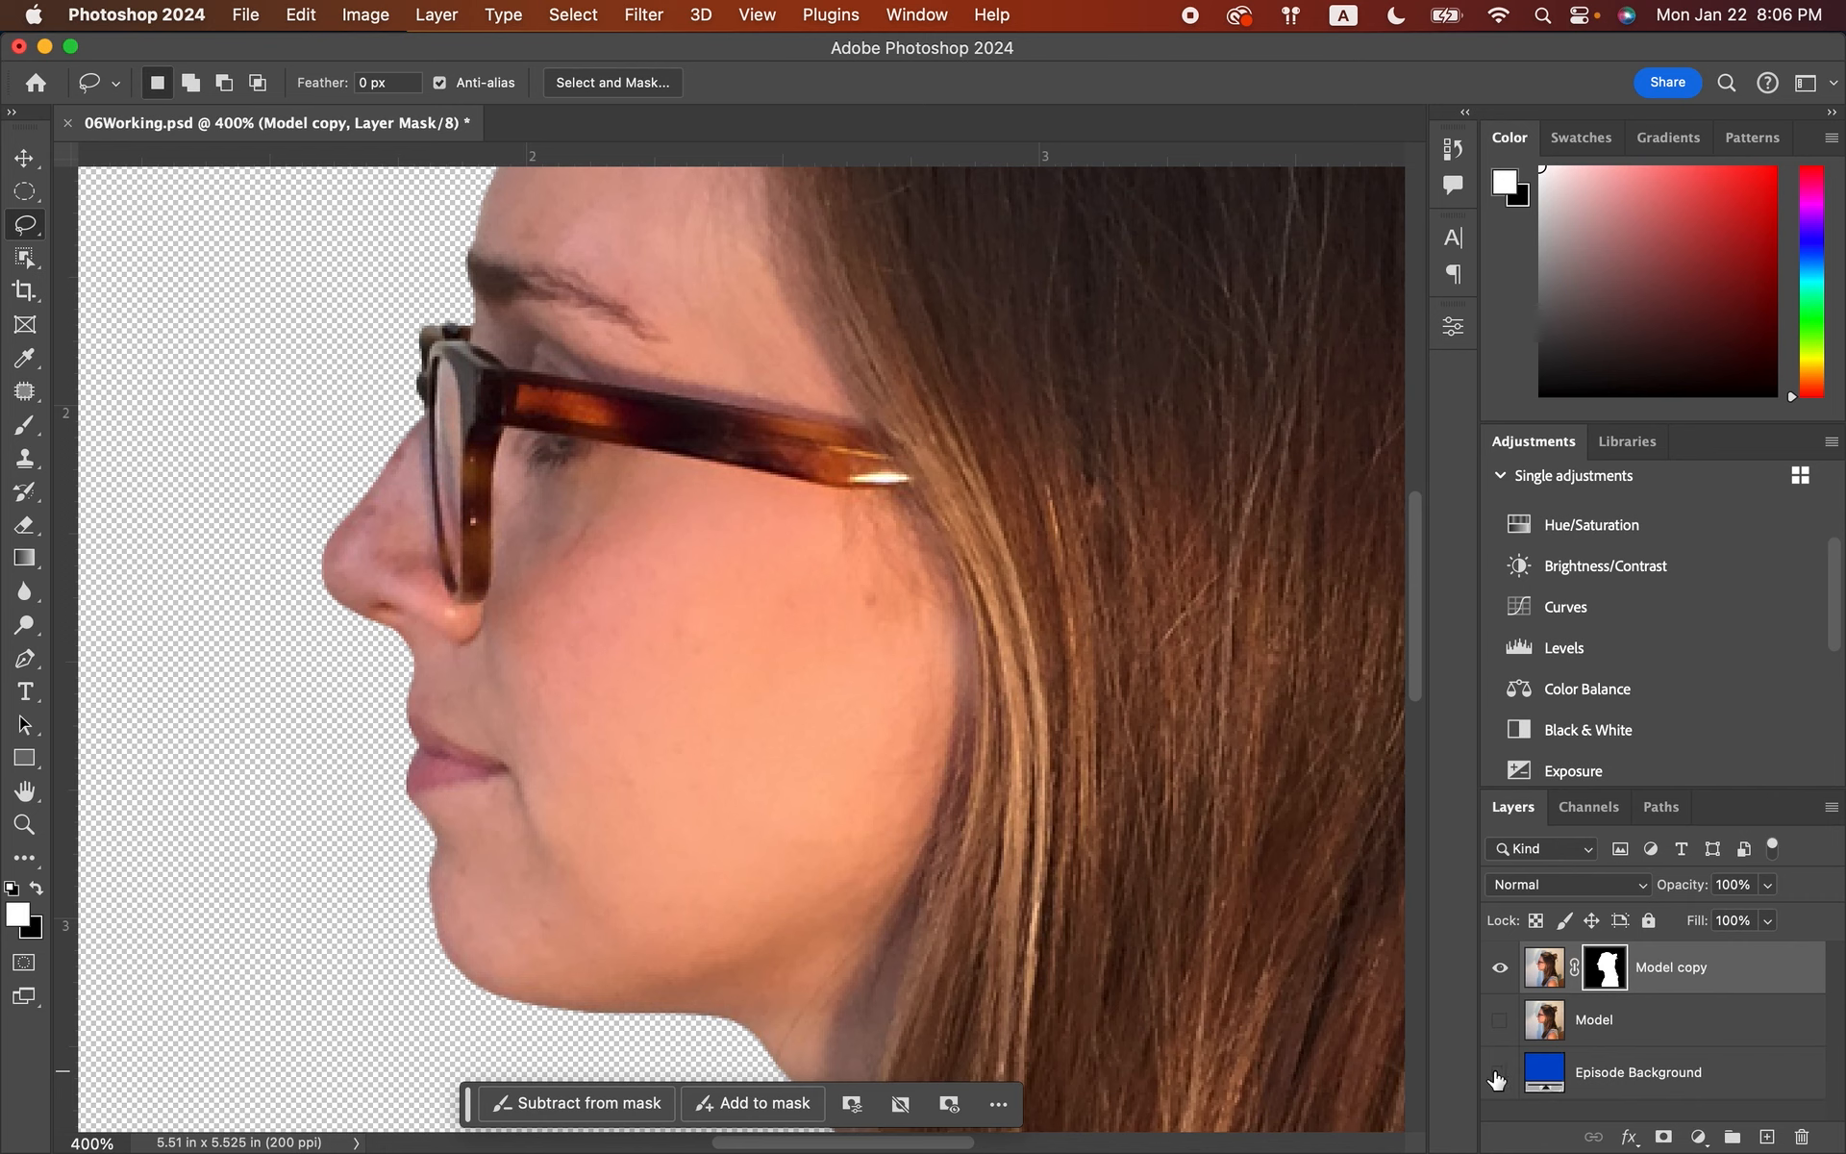
- Enter Quick Mask mode on the Model copy layer's image and set the Brush tool to 100% hardness
{"action": "left_click", "coordinate": [1722, 970]}
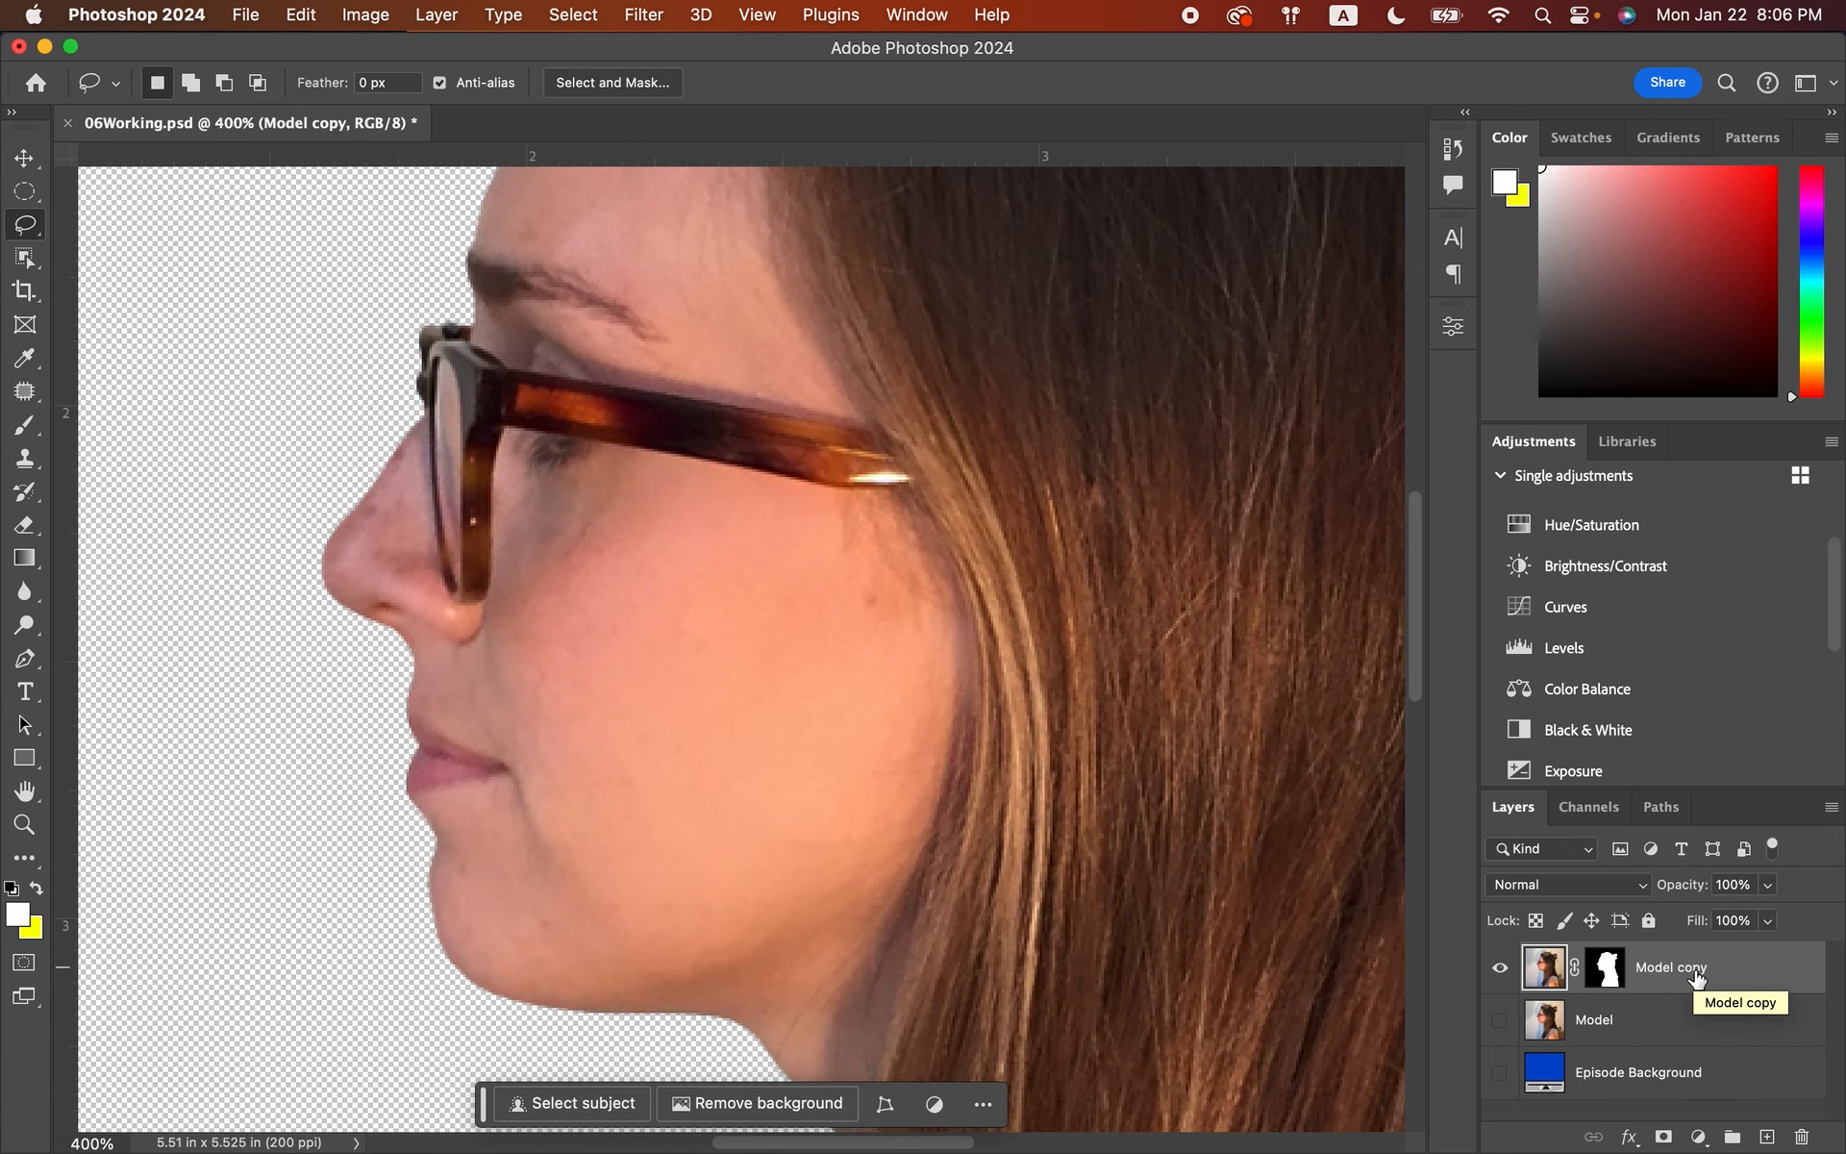
{"action": "left_click", "coordinate": [24, 965]}
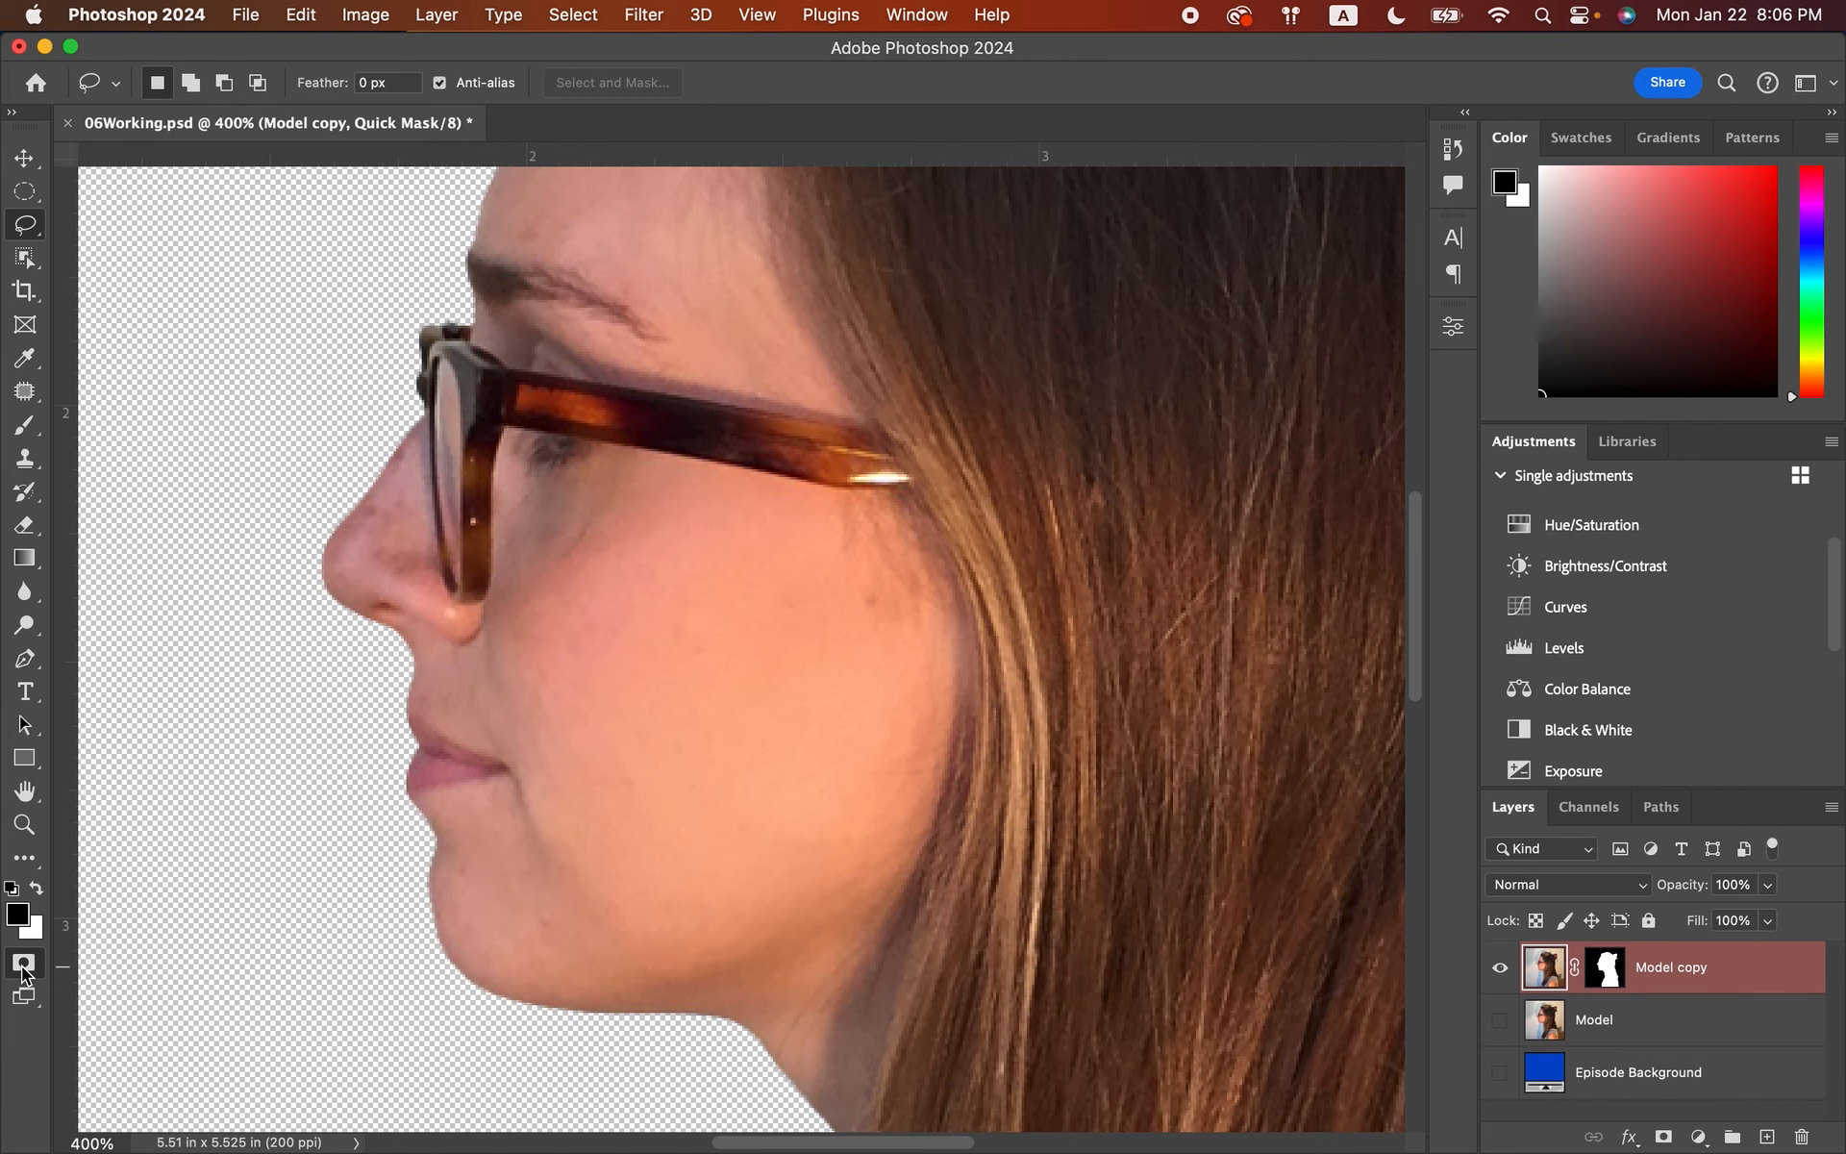
{"action": "left_click", "coordinate": [26, 431]}
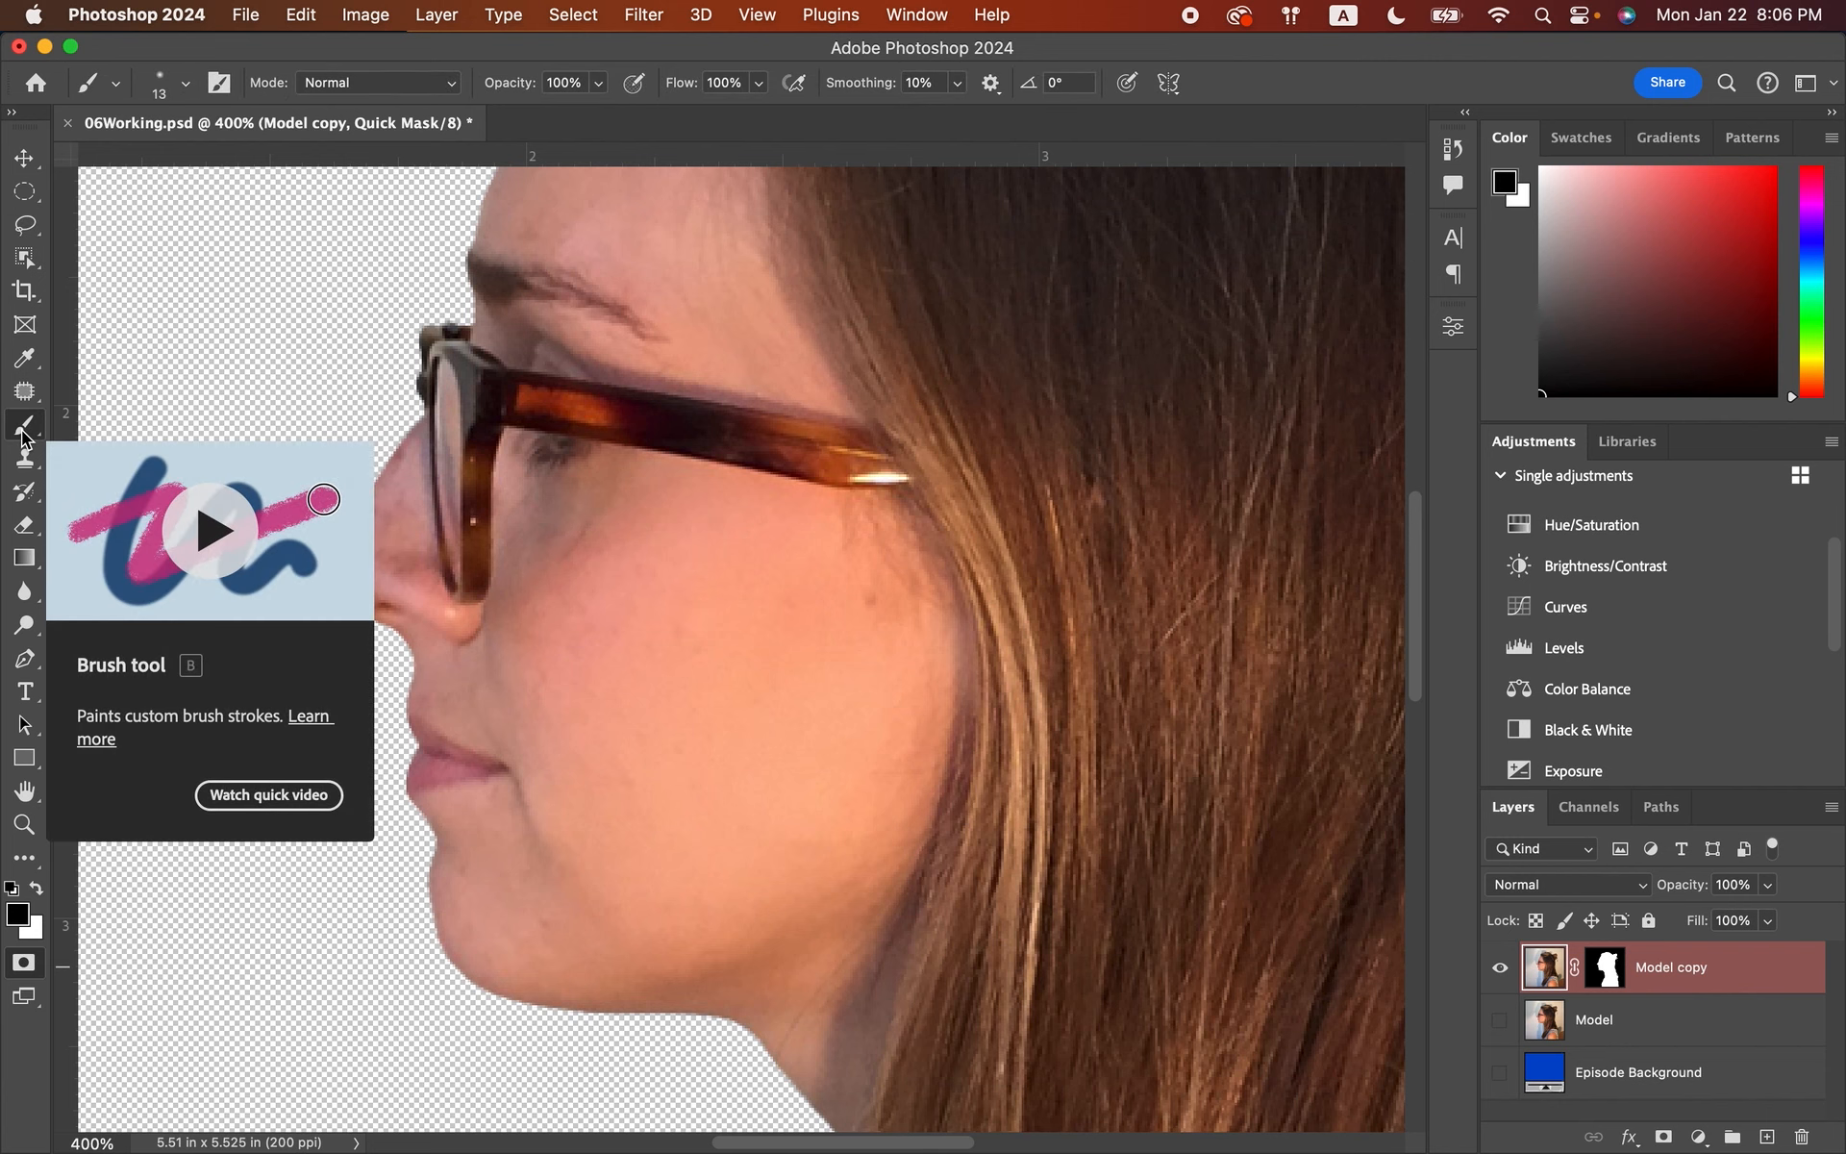
{"action": "left_click", "coordinate": [185, 94]}
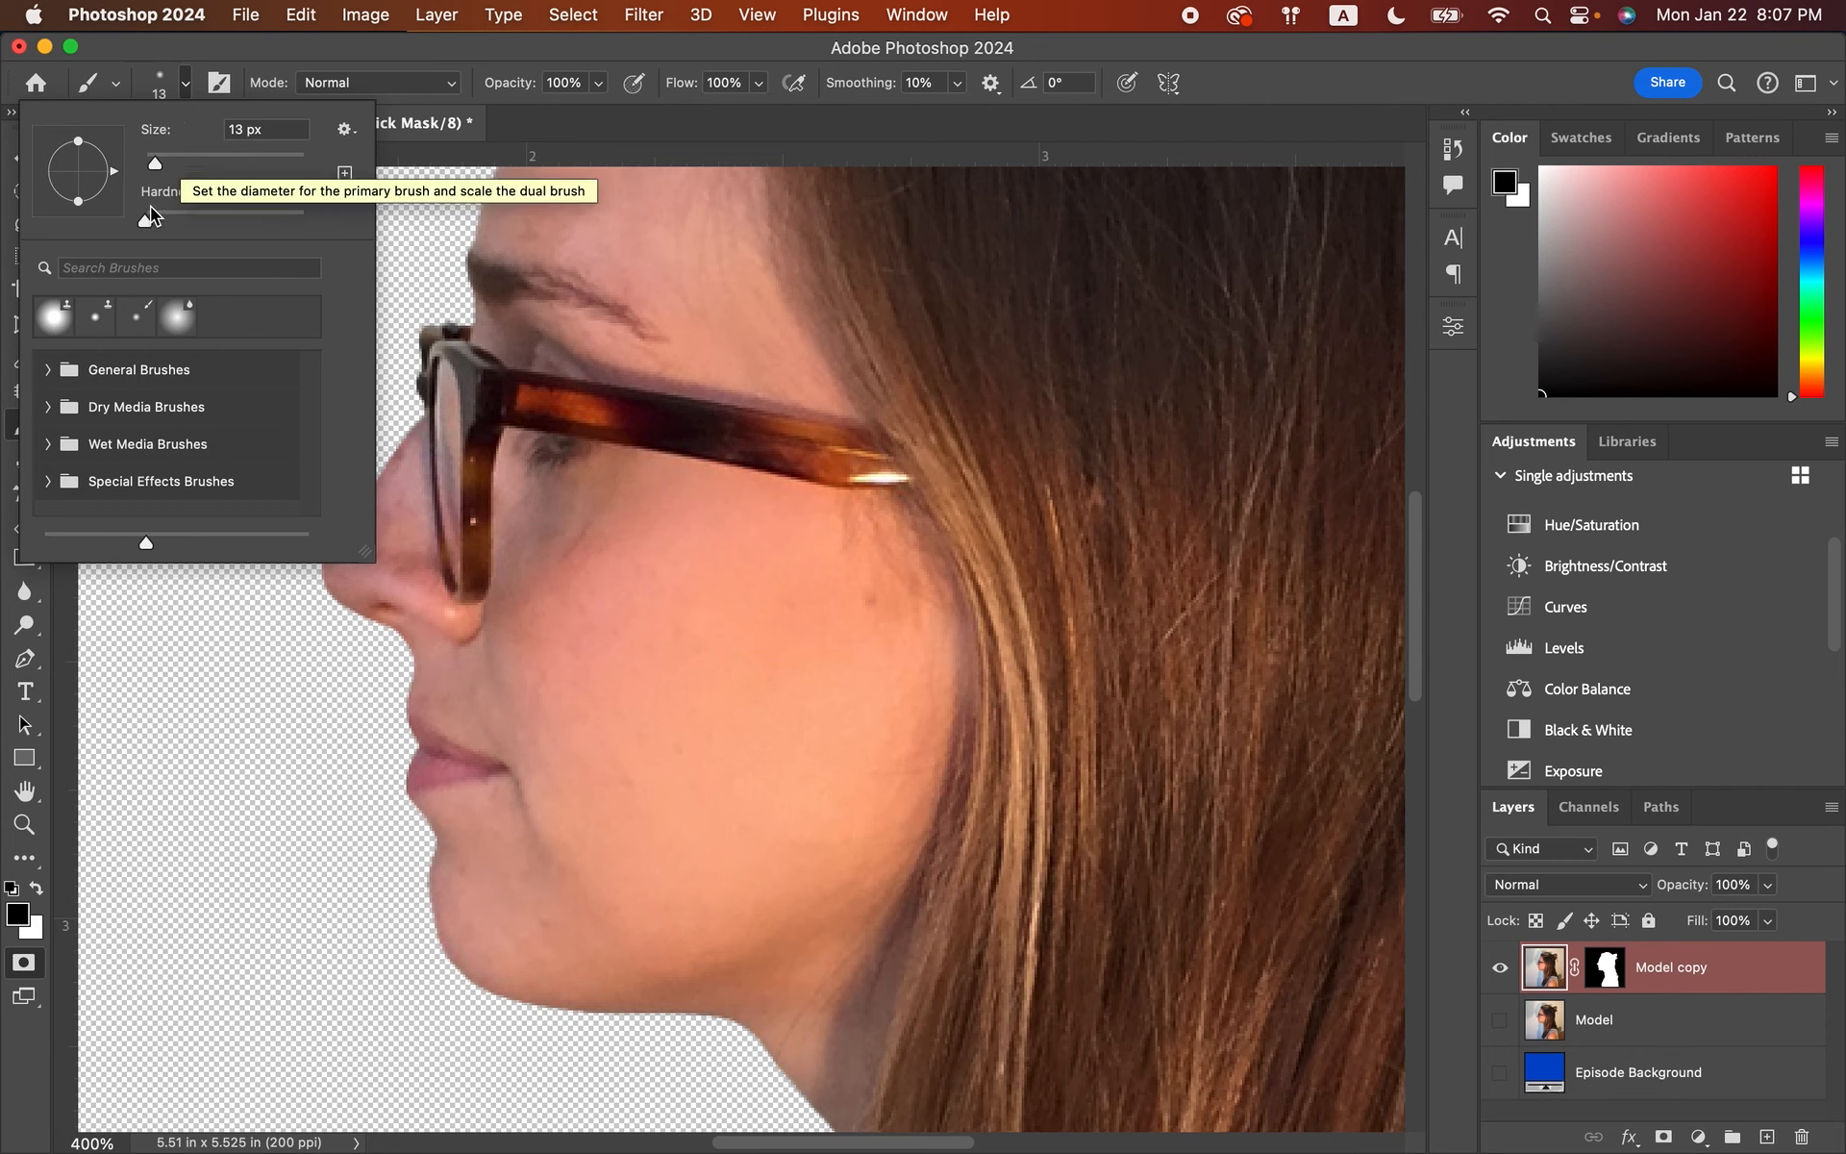
{"action": "left_click_drag", "start_coordinate": [145, 221], "coordinate": [310, 231]}
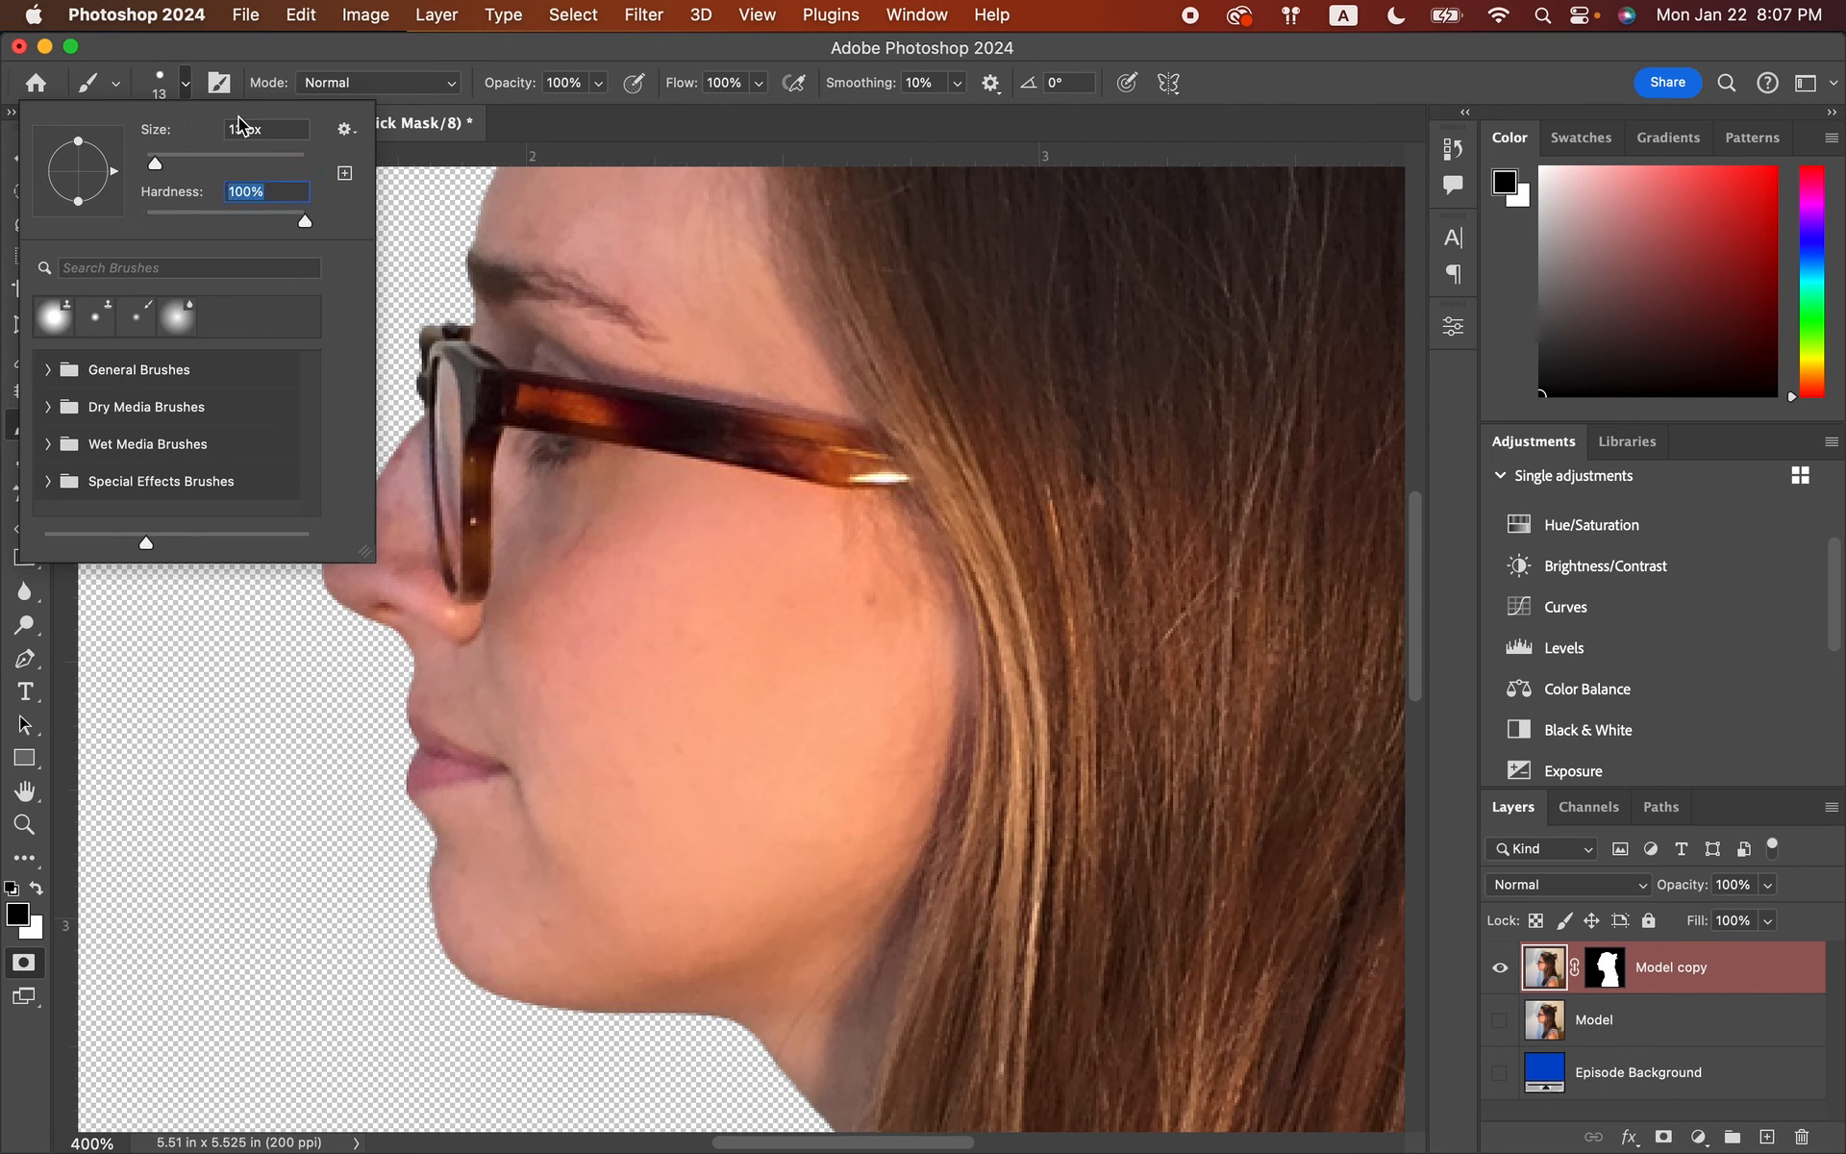
{"action": "left_click", "coordinate": [188, 87]}
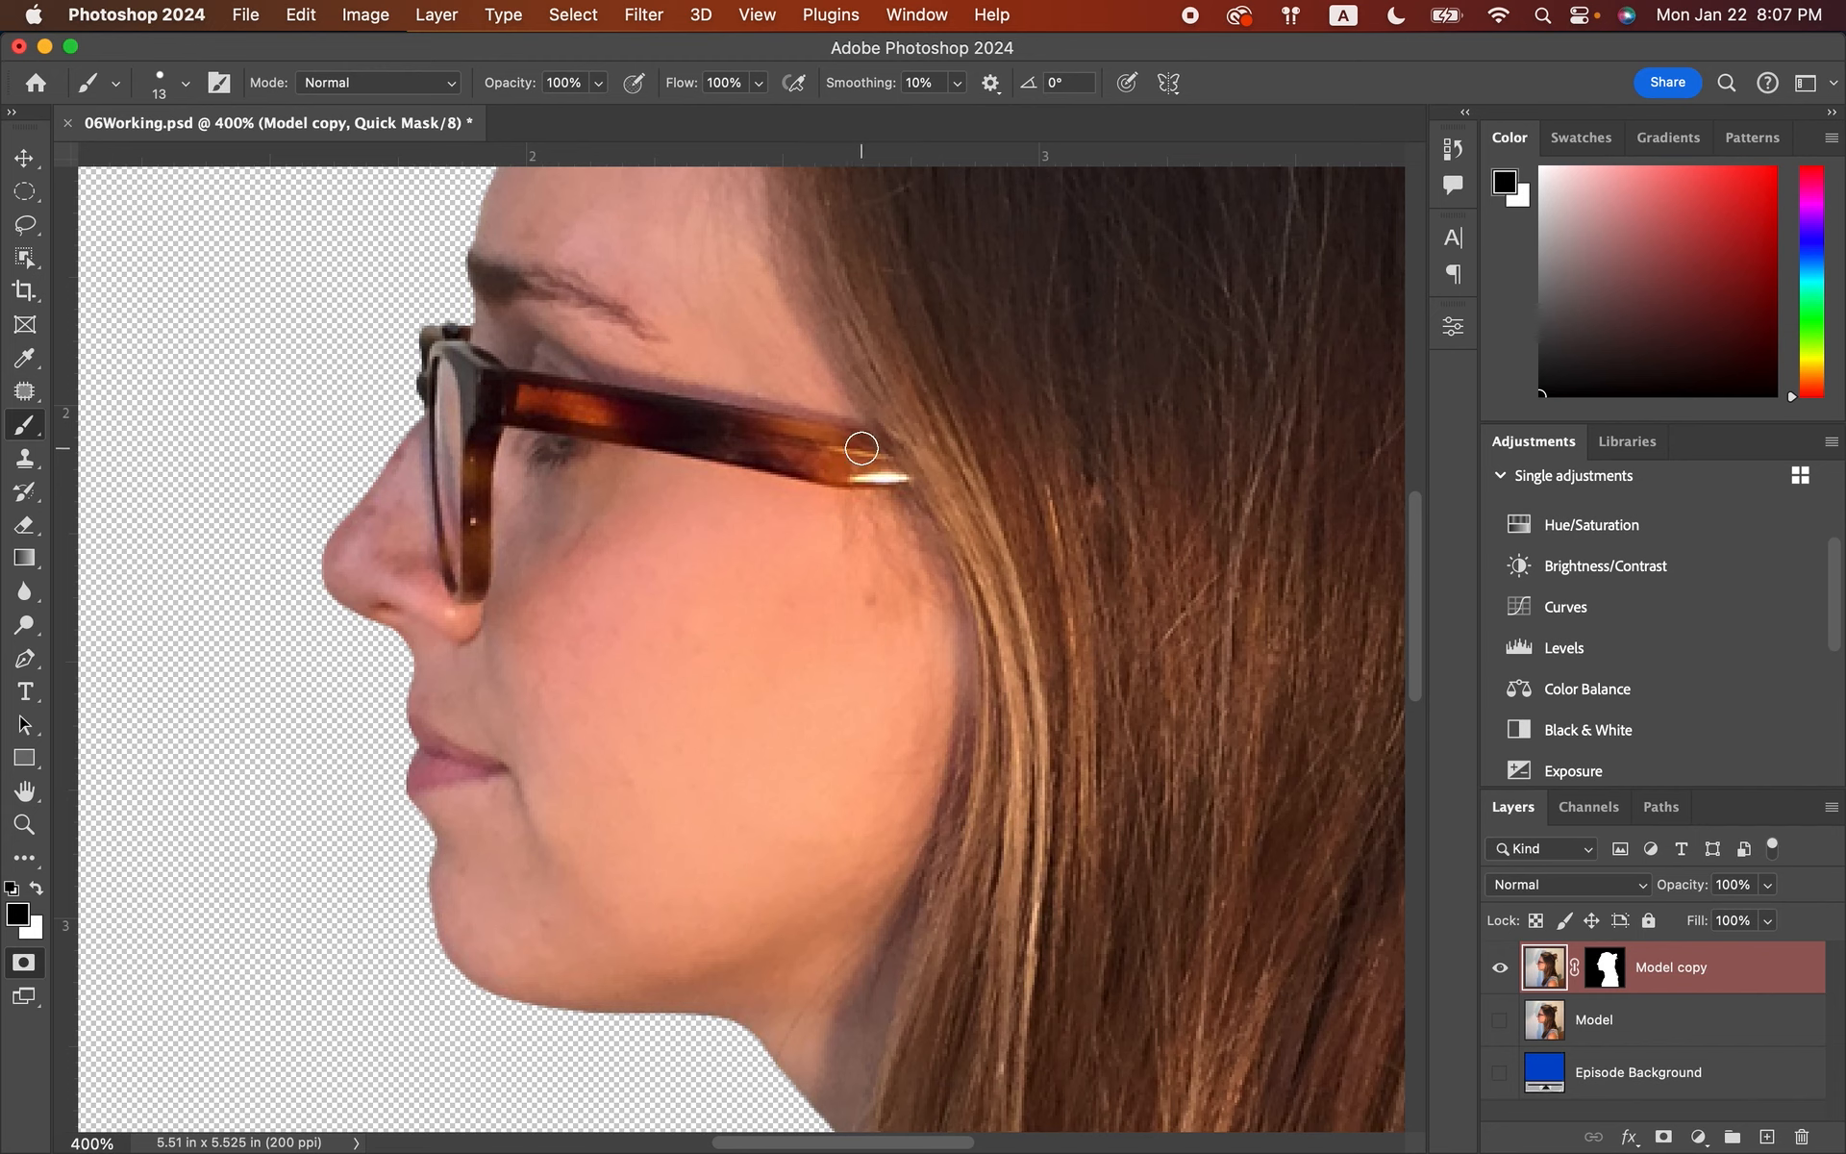
- Paint the quick mask over the whole temple arm of the glasses, from the hair to the hinge, with the 13 px brush
{"action": "left_click", "coordinate": [856, 444]}
{"action": "mouse_move", "coordinate": [856, 444]}
{"action": "left_mouse_down"}
{"action": "mouse_move", "coordinate": [870, 469]}
{"action": "mouse_move", "coordinate": [818, 463]}
{"action": "left_mouse_up"}
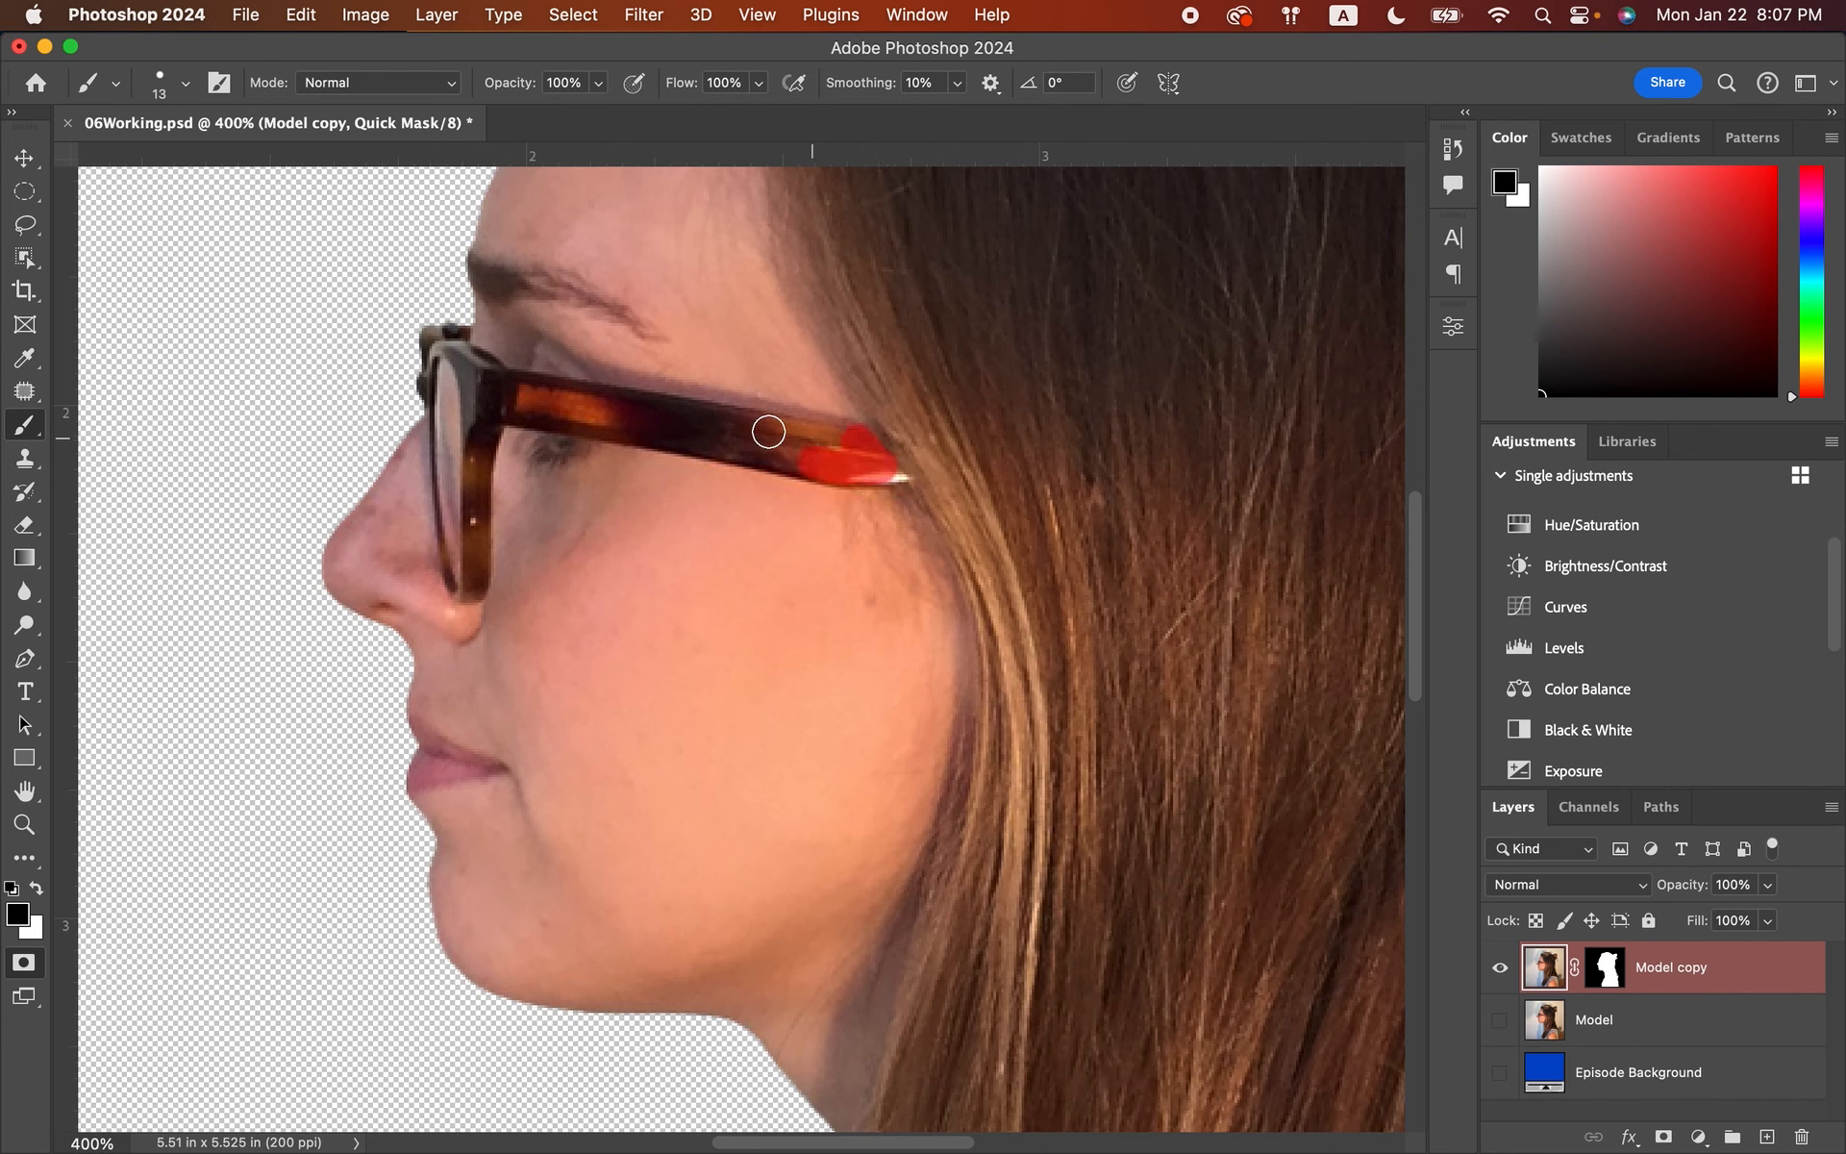
{"action": "left_click", "coordinate": [491, 384], "text": "shift"}
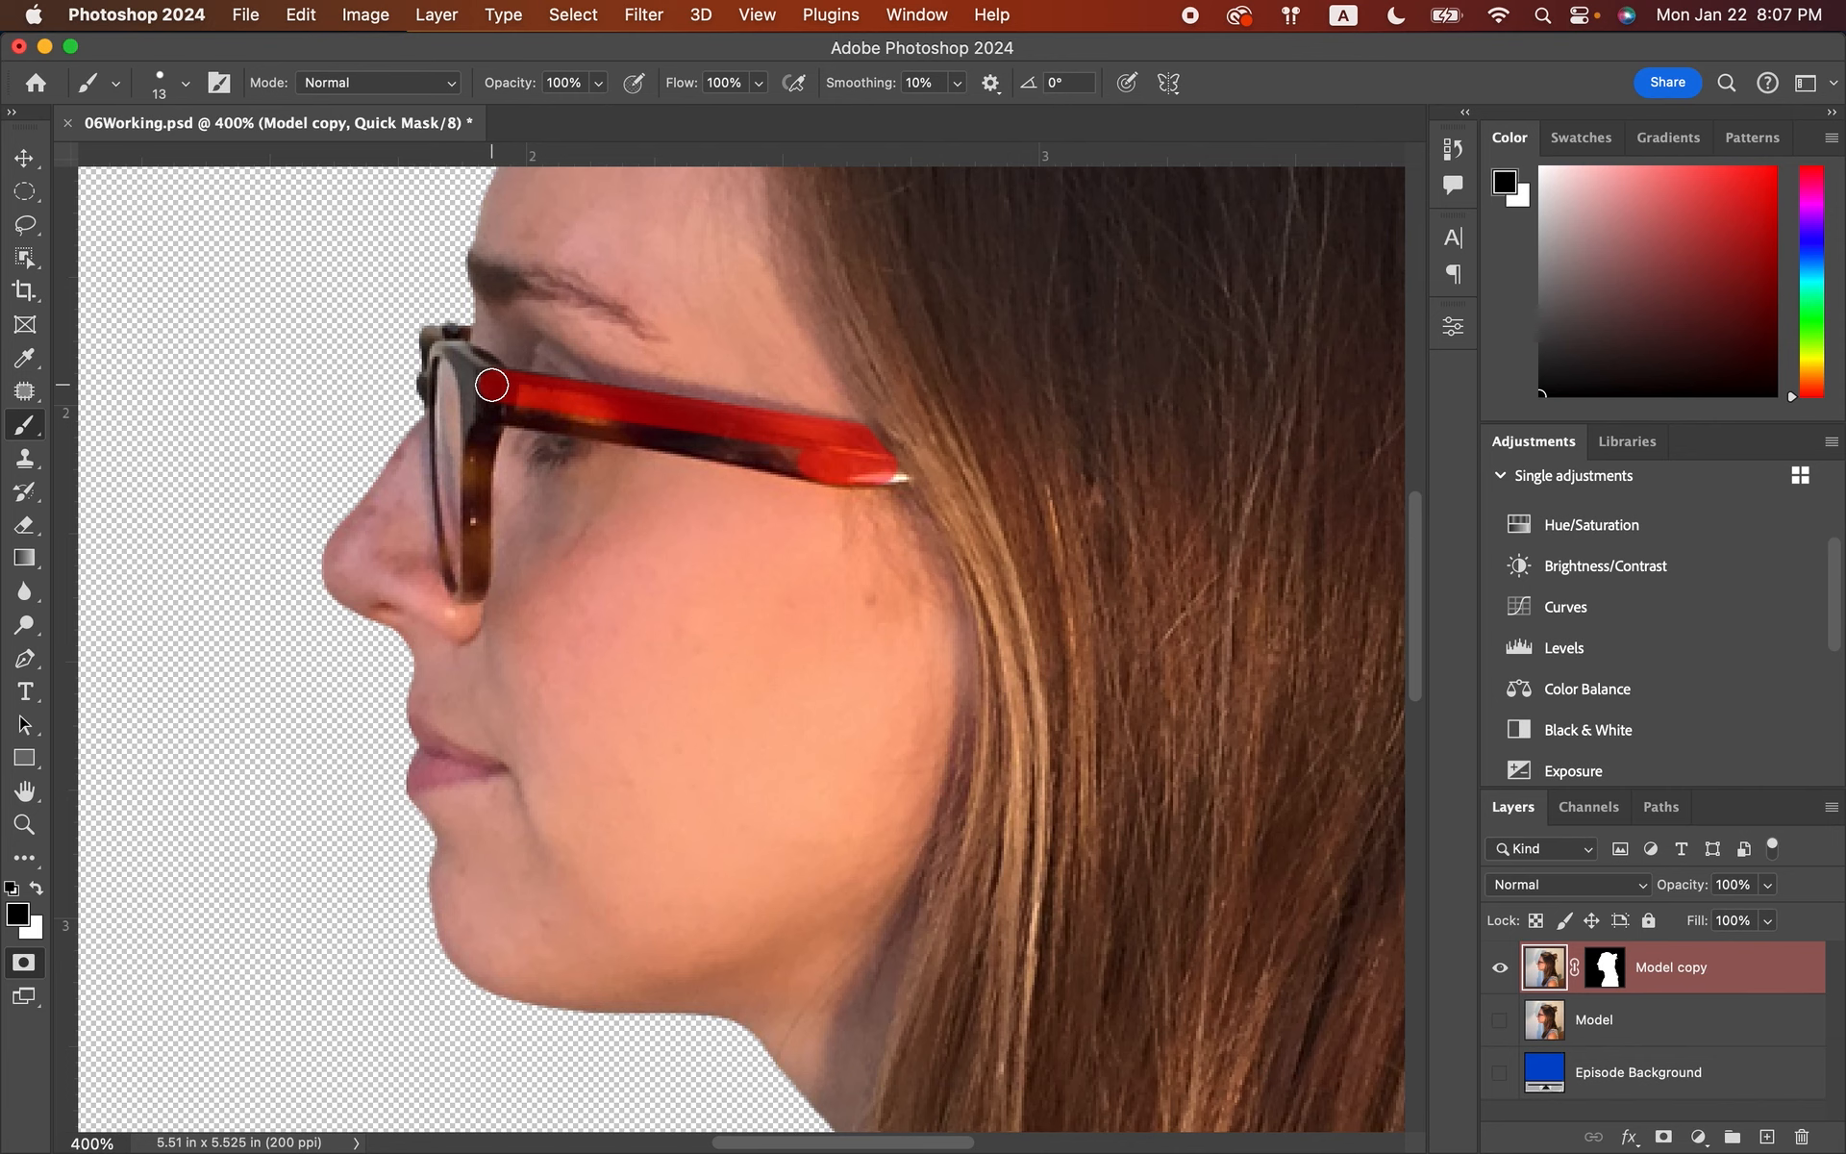
{"action": "left_click", "coordinate": [847, 473]}
{"action": "left_click", "coordinate": [497, 411], "text": "shift"}
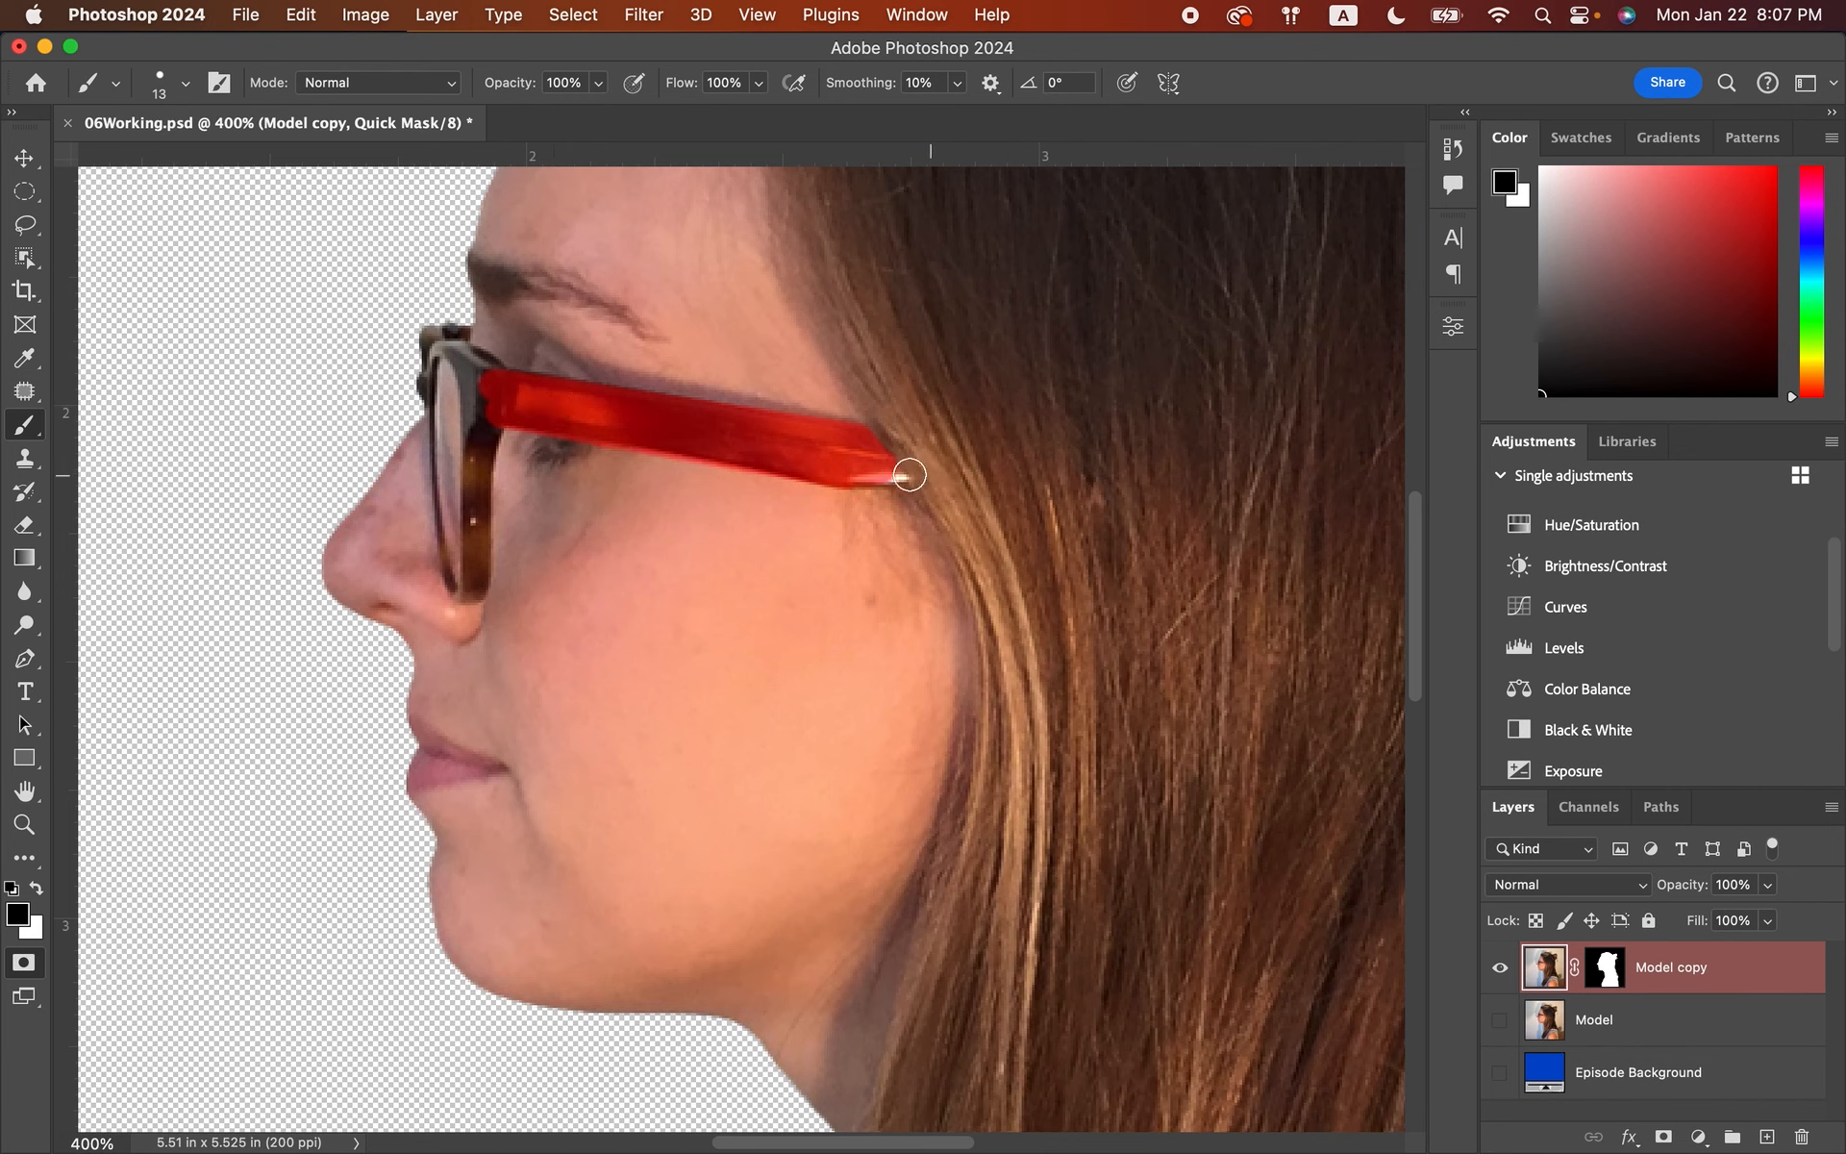
{"action": "left_click", "coordinate": [899, 472]}
{"action": "left_click", "coordinate": [494, 385]}
{"action": "left_click_drag", "start_coordinate": [494, 385], "coordinate": [536, 391]}
- Paint the quick mask over the glasses' hinge and upper front corner, reducing the brush to 7 px and 6 px
{"action": "key", "text": "super+equal"}
{"action": "key", "text": "super+equal"}
{"action": "key", "text": "super+equal"}
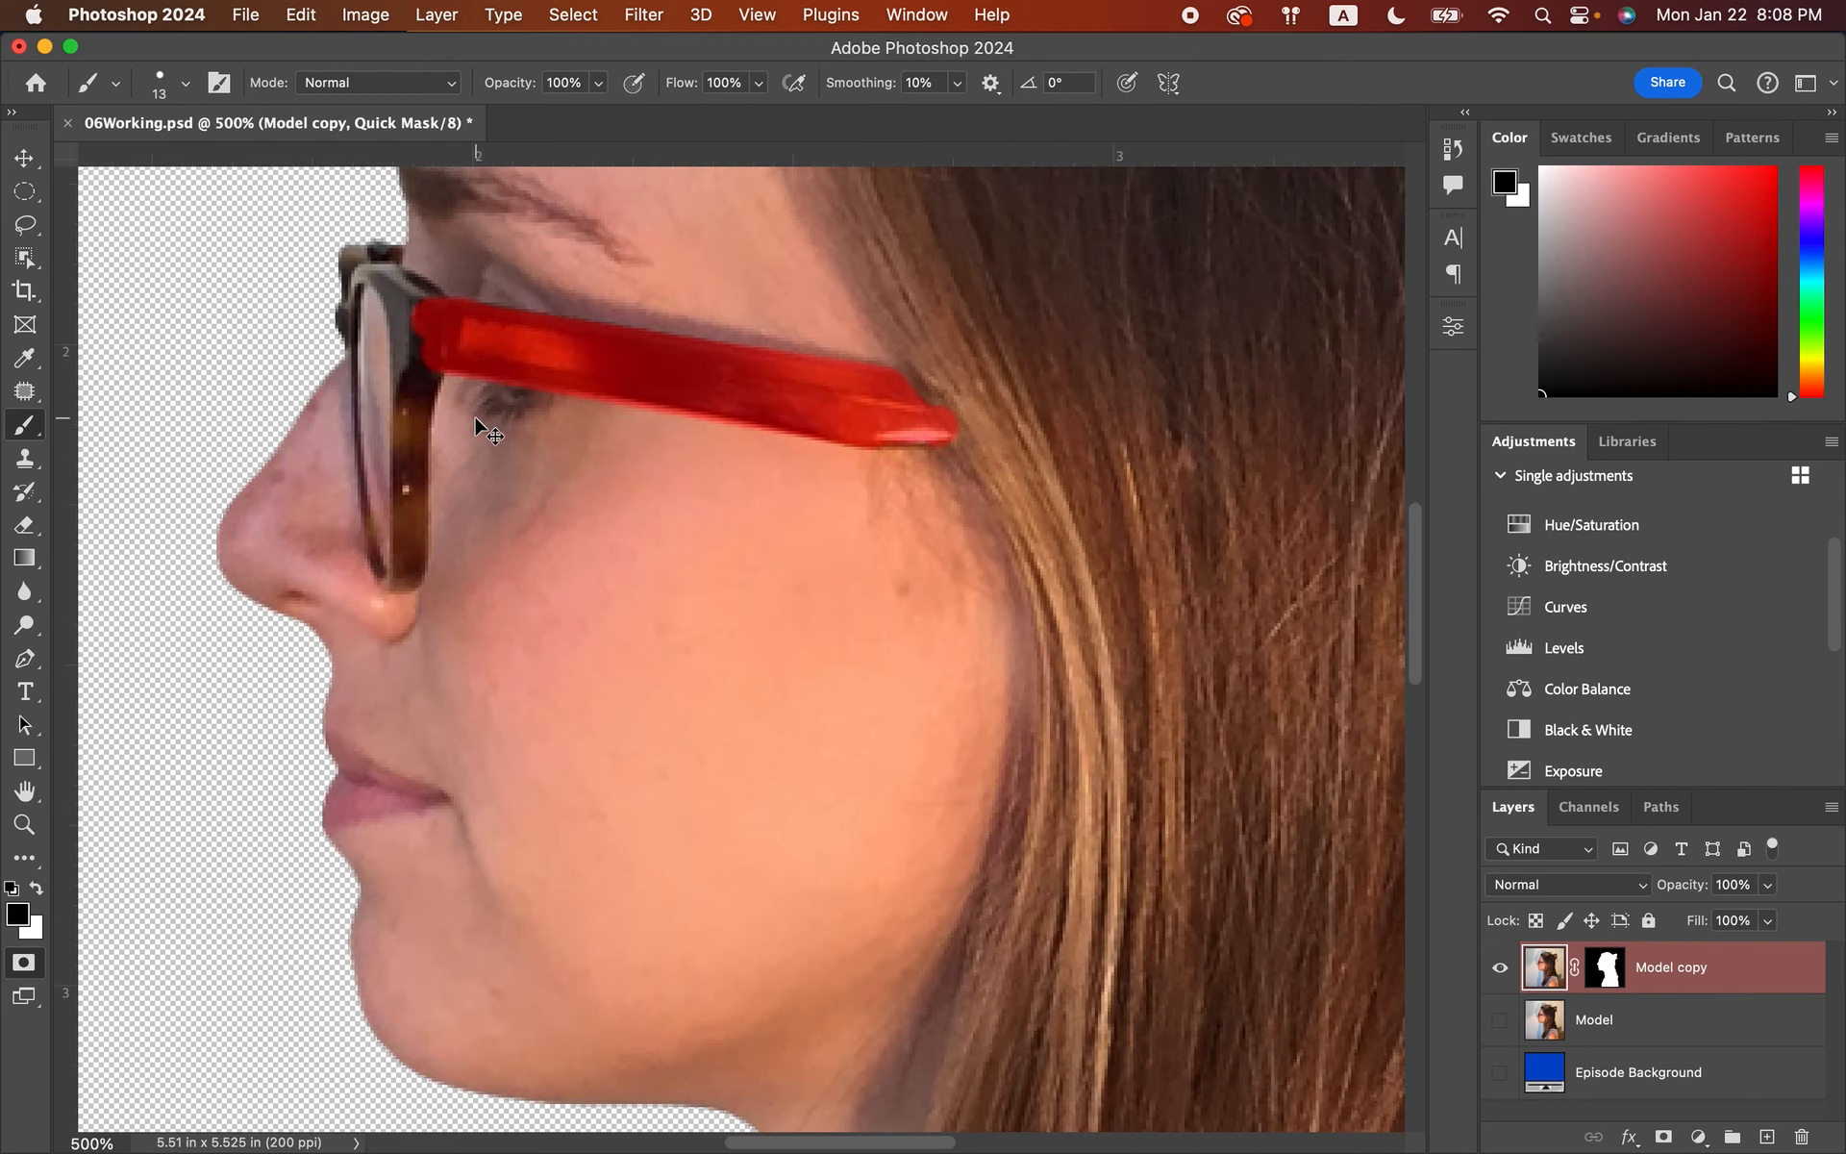
{"action": "scroll", "coordinate": [476, 419], "scroll_direction": "up", "scroll_amount": 5}
{"action": "scroll", "coordinate": [476, 418], "scroll_direction": "left", "scroll_amount": 6}
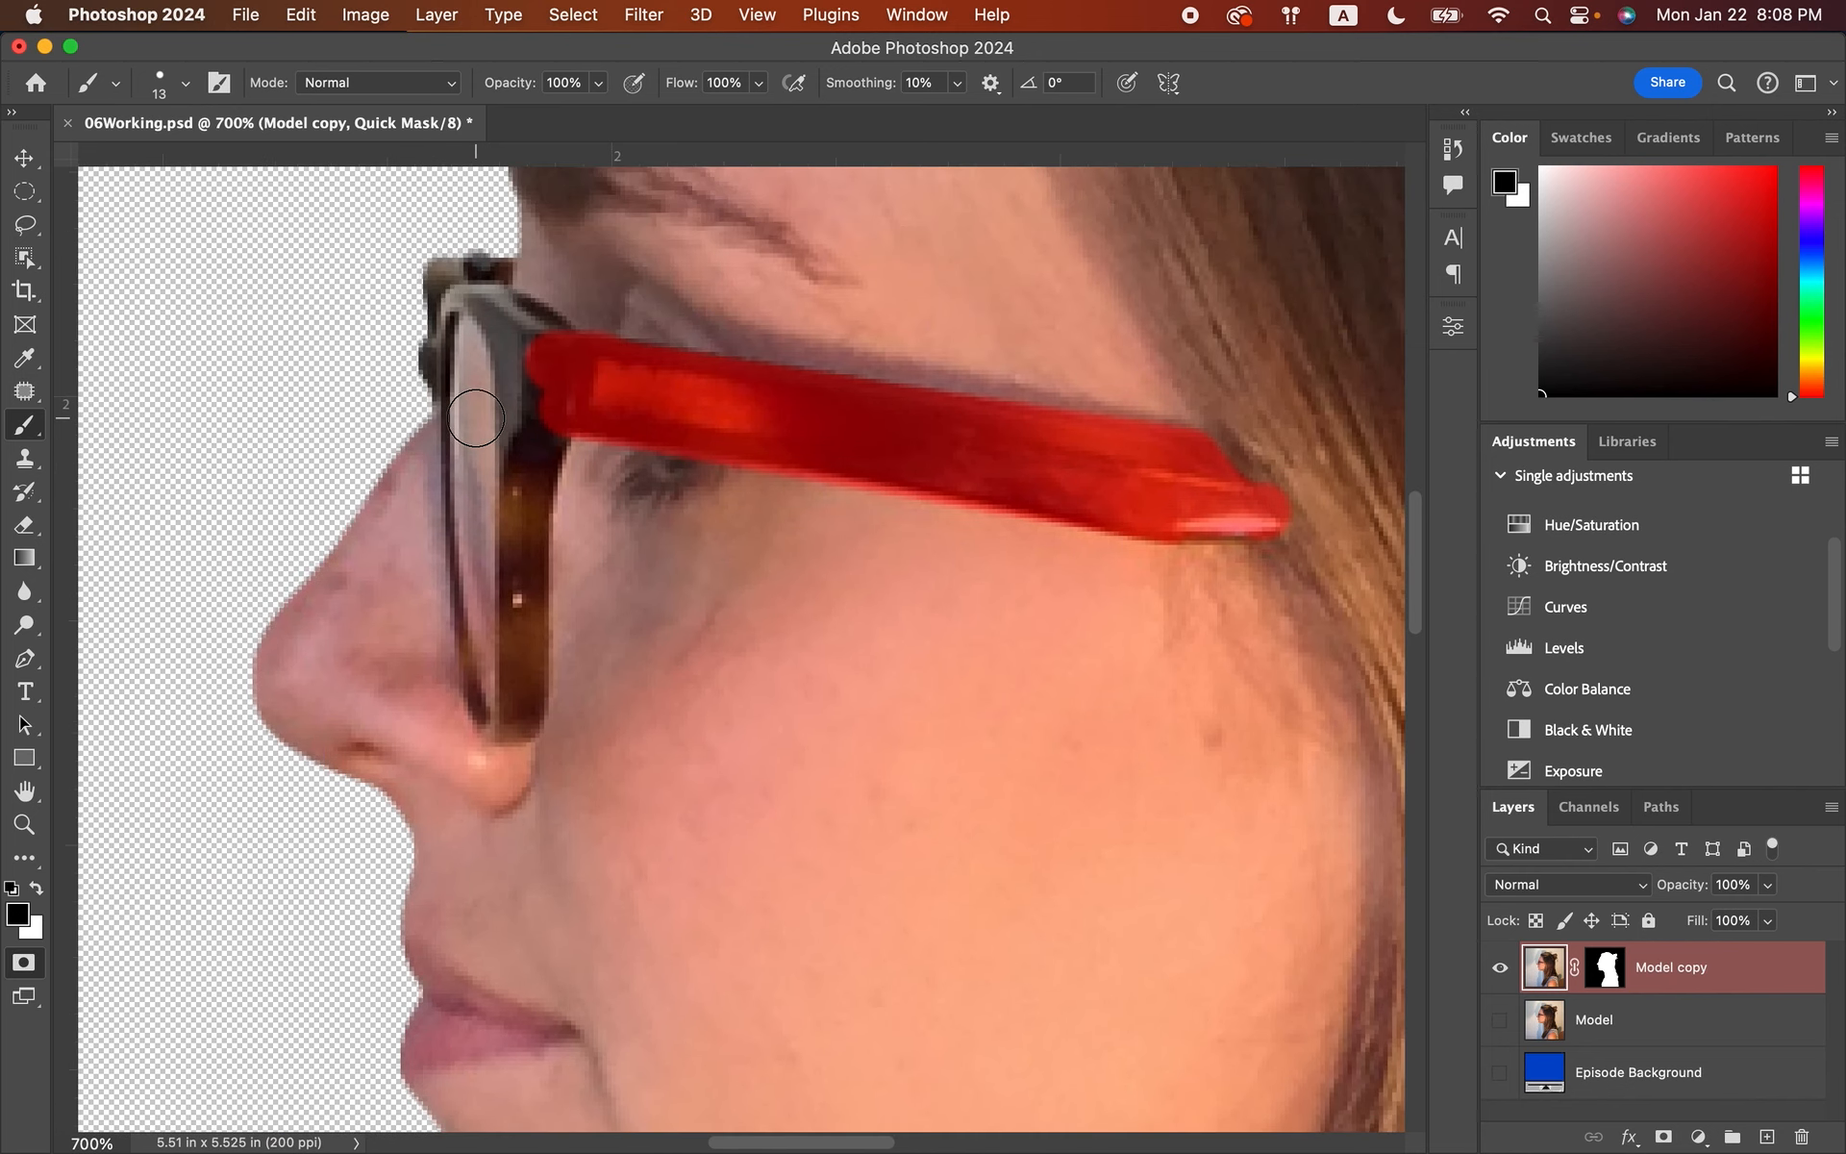
{"action": "left_click_drag", "start_coordinate": [548, 377], "coordinate": [516, 346]}
{"action": "key", "text": "bracketleft"}
{"action": "key", "text": "bracketleft"}
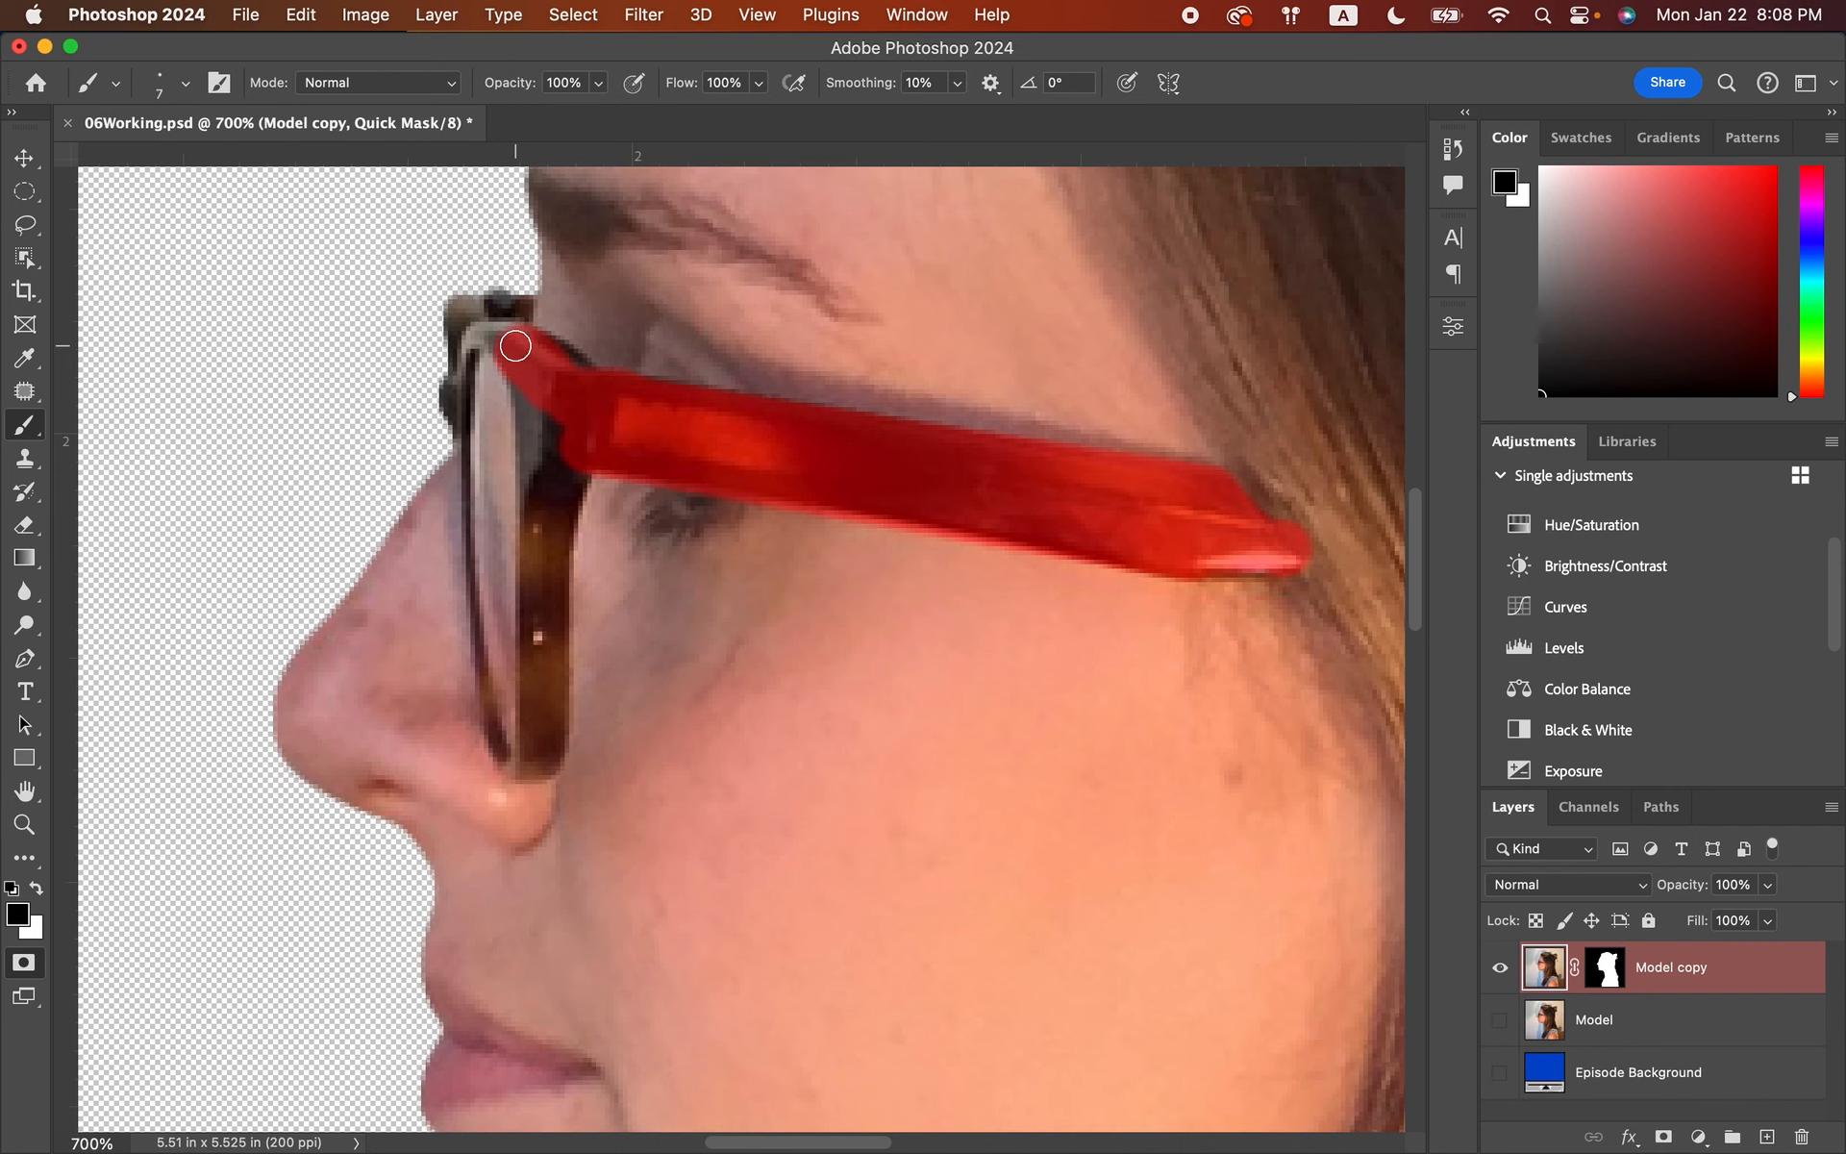
{"action": "mouse_move", "coordinate": [583, 368]}
{"action": "left_mouse_down"}
{"action": "mouse_move", "coordinate": [534, 337]}
{"action": "mouse_move", "coordinate": [527, 414]}
{"action": "mouse_move", "coordinate": [506, 334]}
{"action": "mouse_move", "coordinate": [461, 339]}
{"action": "mouse_move", "coordinate": [470, 304]}
{"action": "mouse_move", "coordinate": [525, 307]}
{"action": "mouse_move", "coordinate": [458, 334]}
{"action": "mouse_move", "coordinate": [457, 422]}
{"action": "left_mouse_up"}
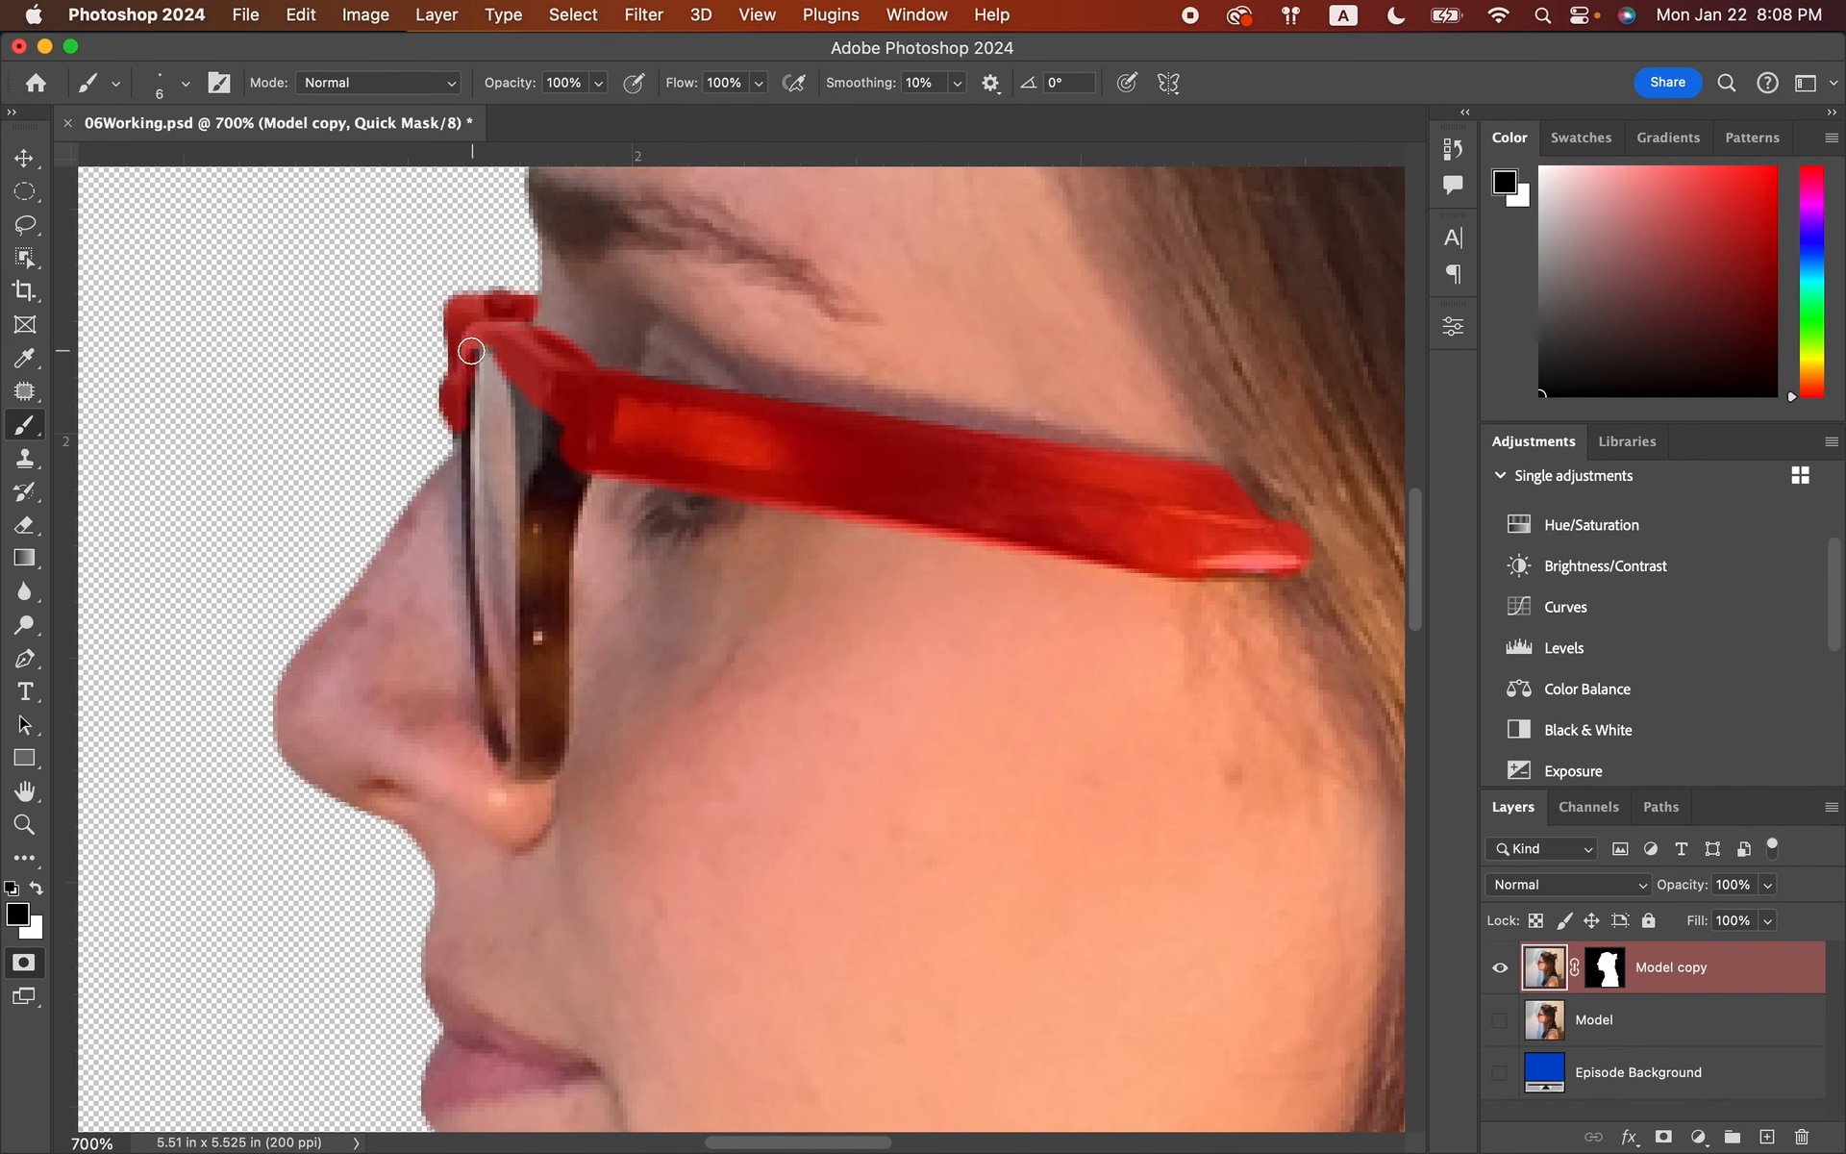
- Paint the quick mask along the thin front rim with a 3 px brush, and over the wide side rim with a 5–6 px brush
{"action": "left_click_drag", "start_coordinate": [472, 351], "coordinate": [460, 475]}
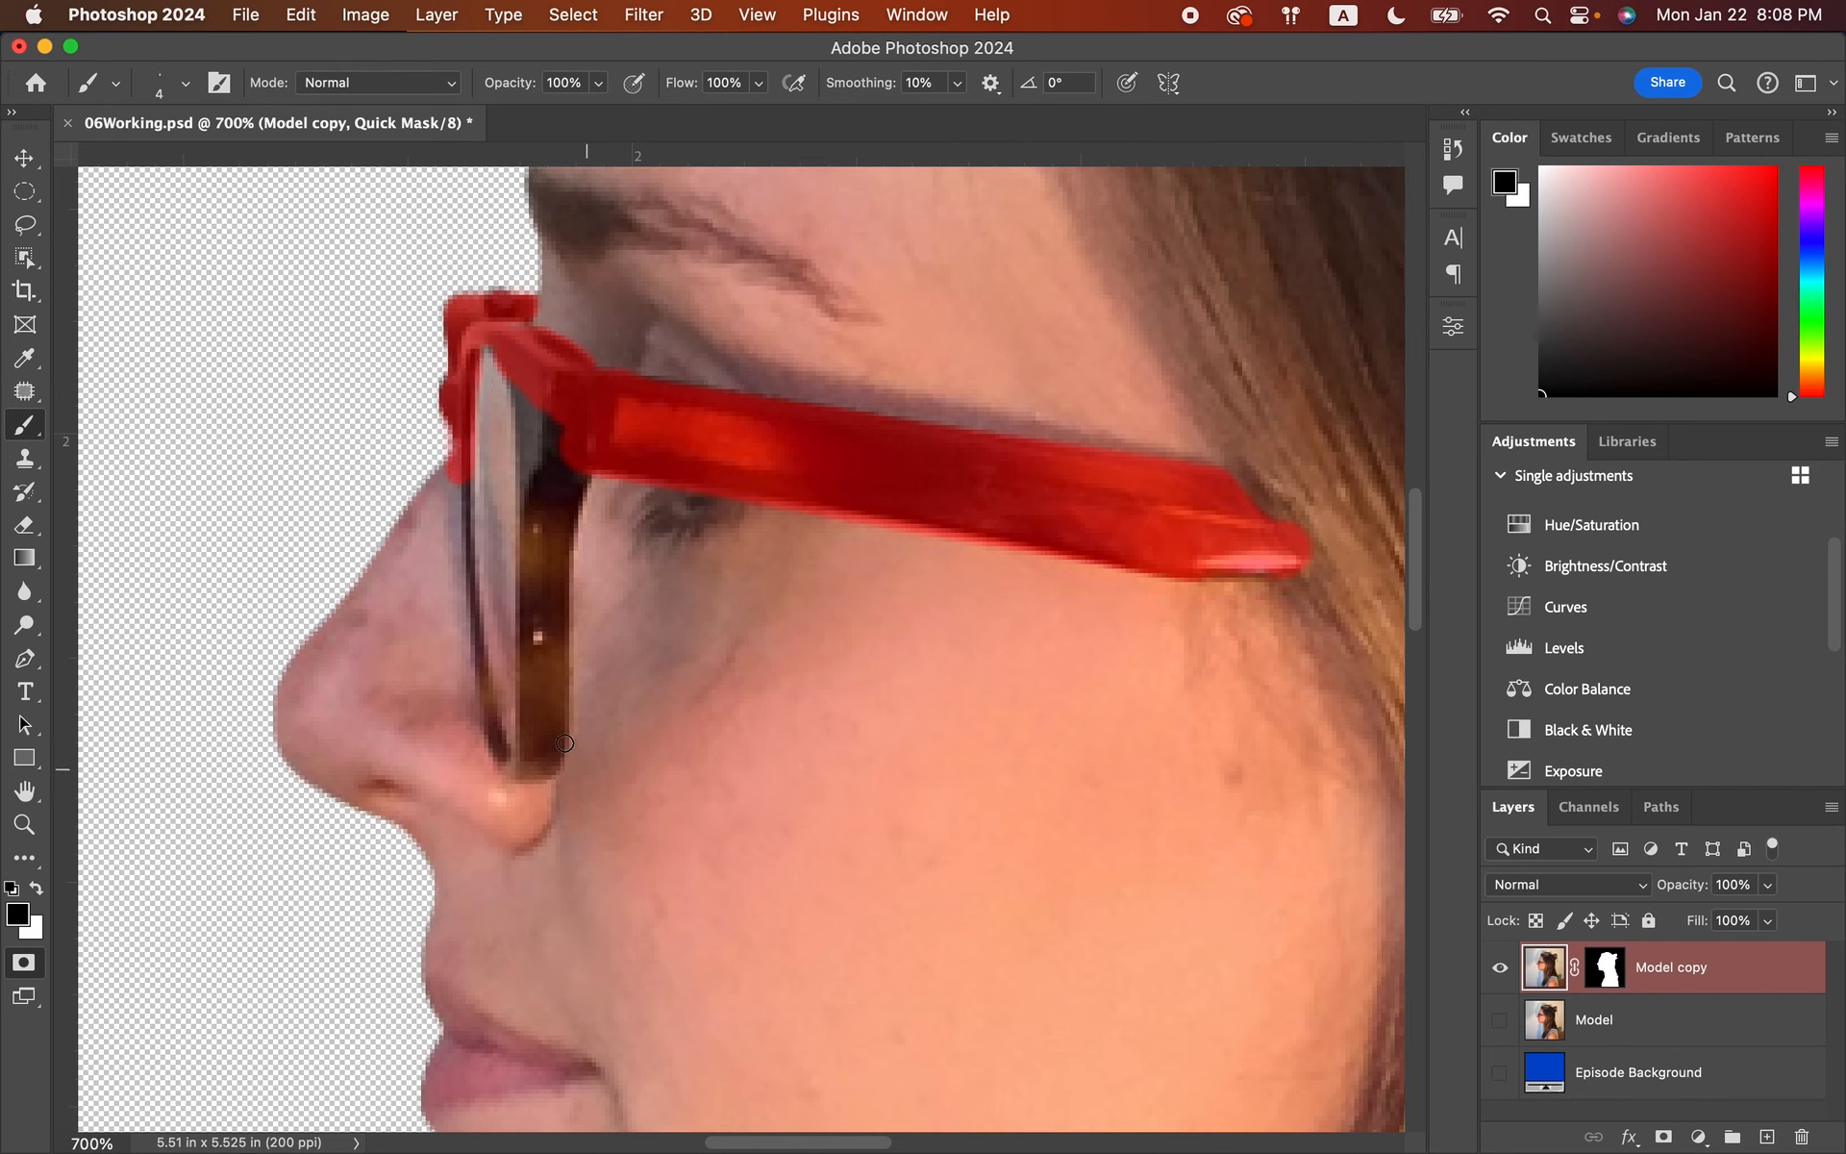
{"action": "key", "text": "super+z"}
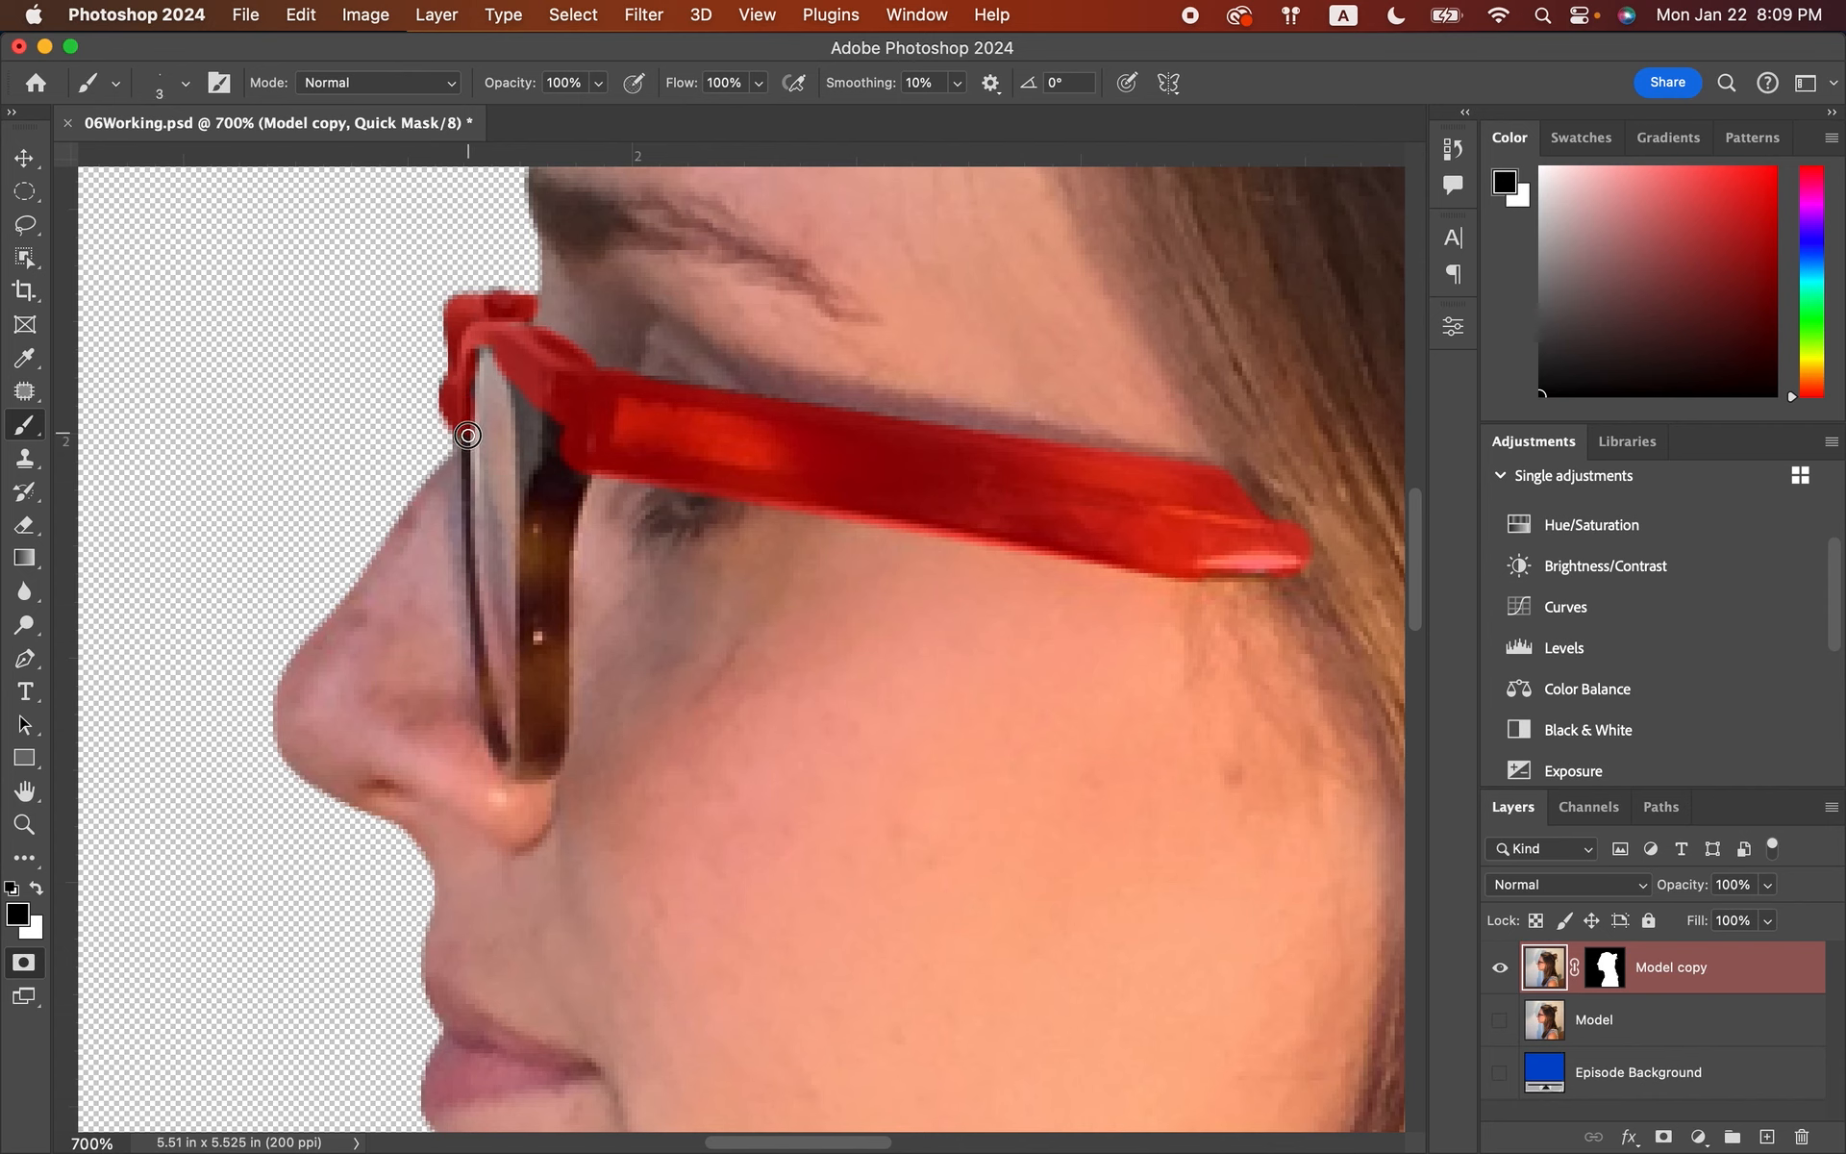
{"action": "mouse_move", "coordinate": [466, 471]}
{"action": "left_mouse_down"}
{"action": "mouse_move", "coordinate": [505, 767]}
{"action": "mouse_move", "coordinate": [488, 688]}
{"action": "left_mouse_up"}
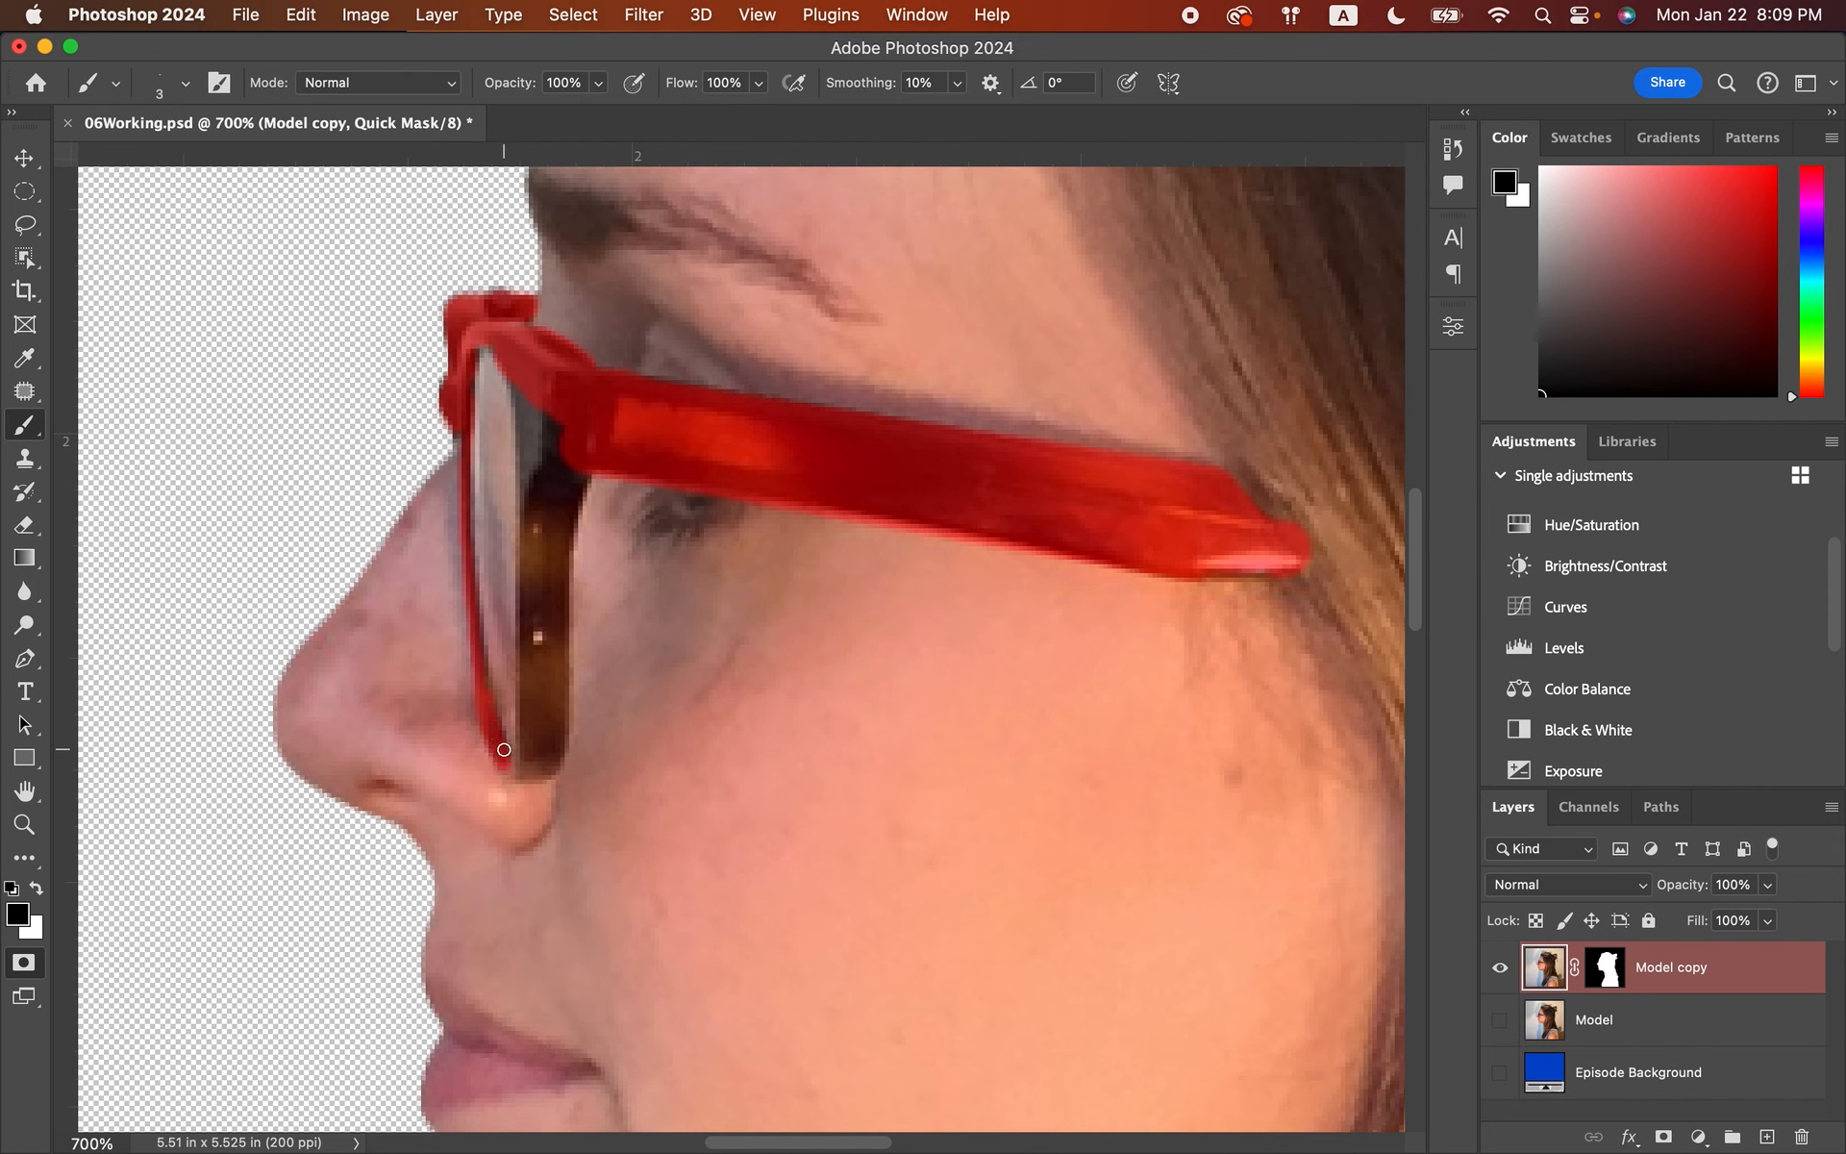
{"action": "left_click_drag", "start_coordinate": [504, 747], "coordinate": [468, 473]}
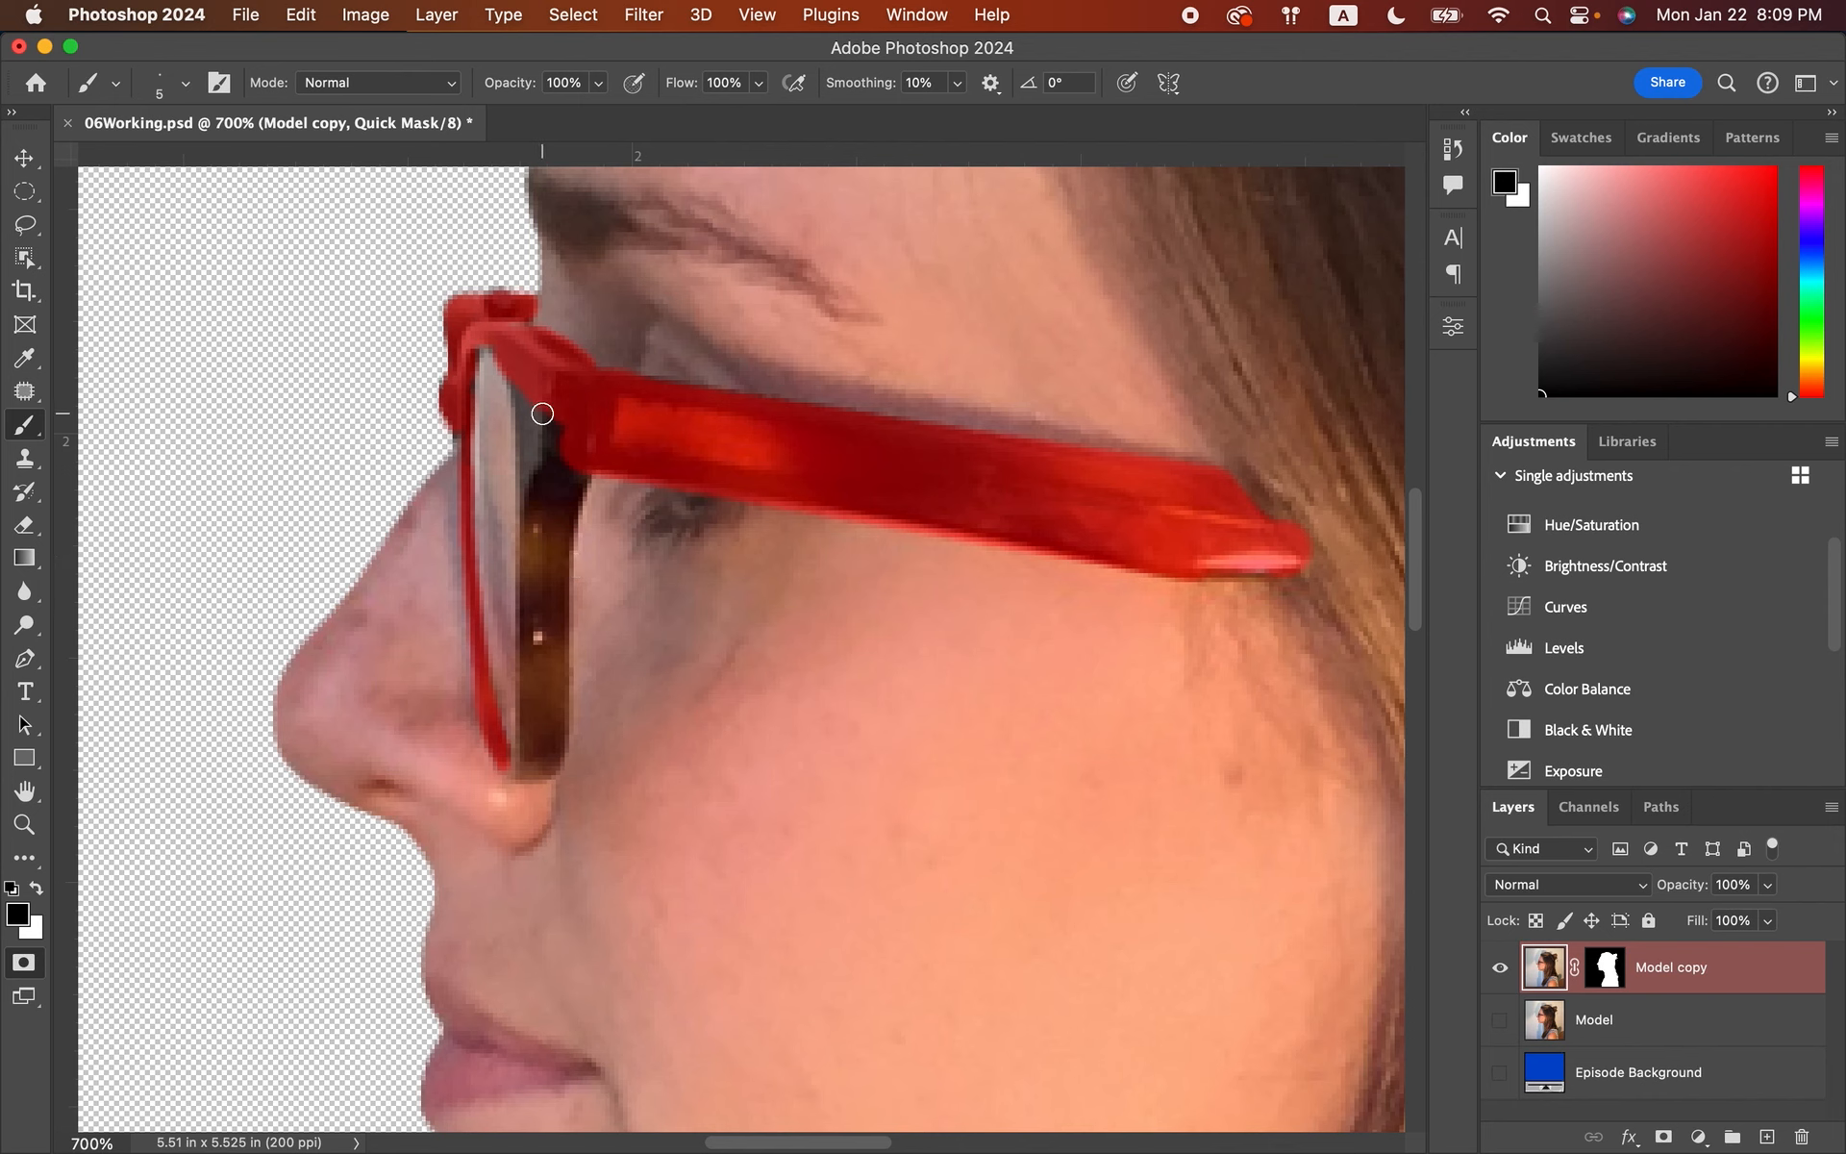
{"action": "mouse_move", "coordinate": [523, 383]}
{"action": "left_mouse_down"}
{"action": "mouse_move", "coordinate": [531, 506]}
{"action": "mouse_move", "coordinate": [563, 418]}
{"action": "mouse_move", "coordinate": [553, 447]}
{"action": "mouse_move", "coordinate": [531, 419]}
{"action": "mouse_move", "coordinate": [533, 503]}
{"action": "mouse_move", "coordinate": [578, 475]}
{"action": "mouse_move", "coordinate": [557, 739]}
{"action": "mouse_move", "coordinate": [519, 773]}
{"action": "mouse_move", "coordinate": [533, 506]}
{"action": "mouse_move", "coordinate": [560, 462]}
{"action": "mouse_move", "coordinate": [542, 756]}
{"action": "left_mouse_up"}
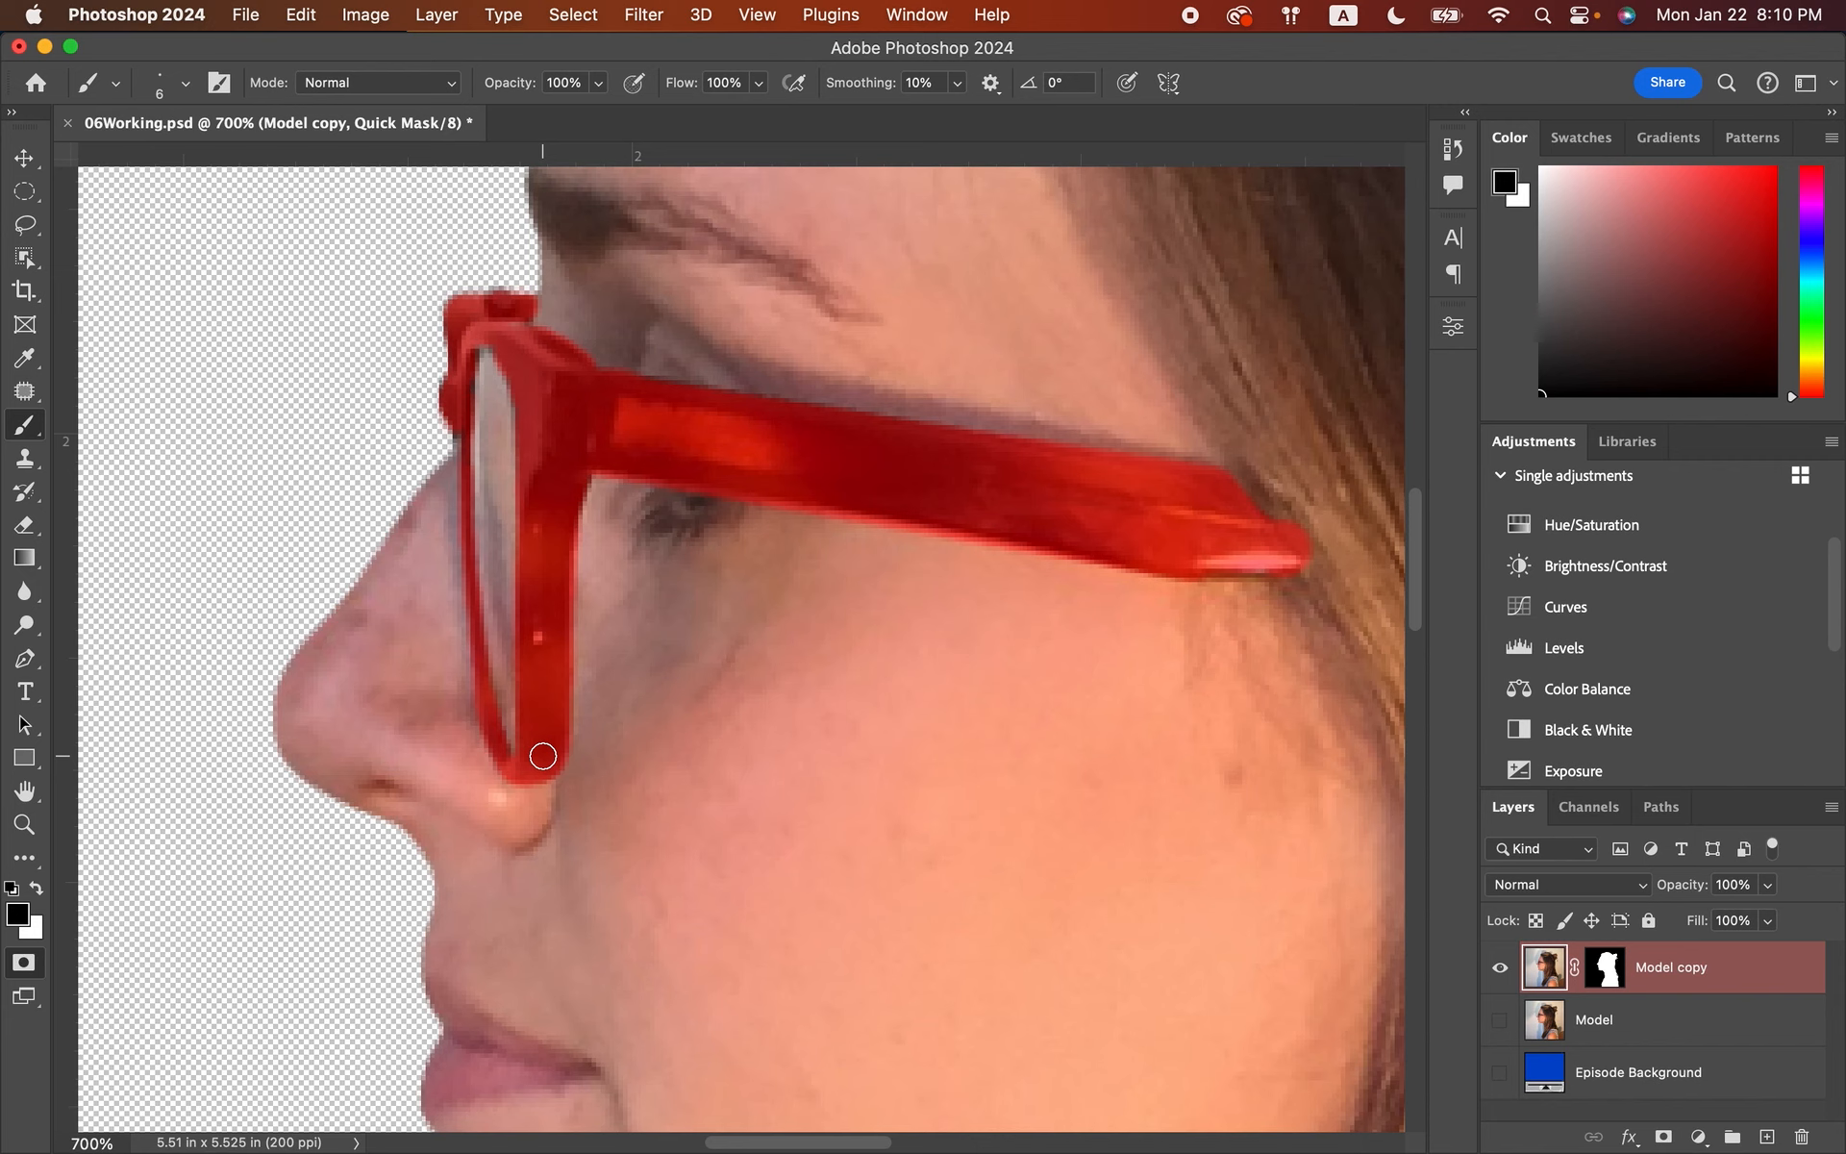
- Exit Quick Mask mode and invert the selection so that only the glasses frame is selected
{"action": "left_click", "coordinate": [24, 965]}
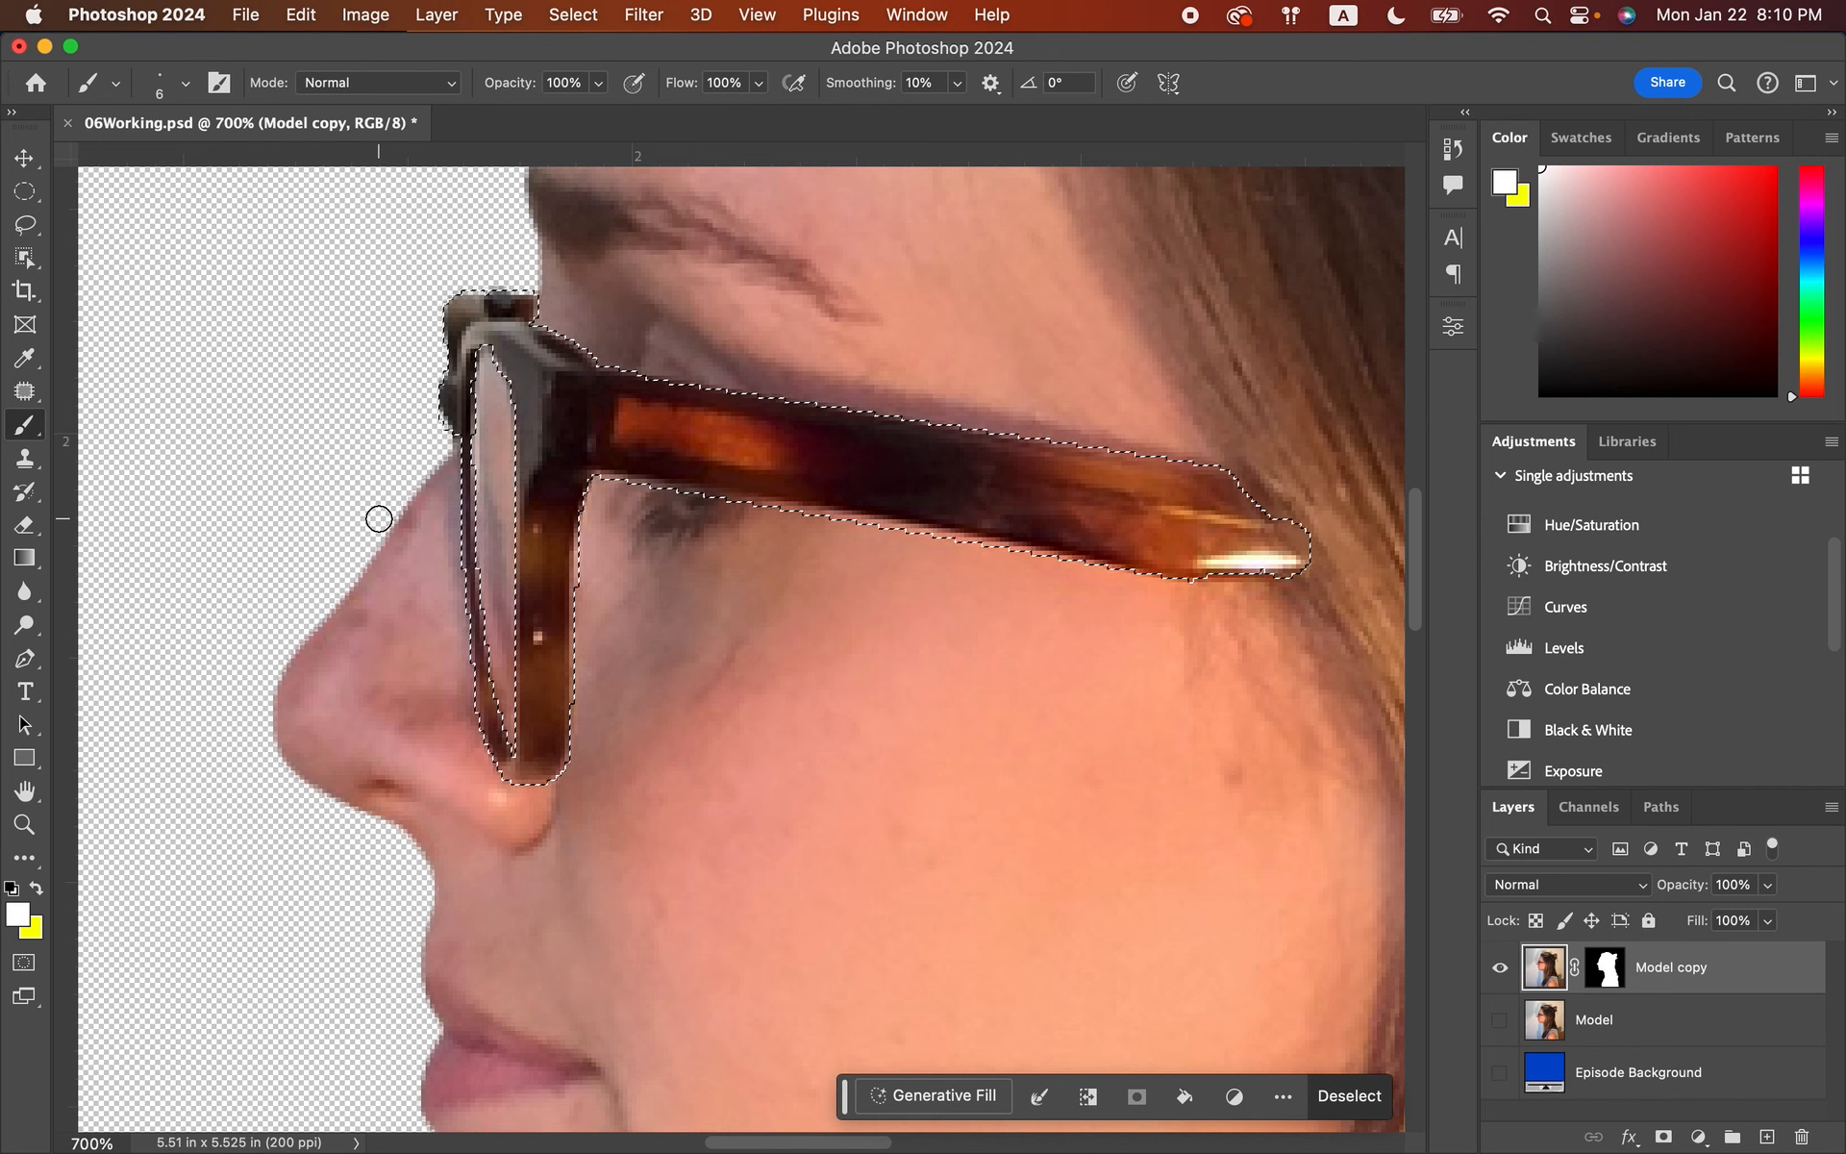
{"action": "left_click", "coordinate": [574, 14]}
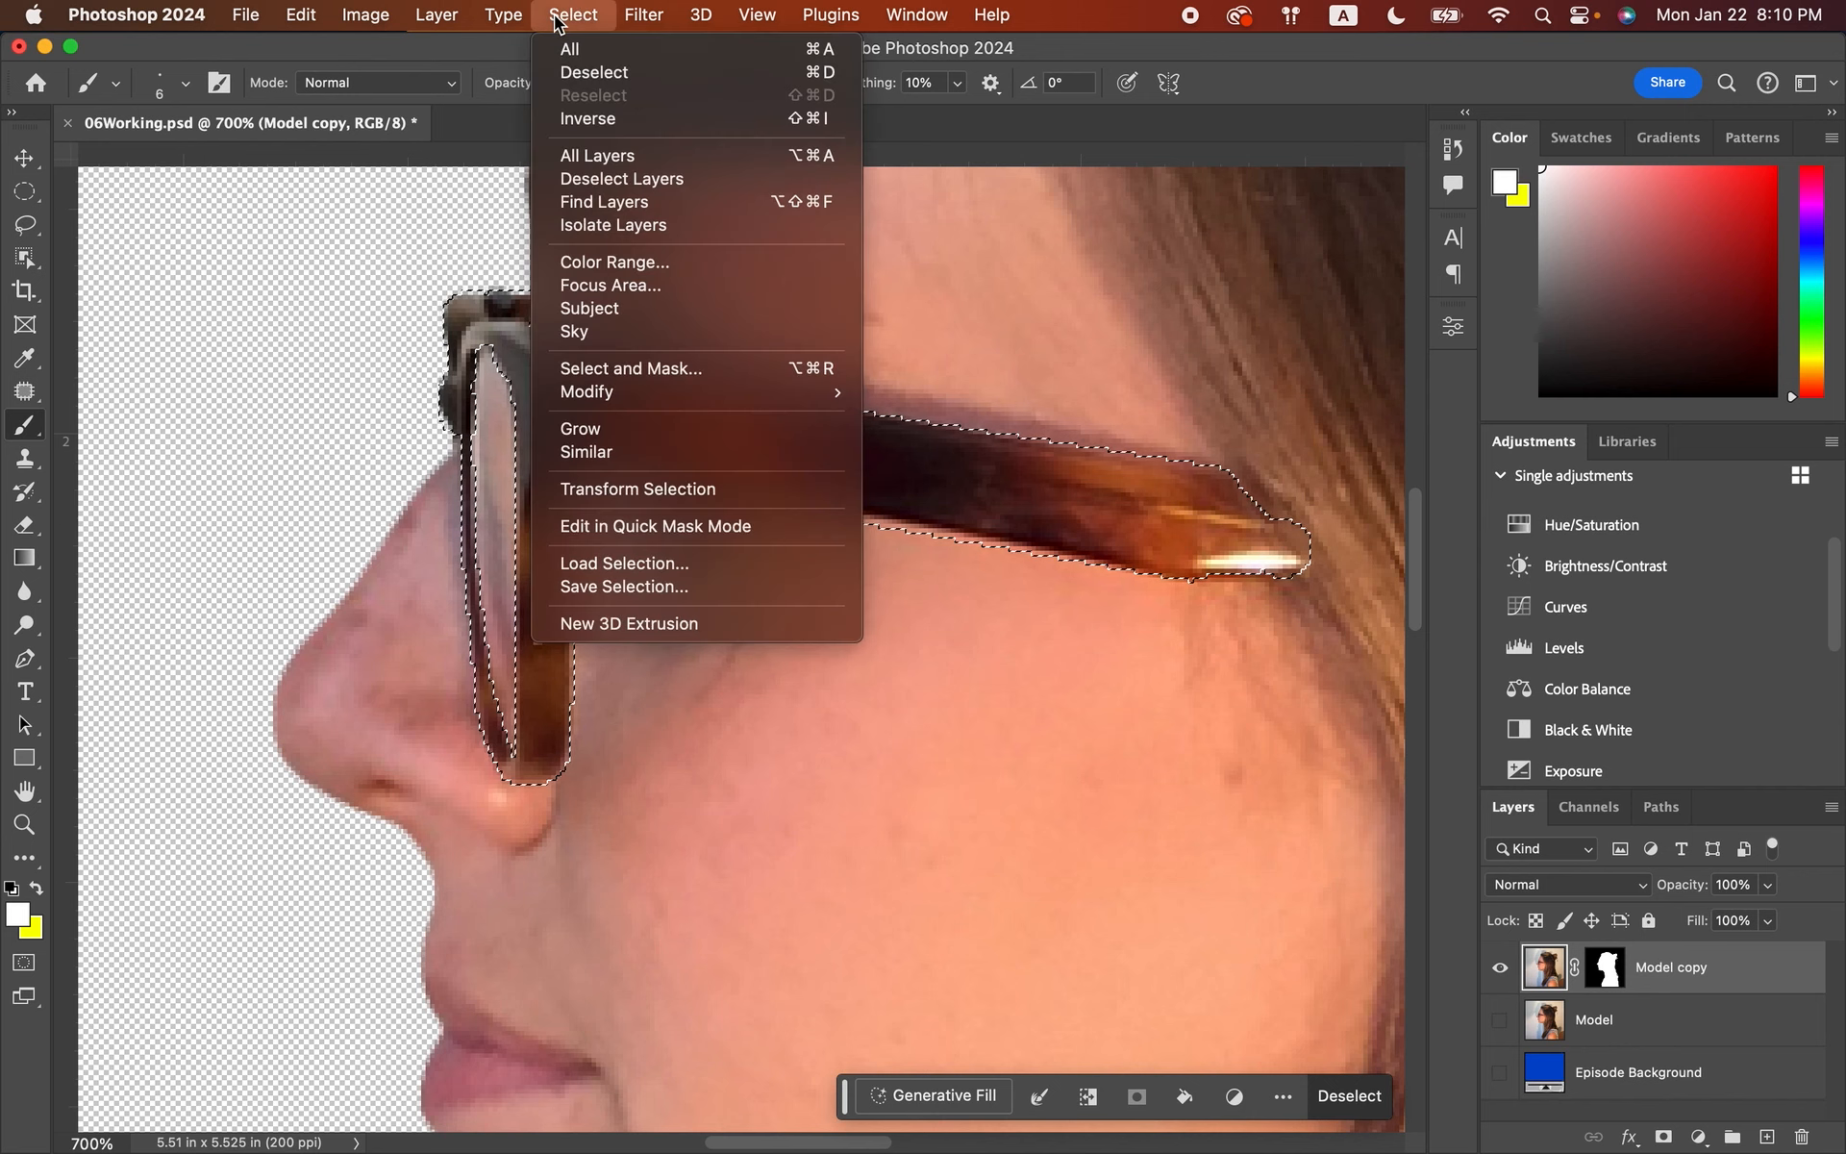
{"action": "left_click", "coordinate": [569, 119]}
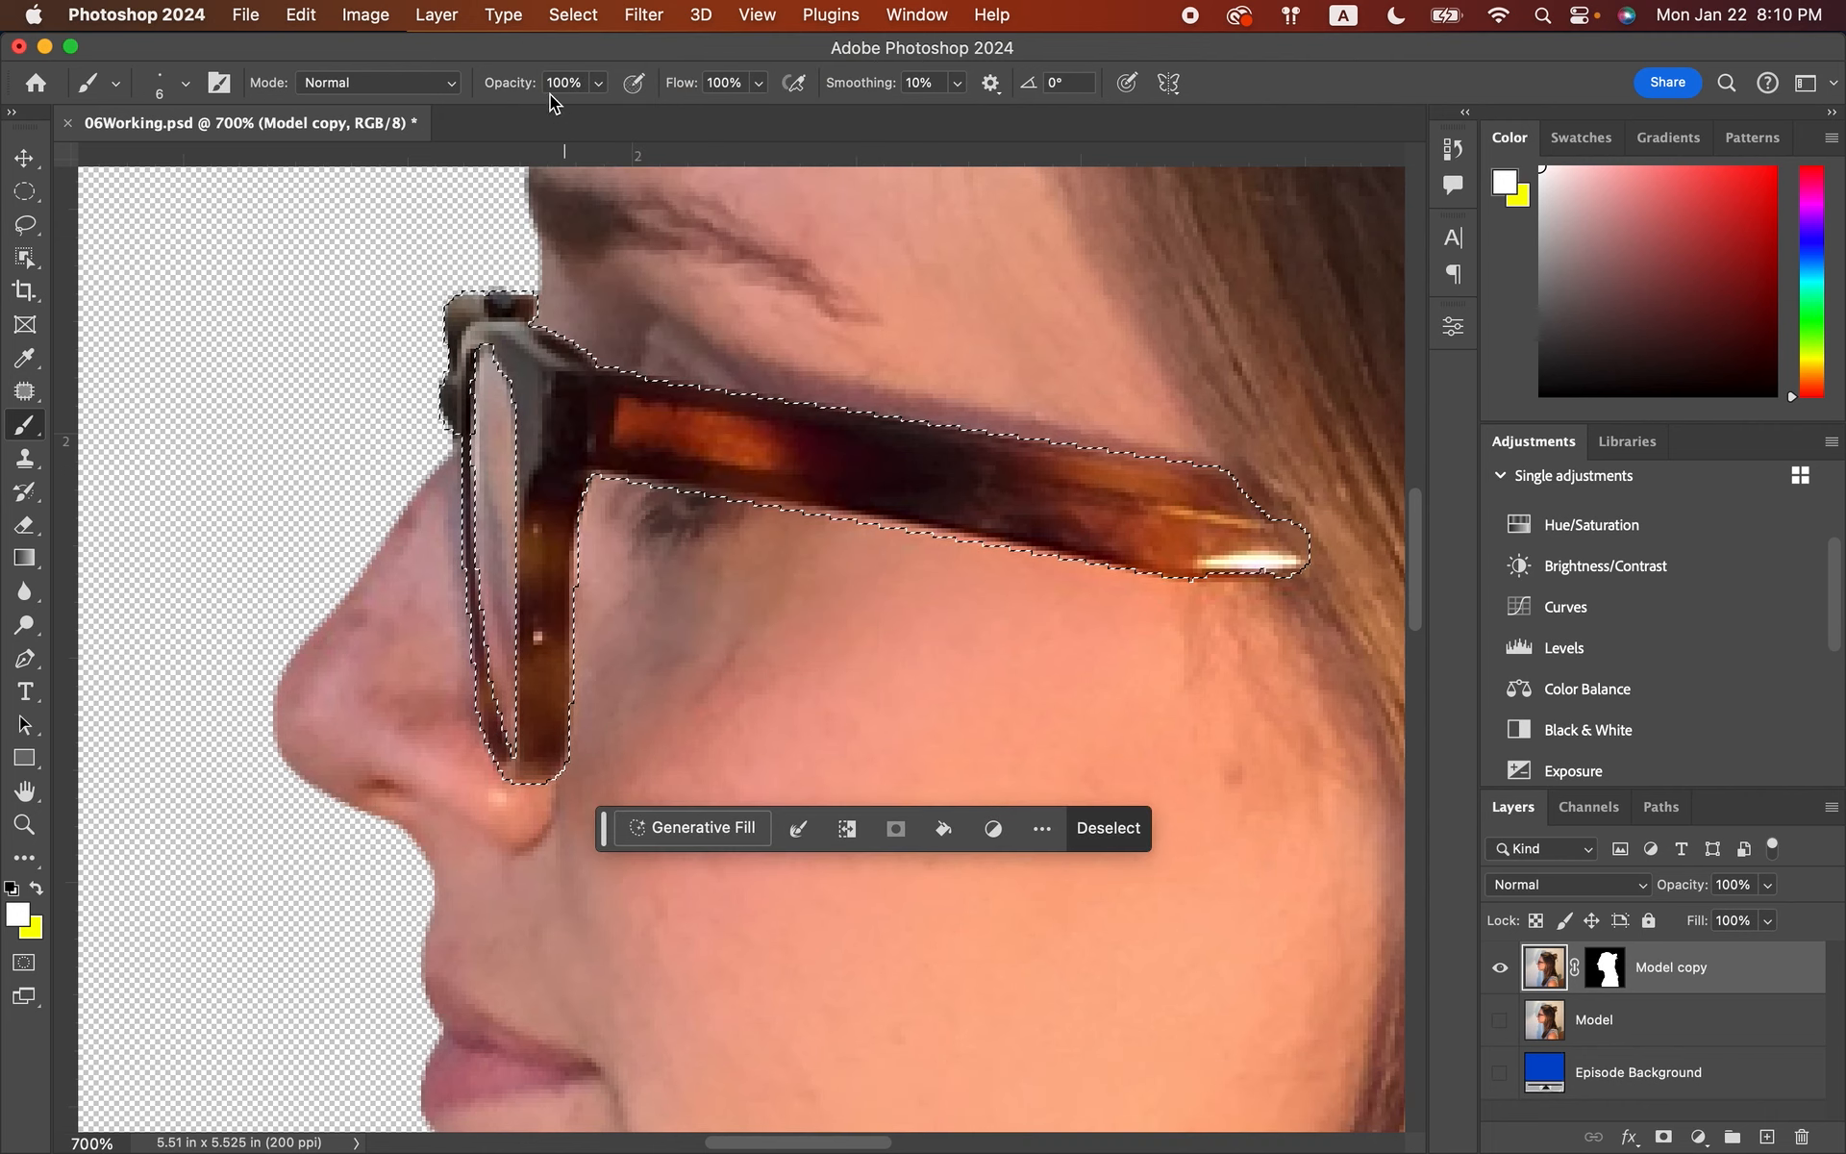
- Recolor the selected glasses frame green with a Hue/Saturation hue shift of +70, and deselect it
{"action": "left_click", "coordinate": [369, 15]}
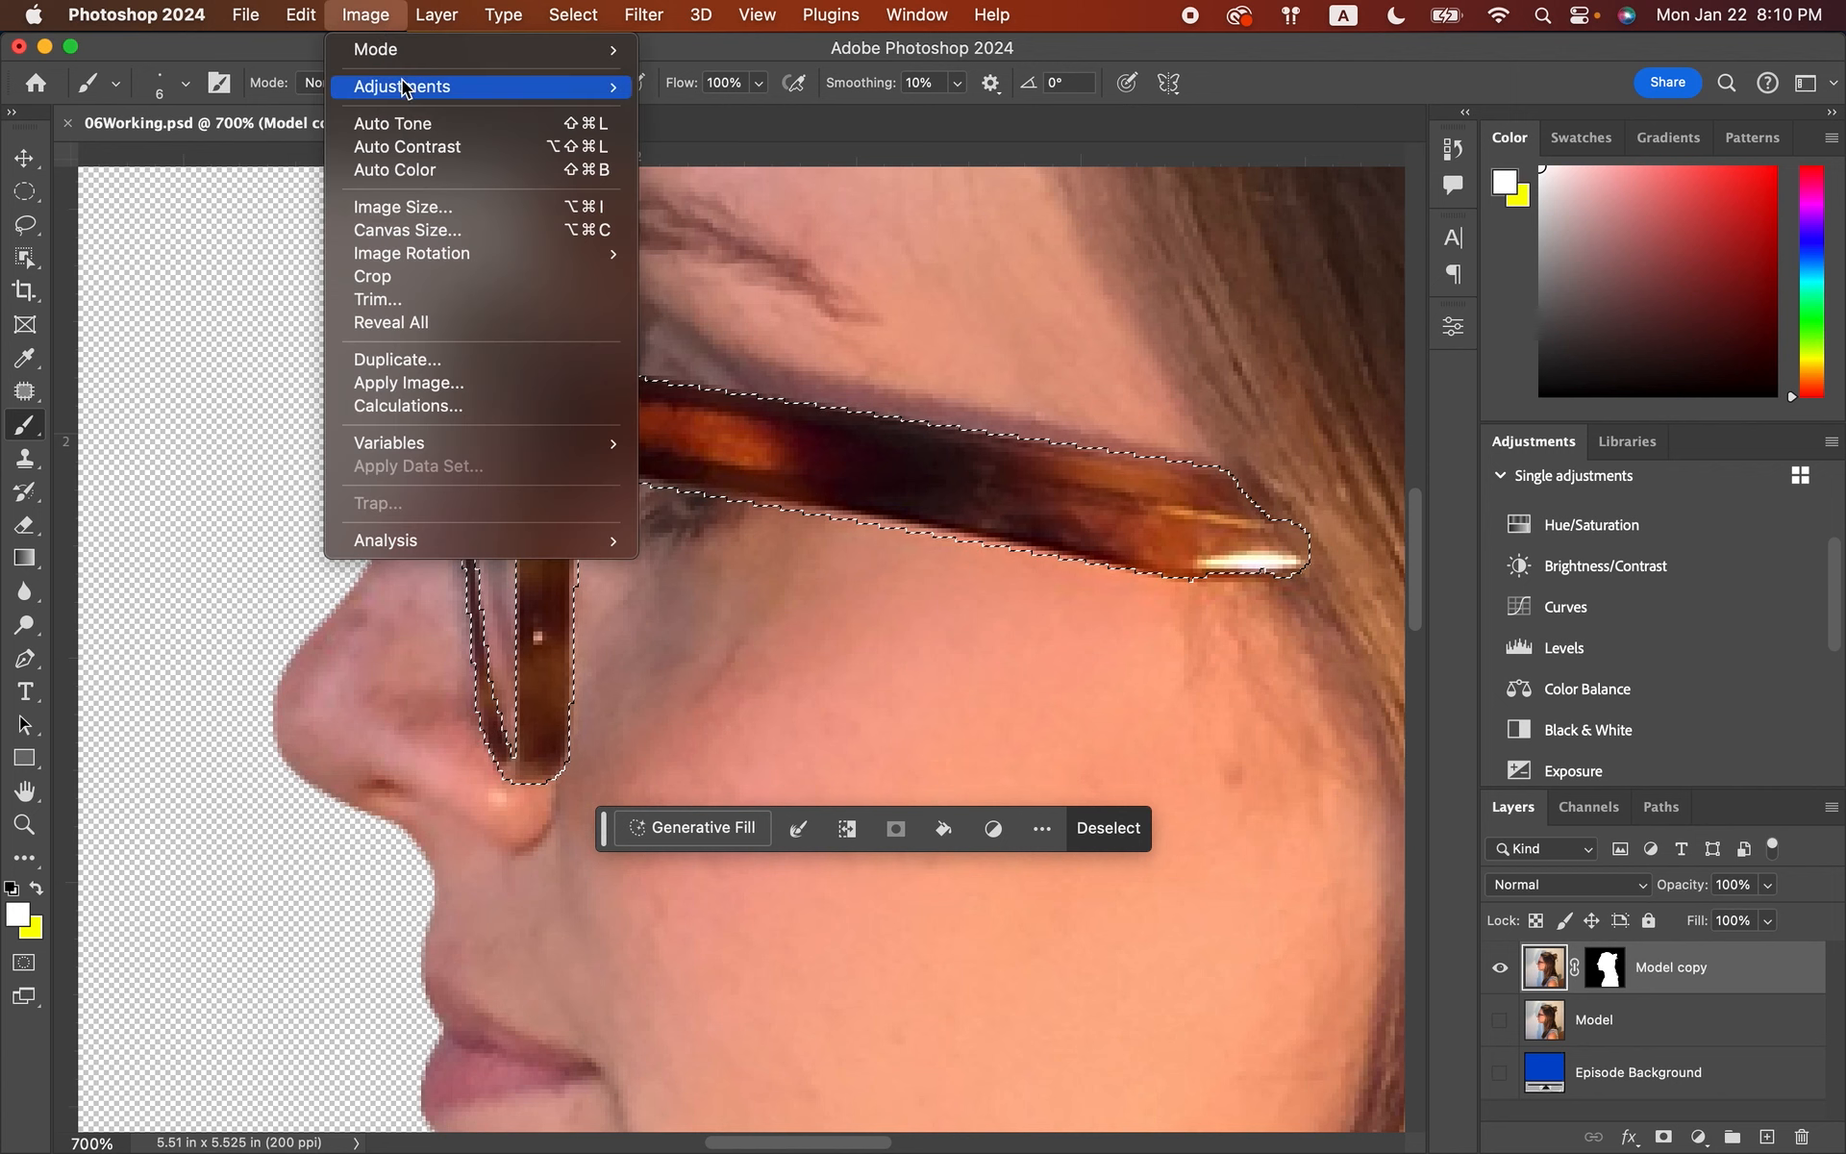
{"action": "mouse_move", "coordinate": [409, 93]}
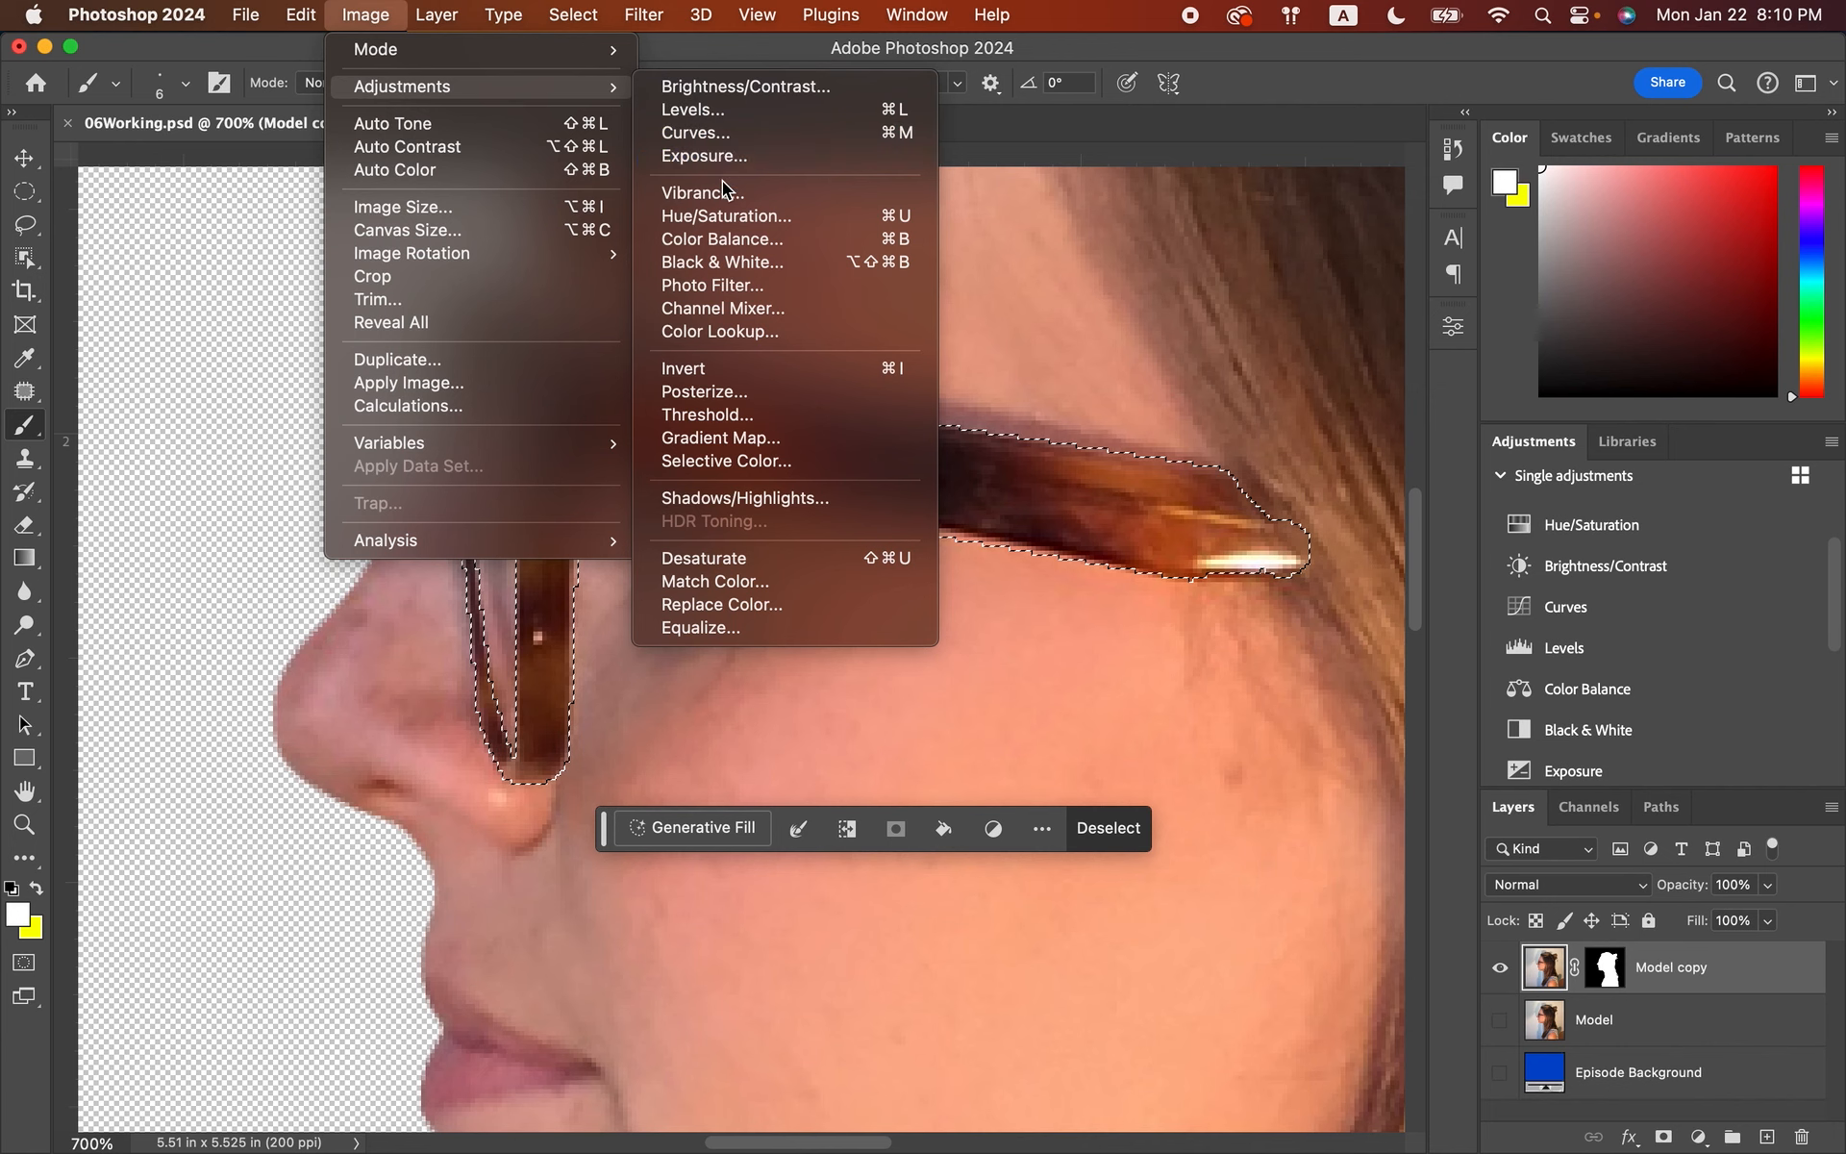
{"action": "left_click", "coordinate": [726, 217]}
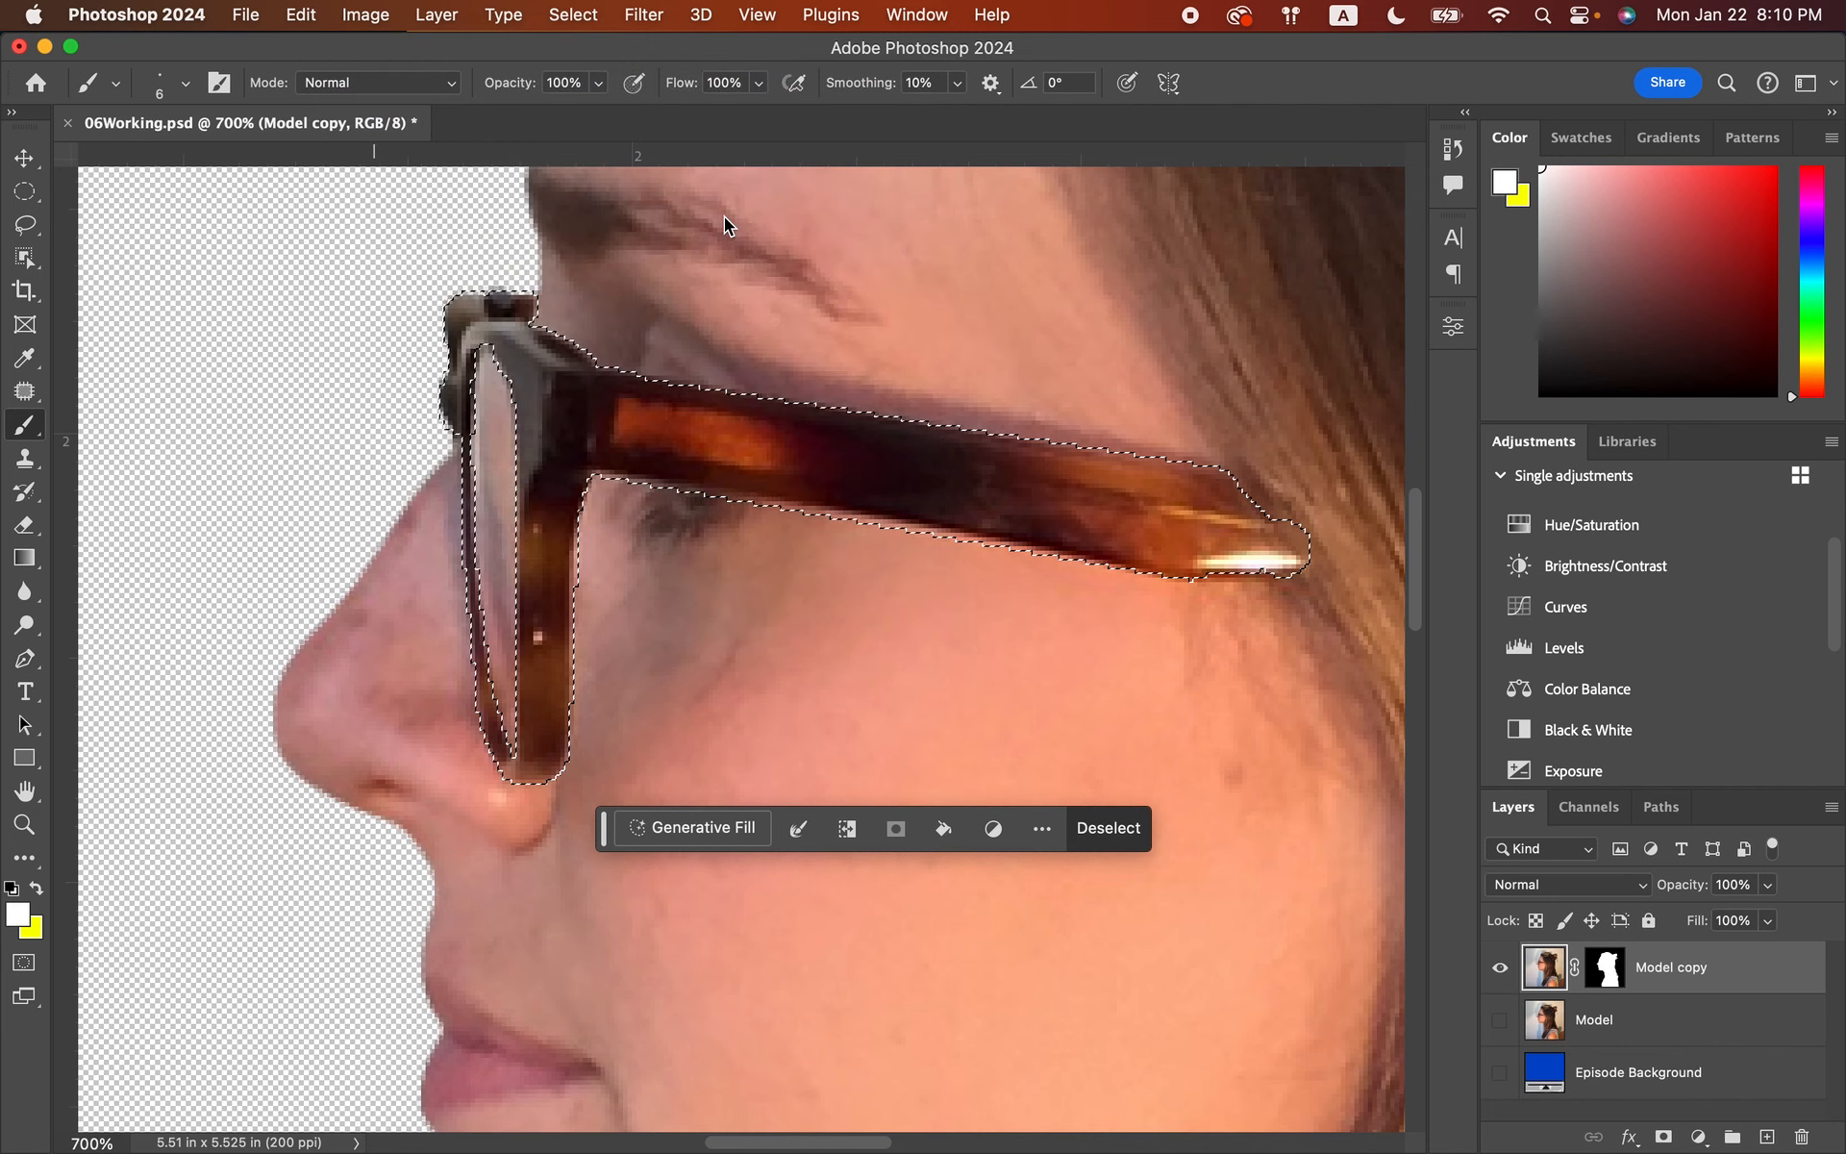
{"action": "left_click_drag", "start_coordinate": [751, 261], "coordinate": [1392, 172]}
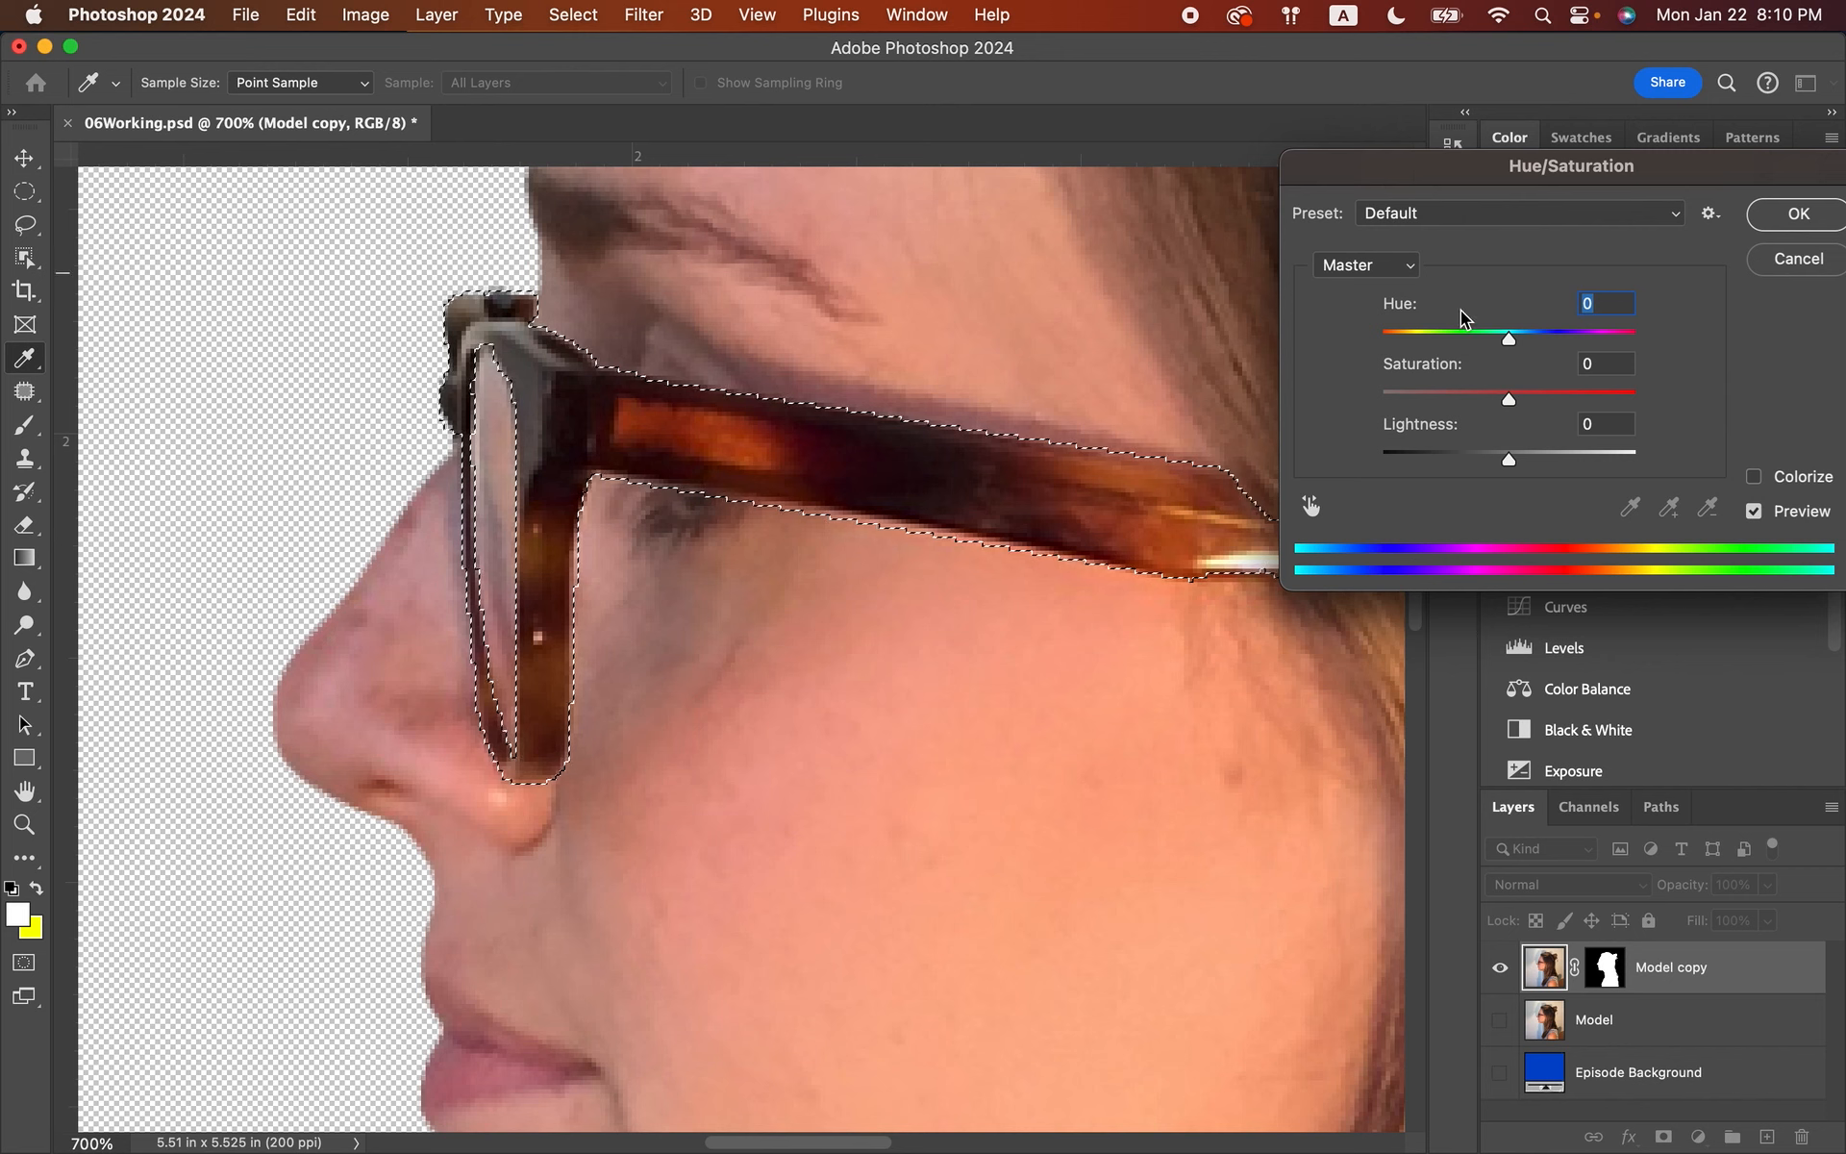
{"action": "left_click_drag", "start_coordinate": [1506, 338], "coordinate": [1584, 341]}
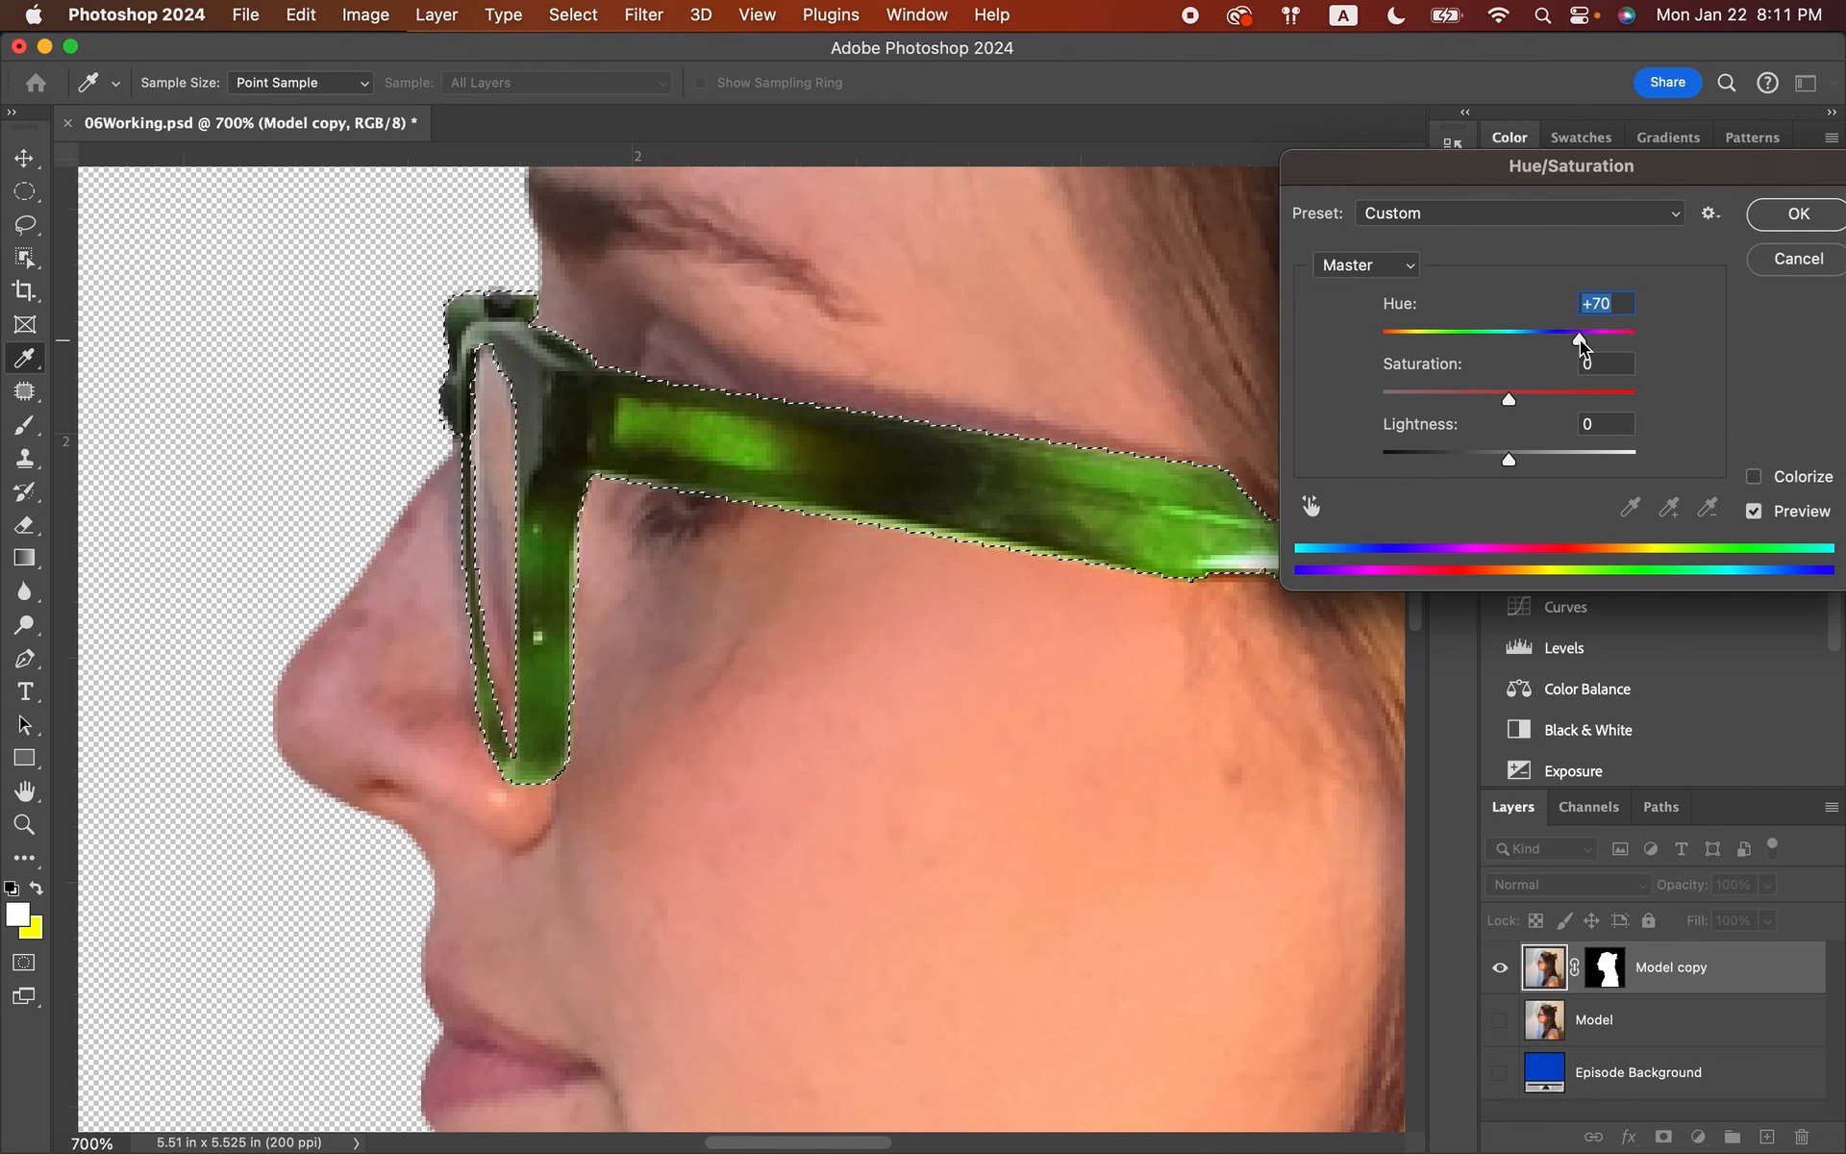
{"action": "left_click", "coordinate": [1774, 225]}
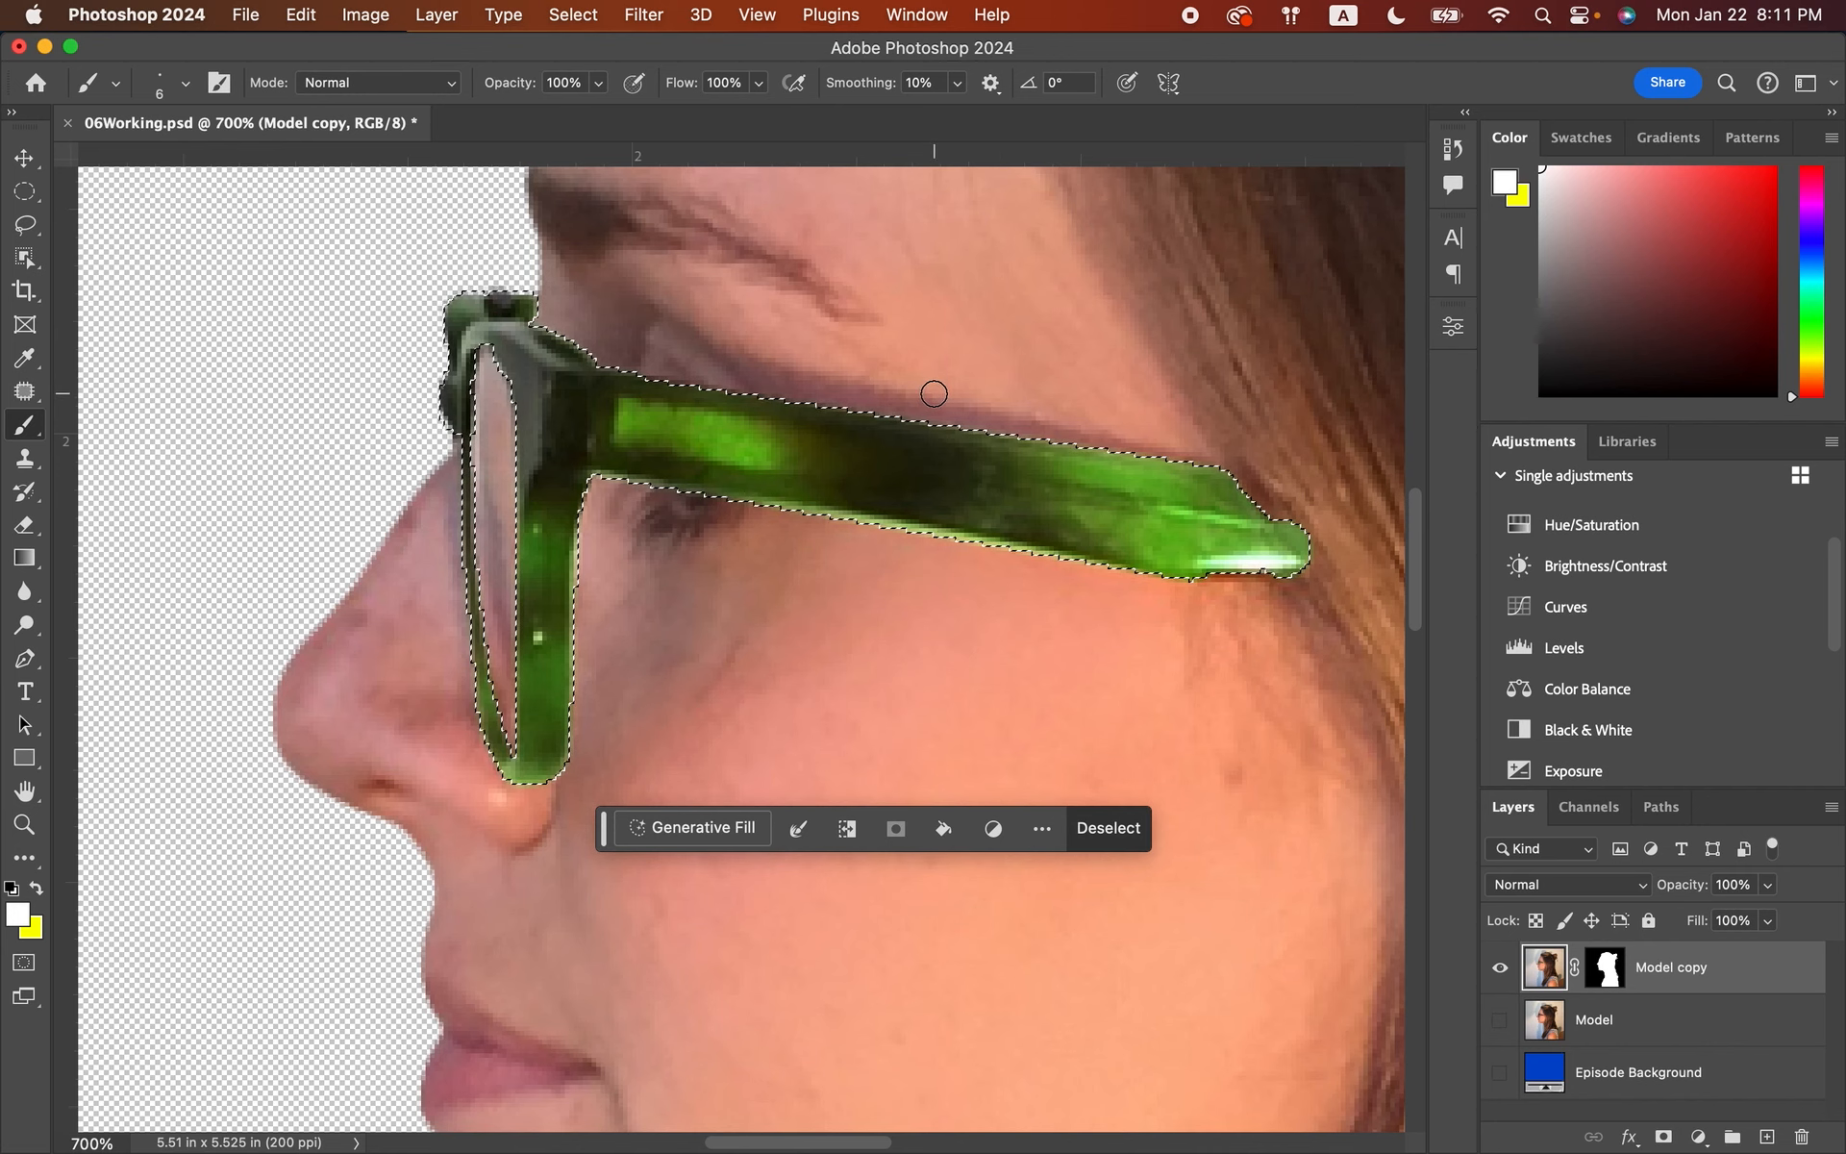
{"action": "left_click", "coordinate": [573, 15]}
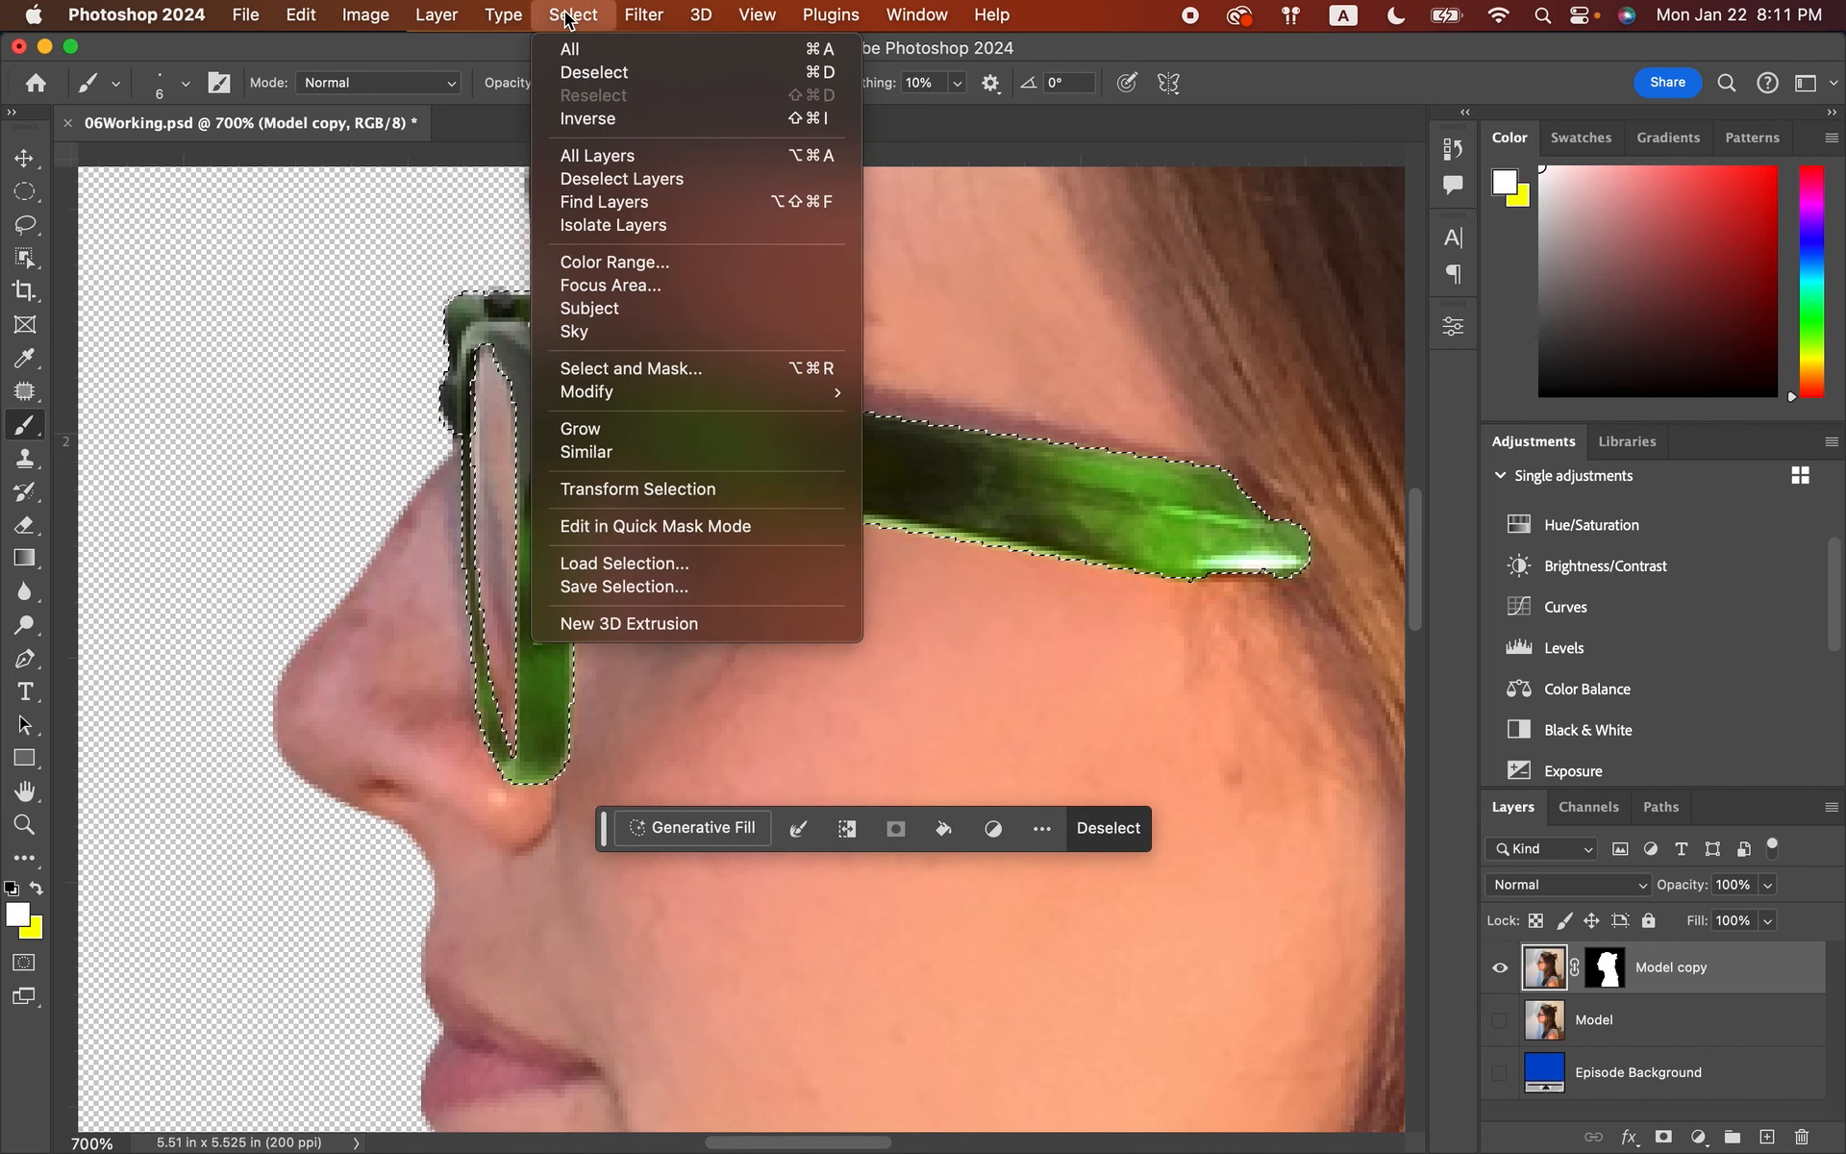
{"action": "left_click", "coordinate": [565, 77]}
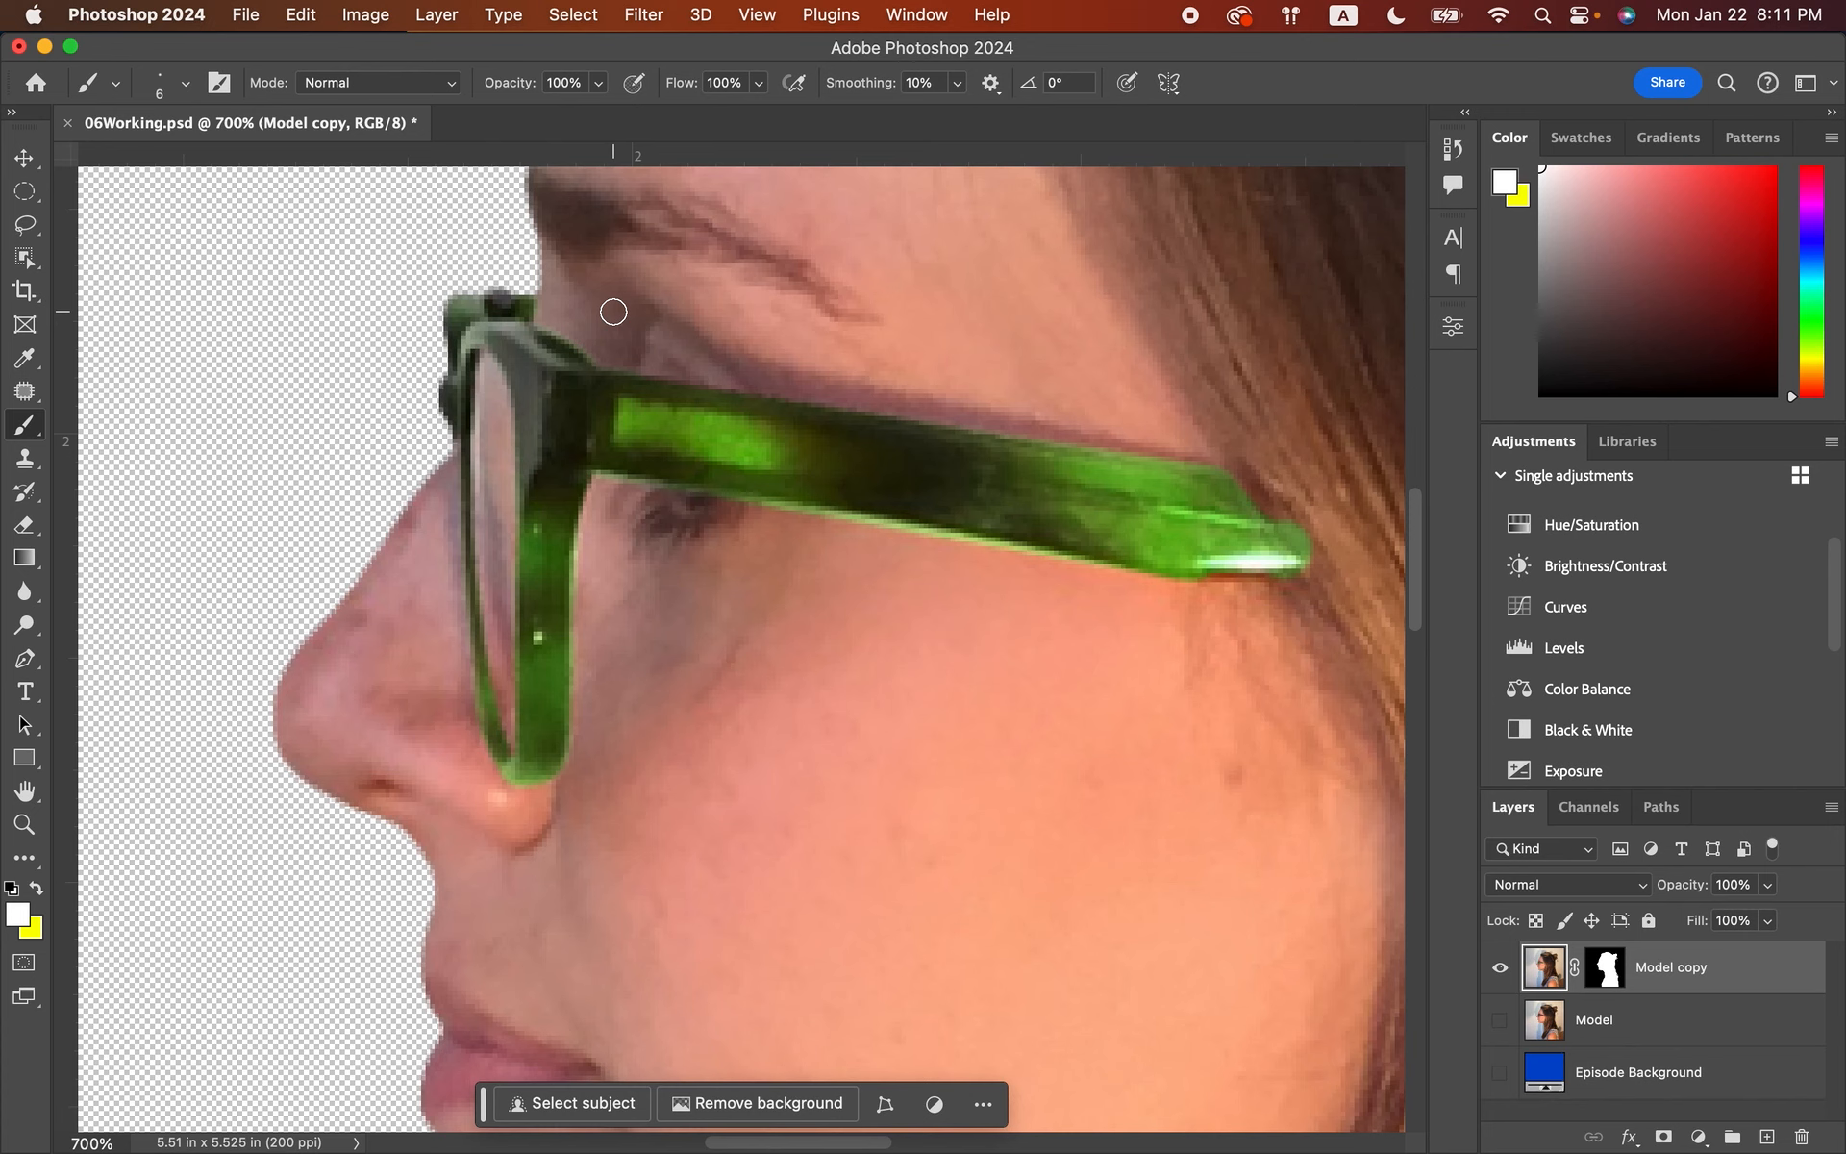
- Fit the whole image in view and check the recolored cutout against the Episode Background layer, hiding that layer again
{"action": "left_click", "coordinate": [24, 825]}
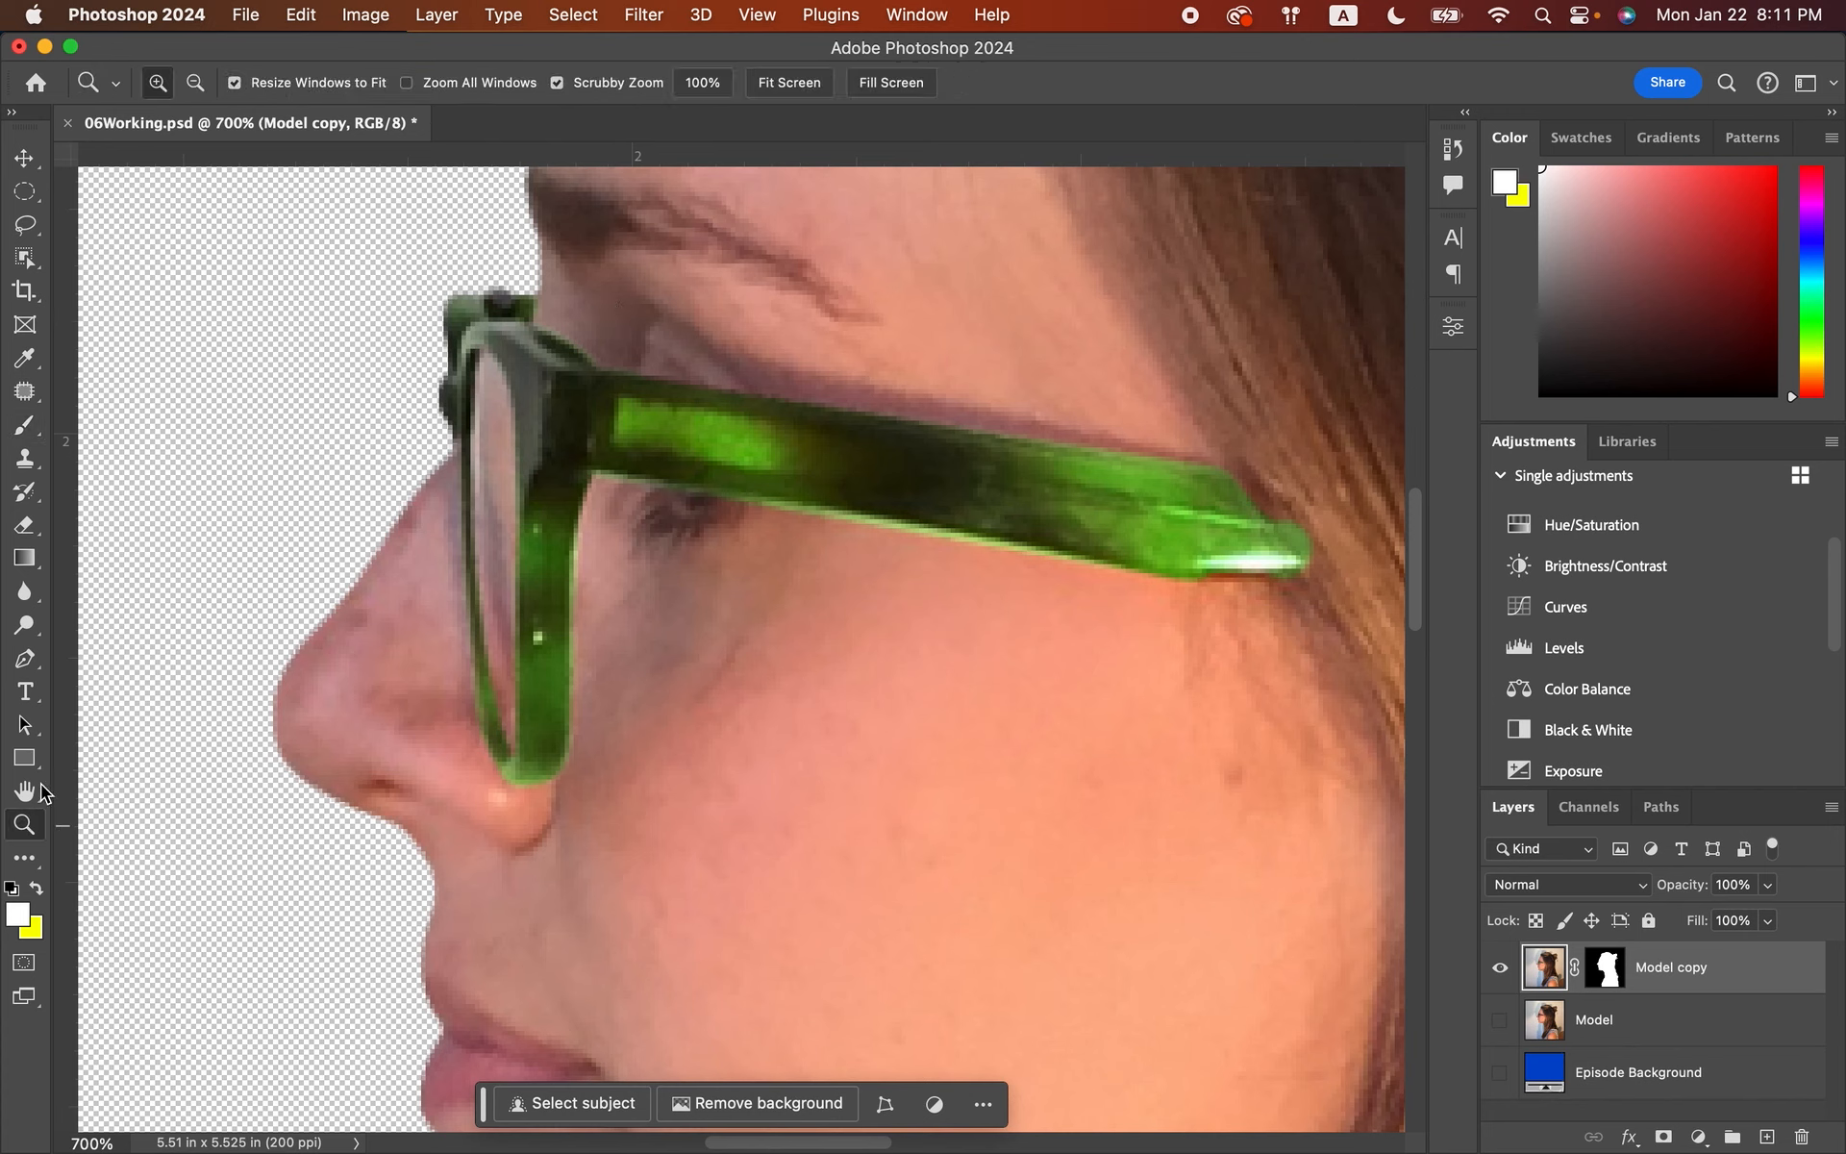
{"action": "left_click", "coordinate": [765, 83]}
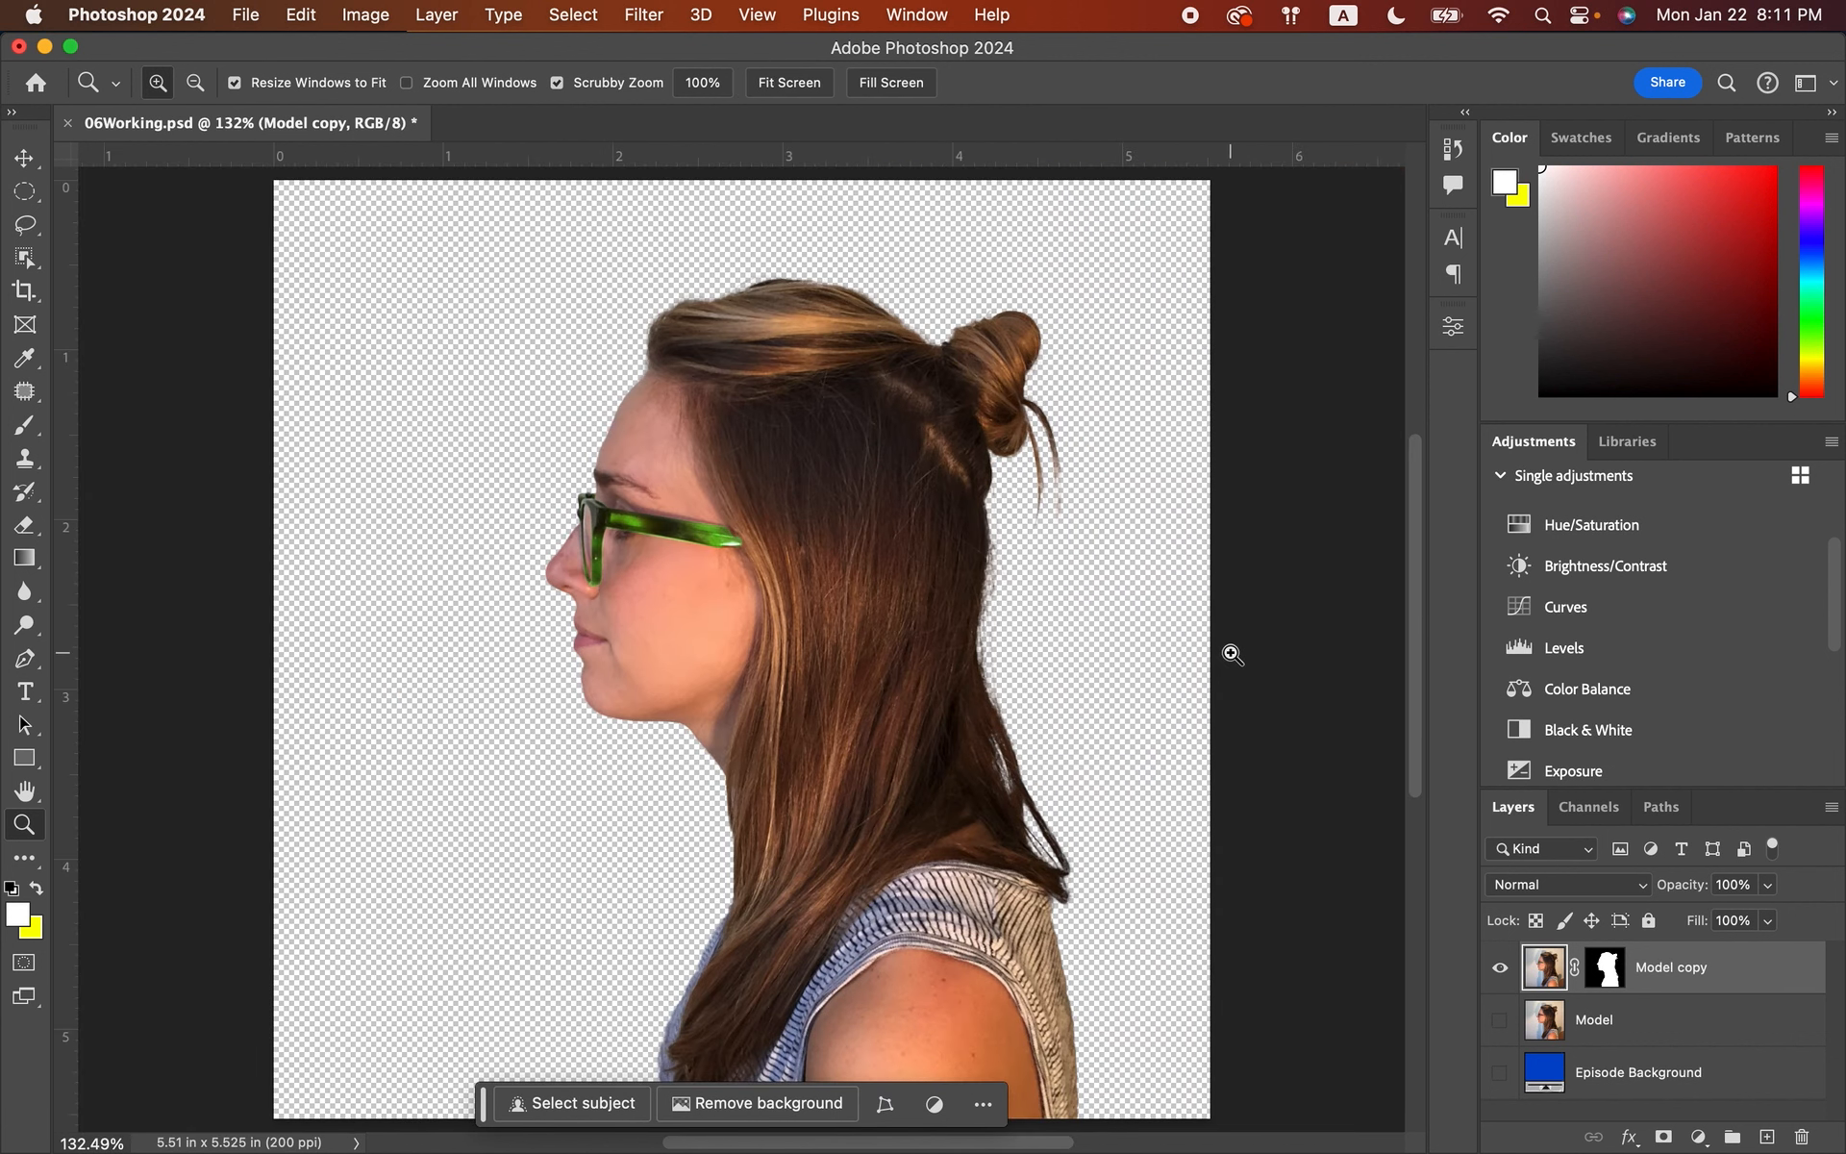
{"action": "left_click", "coordinate": [1499, 1074]}
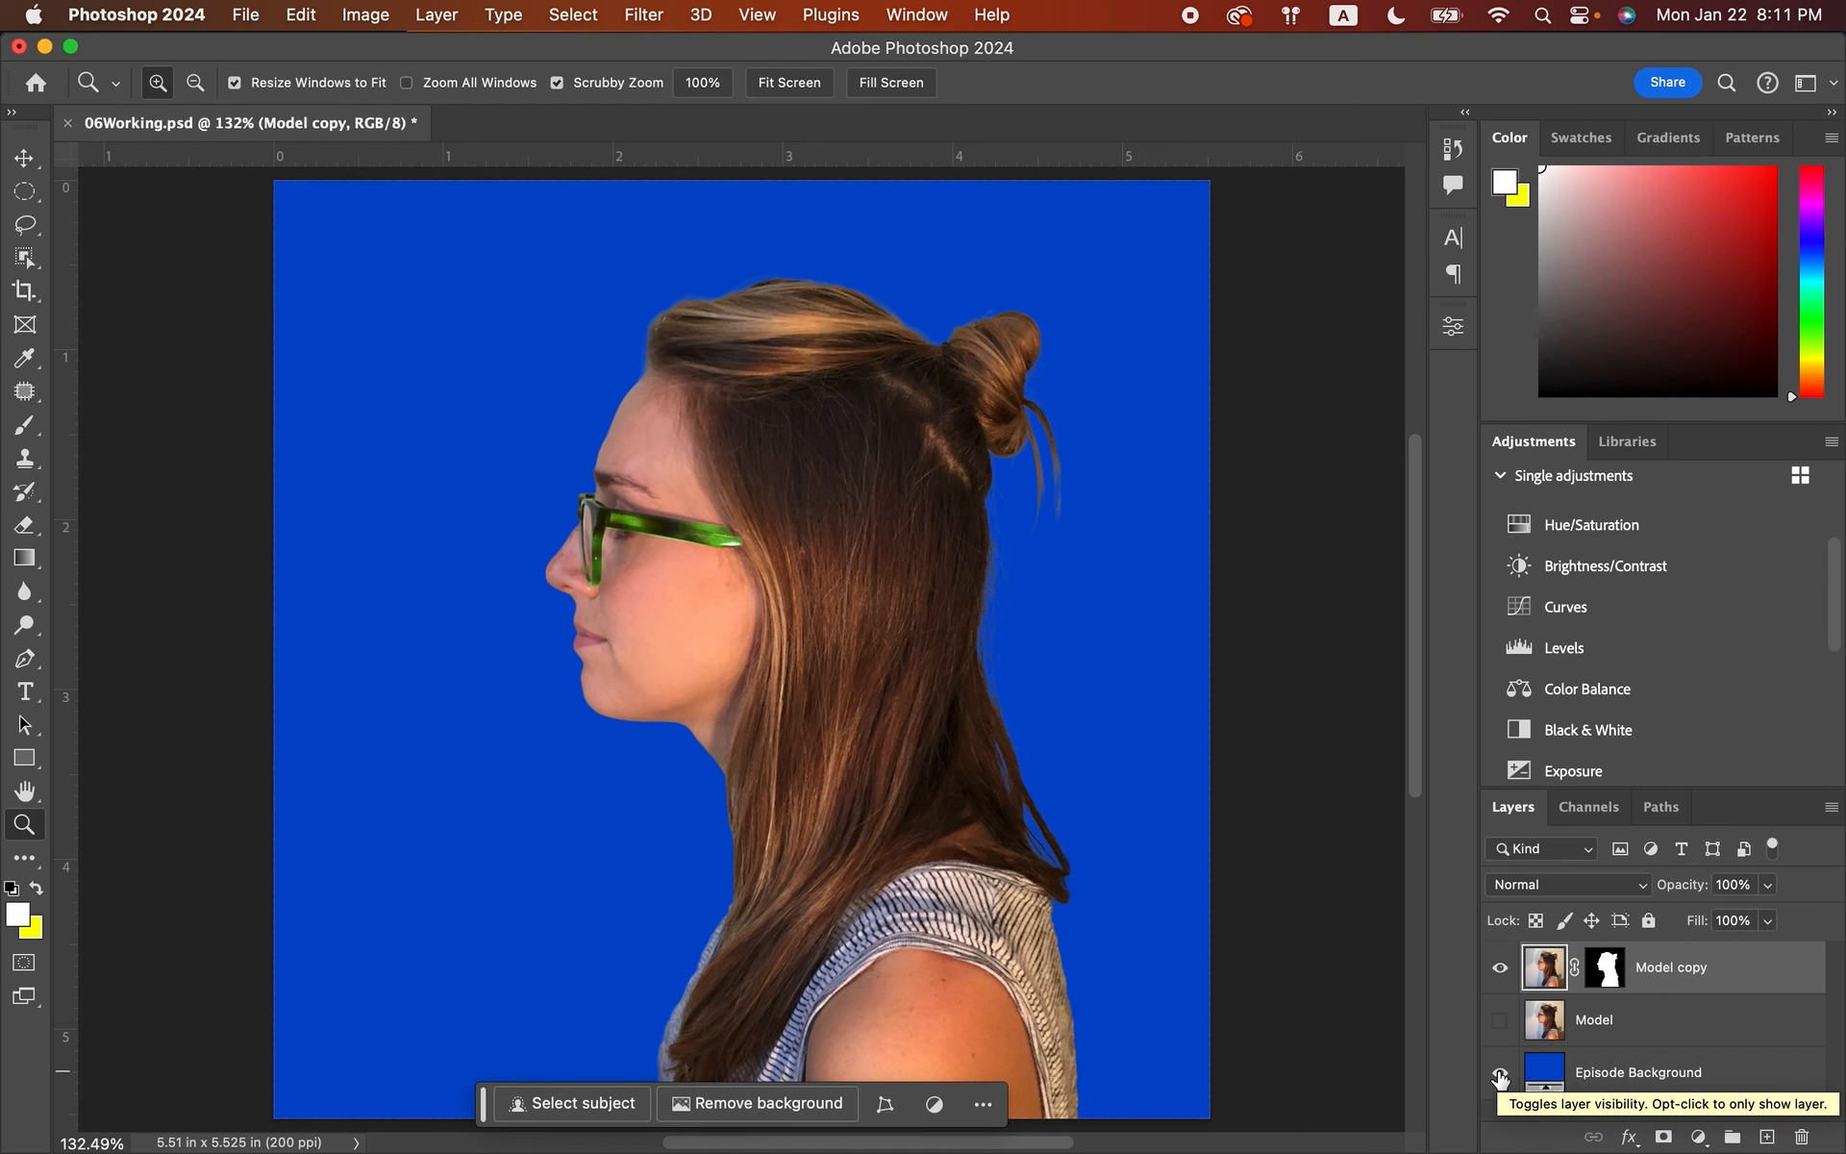
{"action": "left_click", "coordinate": [1499, 1073]}
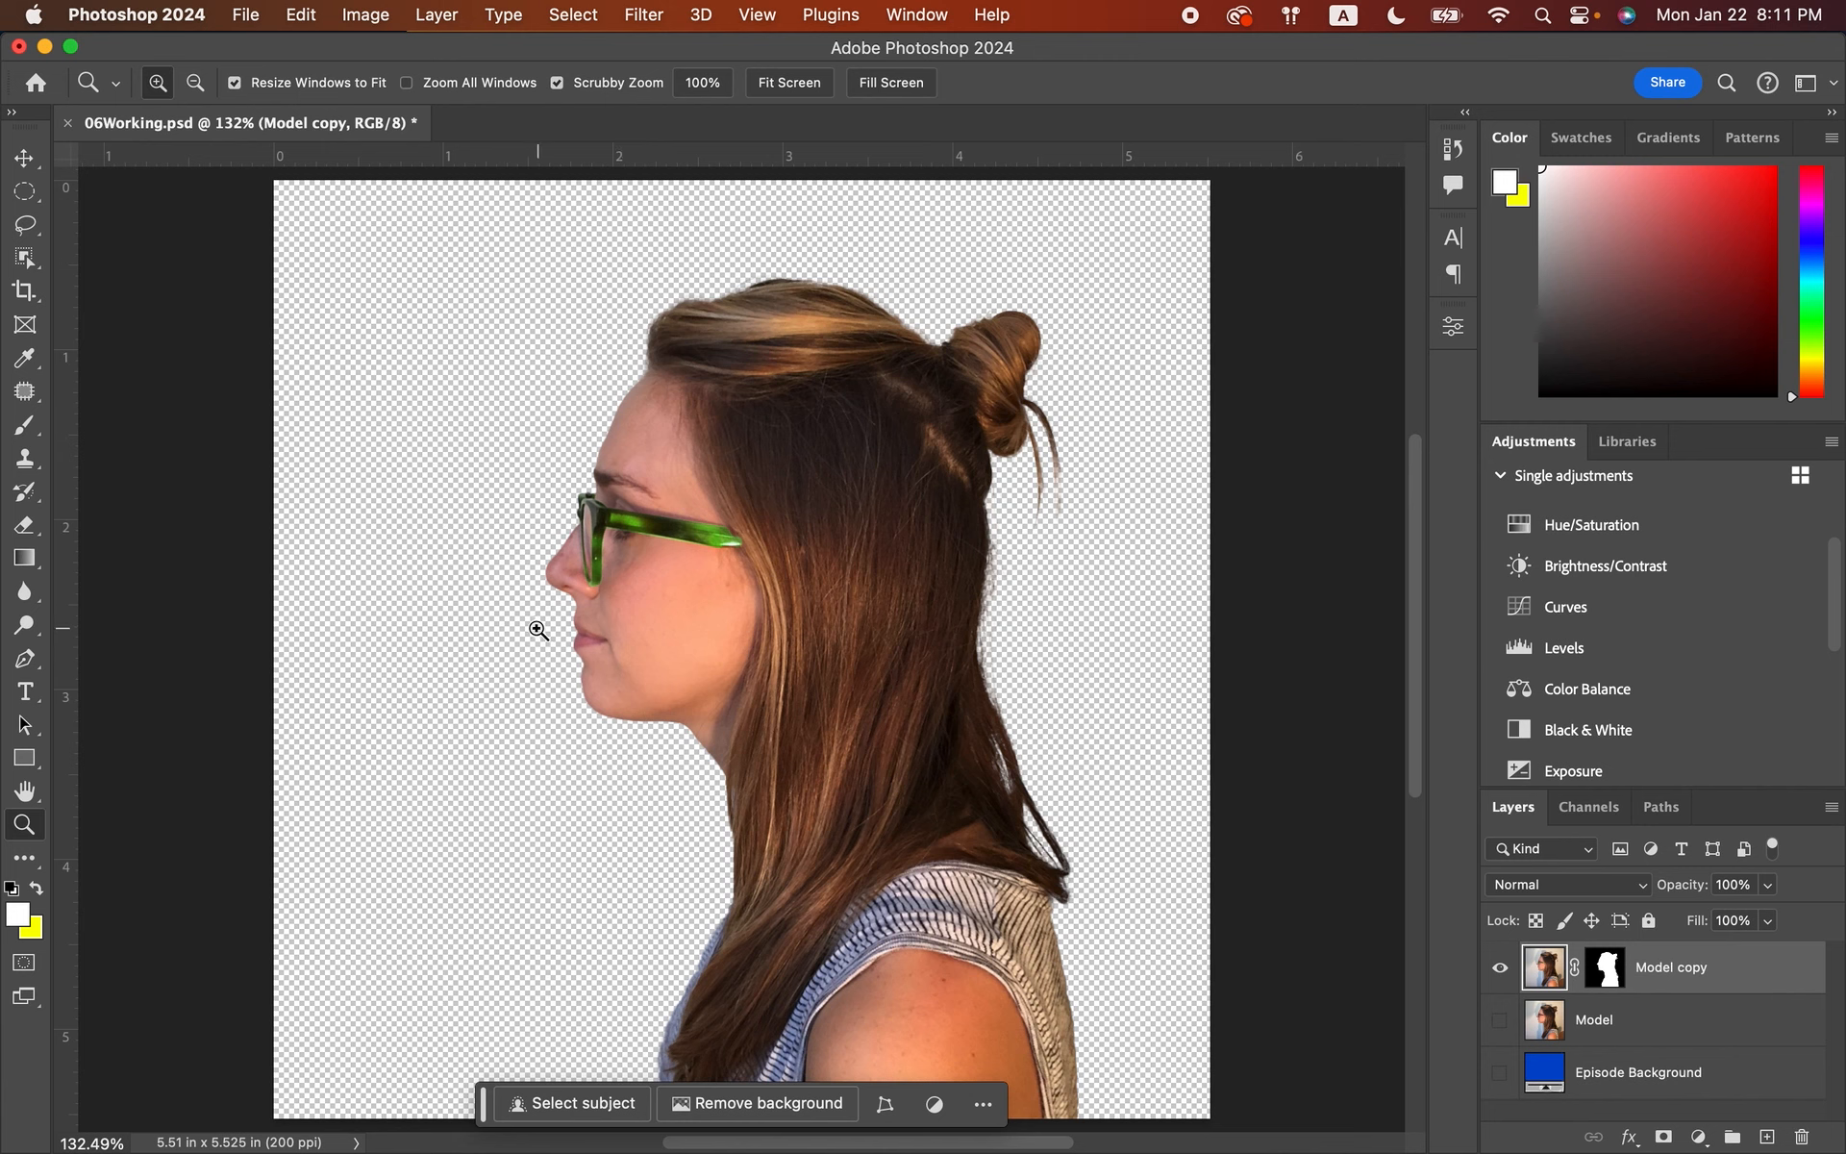
- Start Puppet Warp on the Model copy layer and pin from the nape across the hair to the throat and down the front edge
{"action": "left_click", "coordinate": [306, 17]}
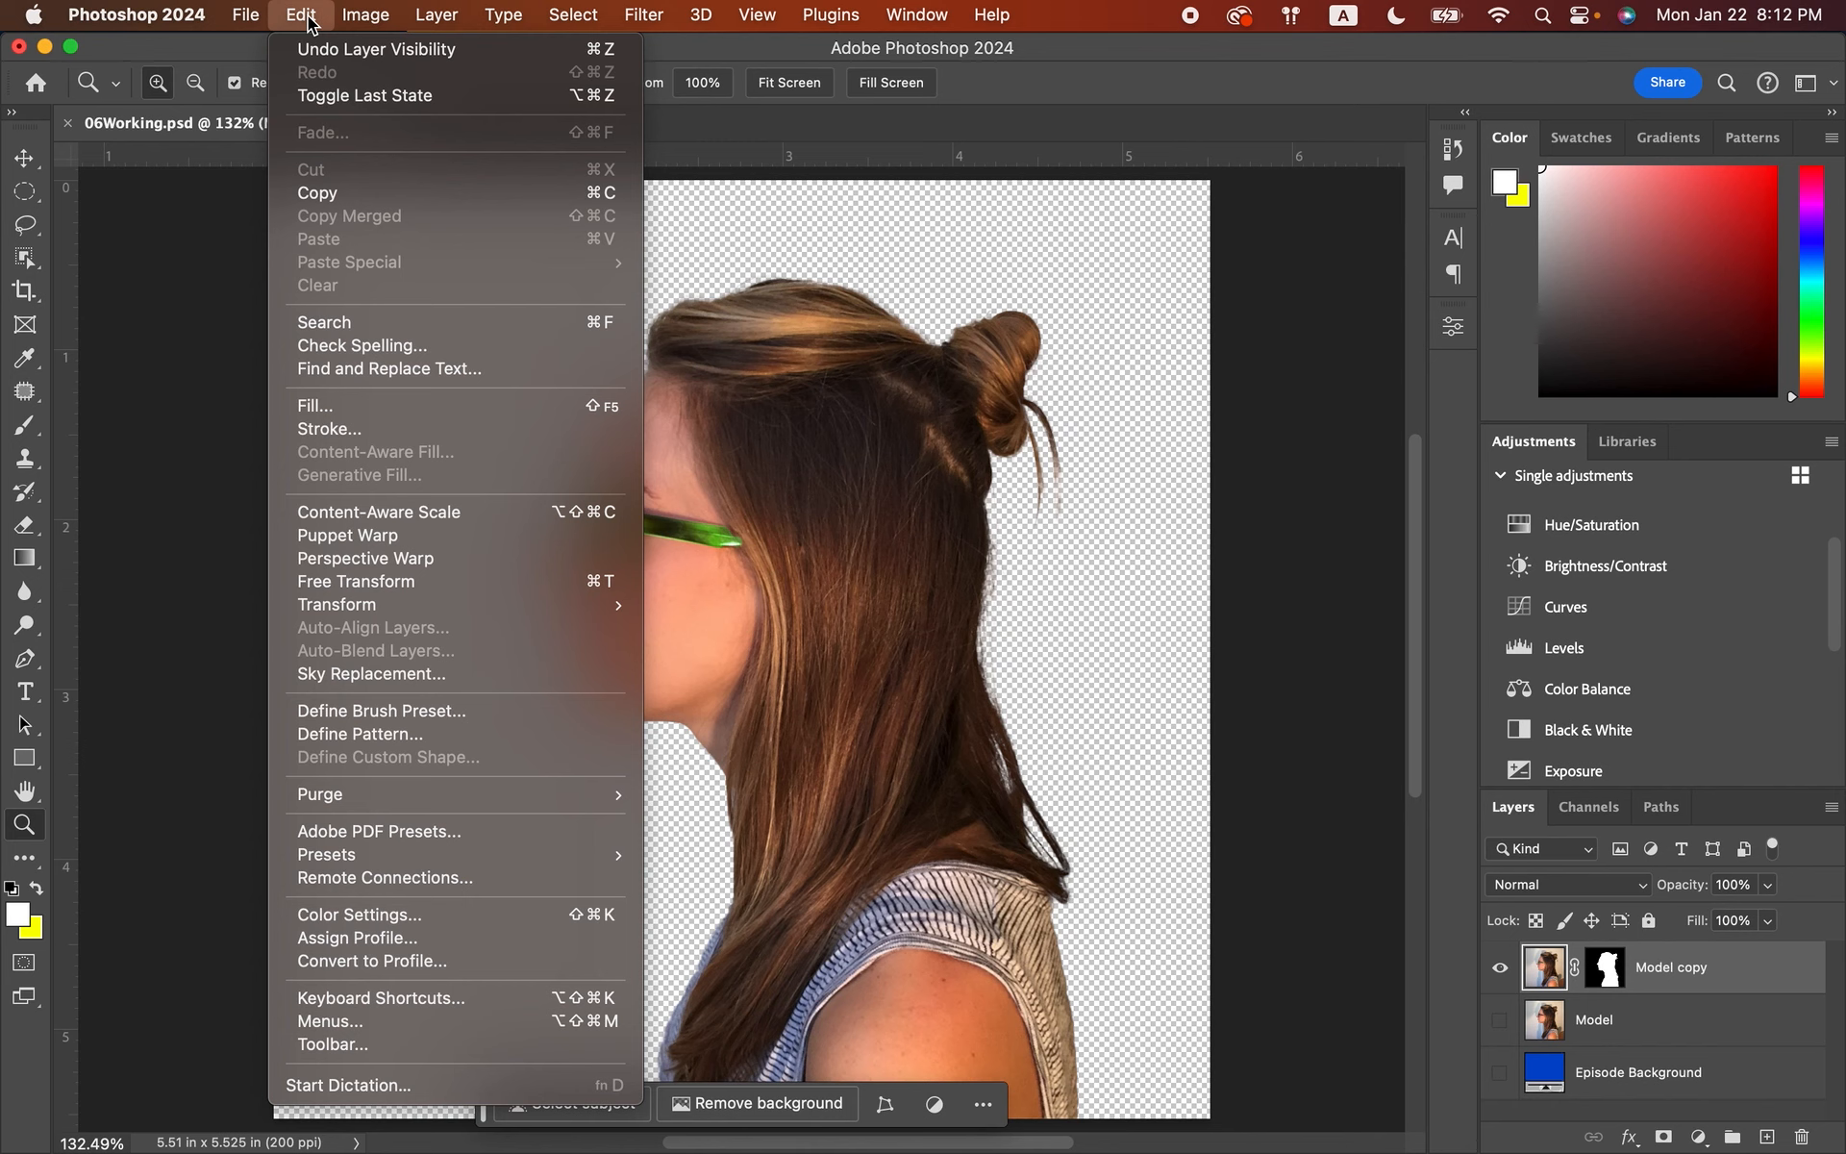
{"action": "left_click", "coordinate": [306, 15]}
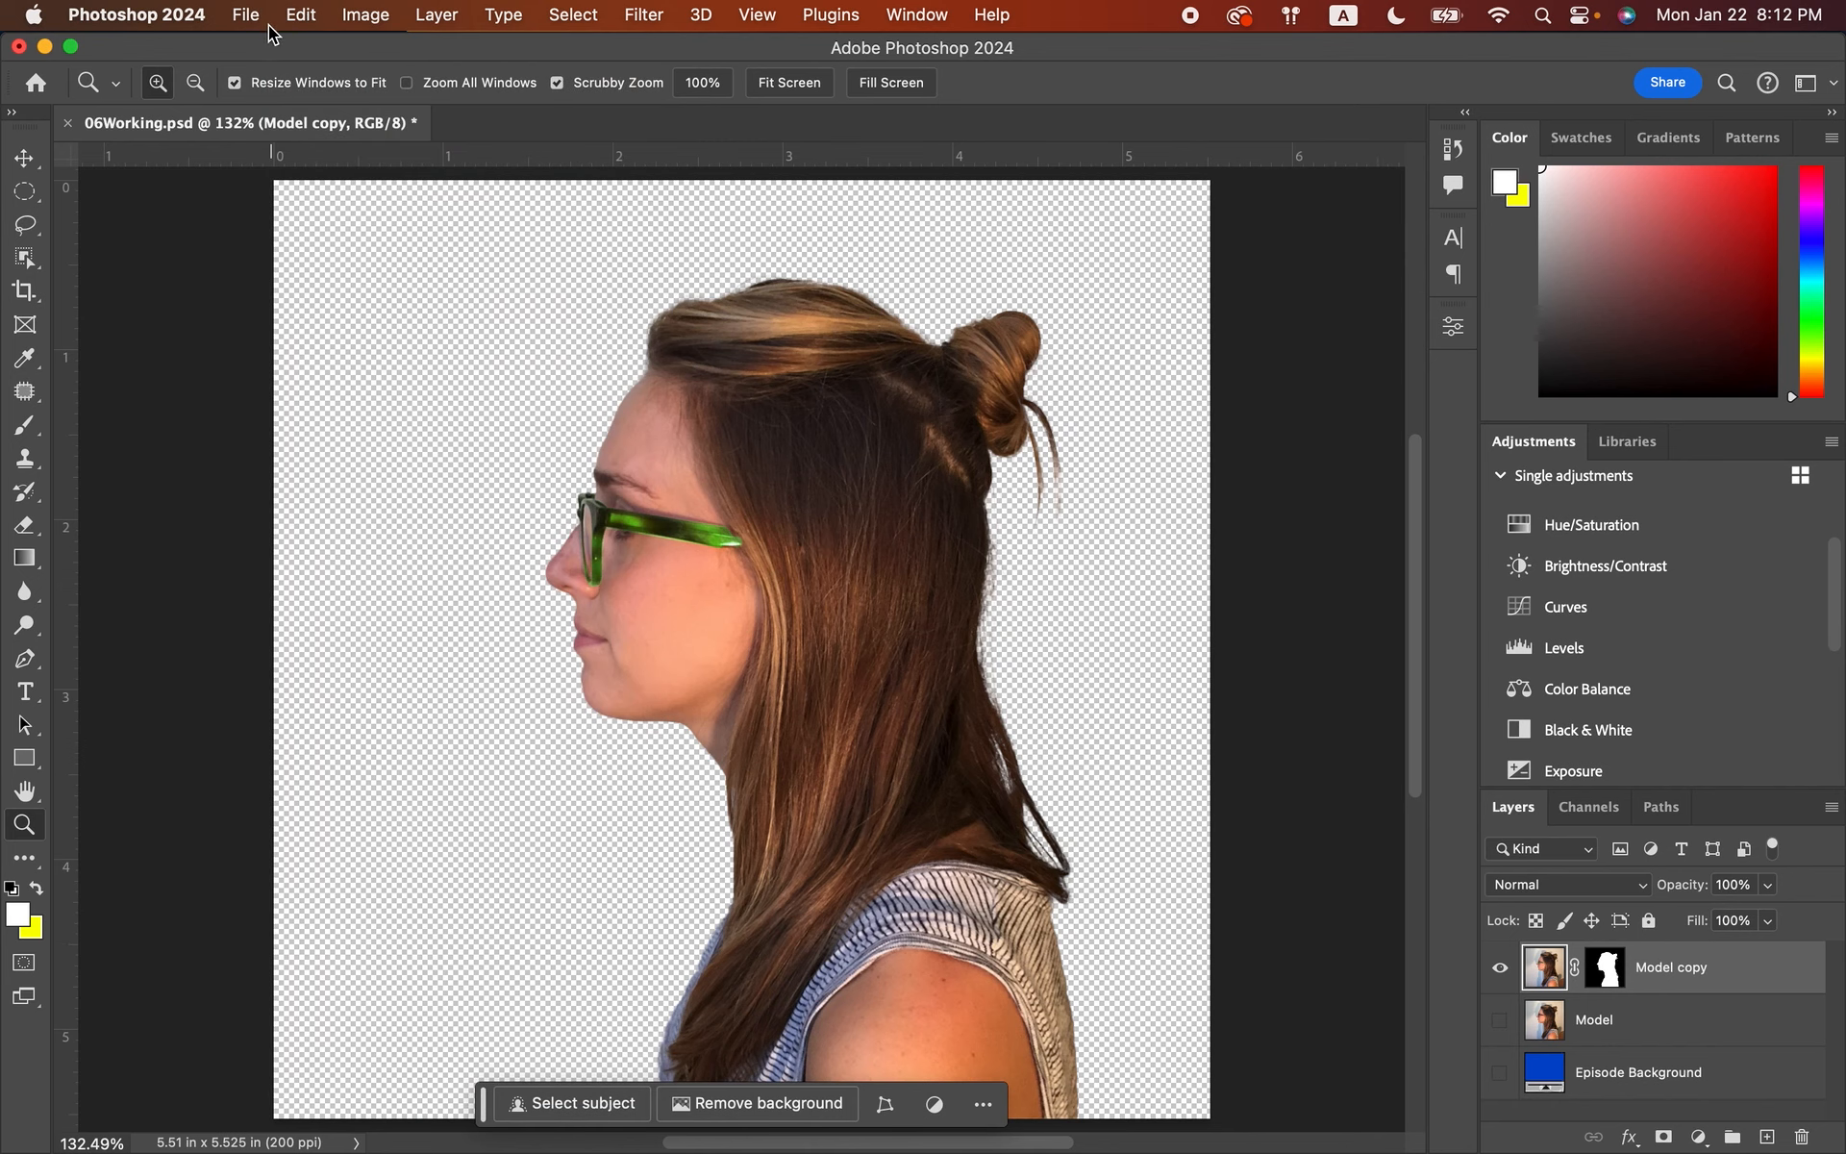
{"action": "left_click", "coordinate": [302, 18]}
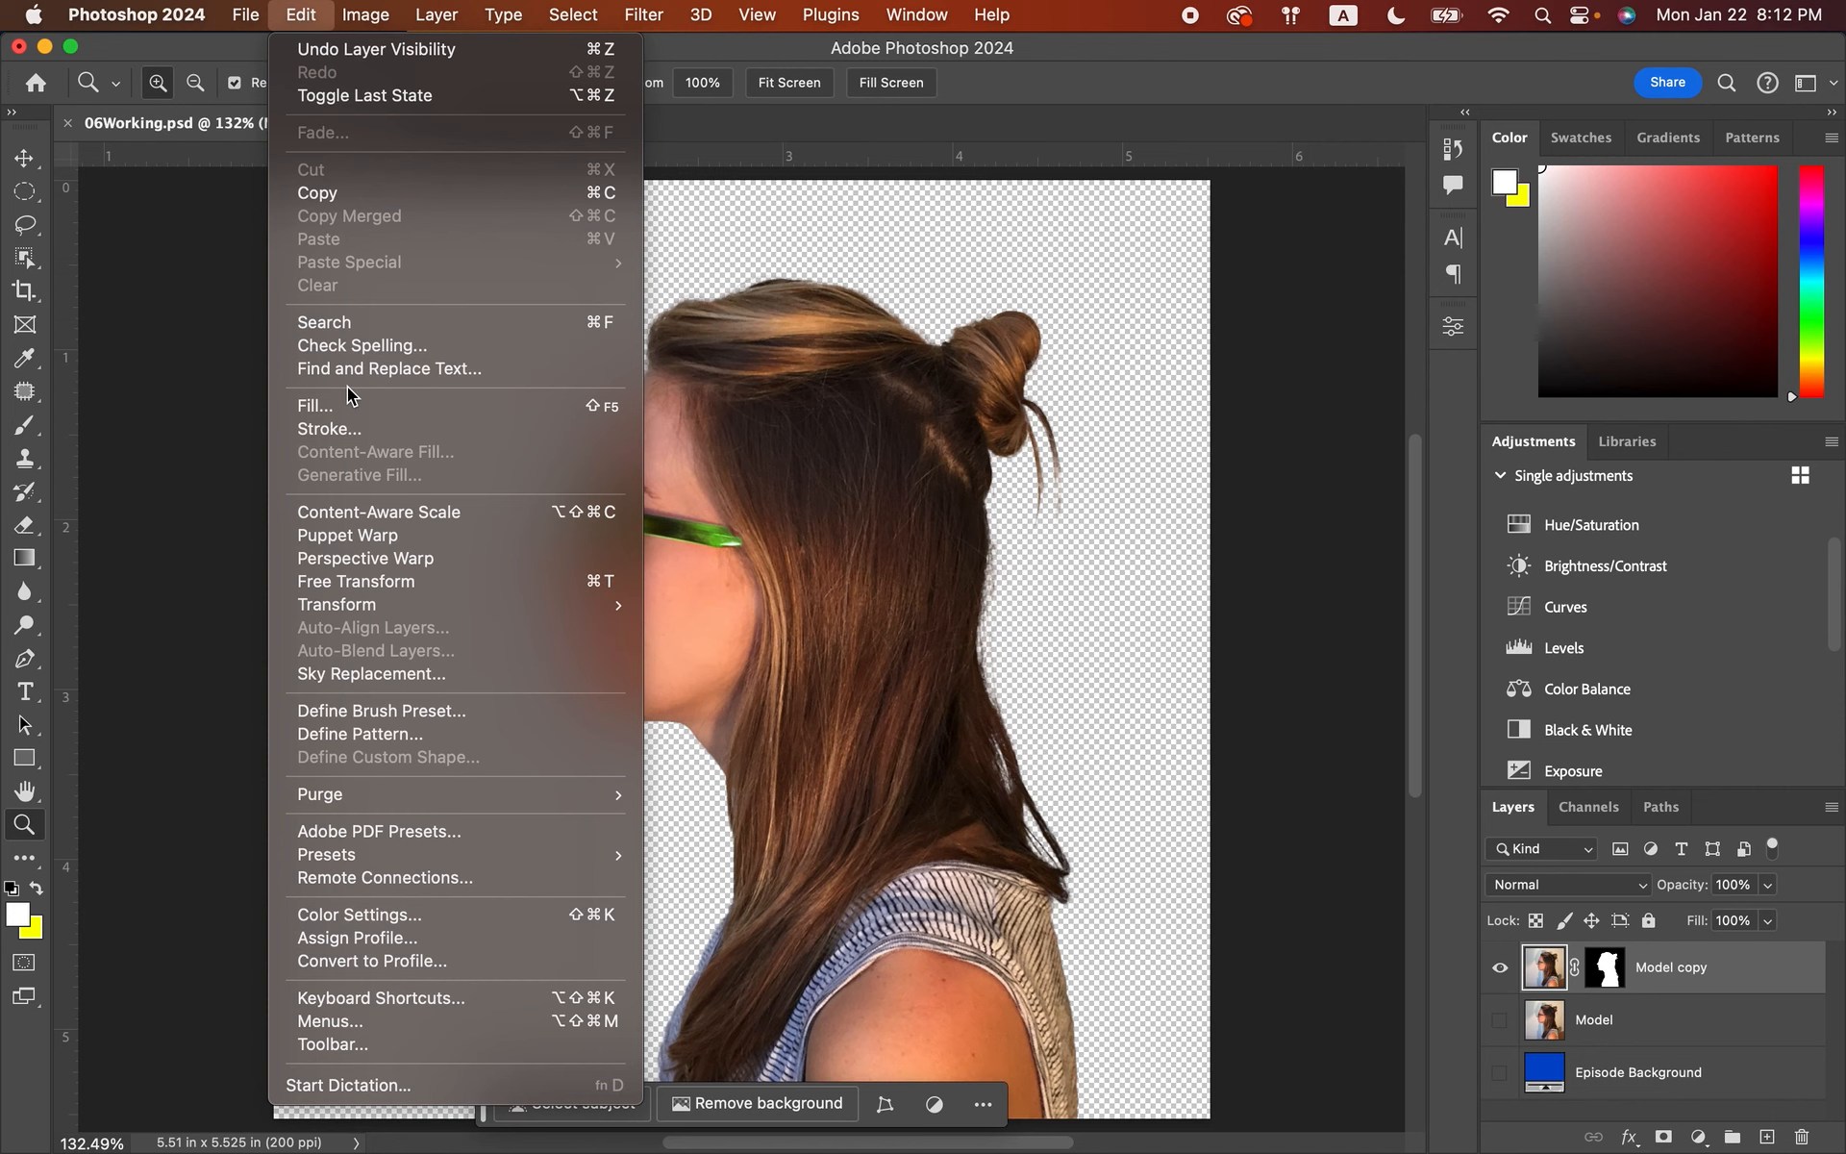
{"action": "left_click", "coordinate": [348, 540]}
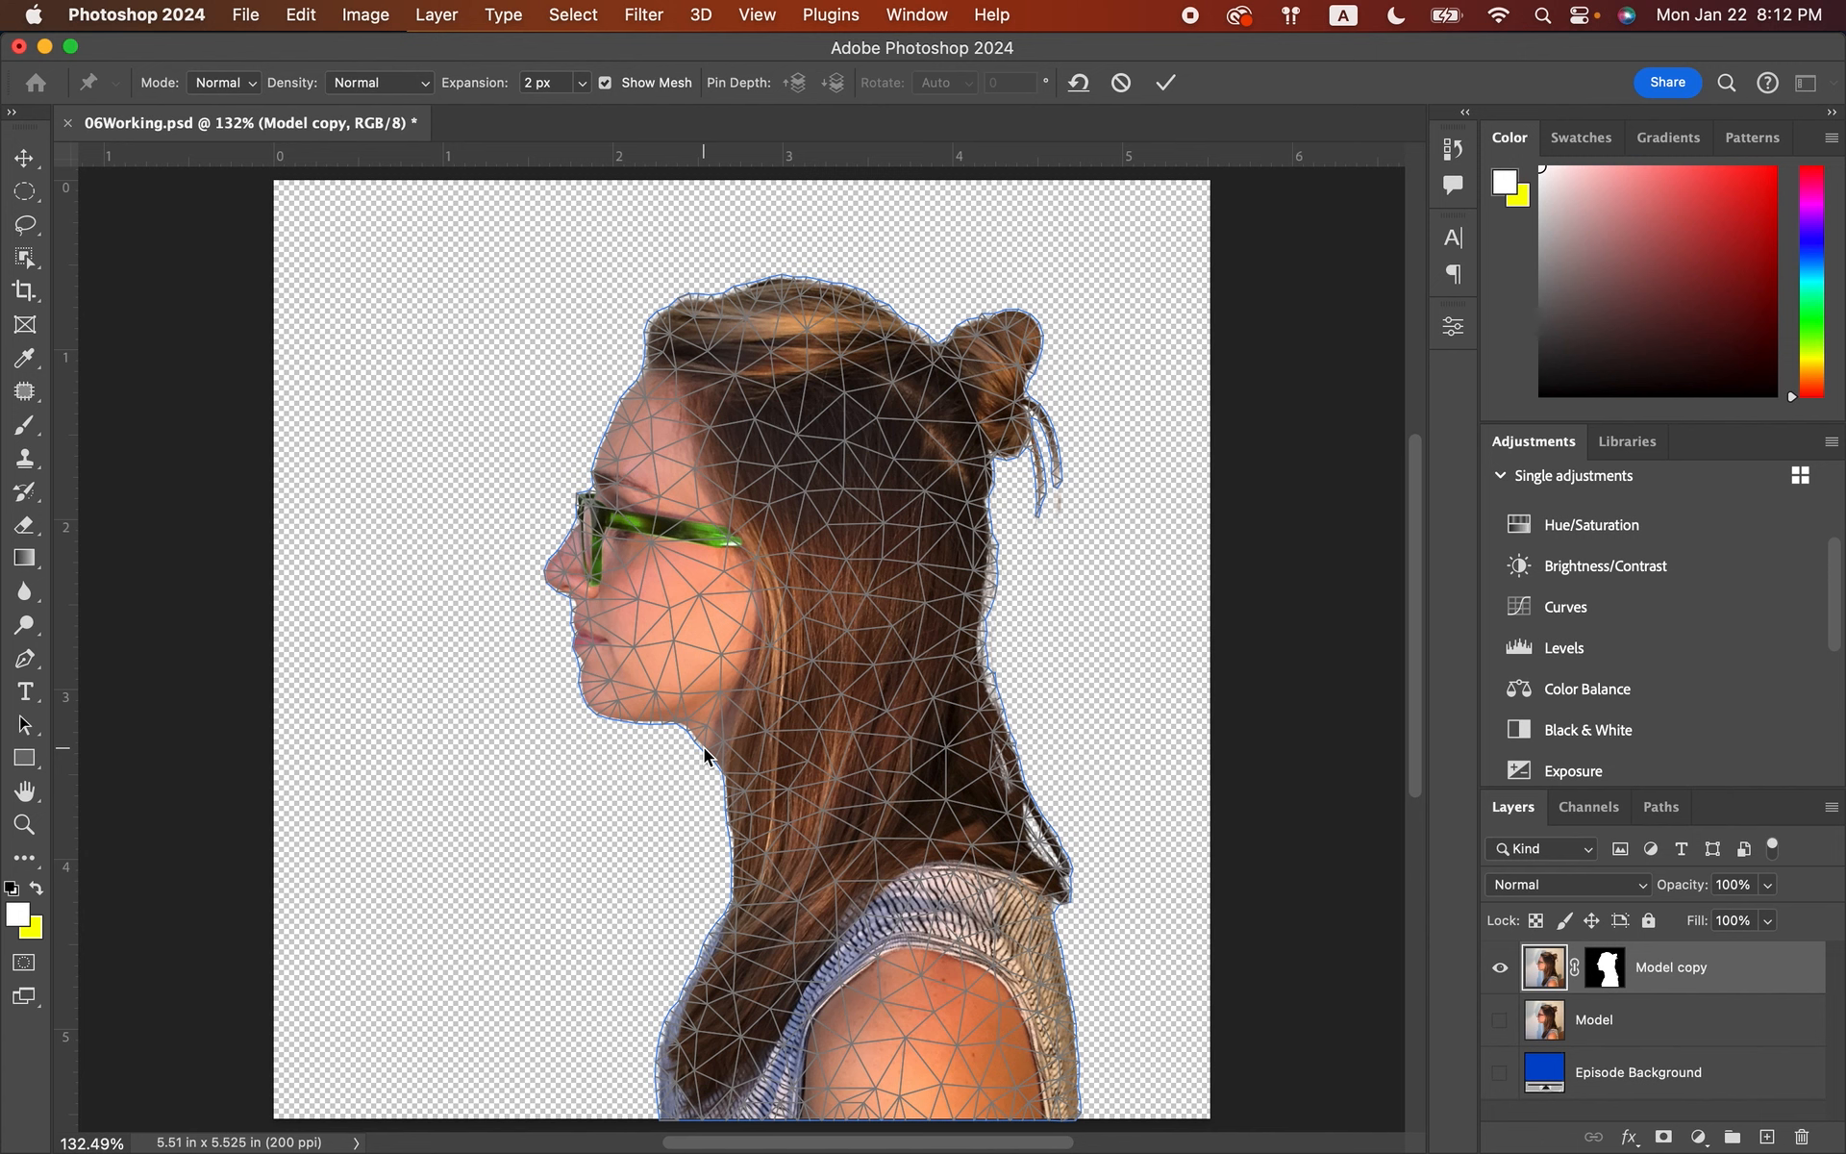
{"action": "left_click", "coordinate": [976, 647]}
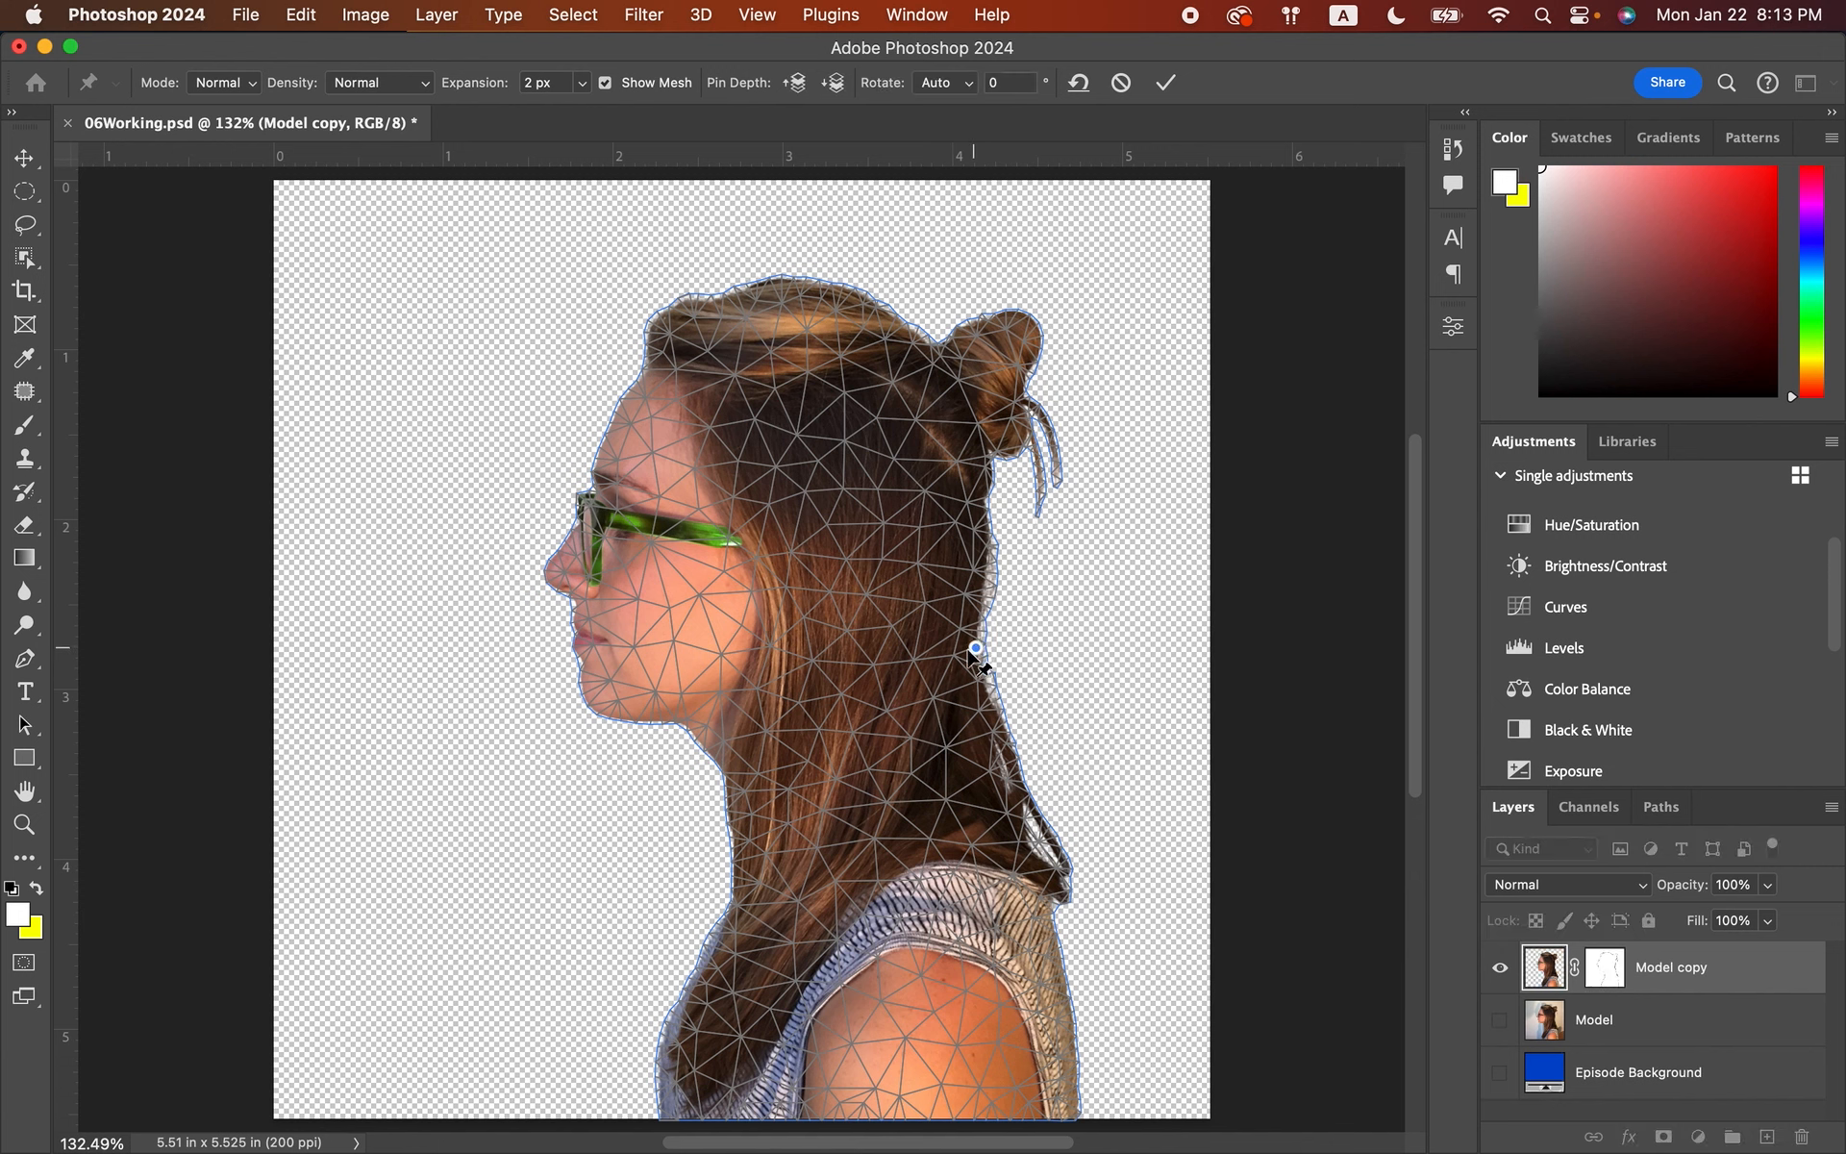
{"action": "left_click", "coordinate": [942, 657]}
{"action": "left_click", "coordinate": [942, 657]}
{"action": "left_click", "coordinate": [875, 657]}
{"action": "left_click", "coordinate": [799, 703]}
{"action": "left_click", "coordinate": [720, 763]}
{"action": "left_click", "coordinate": [735, 876]}
{"action": "left_click", "coordinate": [686, 986]}
{"action": "left_click", "coordinate": [659, 1114]}
{"action": "left_click", "coordinate": [660, 1113]}
- Add Puppet Warp pins down the back edge of the hair and shoulder to the bottom of the figure
{"action": "left_click", "coordinate": [988, 701]}
{"action": "left_click", "coordinate": [1018, 779]}
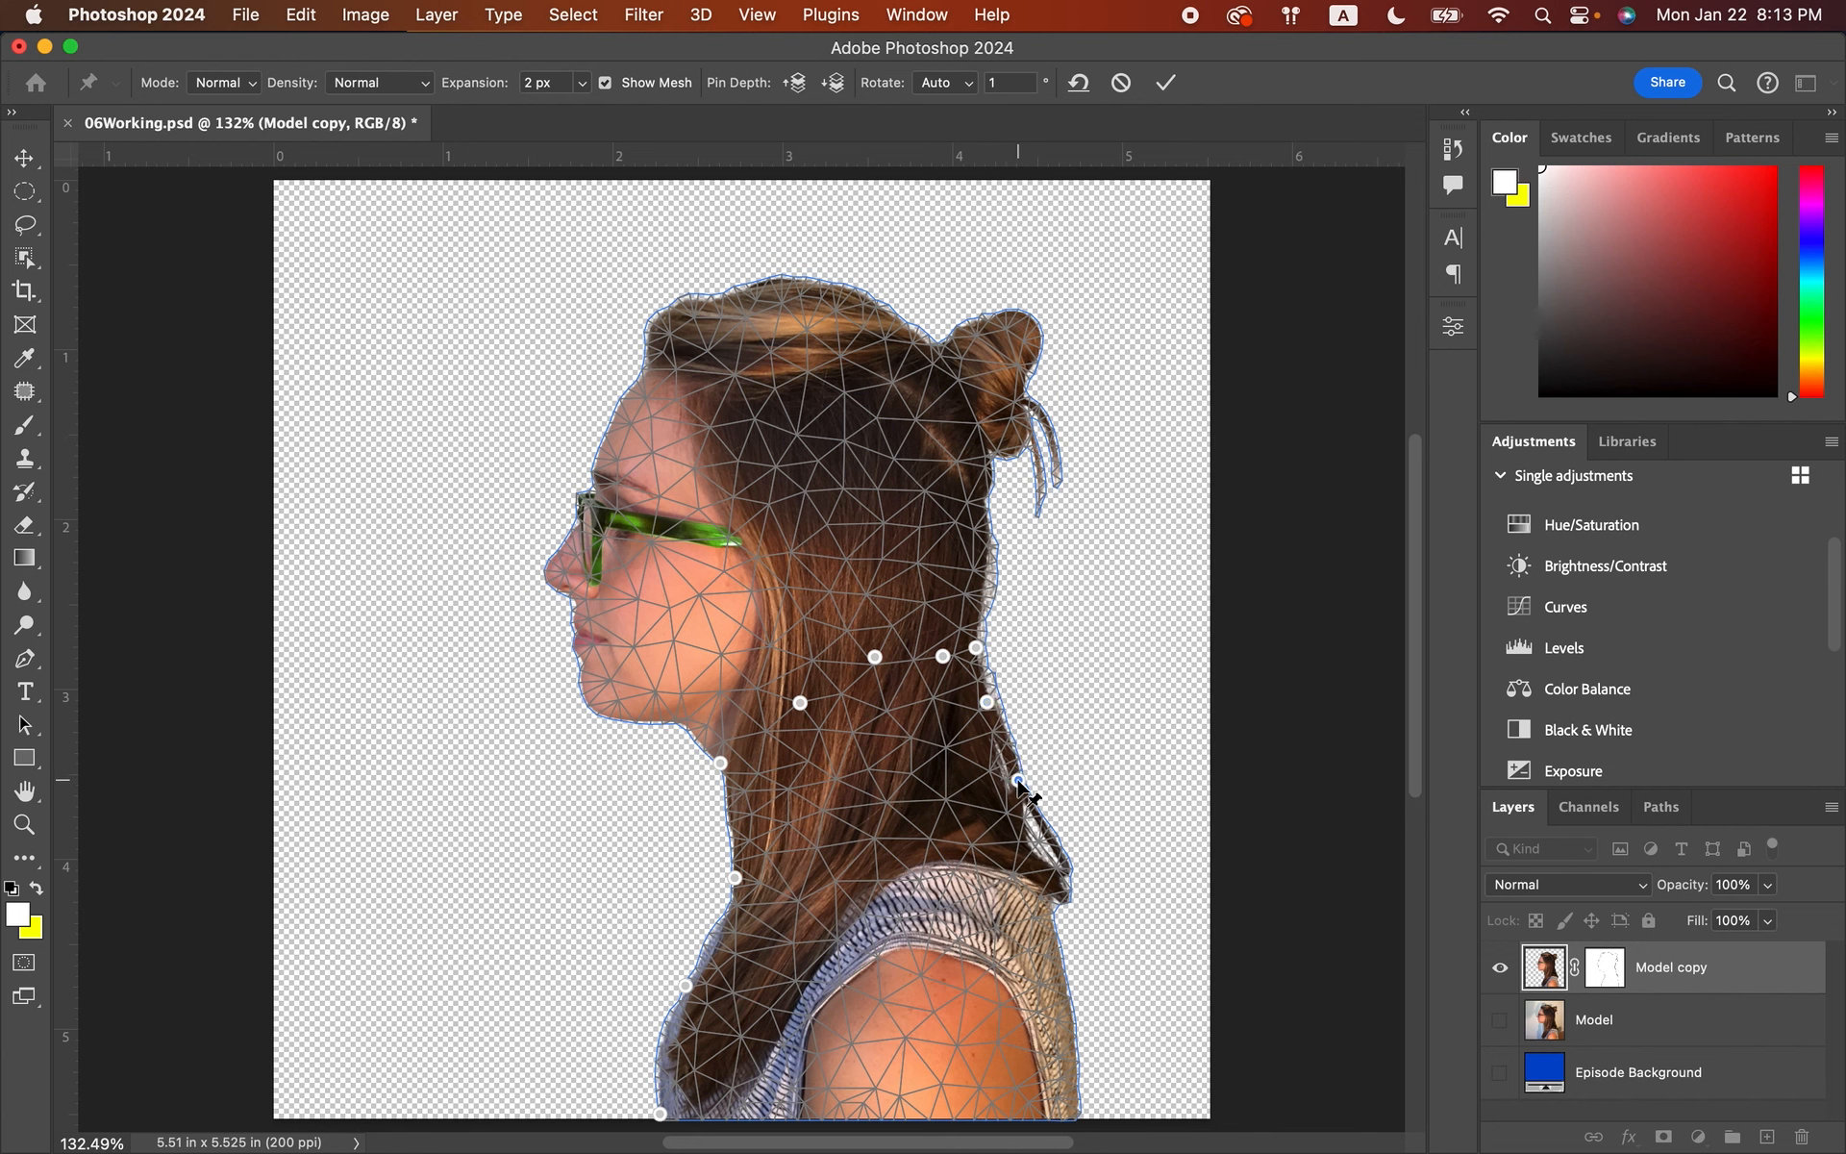
{"action": "left_click", "coordinate": [1063, 886]}
{"action": "left_click", "coordinate": [1071, 1002]}
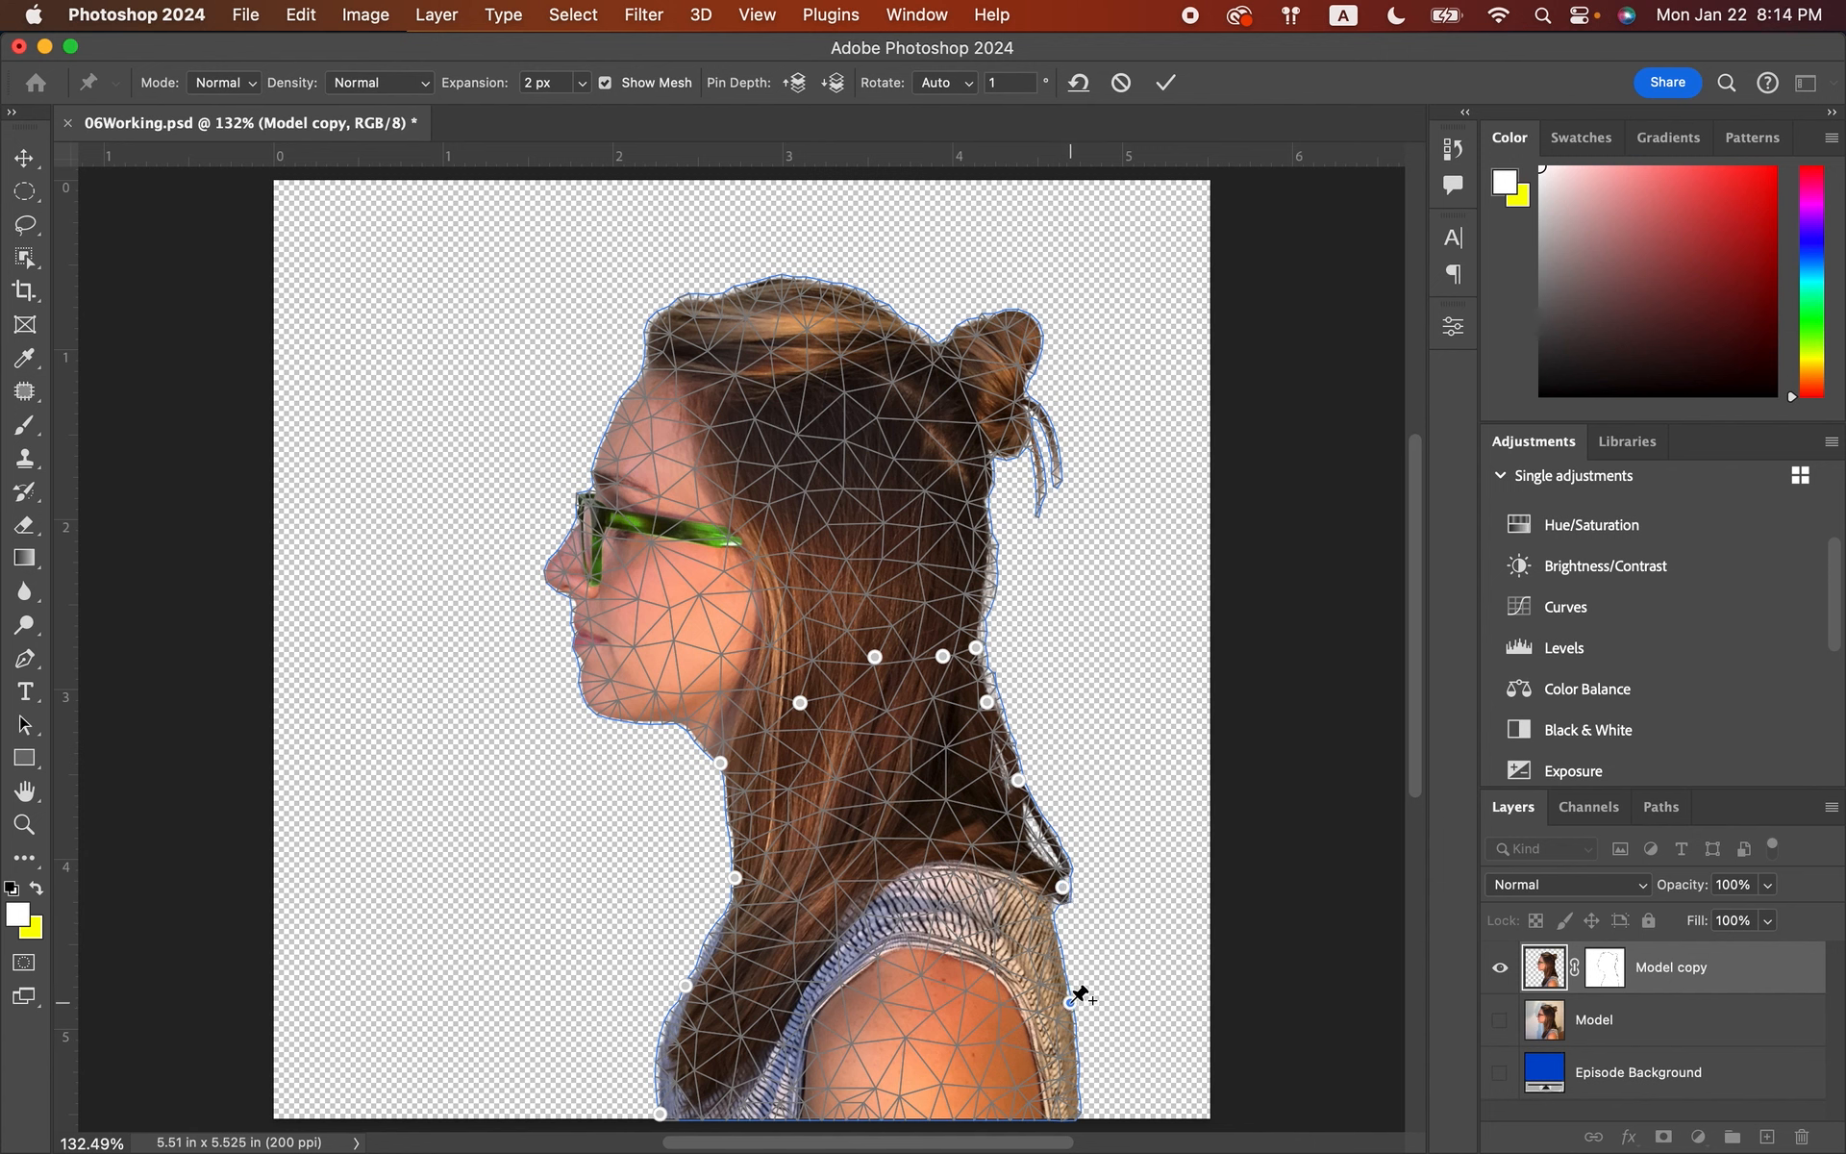
{"action": "left_click", "coordinate": [1078, 1113]}
- Rotate the nape pin clockwise to tilt the model's head back and up, and commit the Puppet Warp
{"action": "key", "text": "alt"}
{"action": "left_click", "coordinate": [976, 648]}
{"action": "key", "text": "alt"}
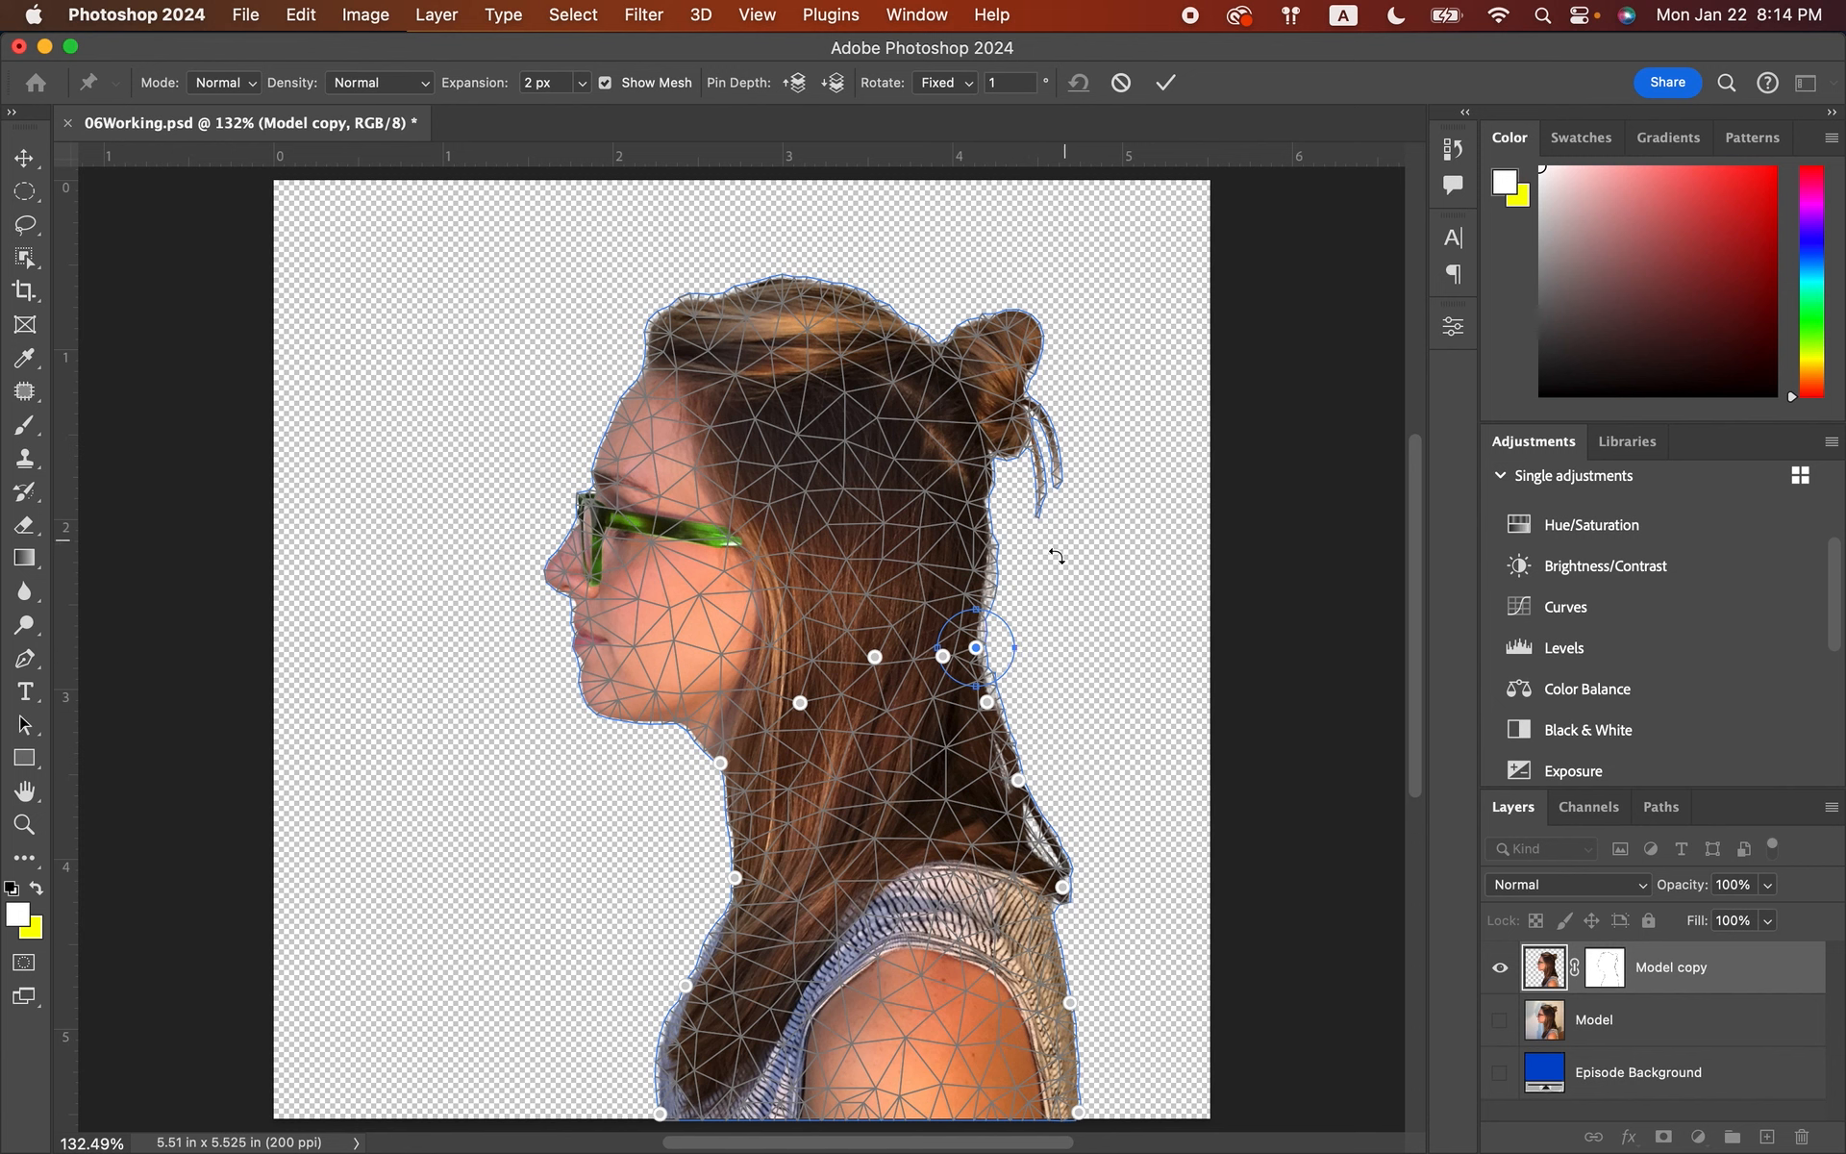
{"action": "key", "text": "alt"}
{"action": "left_click_drag", "start_coordinate": [1058, 548], "coordinate": [804, 928]}
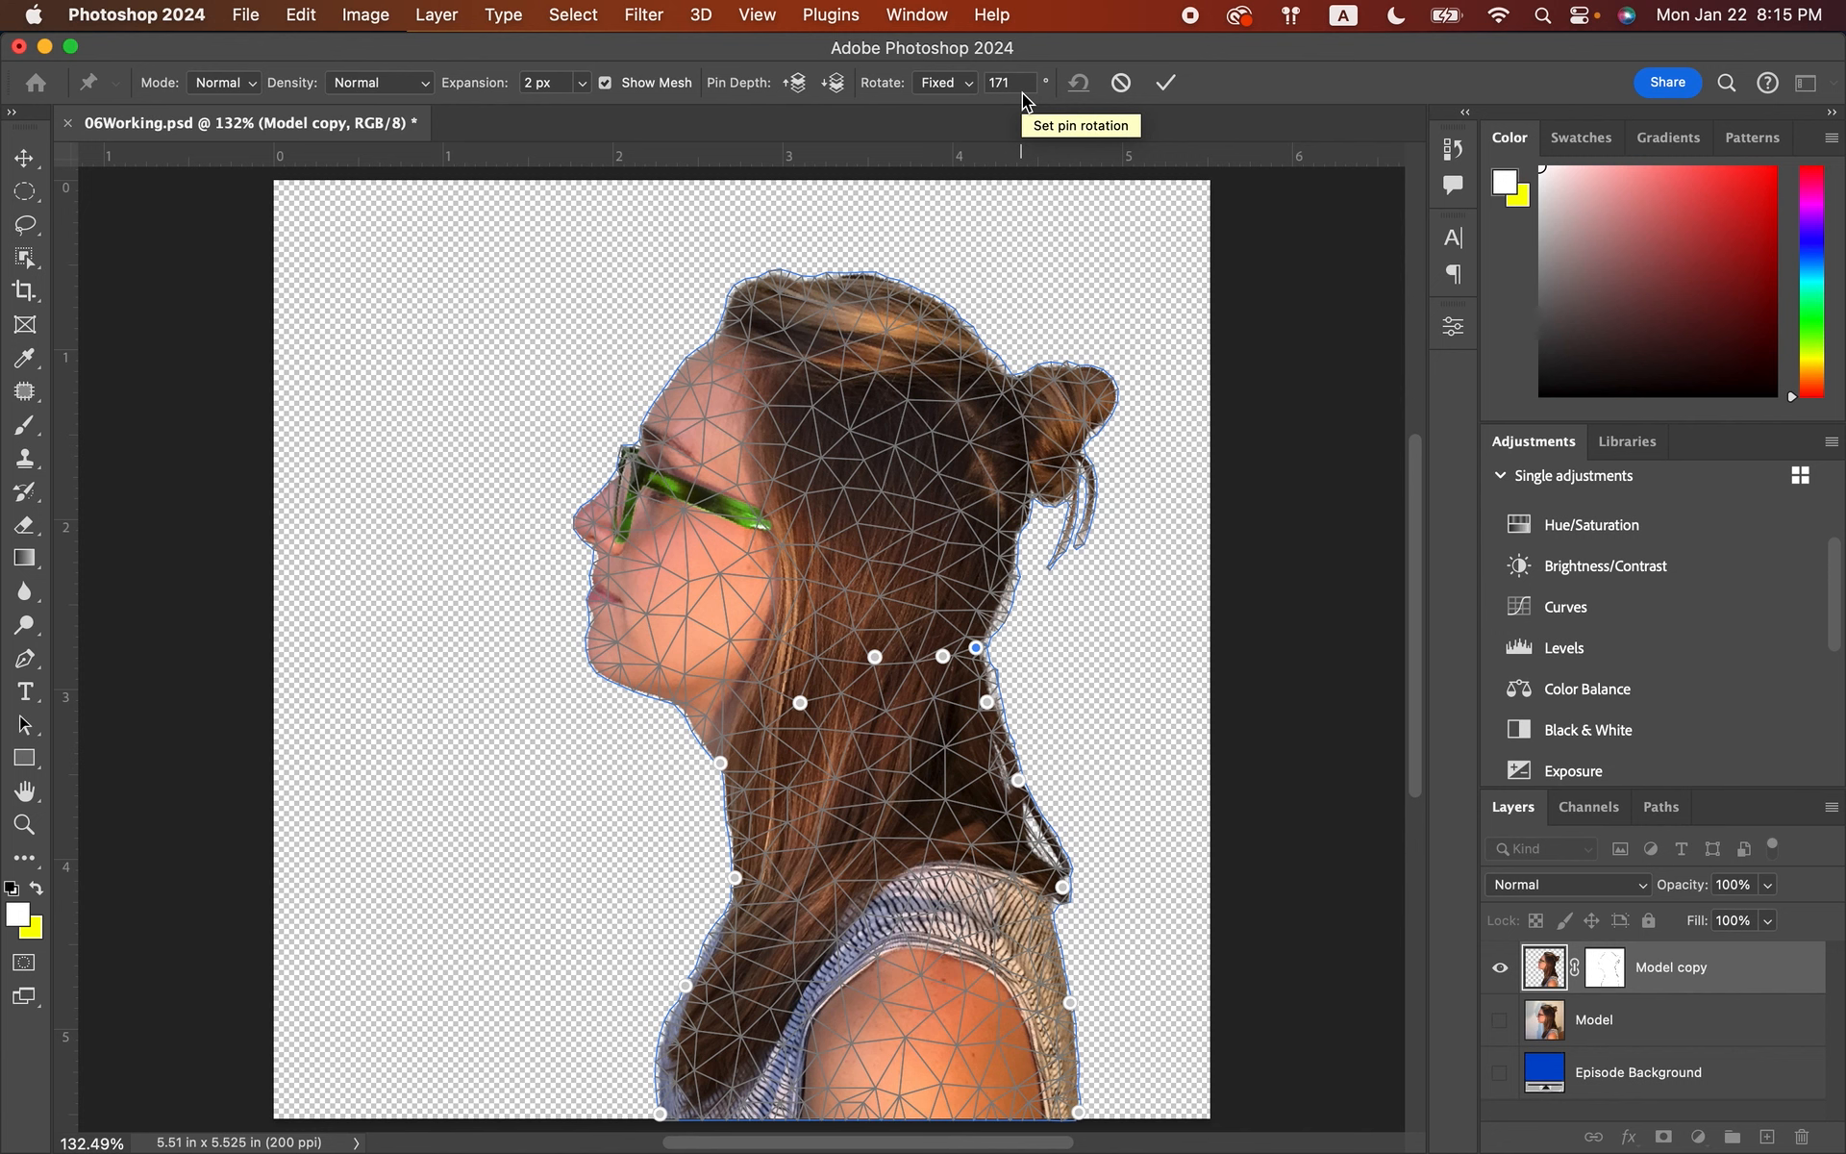
{"action": "left_click", "coordinate": [1165, 86]}
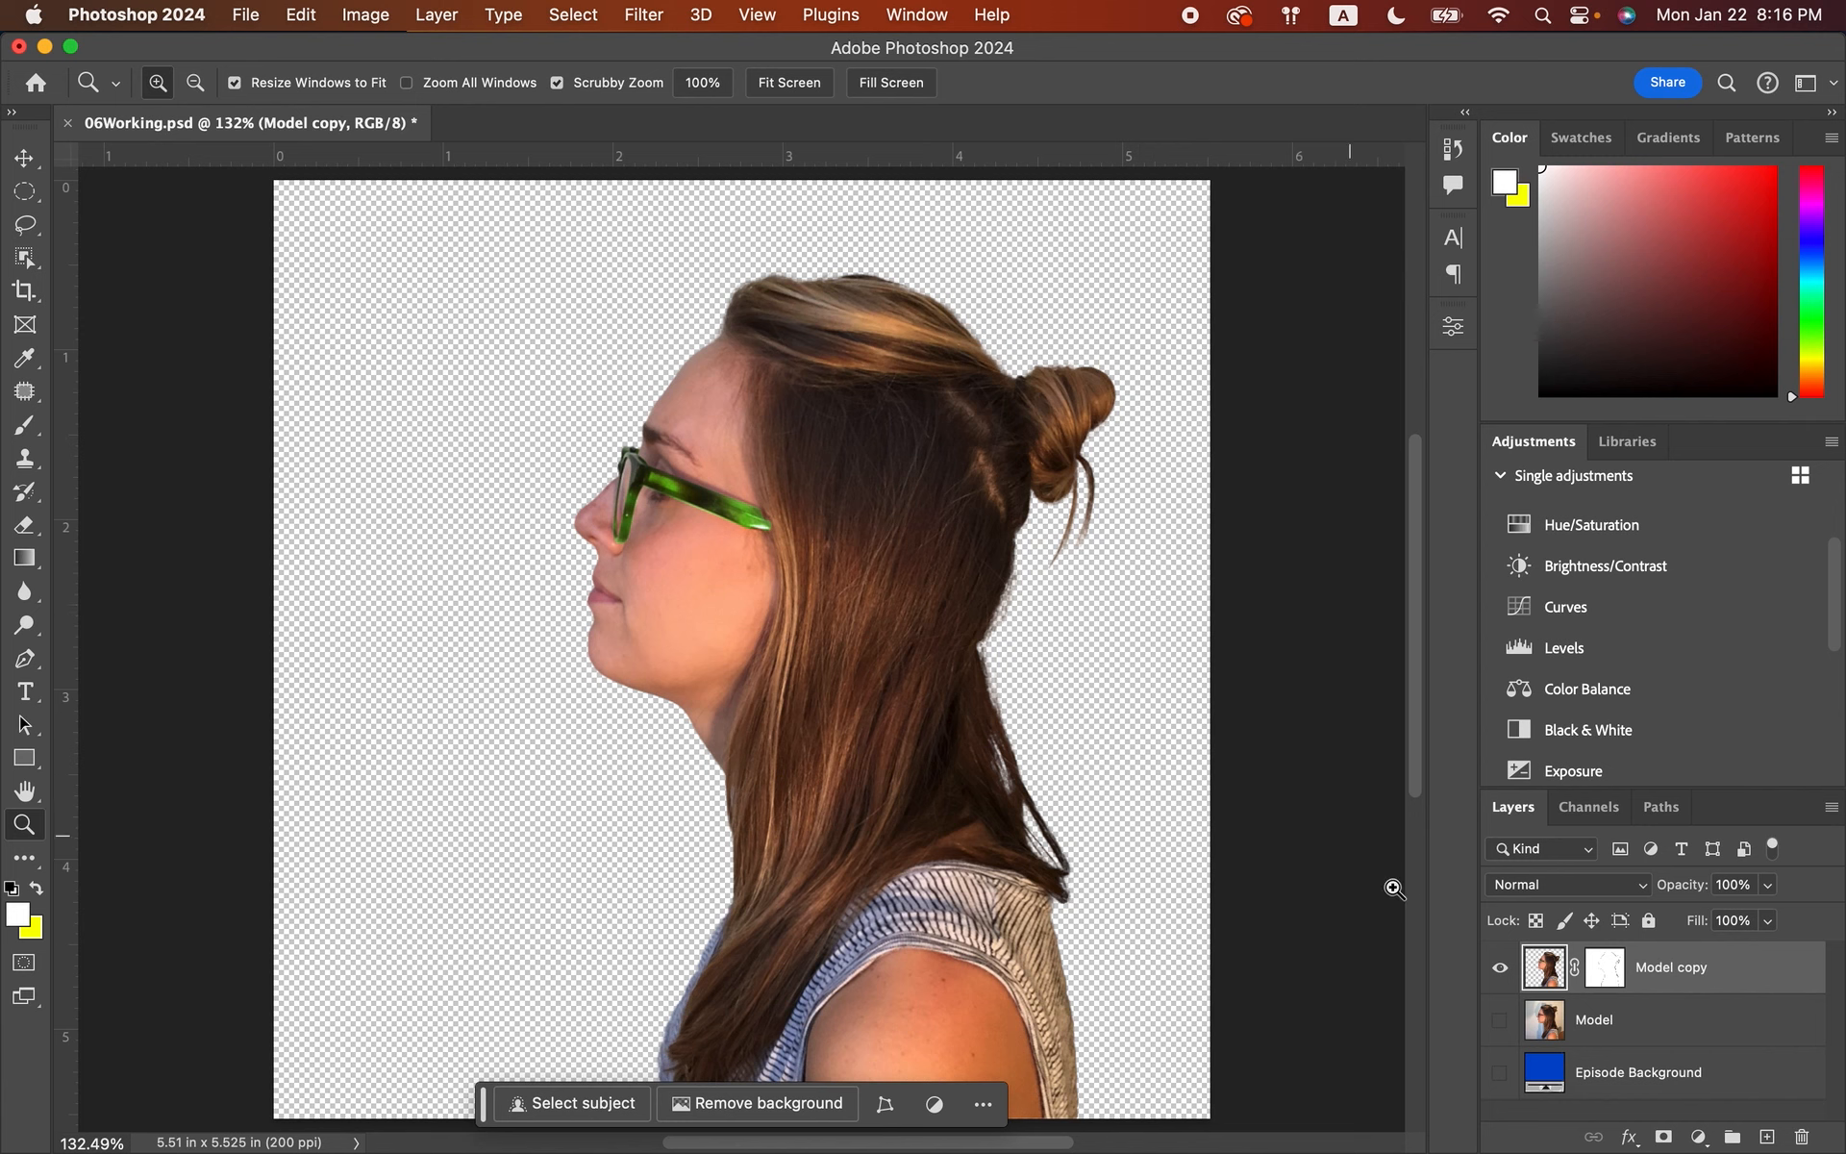
- Load the Model copy layer's outline as a selection and save it as a new channel named Model Outline
{"action": "left_click", "coordinate": [1546, 970], "text": "super"}
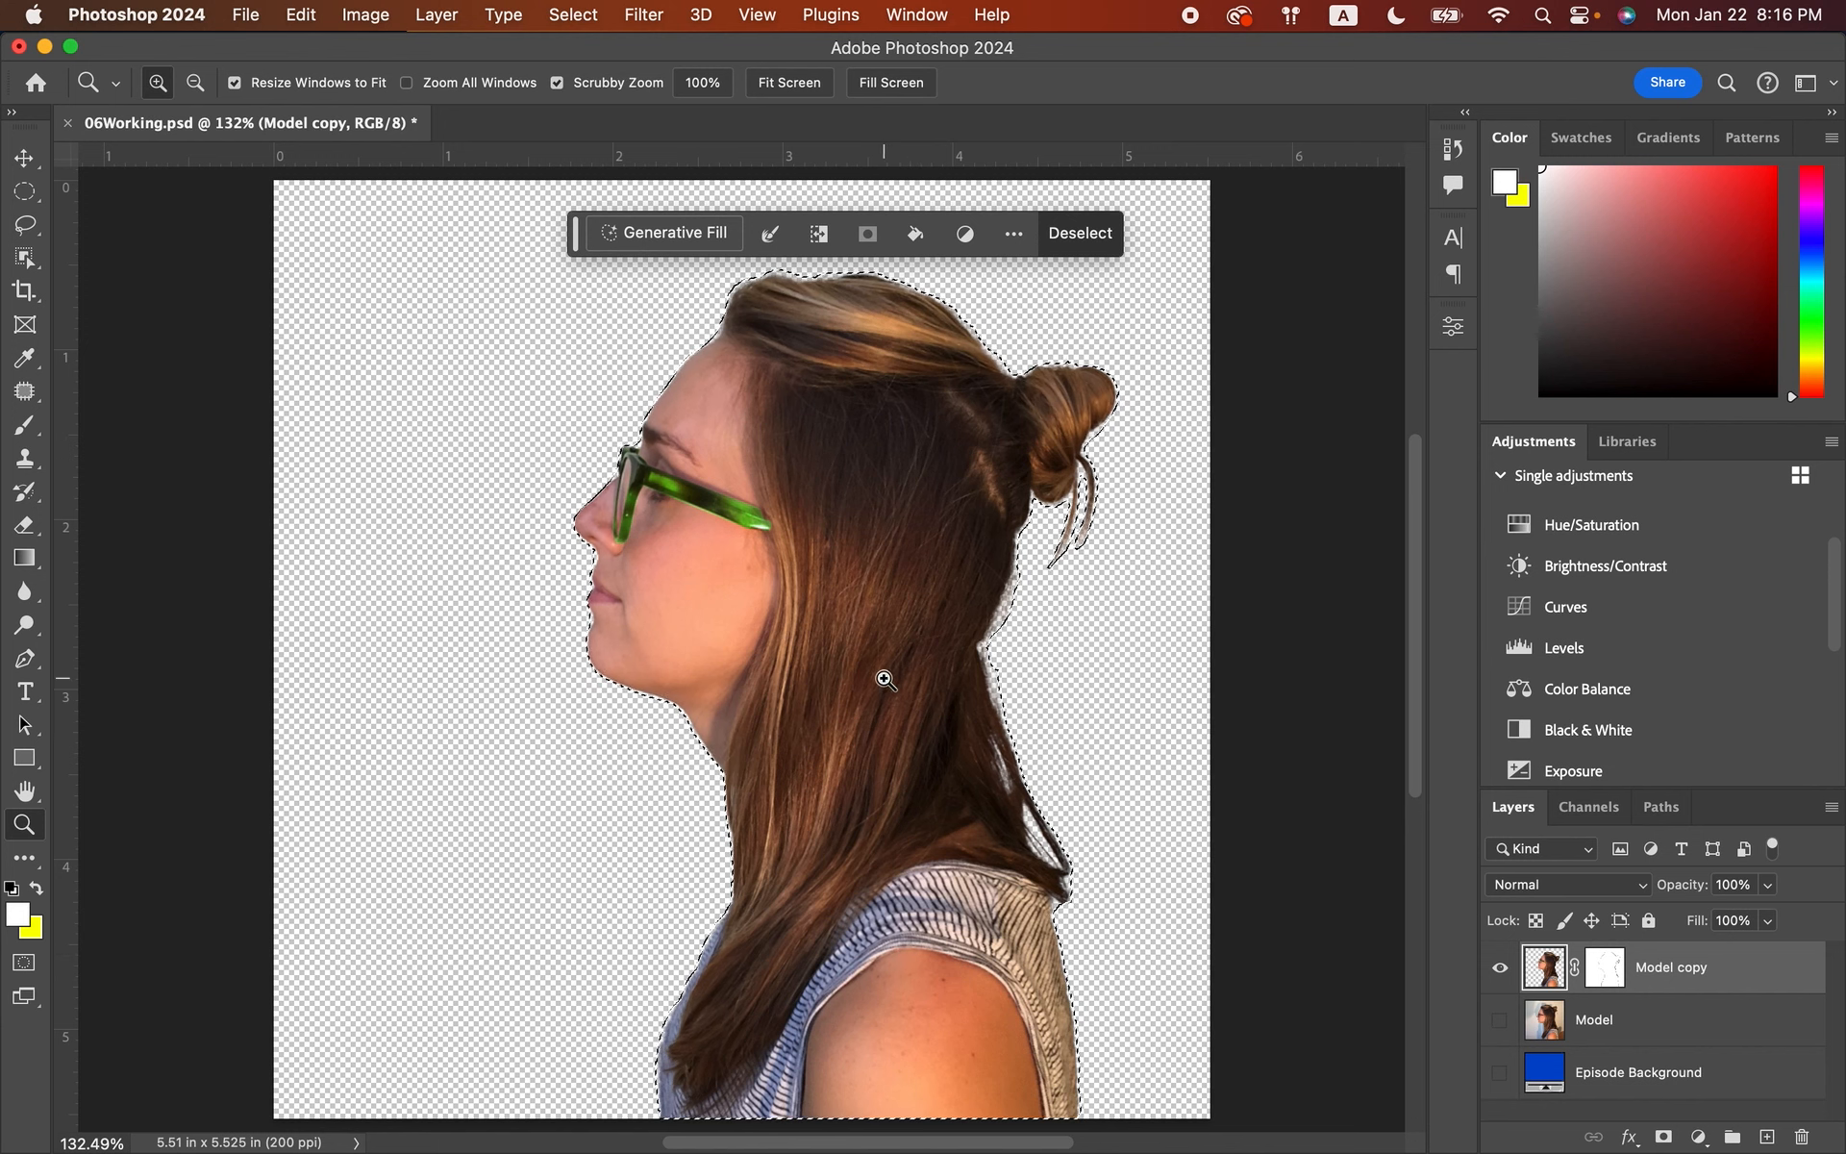
{"action": "left_click", "coordinate": [574, 14]}
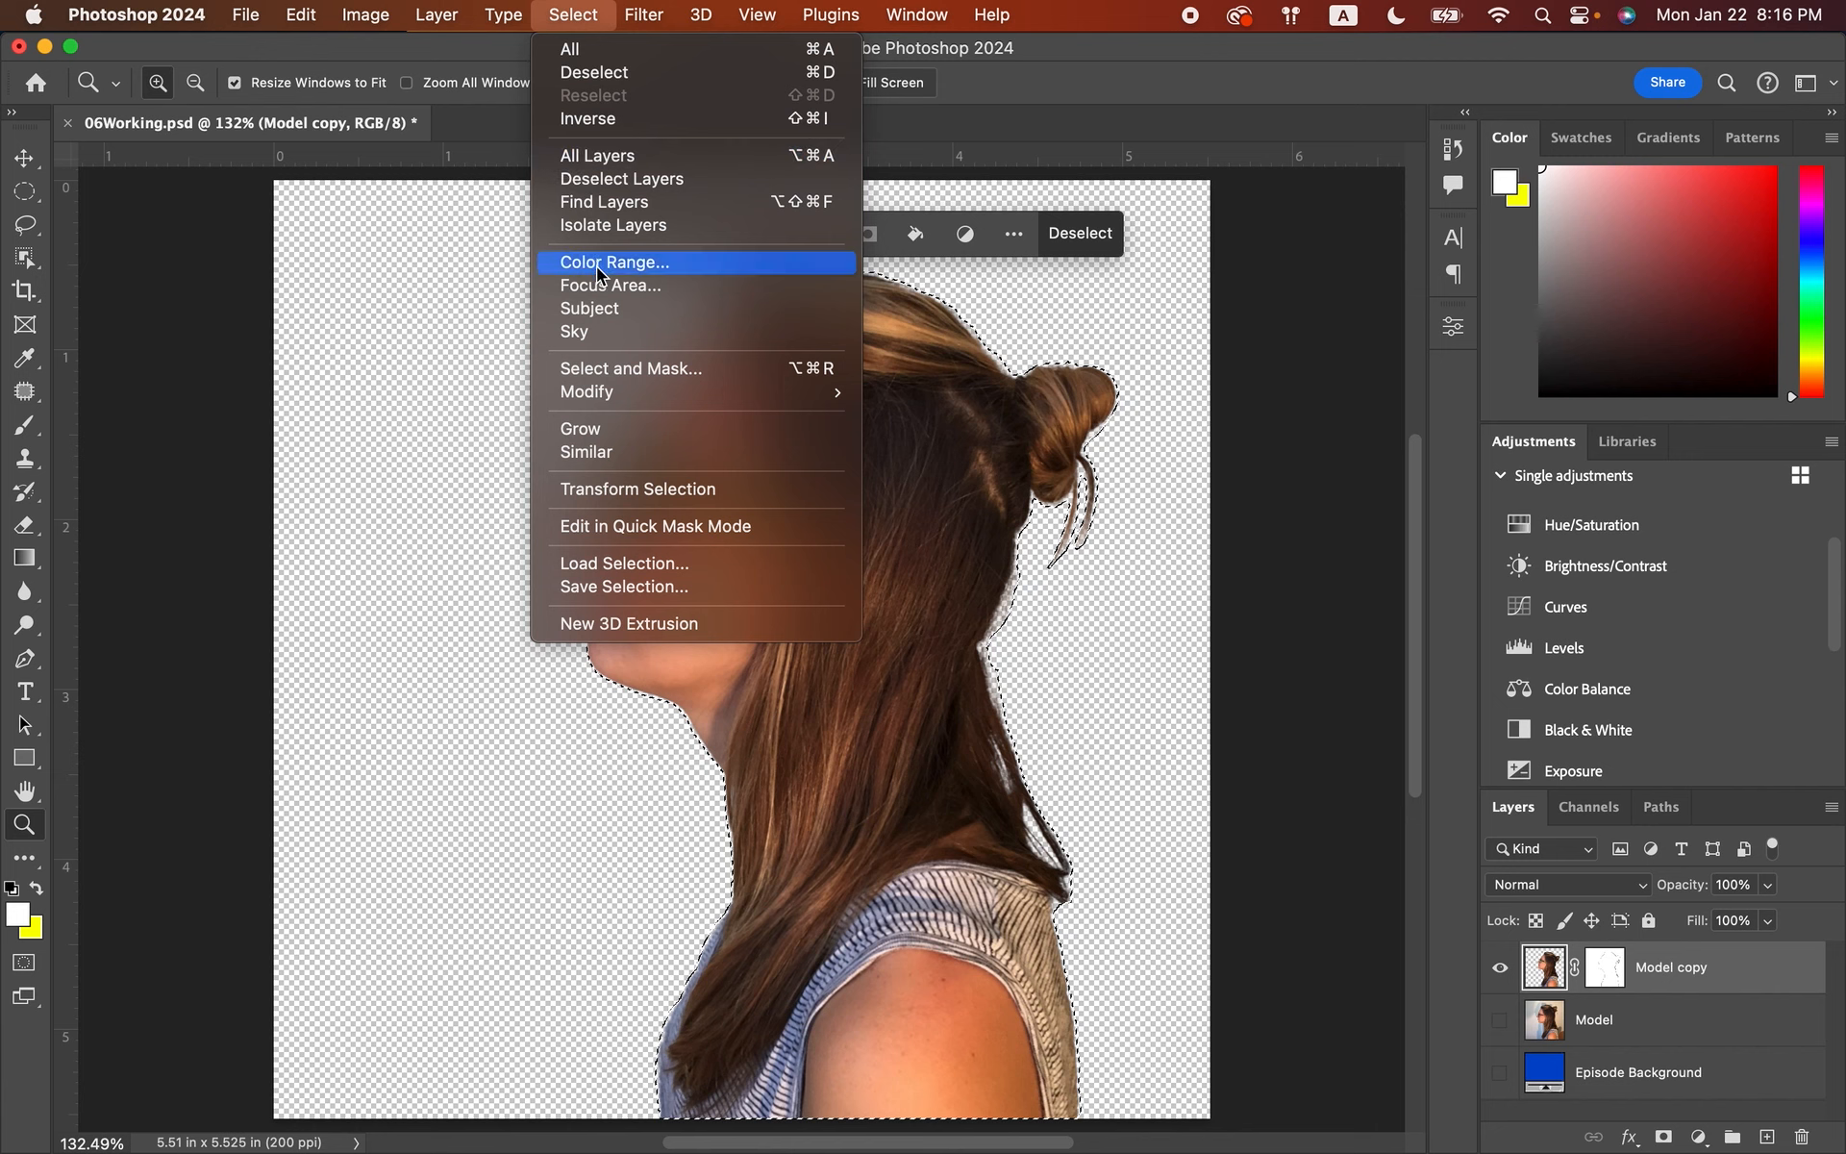
{"action": "left_click", "coordinate": [625, 586]}
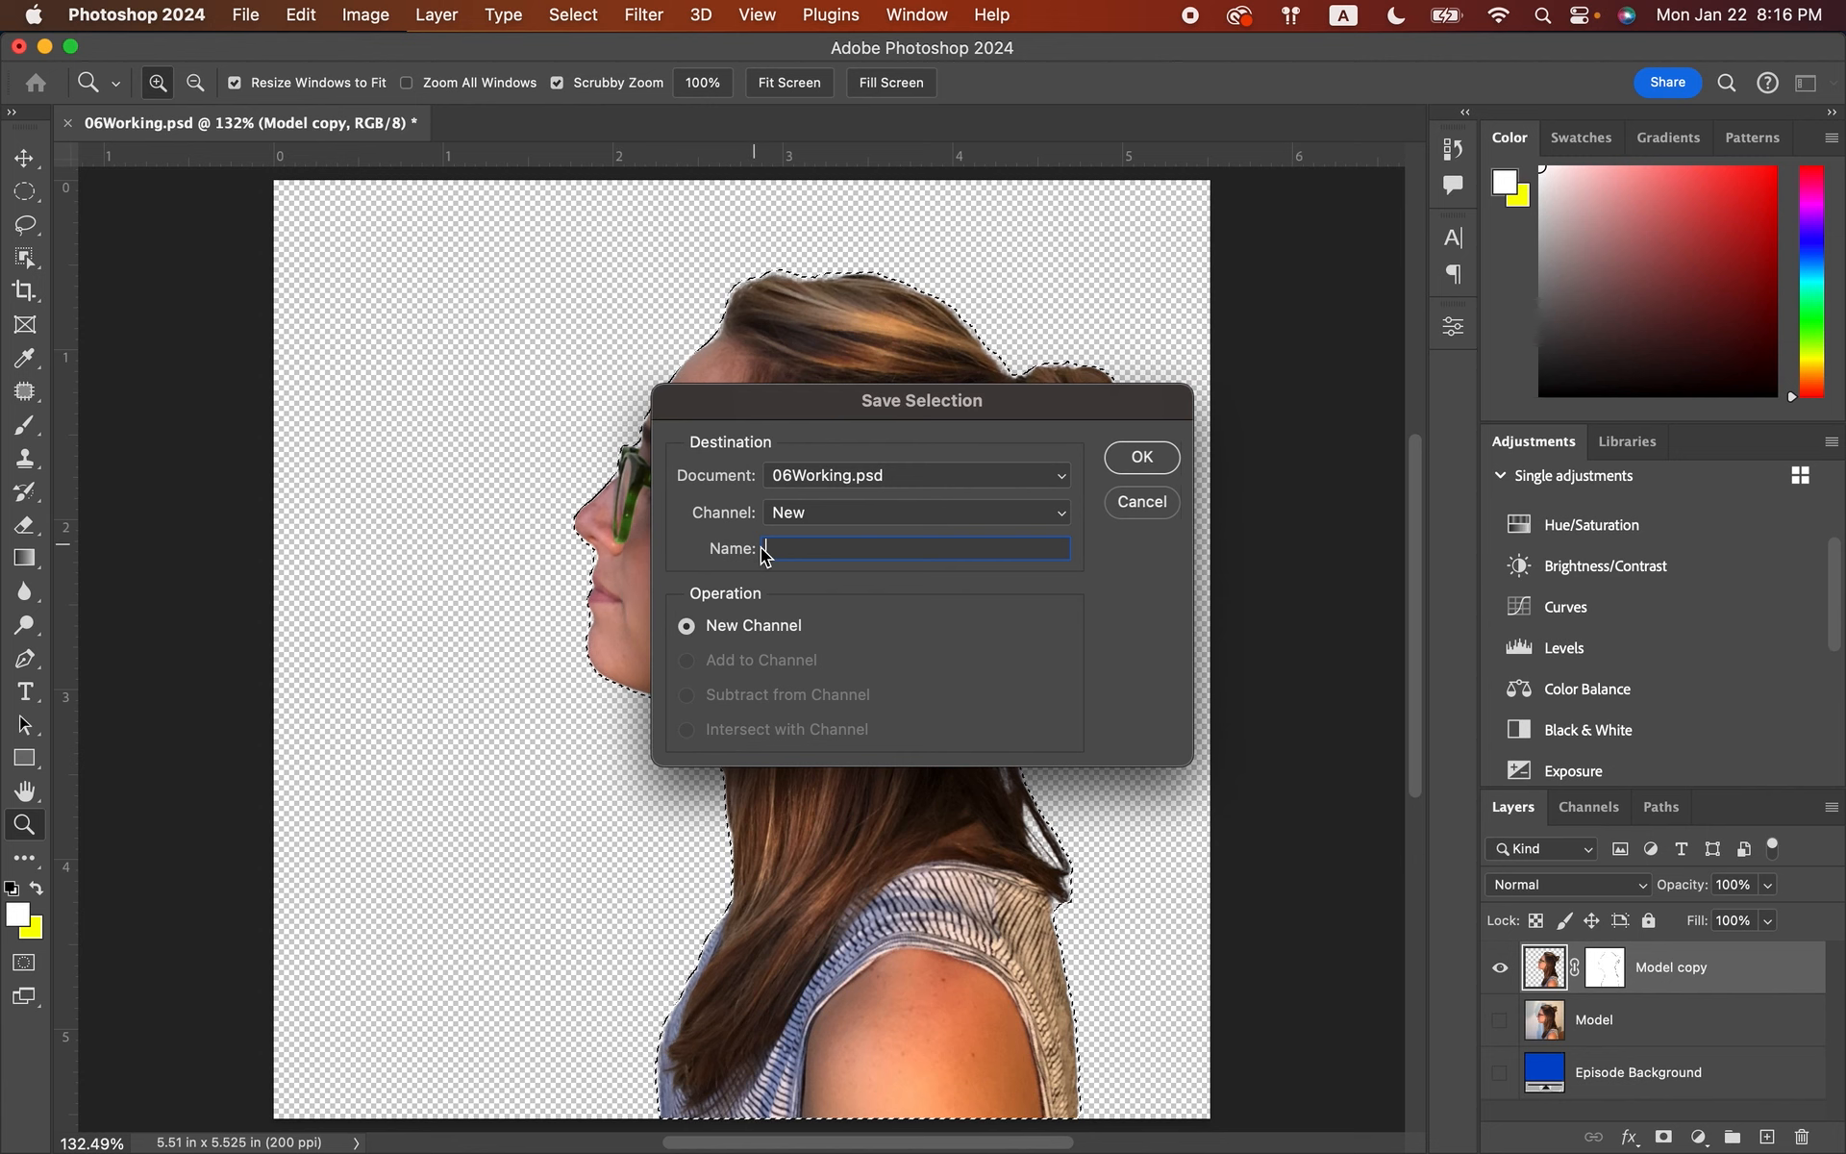
{"action": "type", "text": "Mod"}
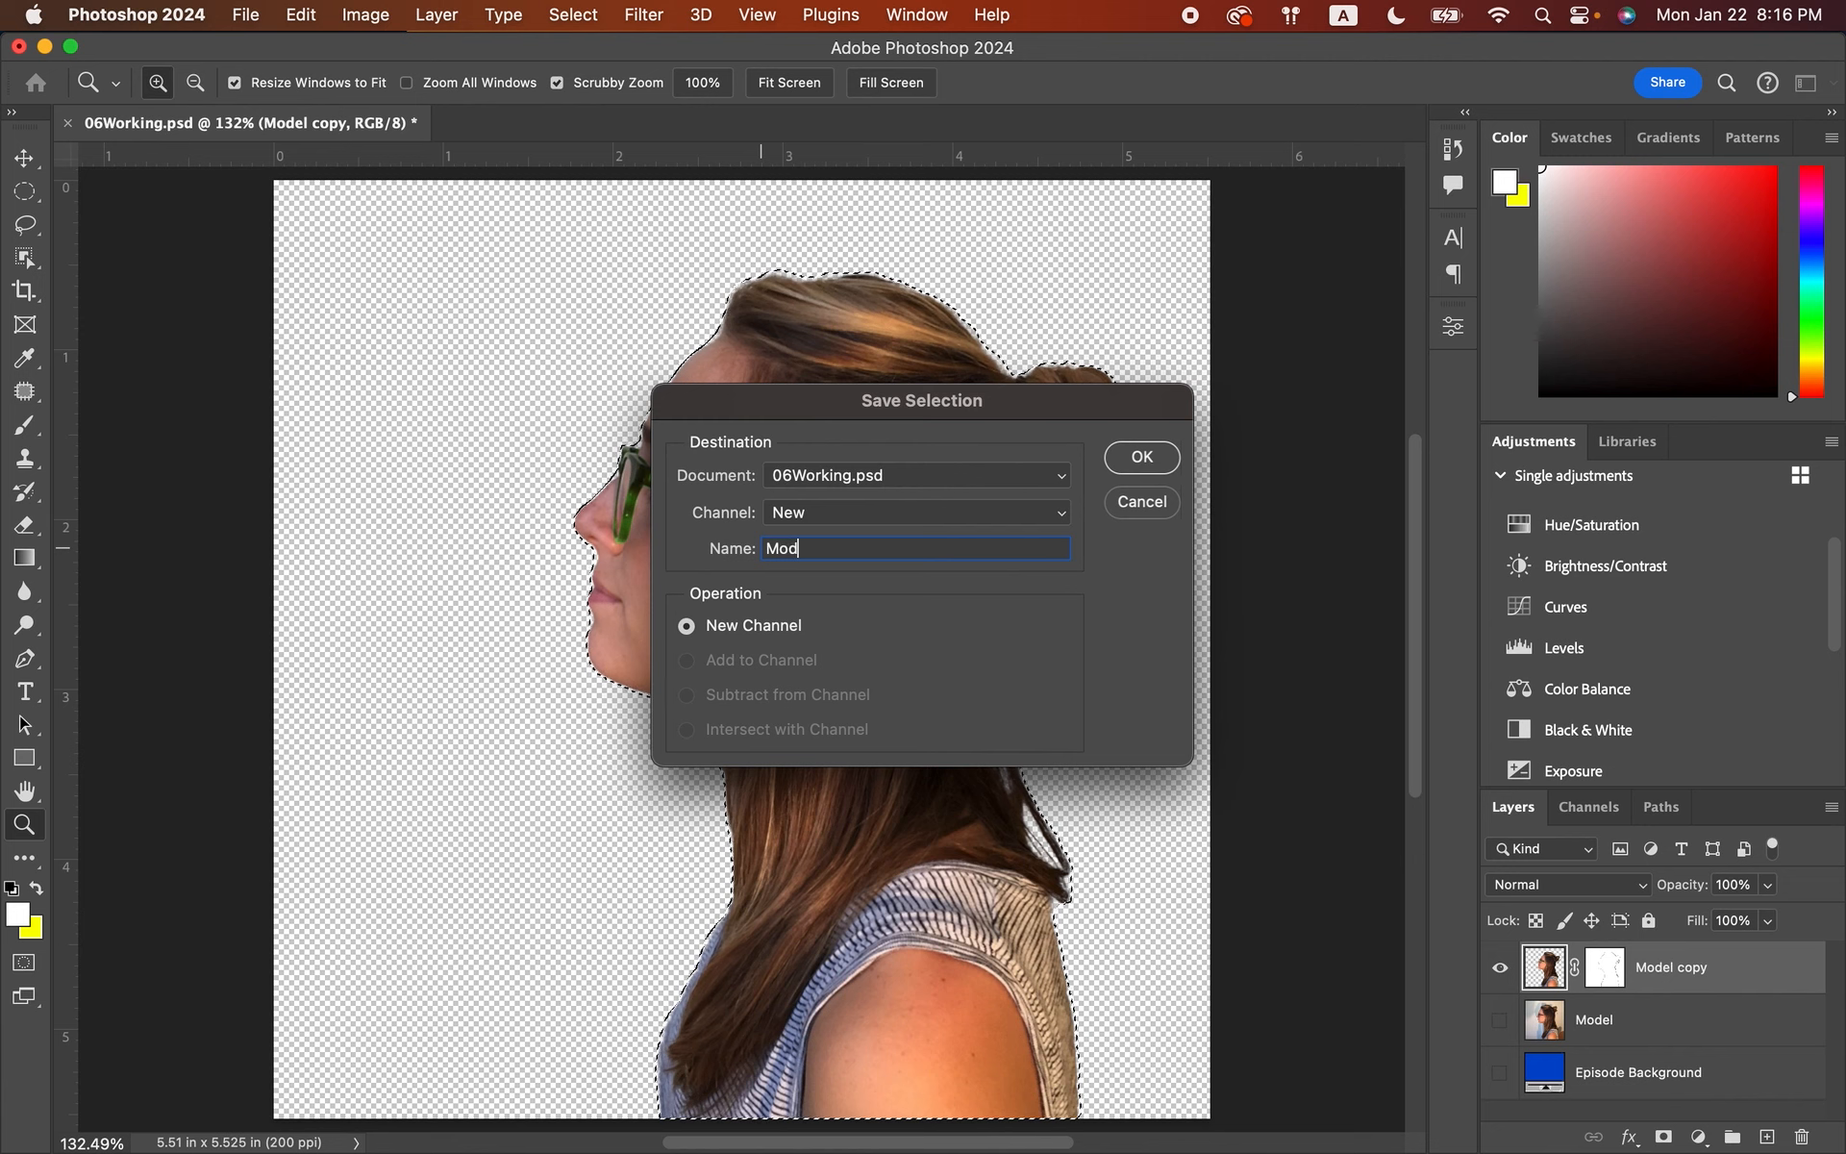
{"action": "type", "text": "el Outl"}
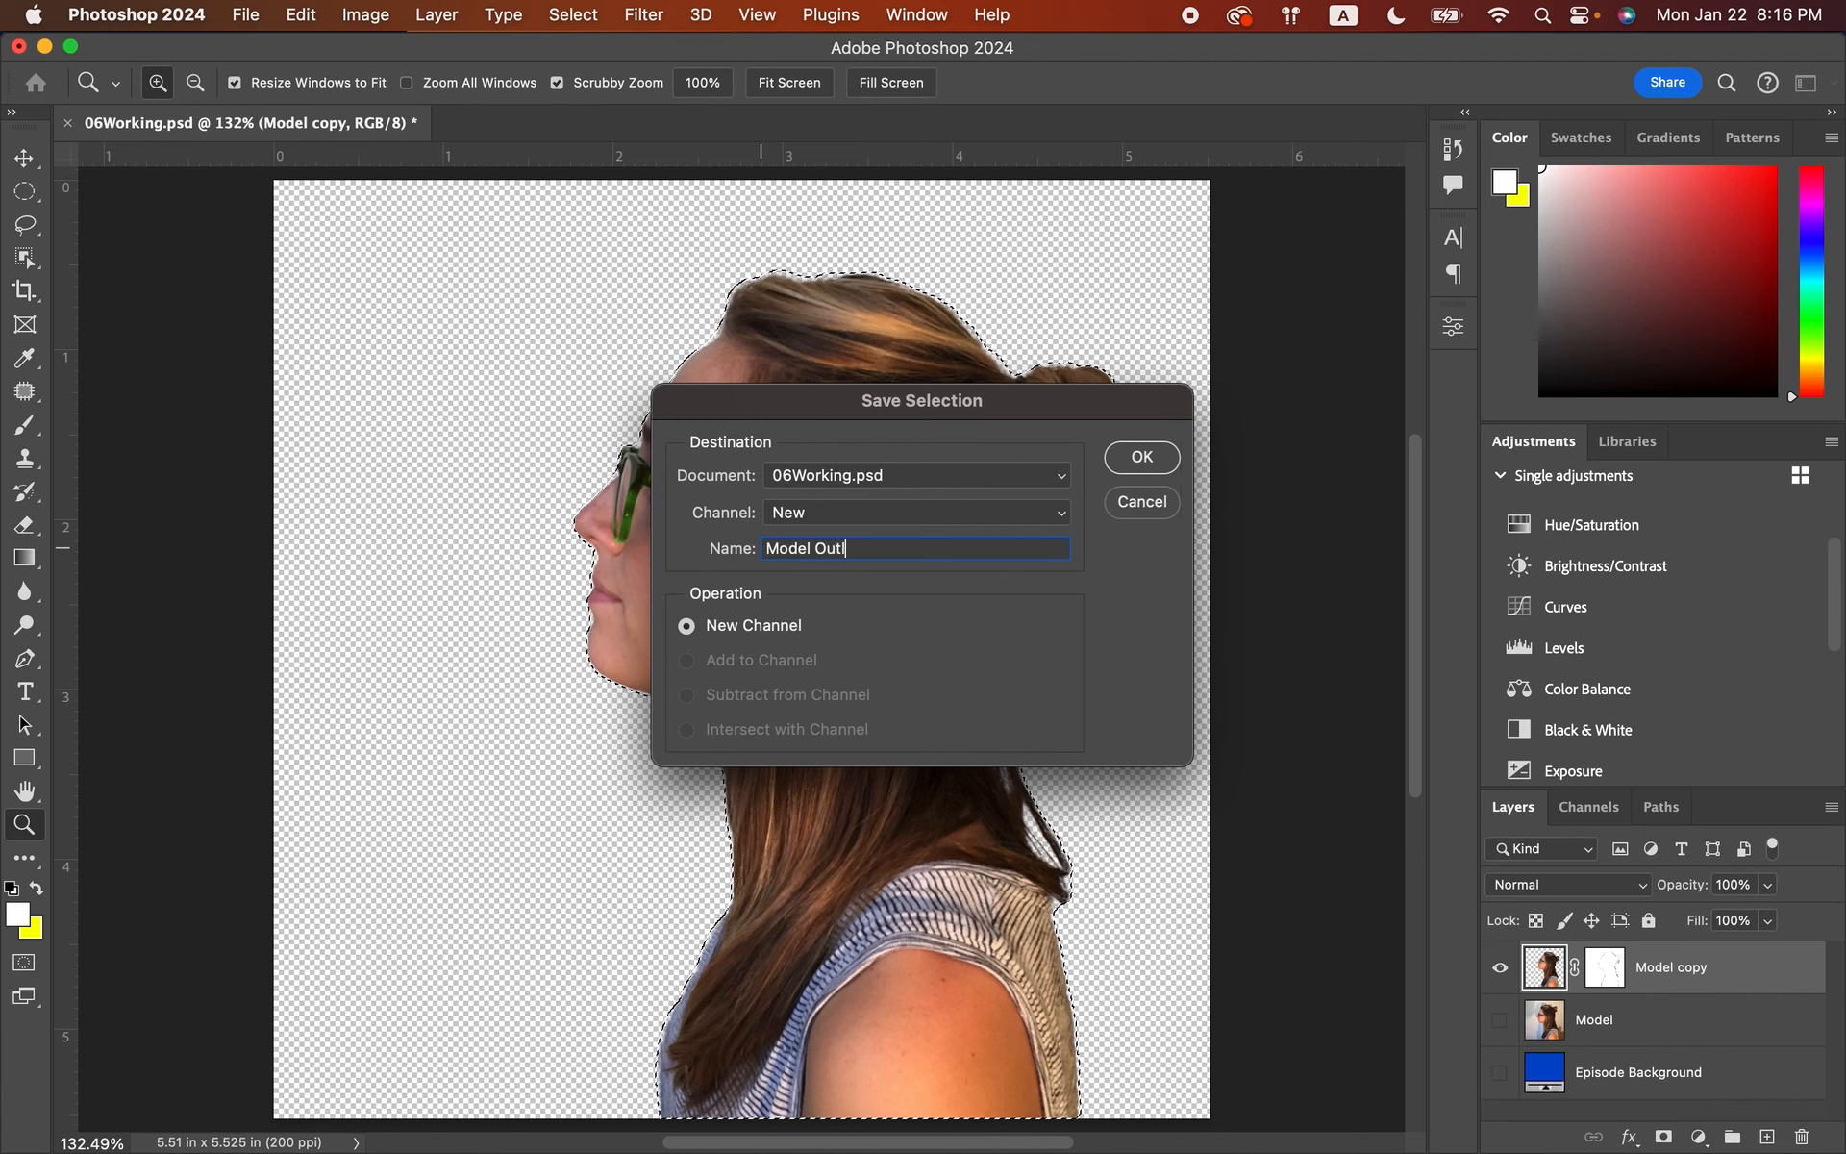
{"action": "type", "text": "ine"}
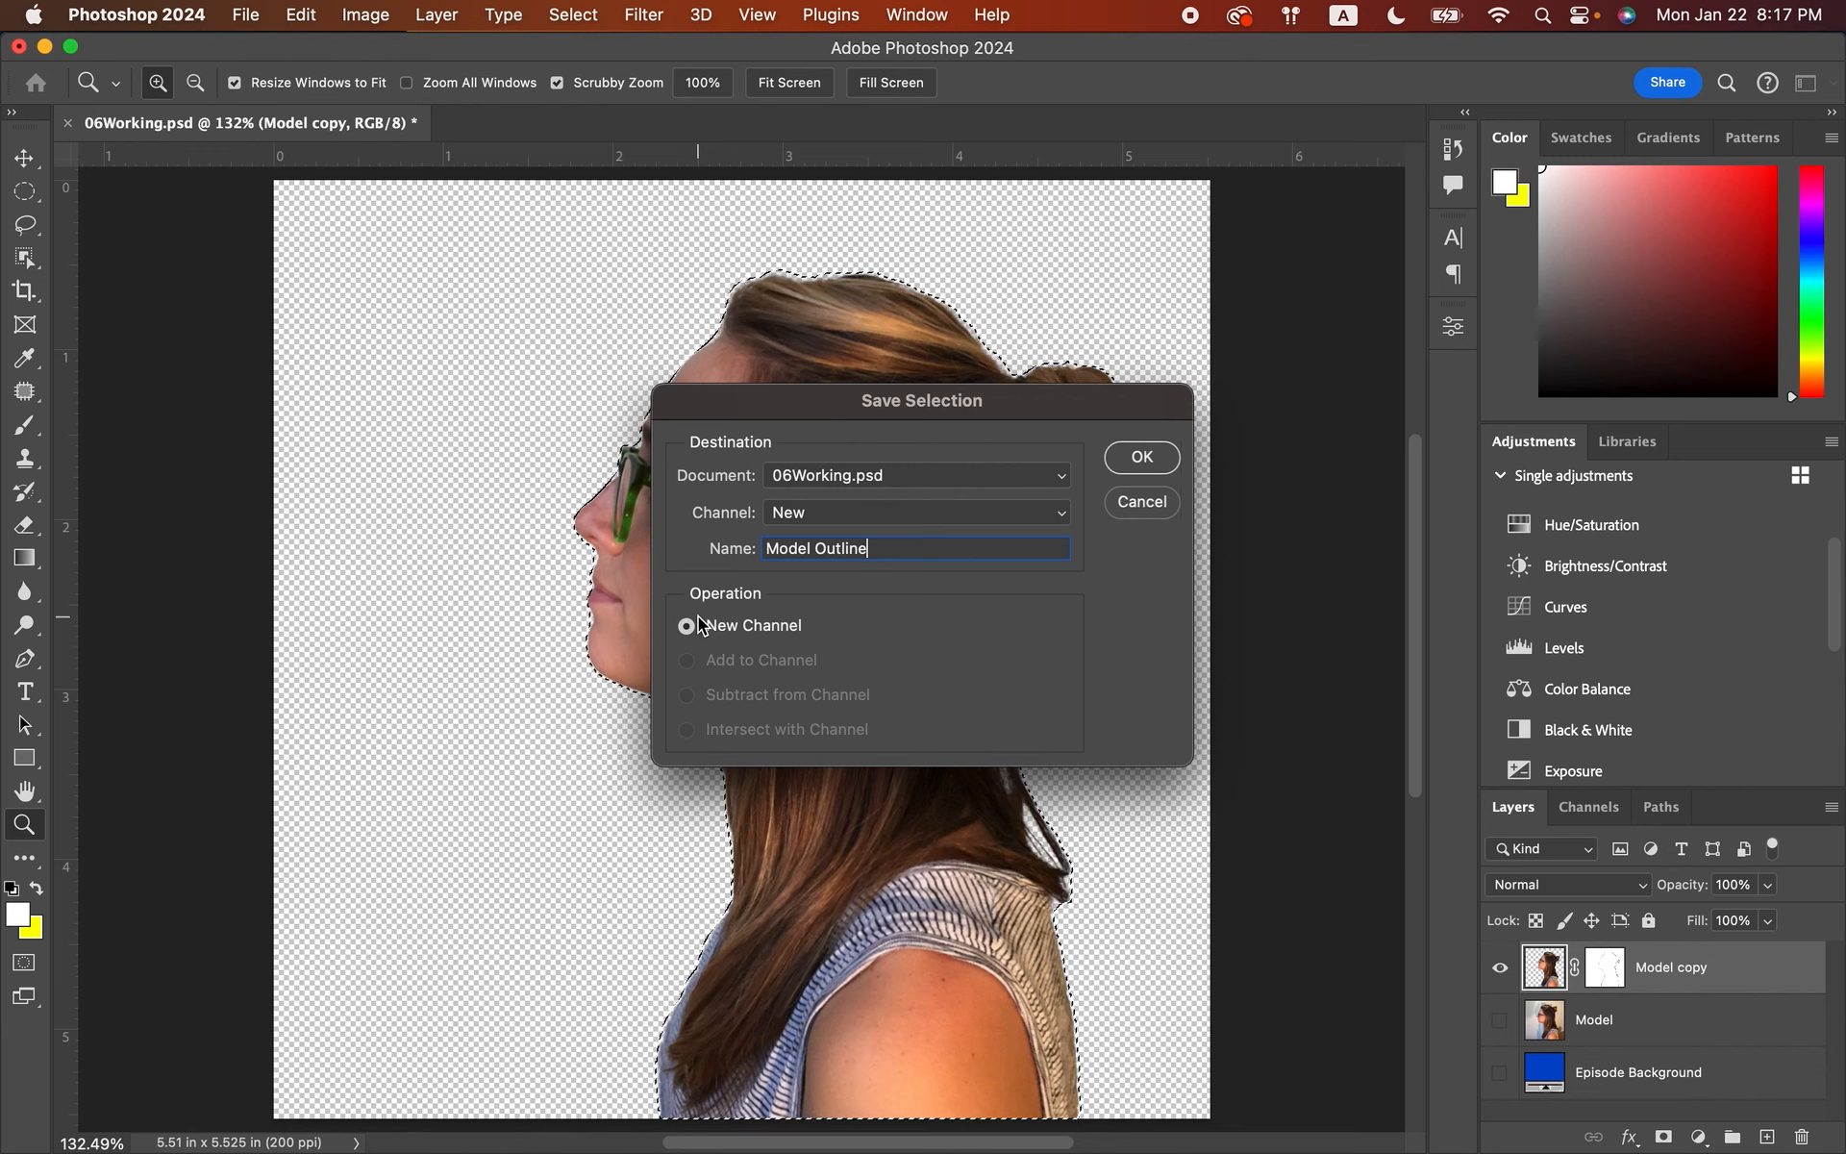
{"action": "left_click", "coordinate": [1142, 457]}
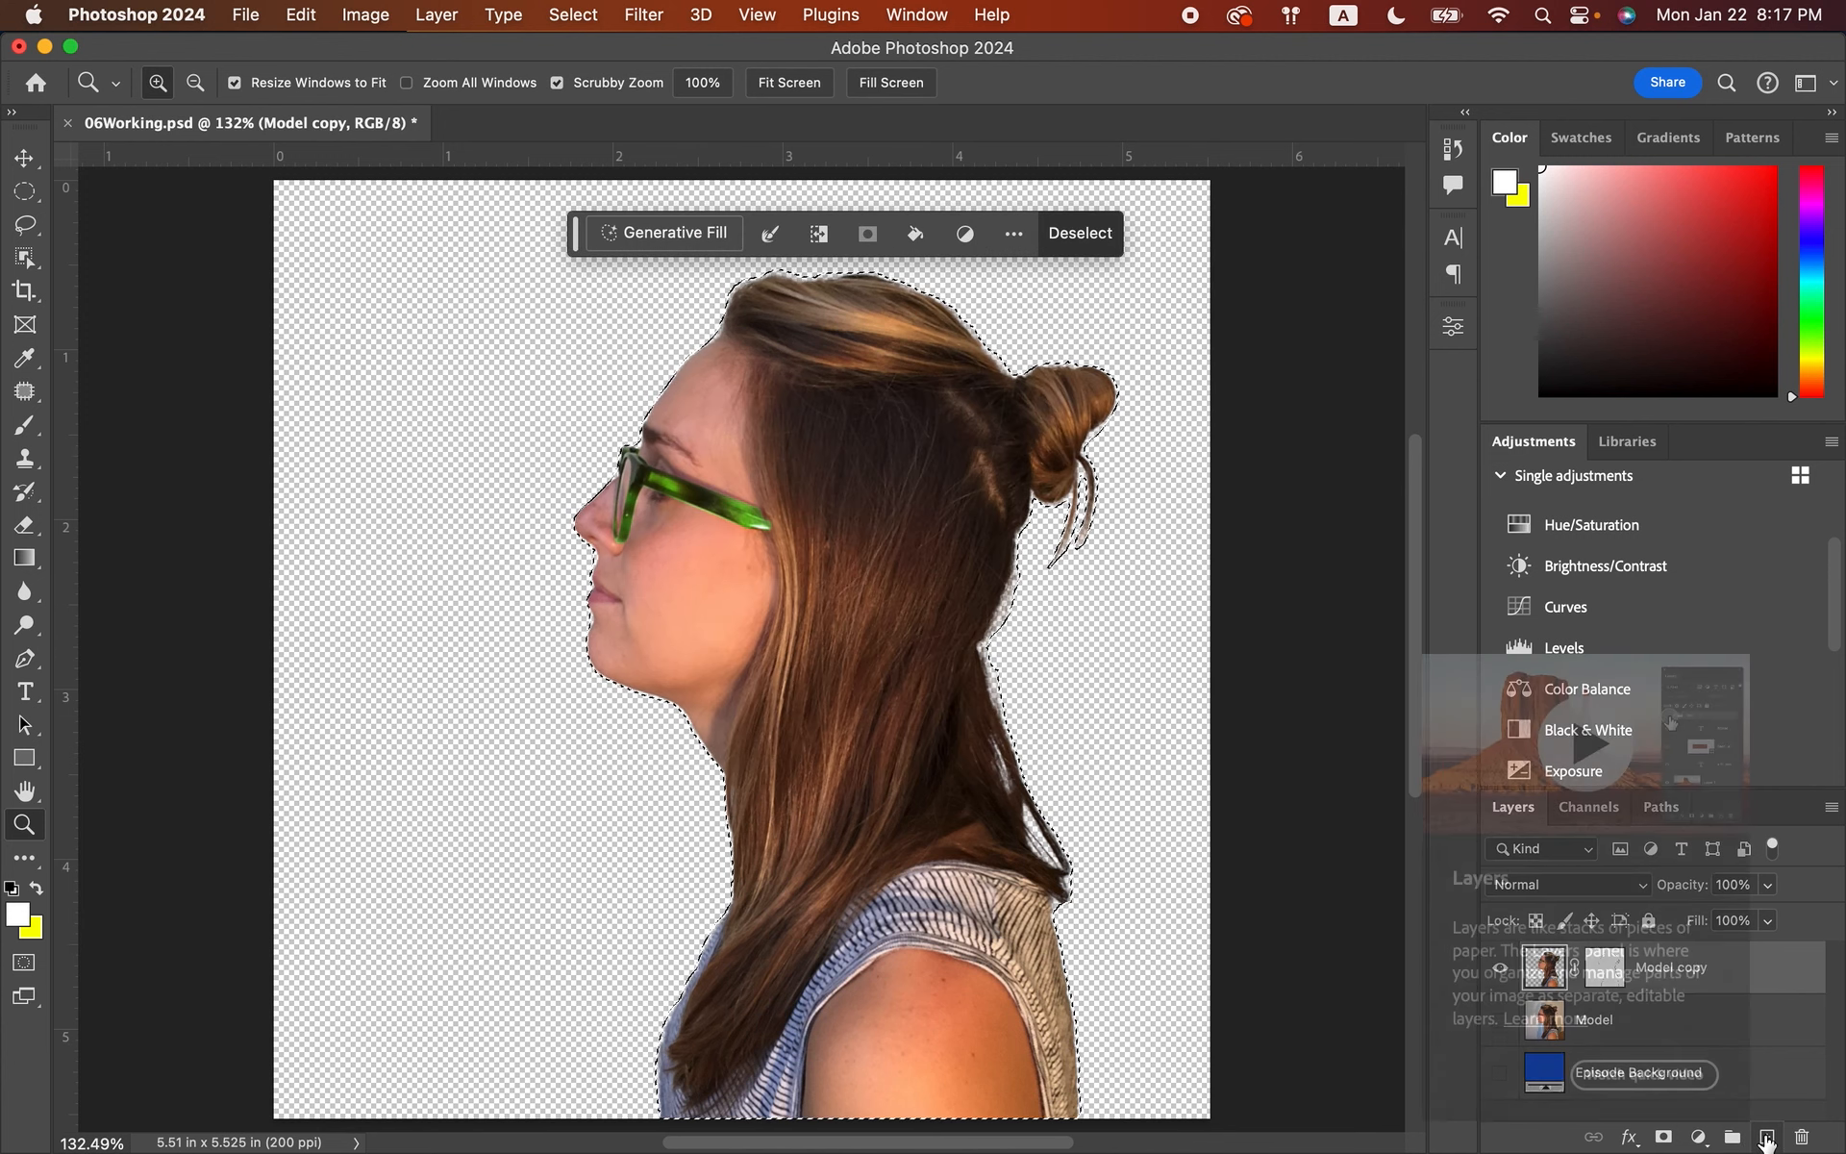
- Add a new layer directly beneath Model copy and name it Shadow
{"action": "left_click", "coordinate": [1768, 1137]}
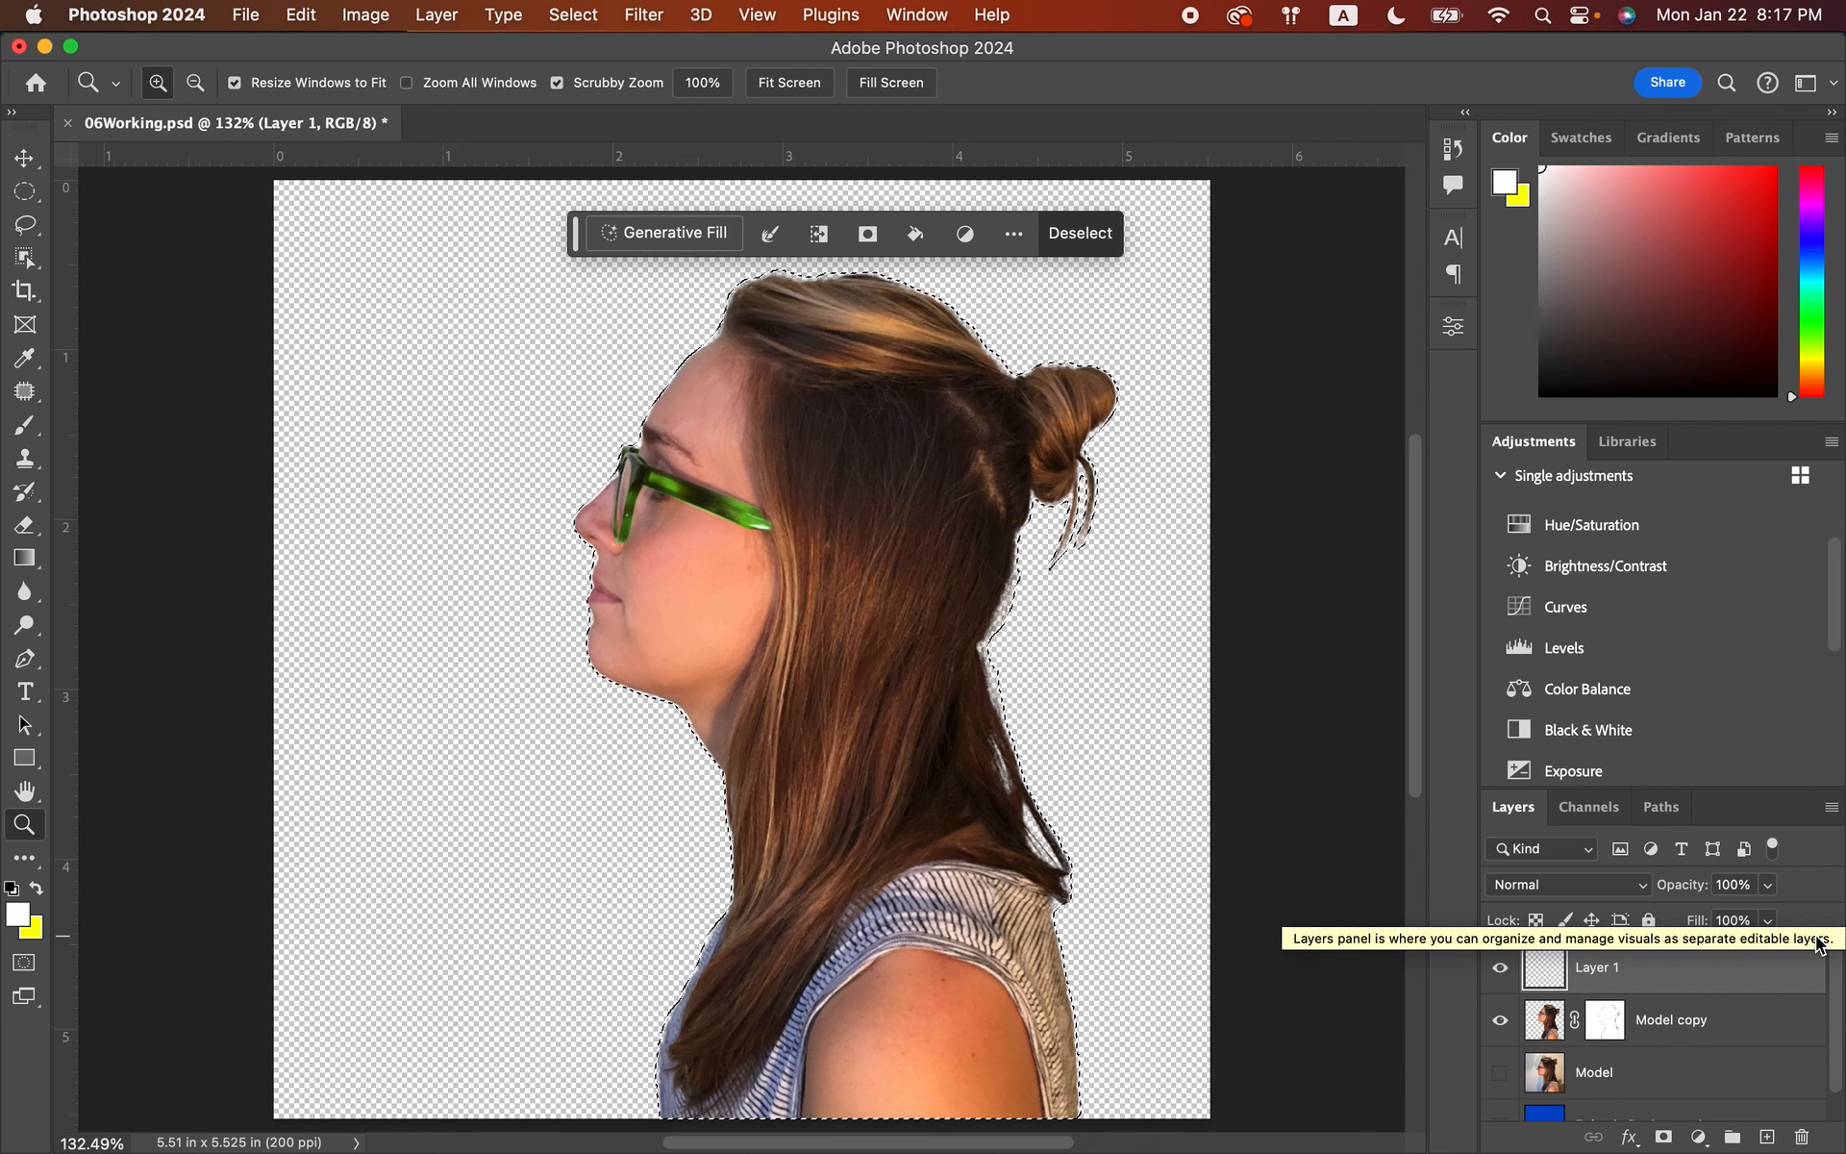
{"action": "left_click", "coordinate": [1661, 971]}
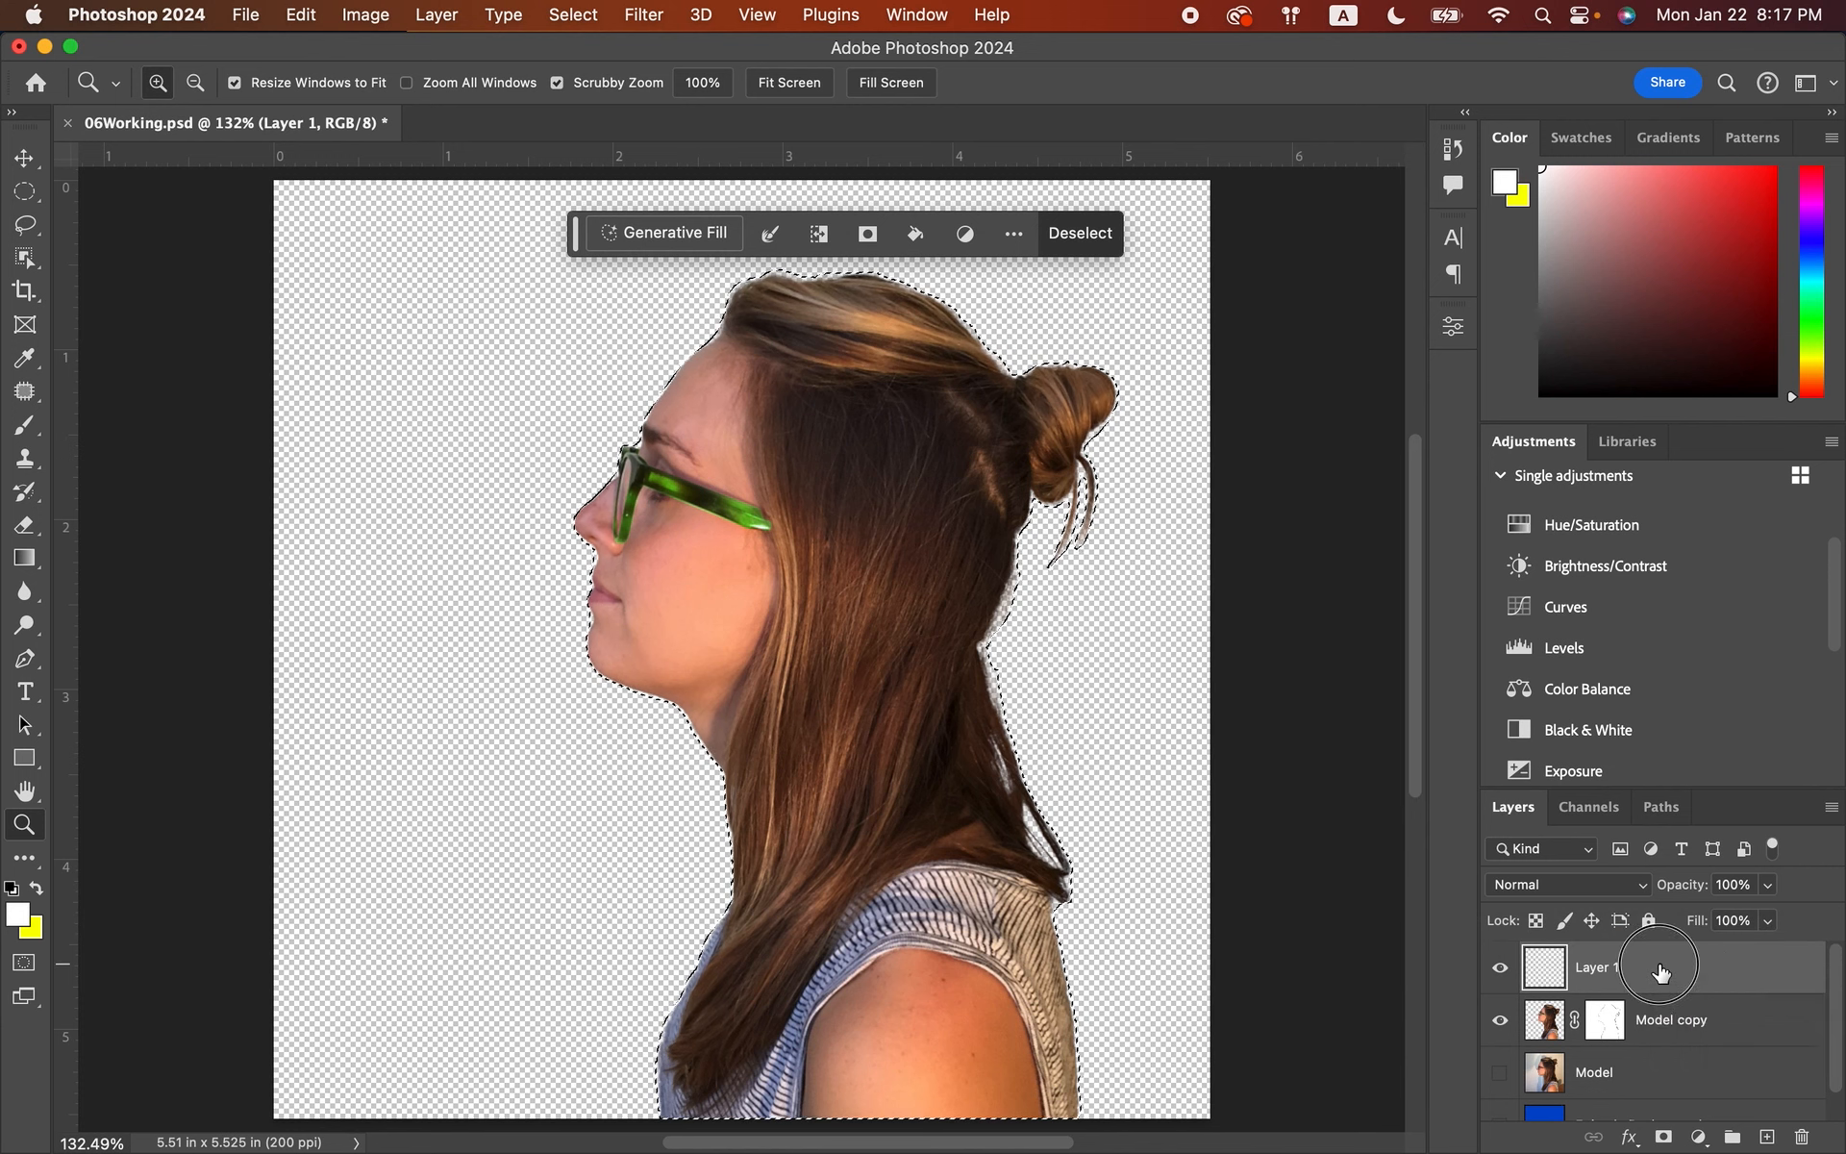
{"action": "left_click_drag", "start_coordinate": [1661, 971], "coordinate": [1652, 1048]}
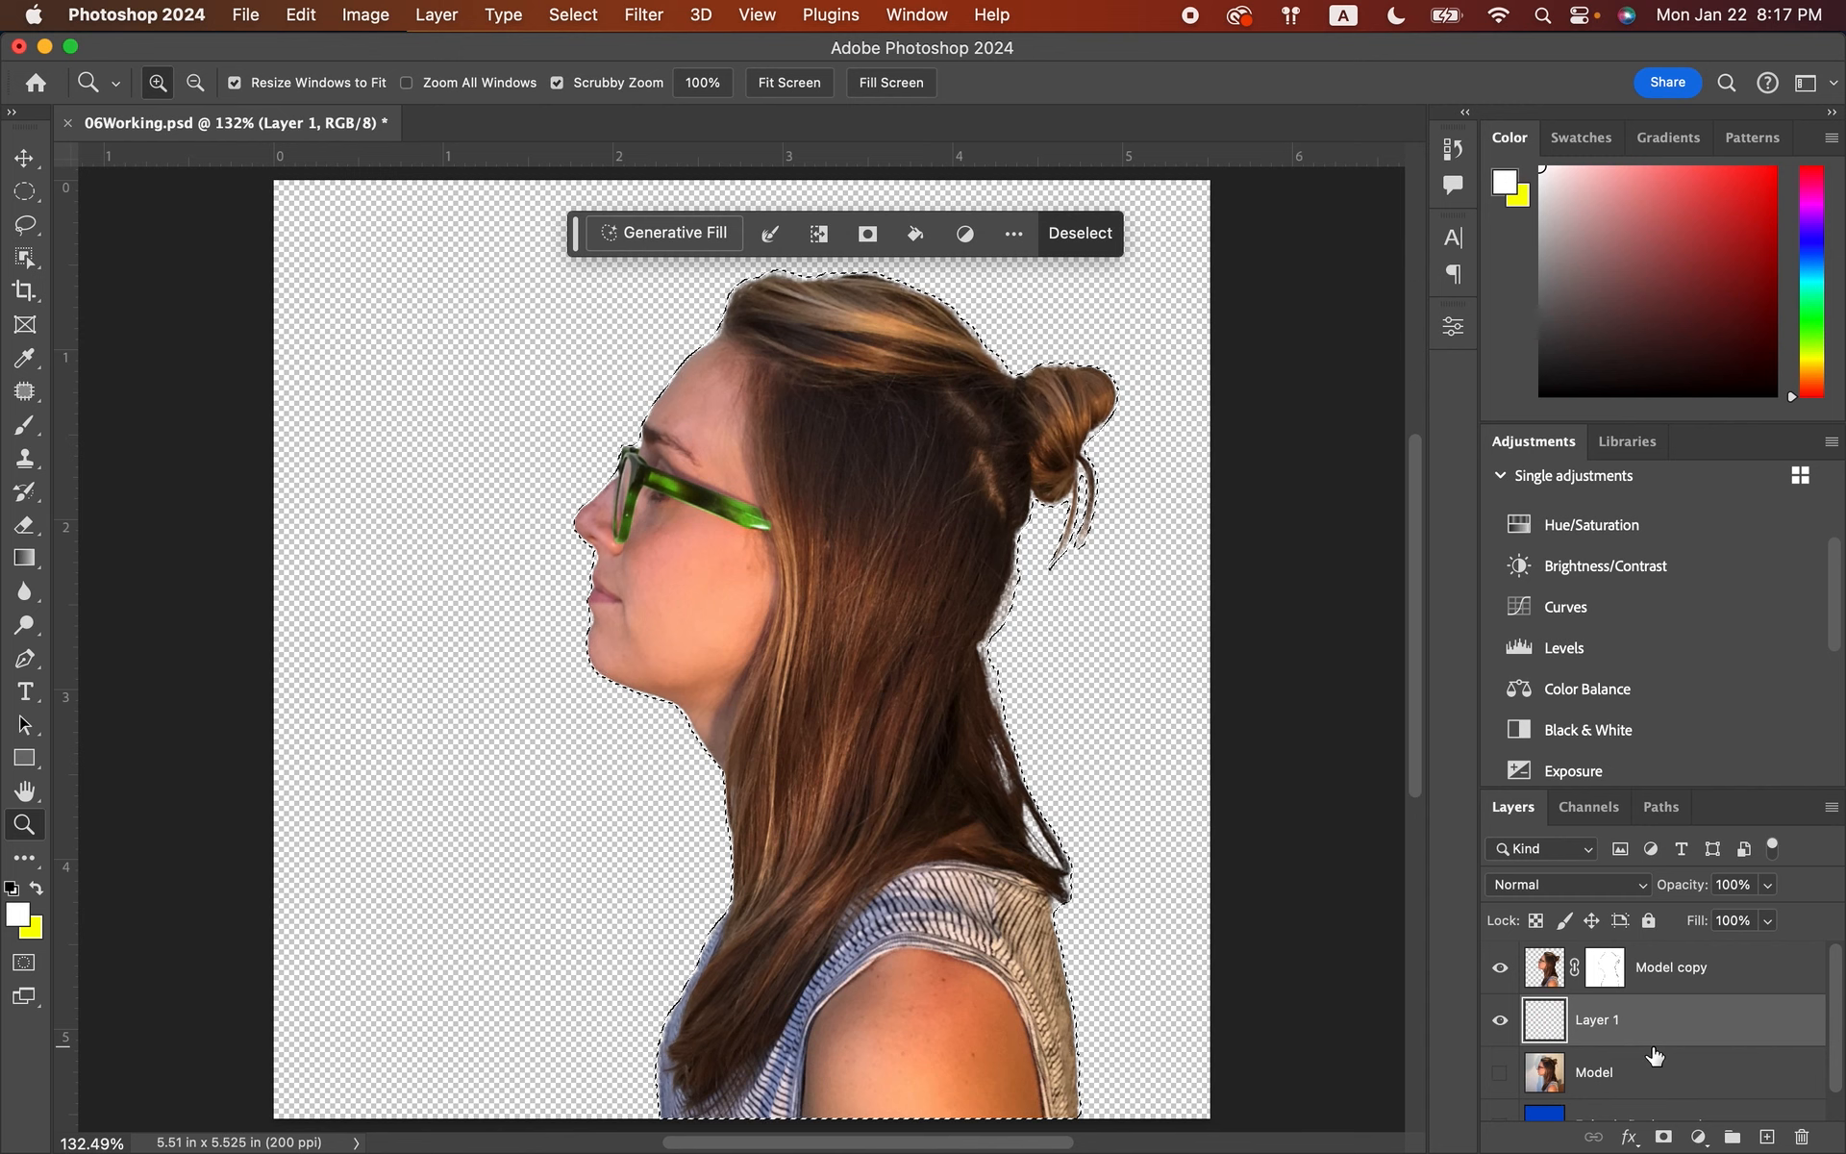
{"action": "double_click", "coordinate": [1601, 1027]}
{"action": "type", "text": "Shadow"}
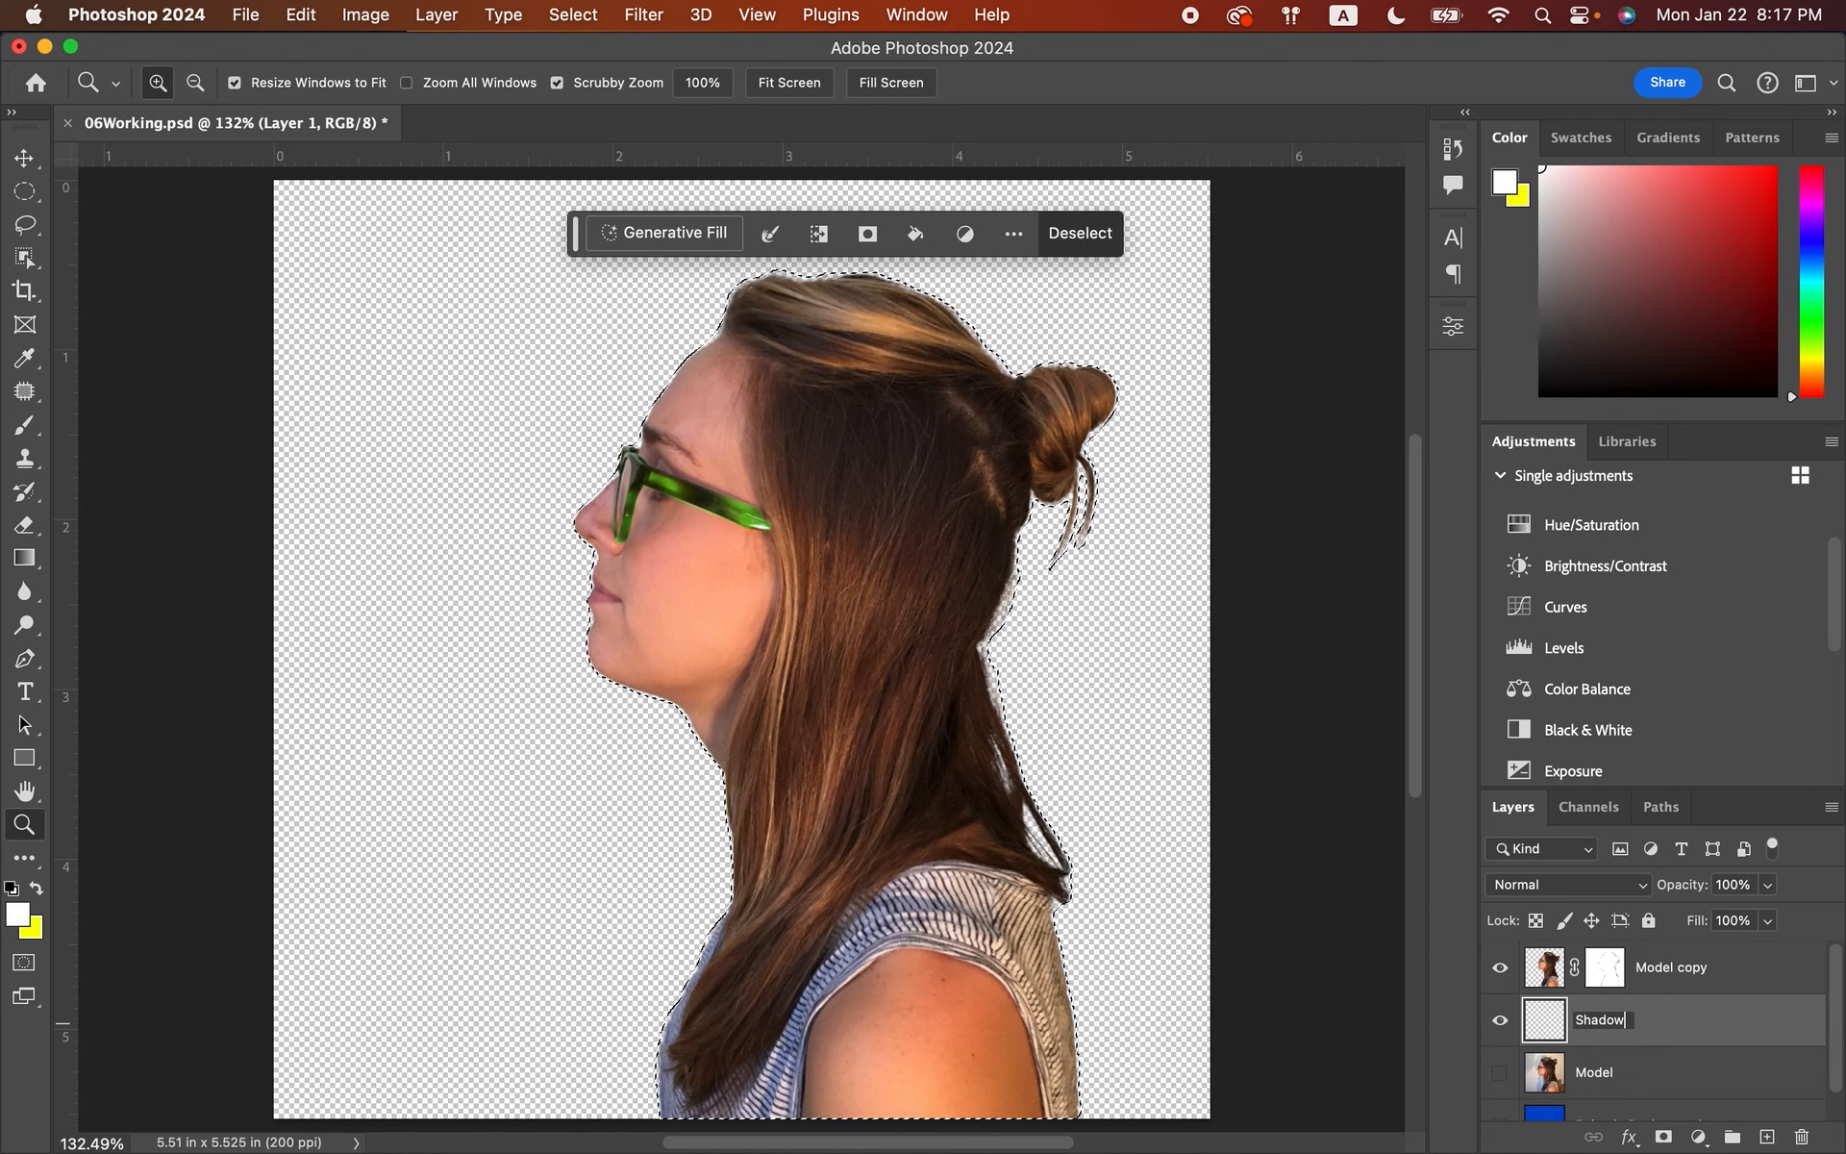
{"action": "key", "text": "Return"}
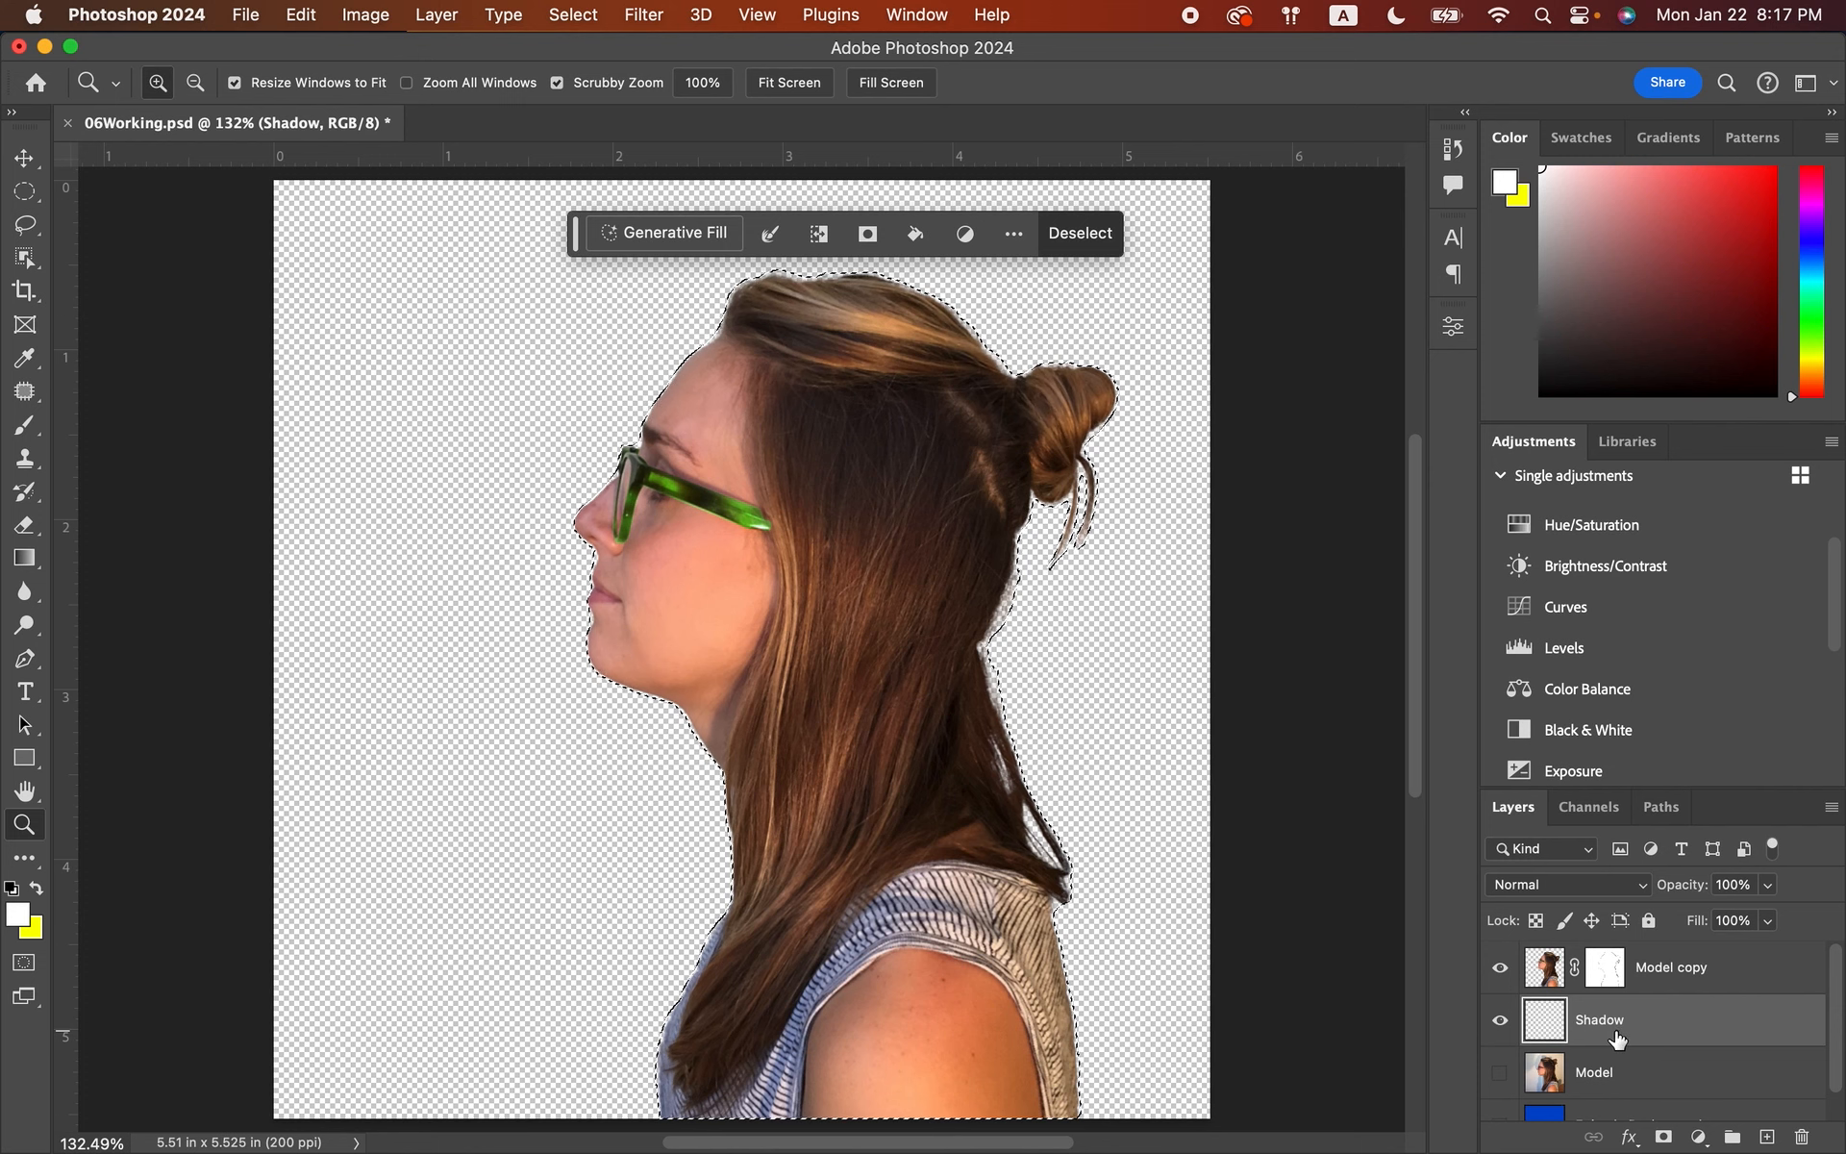
- Open the model outline selection in Select and Mask and preview it in the On Black view
{"action": "left_click", "coordinate": [573, 16]}
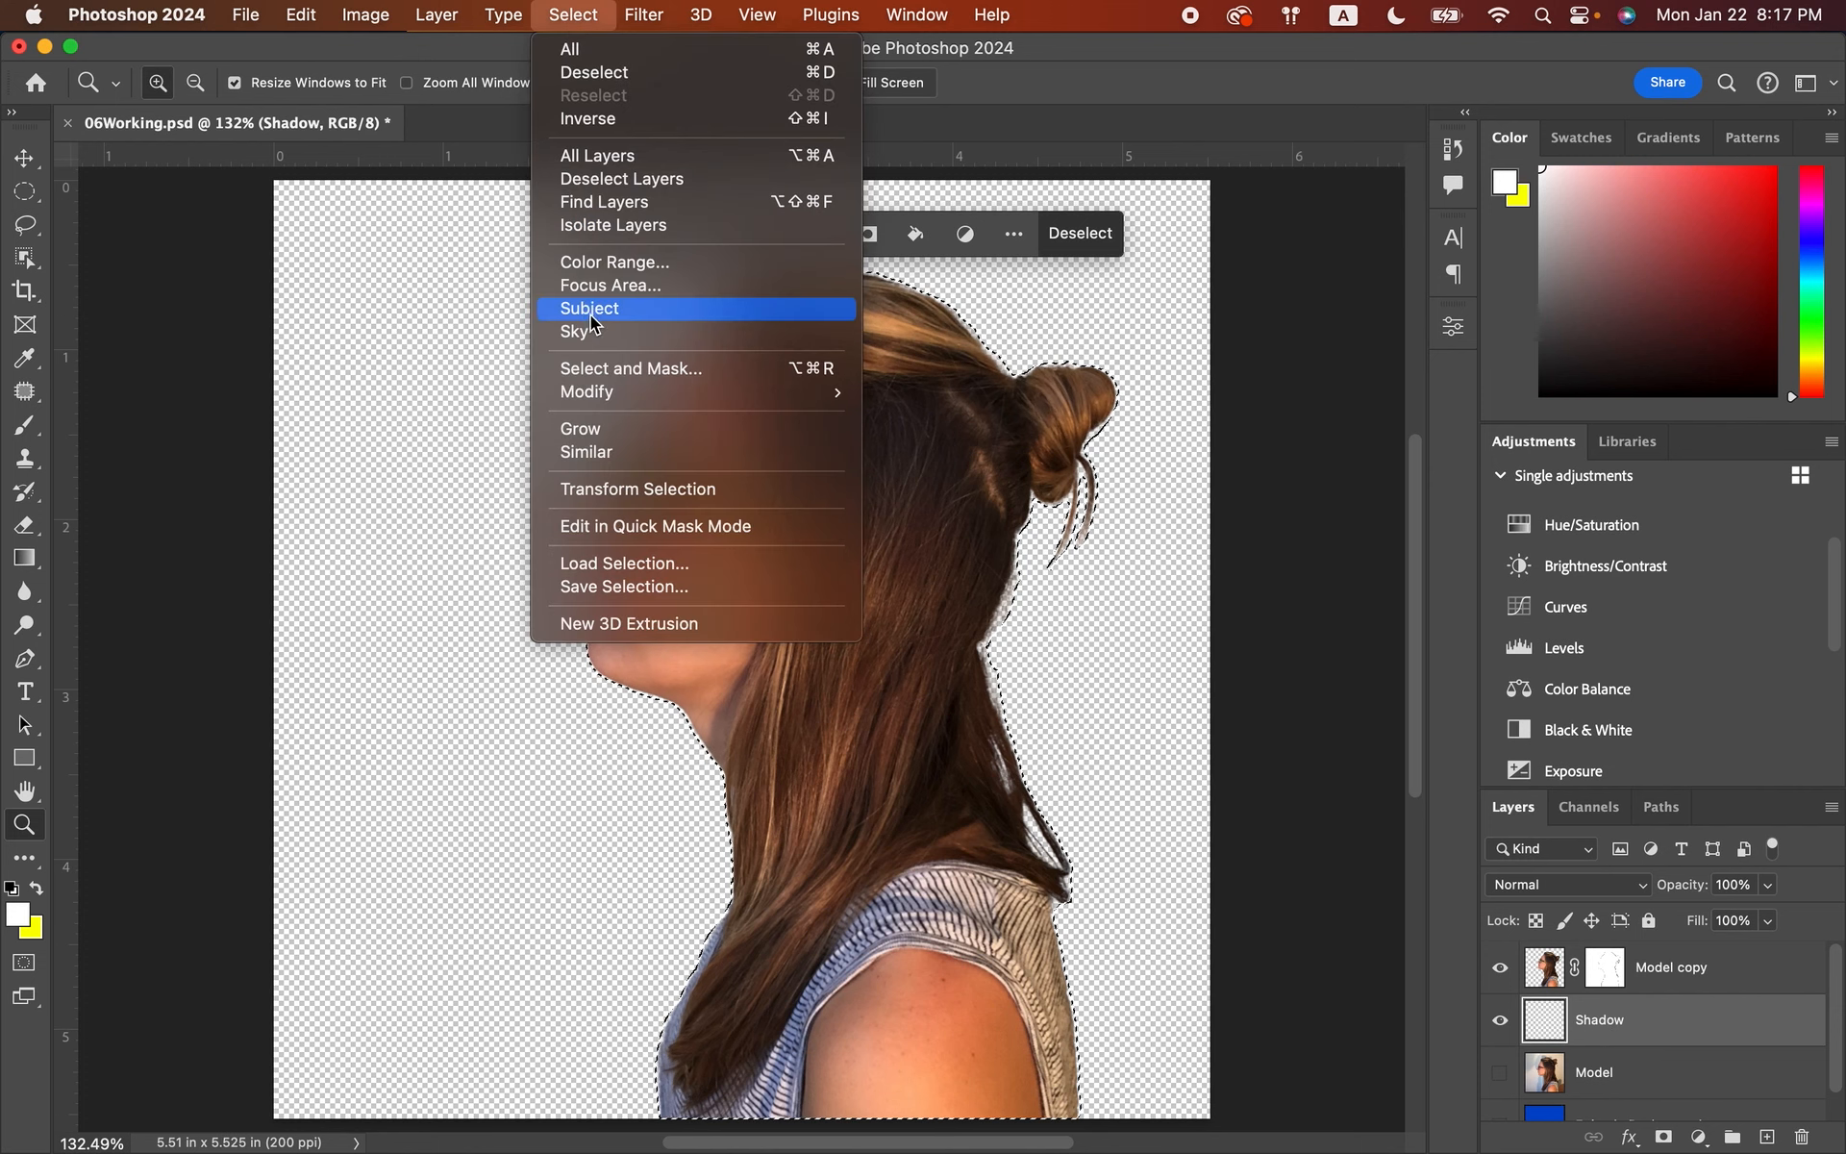
{"action": "left_click", "coordinate": [606, 368]}
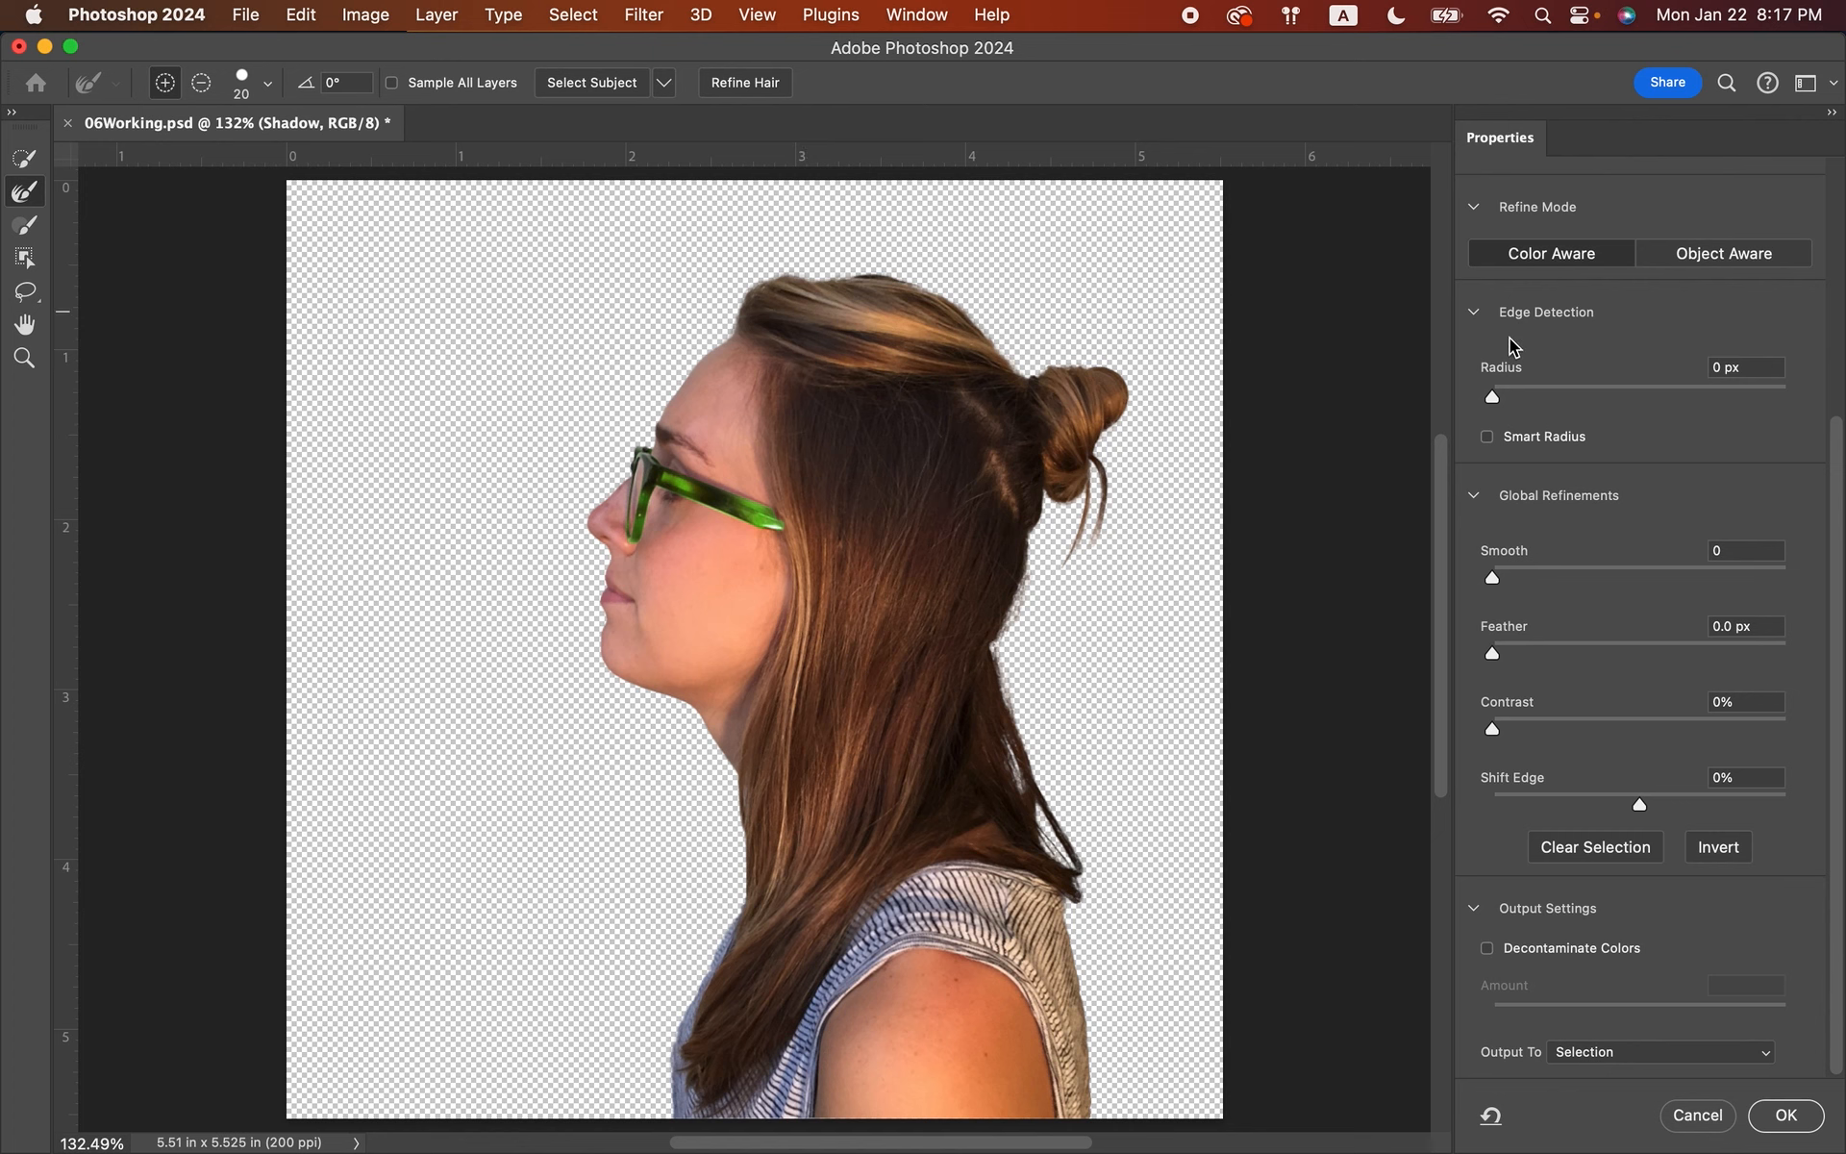
{"action": "scroll", "coordinate": [1510, 346], "scroll_direction": "up", "scroll_amount": 5}
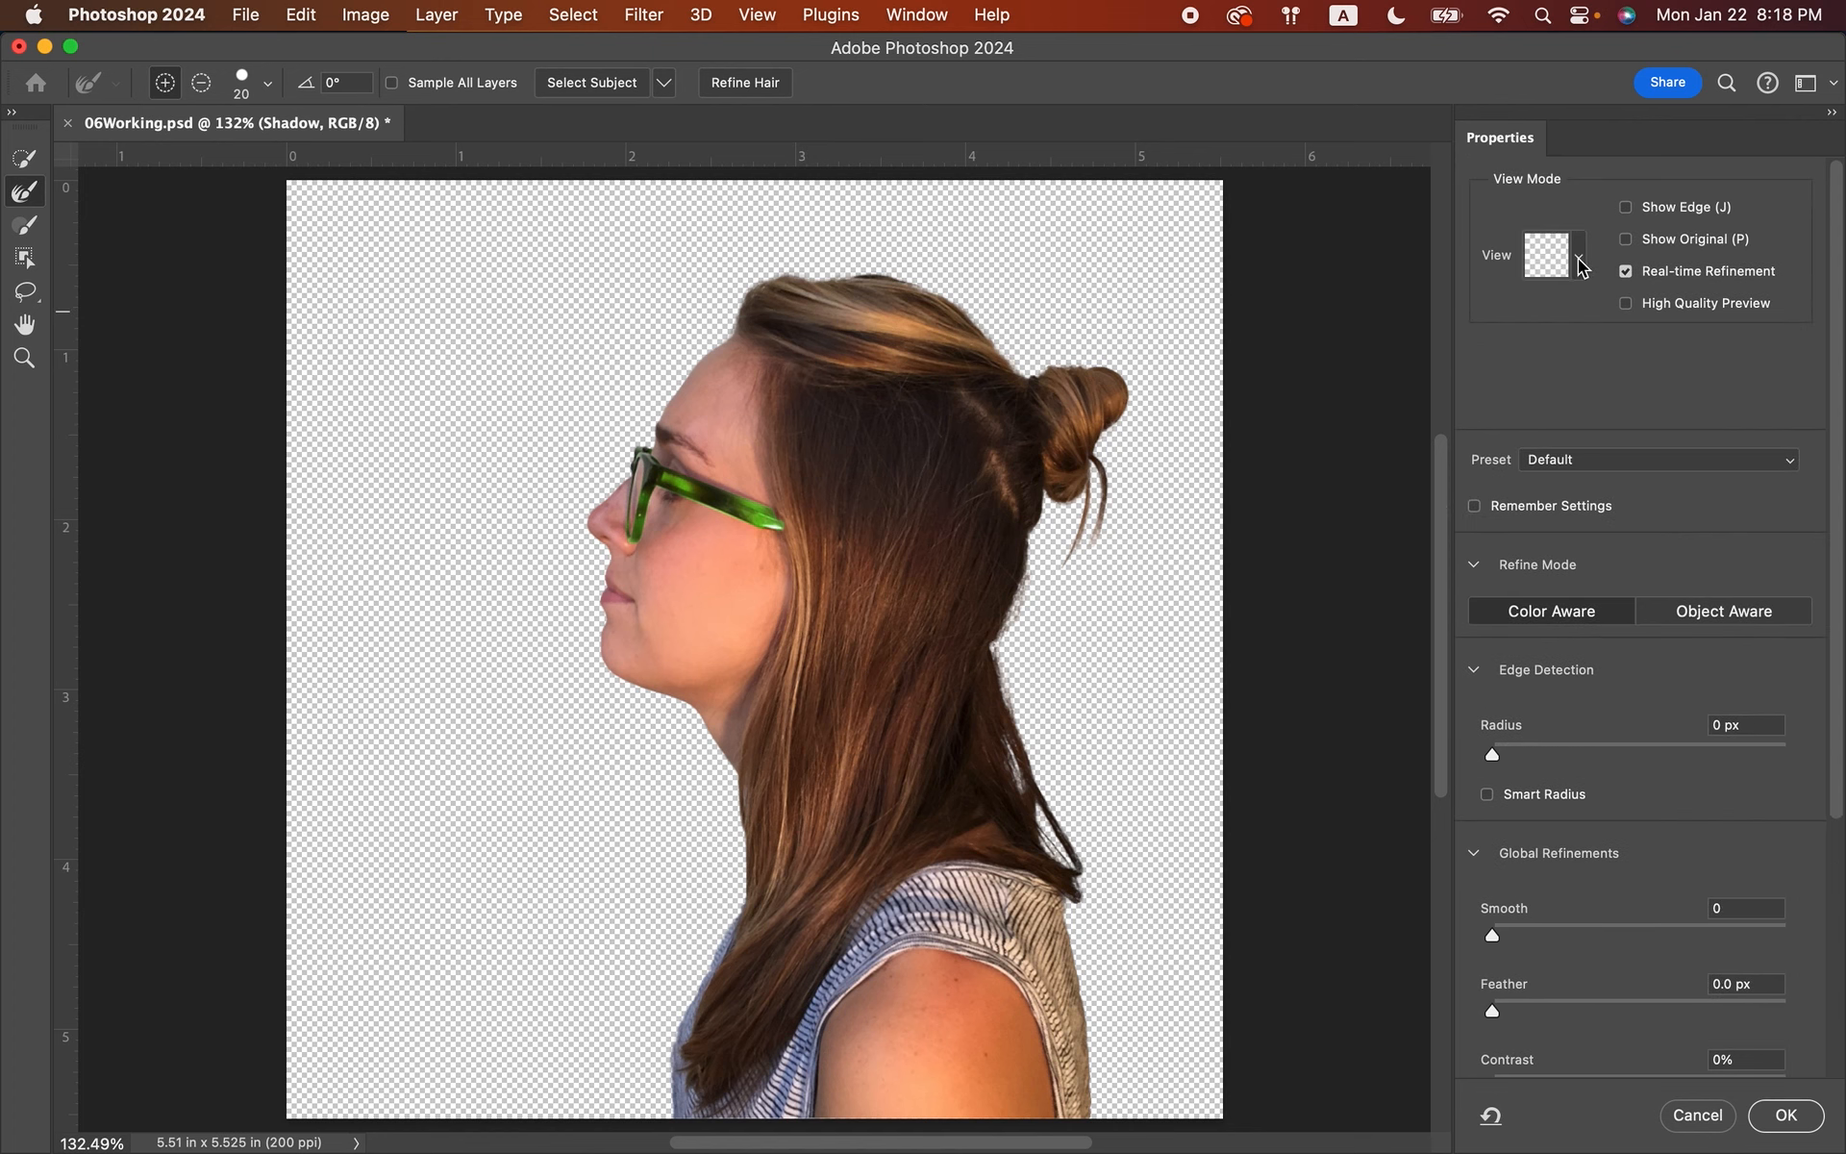
{"action": "left_click", "coordinate": [1578, 261]}
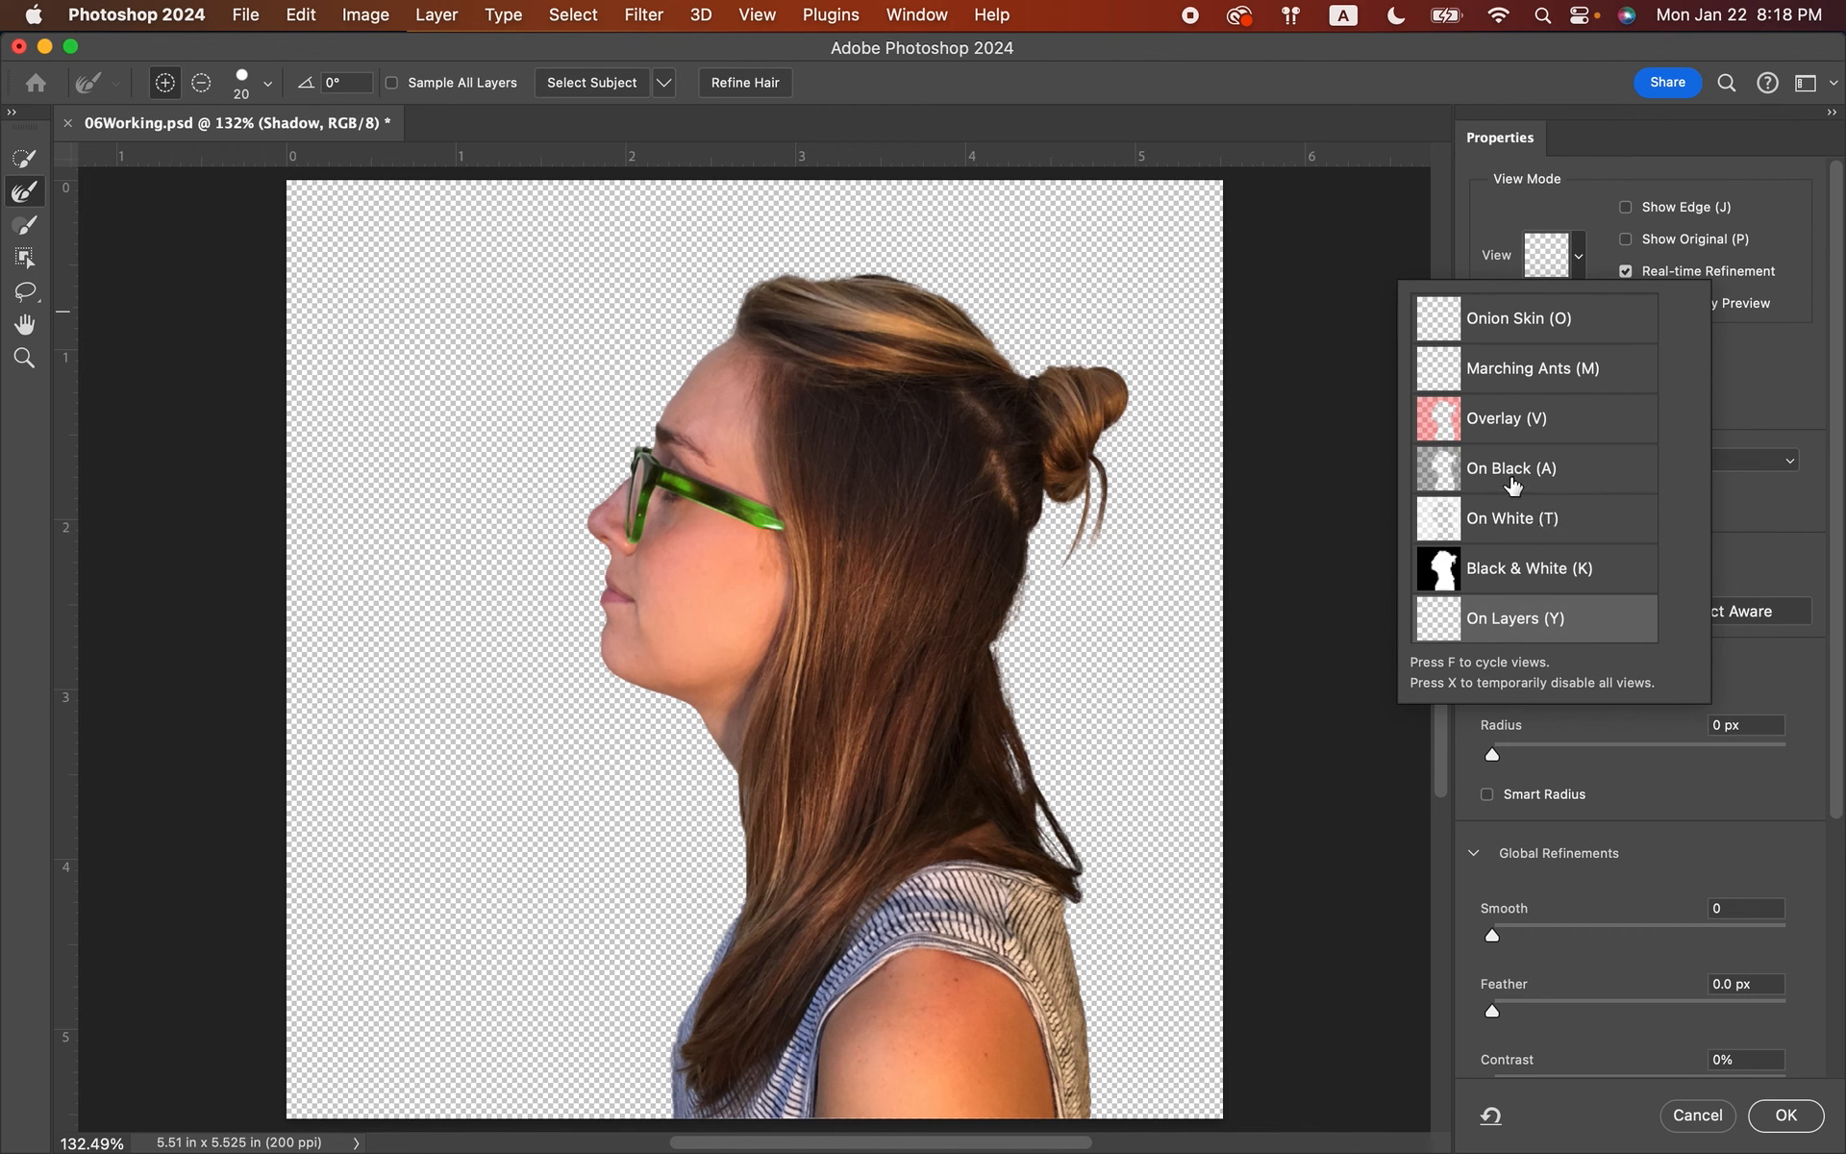
{"action": "left_click", "coordinate": [1513, 472]}
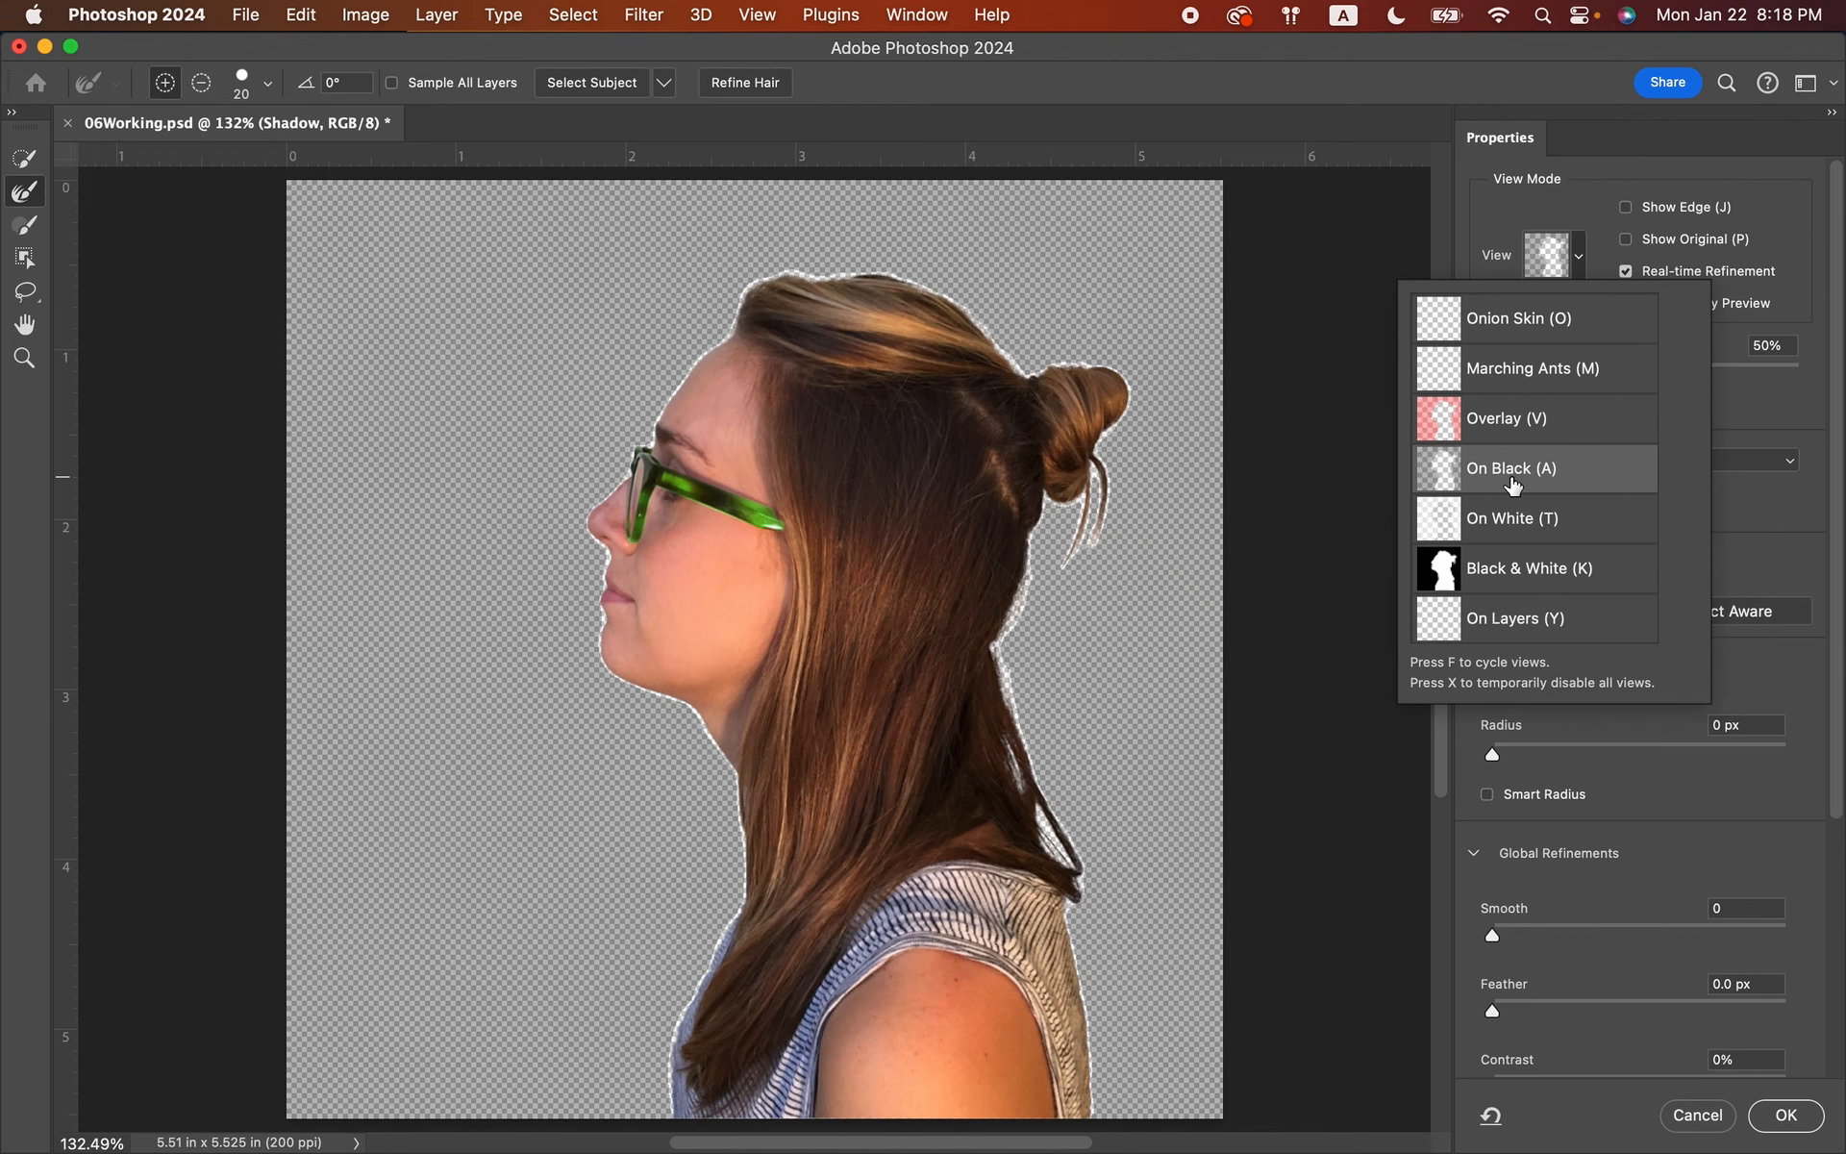
{"action": "left_click", "coordinate": [1578, 274]}
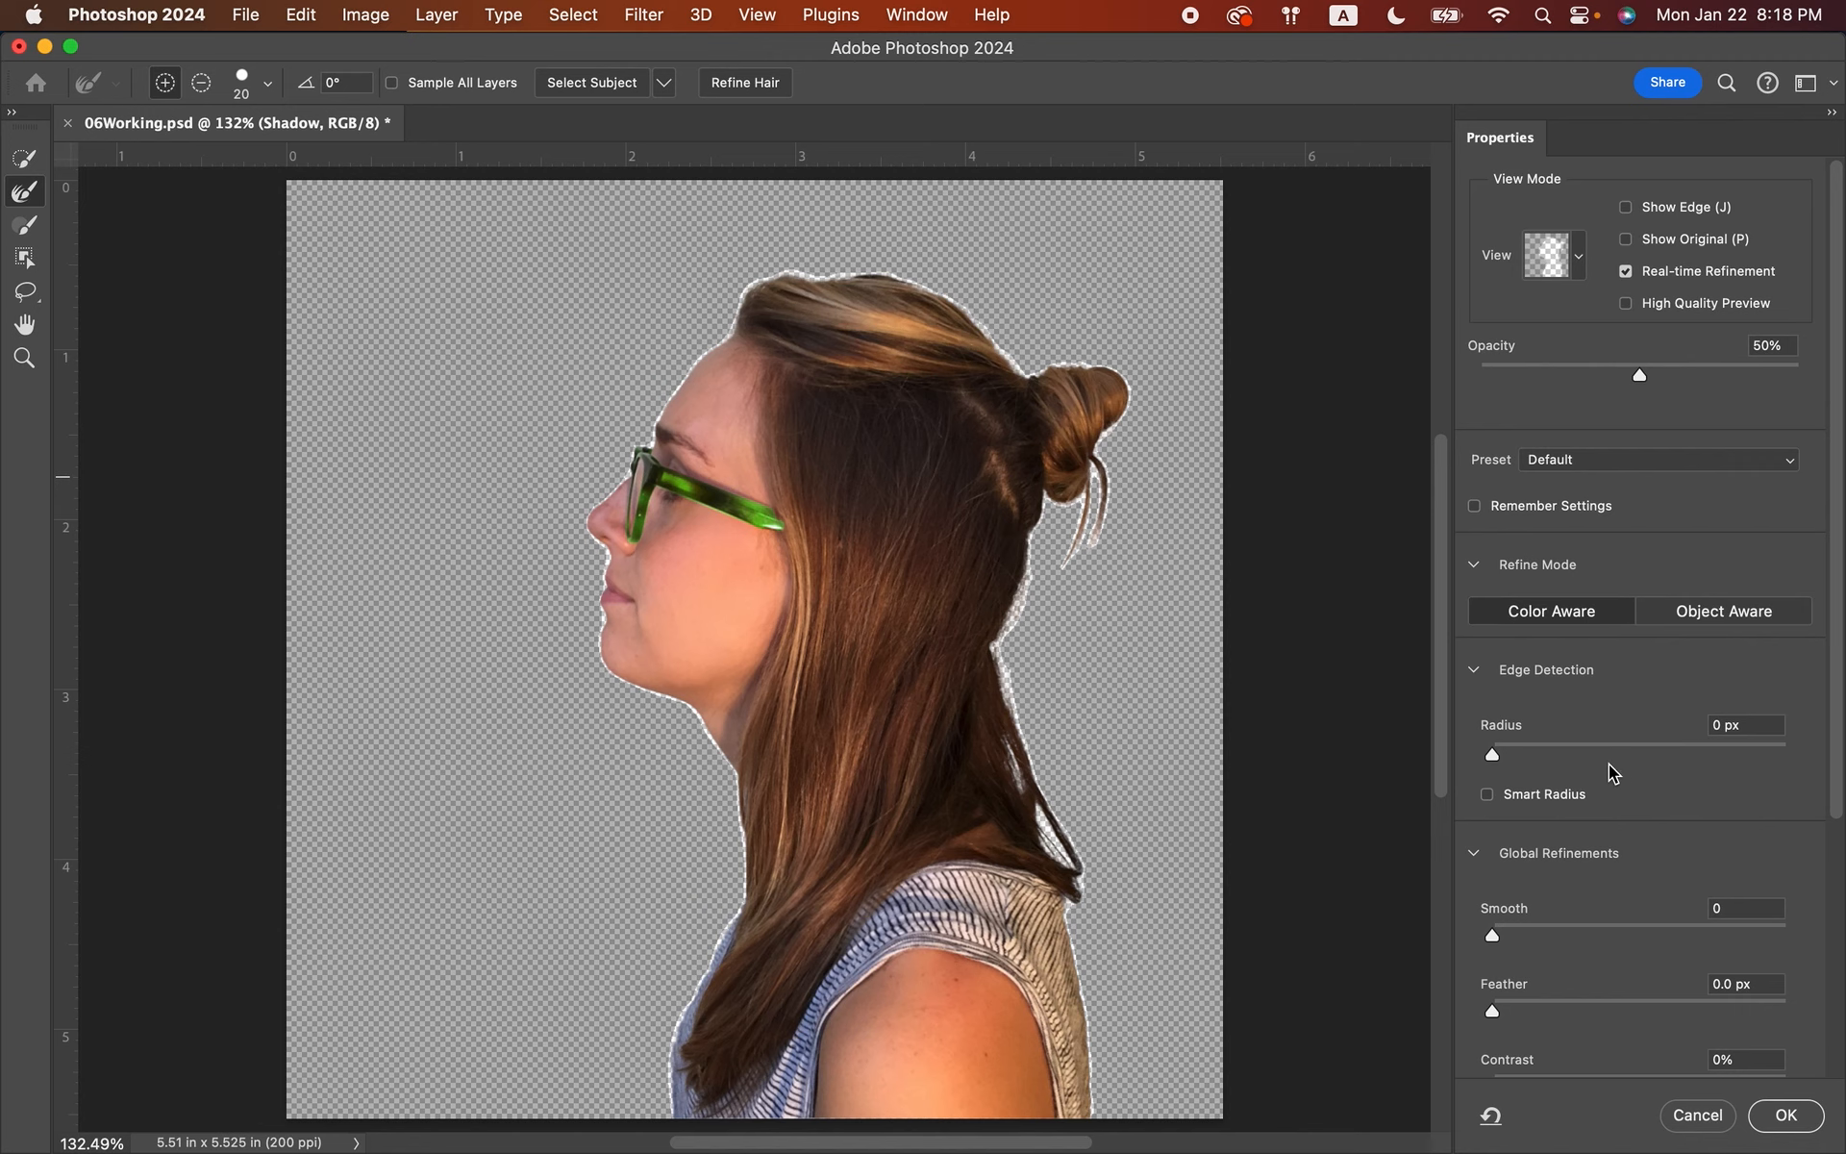
- Expand the selection with Shift Edge at +38% and output the refinement as a selection
{"action": "scroll", "coordinate": [1613, 773], "scroll_direction": "down", "scroll_amount": 5}
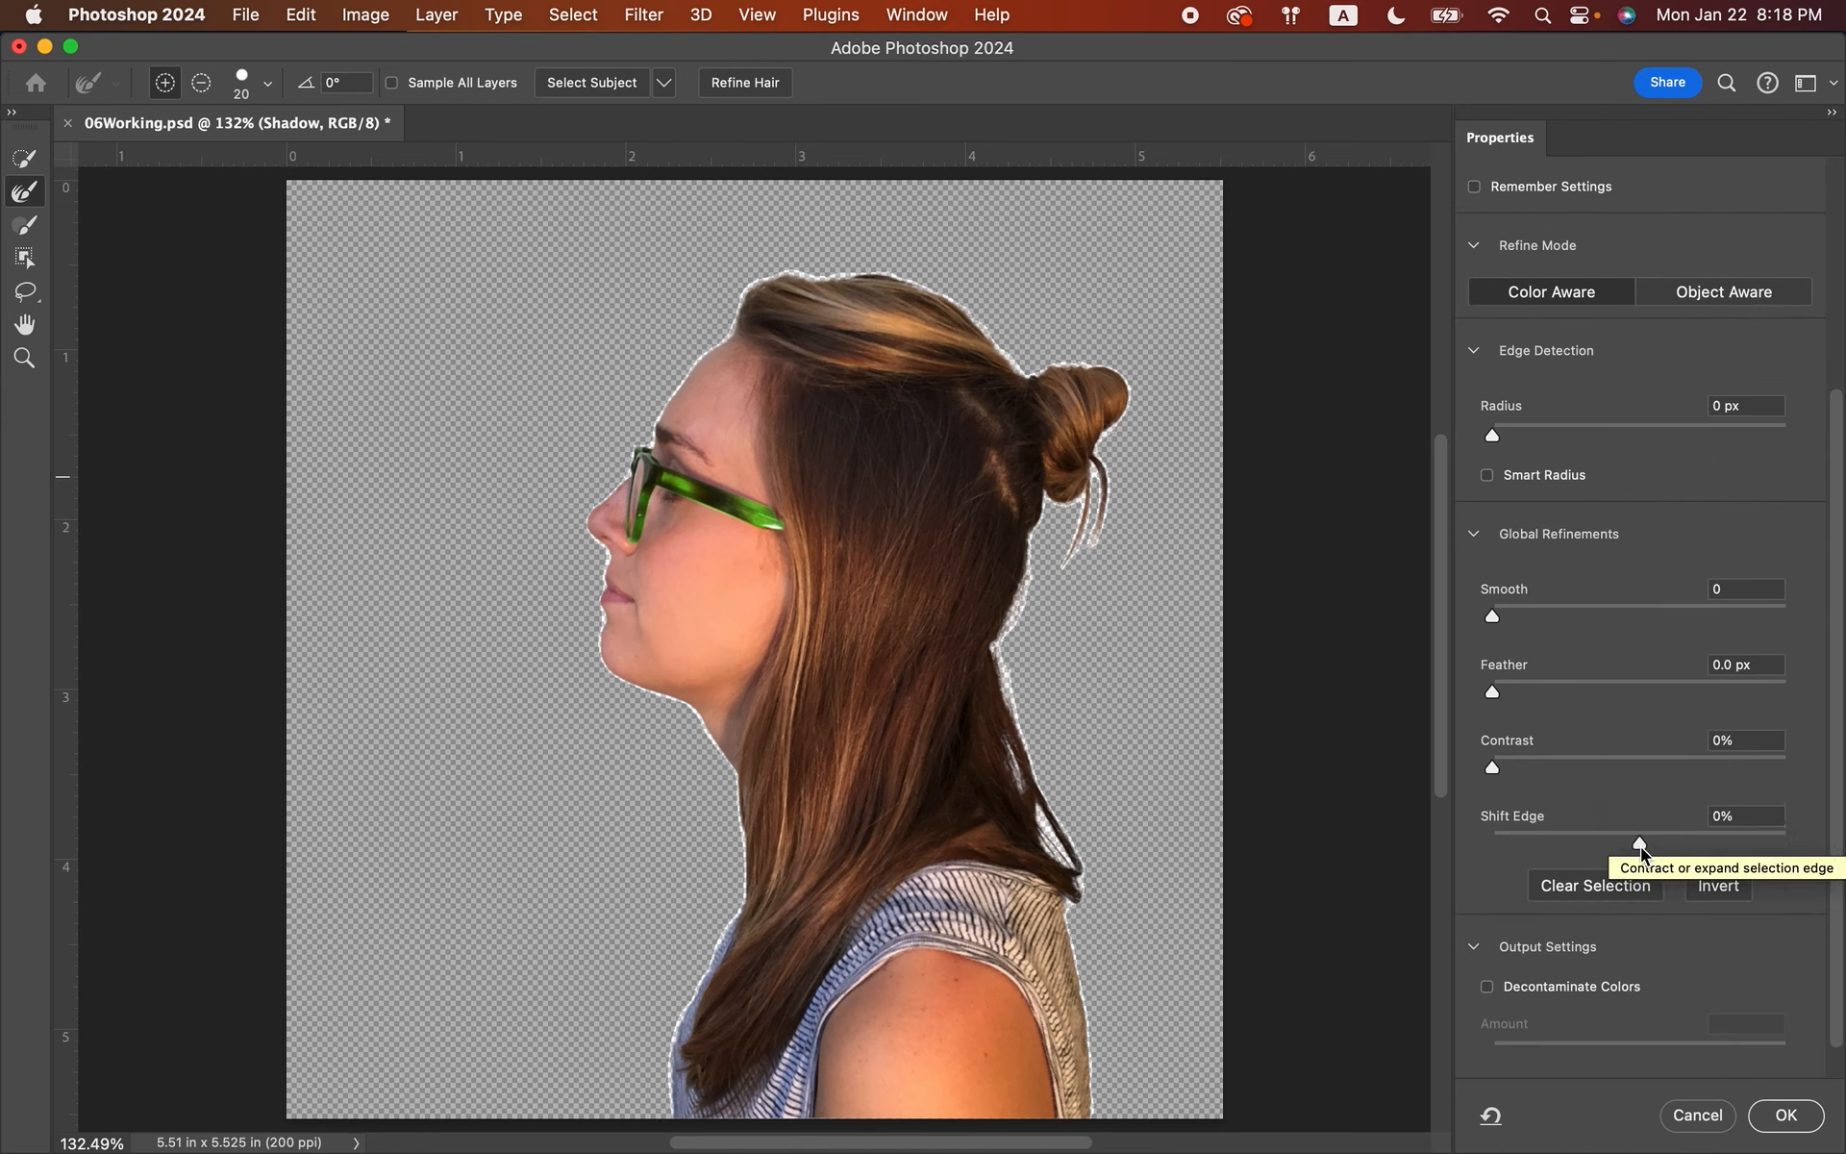
{"action": "left_click", "coordinate": [1641, 846]}
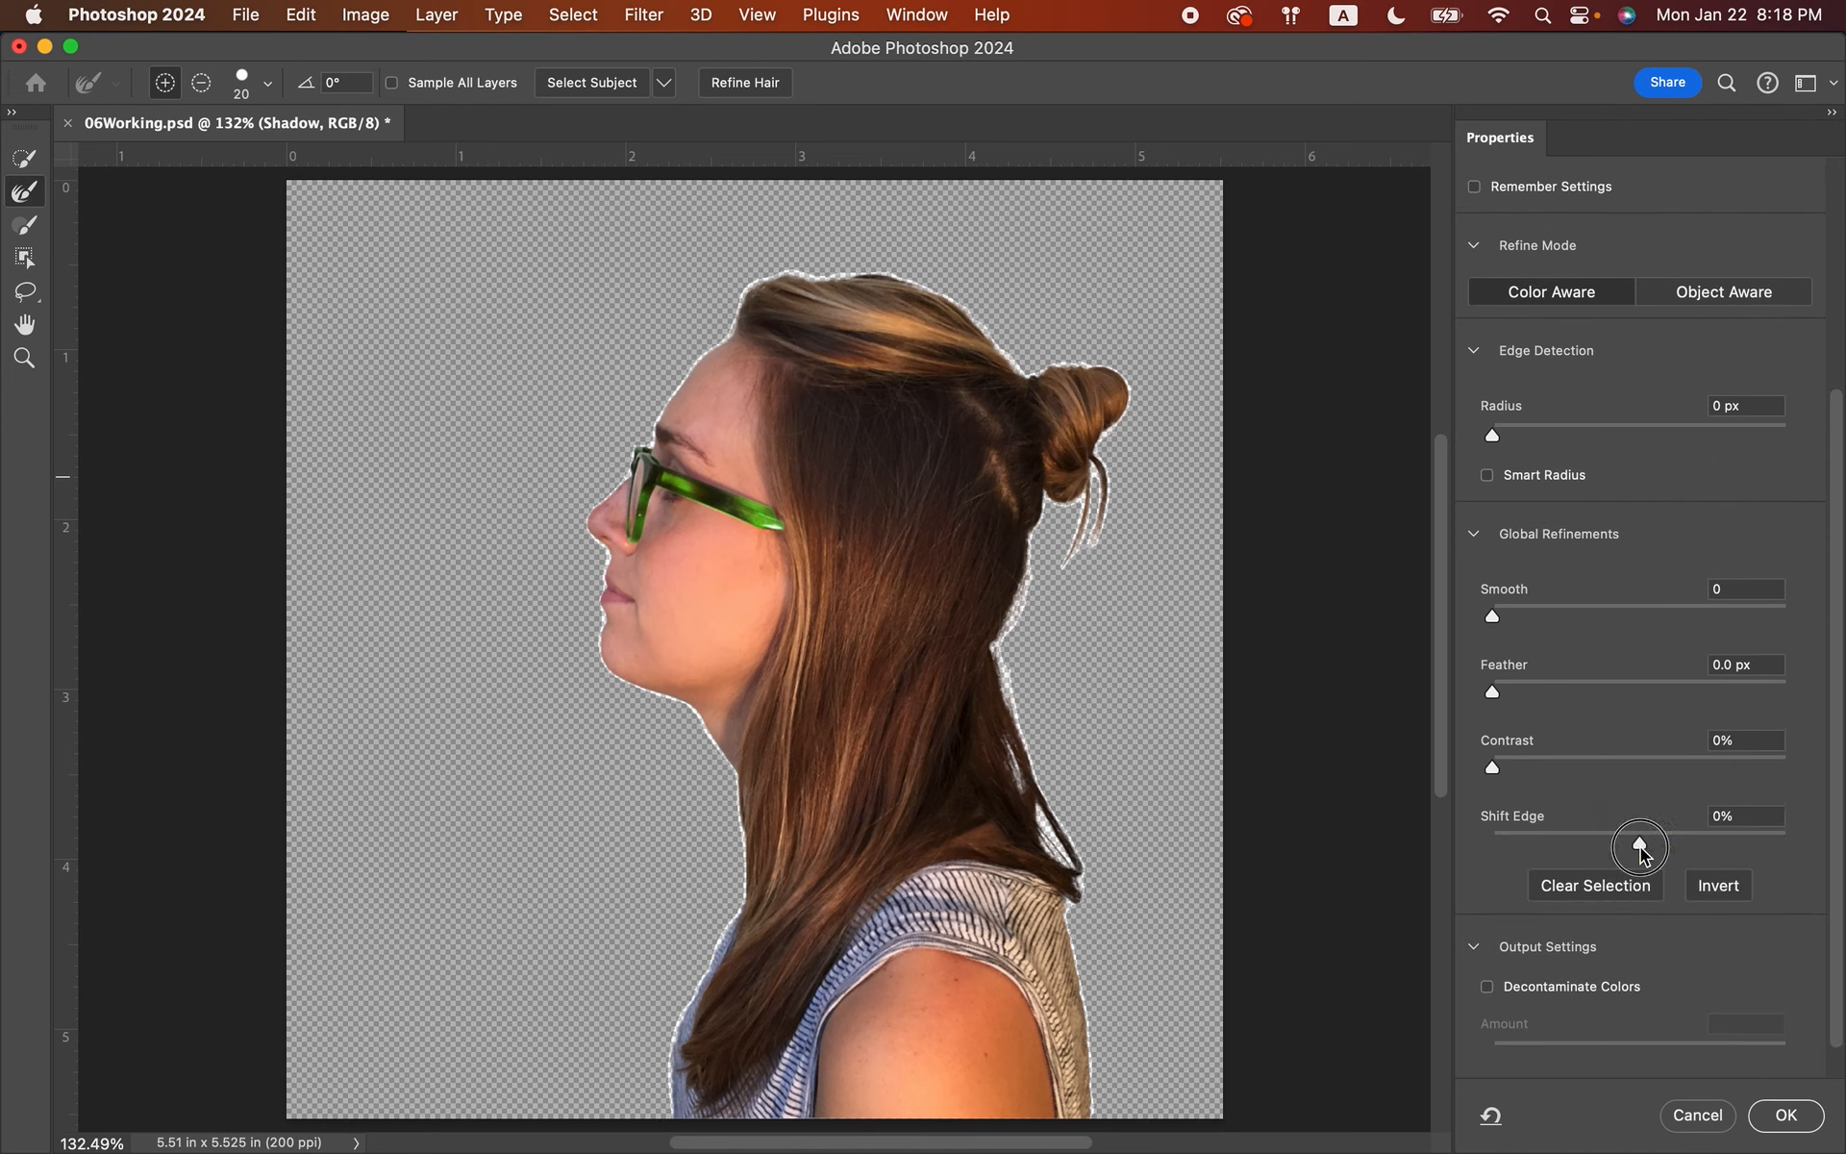
{"action": "left_click_drag", "start_coordinate": [1641, 847], "coordinate": [1699, 848]}
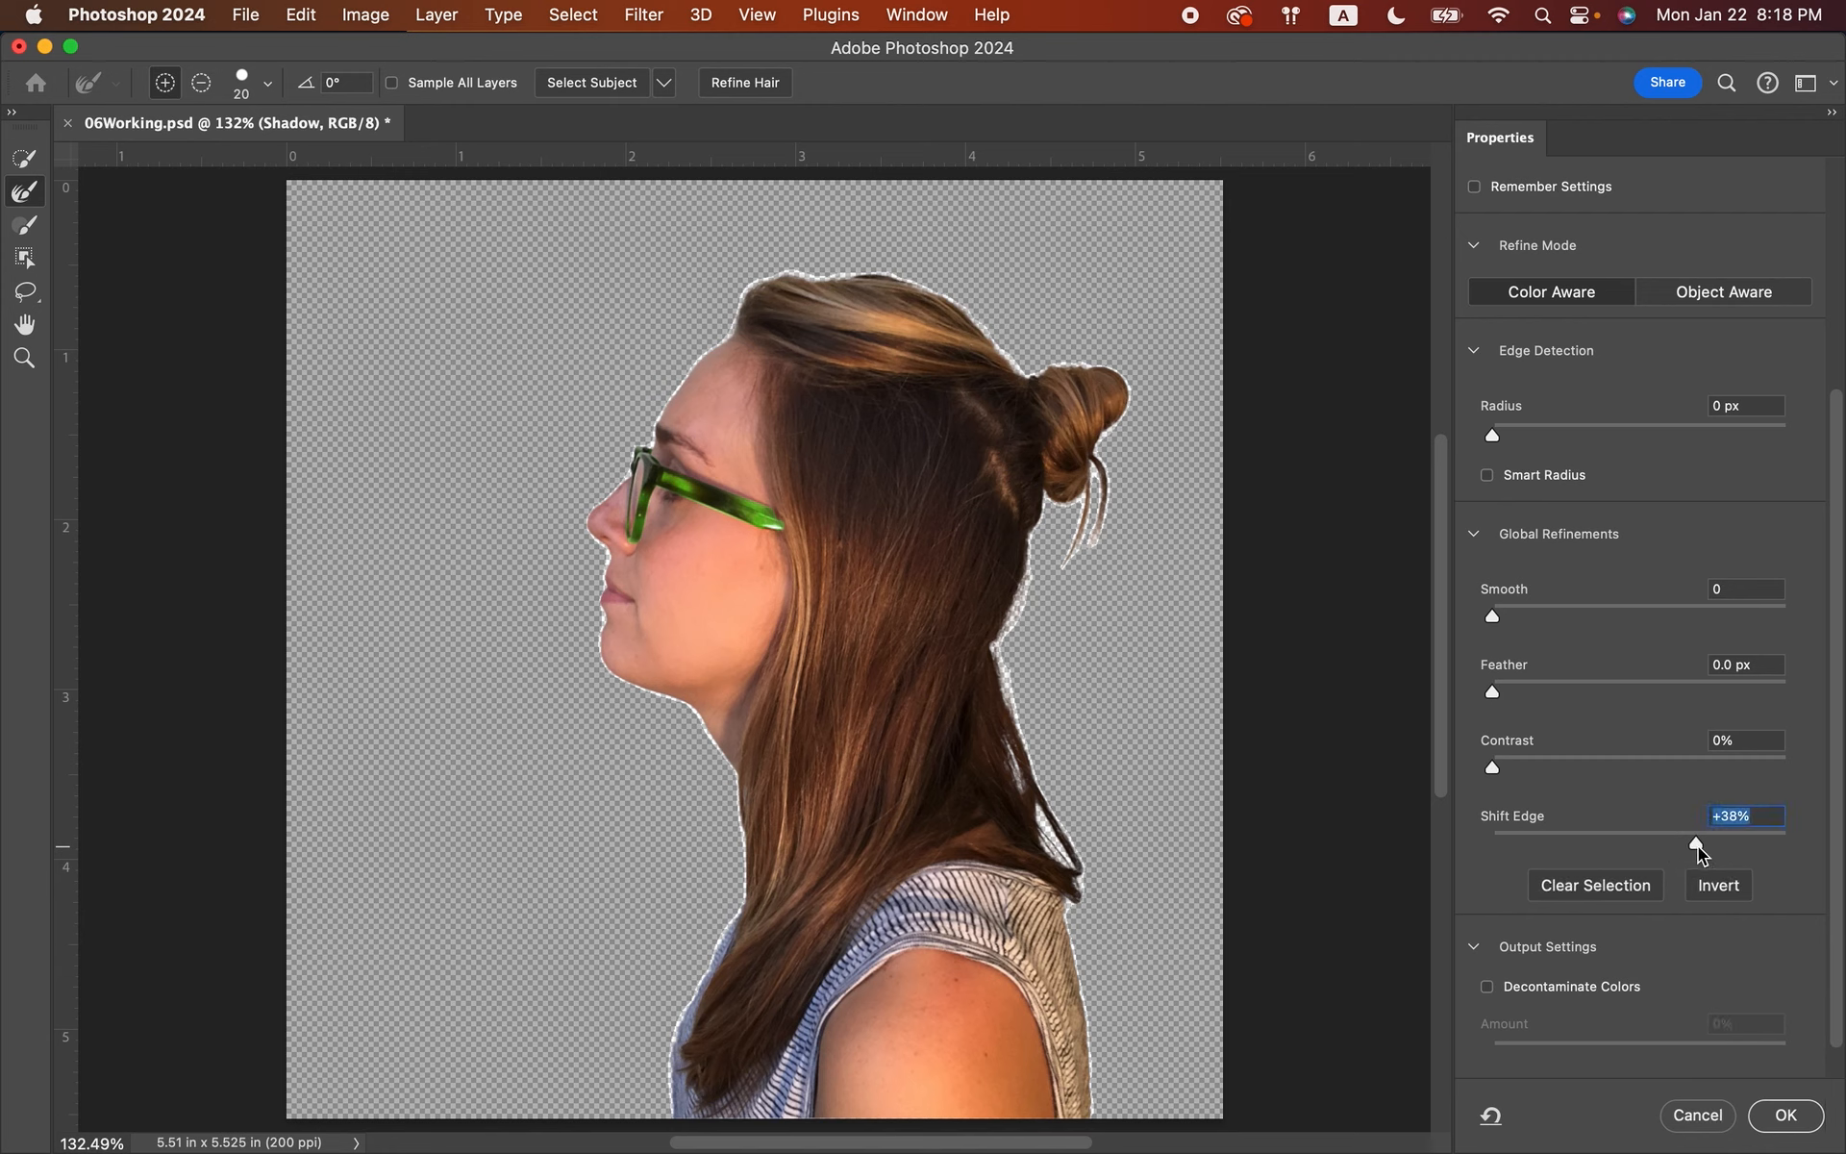
{"action": "mouse_move", "coordinate": [1698, 848]}
{"action": "left_mouse_down"}
{"action": "mouse_move", "coordinate": [1517, 845]}
{"action": "mouse_move", "coordinate": [1773, 848]}
{"action": "mouse_move", "coordinate": [1697, 854]}
{"action": "mouse_move", "coordinate": [1694, 837]}
{"action": "left_mouse_up"}
{"action": "scroll", "coordinate": [1617, 989], "scroll_direction": "down", "scroll_amount": 2}
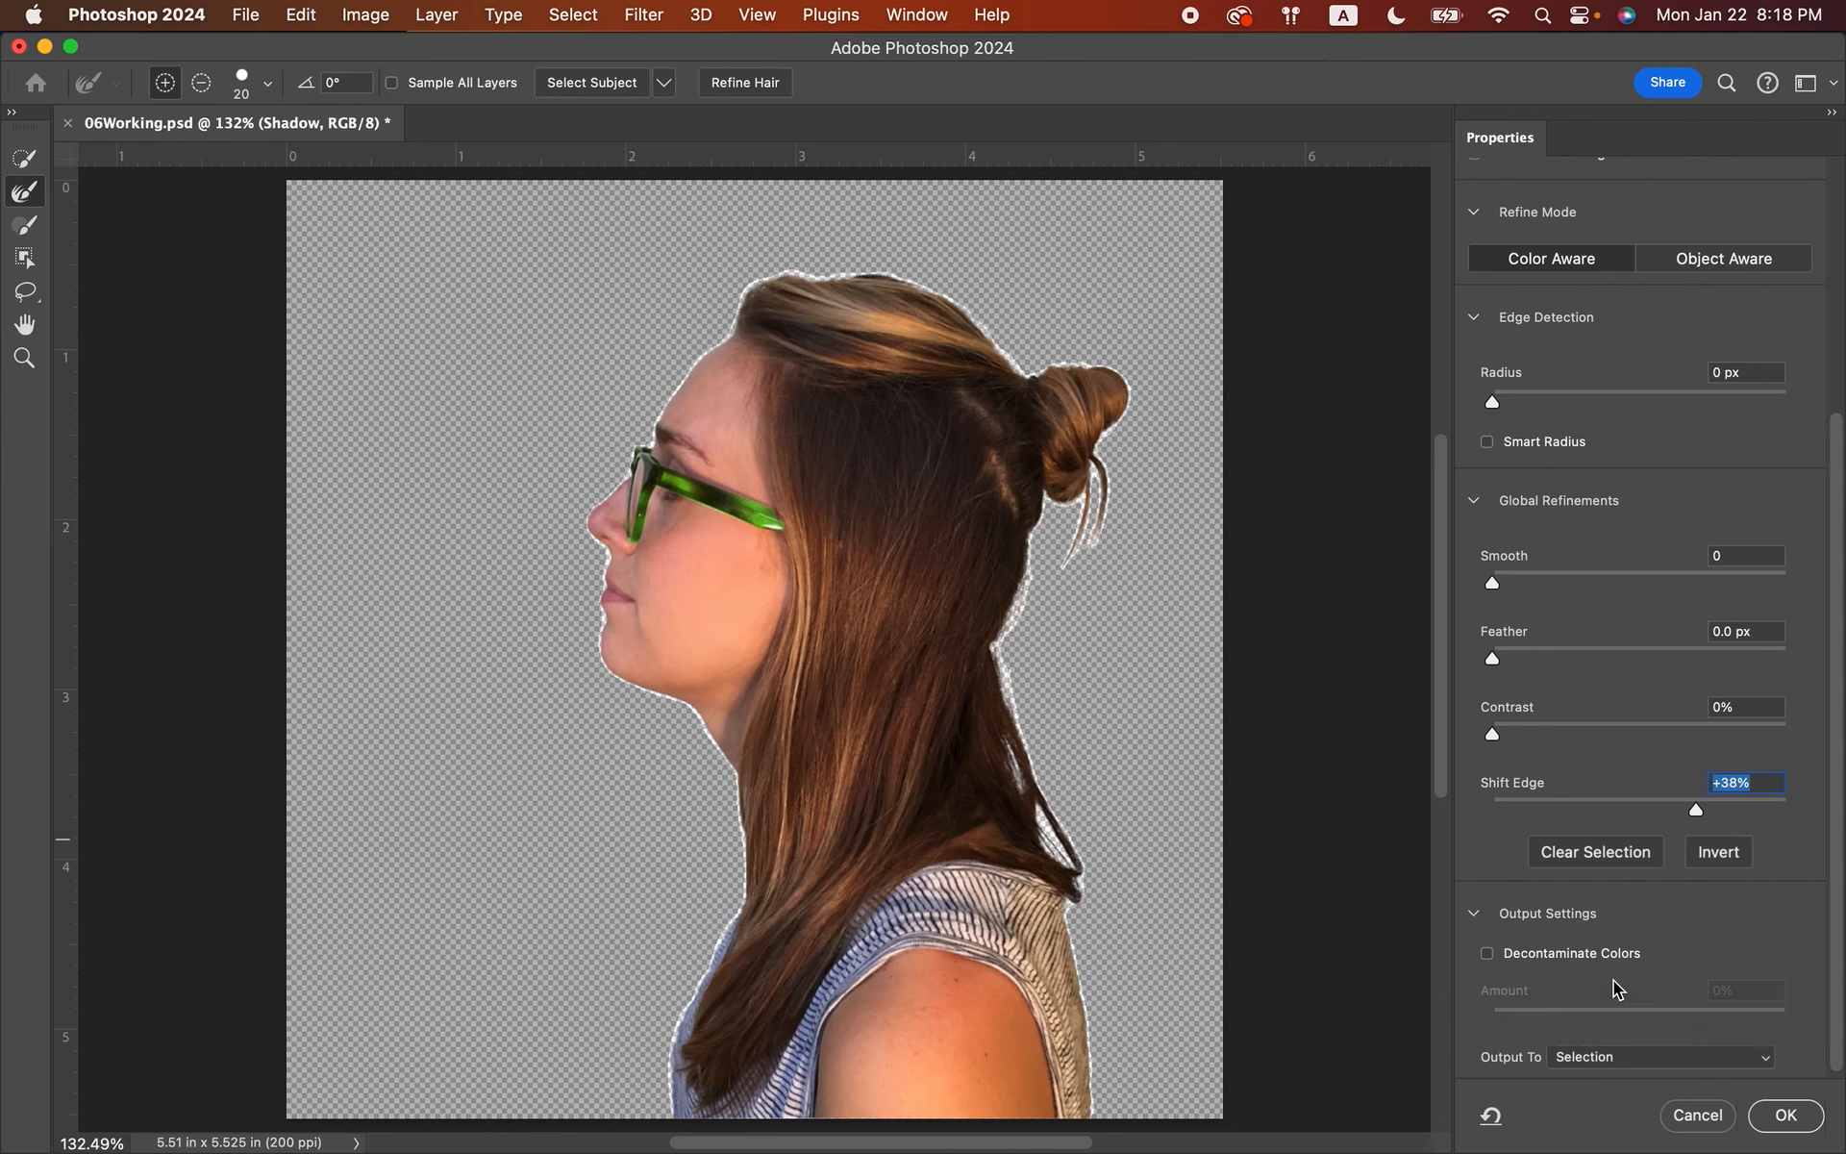
{"action": "scroll", "coordinate": [1616, 989], "scroll_direction": "down", "scroll_amount": 1}
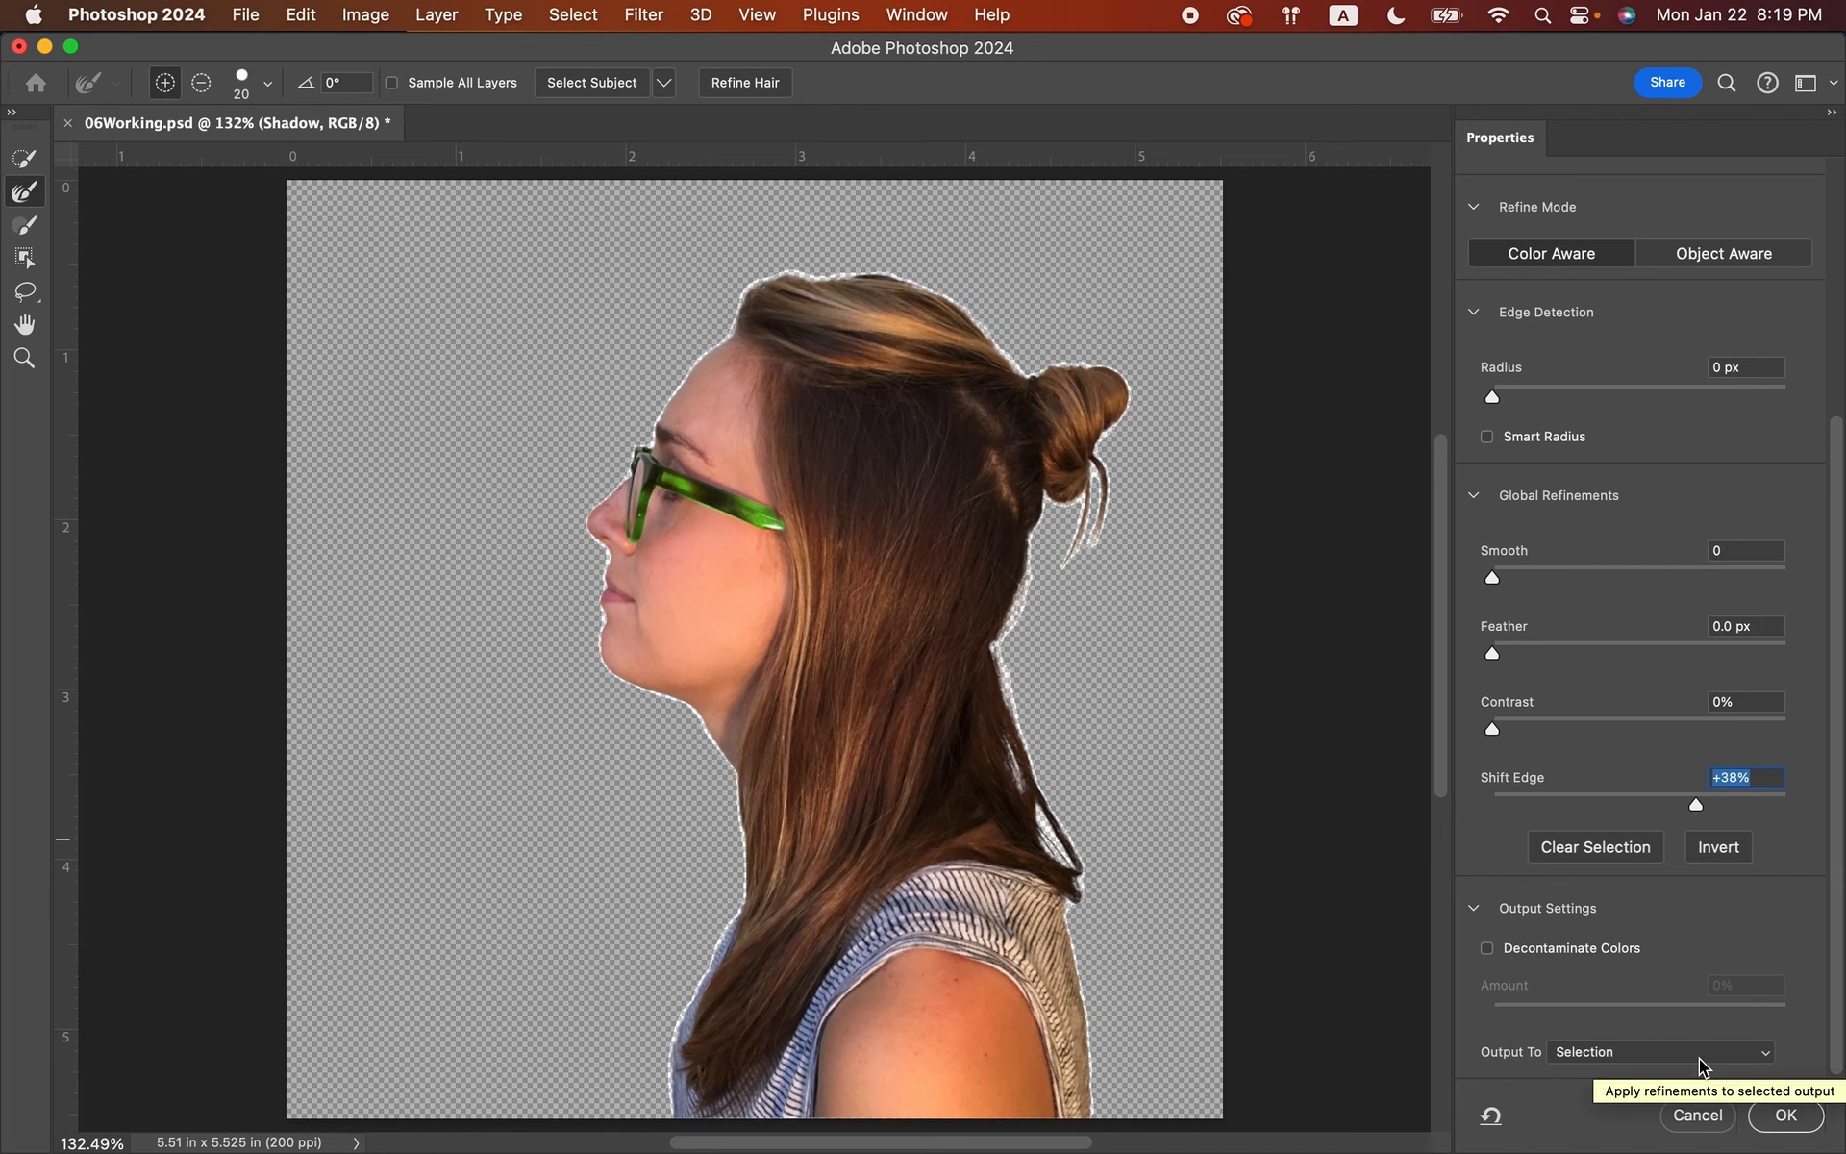
{"action": "left_click", "coordinate": [1784, 1120]}
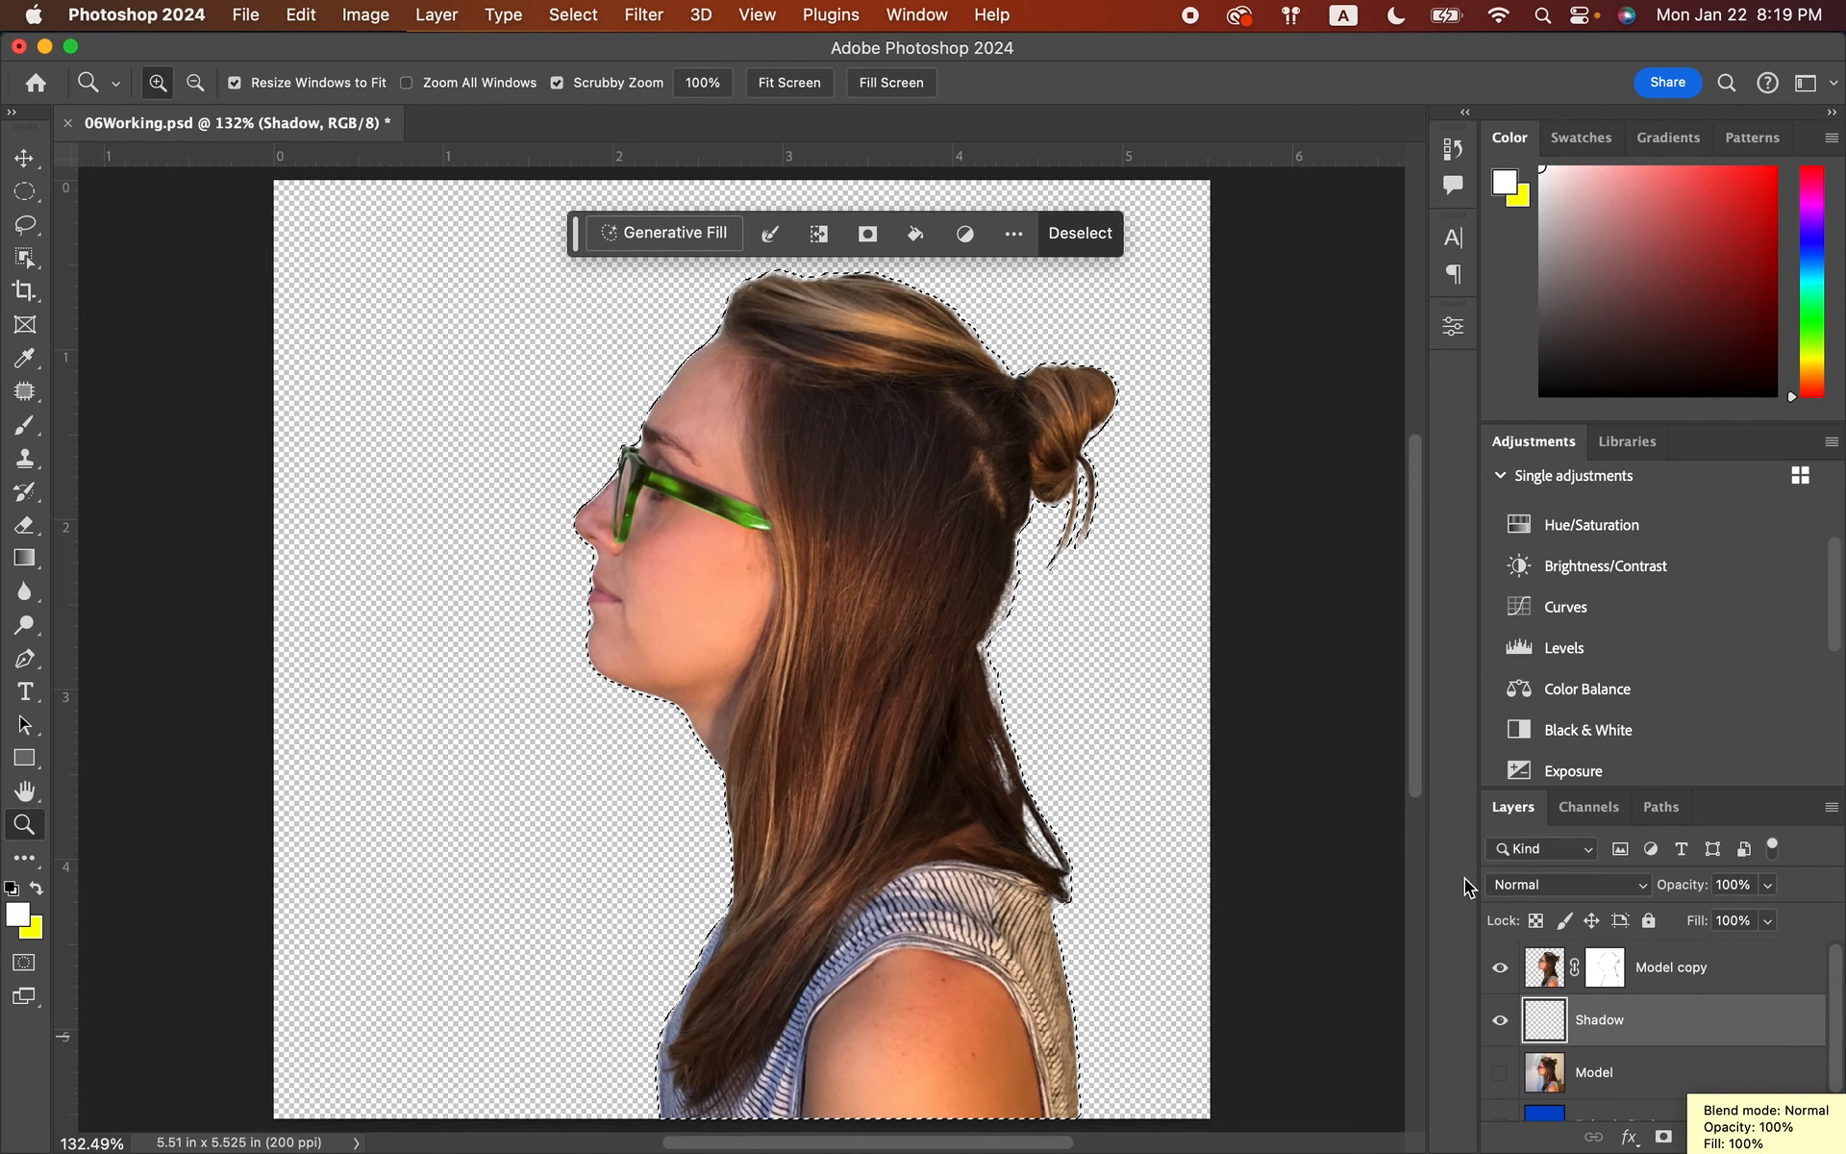
- Fill the expanded selection on the Shadow layer with black in Normal mode at 100% opacity
{"action": "left_click", "coordinate": [1410, 829]}
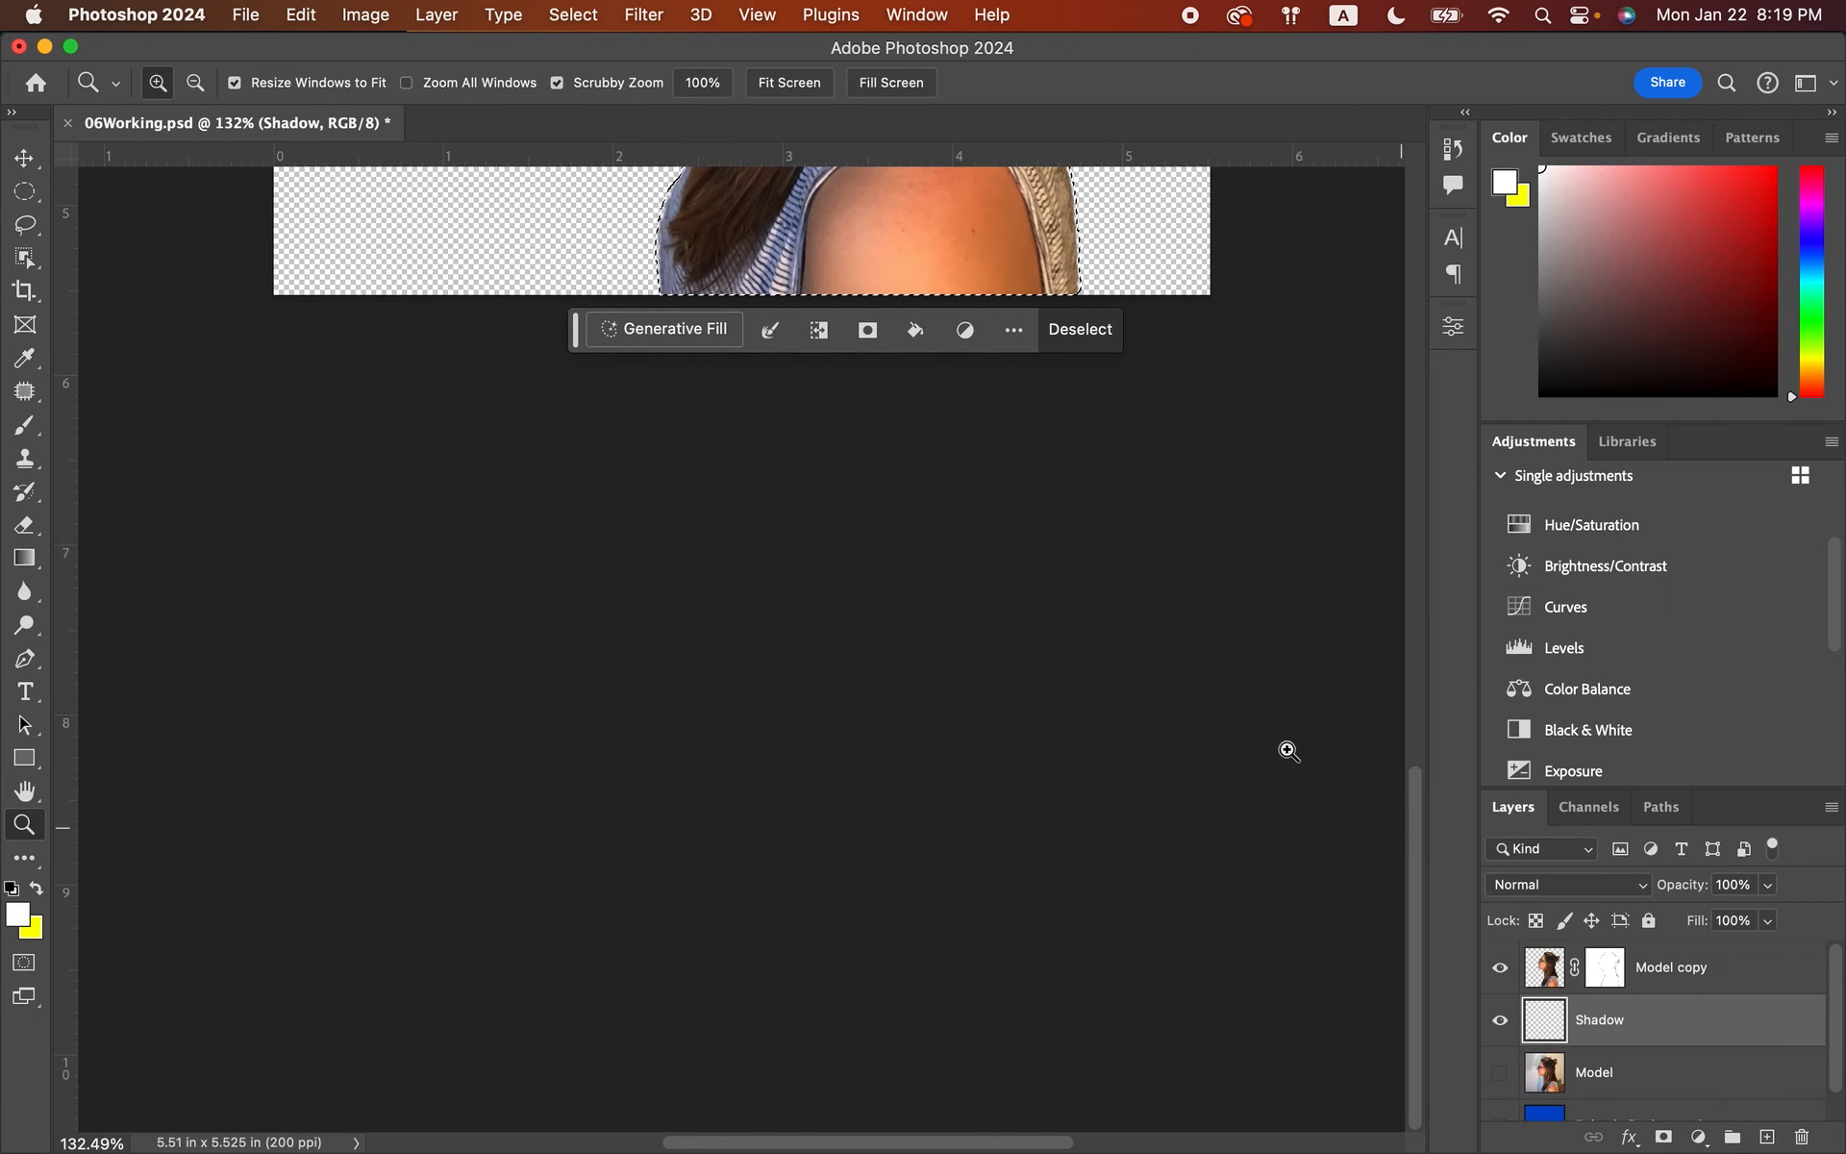
{"action": "scroll", "coordinate": [1163, 618], "scroll_direction": "up", "scroll_amount": 10}
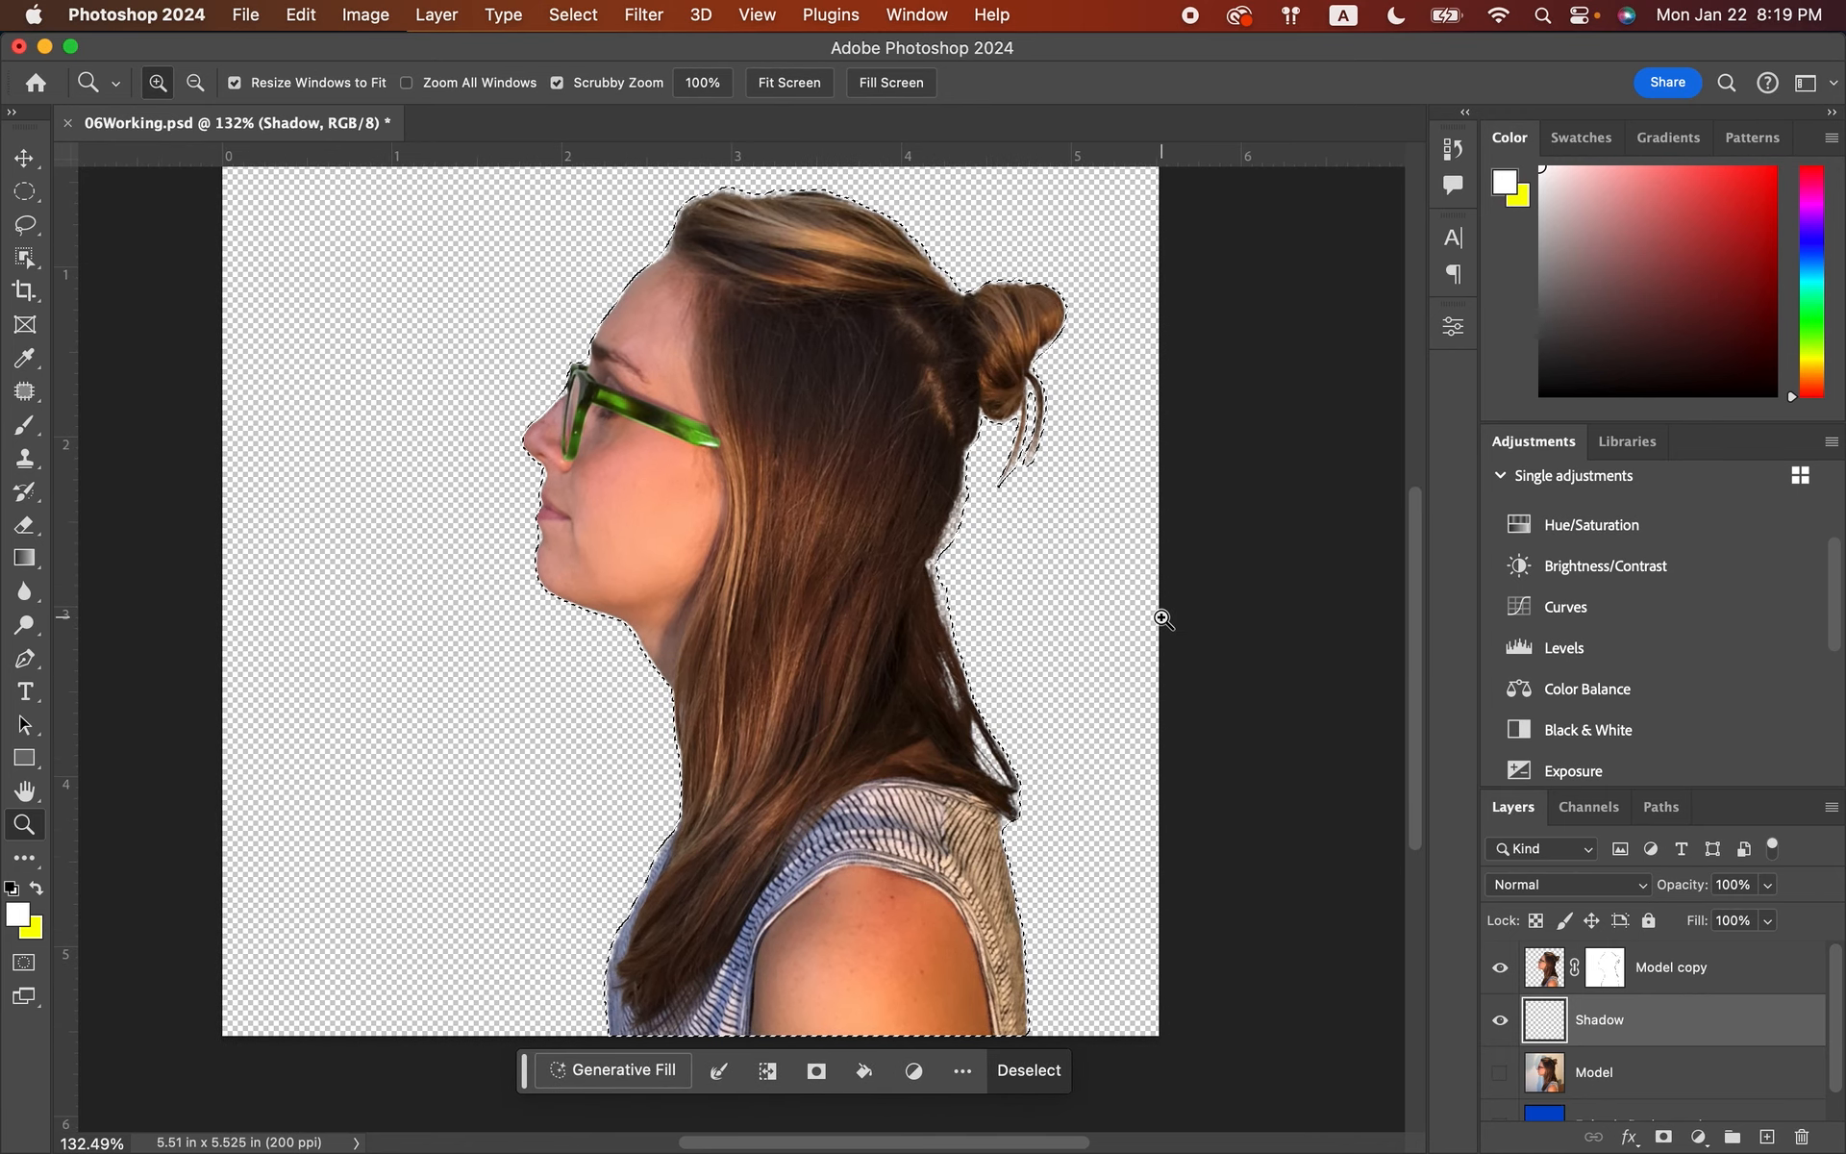
{"action": "left_click", "coordinate": [301, 14]}
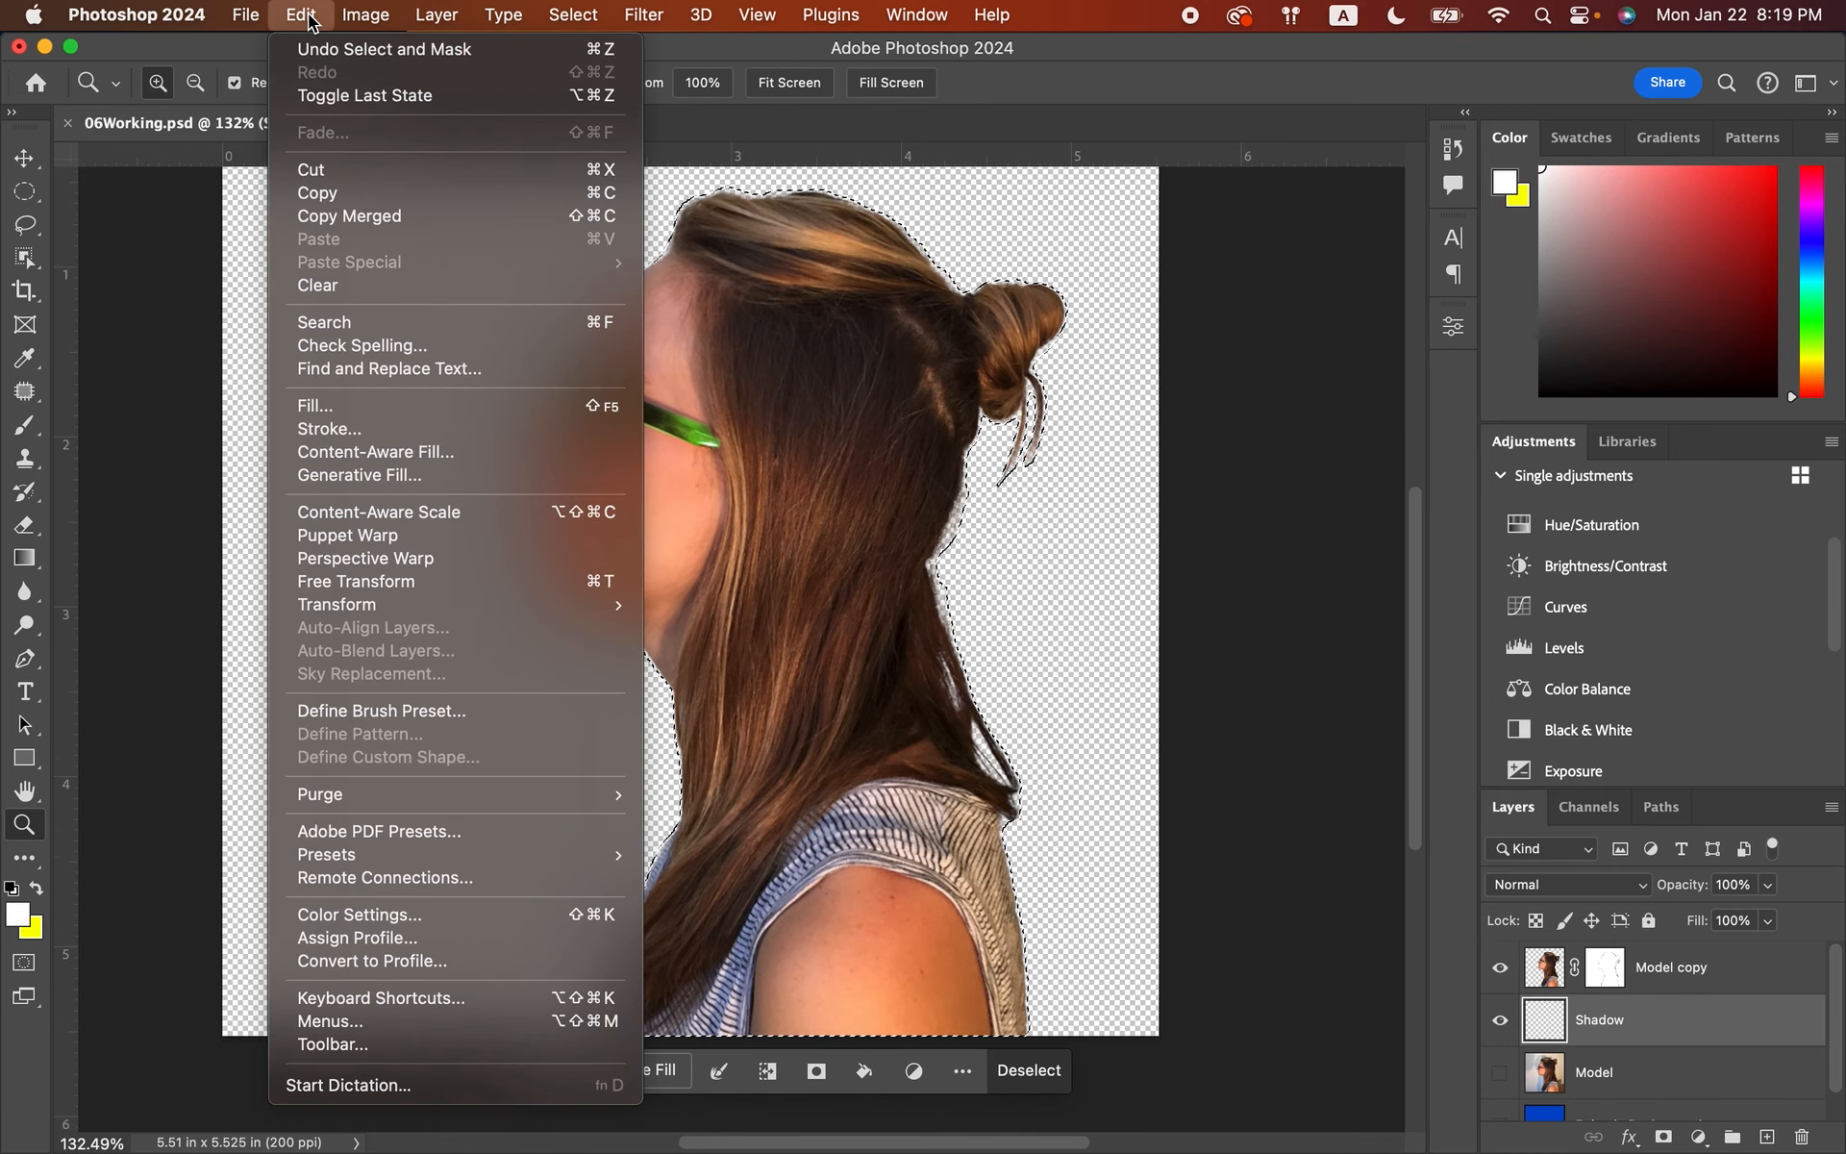
{"action": "left_click", "coordinate": [351, 405]}
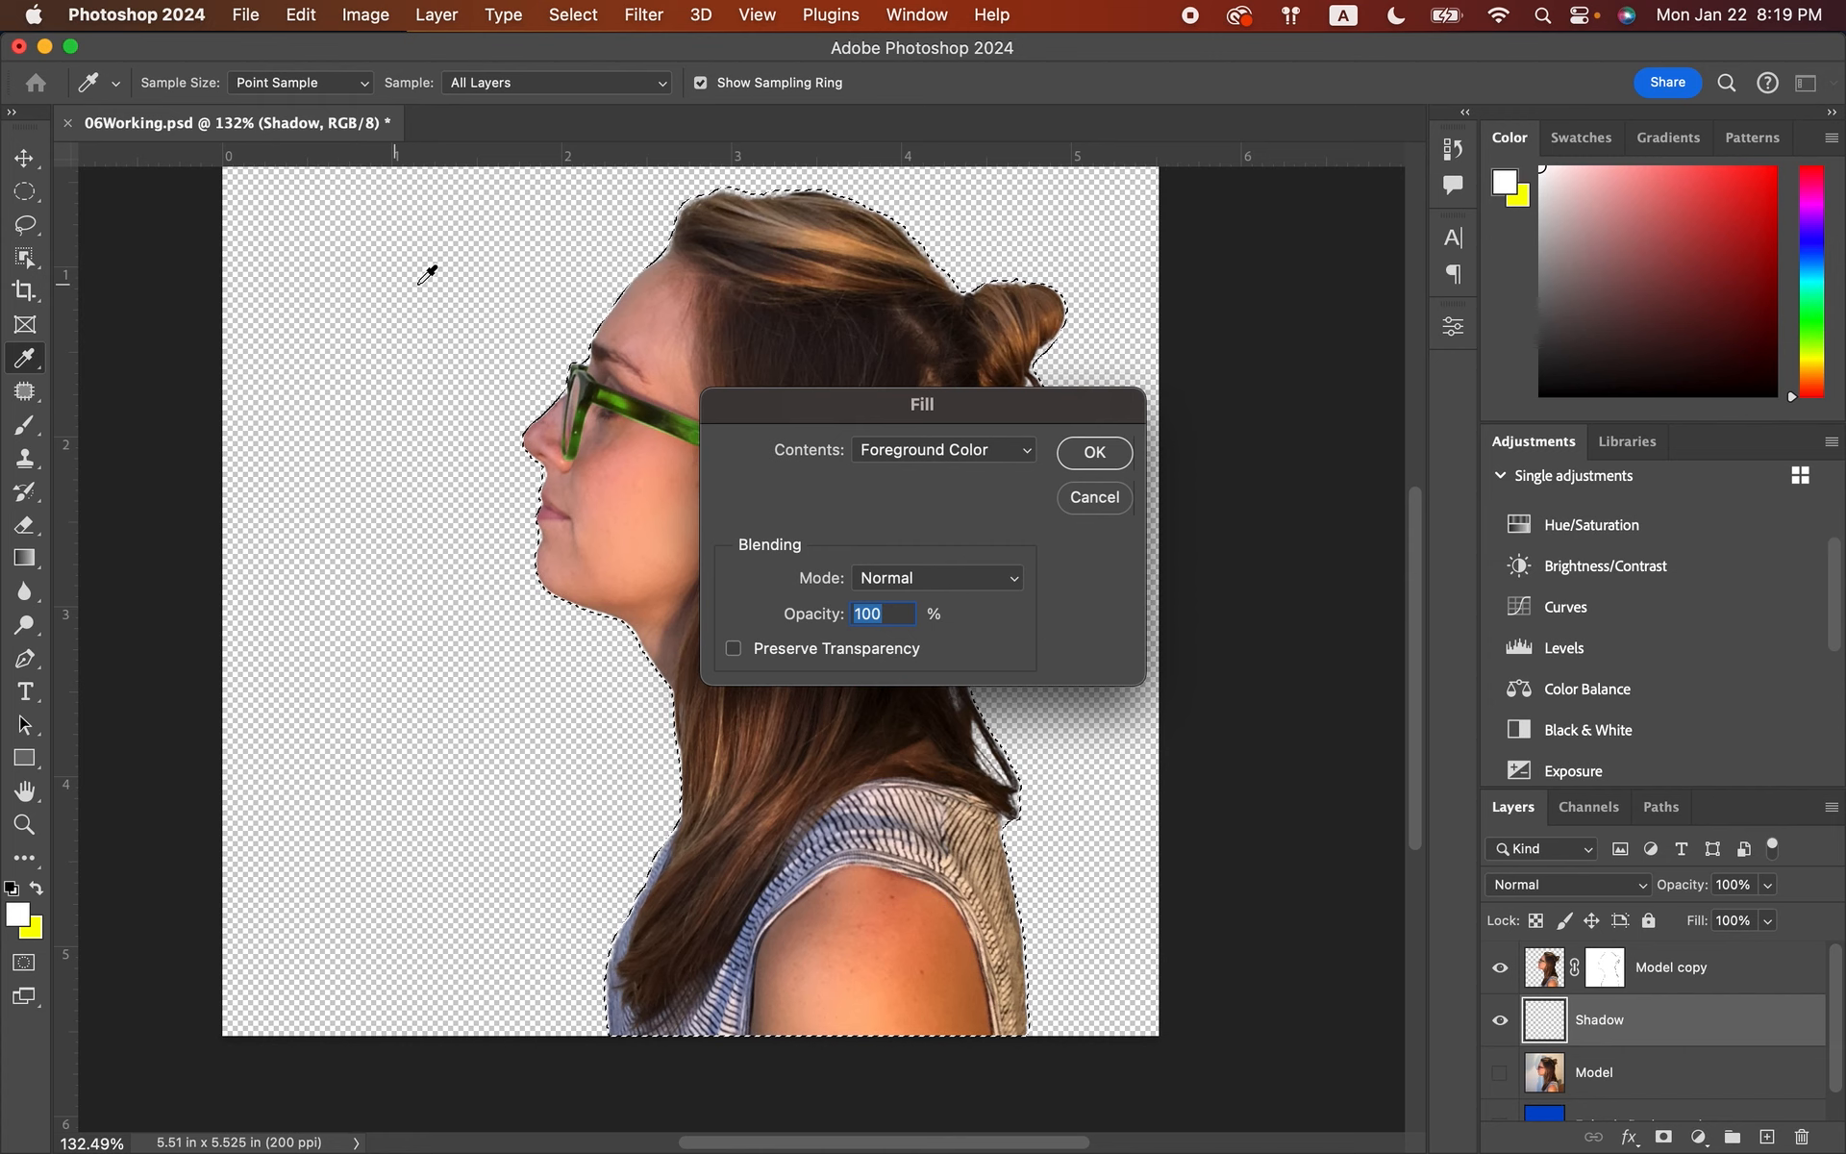
{"action": "left_click", "coordinate": [971, 449]}
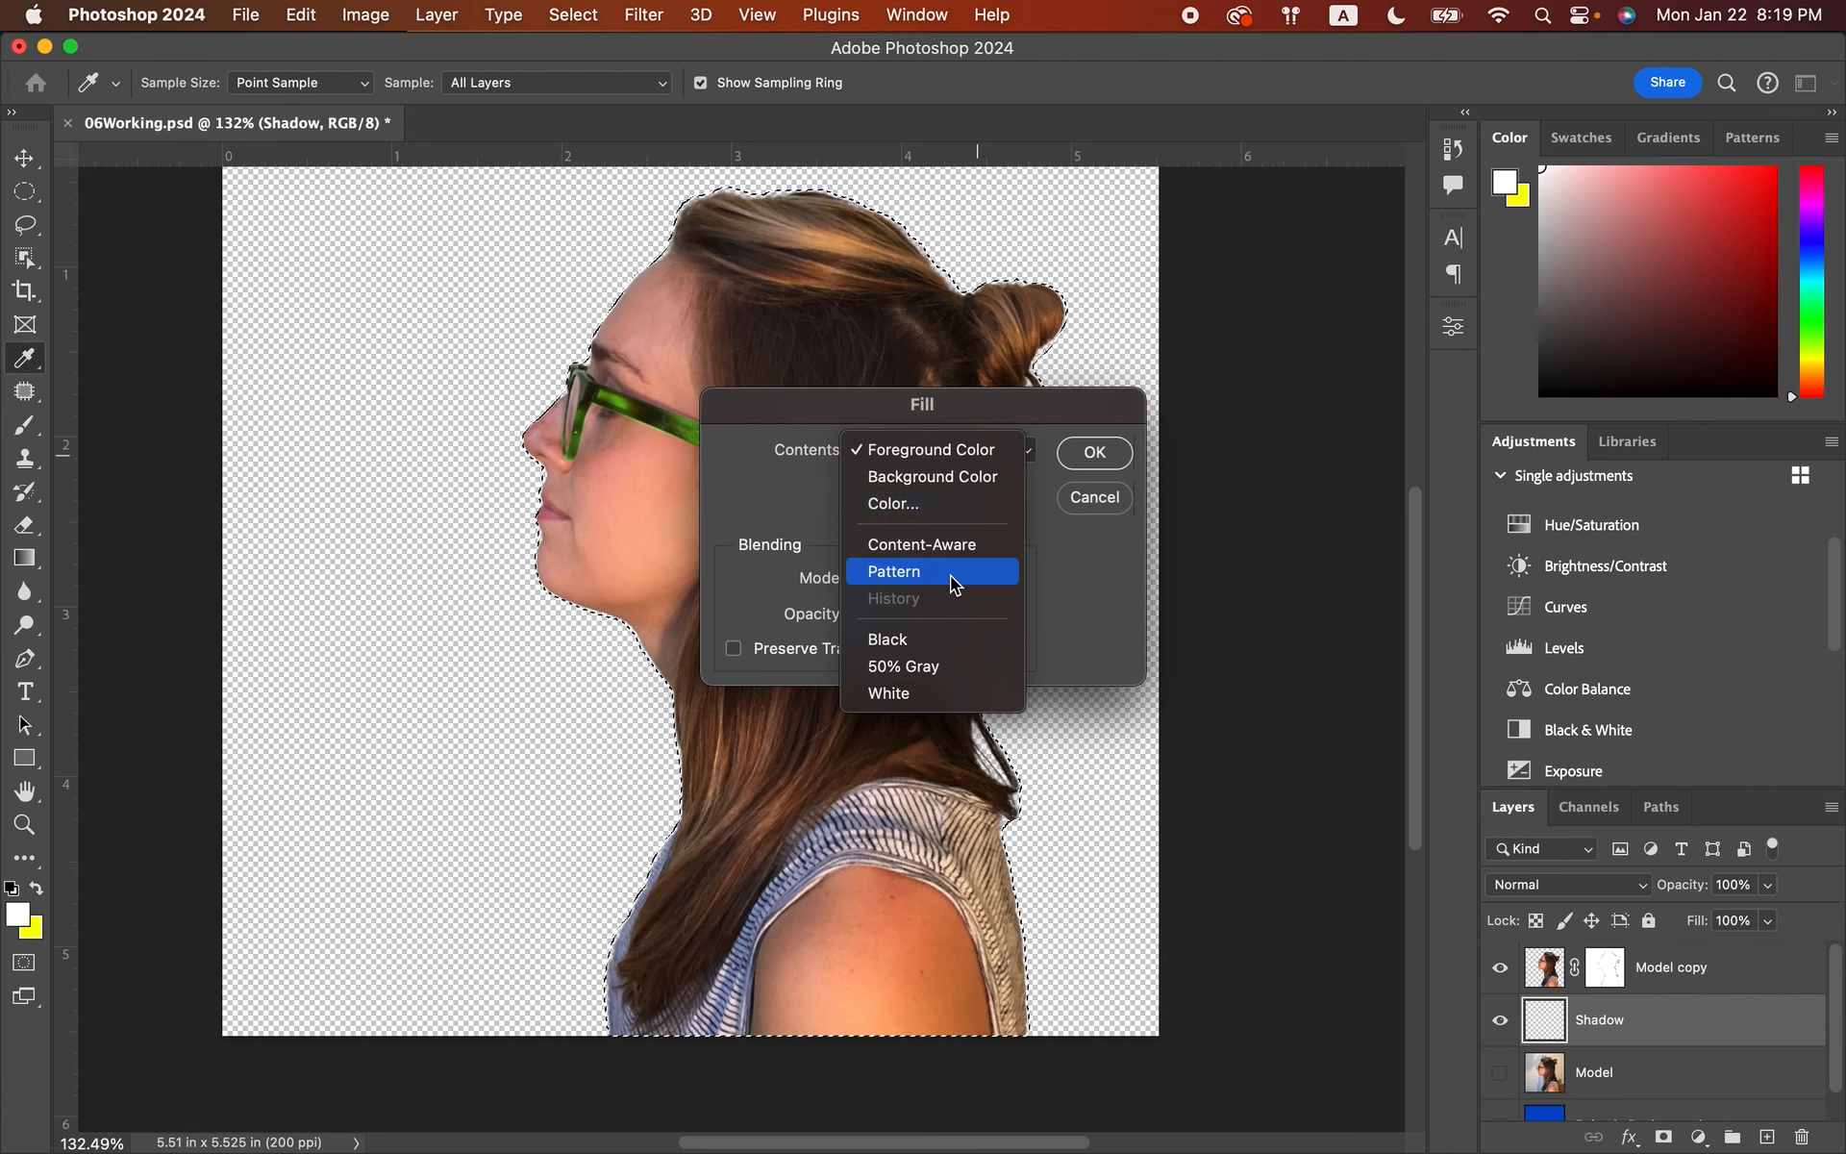
{"action": "left_click", "coordinate": [948, 640]}
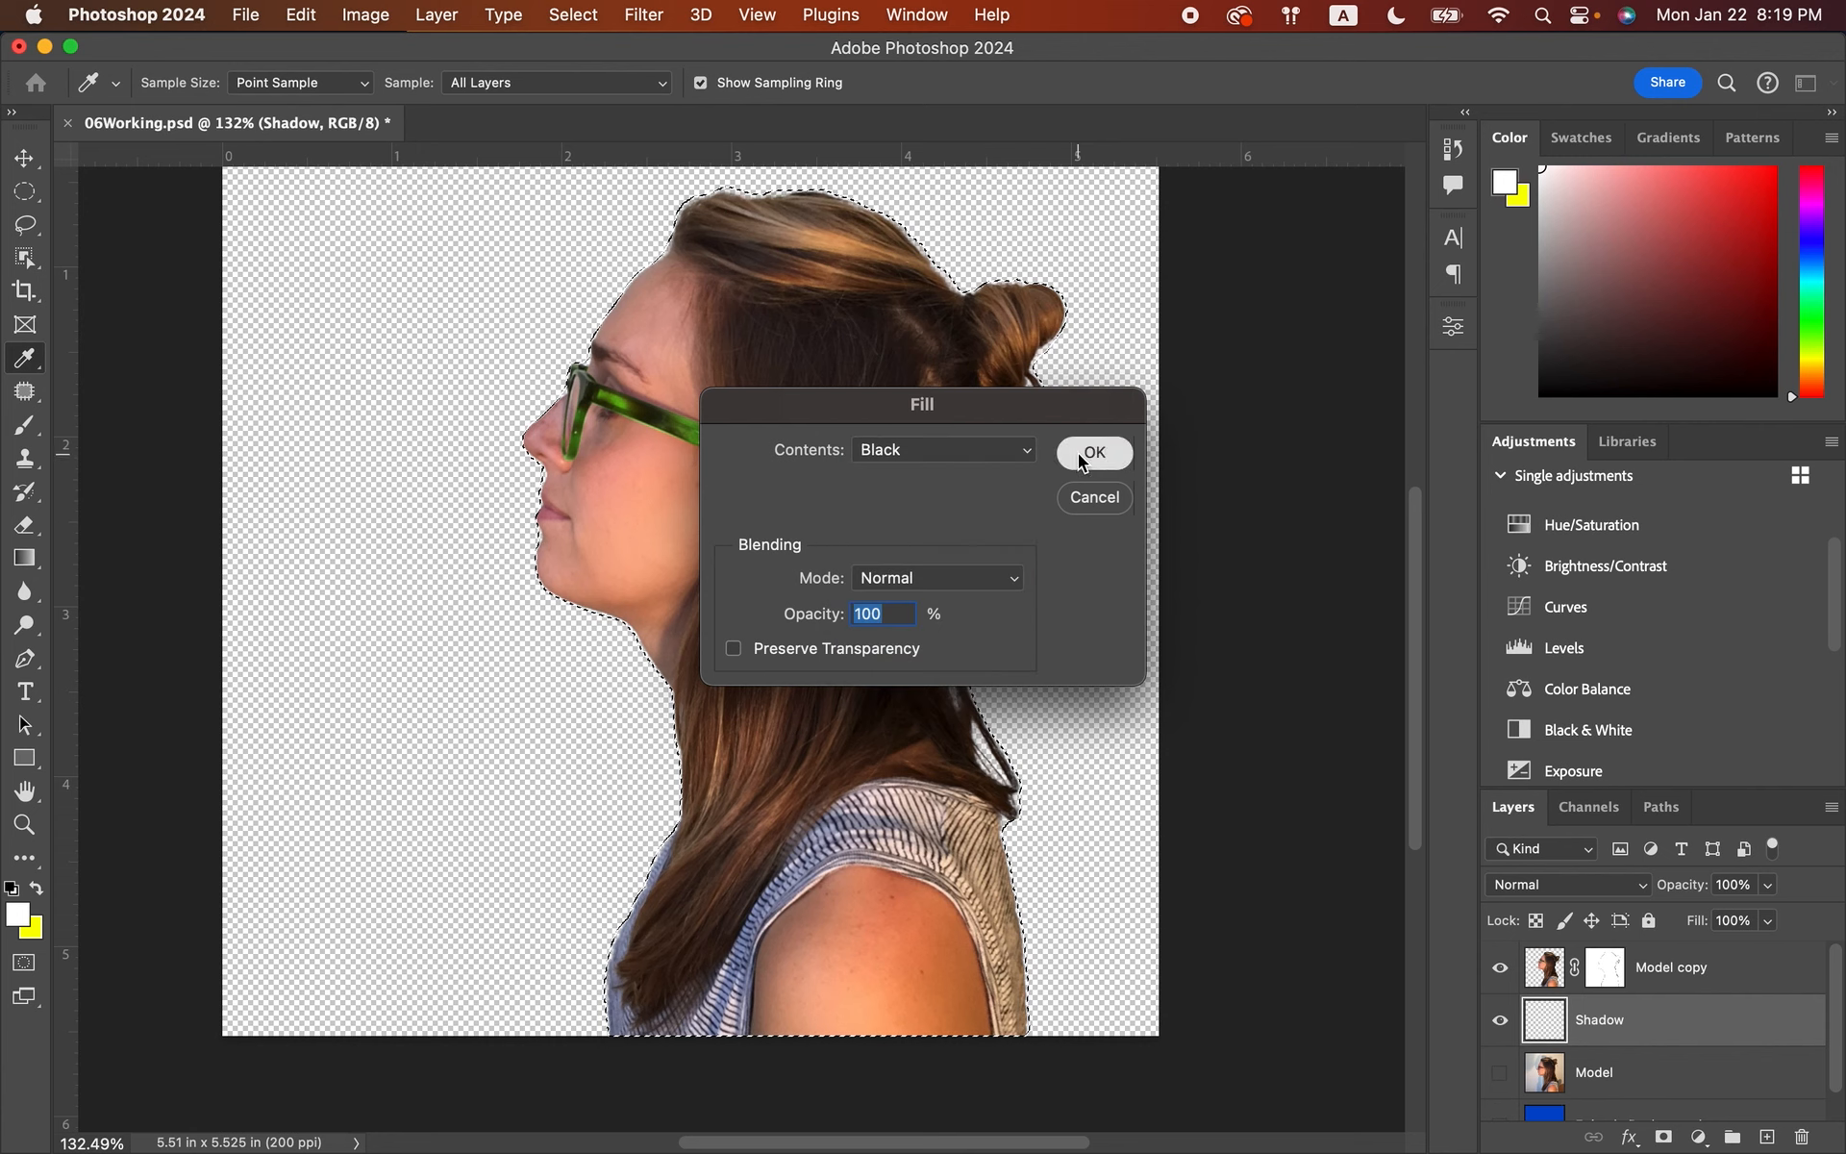
{"action": "left_click", "coordinate": [1085, 453]}
{"action": "key", "text": "z"}
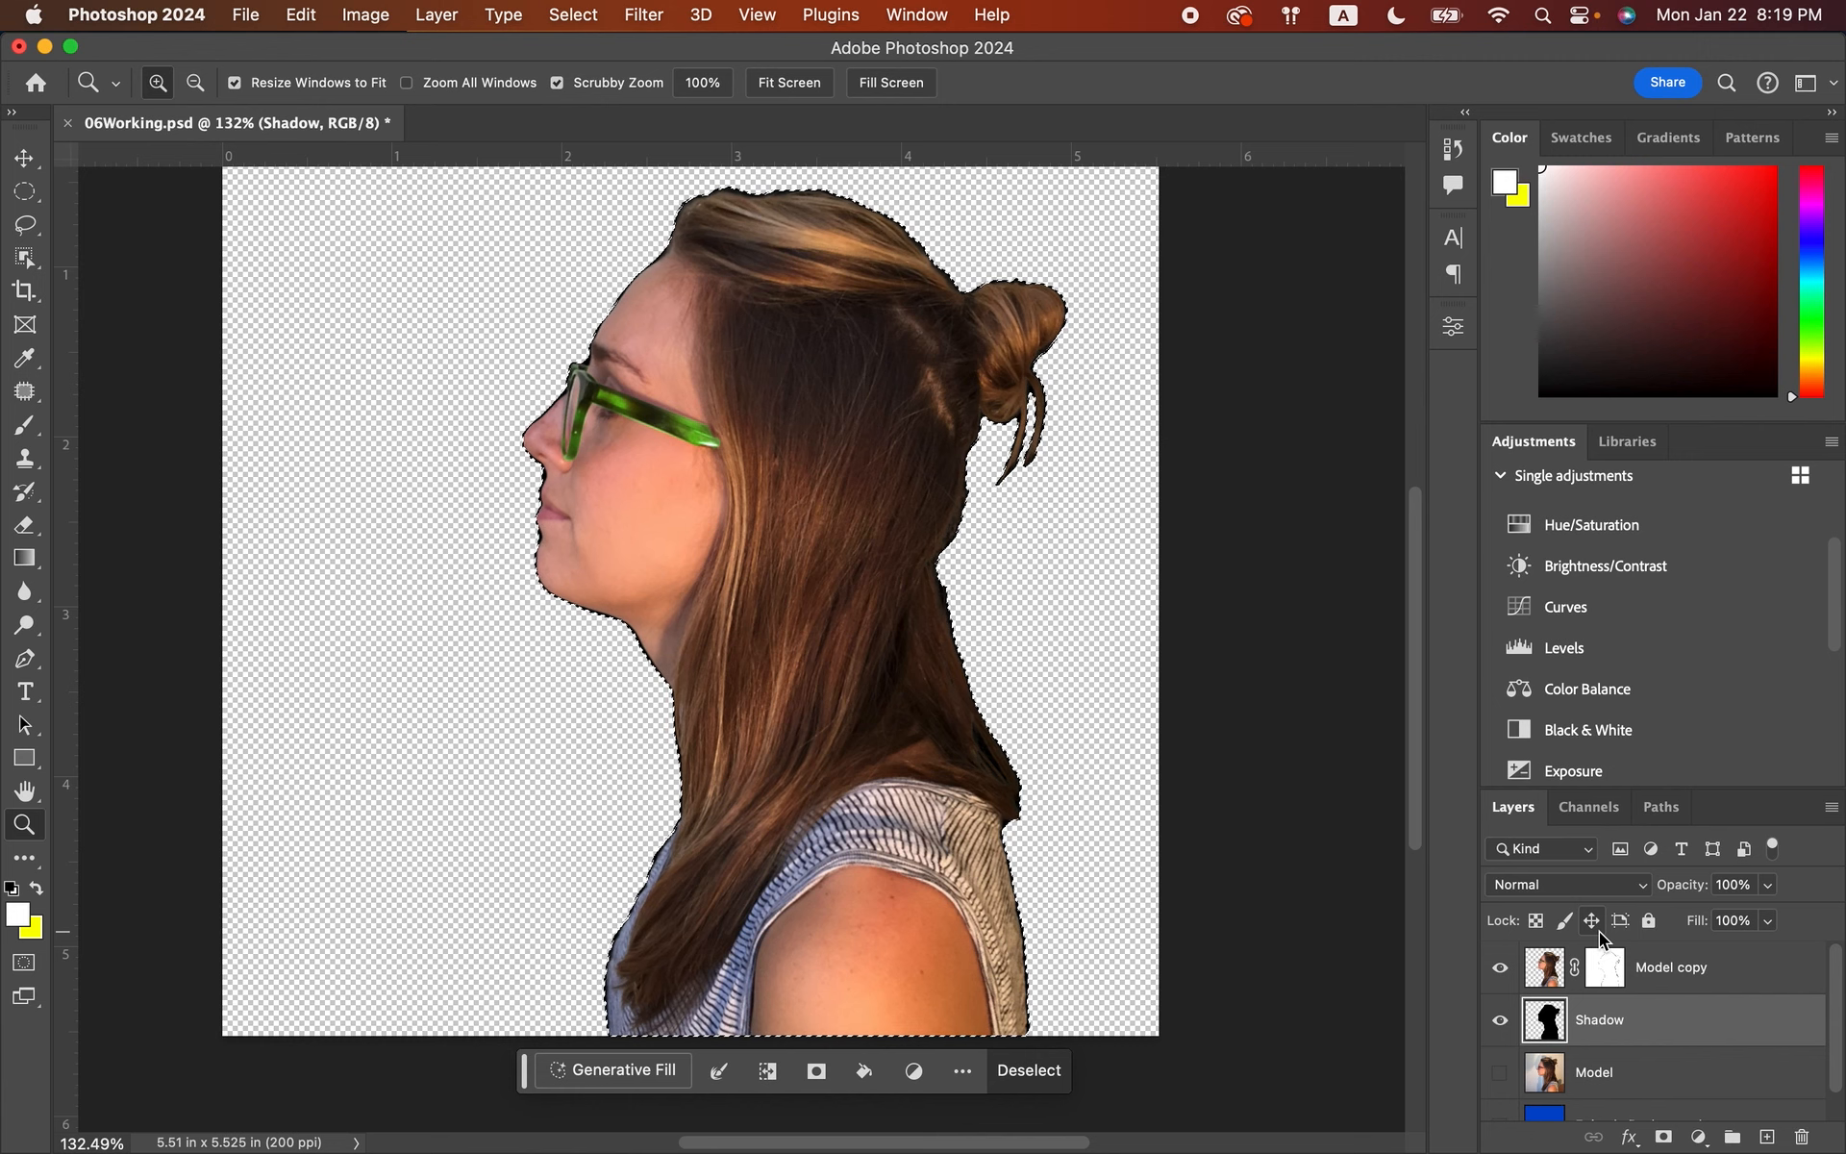
- Lower the Shadow layer's opacity to 30% and deselect the model outline
{"action": "left_click", "coordinate": [1769, 887]}
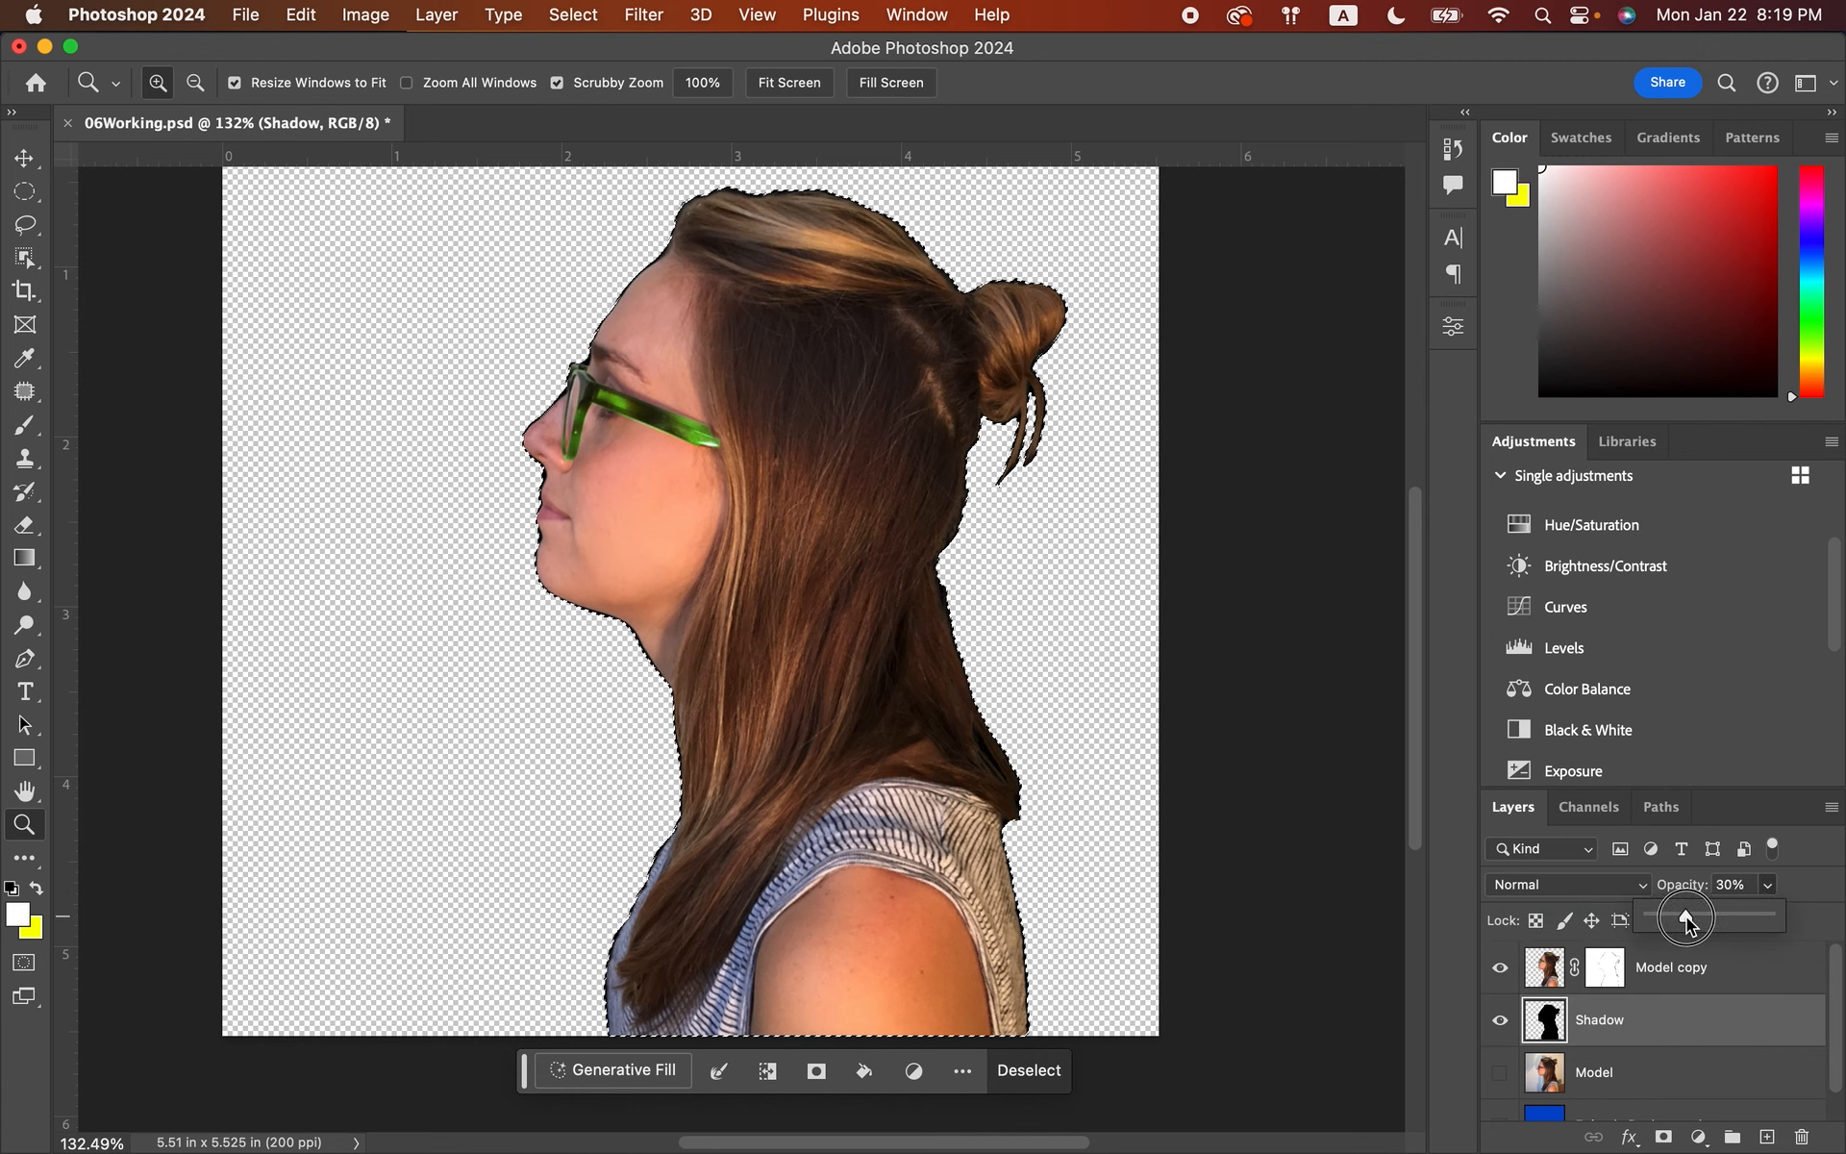
{"action": "left_click", "coordinate": [1768, 885]}
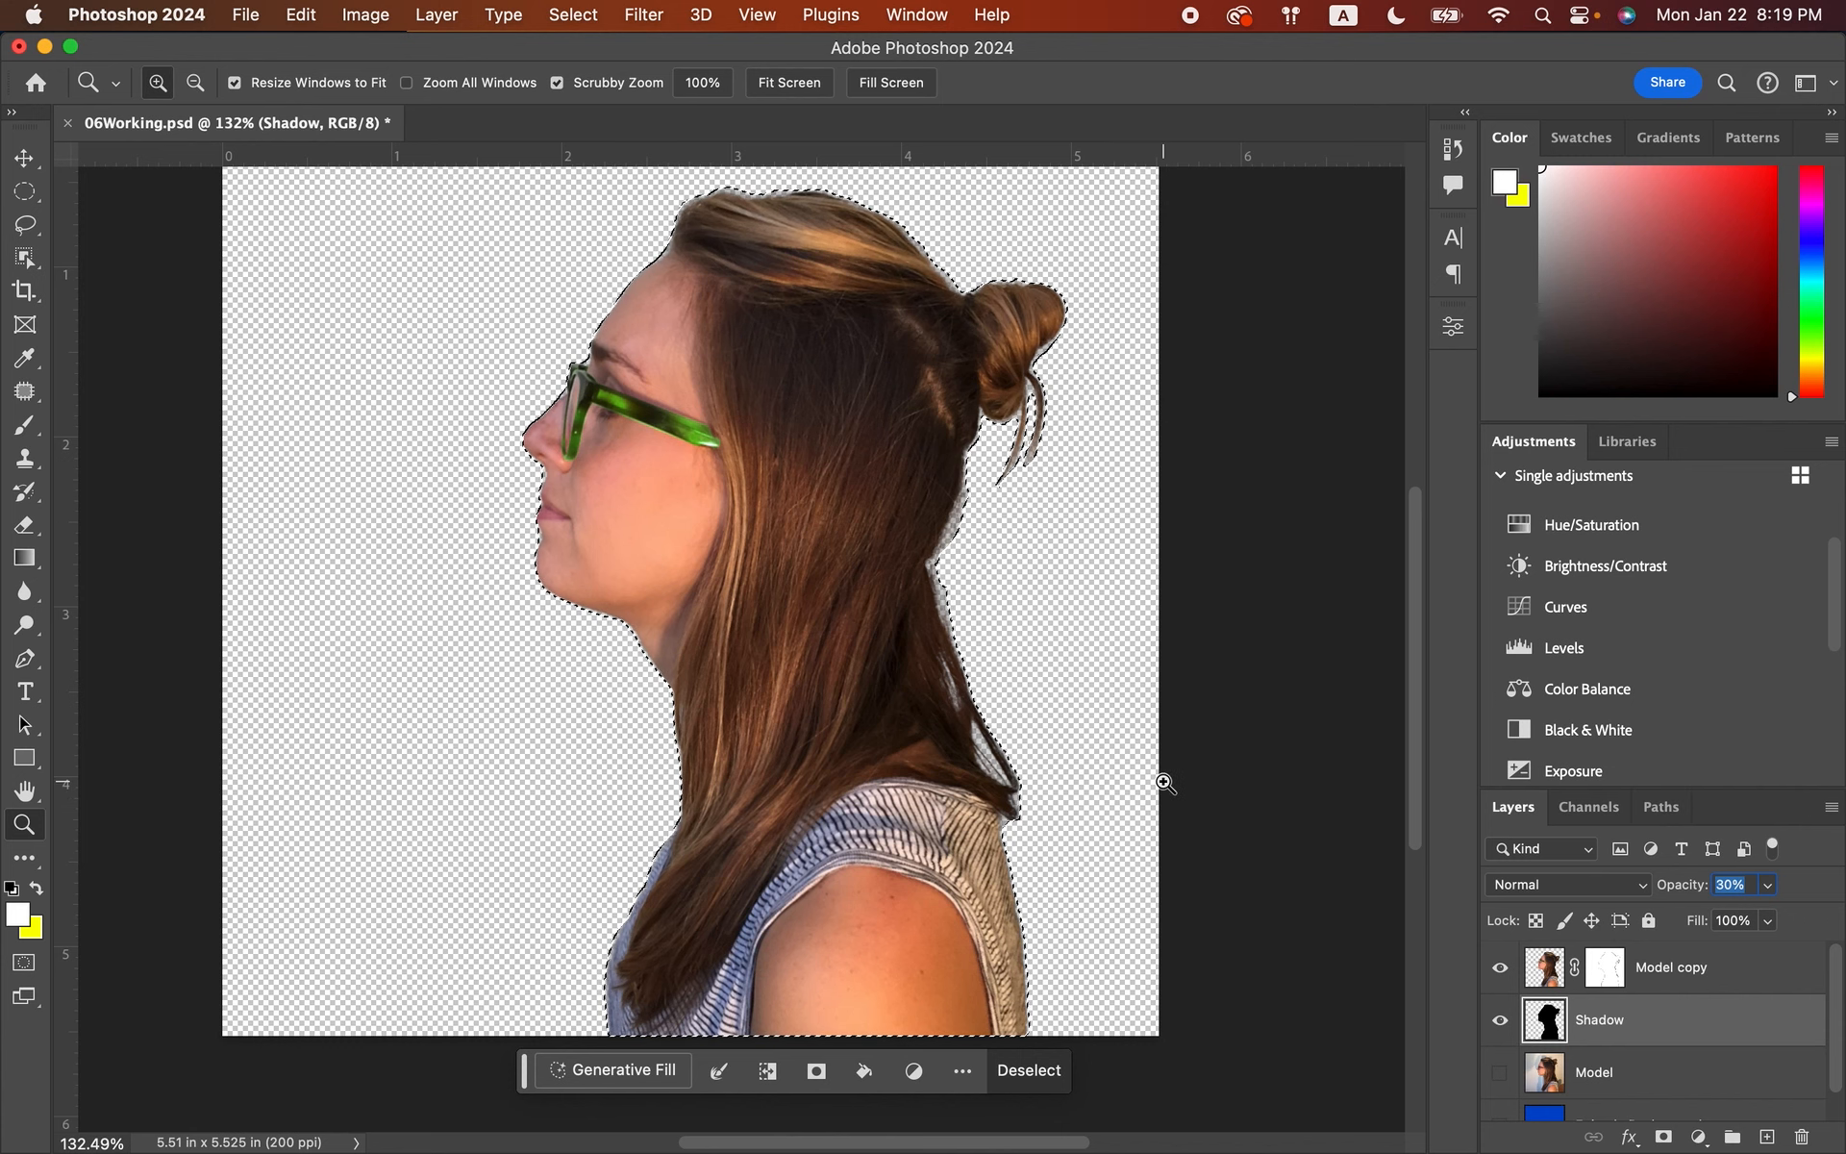
{"action": "key", "text": "super+d"}
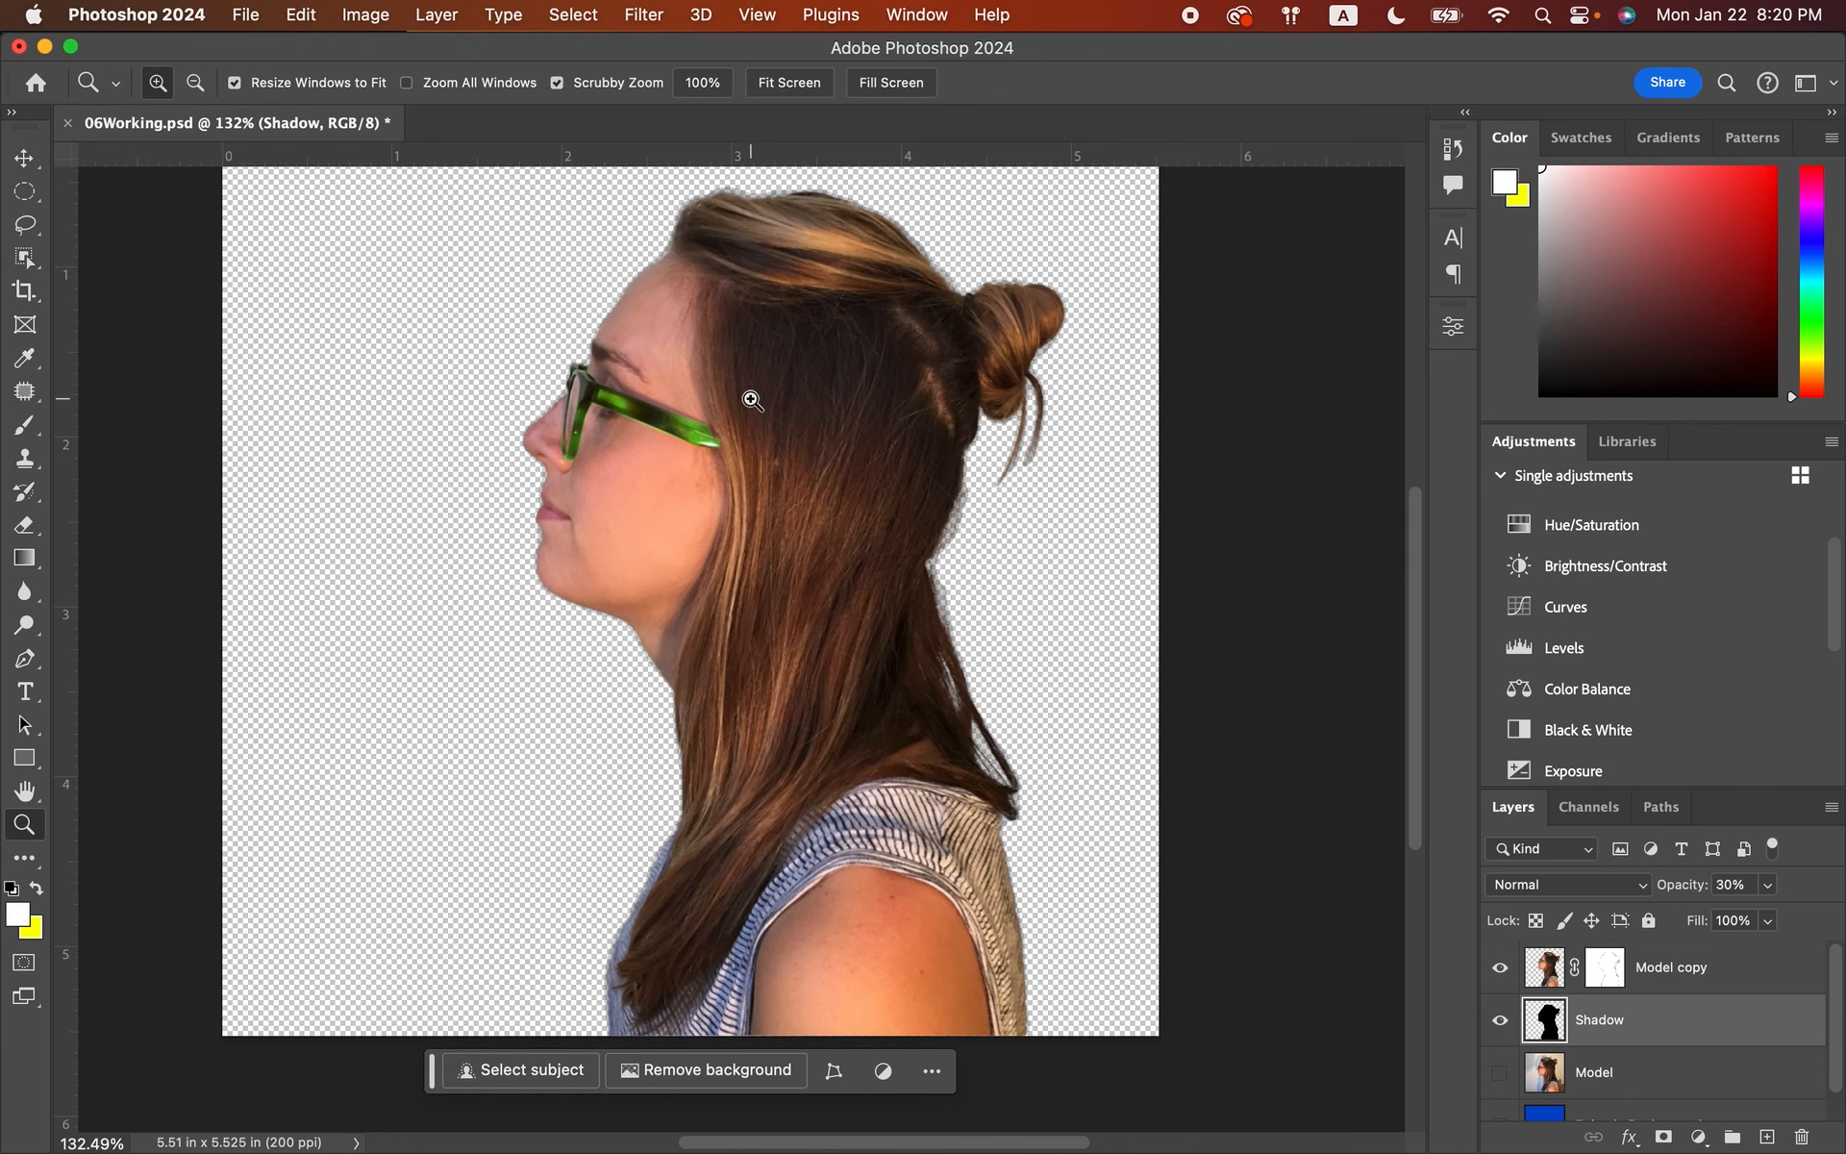
- Rotate the Shadow layer by about -15.6° and shift it horizontally to X 546.50 px so it falls beside the model's face
{"action": "left_click", "coordinate": [303, 16]}
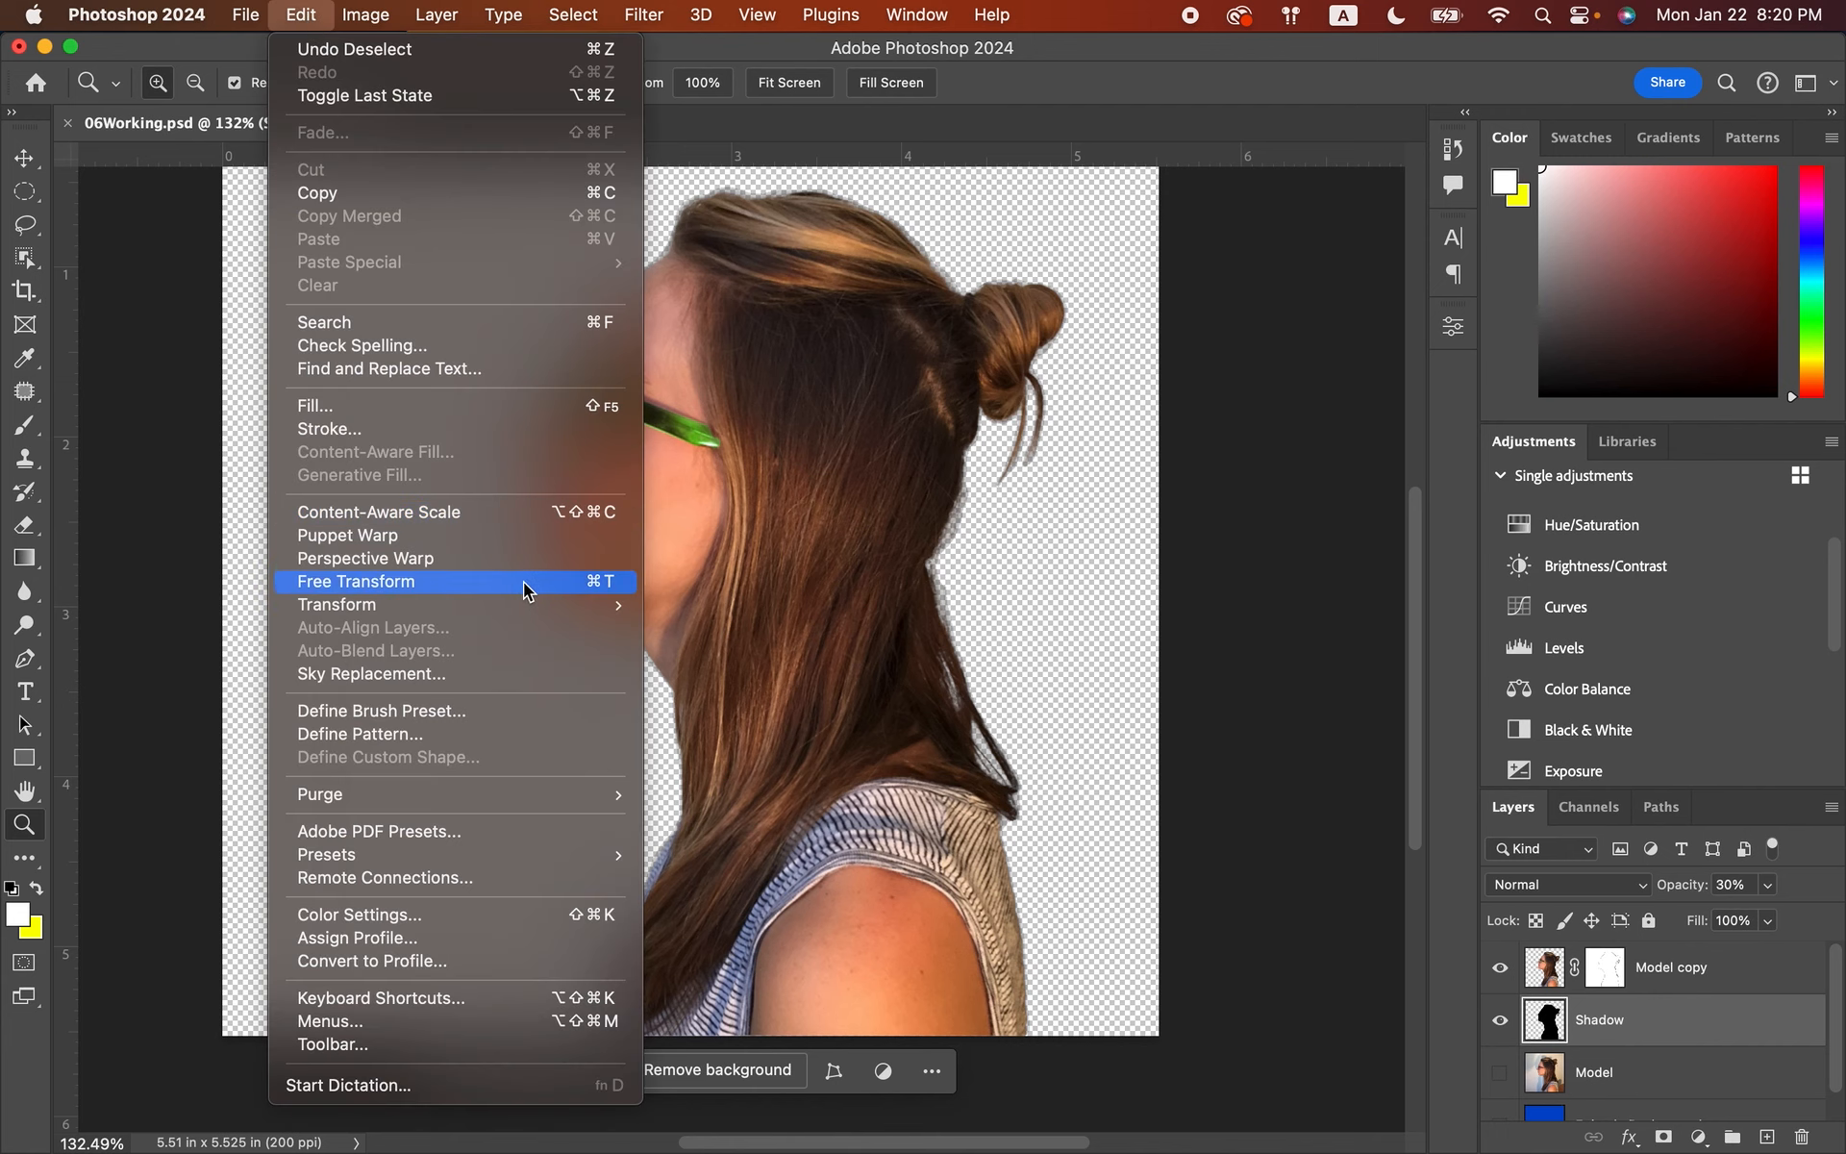
{"action": "mouse_move", "coordinate": [538, 604]}
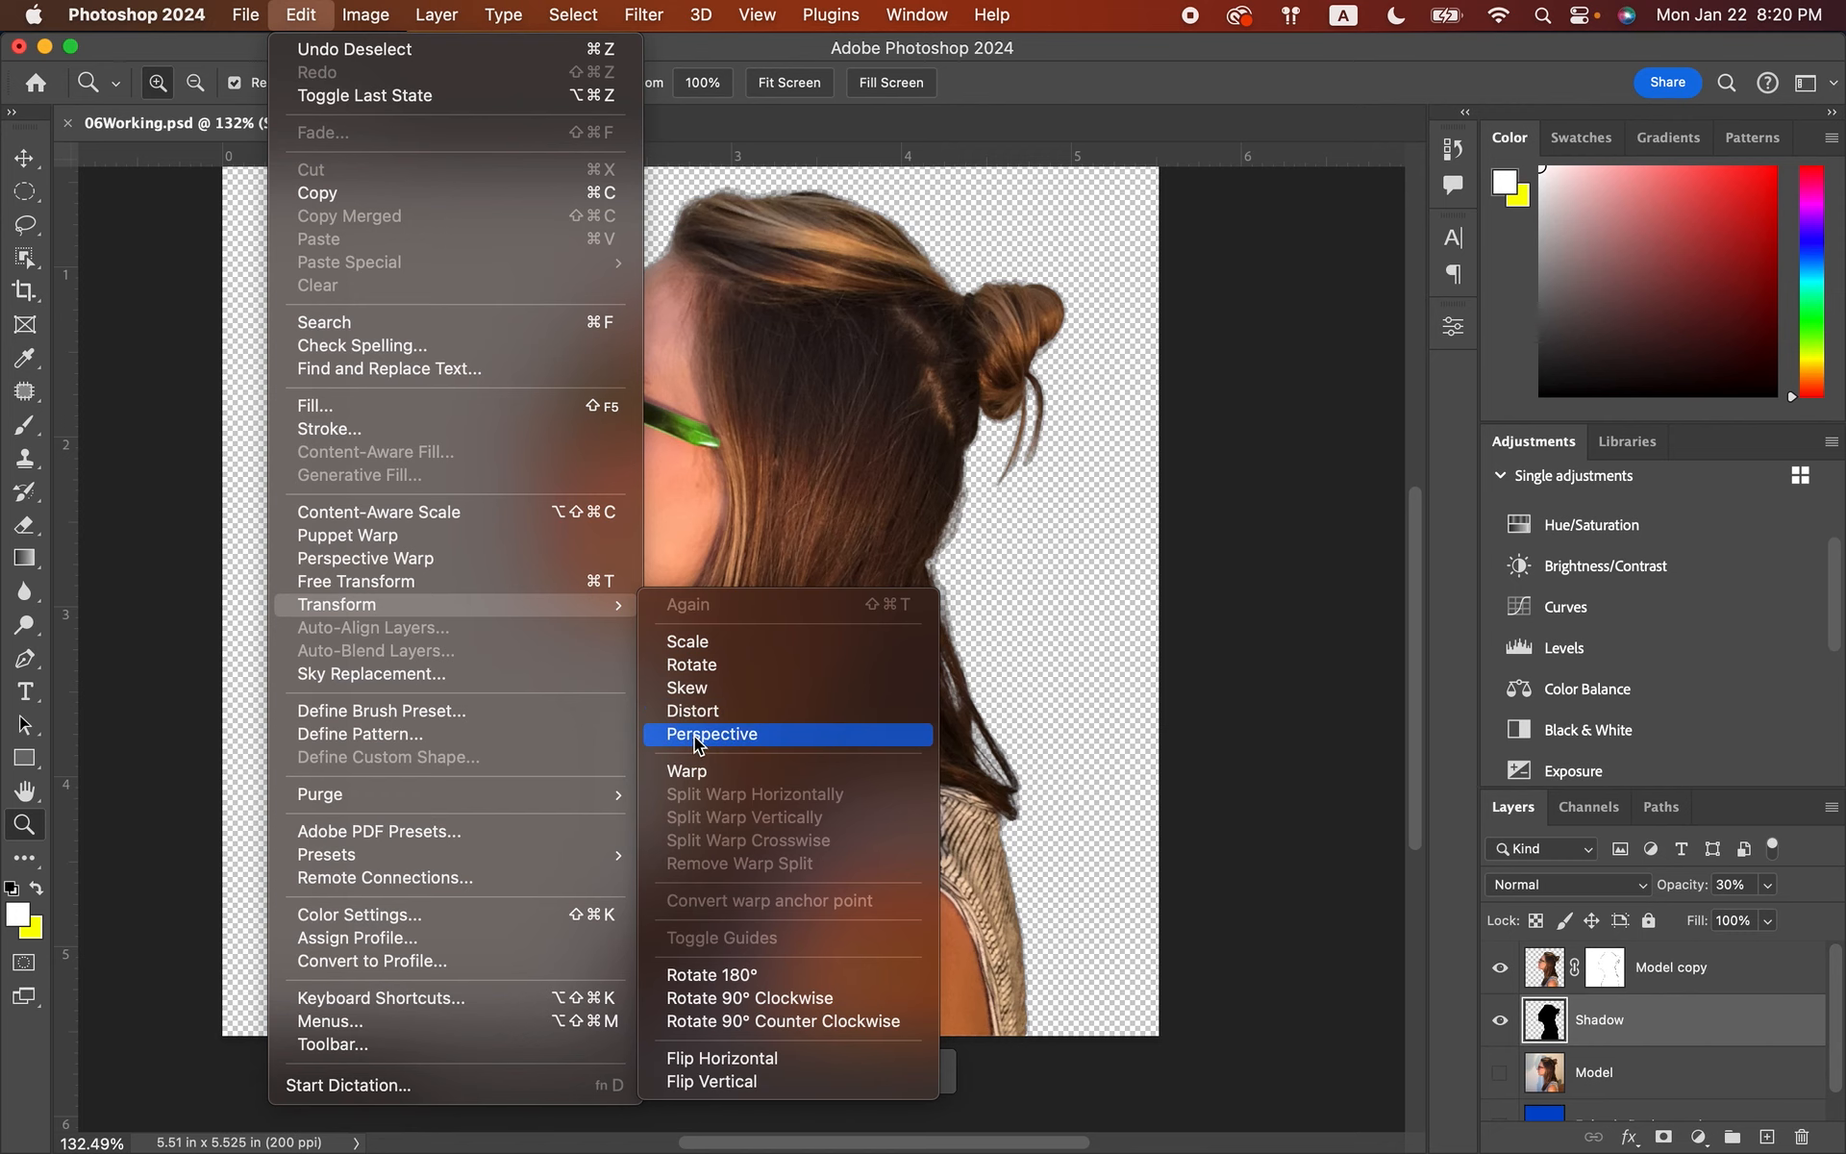
{"action": "left_click", "coordinate": [700, 671]}
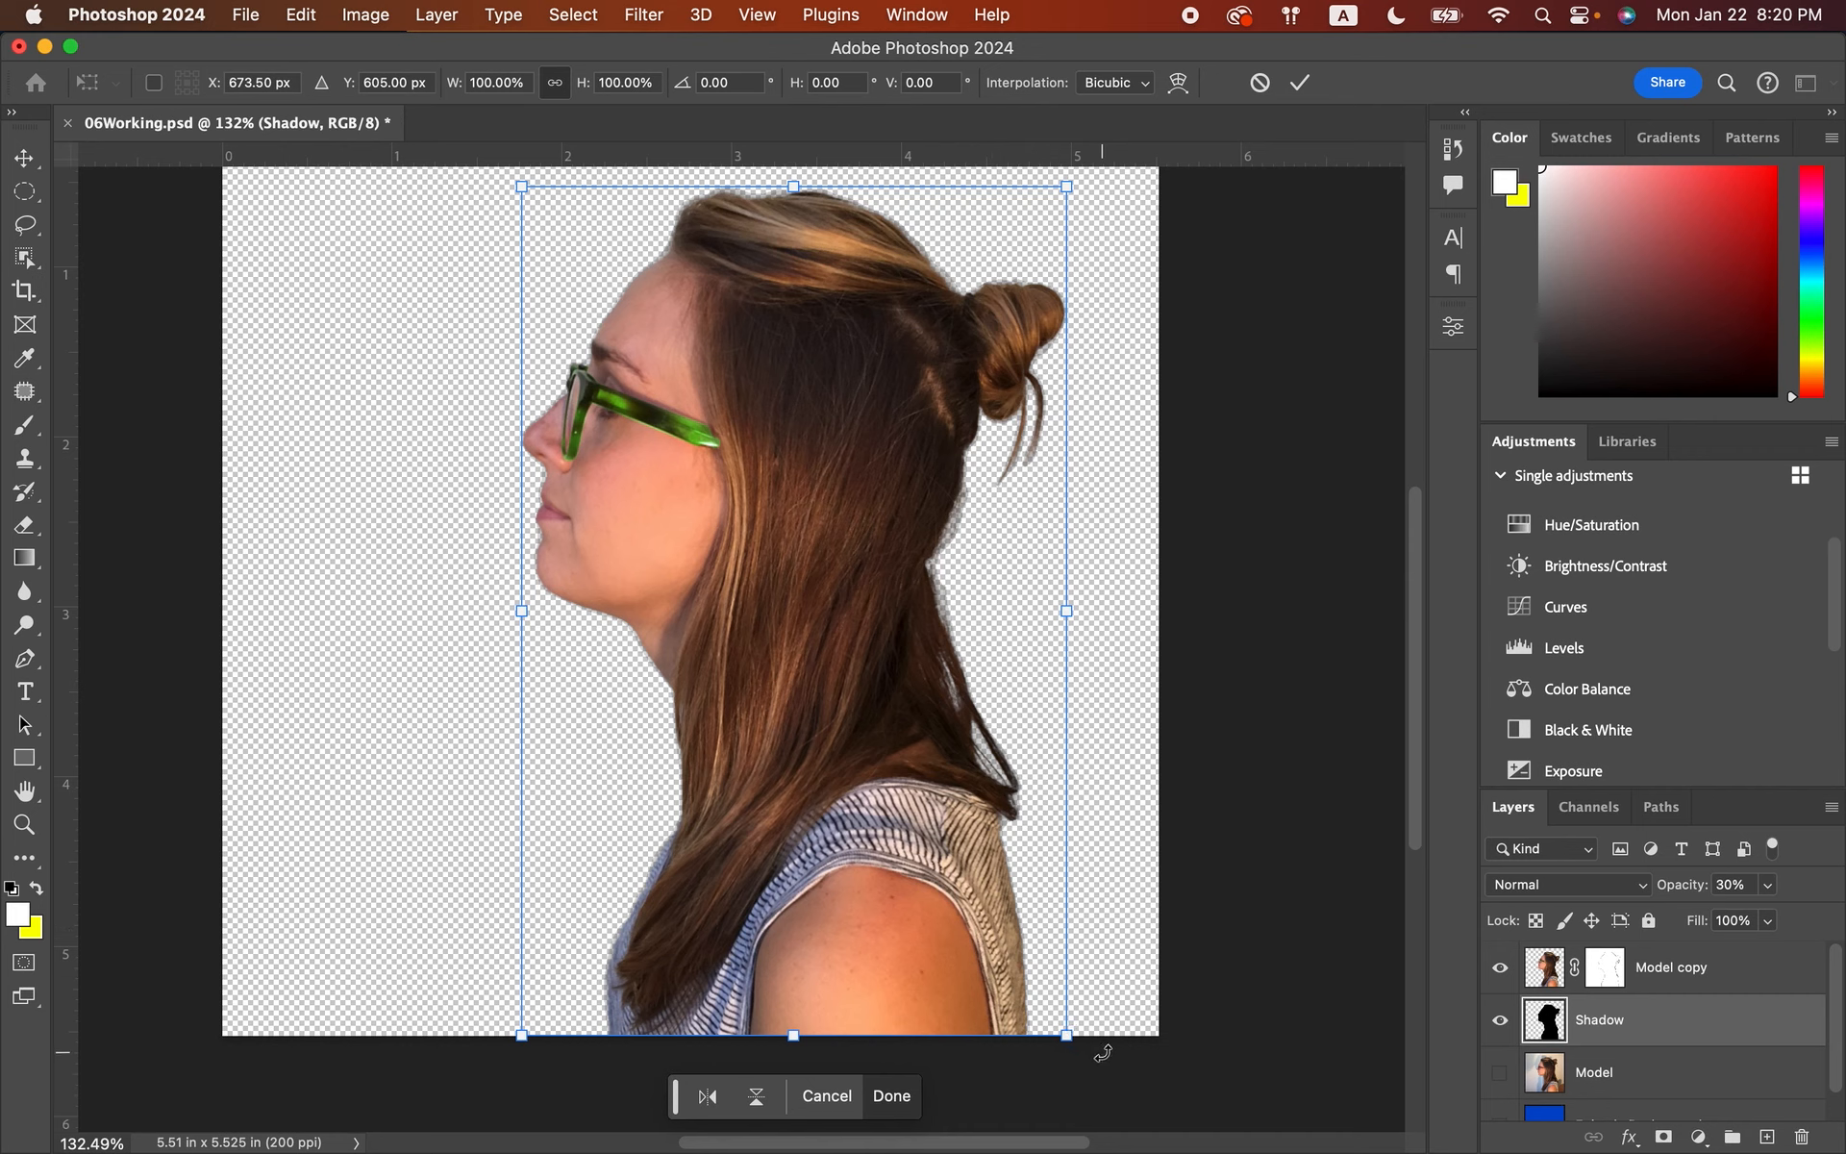
{"action": "left_click_drag", "start_coordinate": [1103, 1052], "coordinate": [1165, 915]}
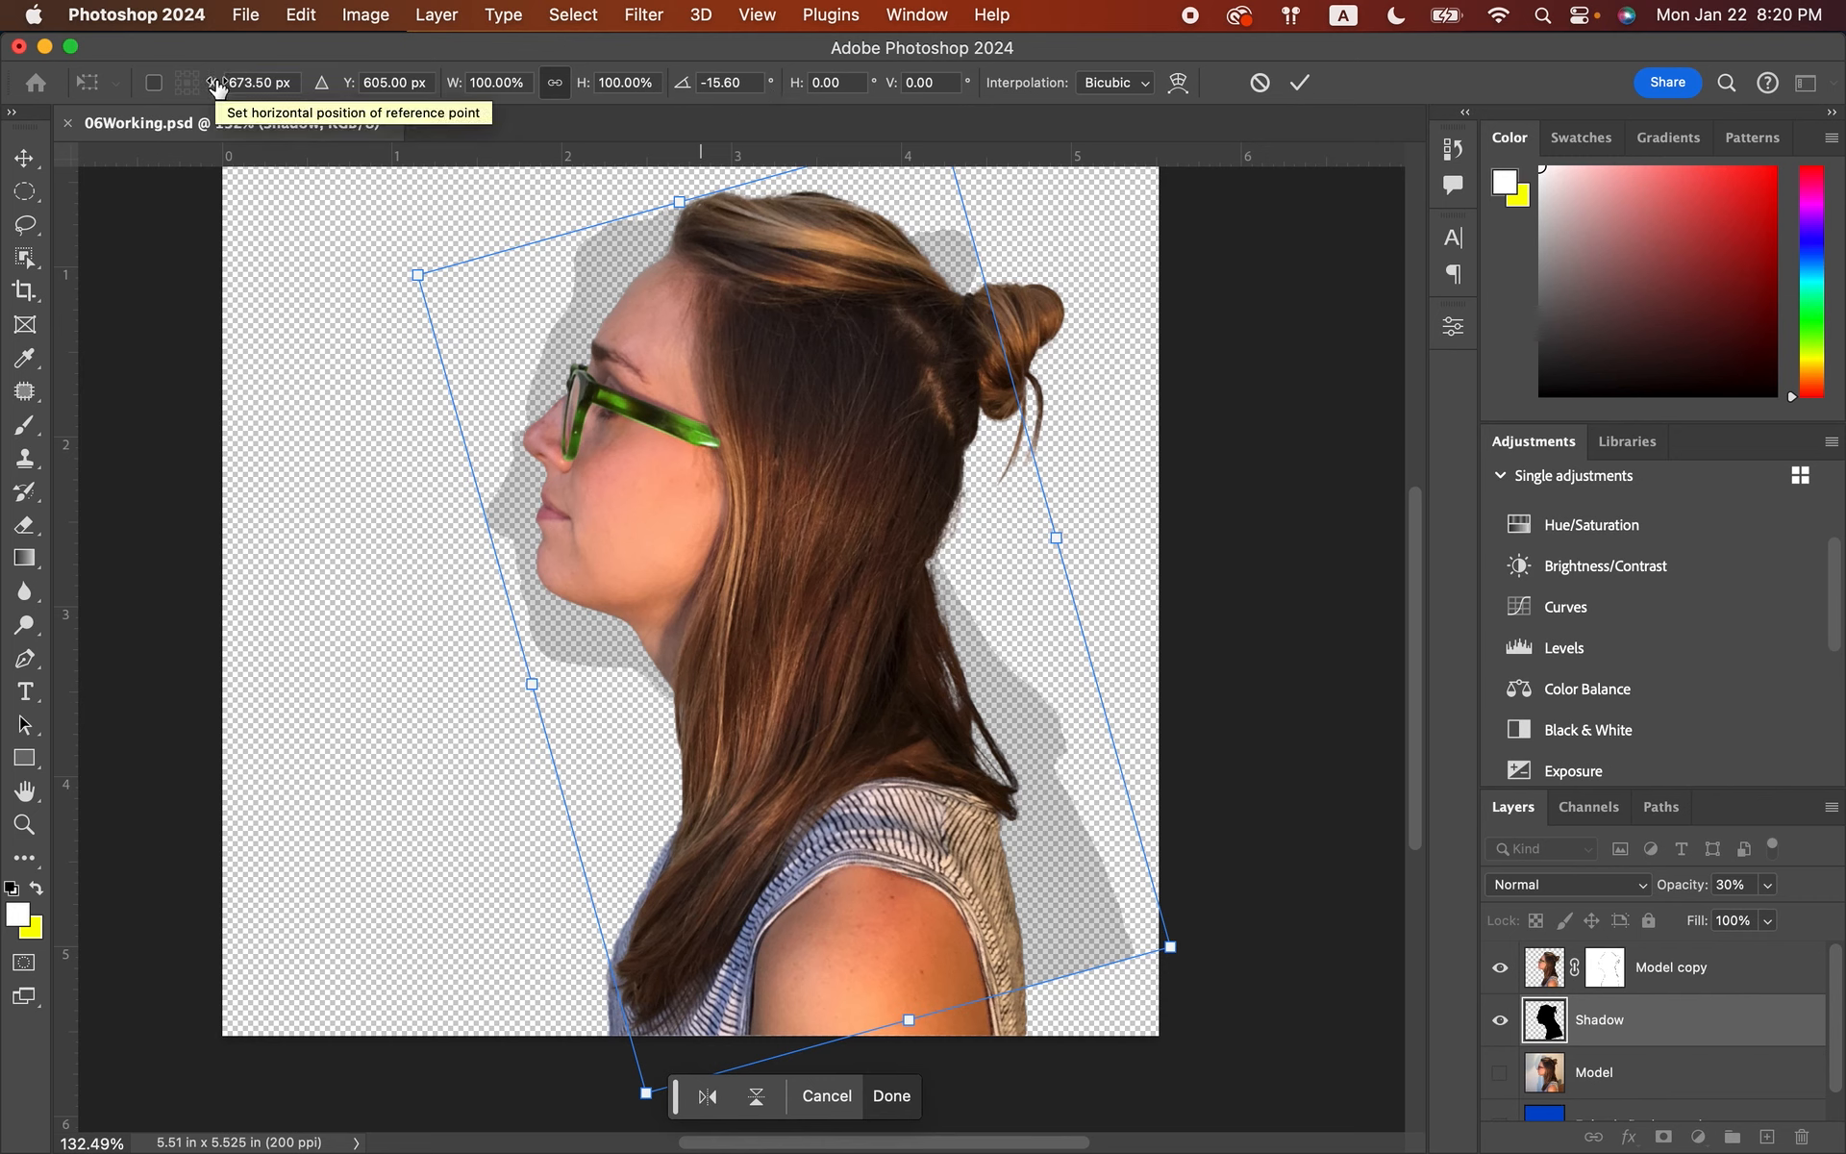
{"action": "left_click_drag", "start_coordinate": [219, 85], "coordinate": [56, 69]}
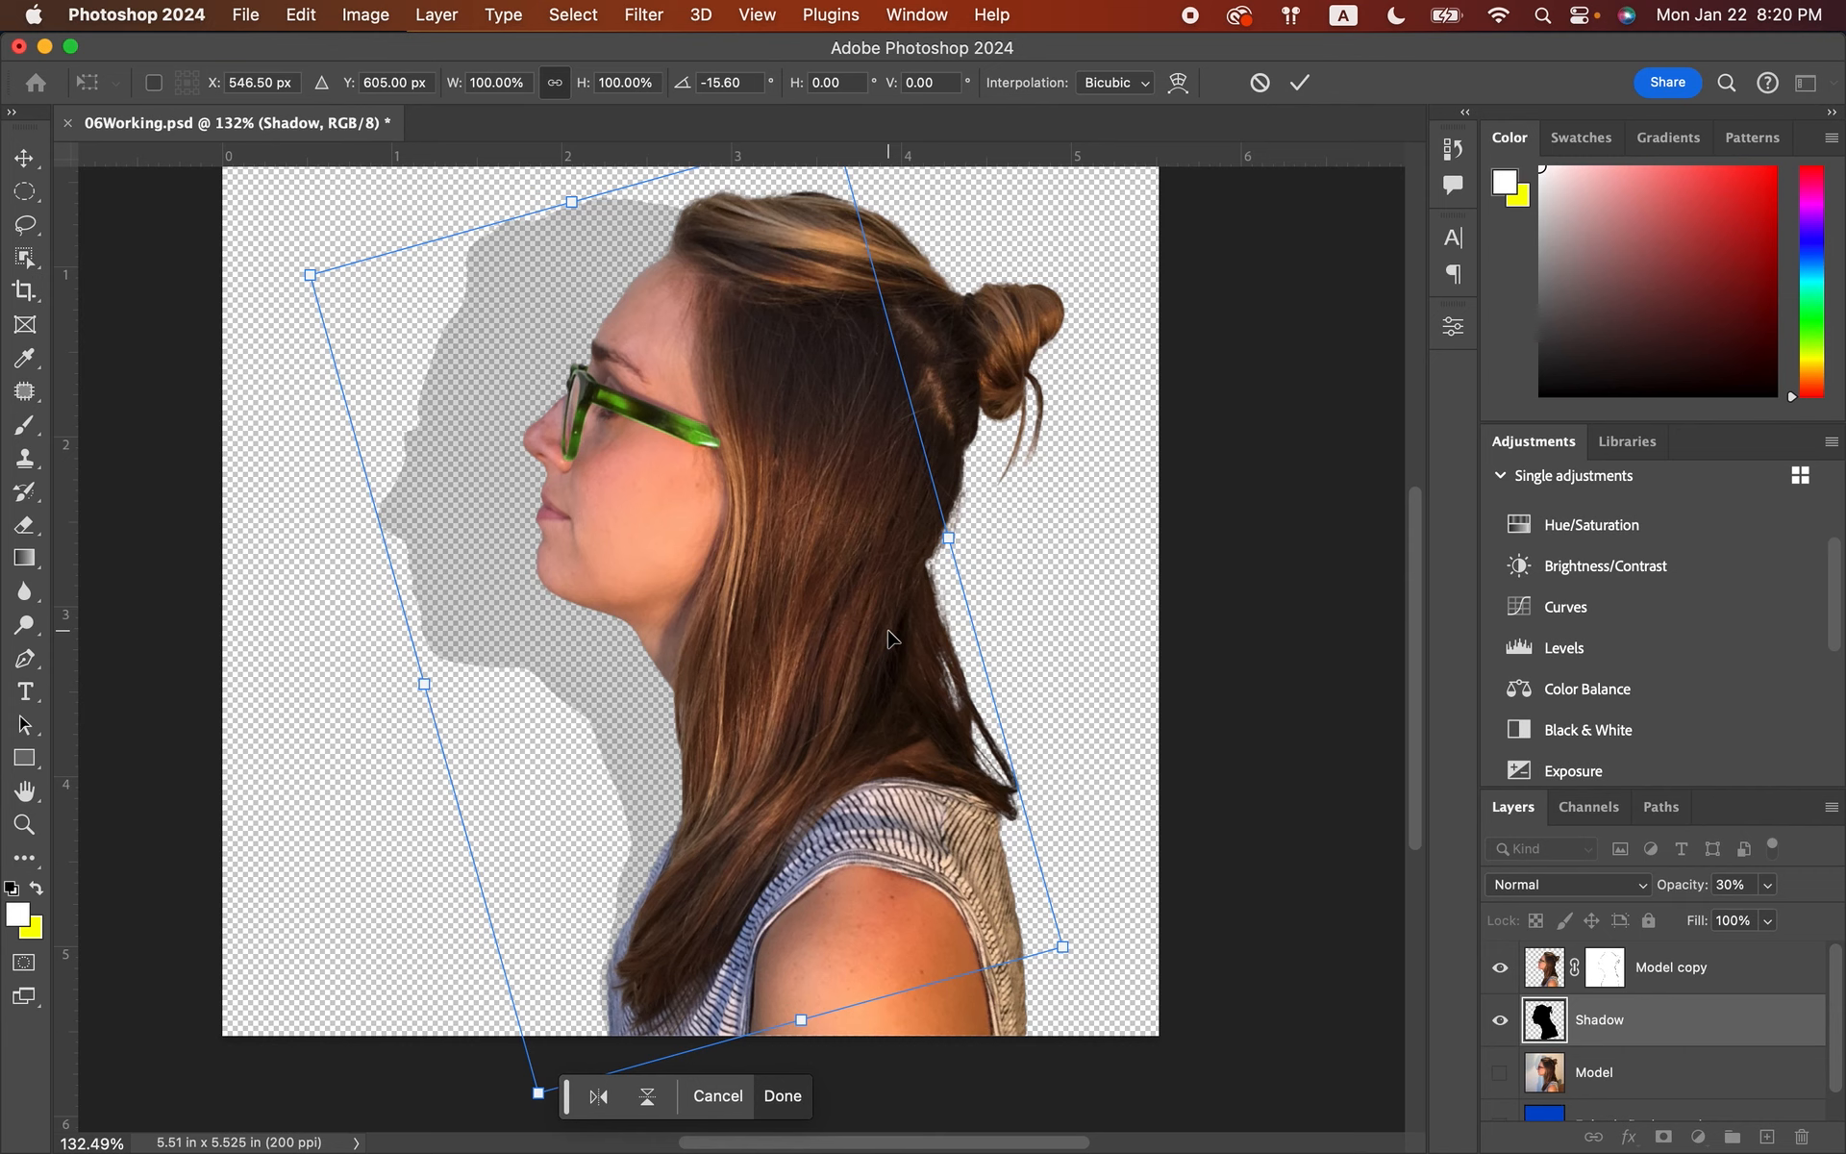
{"action": "left_click", "coordinate": [1302, 84]}
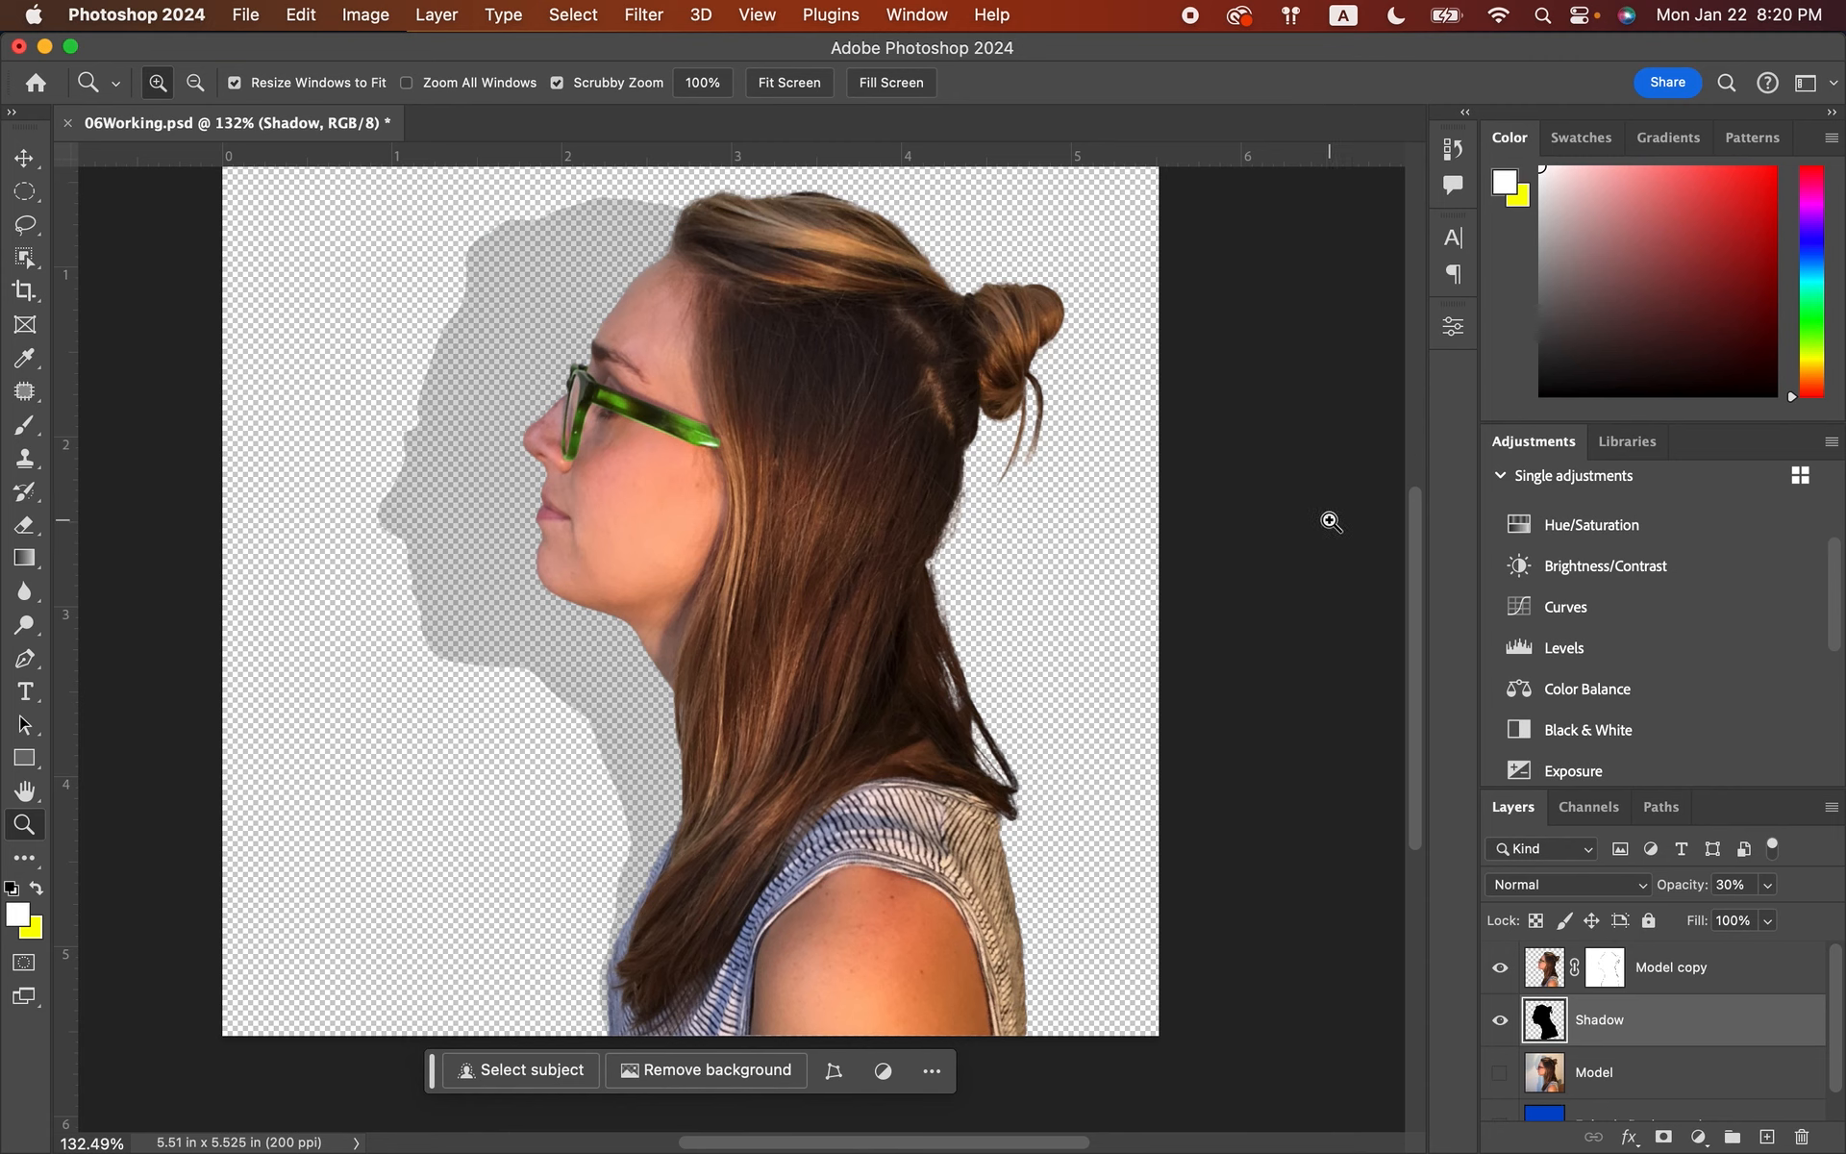
- Save the working document and open 06Pattern.psd from the Lesson06 folder
{"action": "key", "text": "super+s"}
{"action": "left_click", "coordinate": [256, 17]}
{"action": "left_click", "coordinate": [270, 74]}
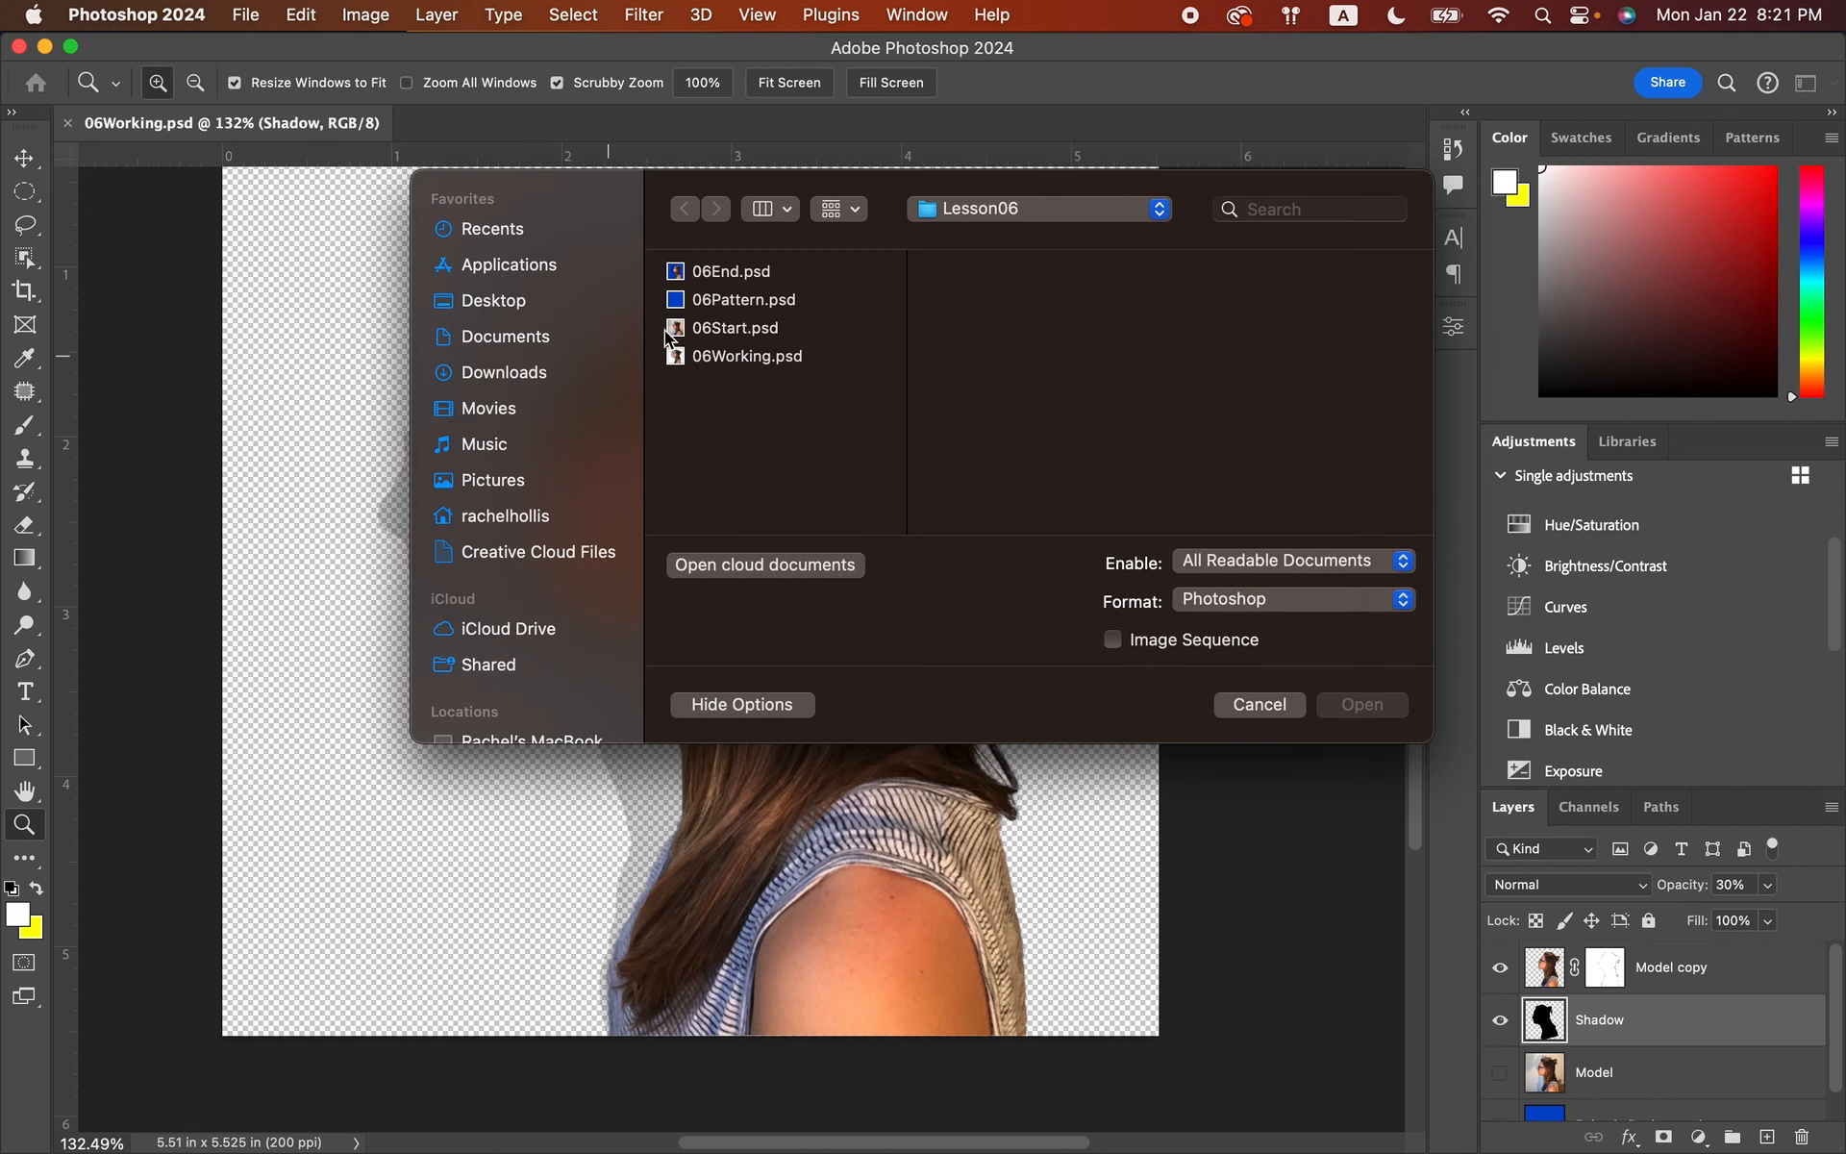
{"action": "left_click", "coordinate": [743, 306]}
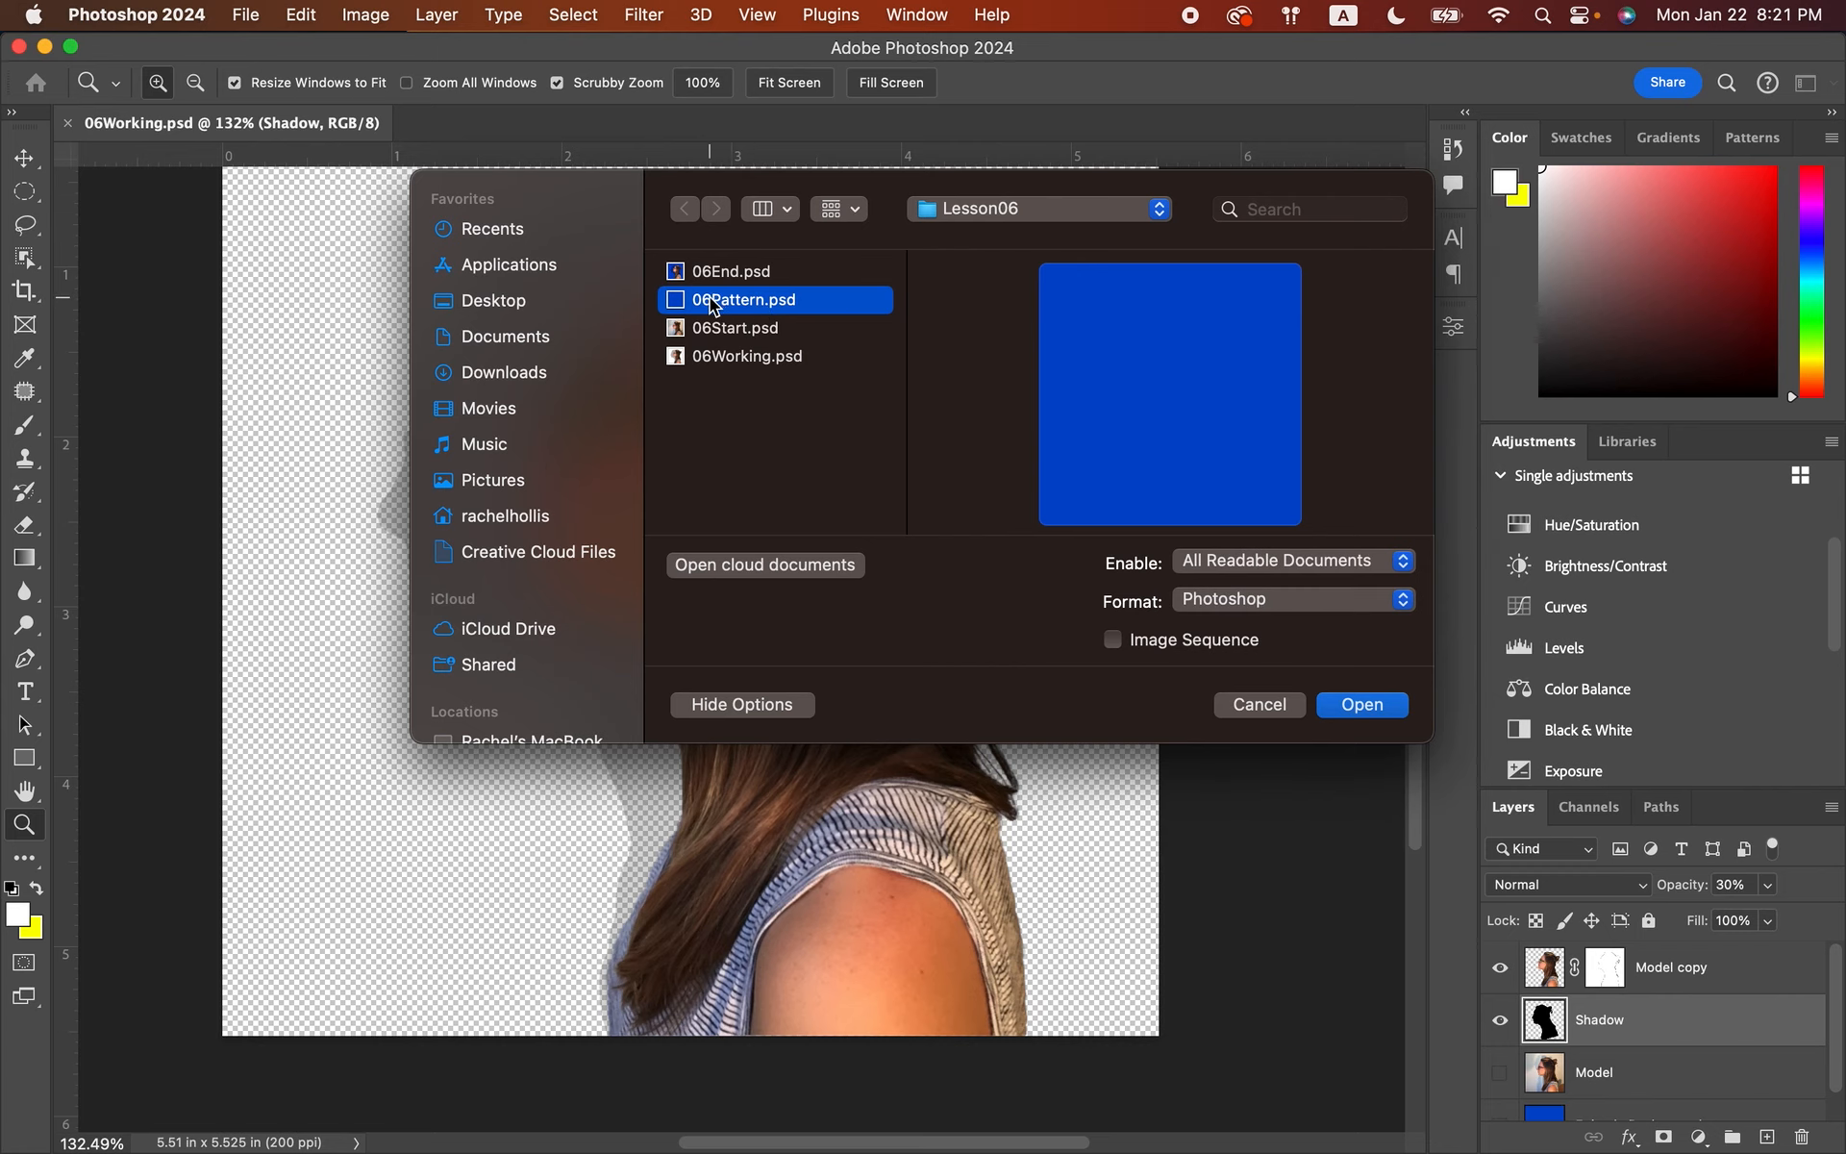
{"action": "left_click", "coordinate": [1372, 706]}
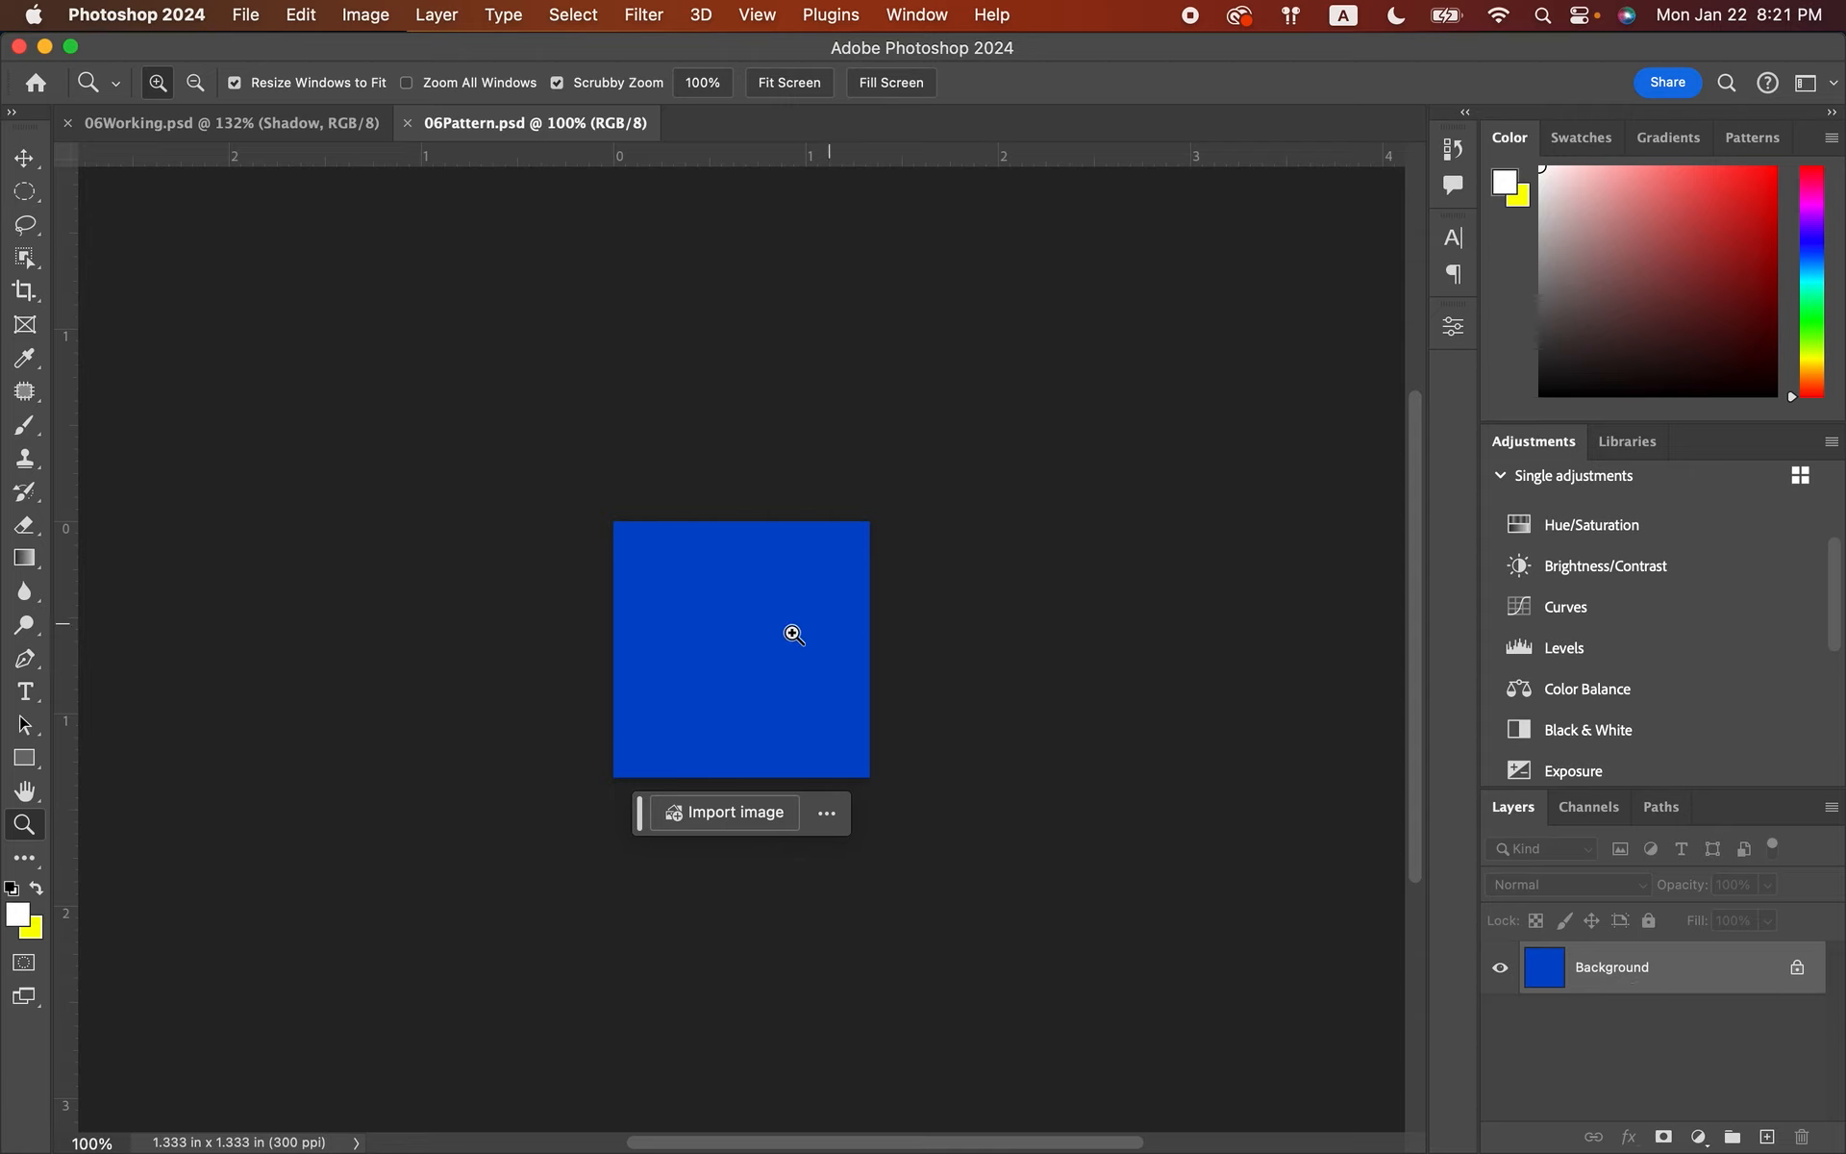
- Activate the Polygon tool in the pattern document
{"action": "left_click", "coordinate": [25, 763]}
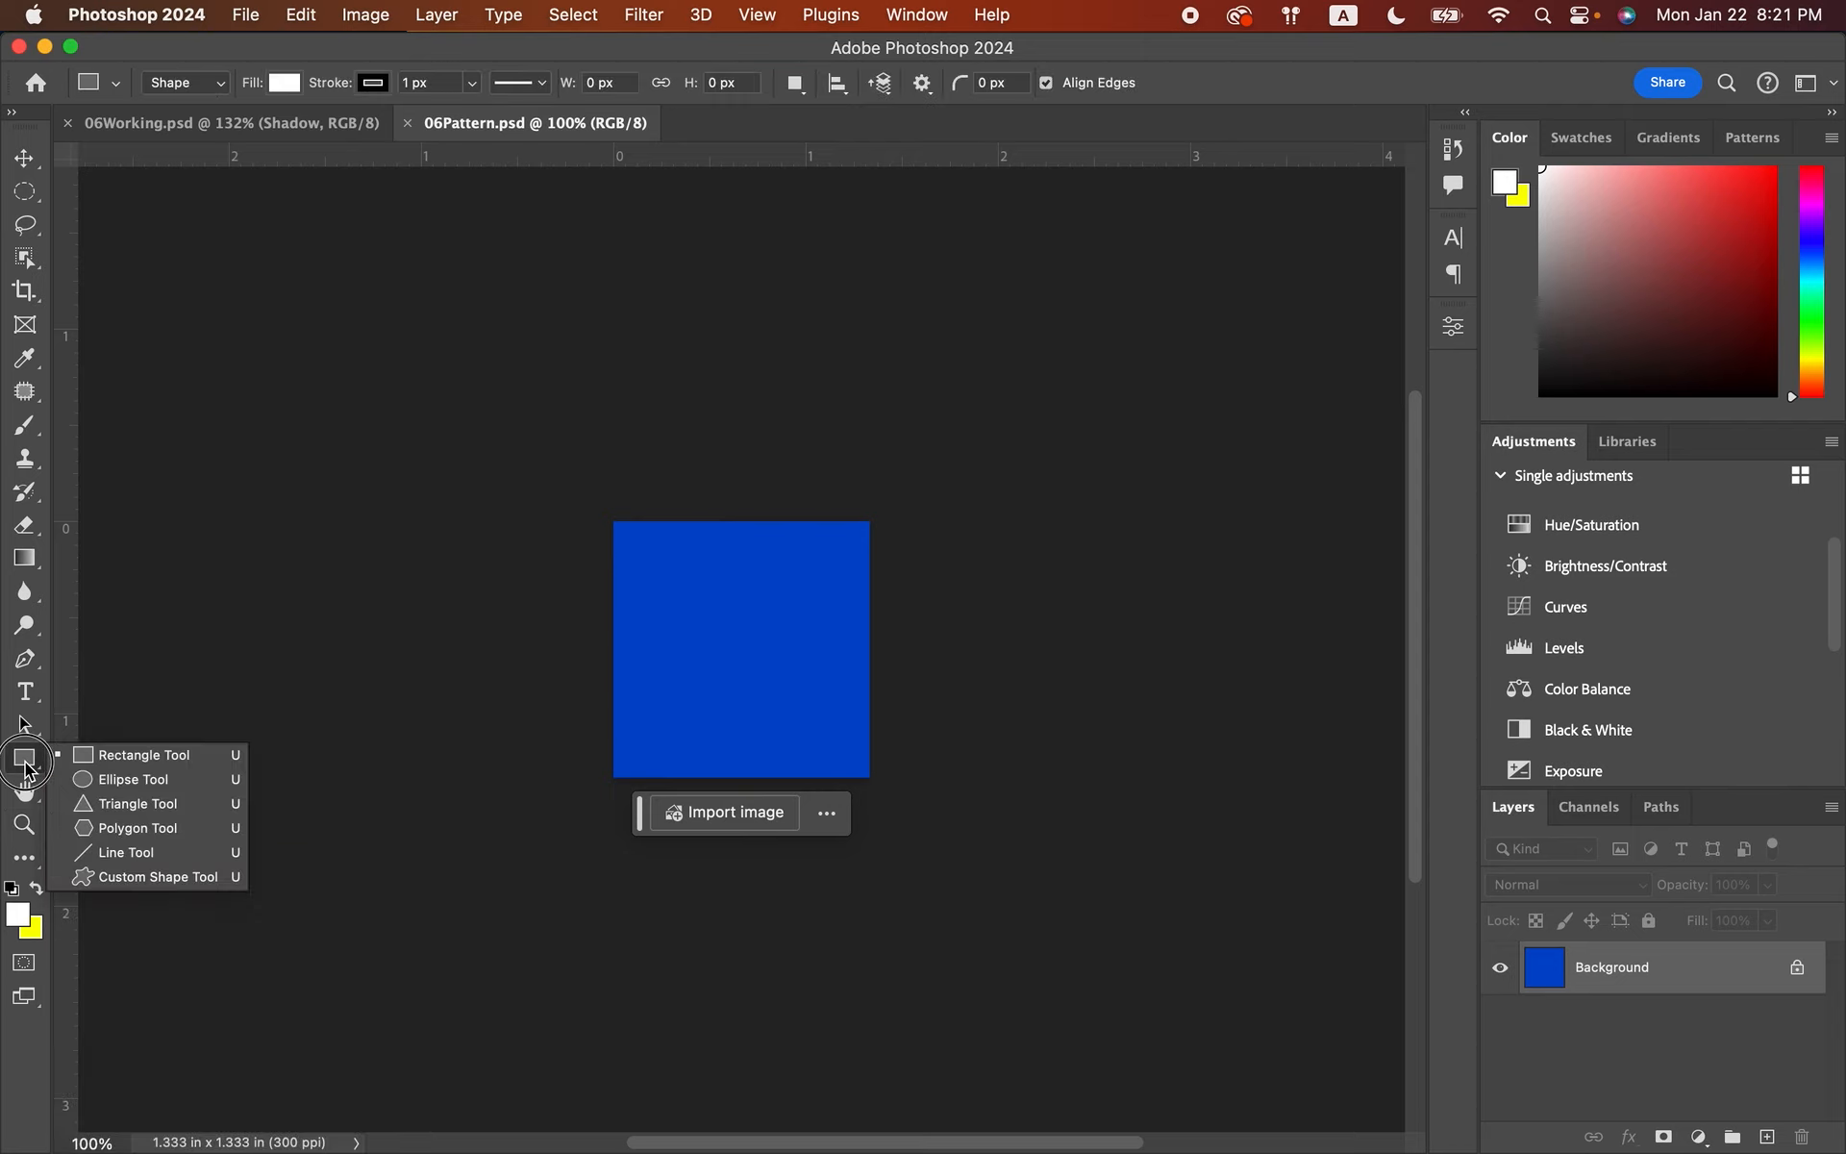
{"action": "left_click", "coordinate": [113, 832]}
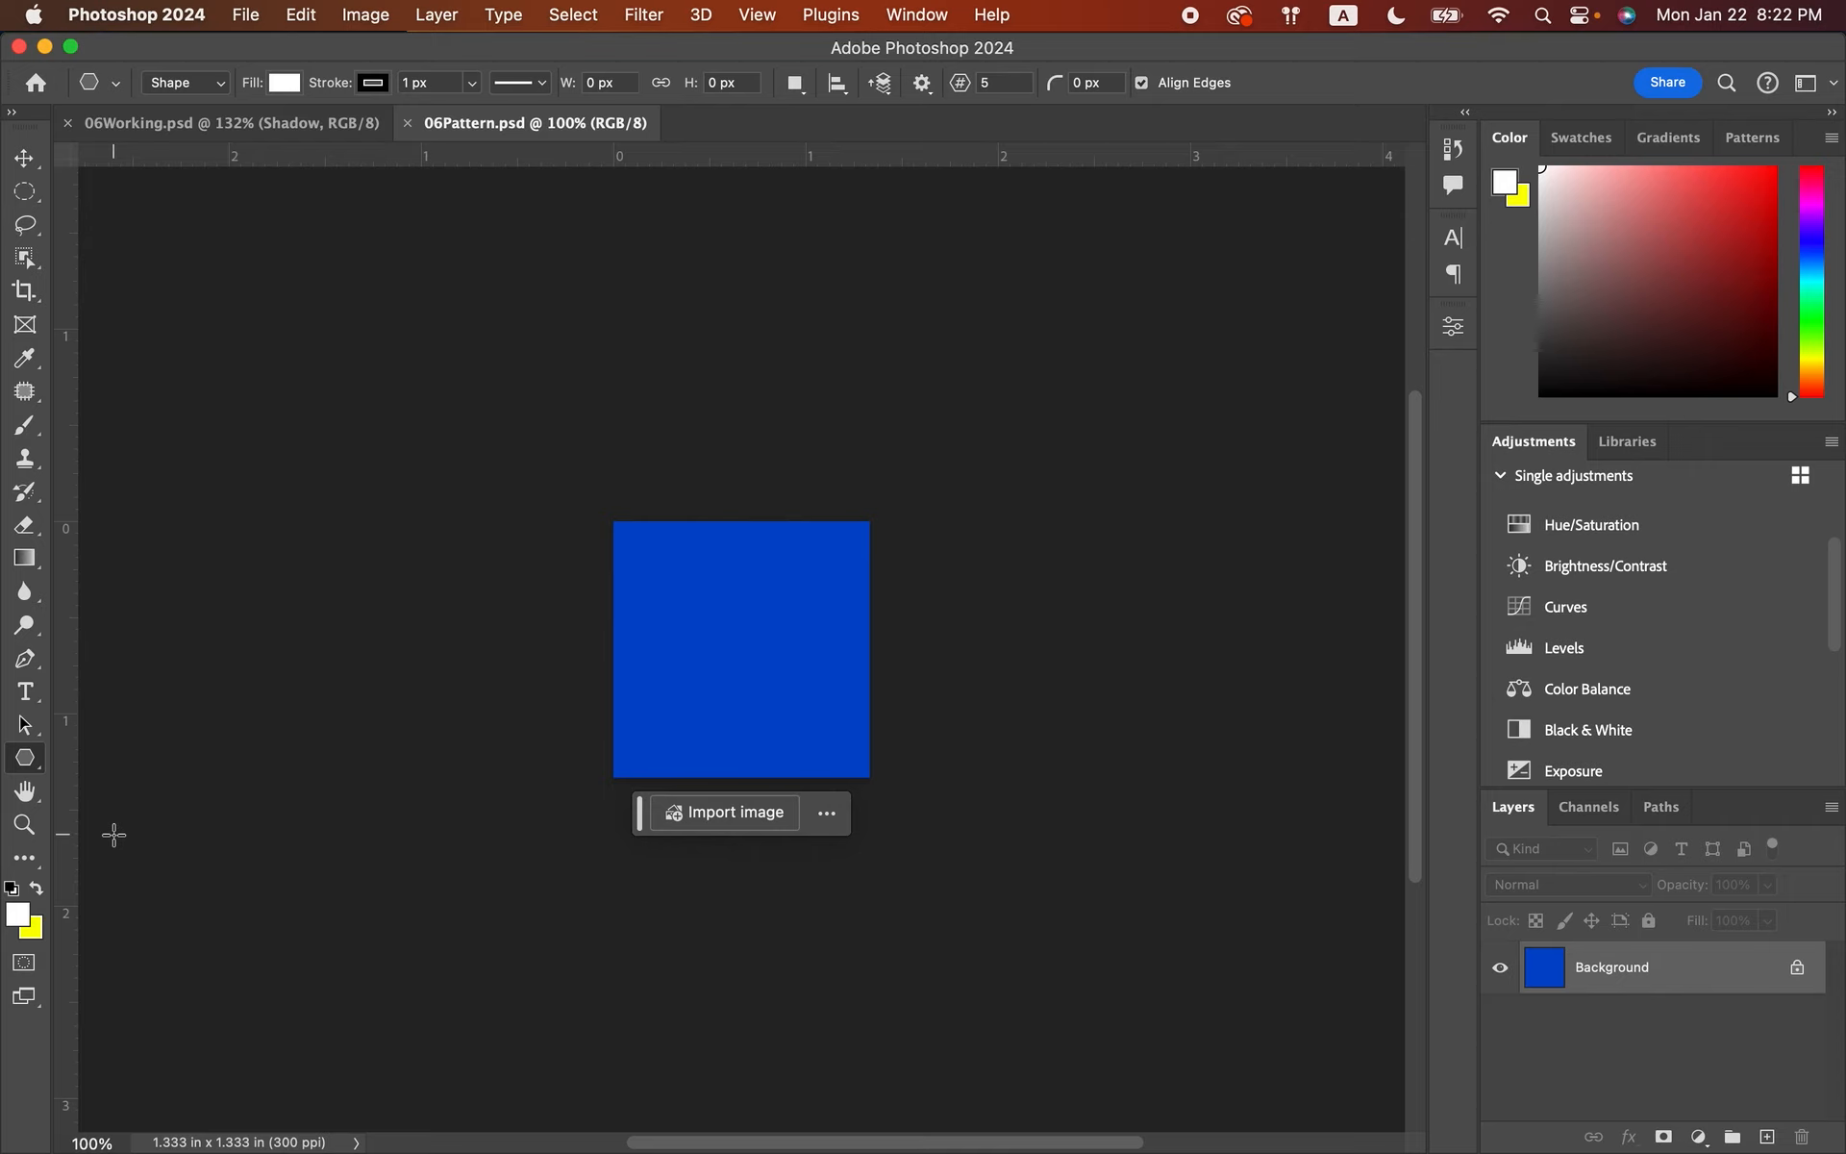
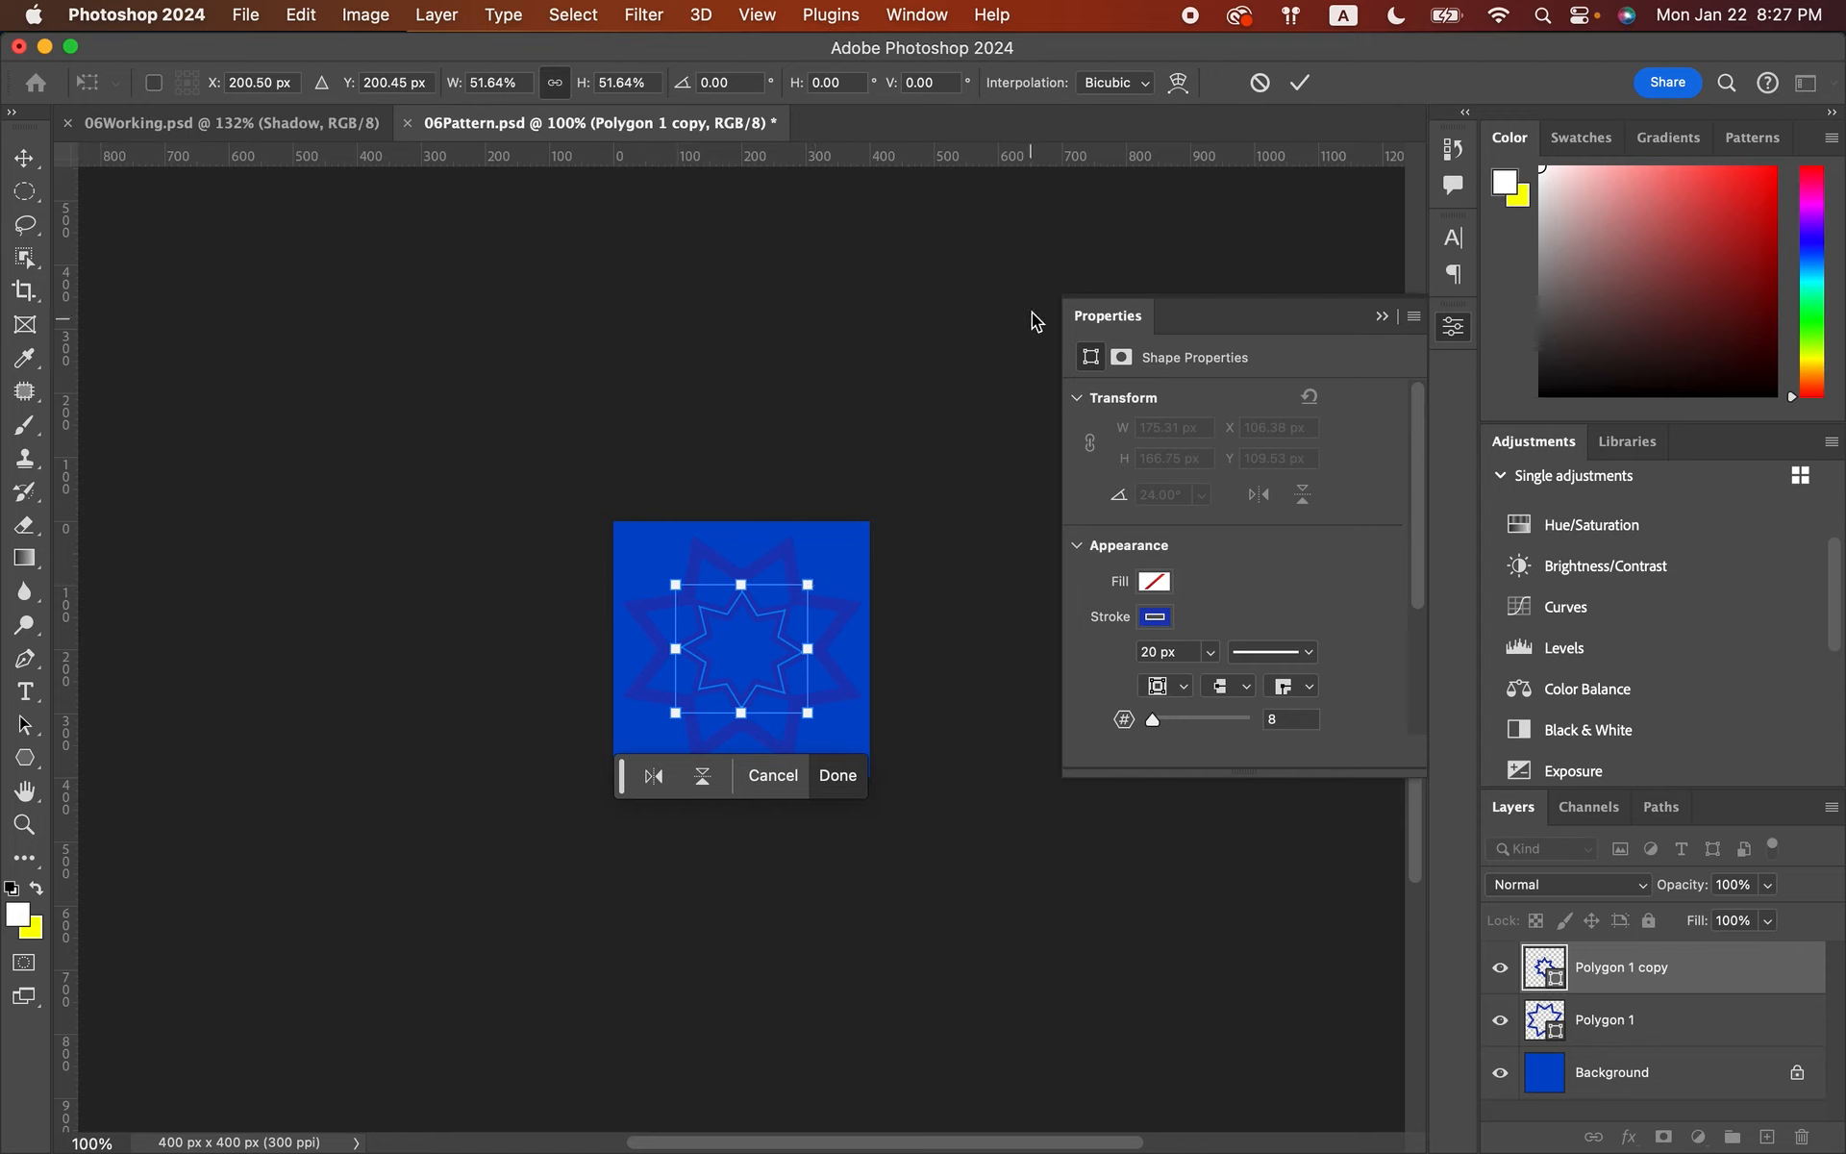
- Commit the inner star copy's scaling at 51.64% and turn on Pattern Preview
{"action": "left_click", "coordinate": [1299, 82]}
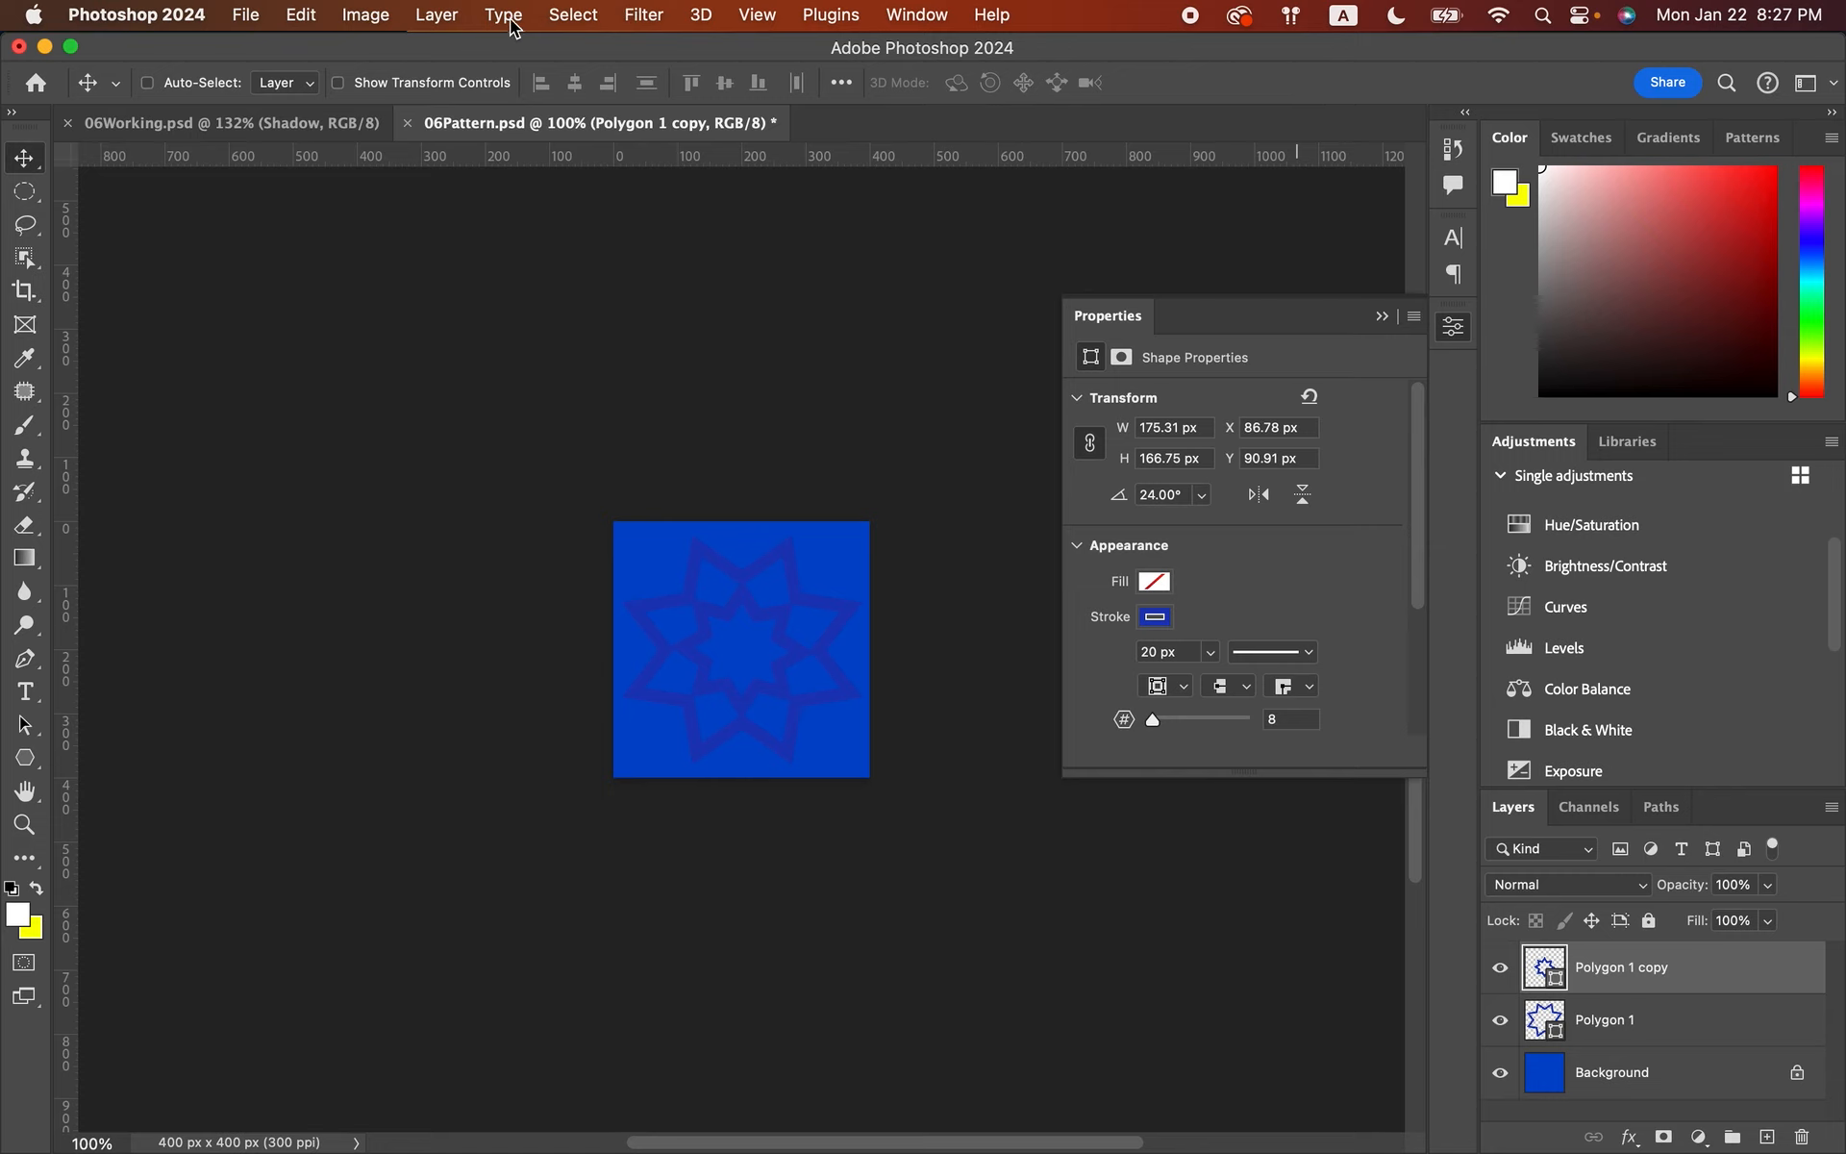
{"action": "left_click", "coordinate": [756, 14]}
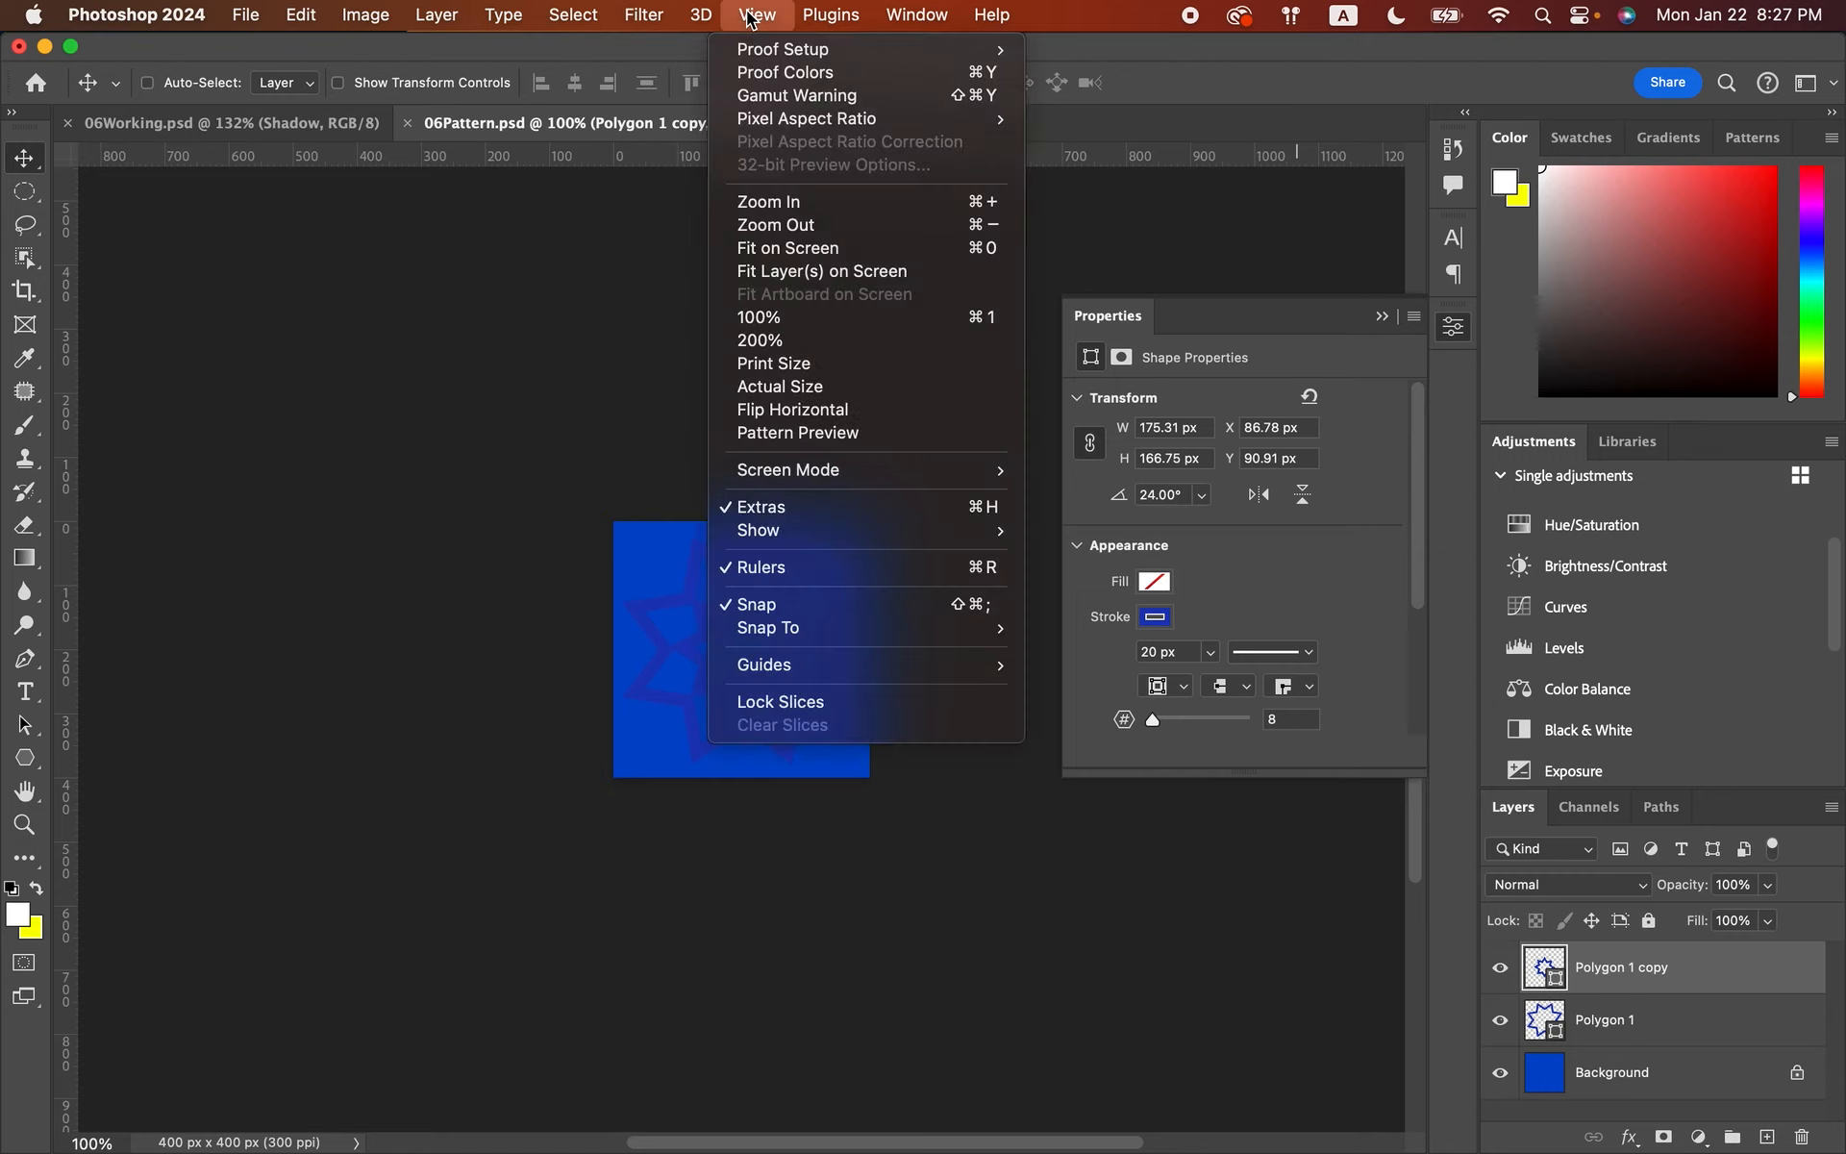
{"action": "left_click", "coordinate": [812, 430]}
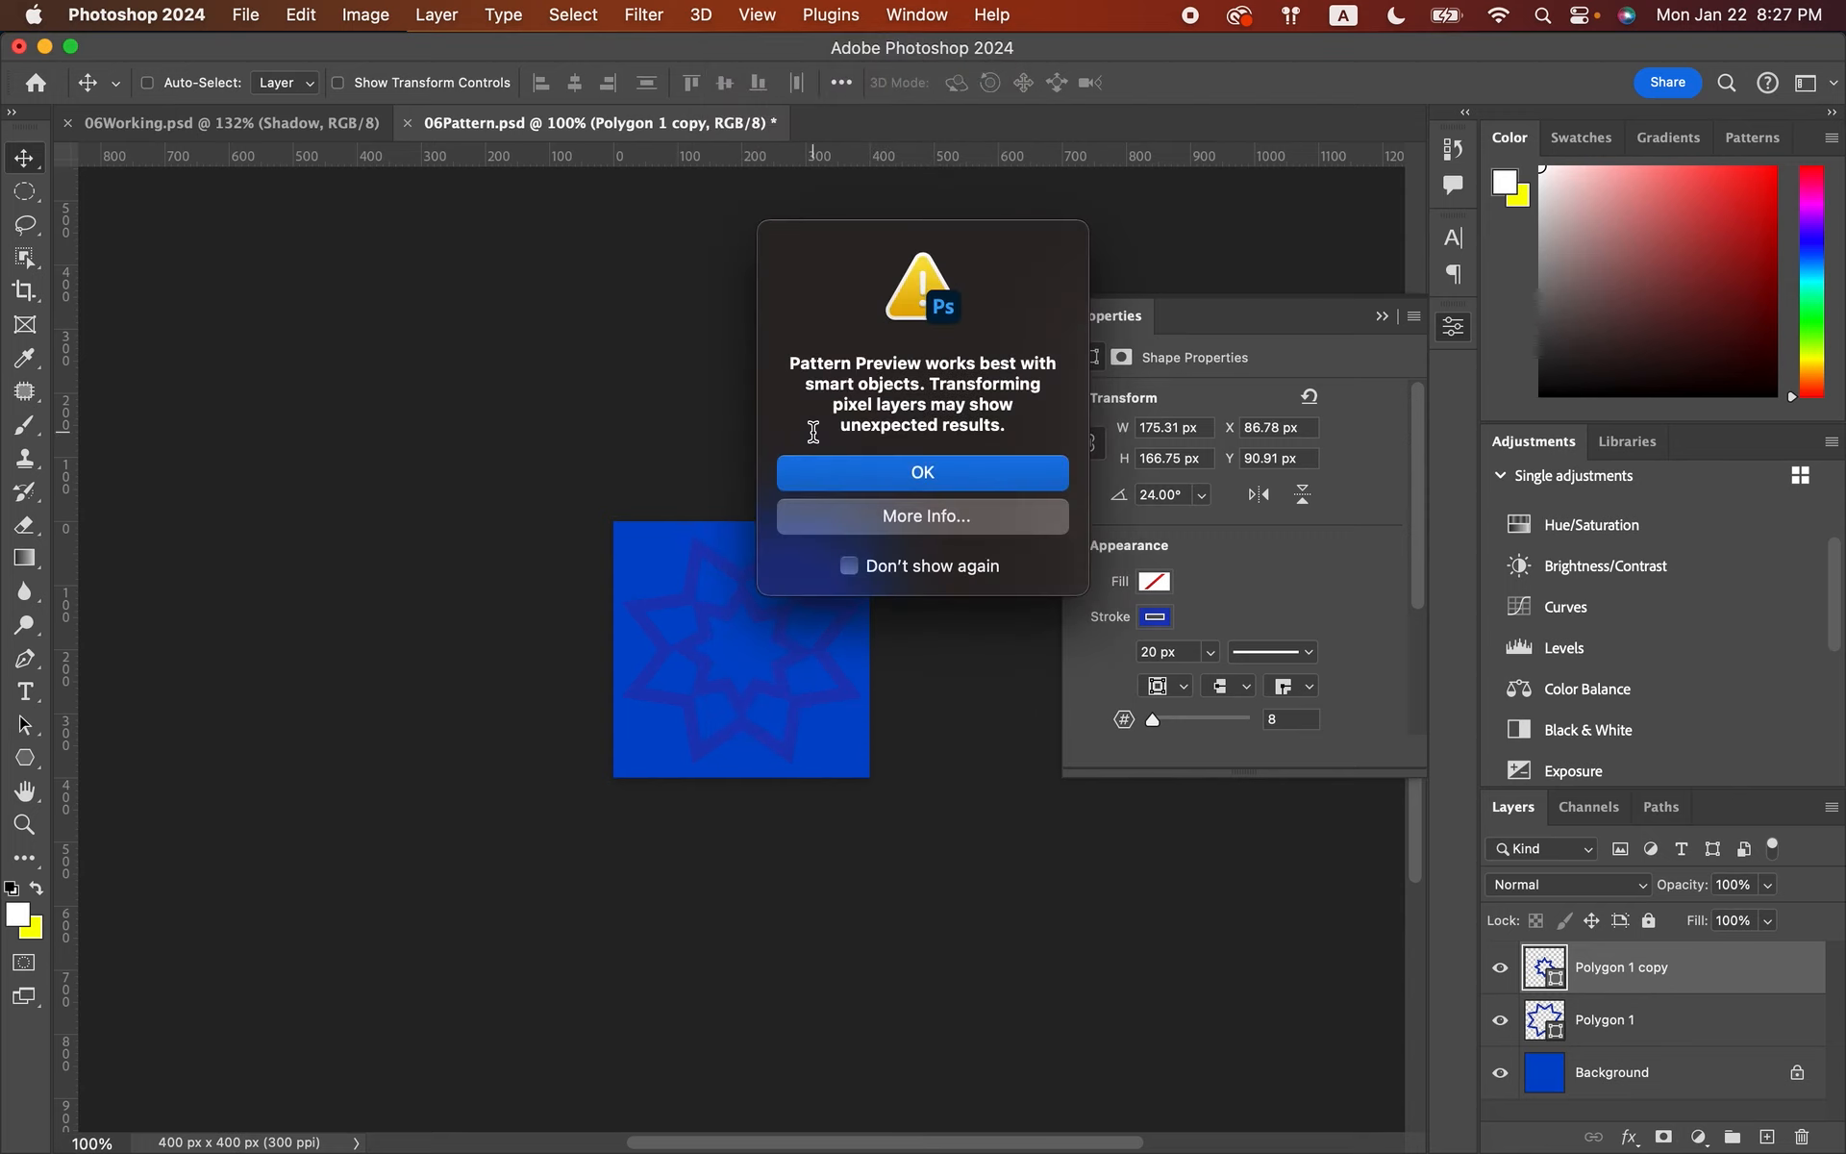
{"action": "left_click", "coordinate": [919, 473]}
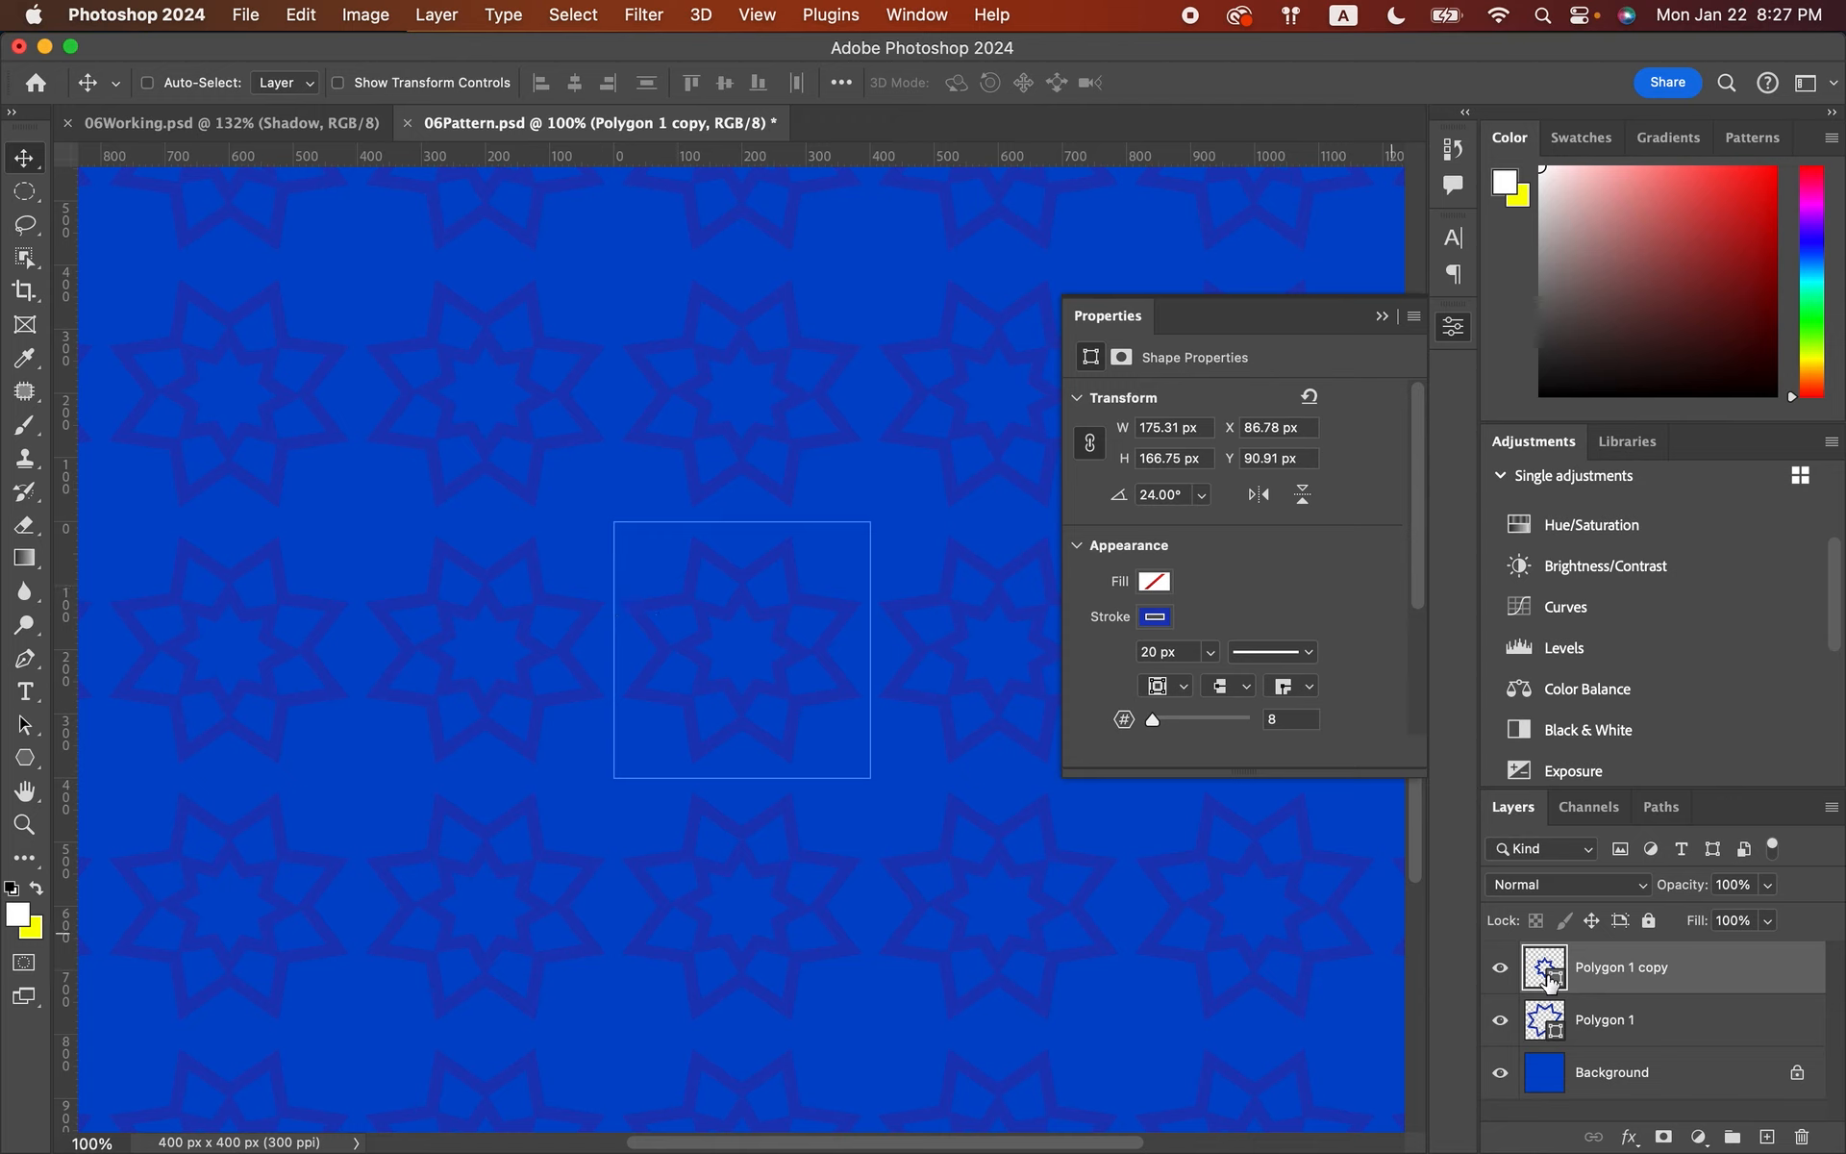
- Show the transform controls for Polygon 1 and round the outer star's corners, reducing it to about 305 × 293 px
{"action": "left_click", "coordinate": [1616, 1021]}
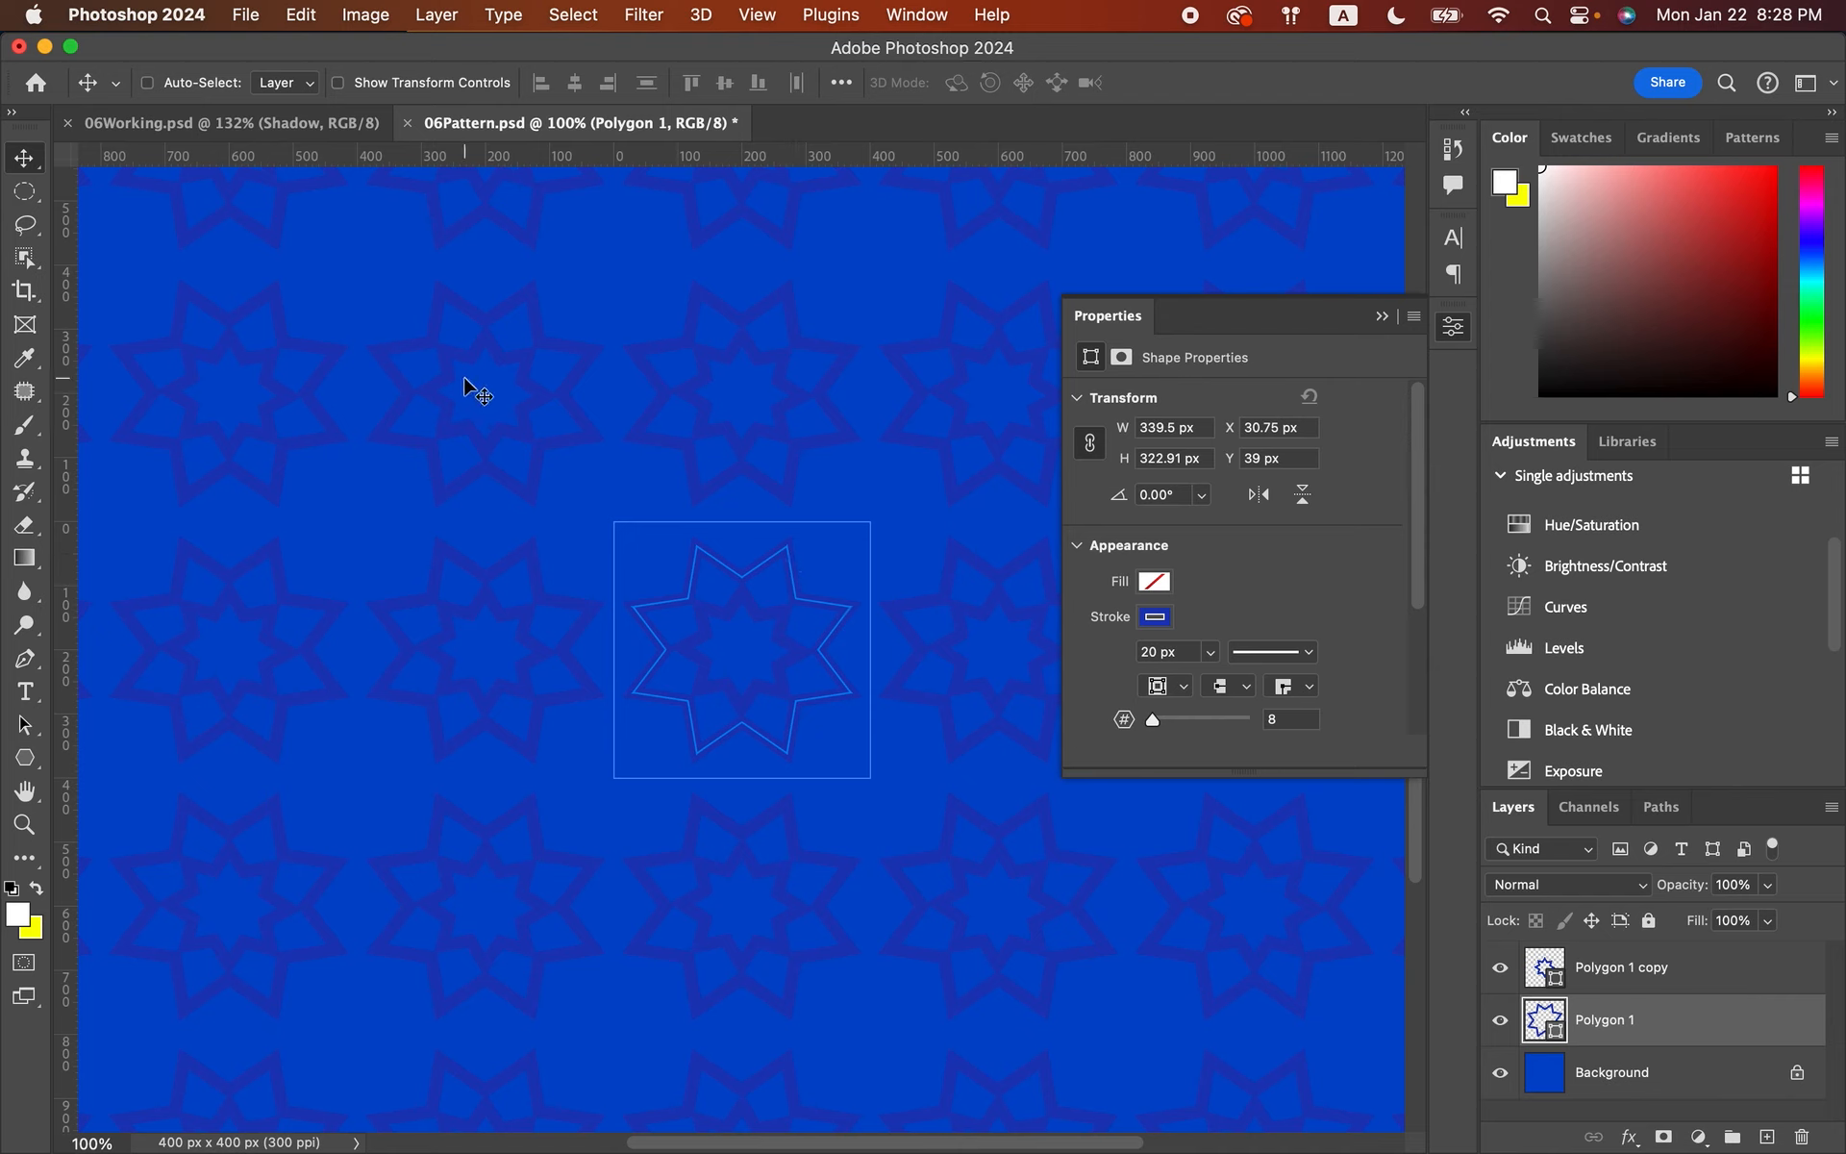
{"action": "left_click", "coordinate": [338, 84]}
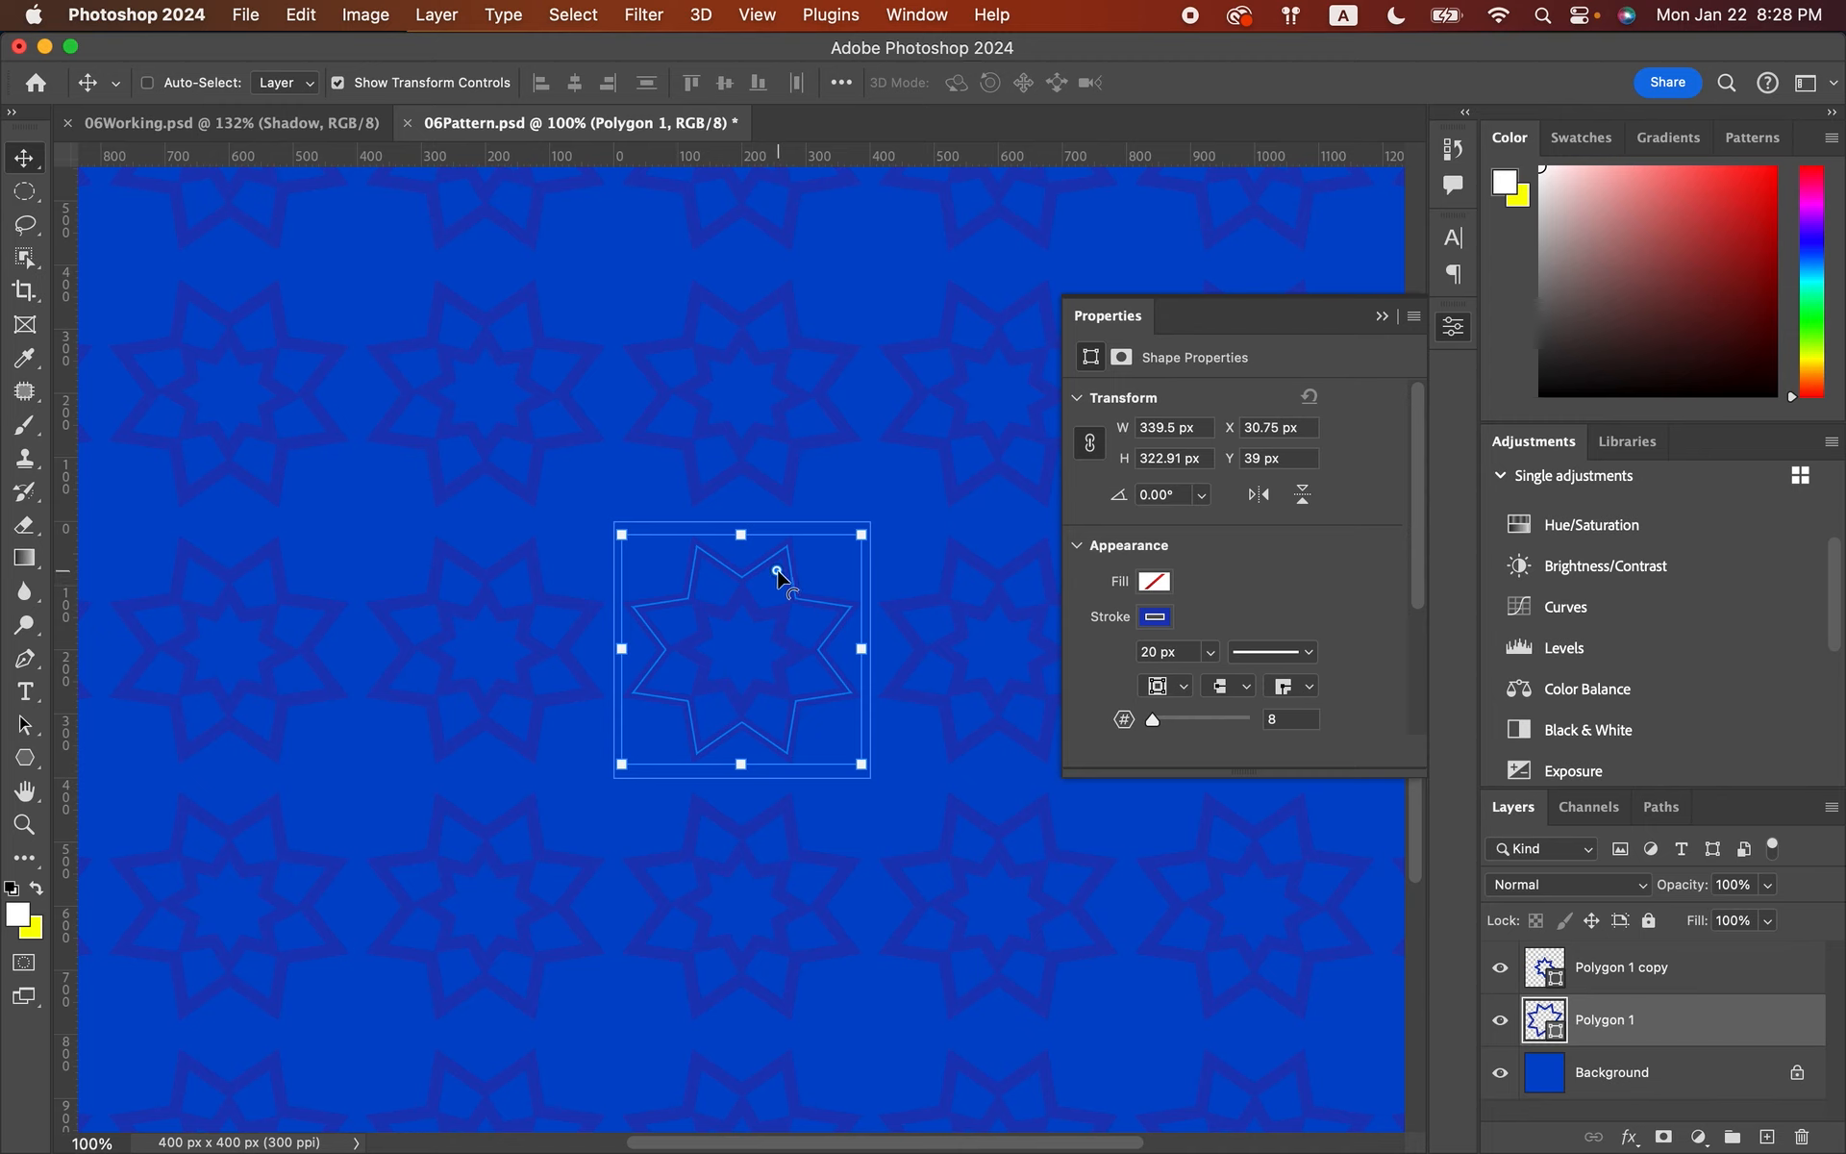
{"action": "left_click_drag", "start_coordinate": [777, 574], "coordinate": [777, 571]}
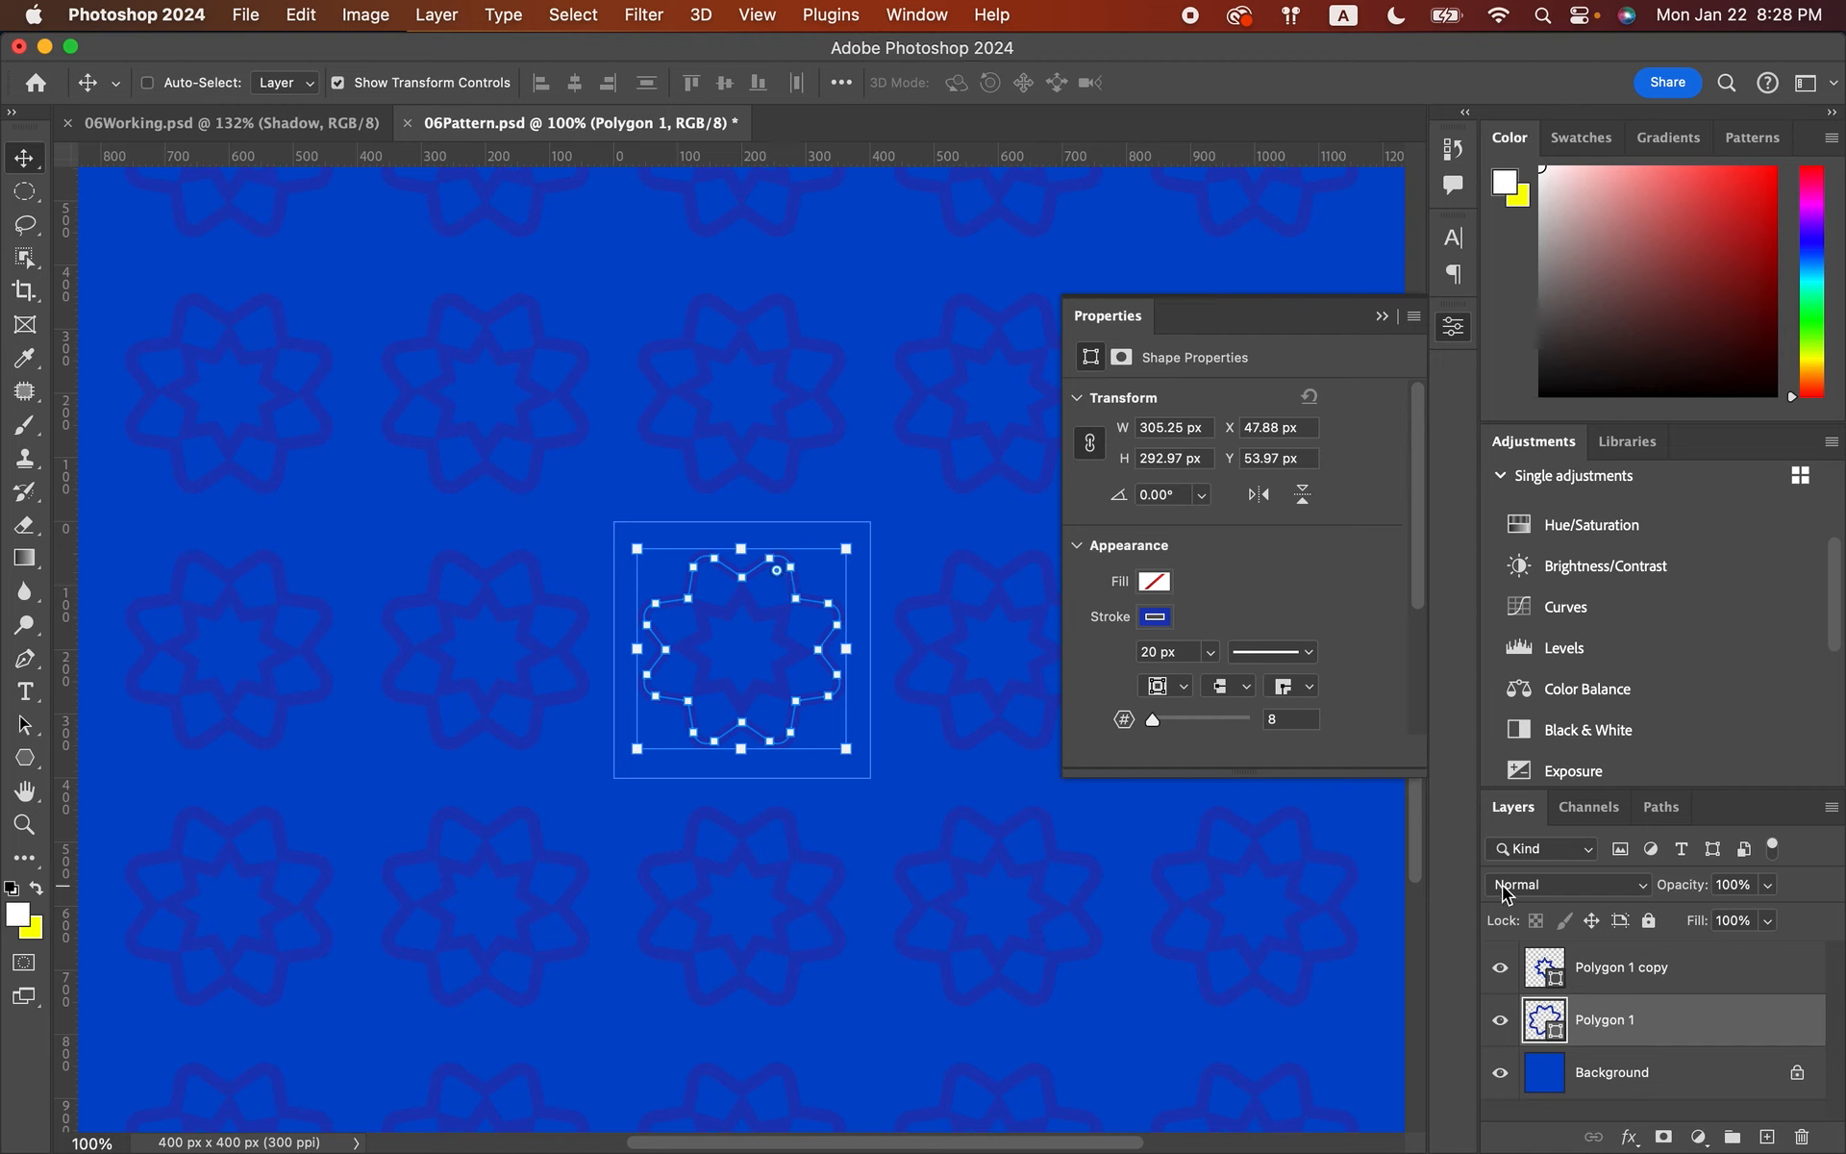
- Try rounding the inner star's corners on Polygon 1 copy with a 15 px radius, and reset the radius to 0 px
{"action": "left_click", "coordinate": [1709, 986]}
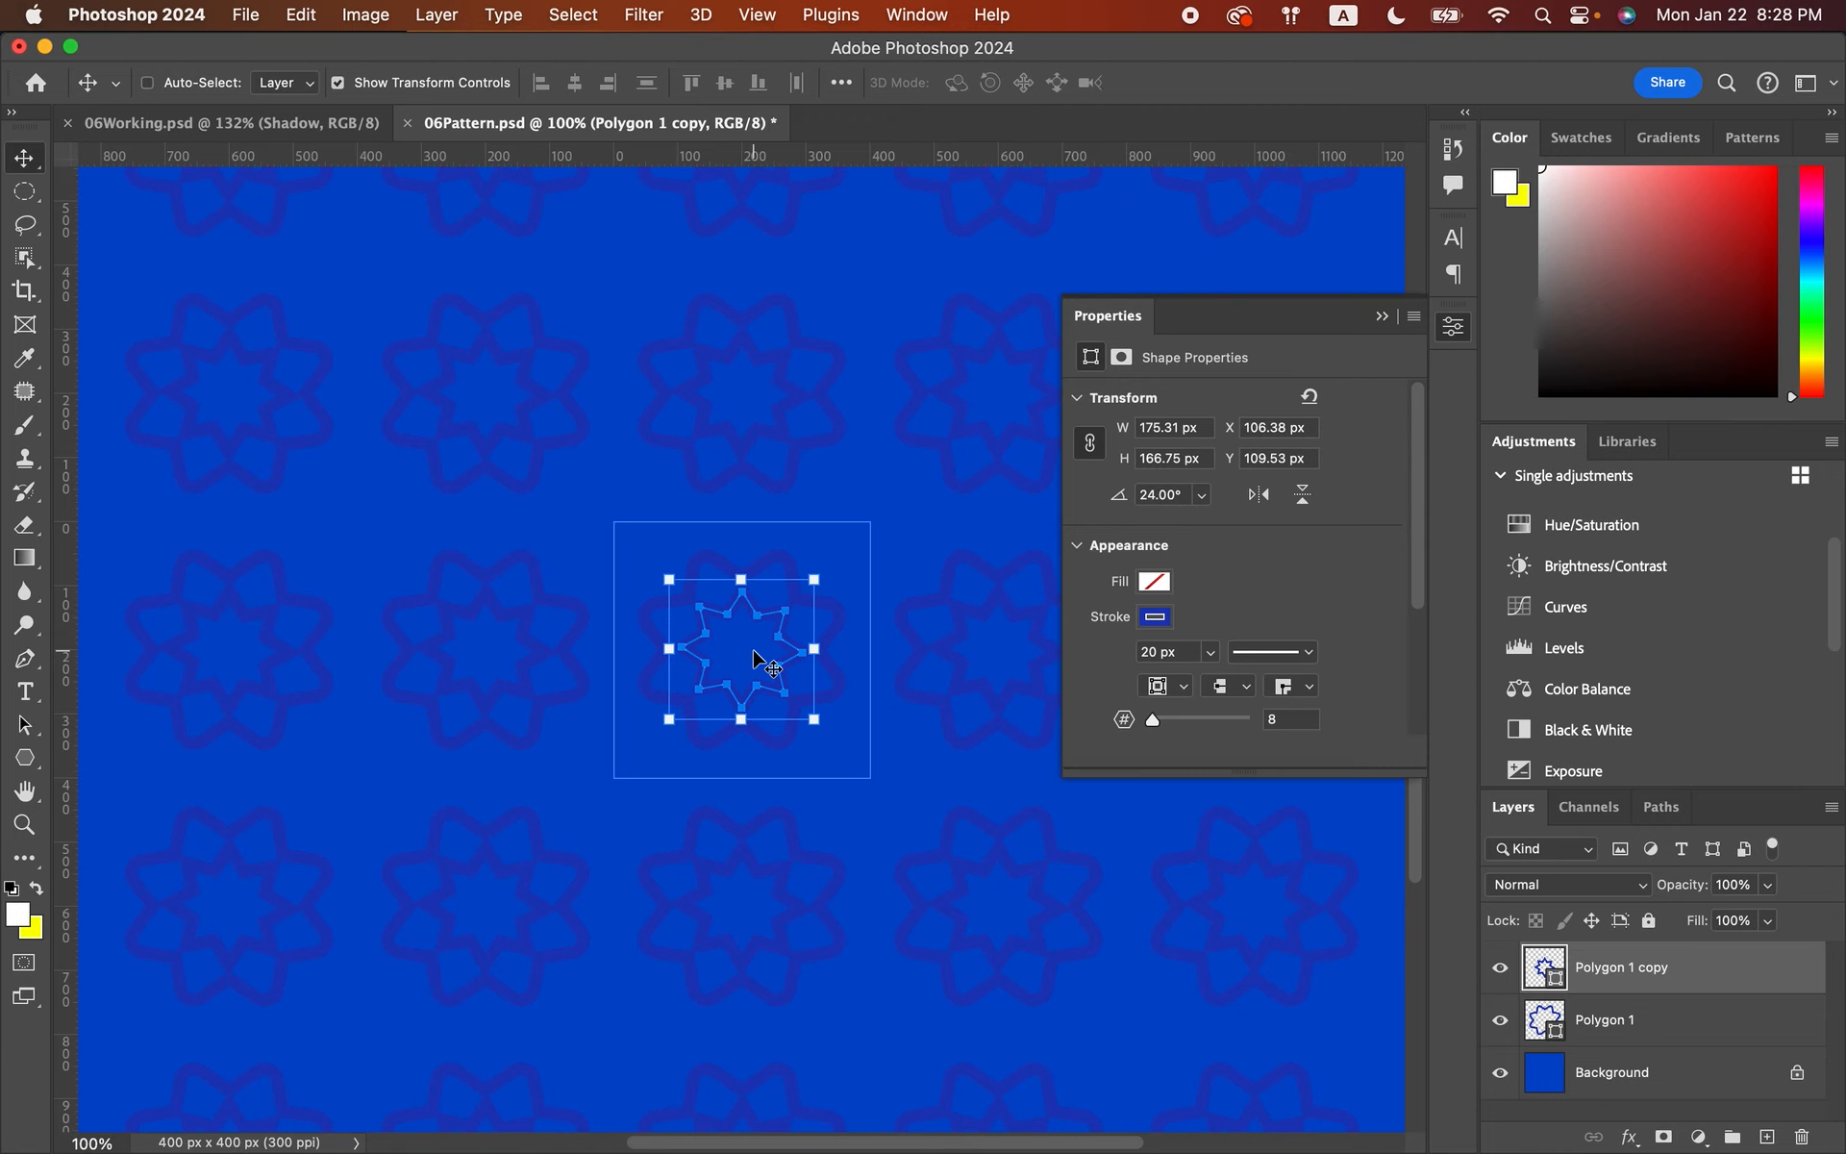
{"action": "scroll", "coordinate": [1235, 610], "scroll_direction": "down", "scroll_amount": 3}
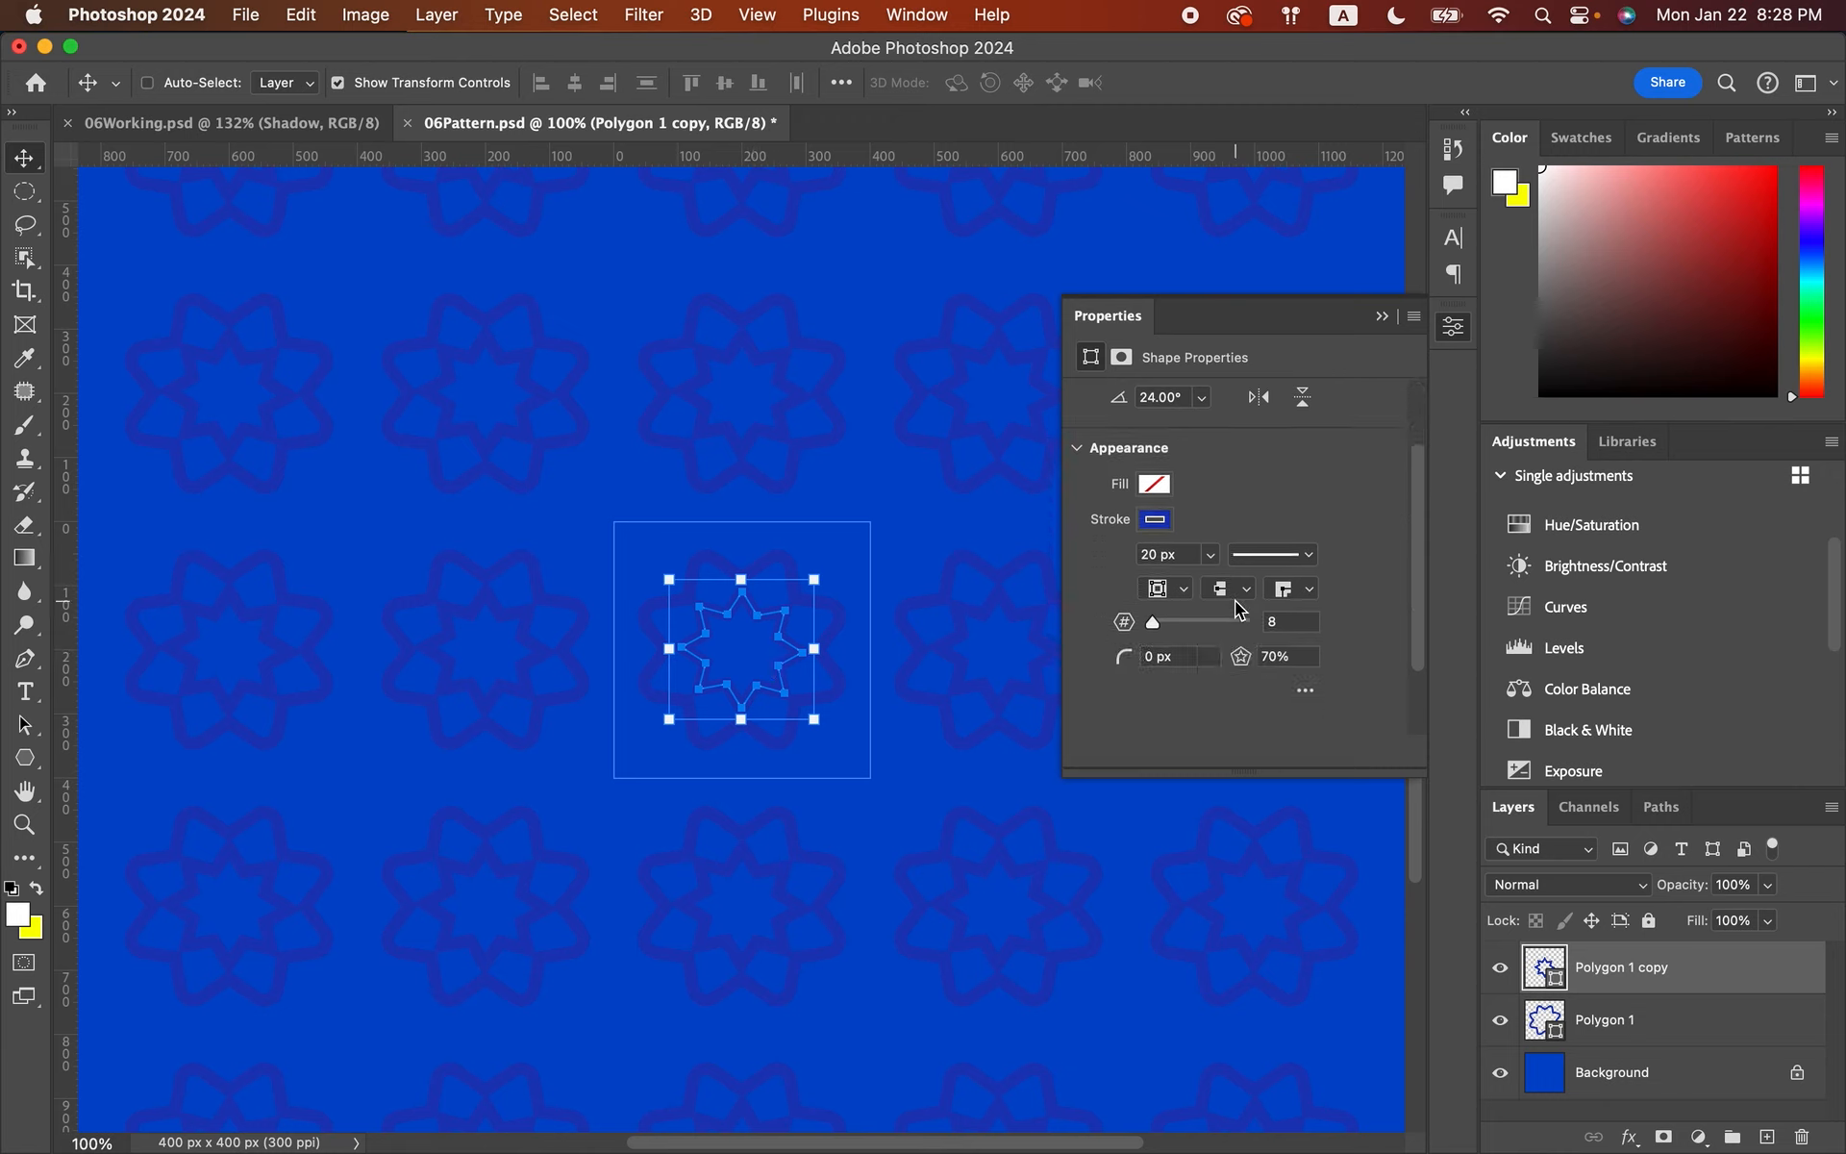
{"action": "scroll", "coordinate": [1235, 610], "scroll_direction": "down", "scroll_amount": 1}
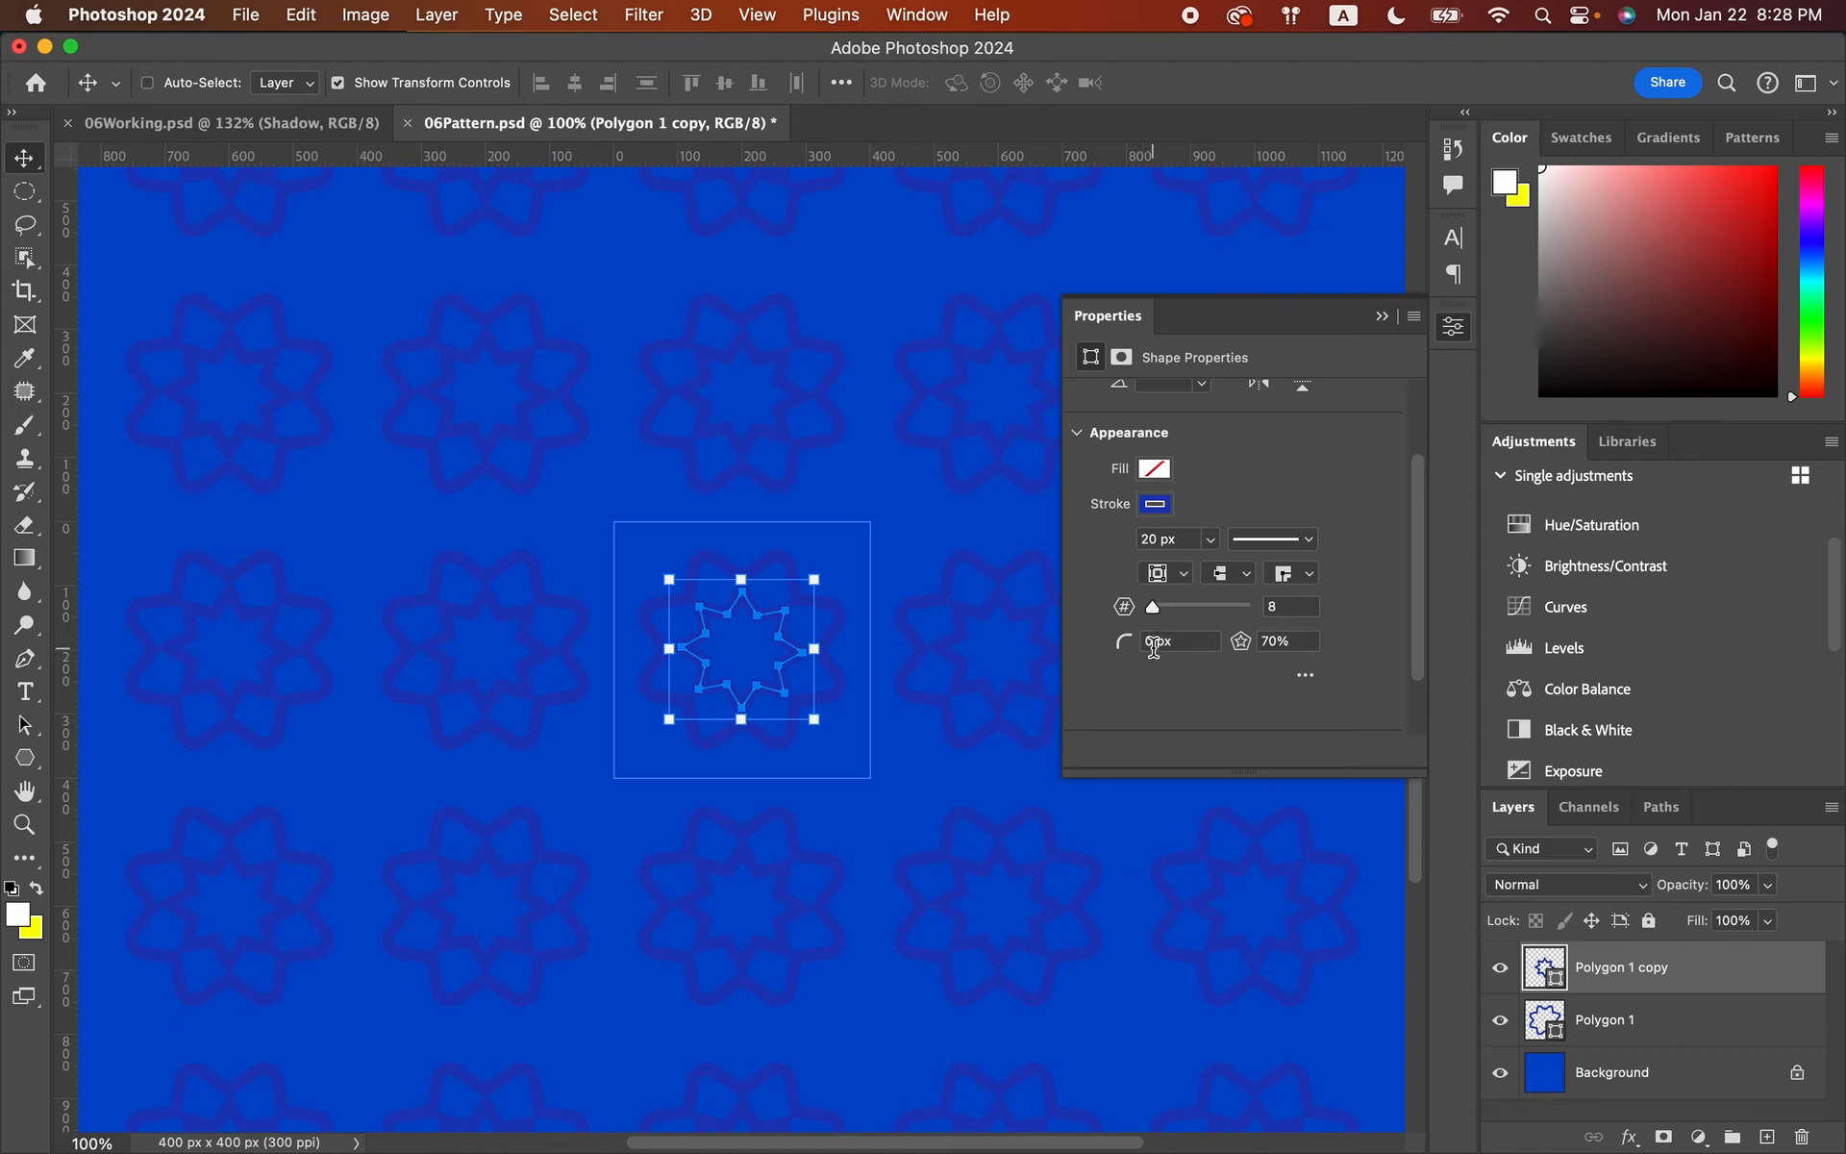
{"action": "left_click", "coordinate": [1152, 643]}
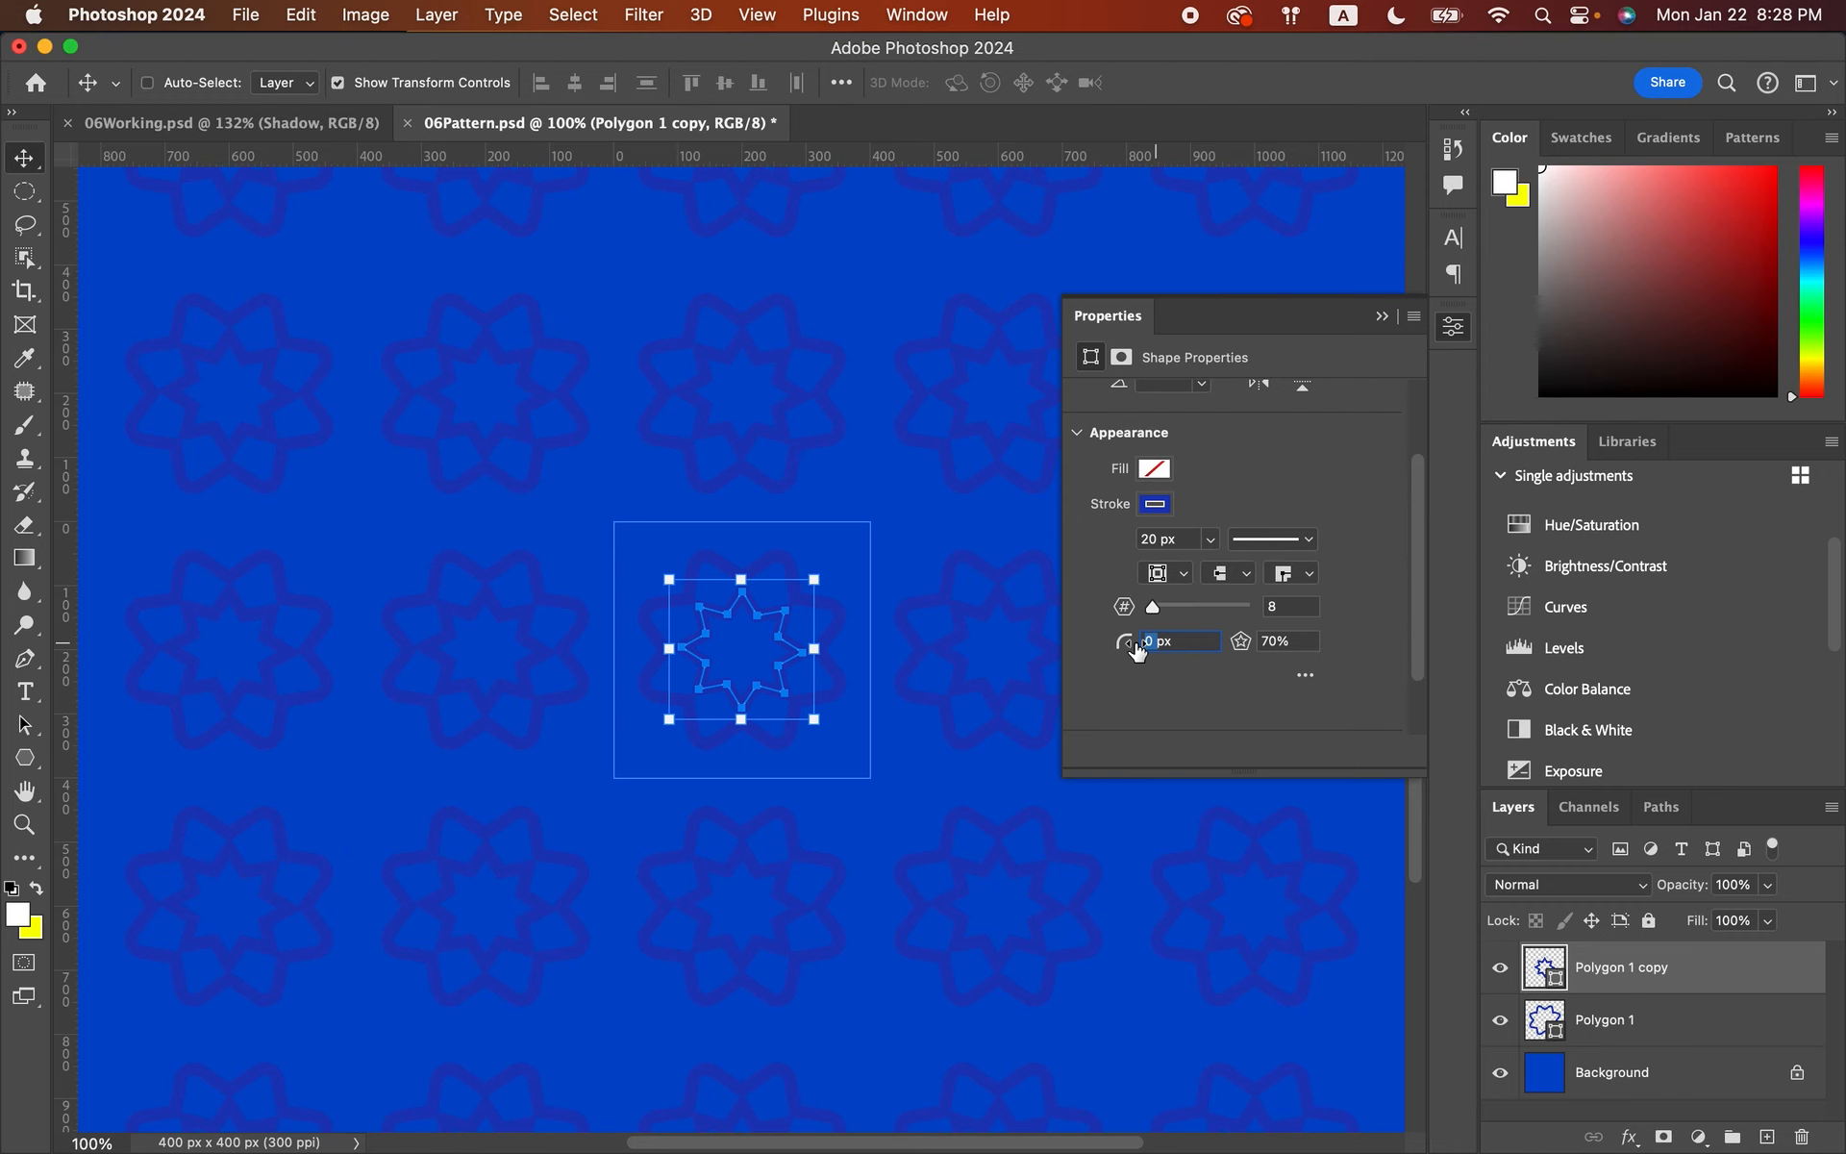
{"action": "type", "text": "15"}
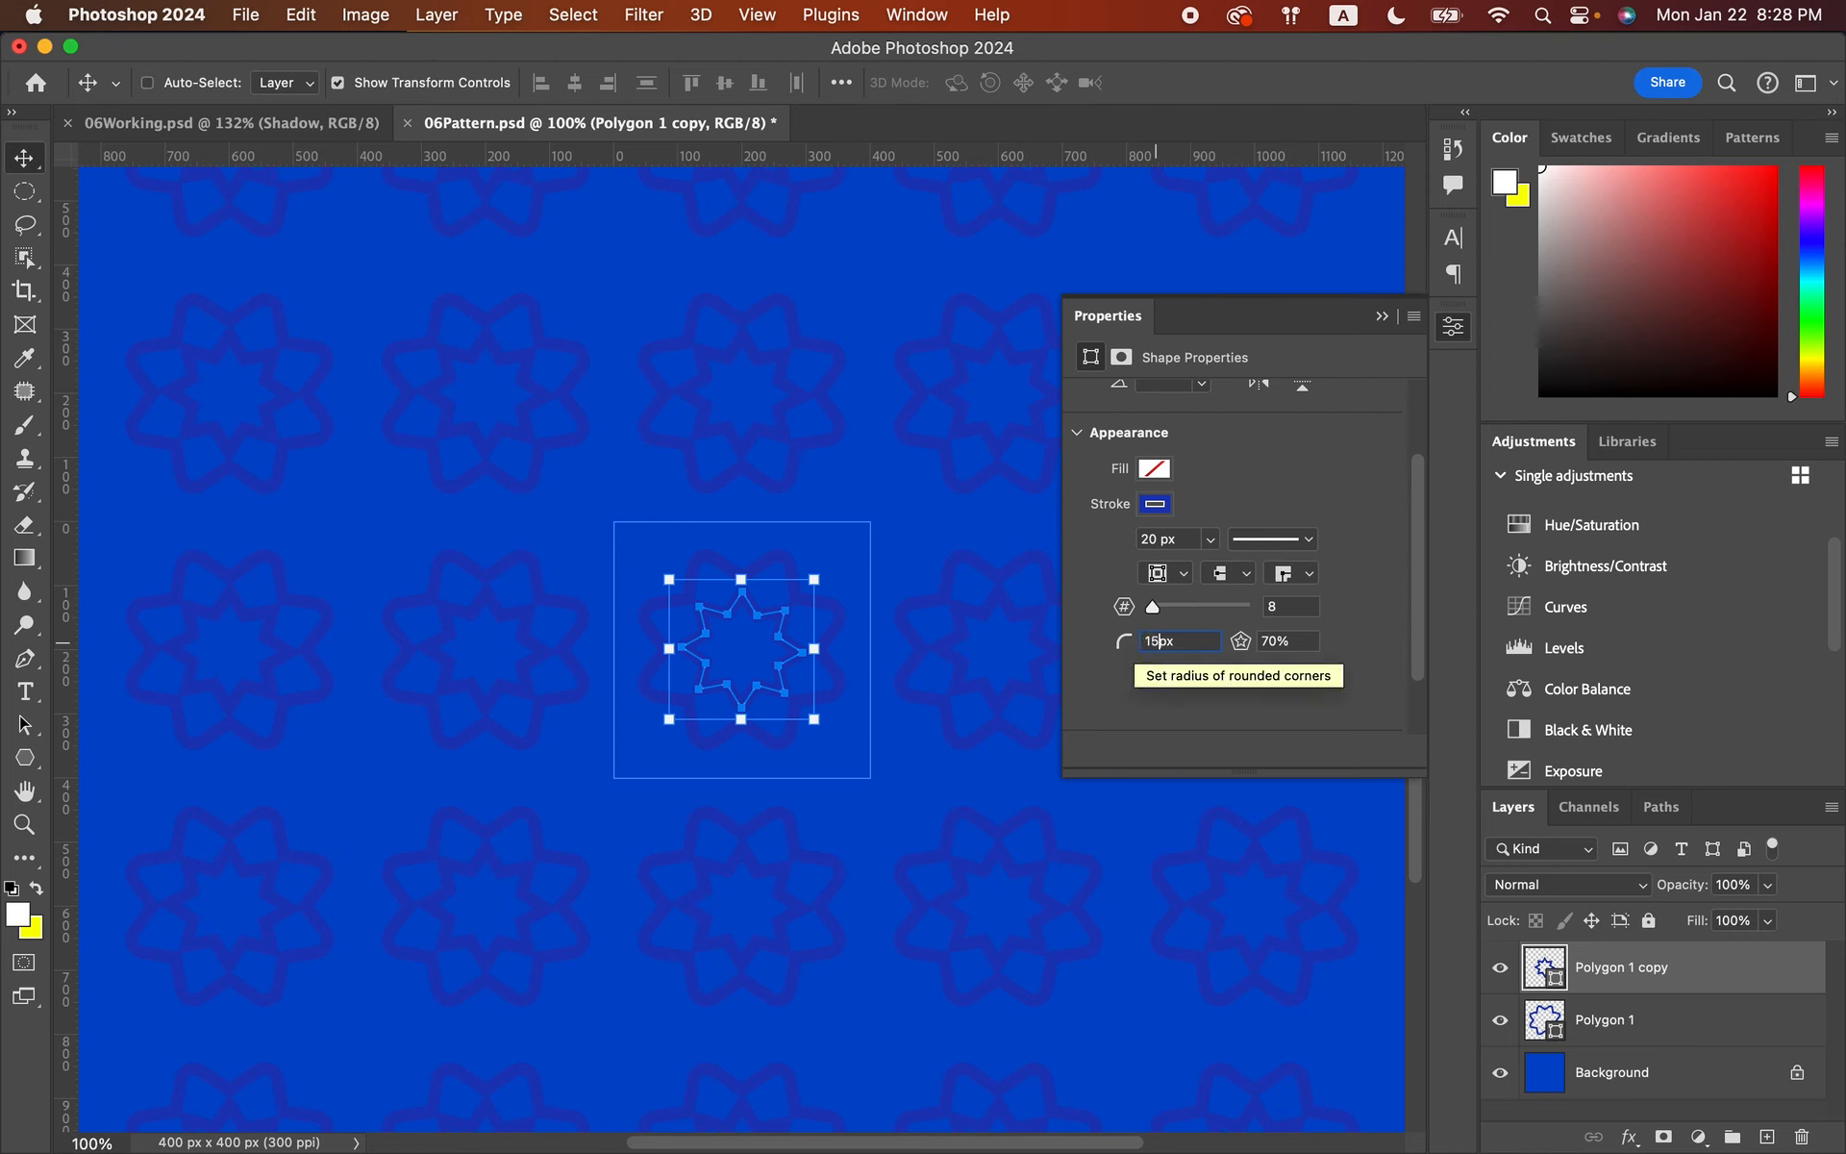
{"action": "key", "text": "Return"}
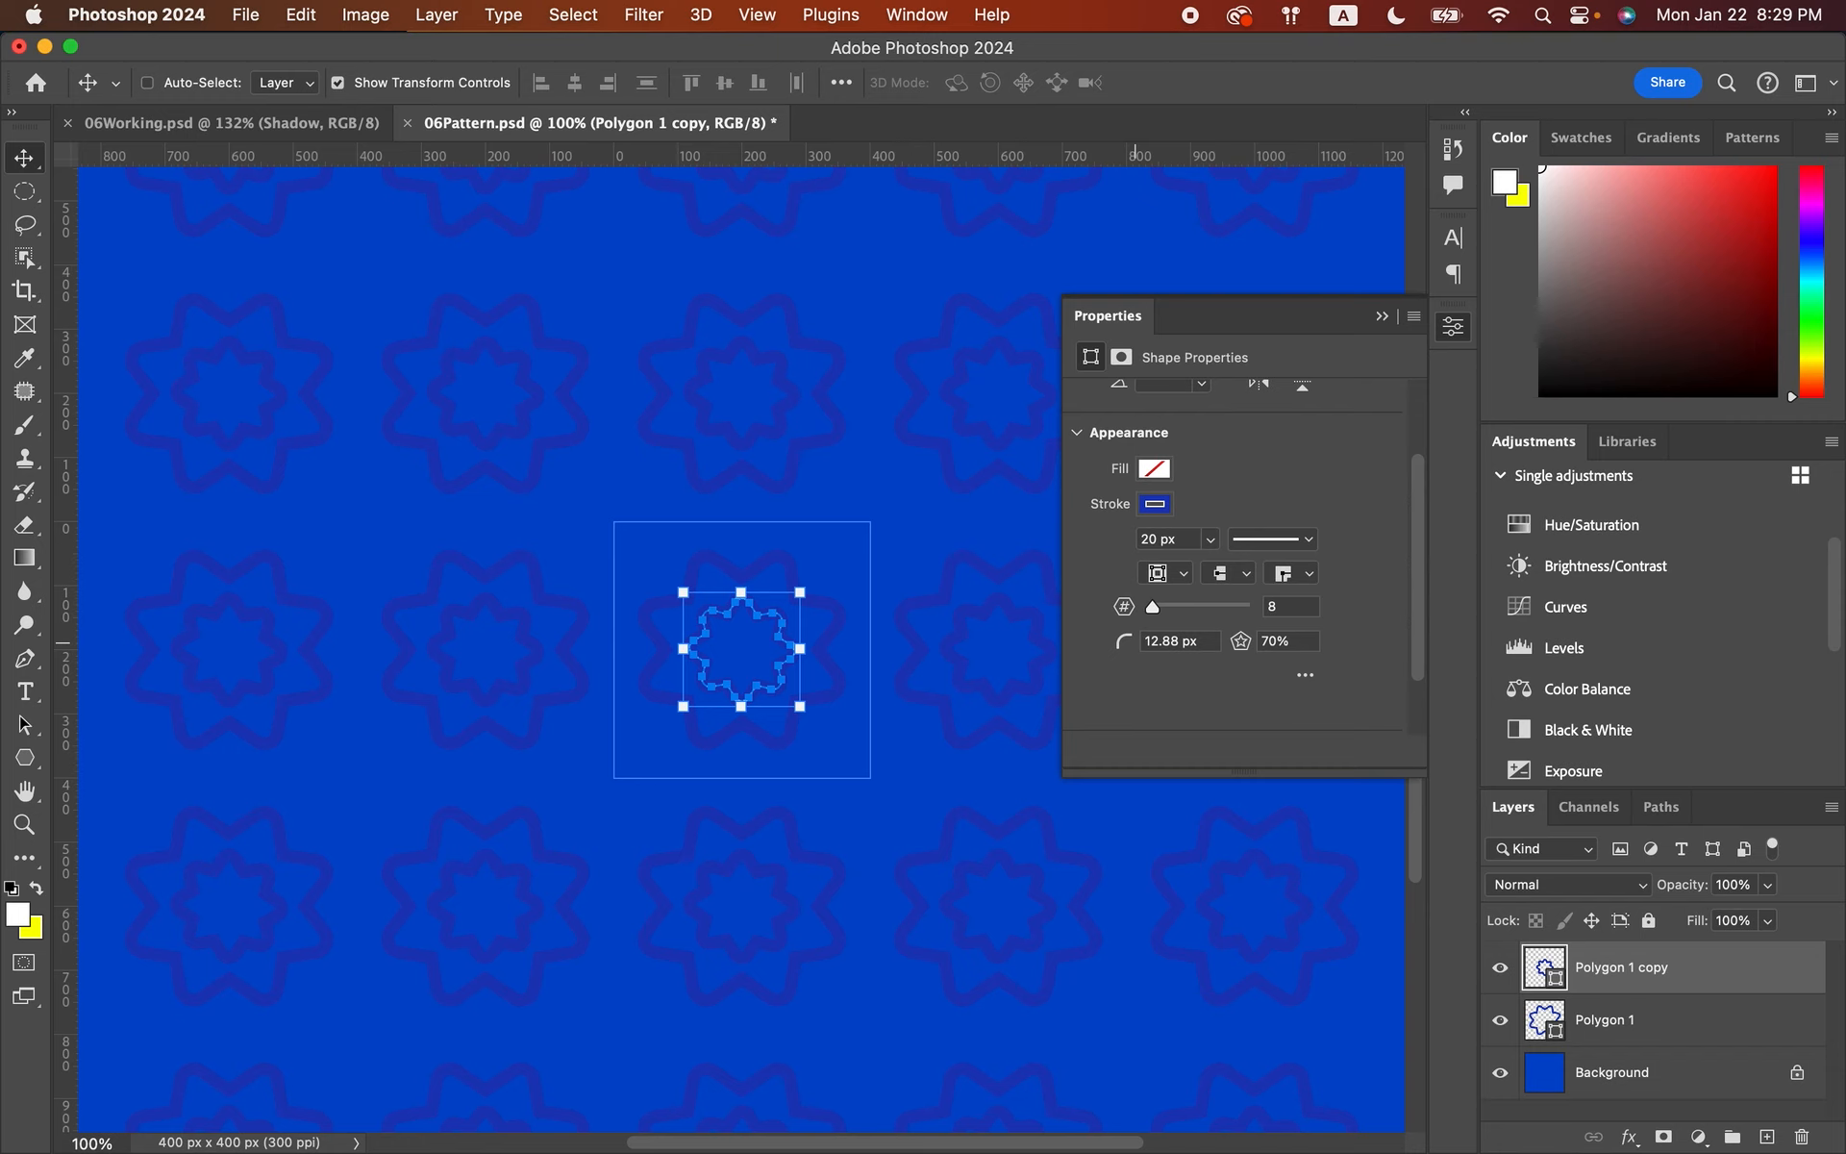
{"action": "left_click_drag", "start_coordinate": [1125, 641], "coordinate": [1106, 642]}
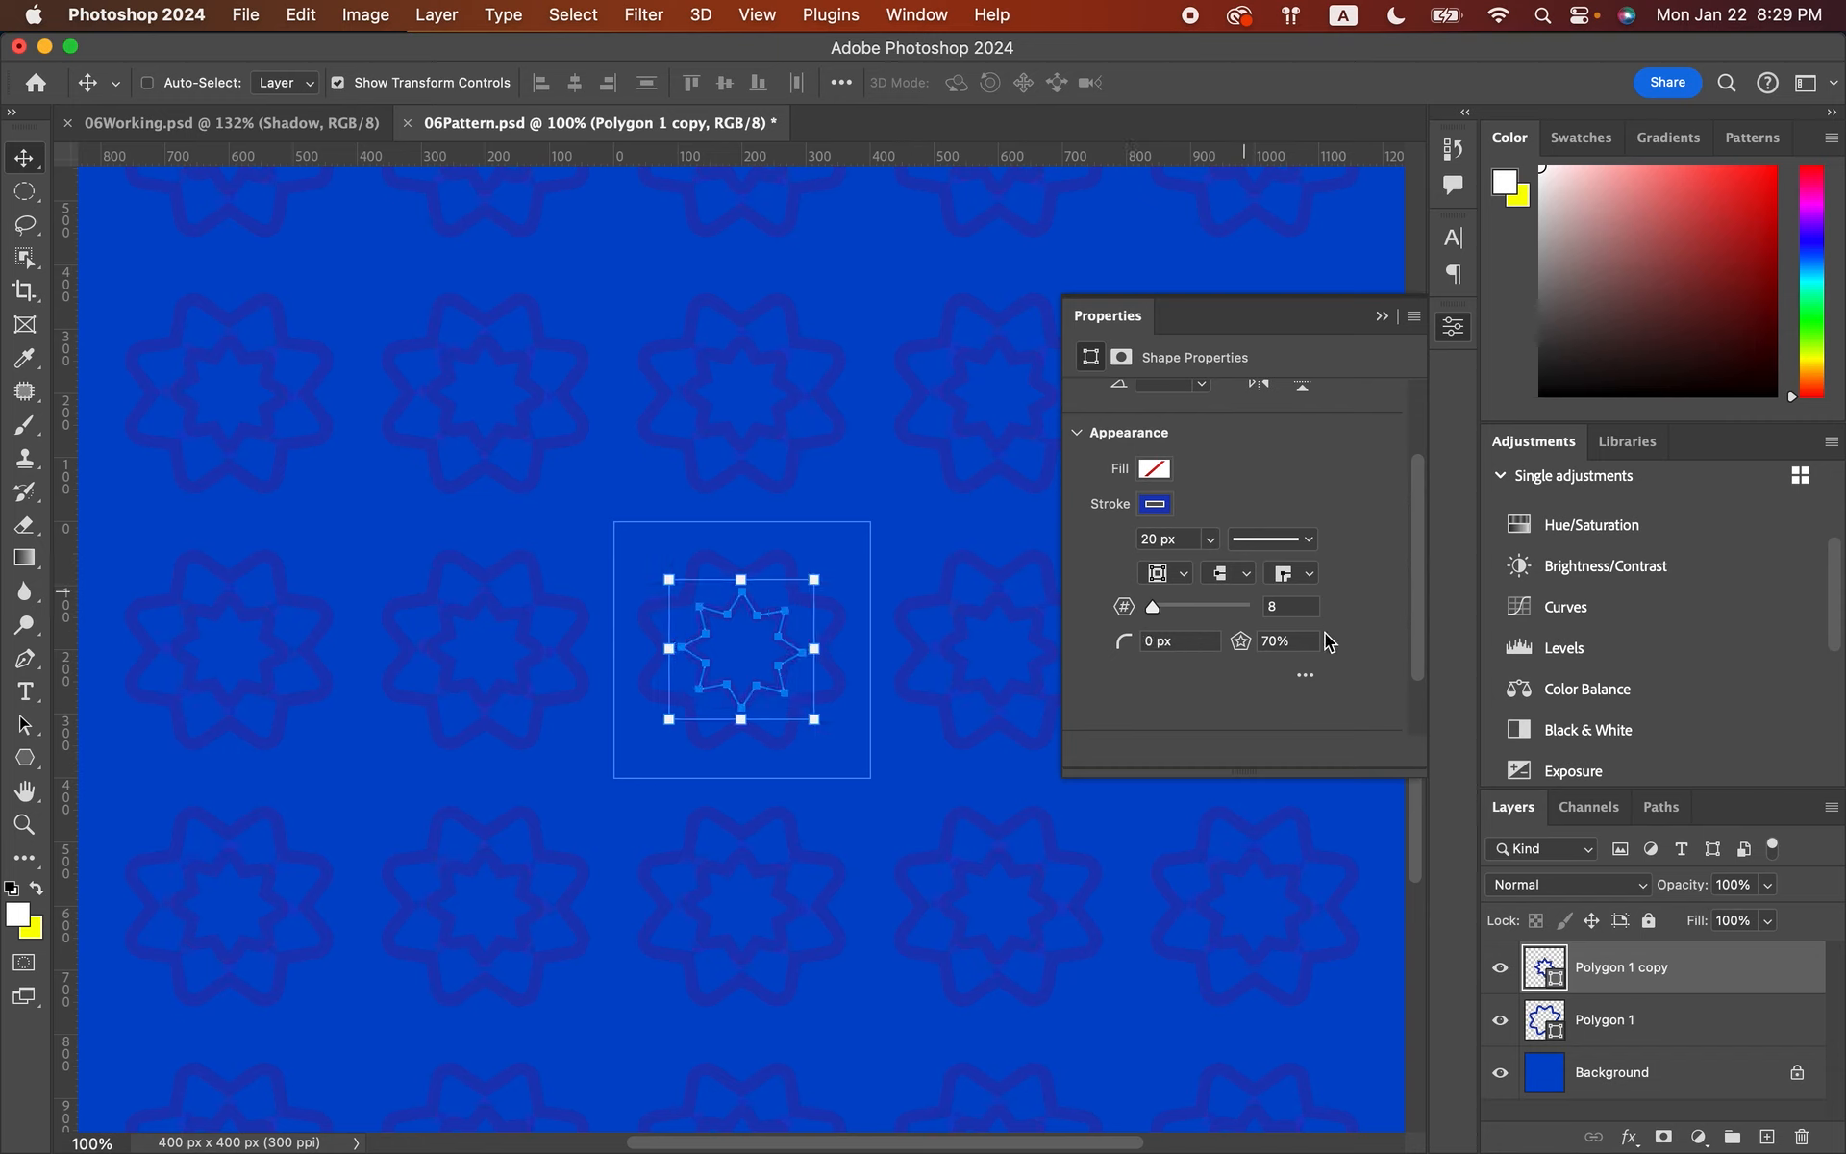
- Give the inner star on Polygon 1 copy 15 points and a 15 px stroke, and collapse its shape properties
{"action": "scroll", "coordinate": [1216, 612], "scroll_direction": "down", "scroll_amount": 1}
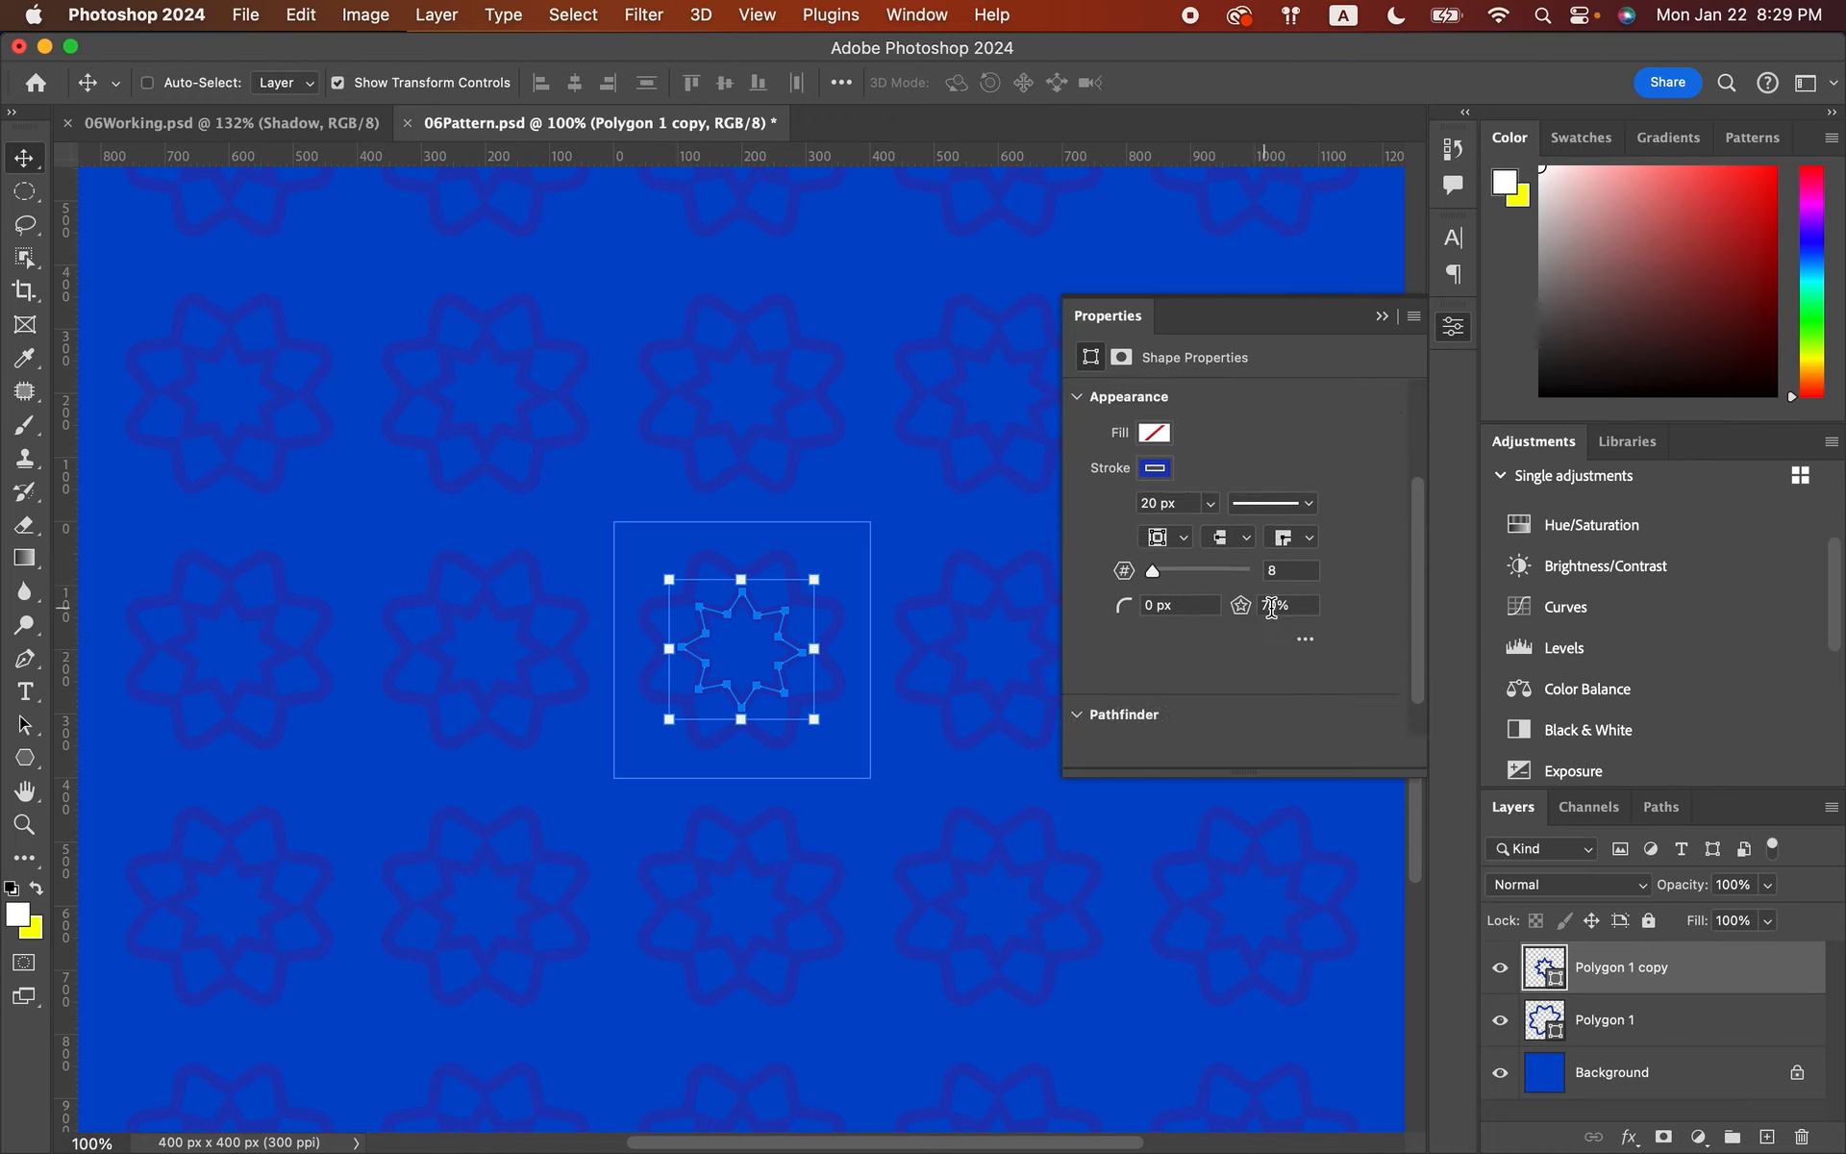
{"action": "left_click", "coordinate": [1281, 571]}
{"action": "type", "text": "15"}
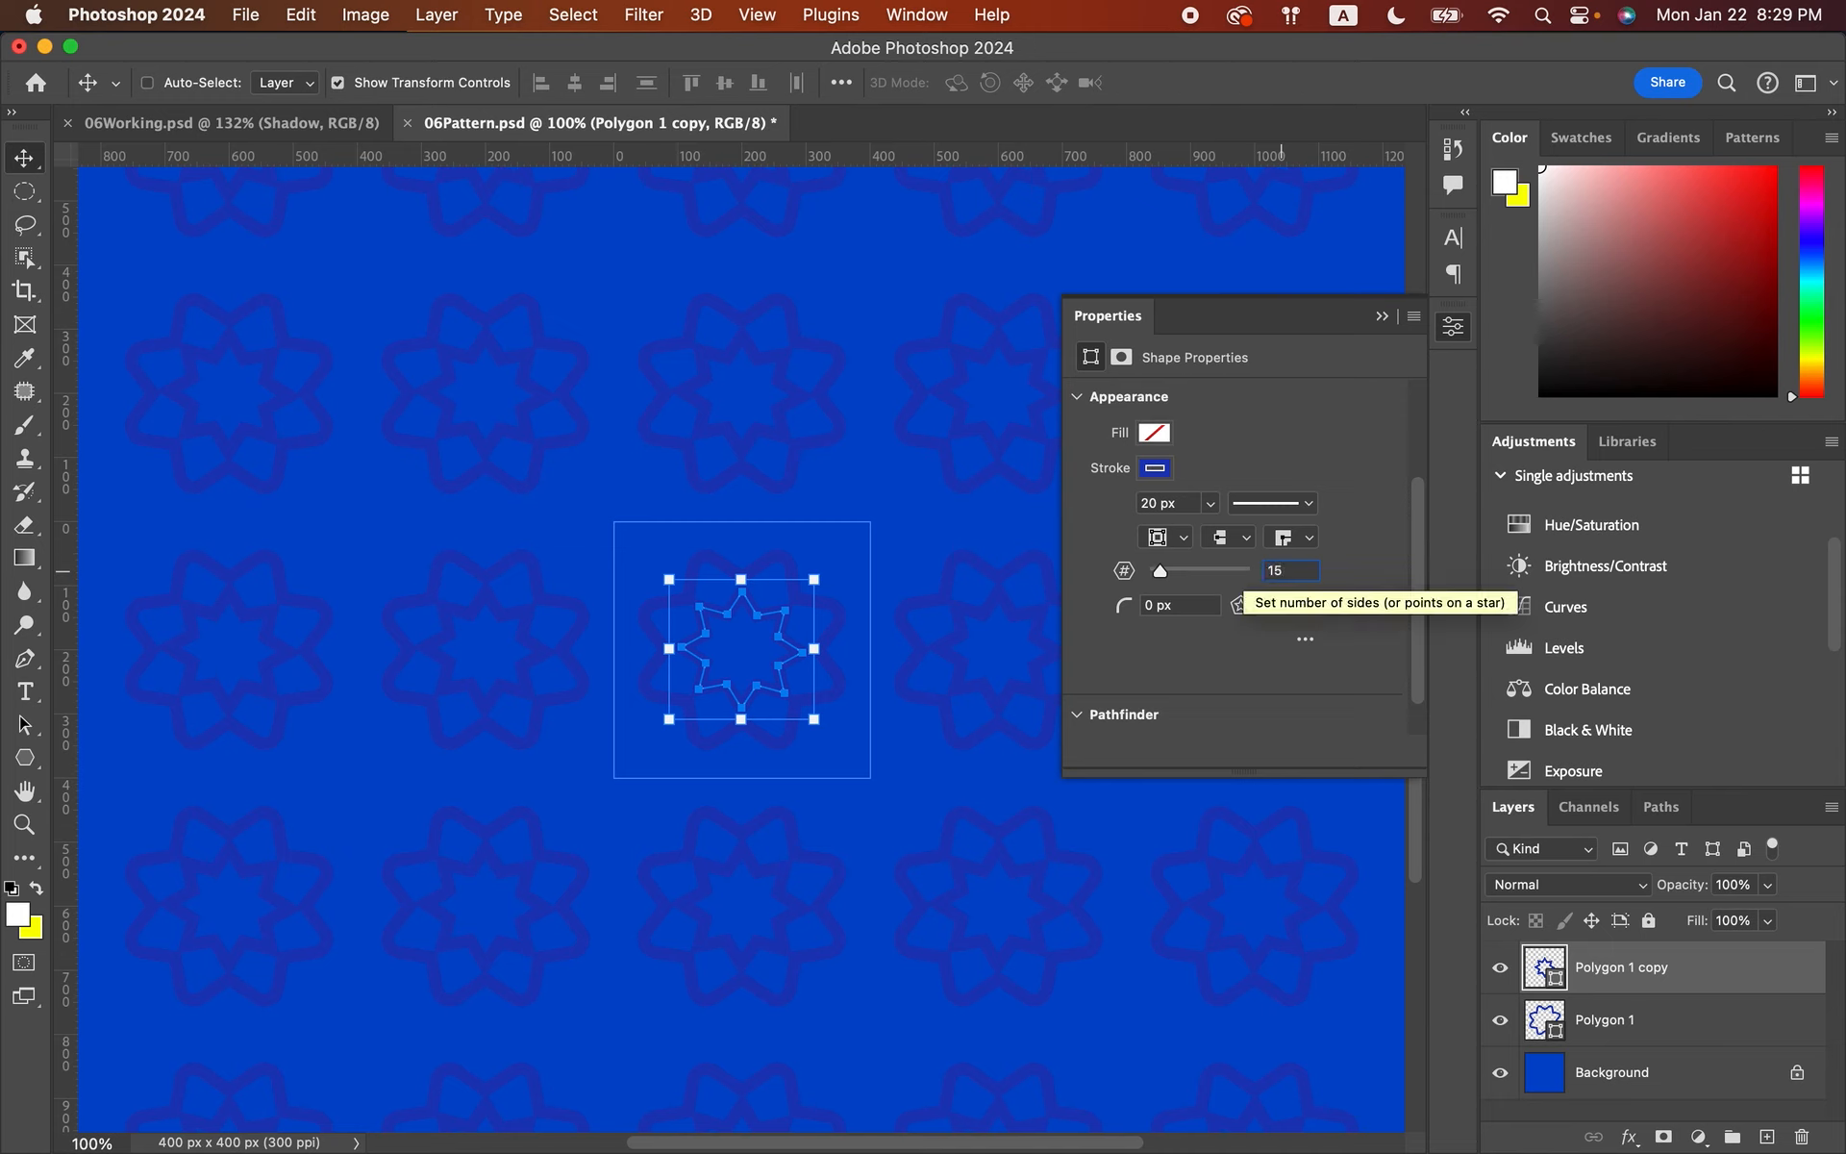
{"action": "key", "text": "Return"}
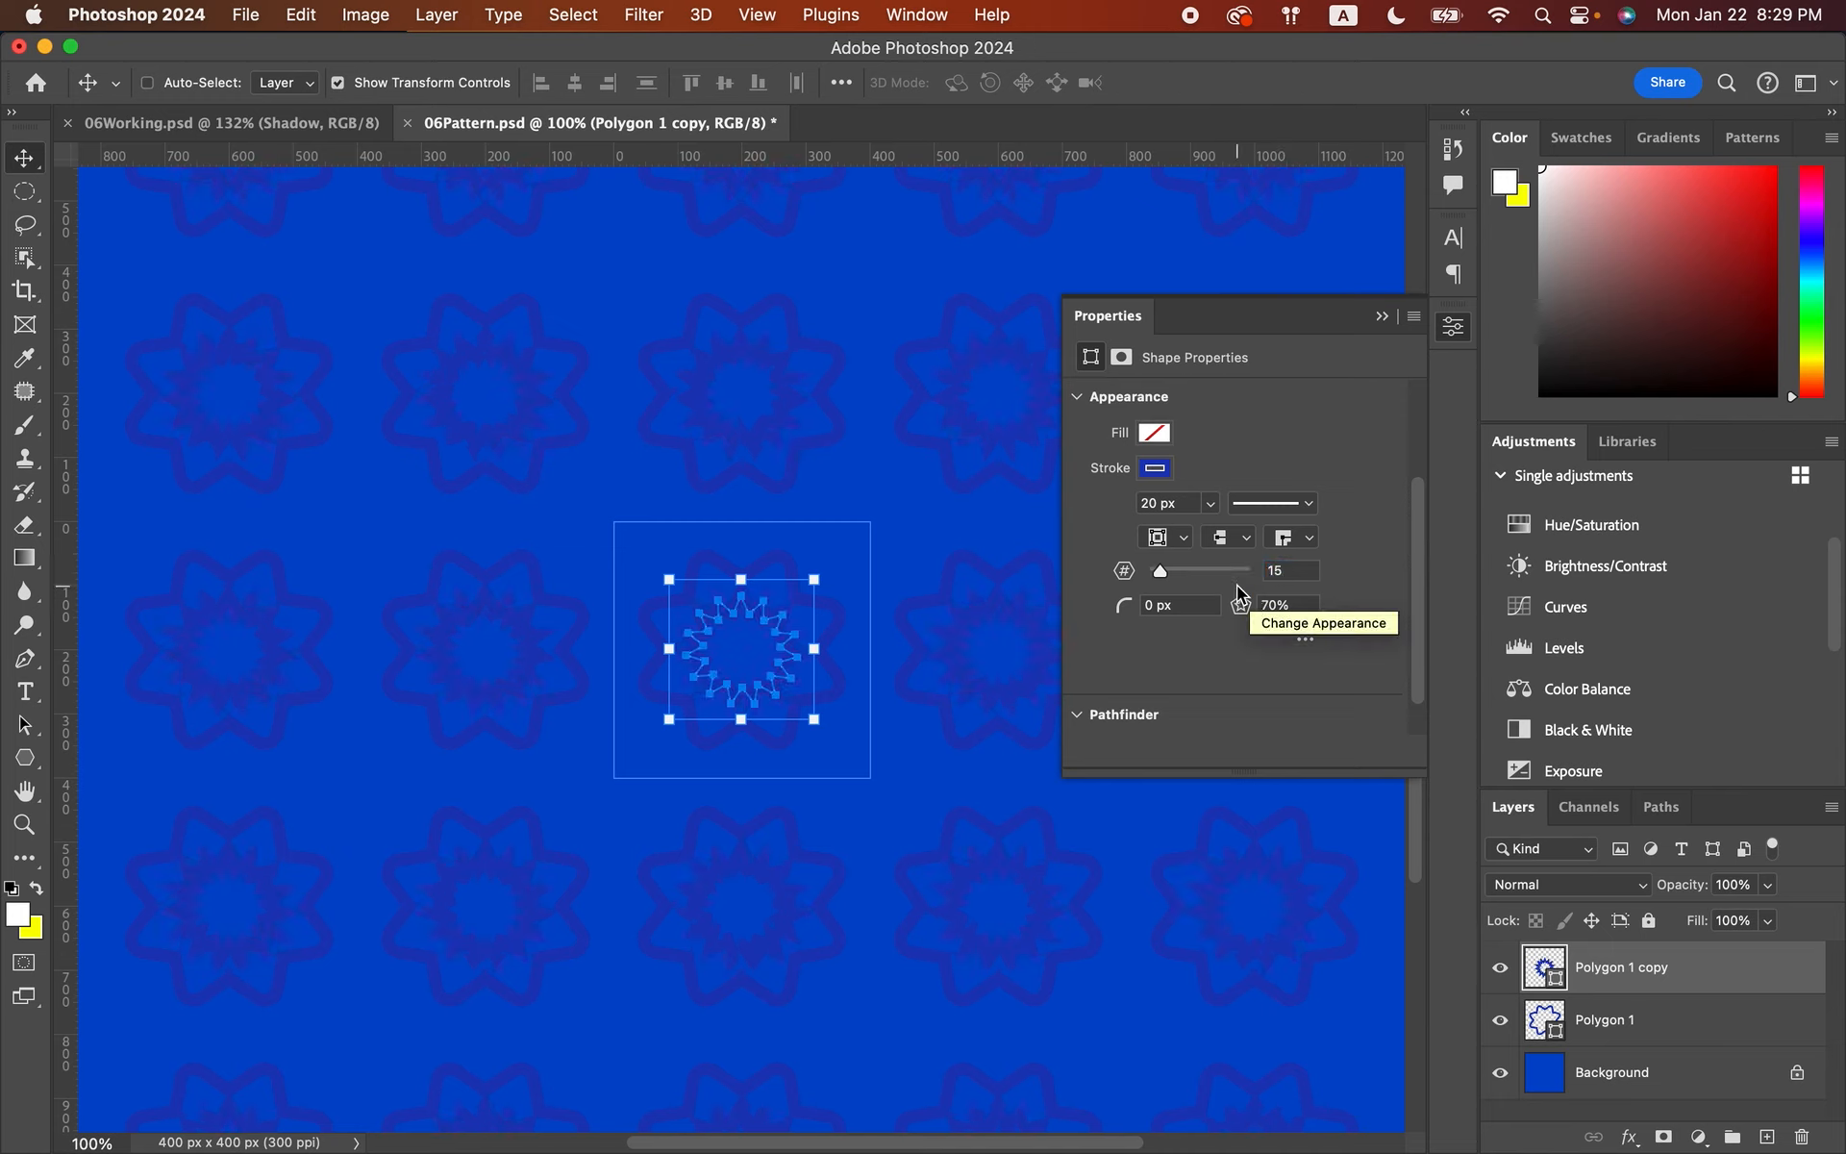
{"action": "double_click", "coordinate": [1156, 503]}
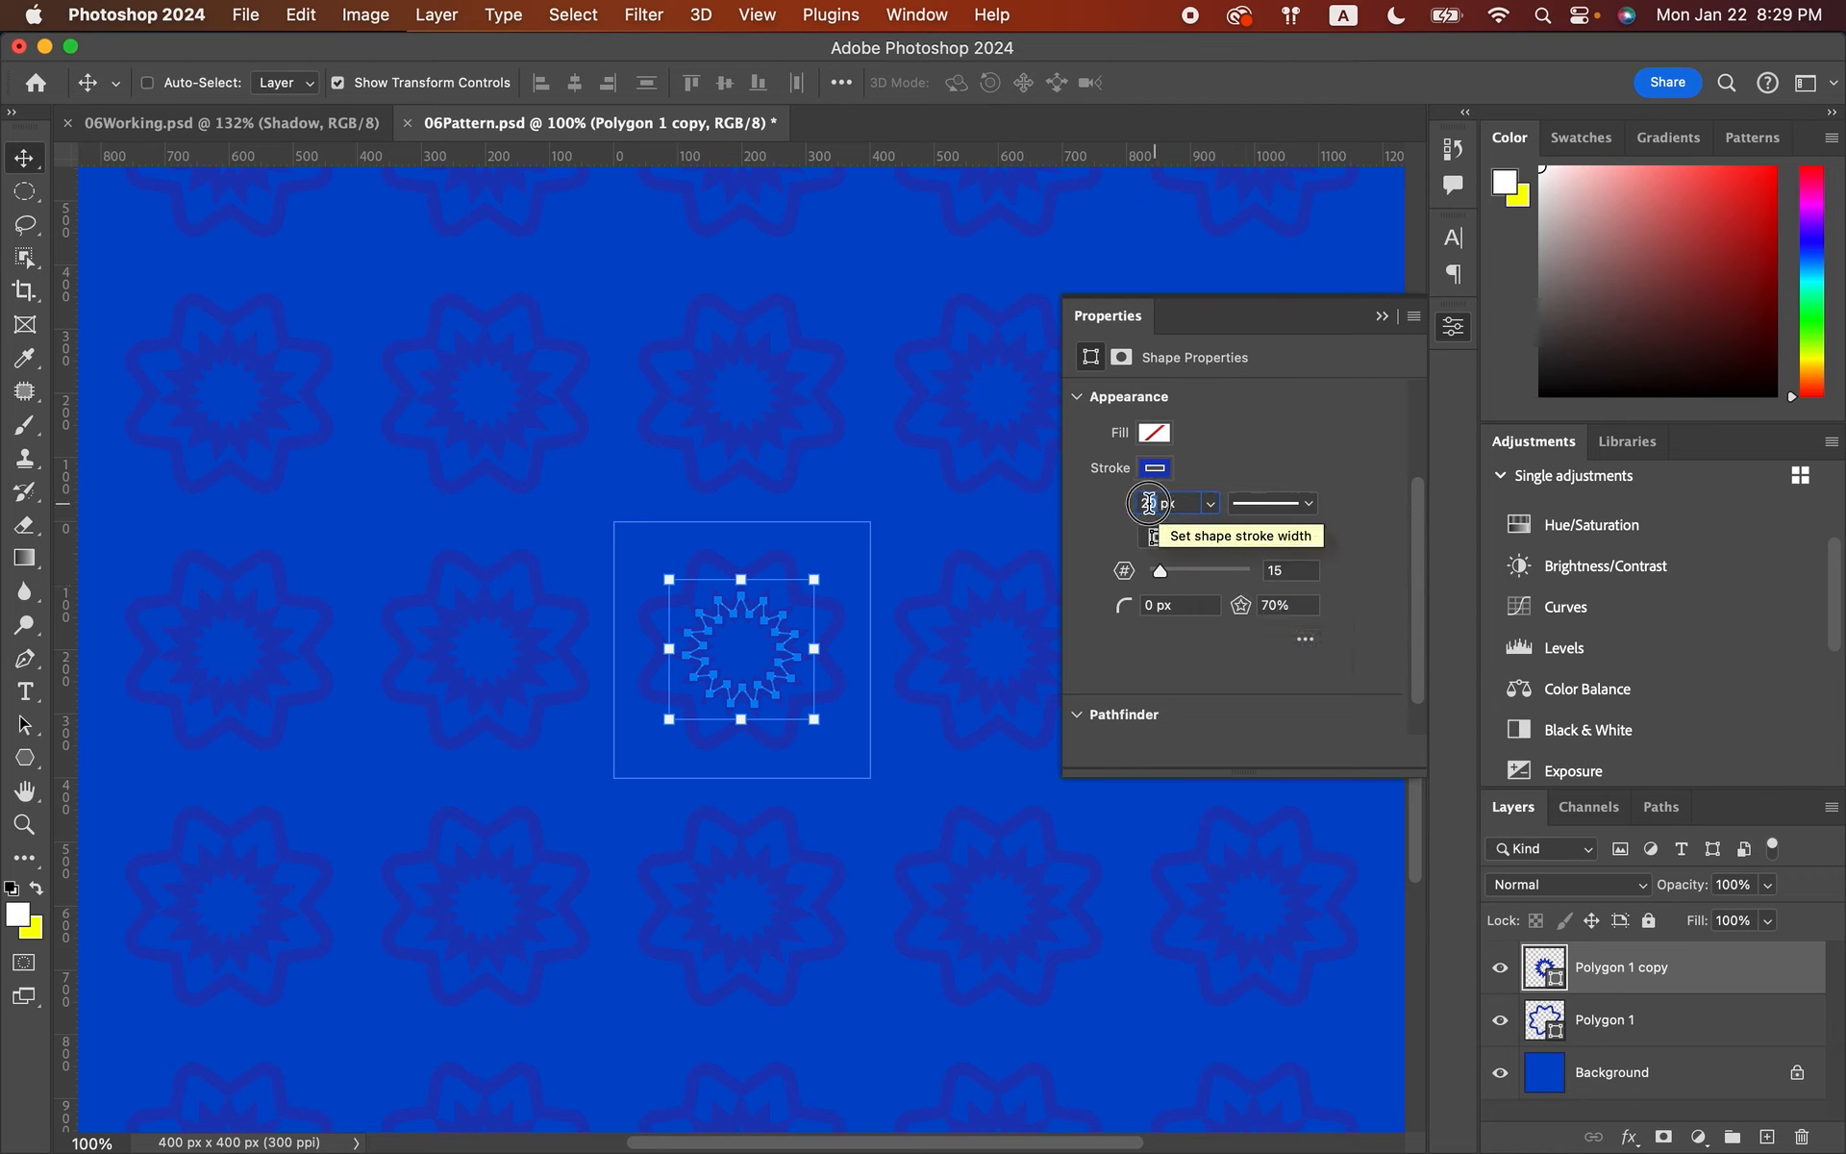
{"action": "type", "text": "15"}
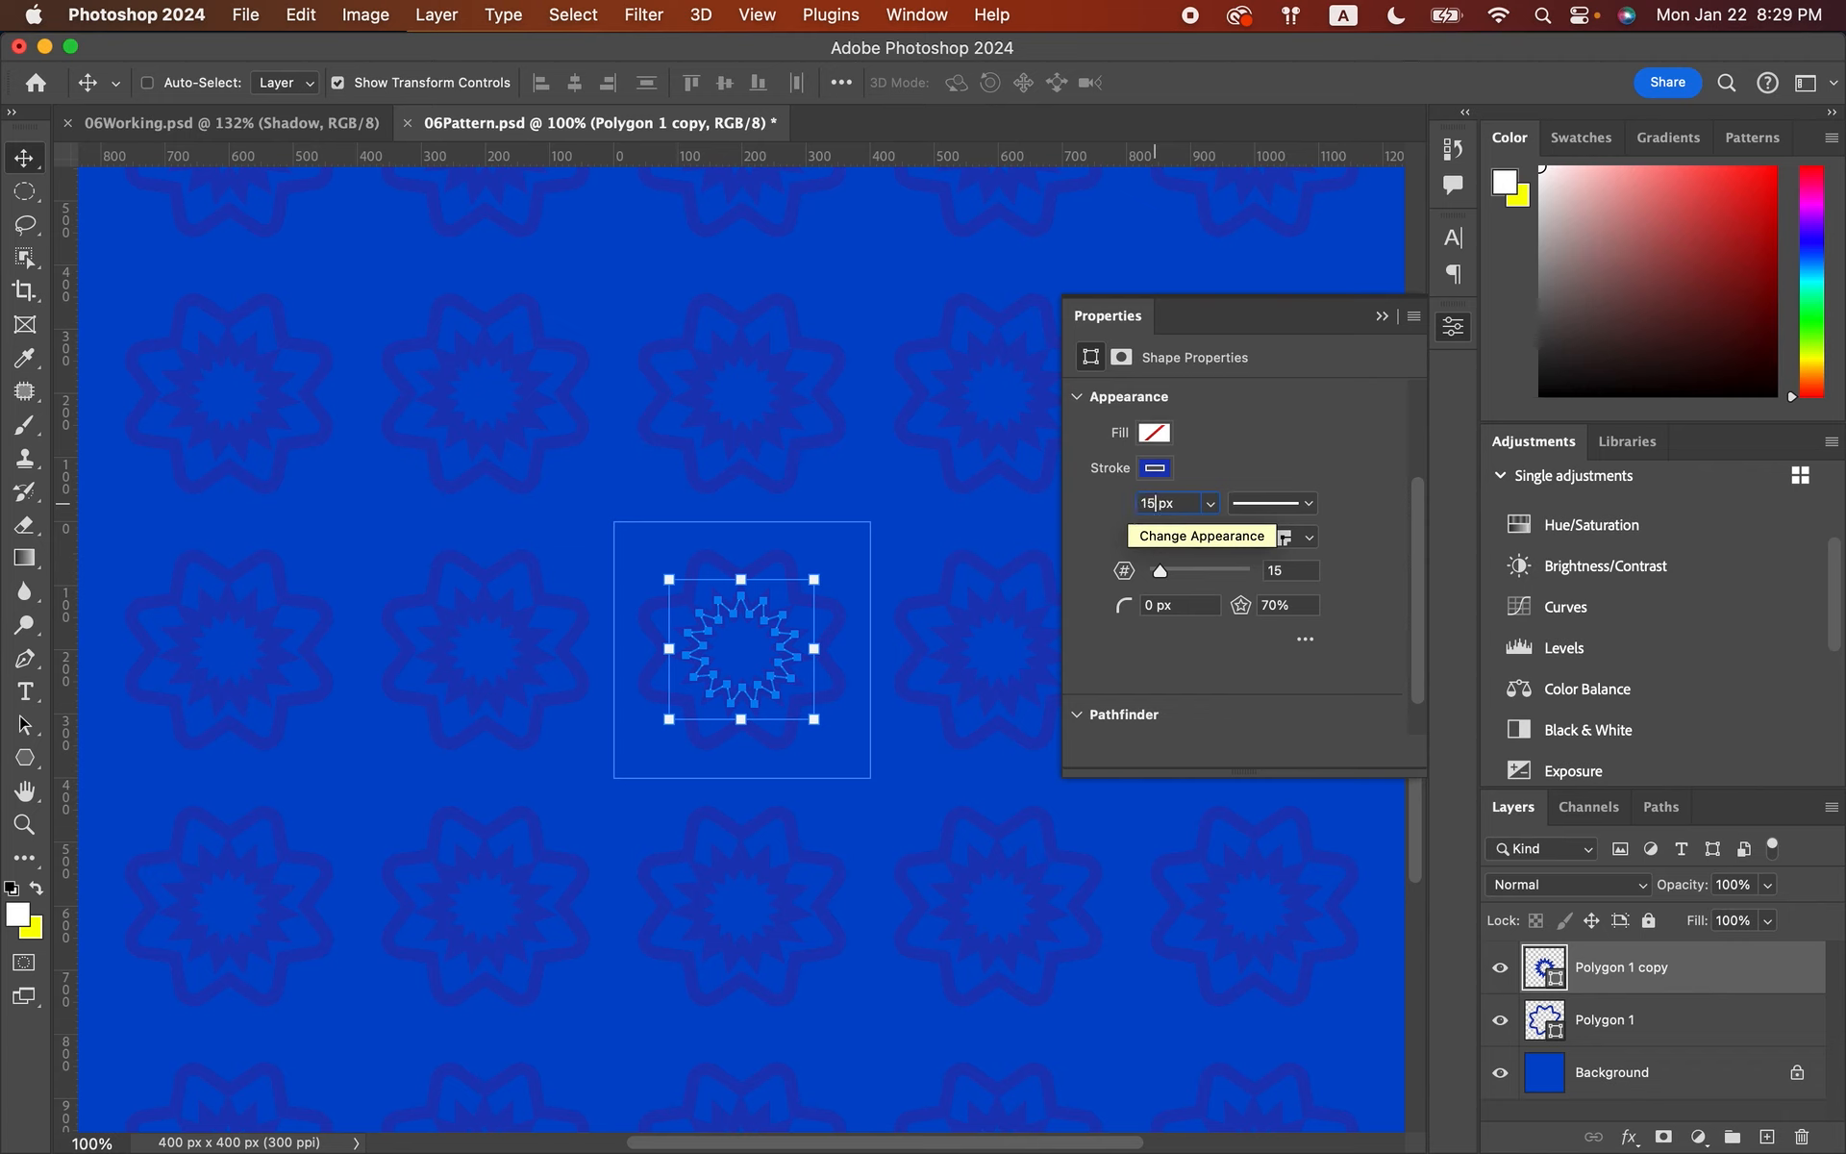
{"action": "key", "text": "Return"}
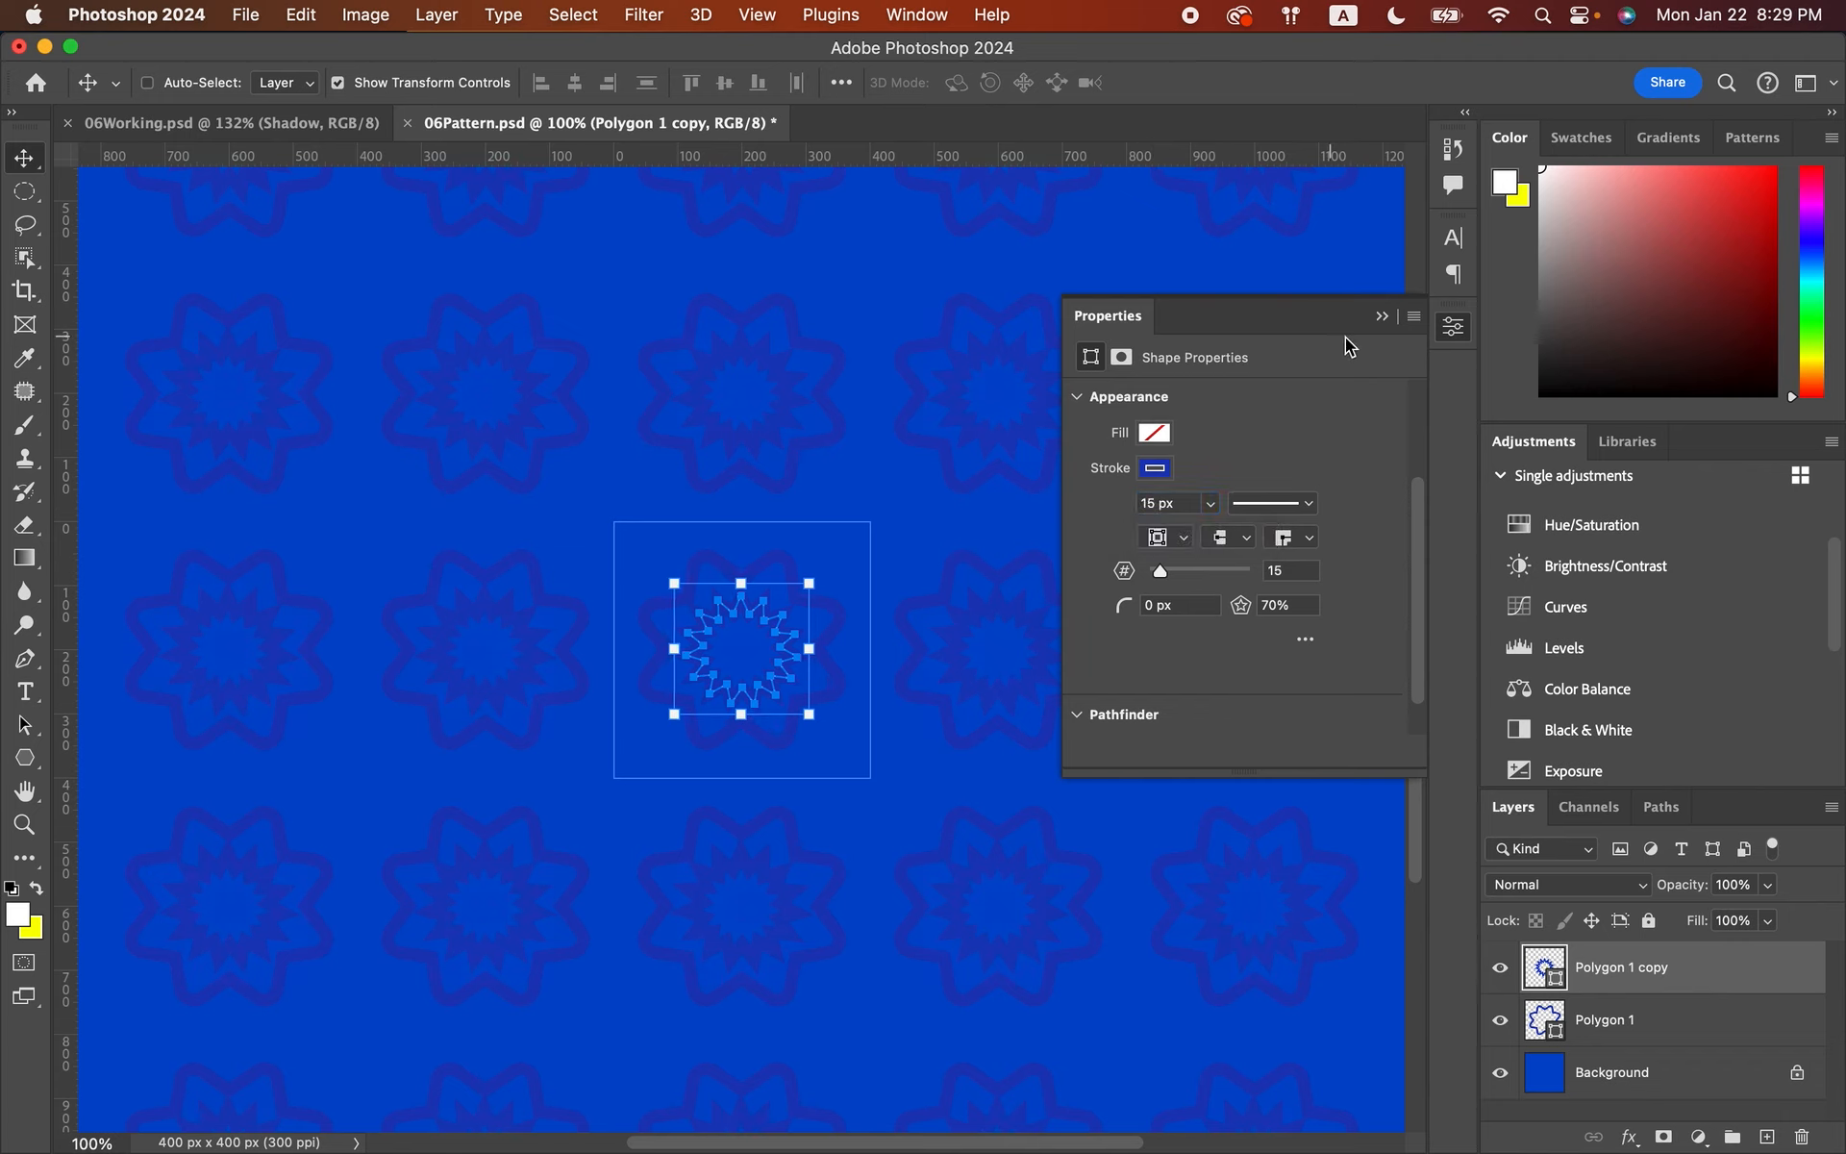
{"action": "left_click", "coordinate": [1382, 315]}
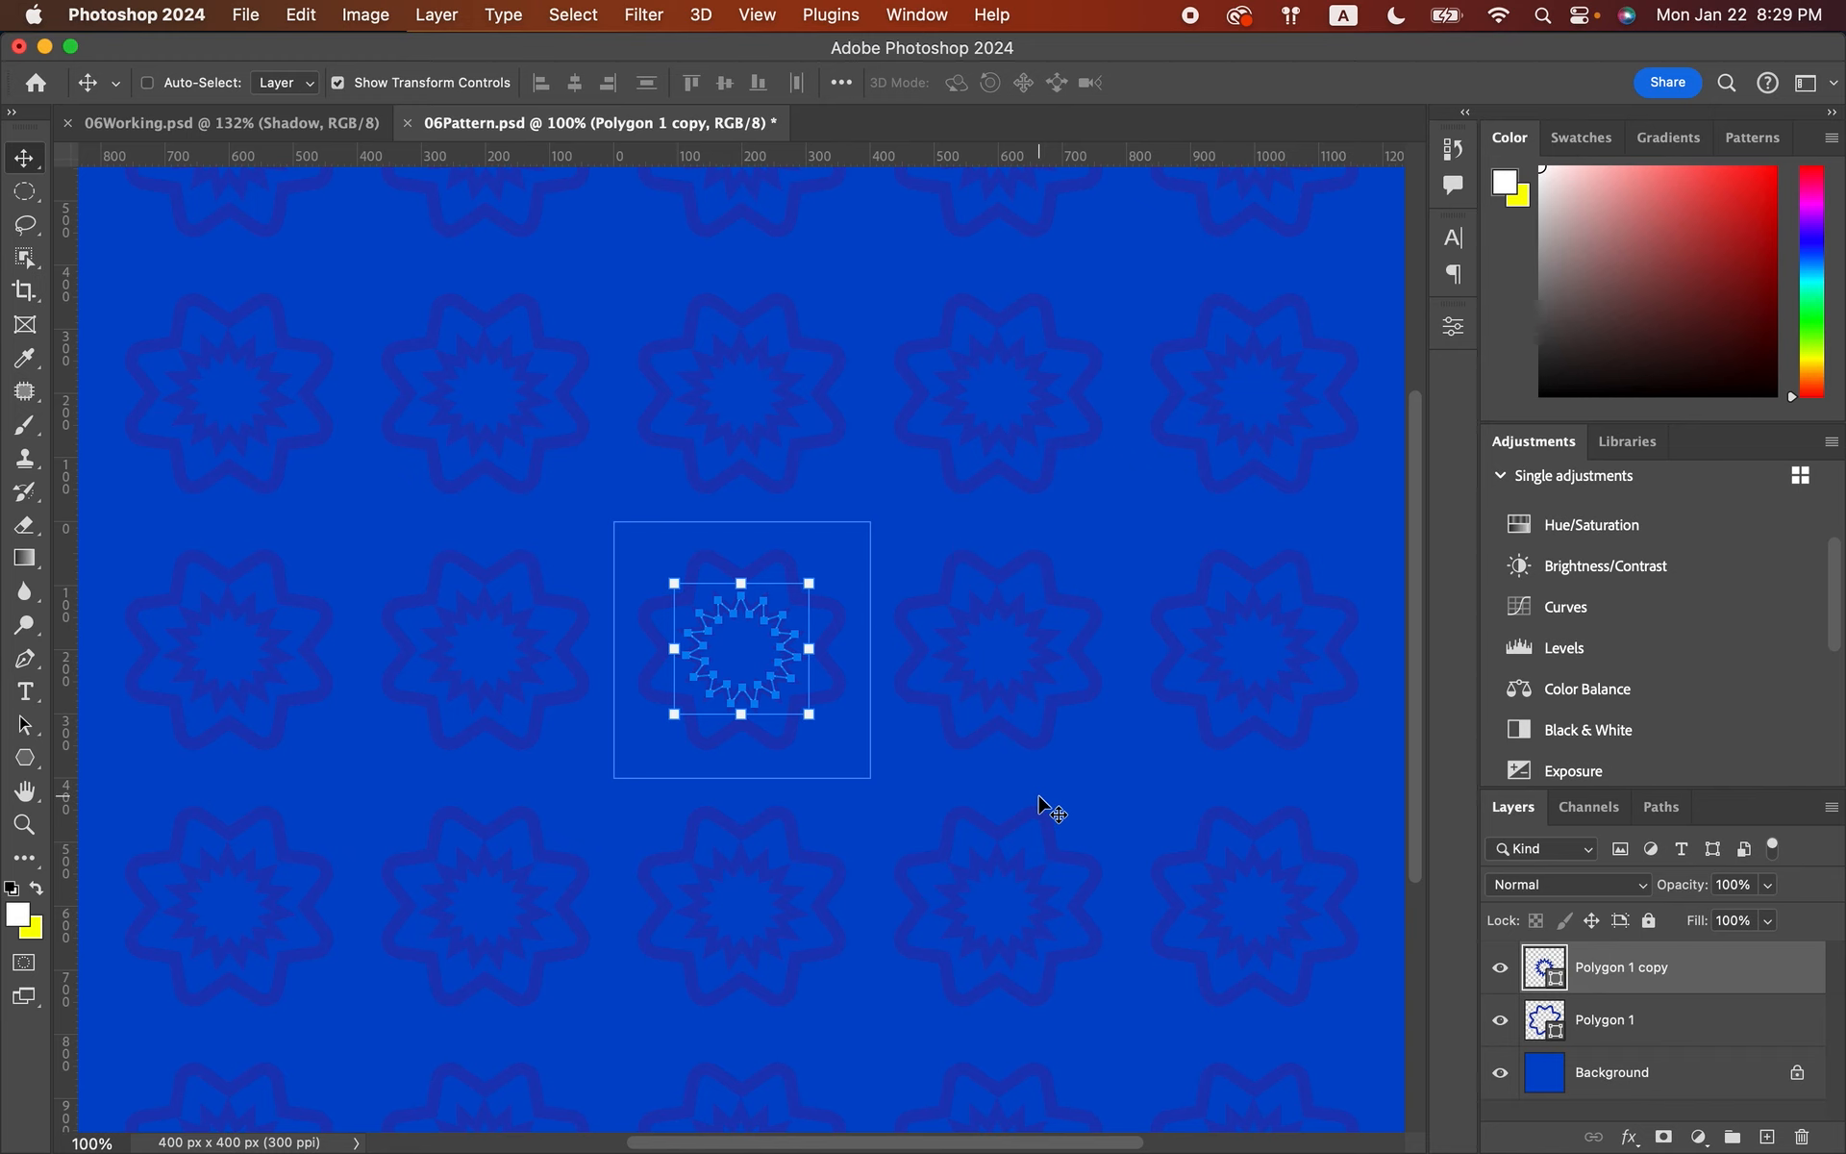
- Define the star artwork in 06Pattern.psd as a pattern named podcast
{"action": "left_click", "coordinate": [302, 15]}
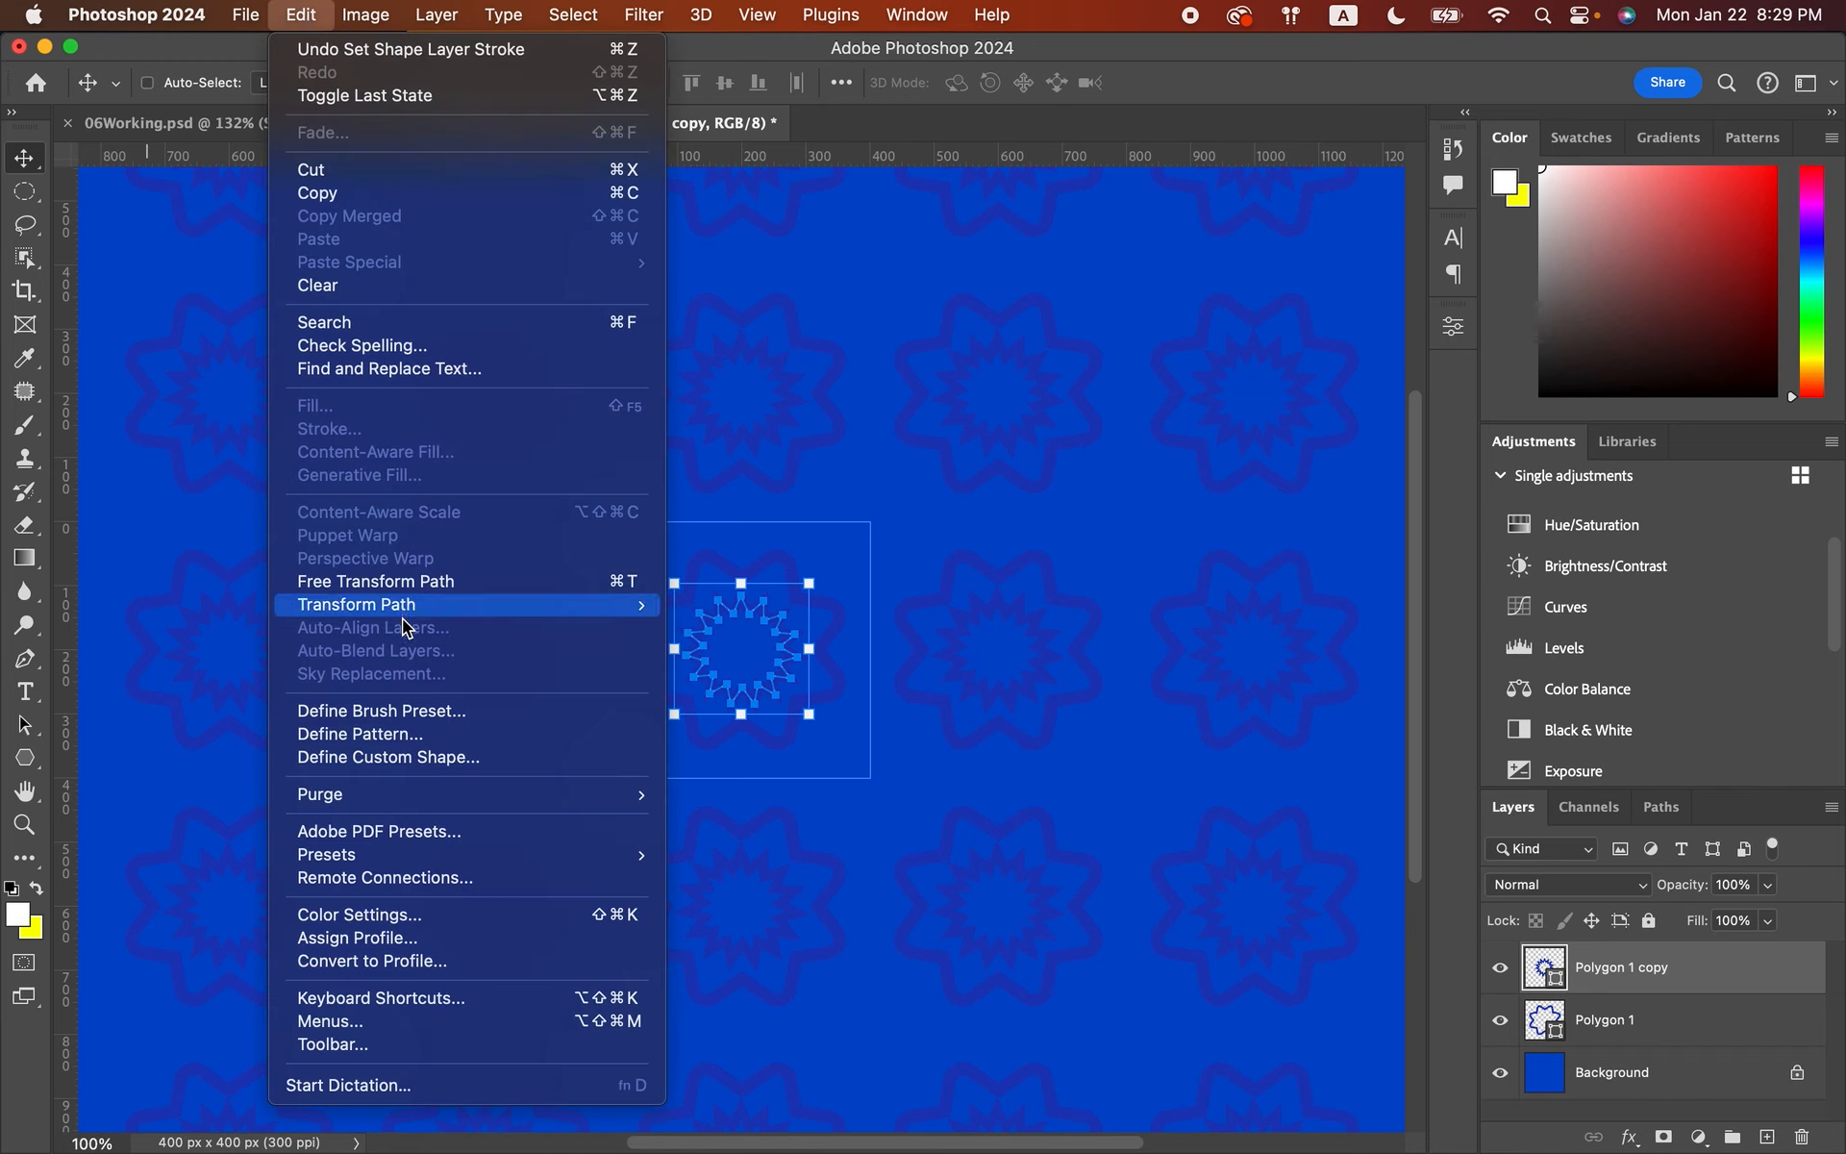
{"action": "left_click", "coordinate": [387, 735]}
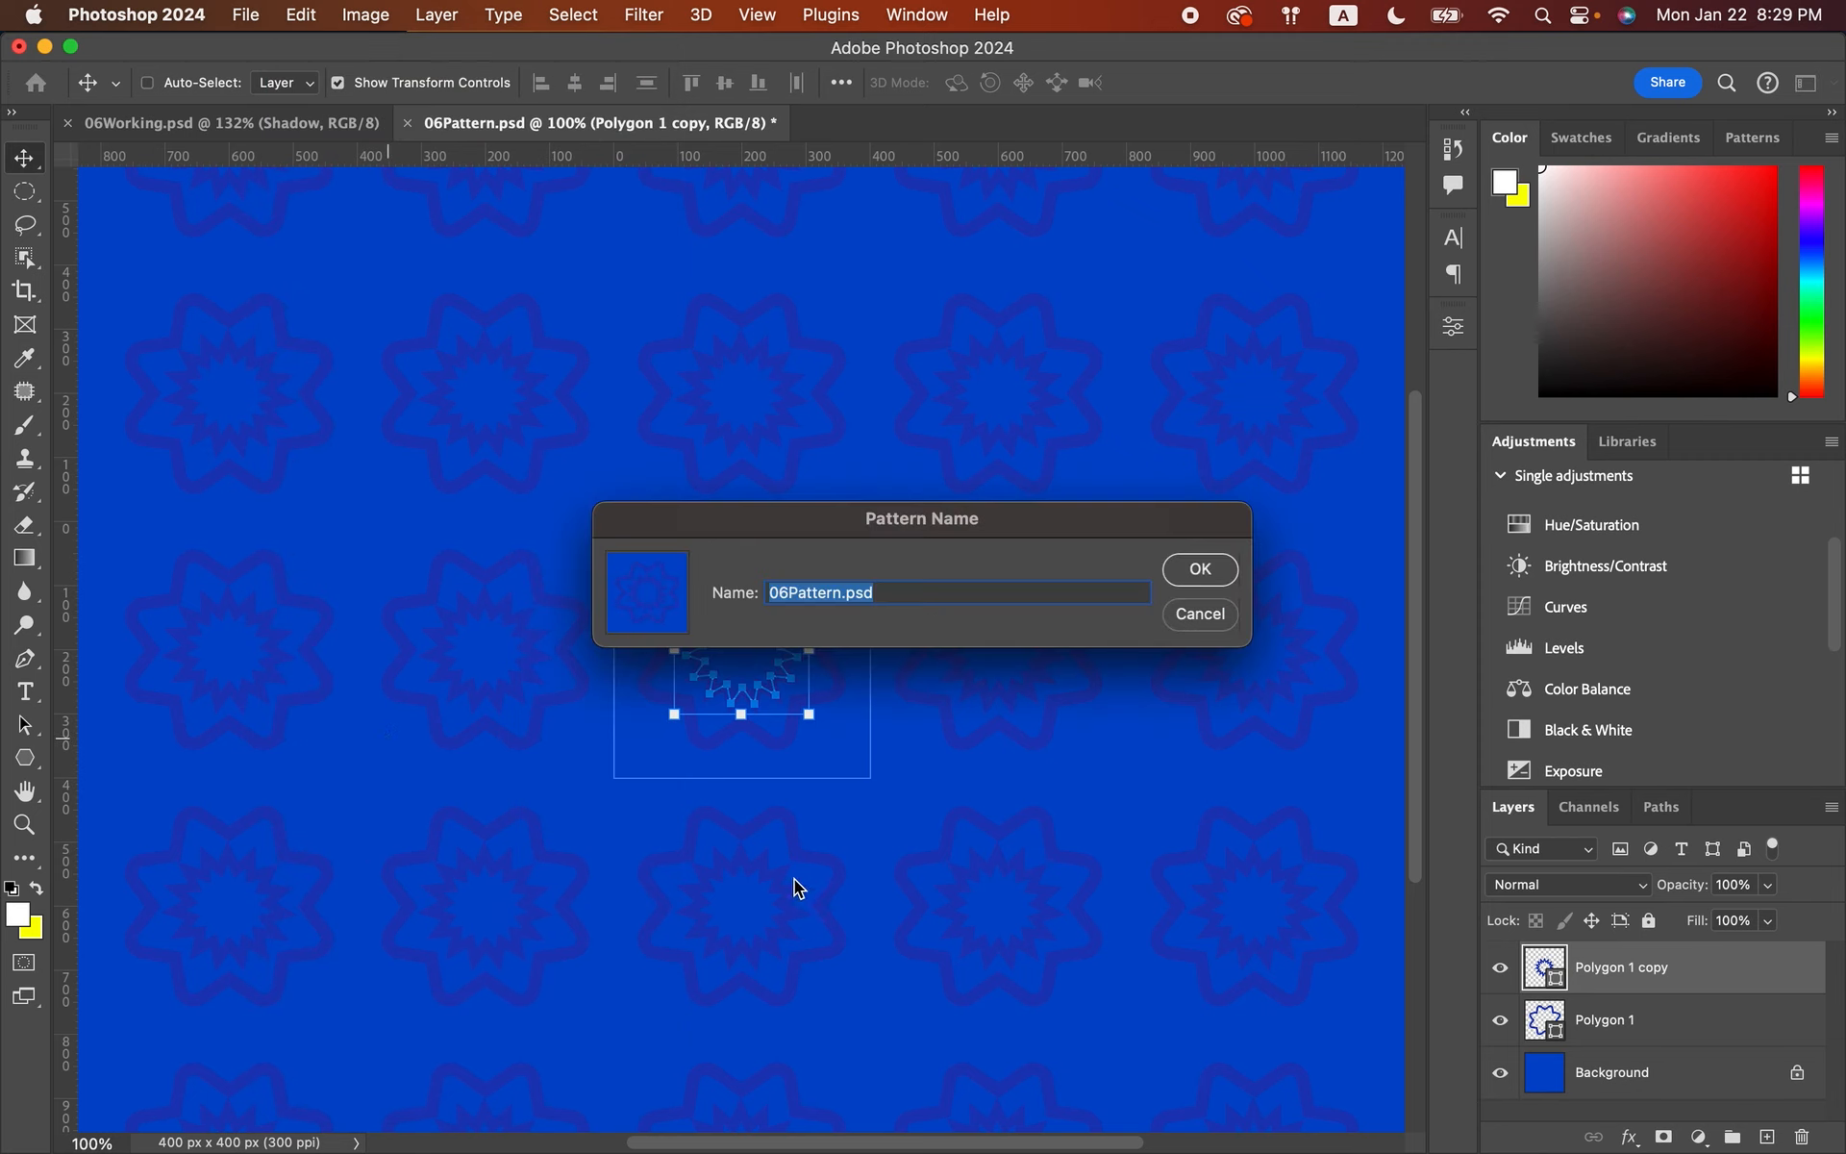
{"action": "type", "text": "podcast"}
{"action": "left_click", "coordinate": [1198, 573]}
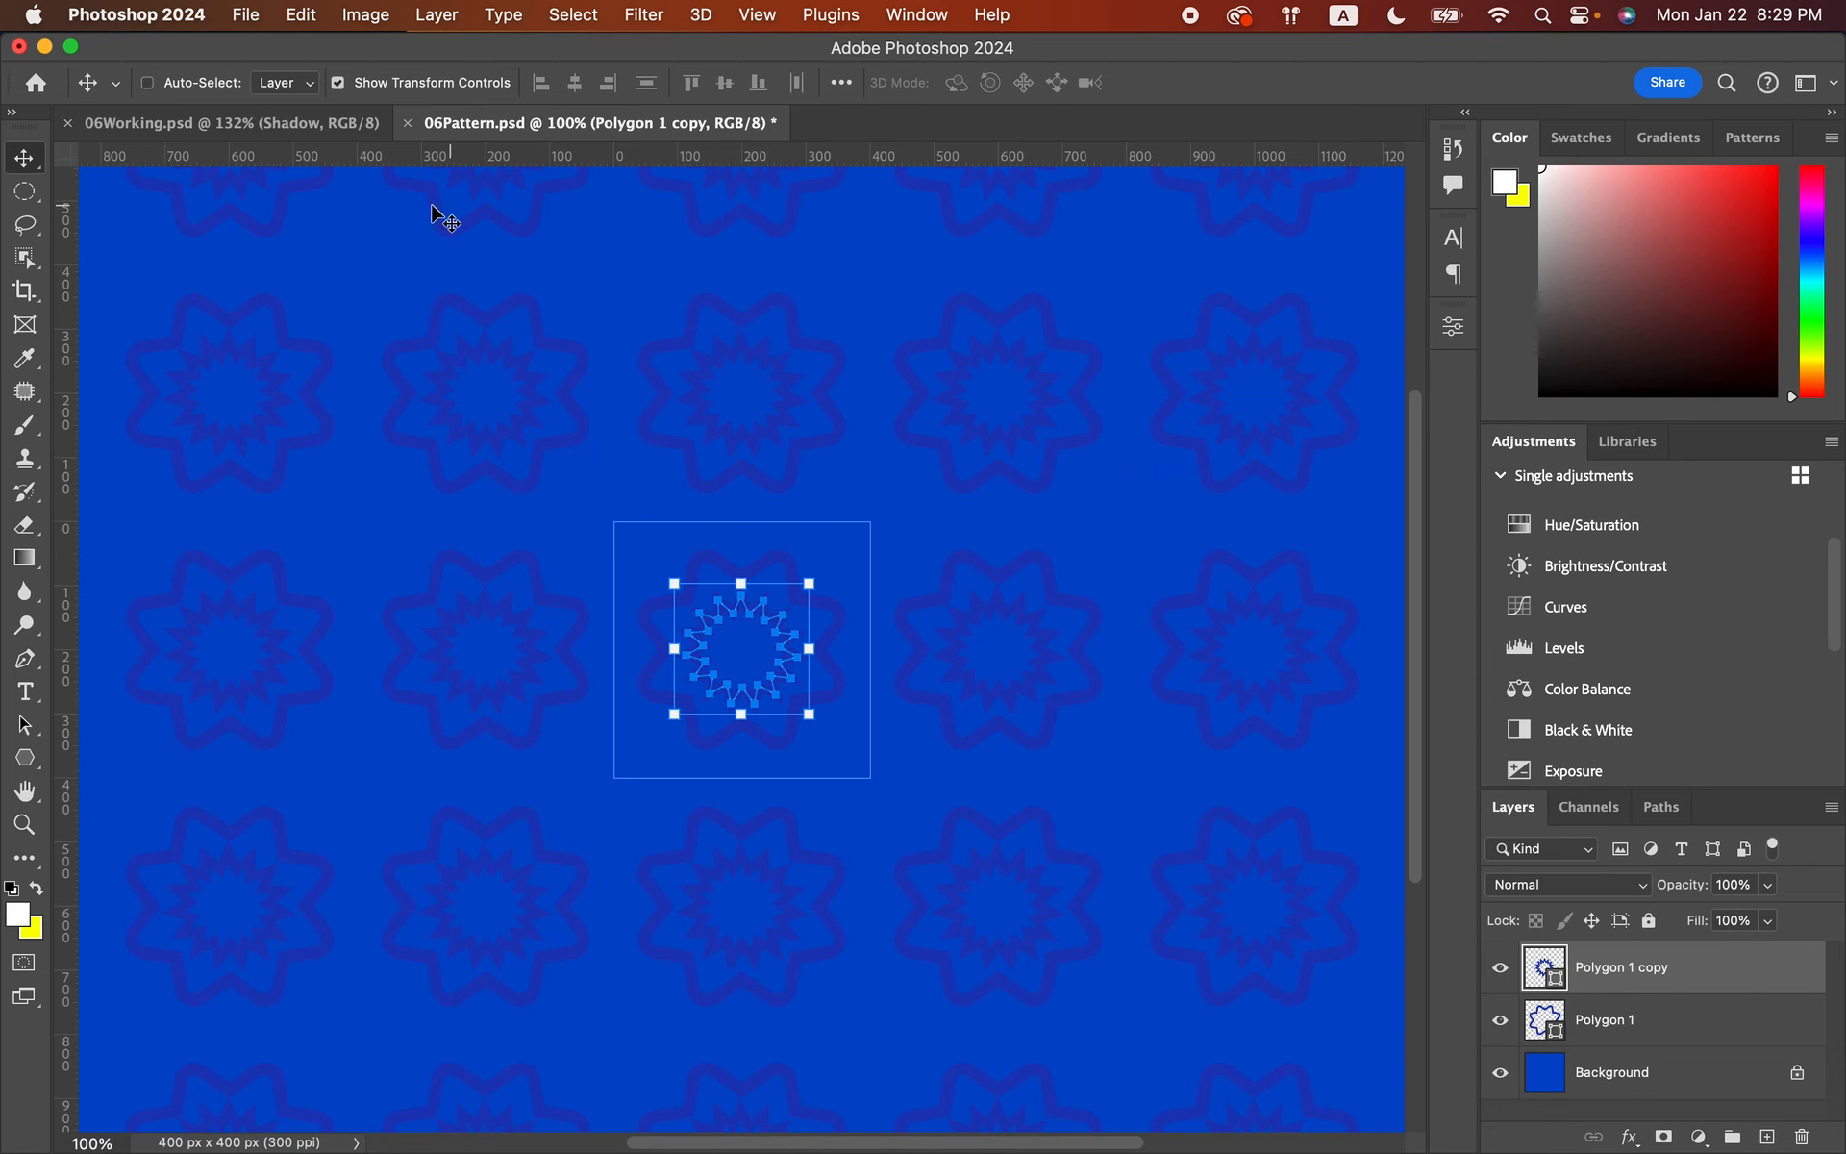
- Switch to 06Working.psd, select the Episode Background layer and make it visible
{"action": "left_click", "coordinate": [308, 131]}
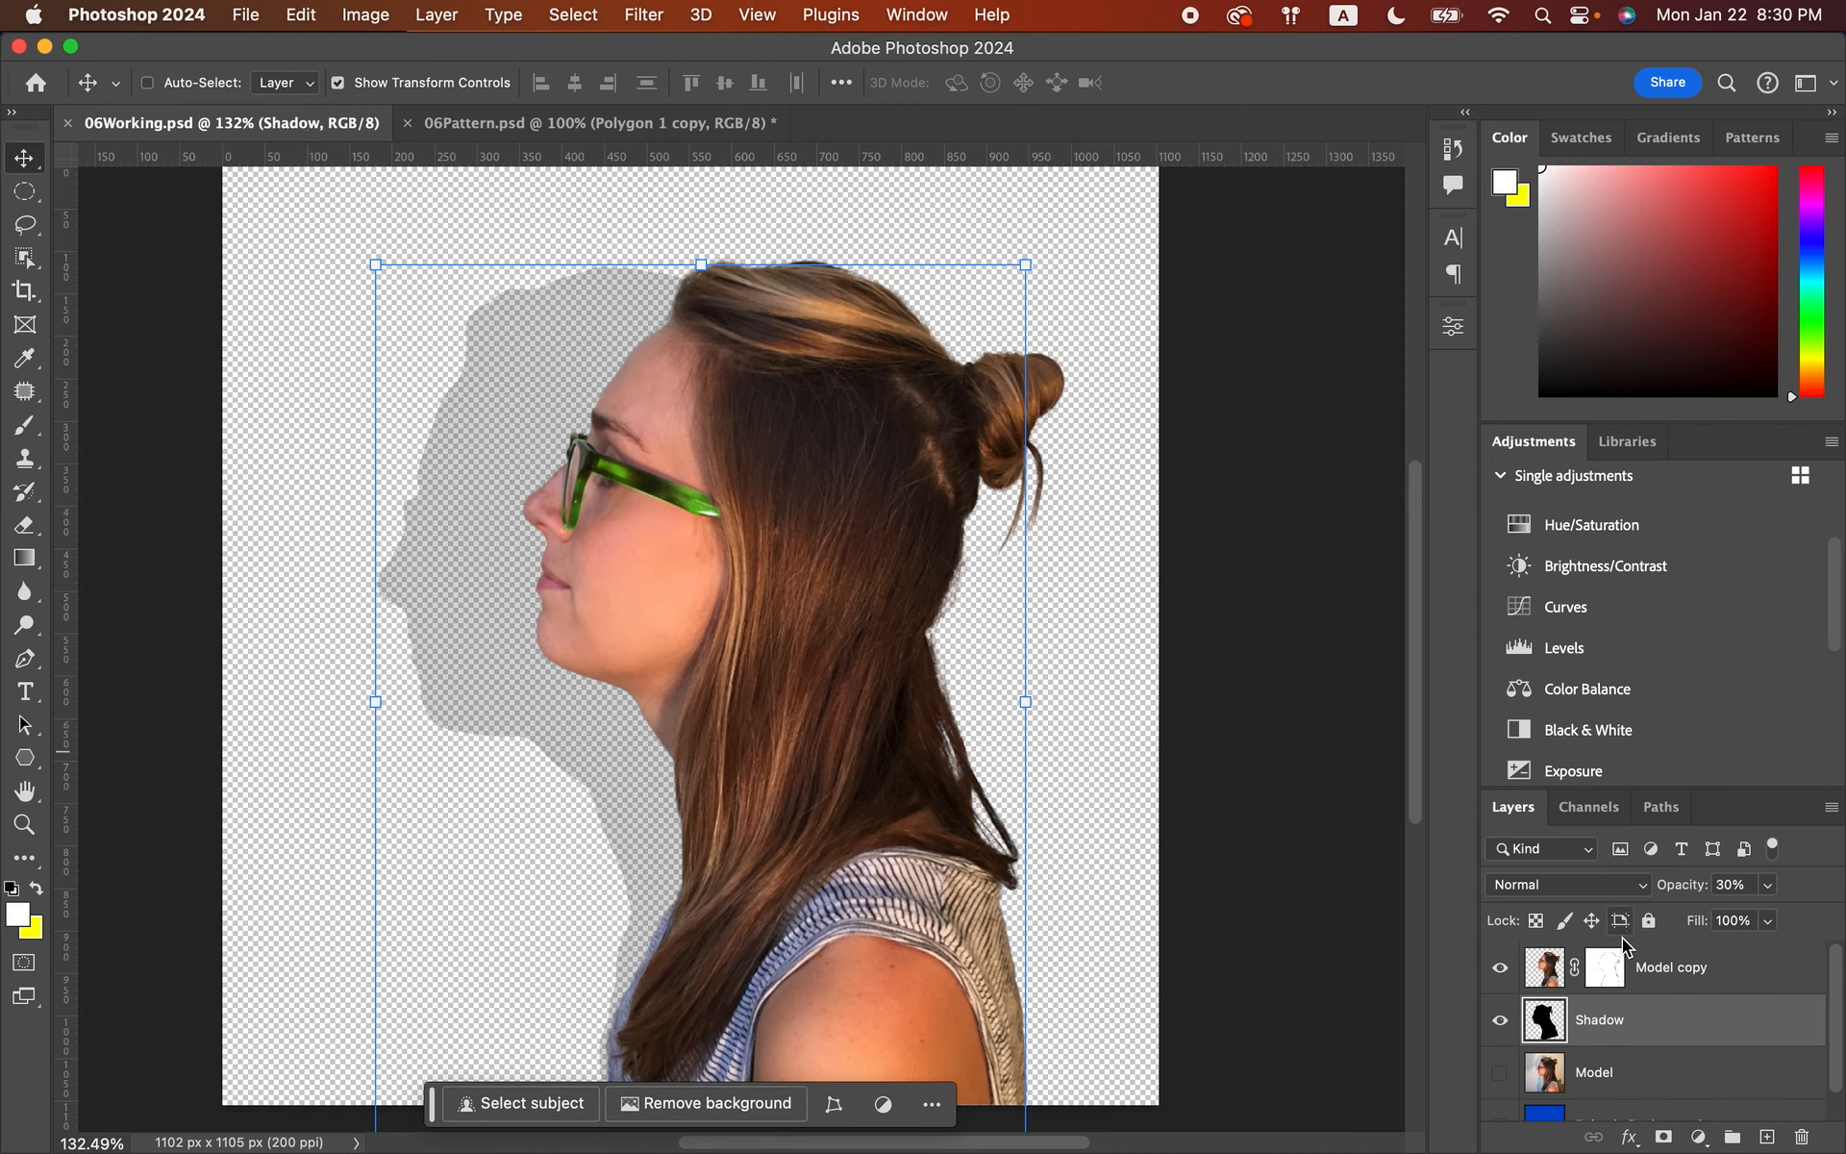
{"action": "scroll", "coordinate": [1596, 1004], "scroll_direction": "down", "scroll_amount": 1}
{"action": "left_click", "coordinate": [1636, 1103]}
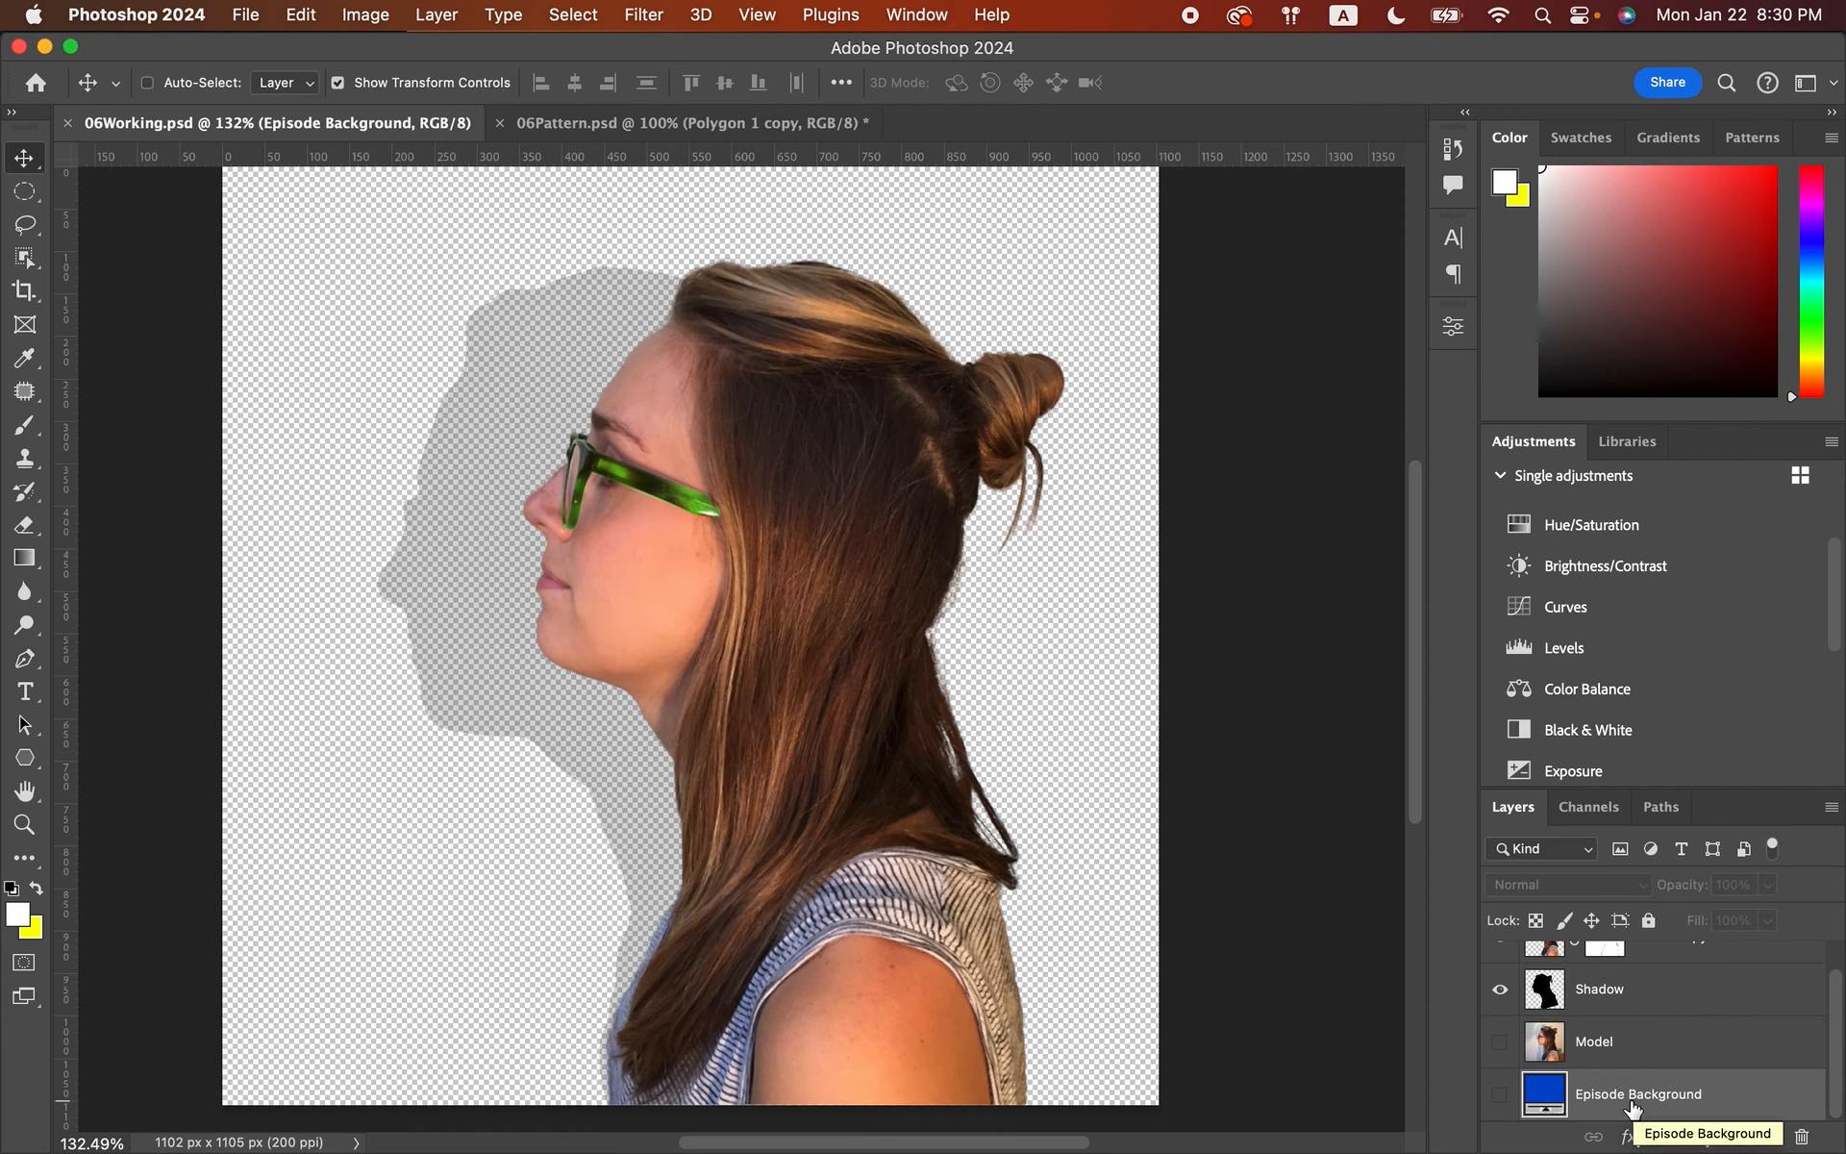
{"action": "left_click", "coordinate": [1501, 1096]}
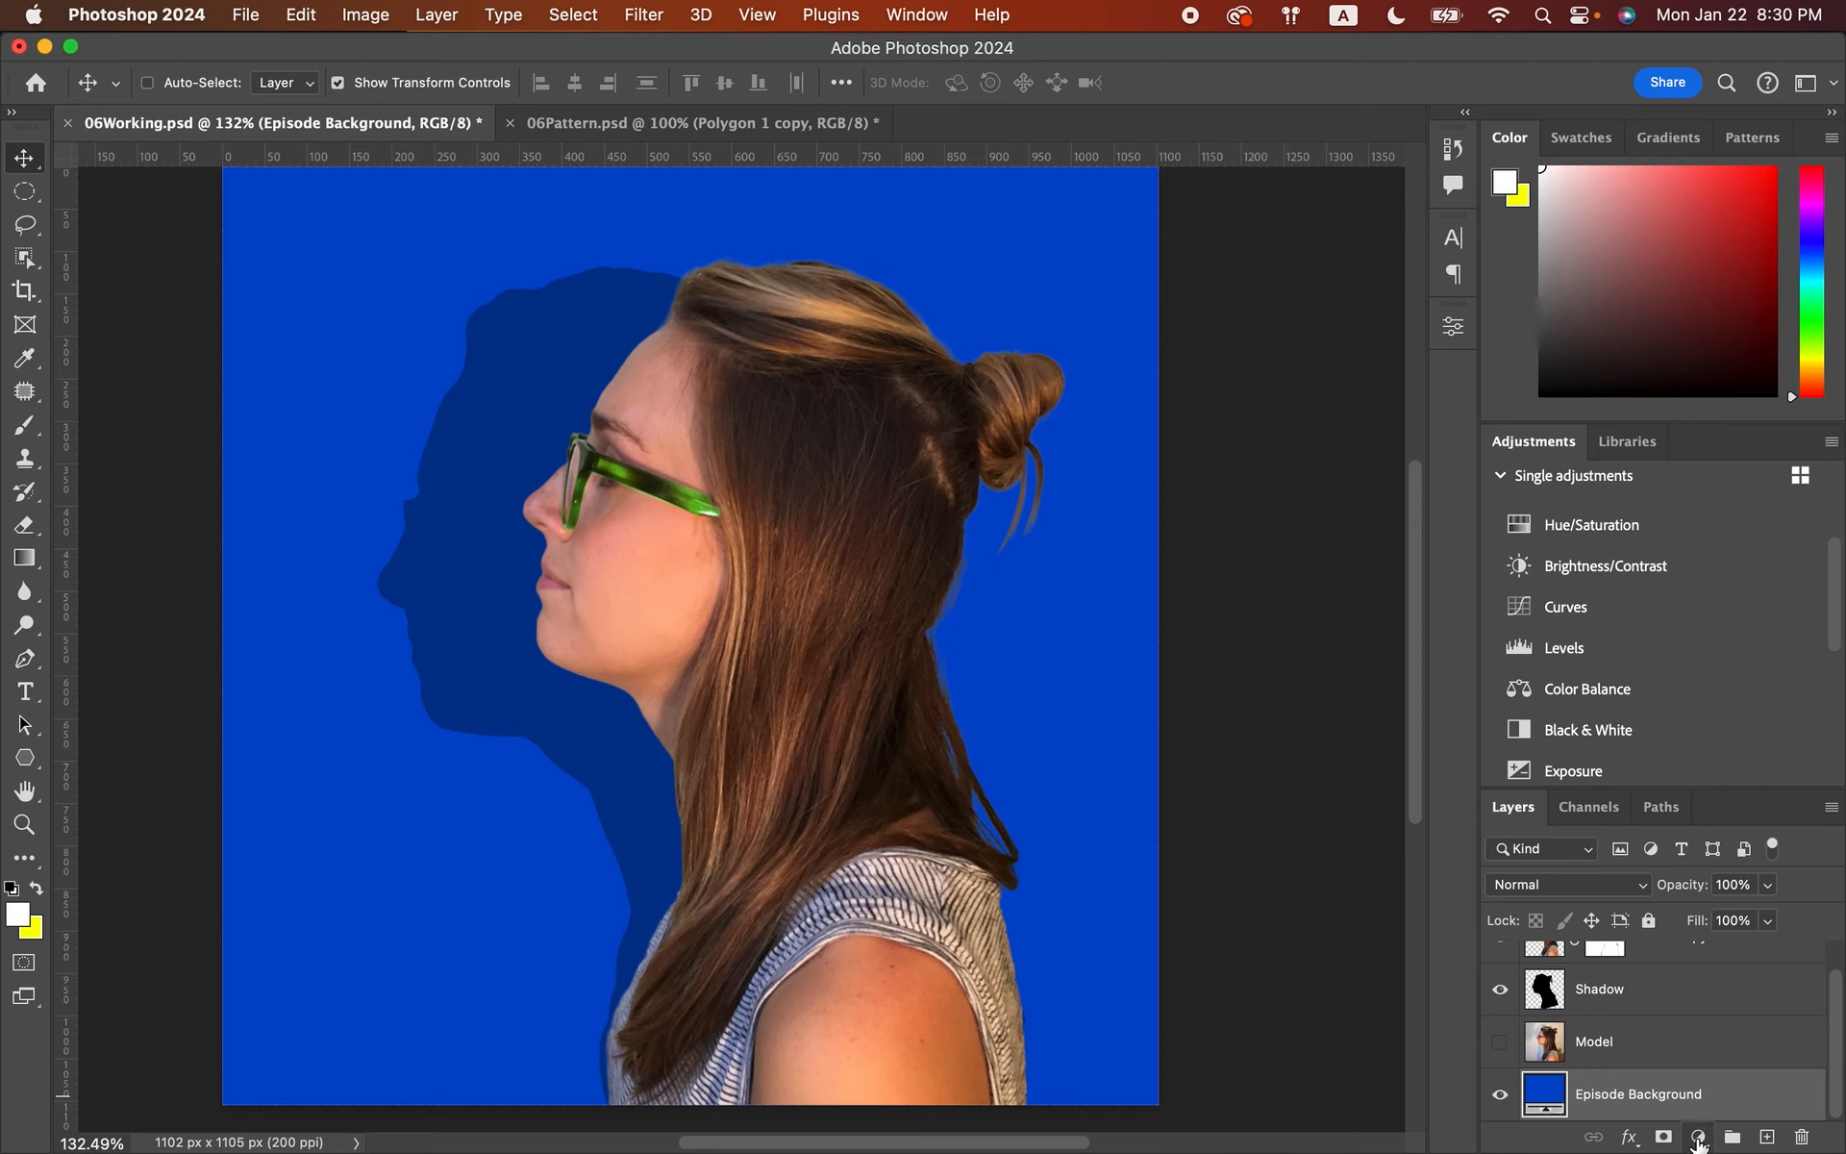
- Add a pattern fill layer above Episode Background and choose the blue star pattern for it
{"action": "left_click", "coordinate": [1698, 1140]}
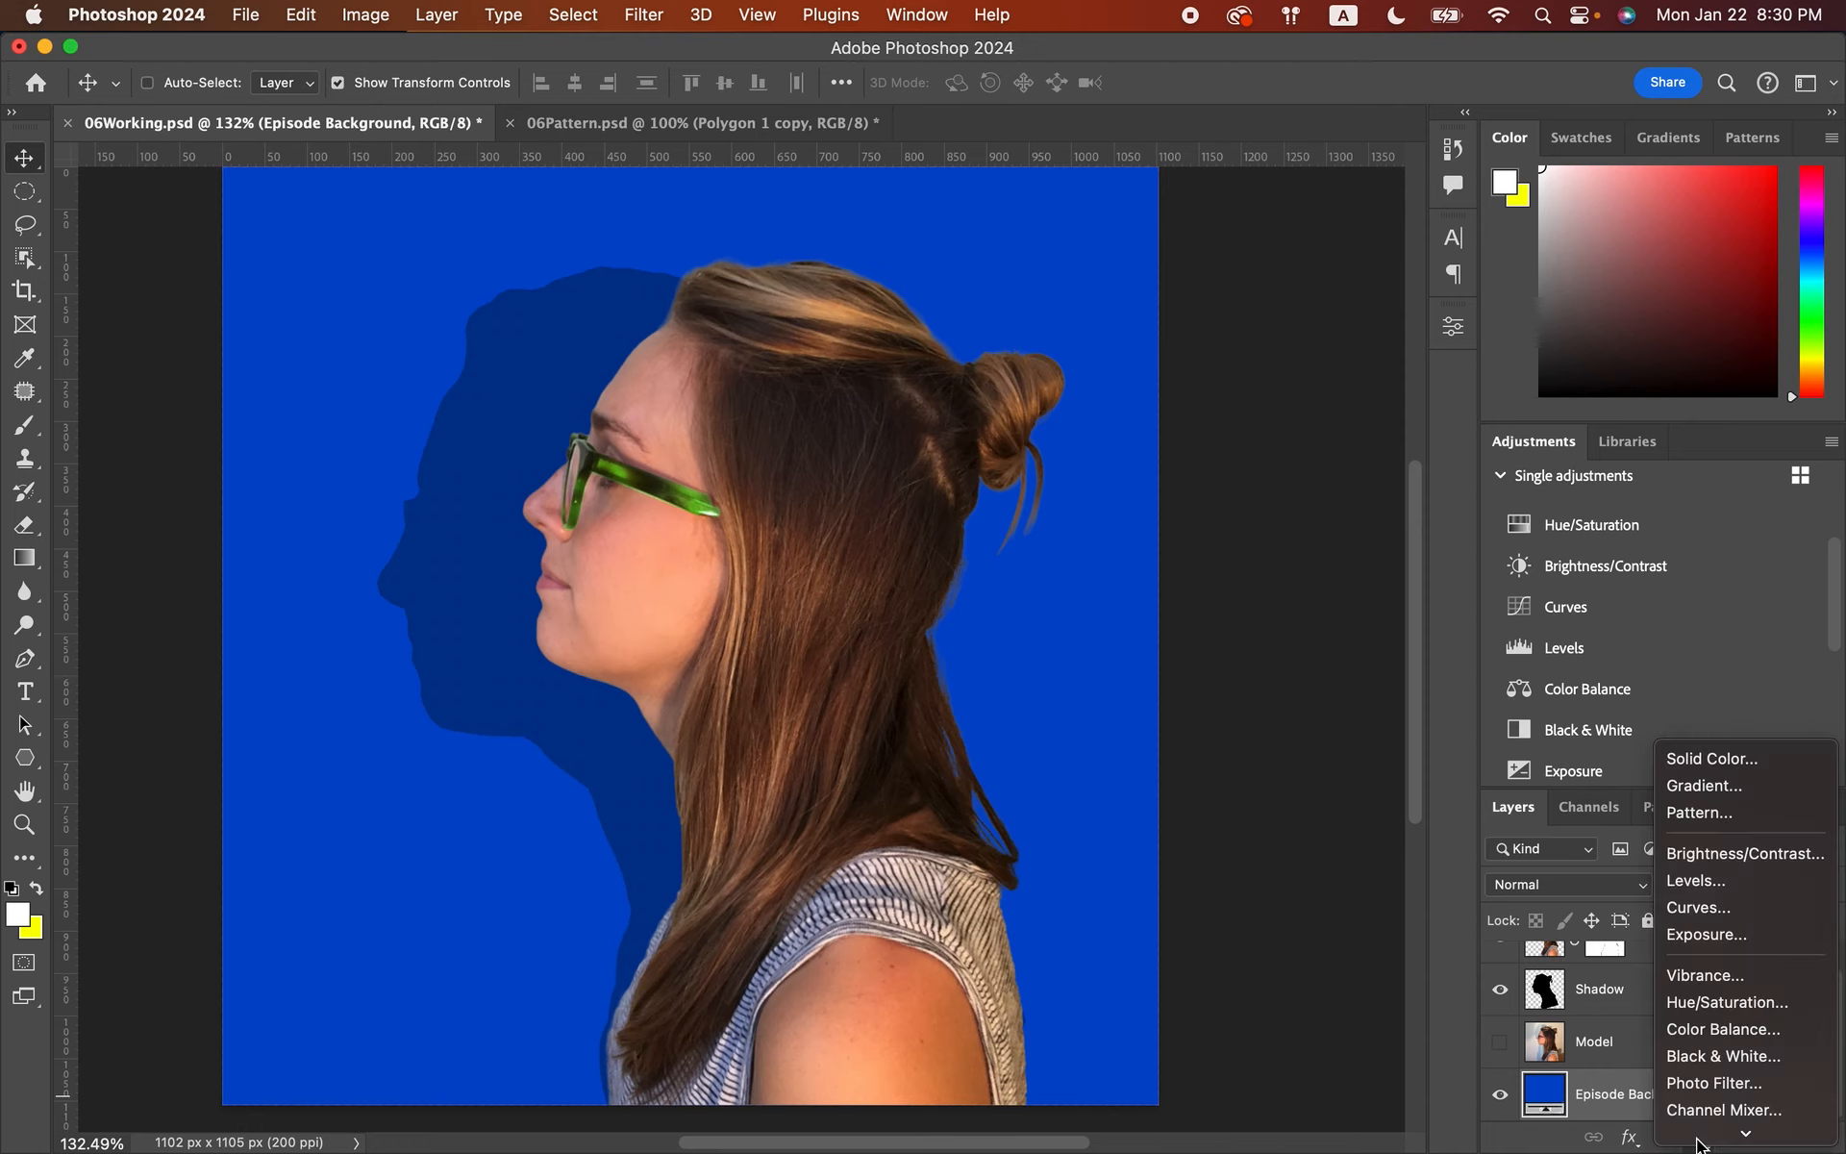
{"action": "mouse_move", "coordinate": [1699, 1140]}
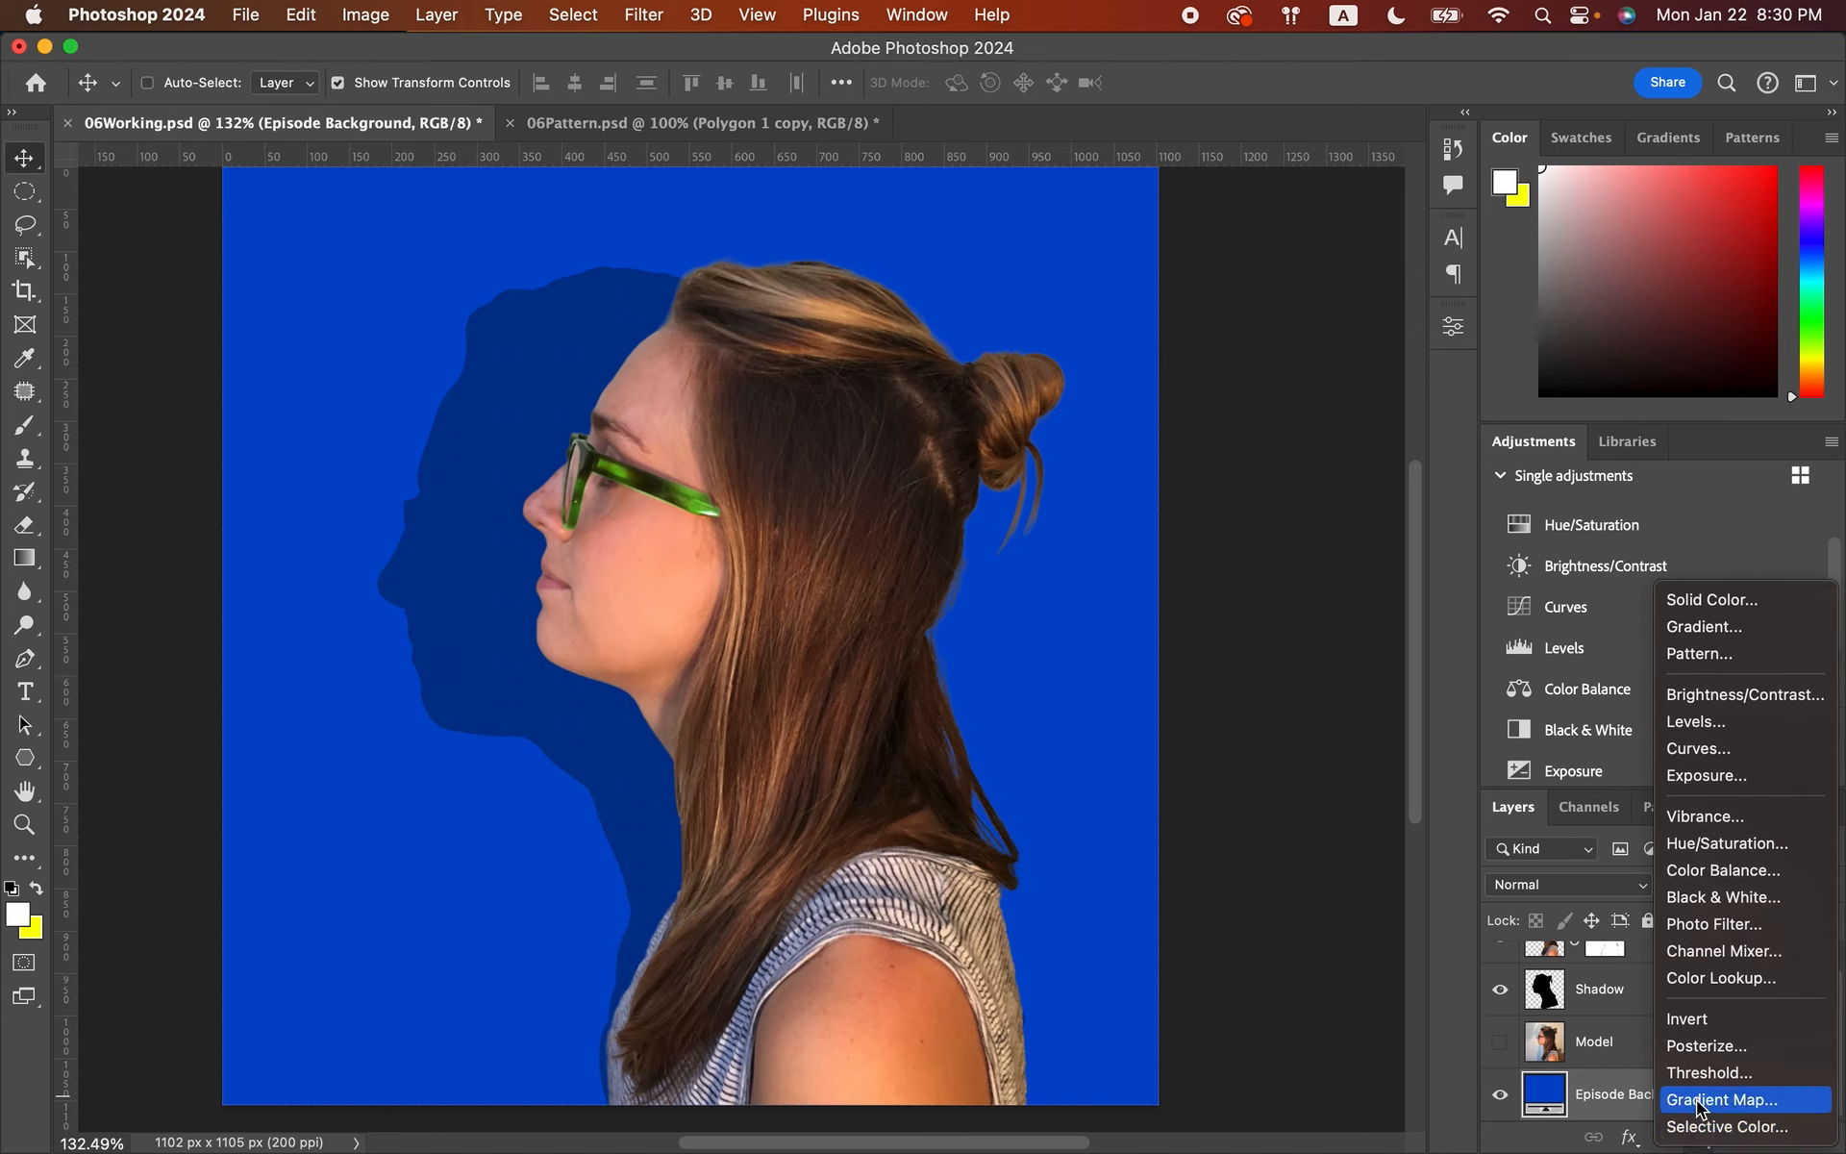
{"action": "left_click", "coordinate": [1697, 654]}
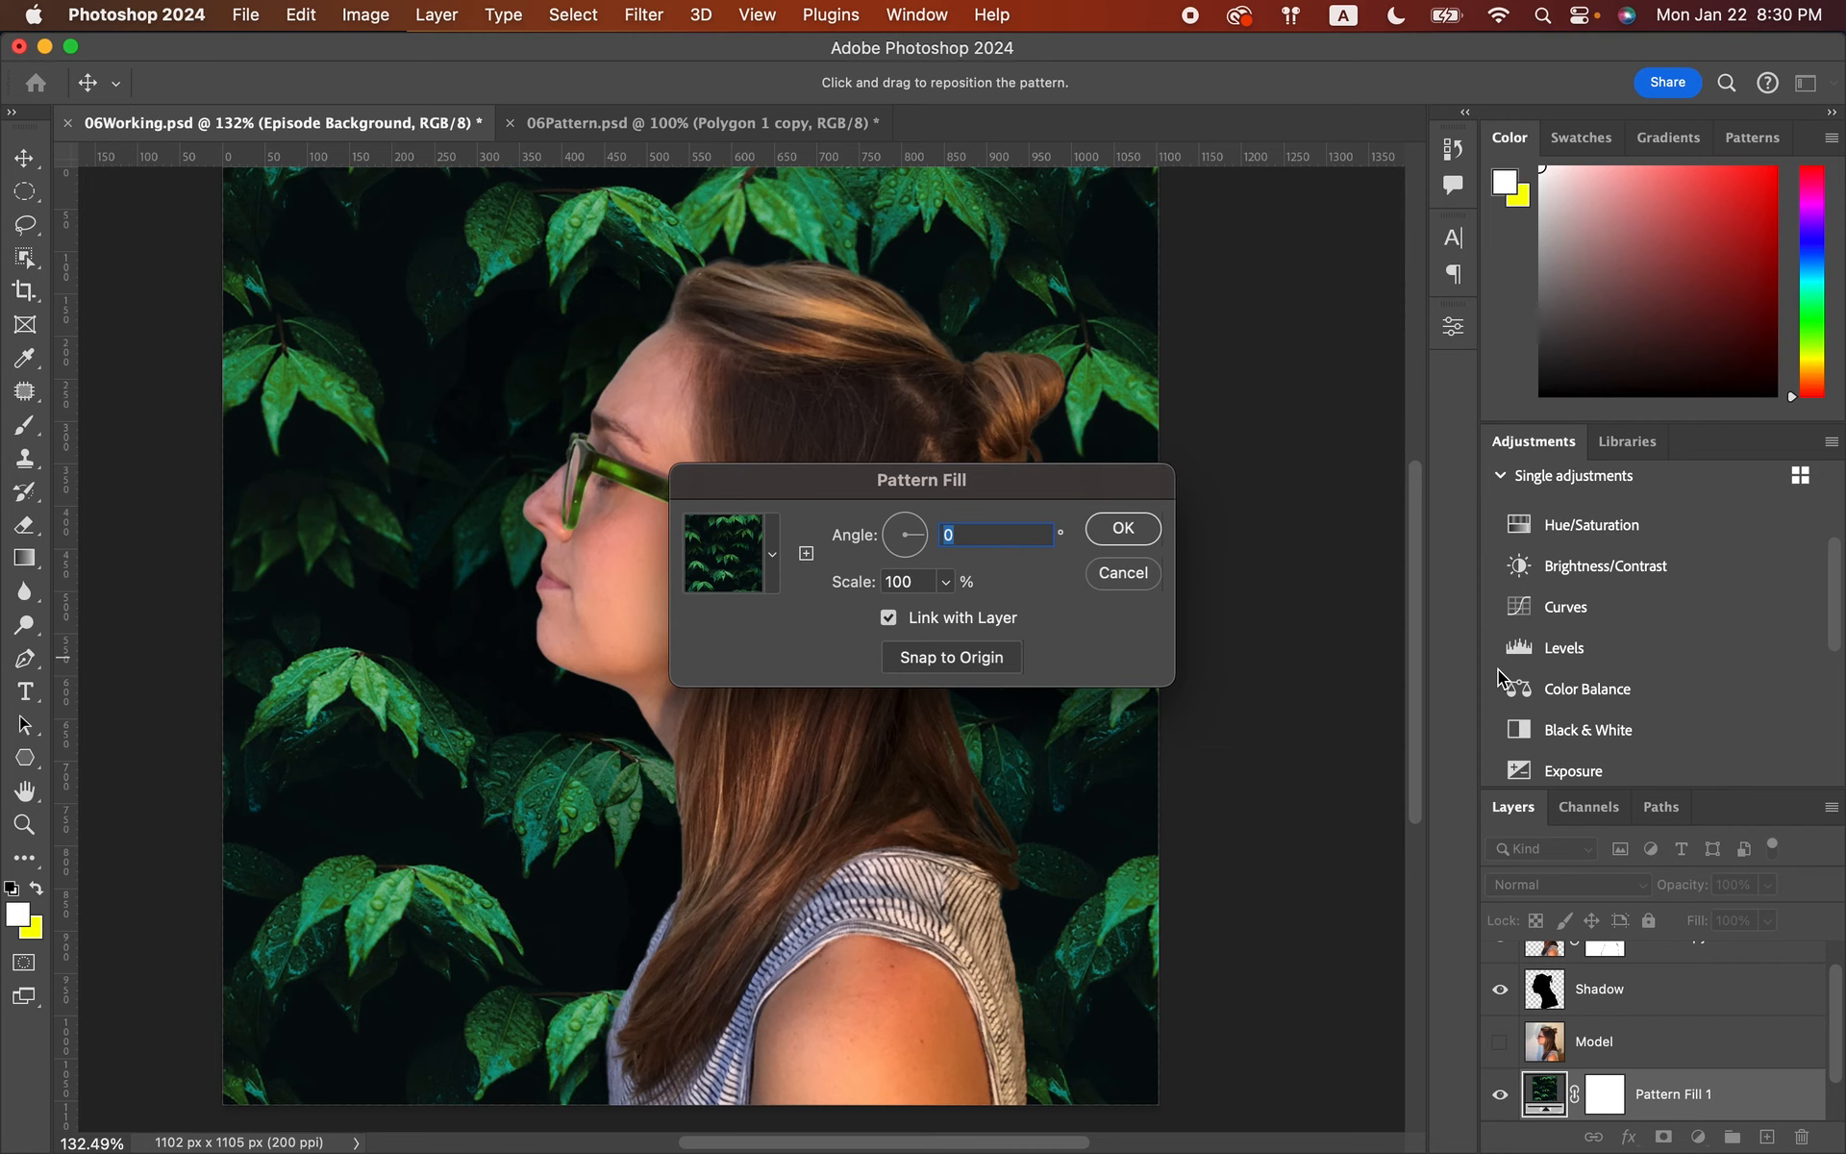
{"action": "left_click", "coordinate": [772, 556]}
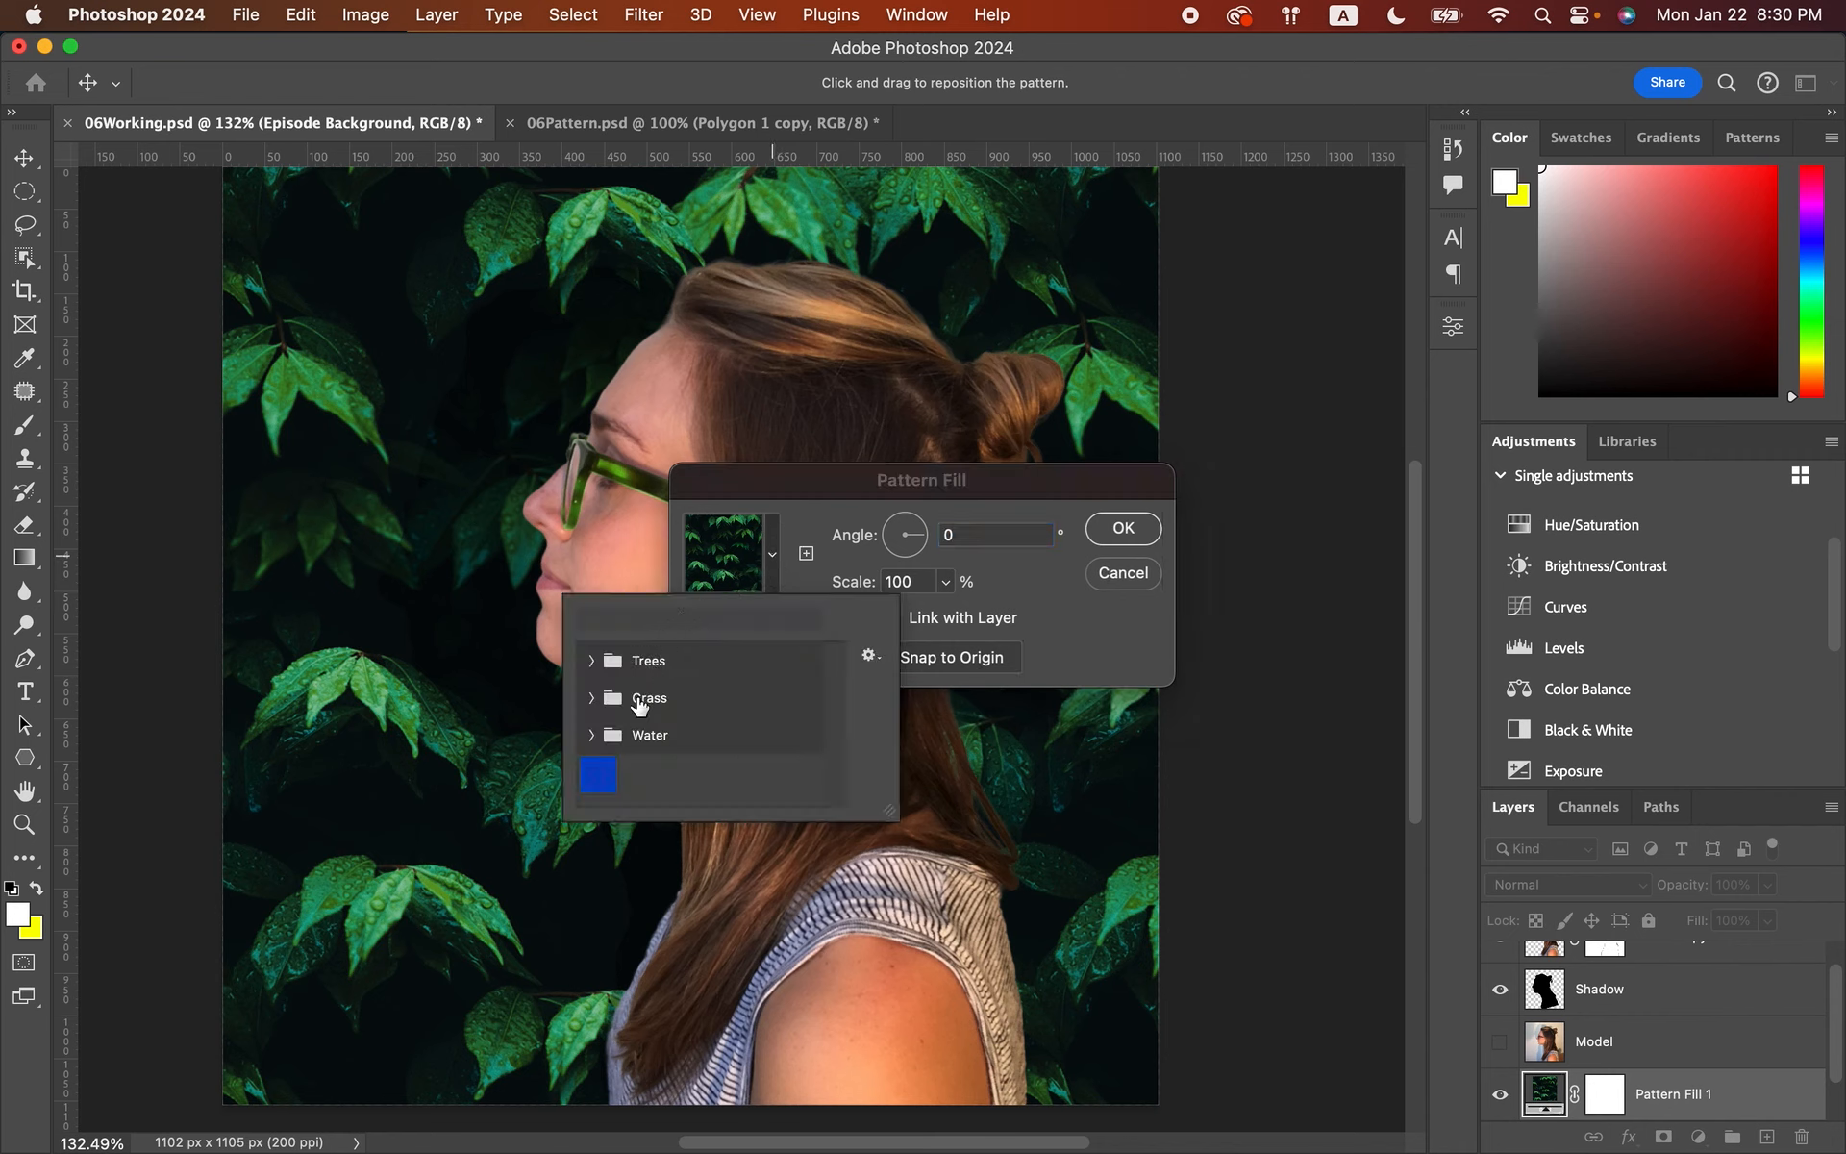
{"action": "left_click", "coordinate": [597, 778]}
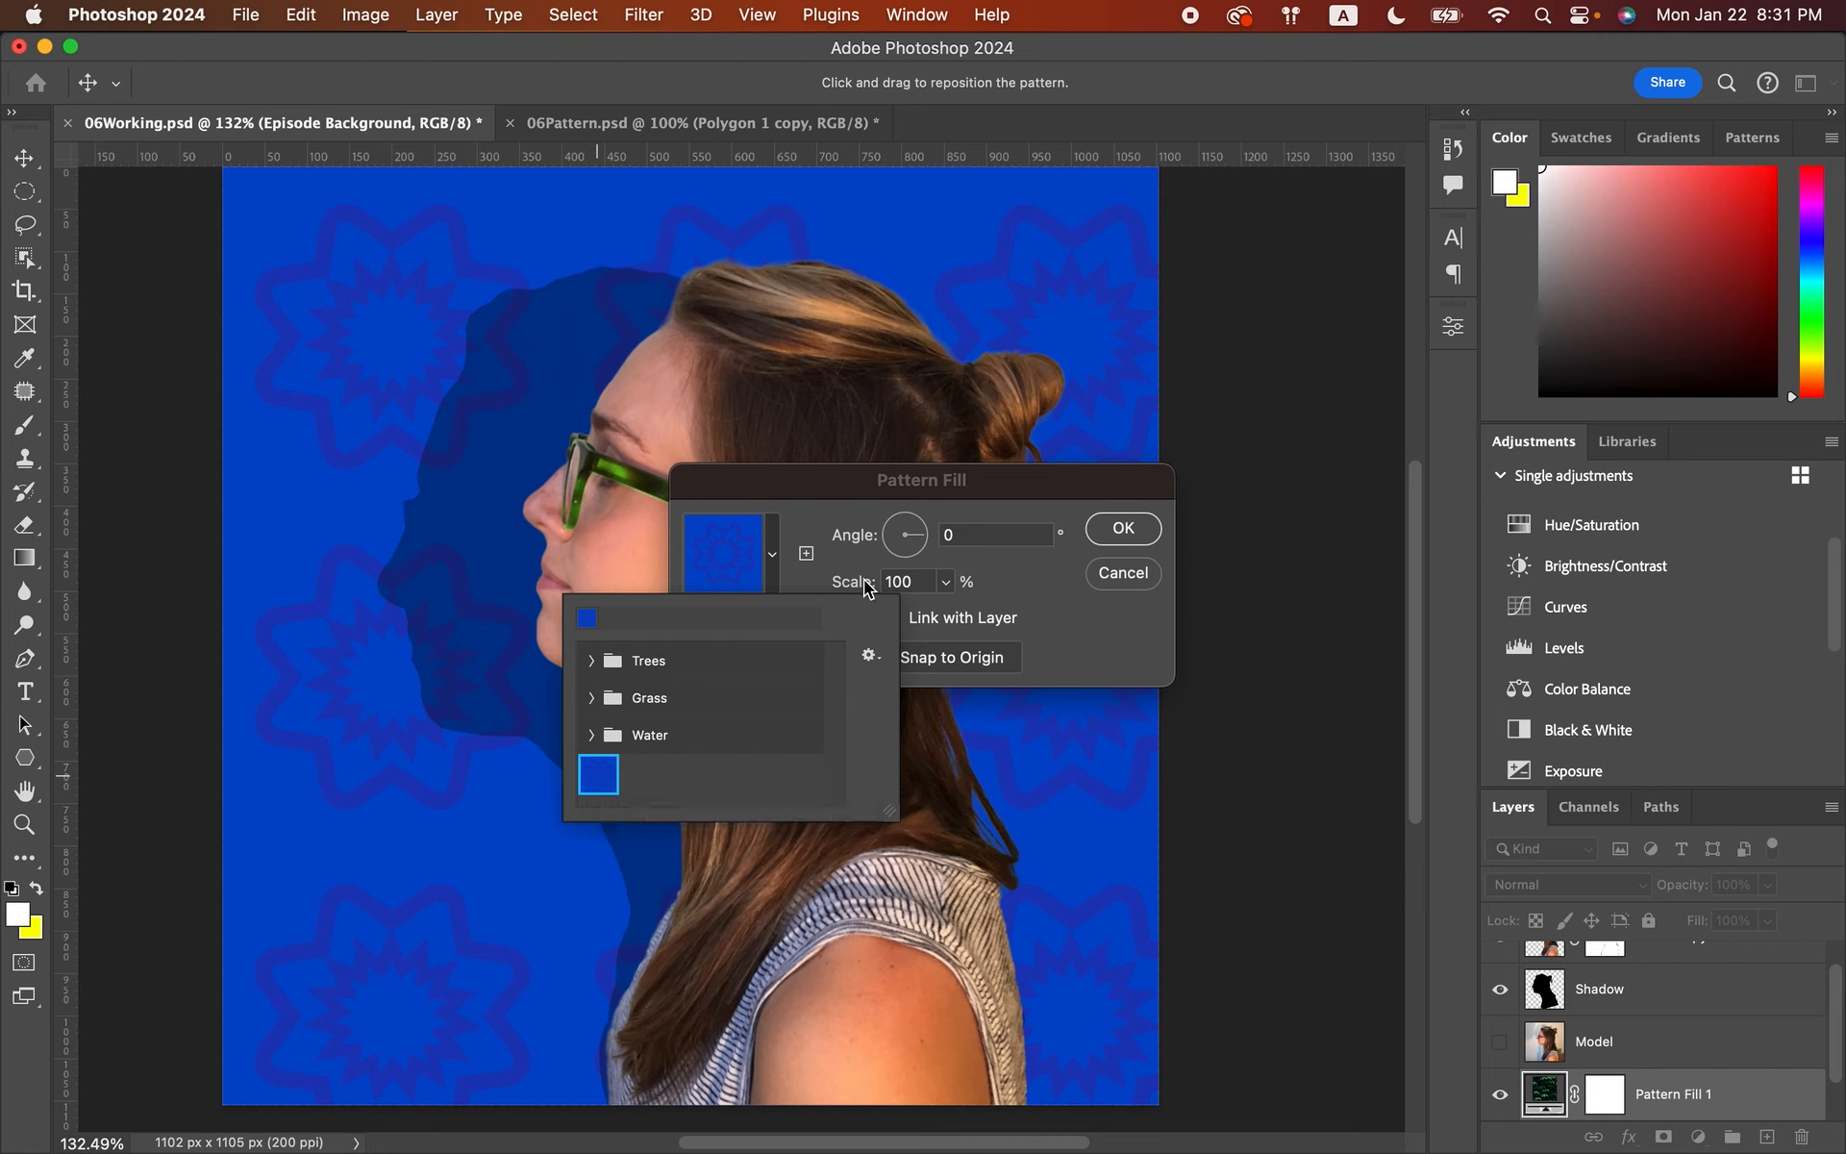
{"action": "left_click", "coordinate": [772, 558]}
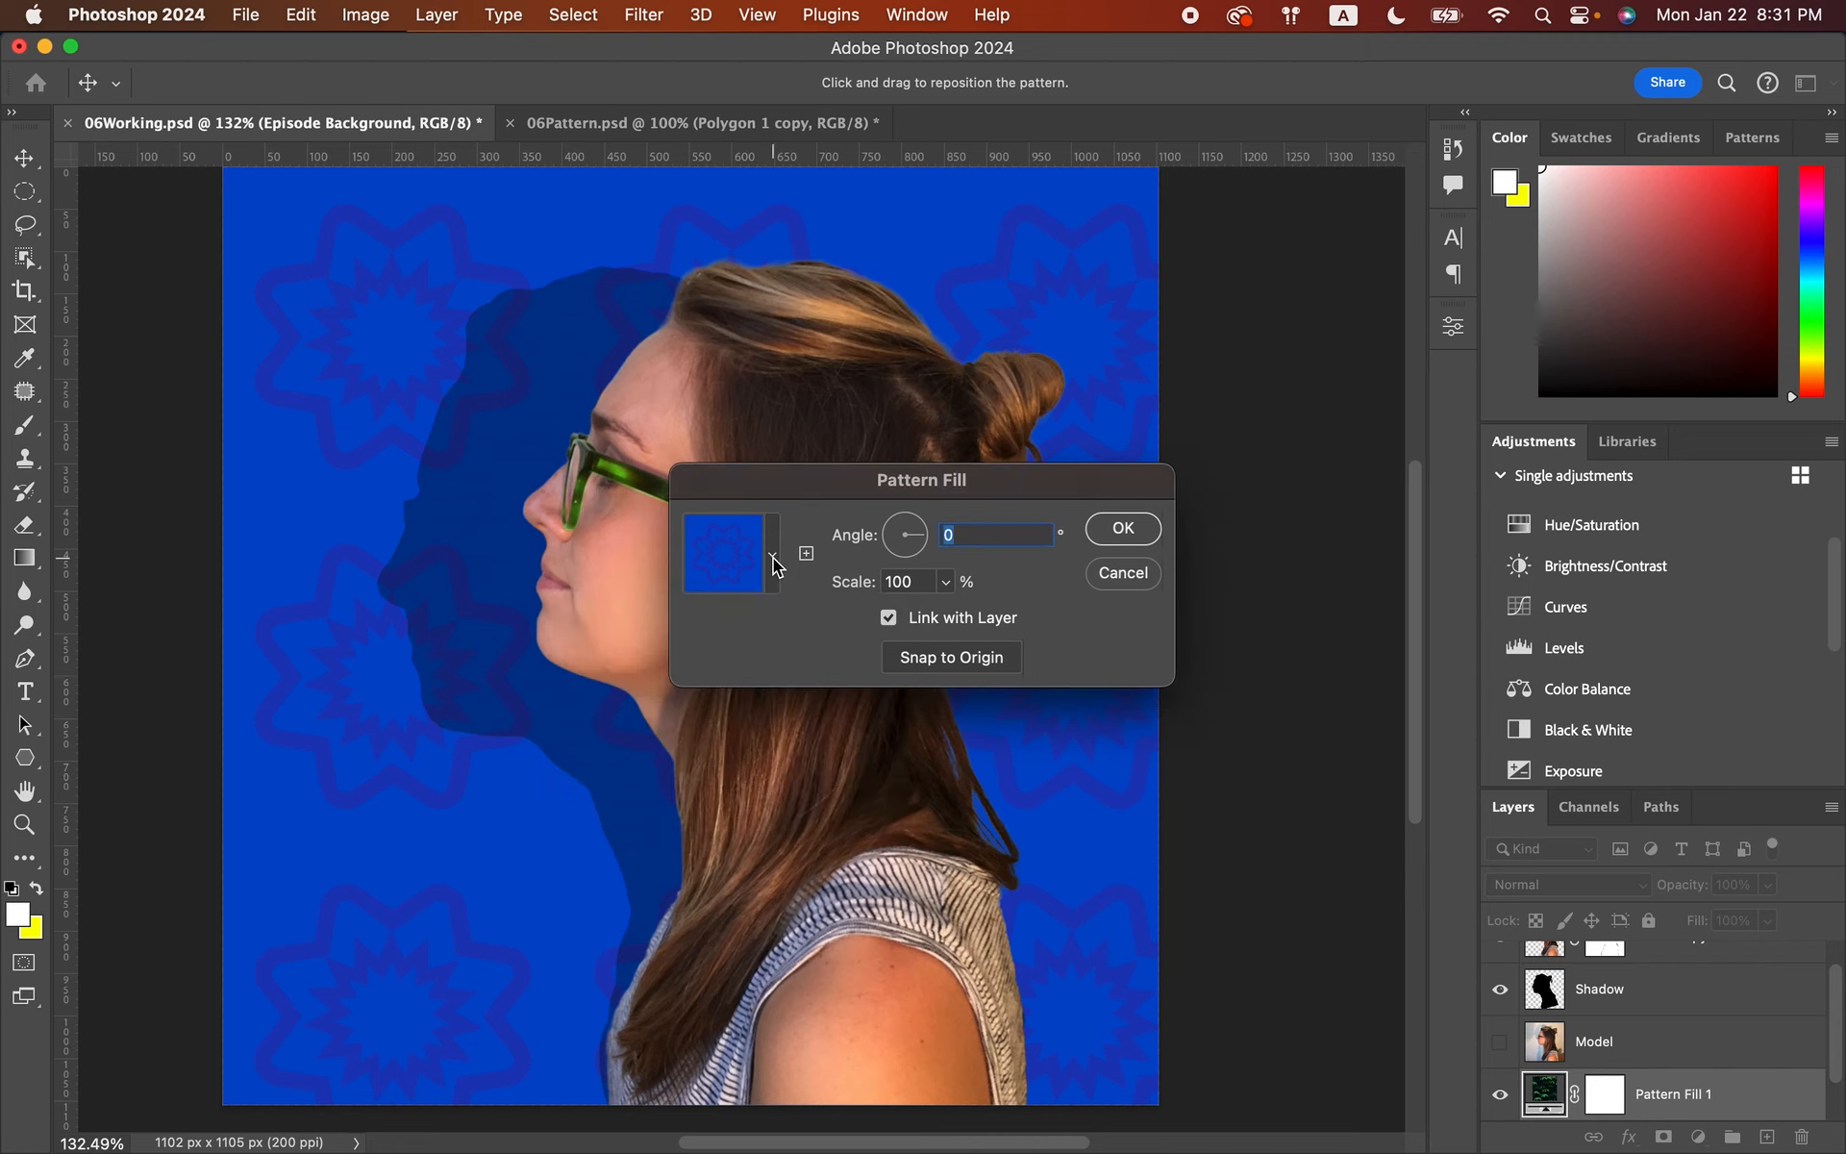
- Set the pattern fill's angle to 45° and its scale to 35%, and save 06Working.psd
{"action": "left_click", "coordinate": [915, 524]}
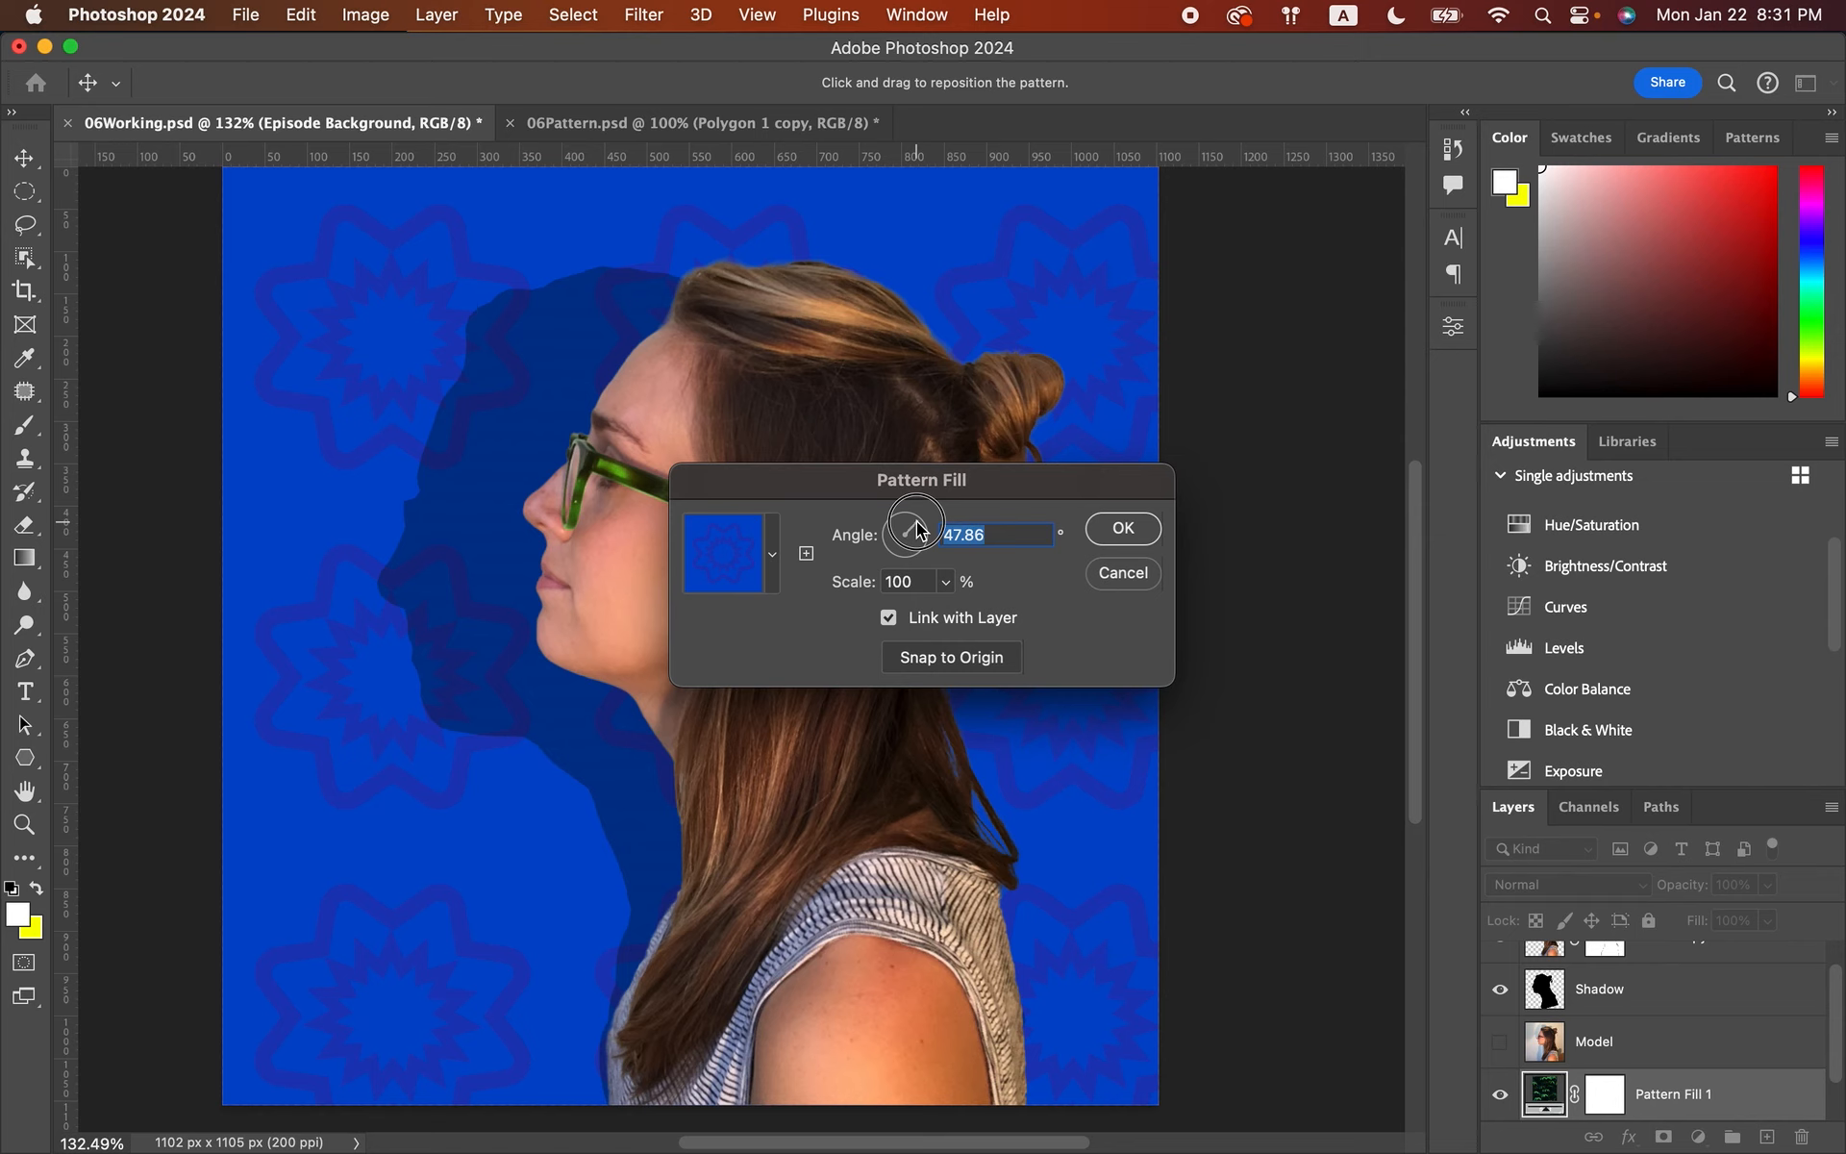
{"action": "left_click", "coordinate": [915, 522]}
{"action": "type", "text": "45"}
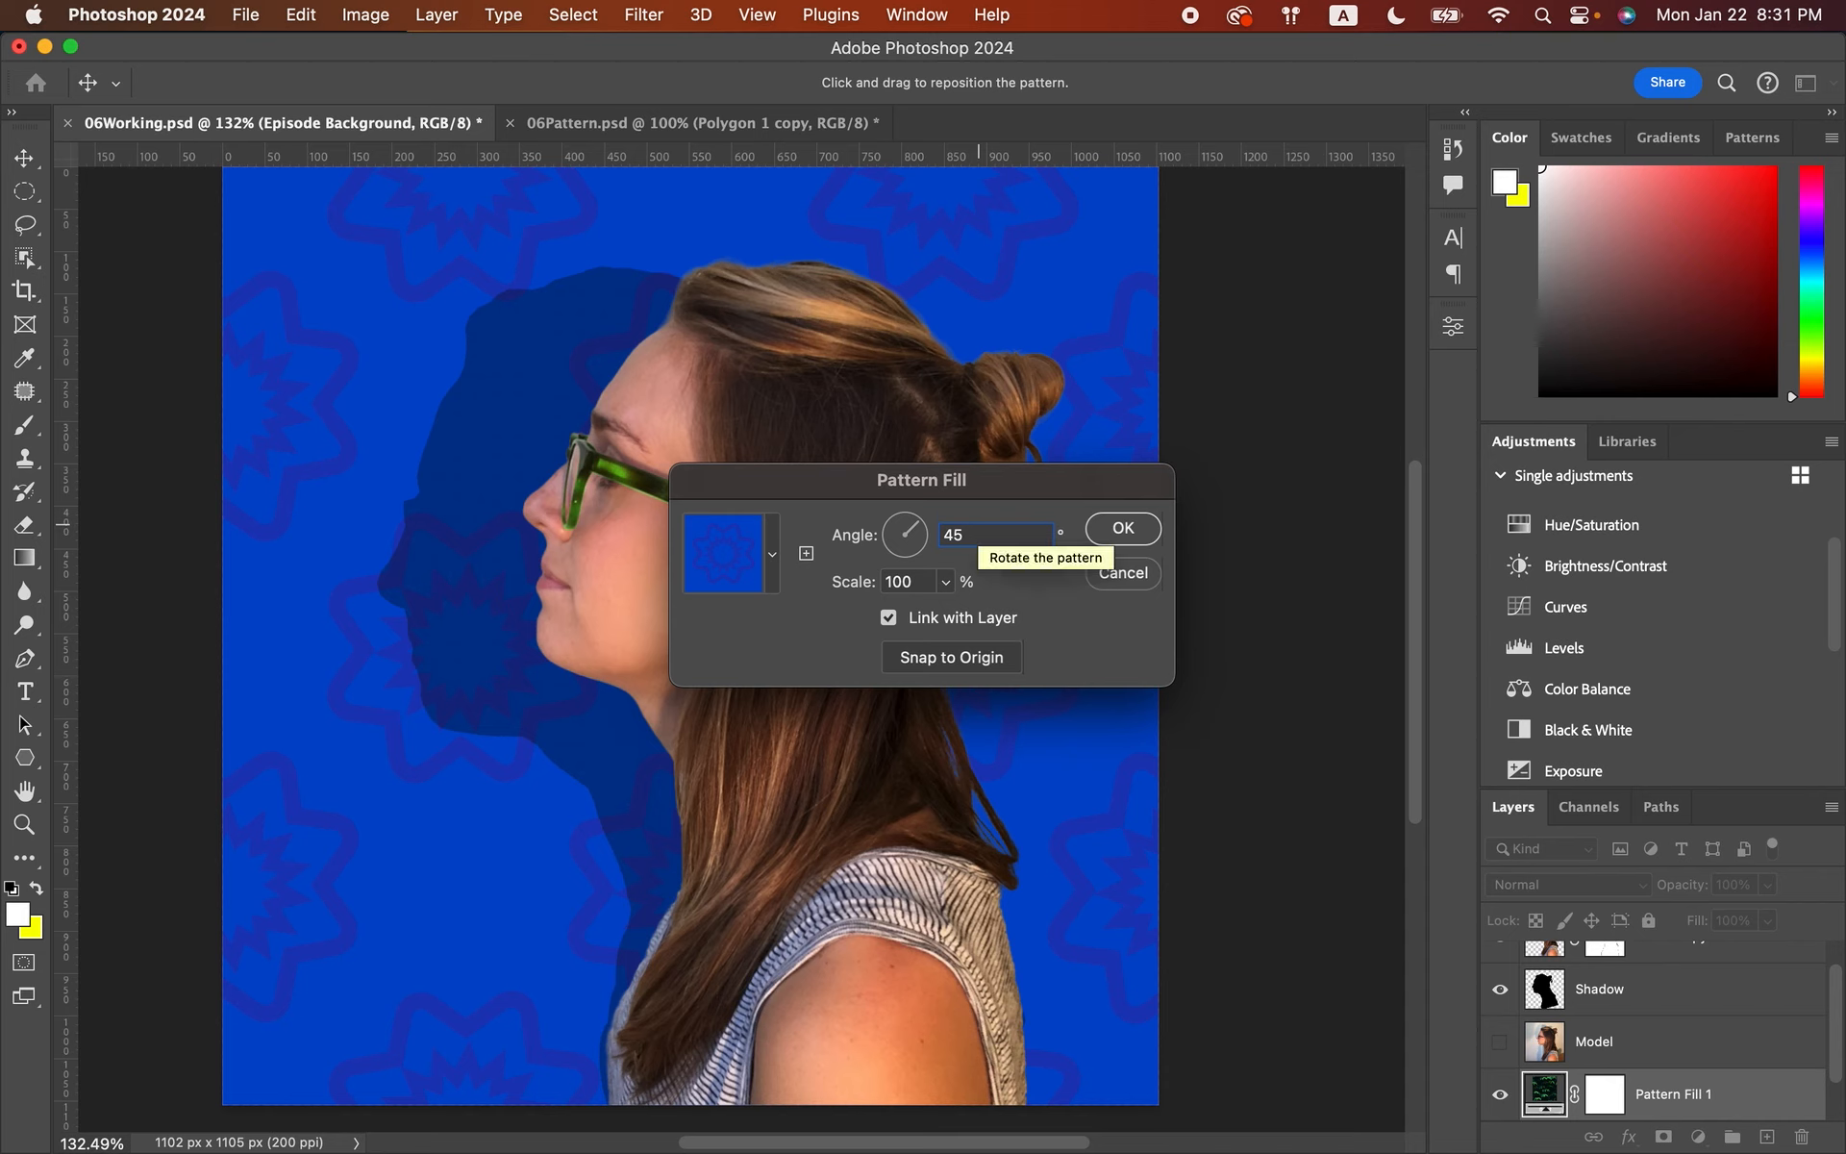
{"action": "double_click", "coordinate": [911, 584]}
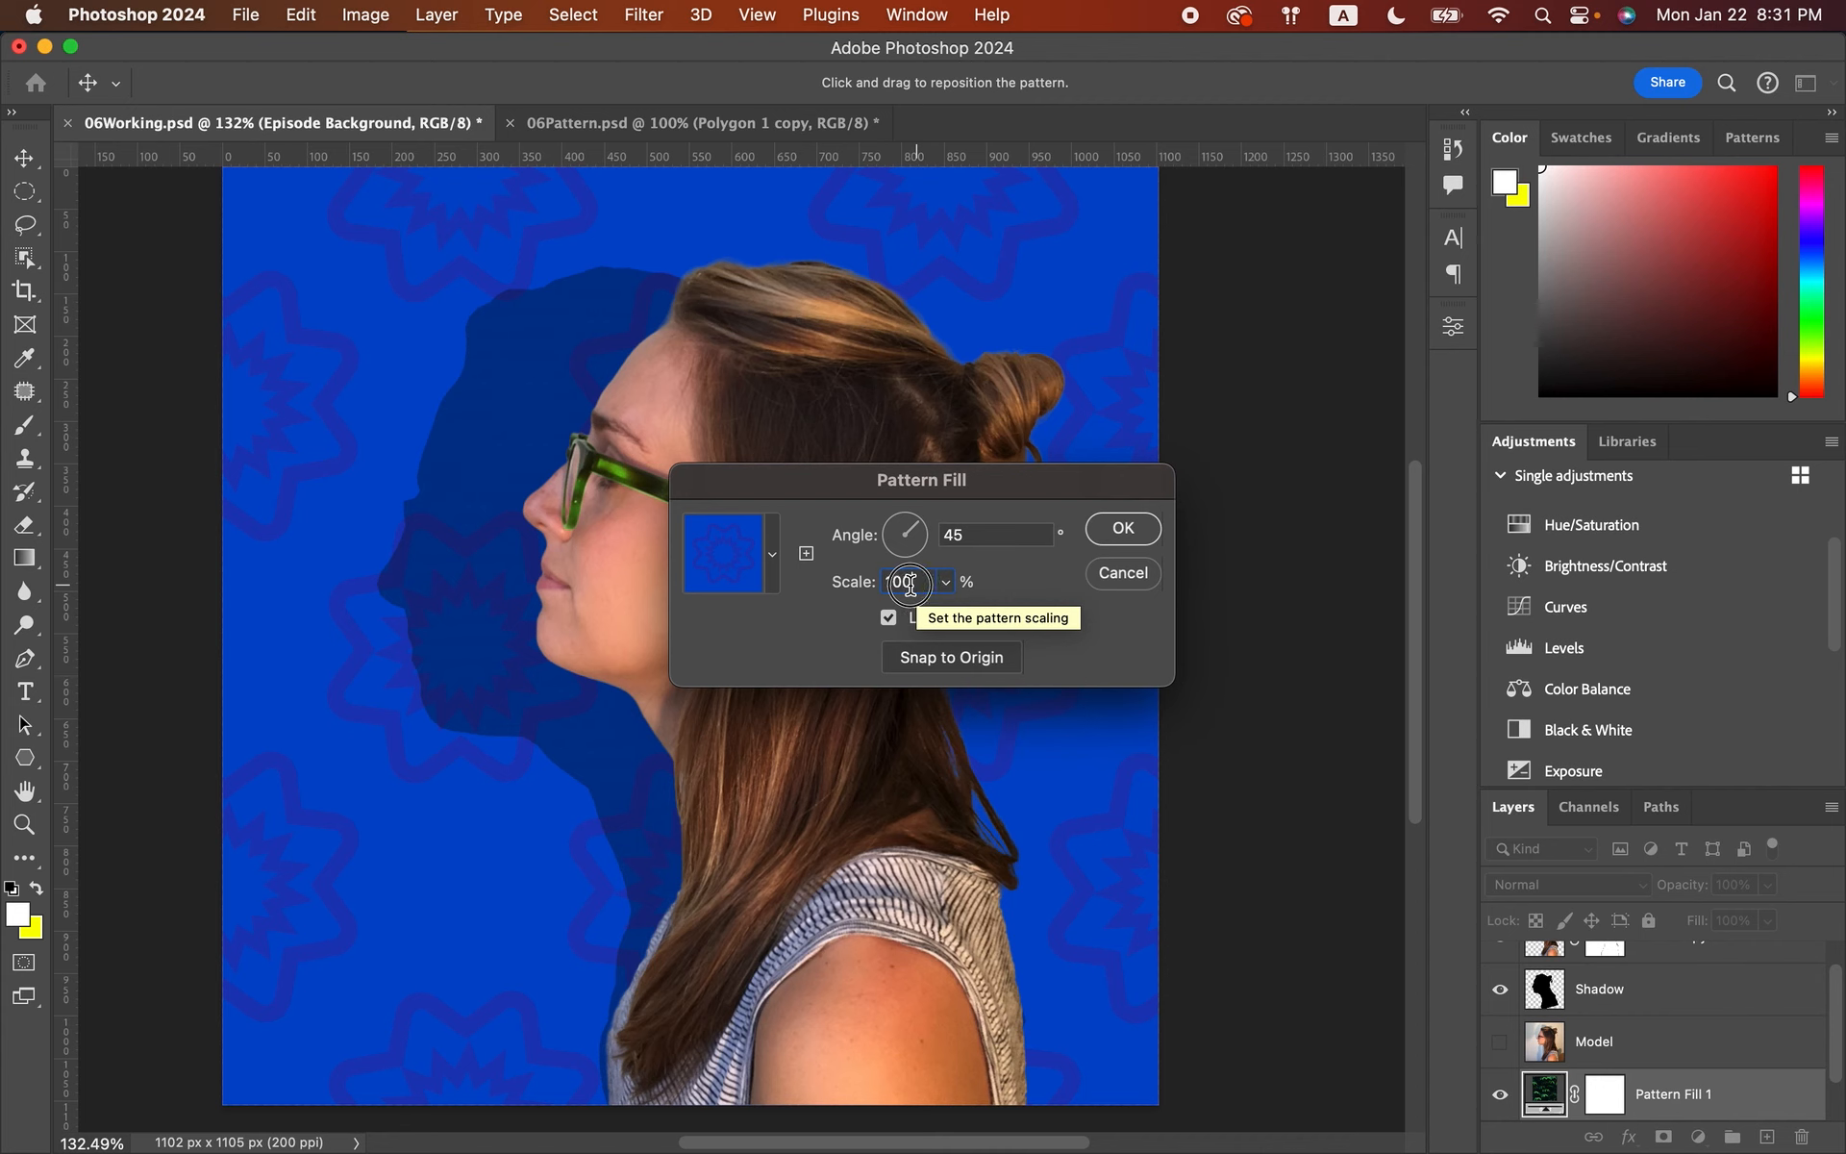
{"action": "type", "text": "35"}
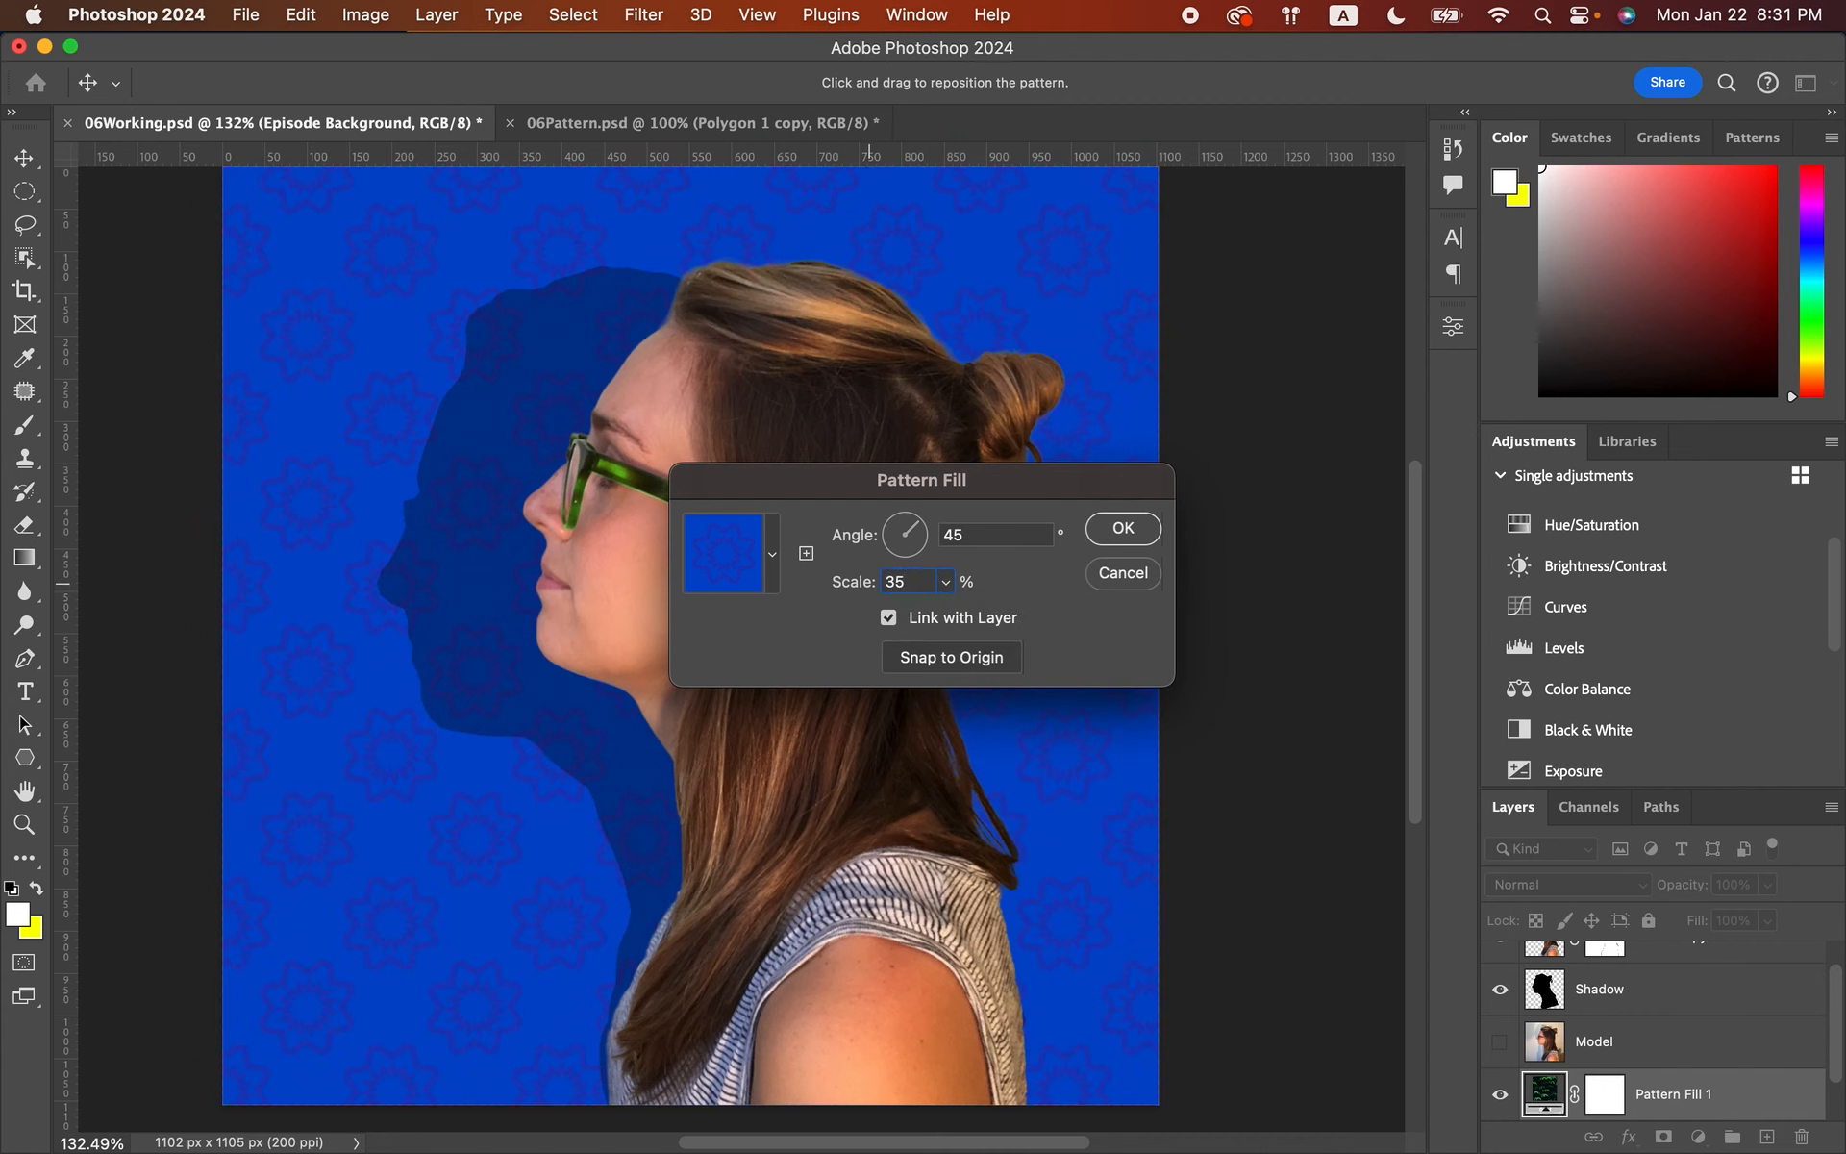
{"action": "left_click", "coordinate": [1121, 531]}
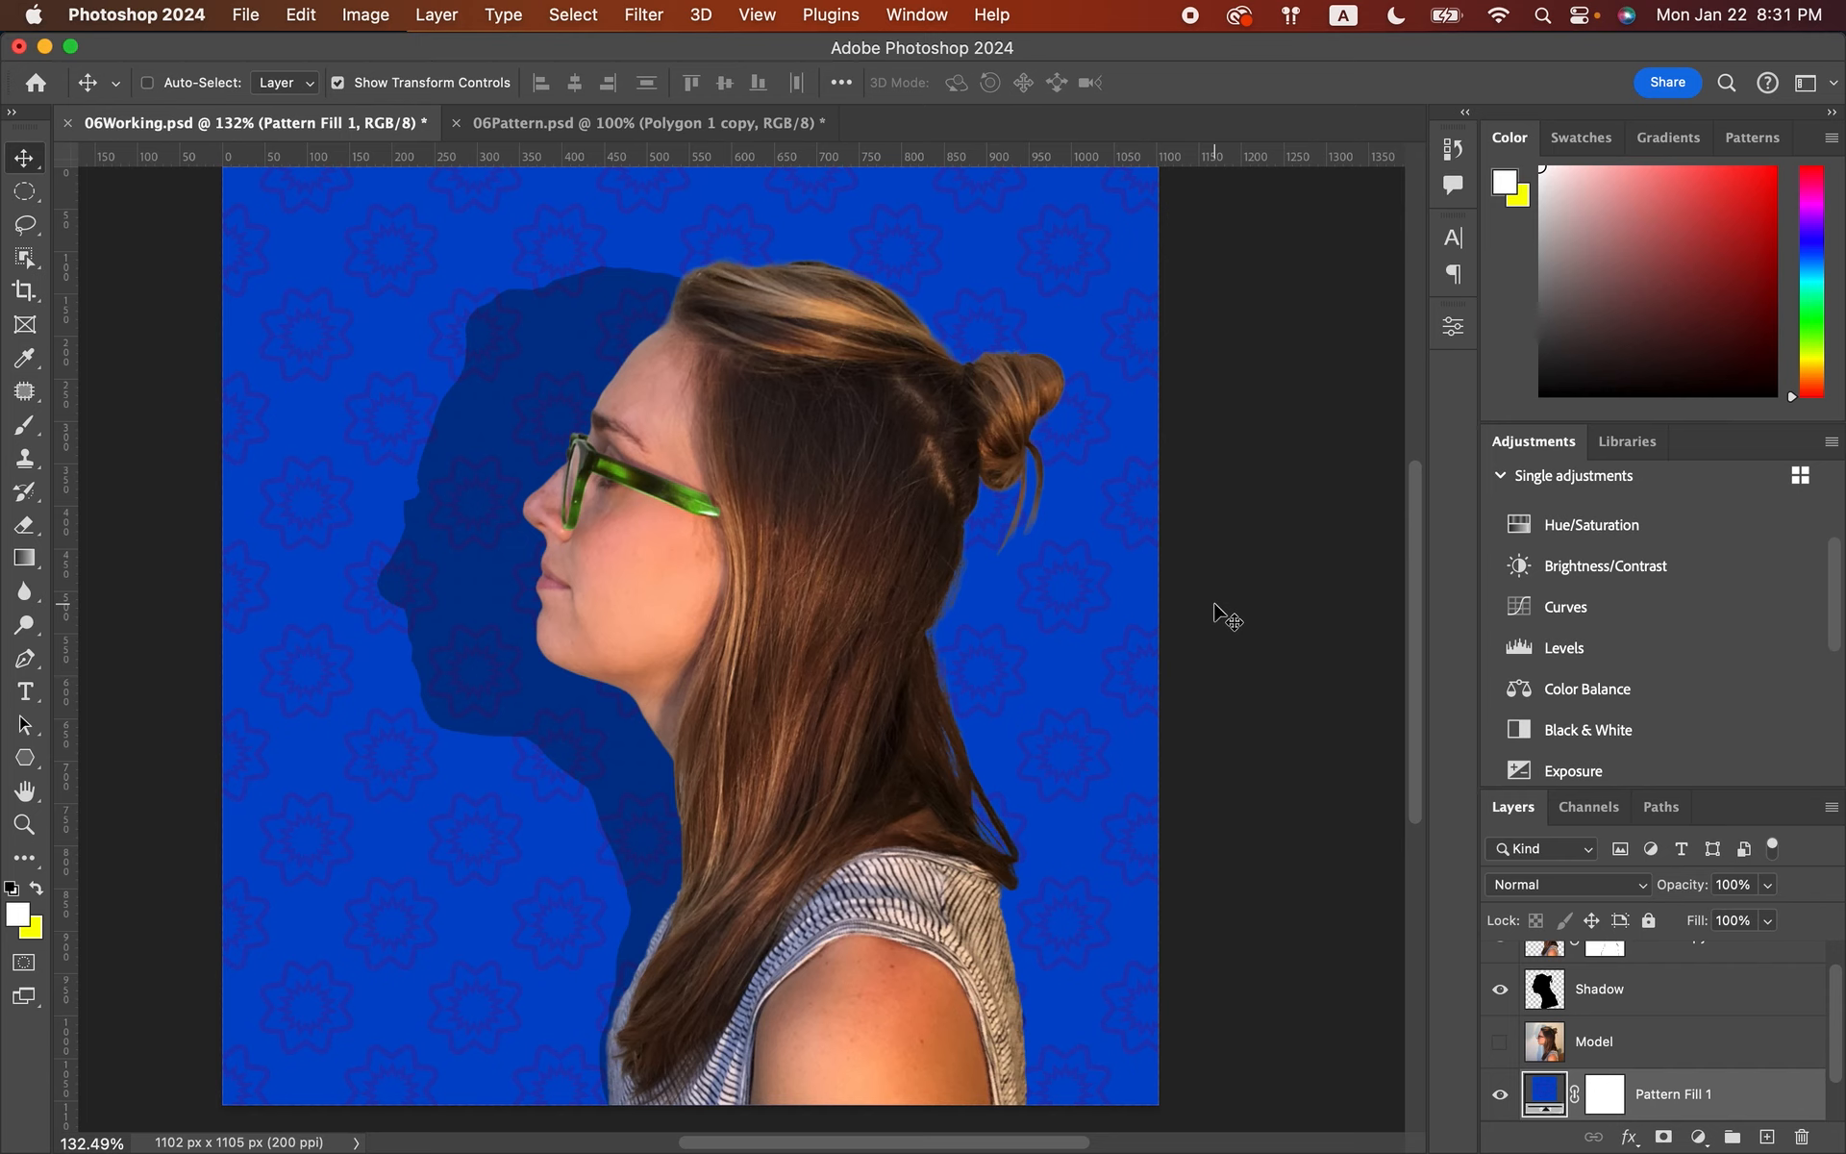
{"action": "key", "text": "super+s"}
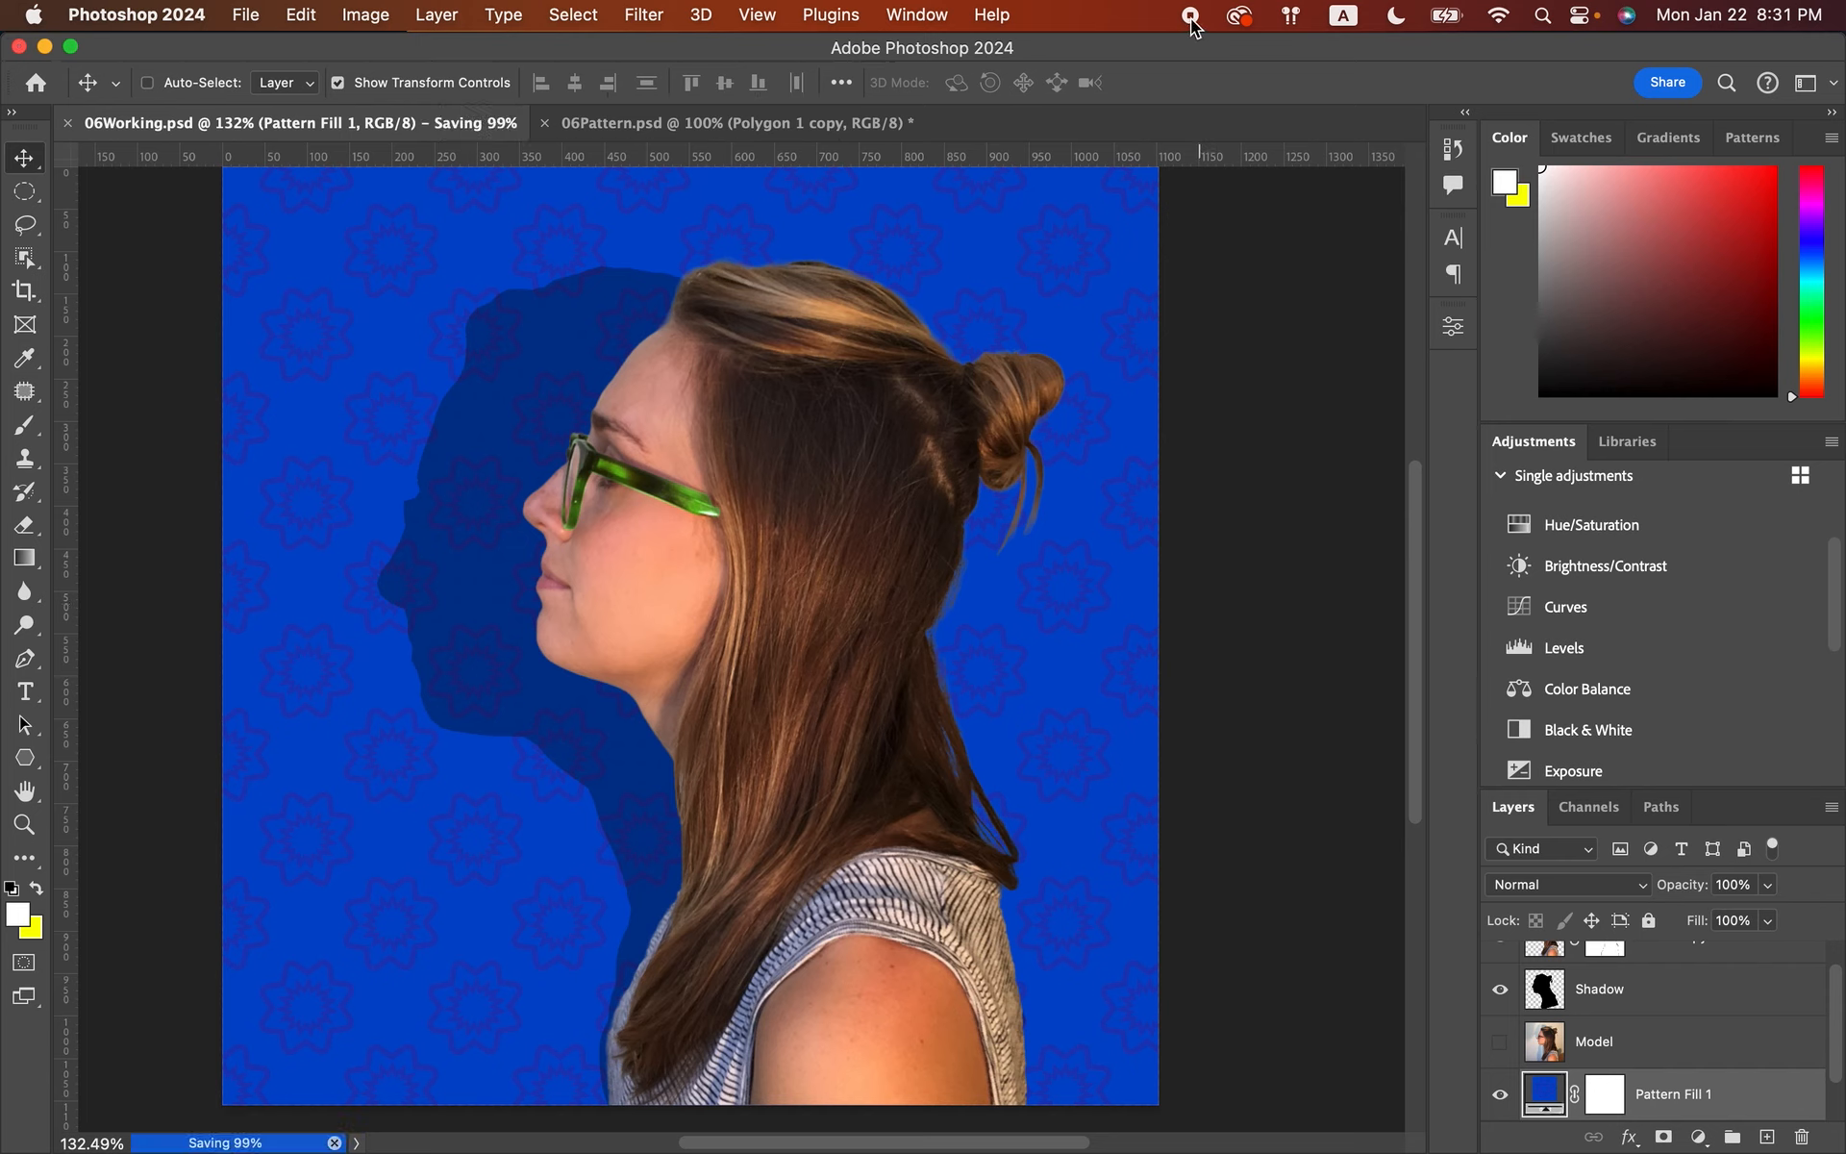